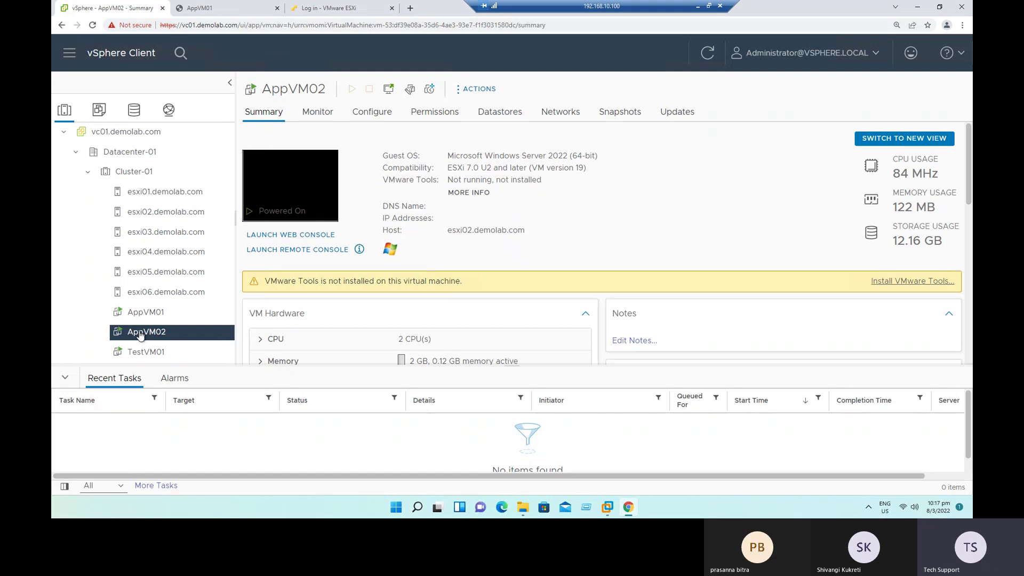
# Step: Point out AppVM02's 'Not running, not installed' VMware Tools status and open its Snapshots actions submenu
pyautogui.moveTo(453, 180); pyautogui.dragTo(541, 181)
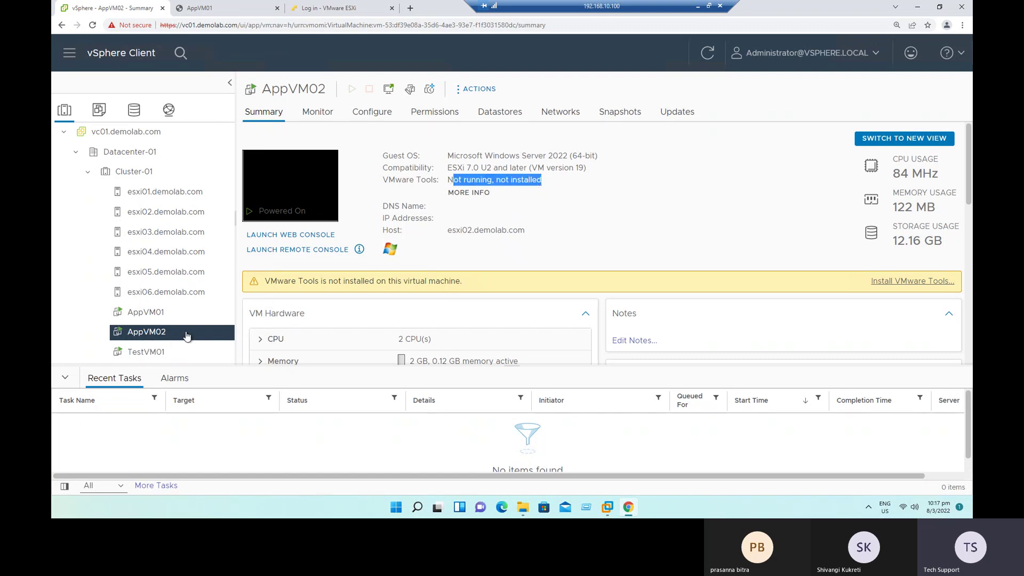
pyautogui.click(591, 233)
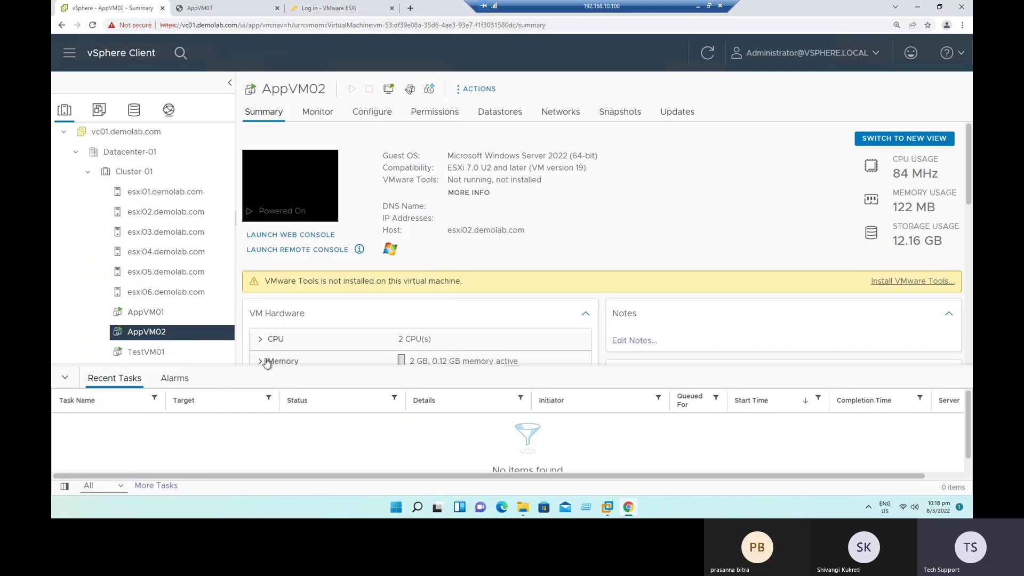
pyautogui.rightClick(160, 335)
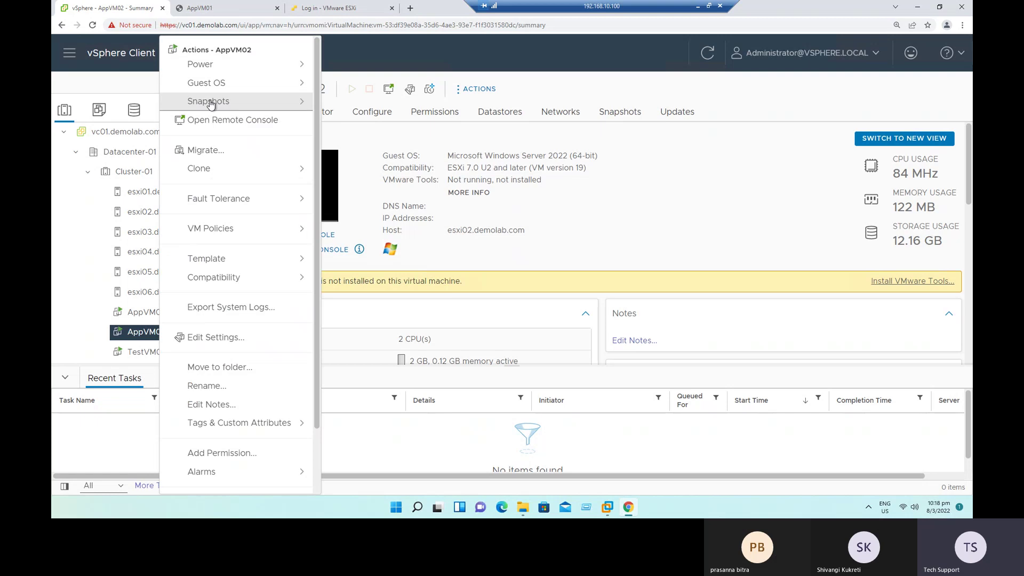
pyautogui.moveTo(210, 104)
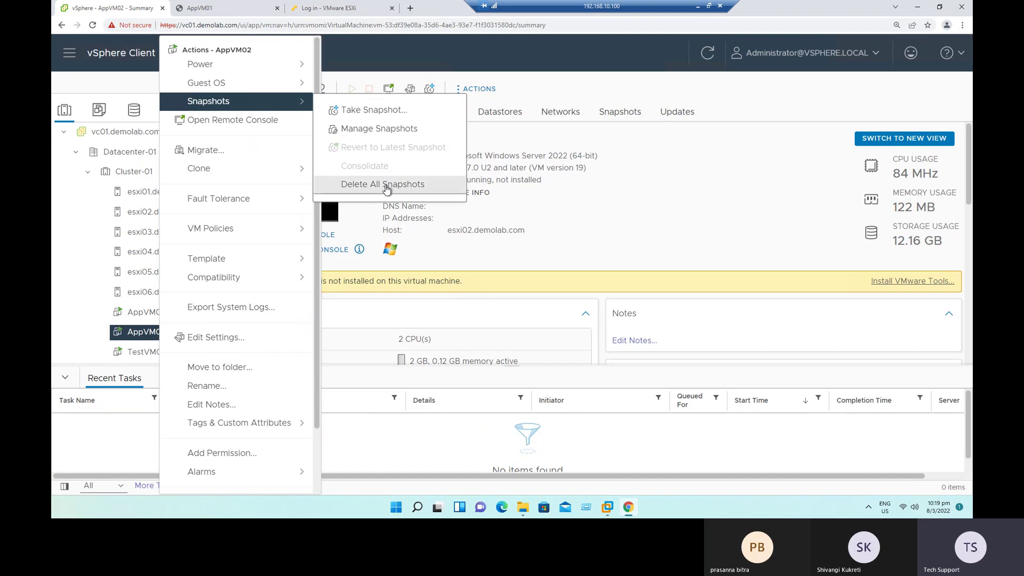
pyautogui.click(606, 234)
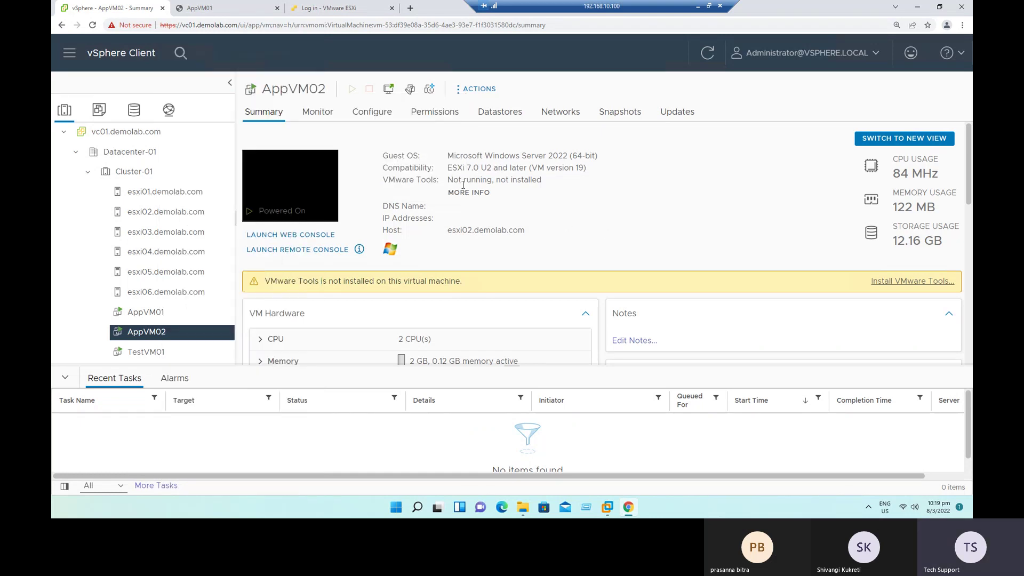
pyautogui.moveTo(449, 180); pyautogui.dragTo(544, 184)
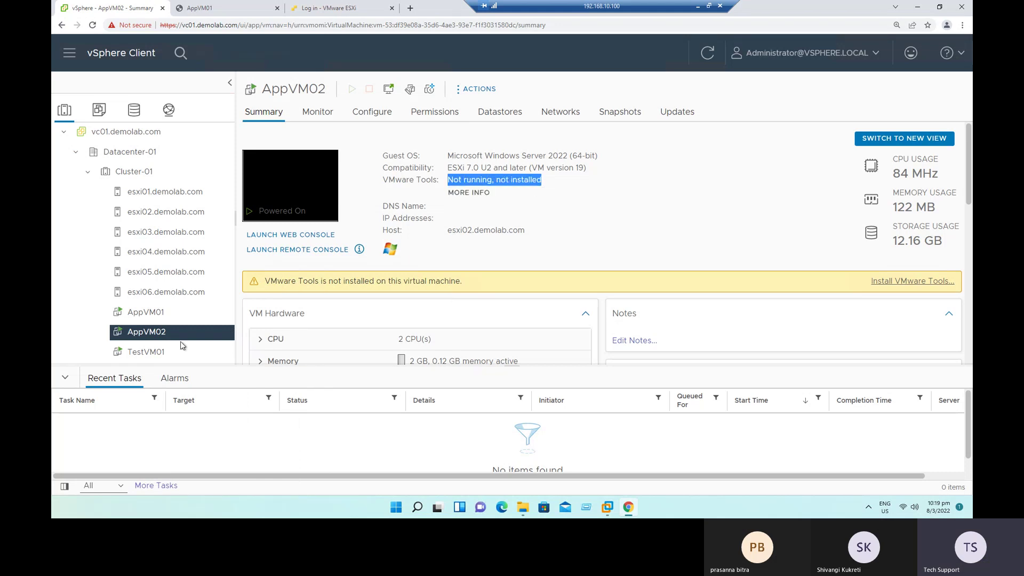
pyautogui.rightClick(157, 337)
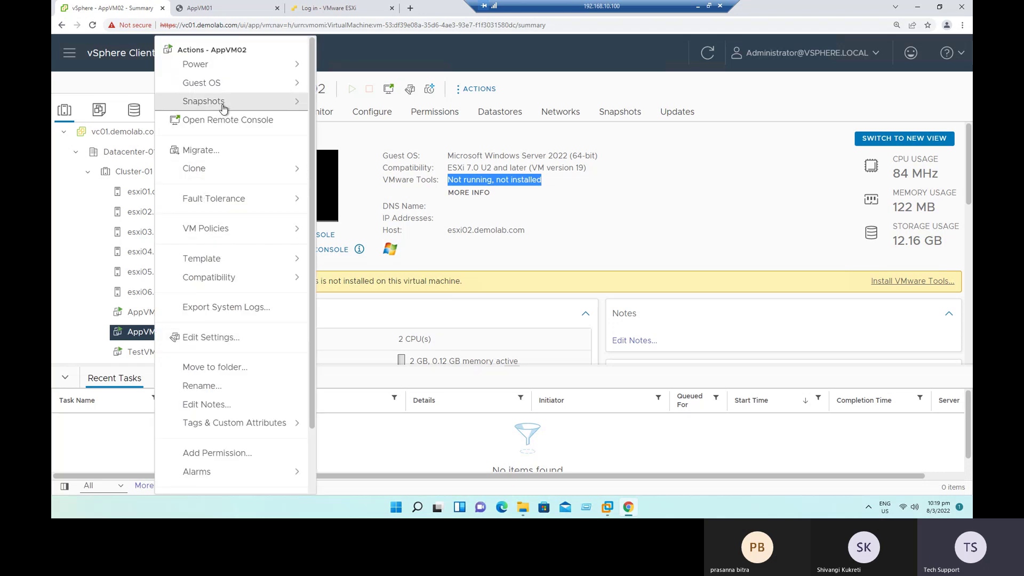
pyautogui.click(224, 108)
# Step: Start a new AppVM02 snapshot and move the default timestamp name into the Description
pyautogui.click(368, 115)
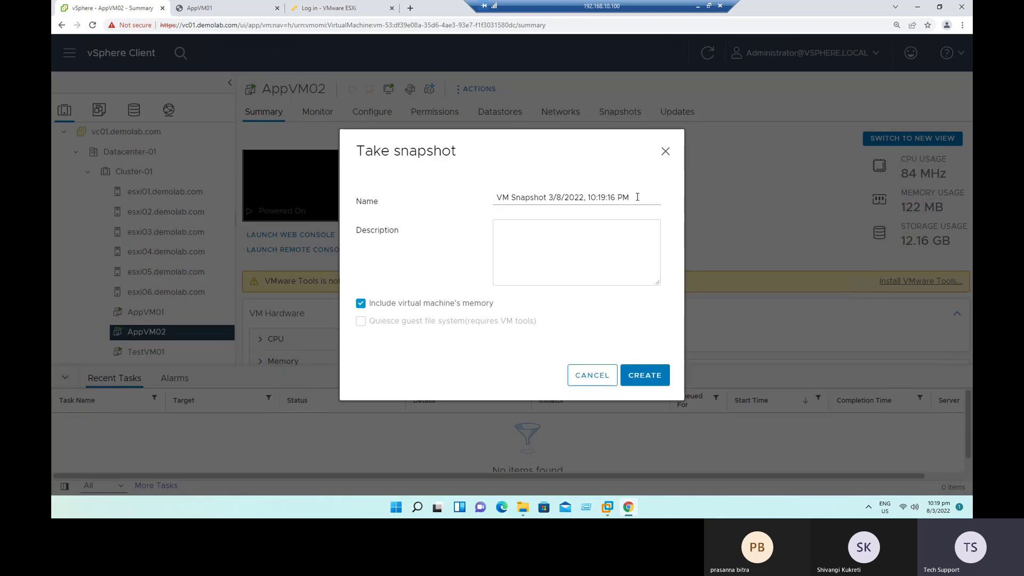
pyautogui.moveTo(635, 198); pyautogui.dragTo(490, 200)
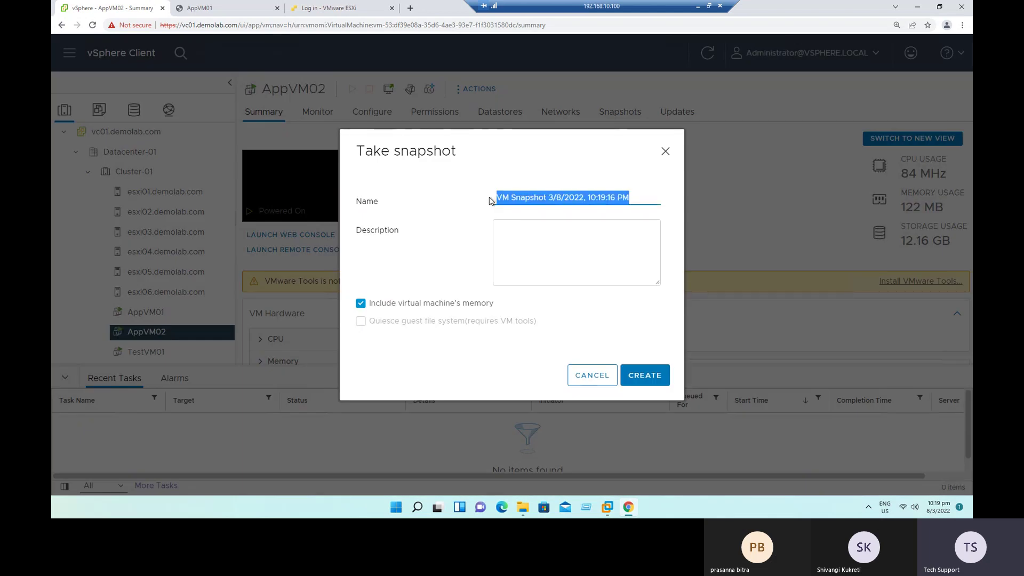
pyautogui.hotkey('ctrl', 'x')
pyautogui.click(520, 237)
pyautogui.hotkey('ctrl', 'v')
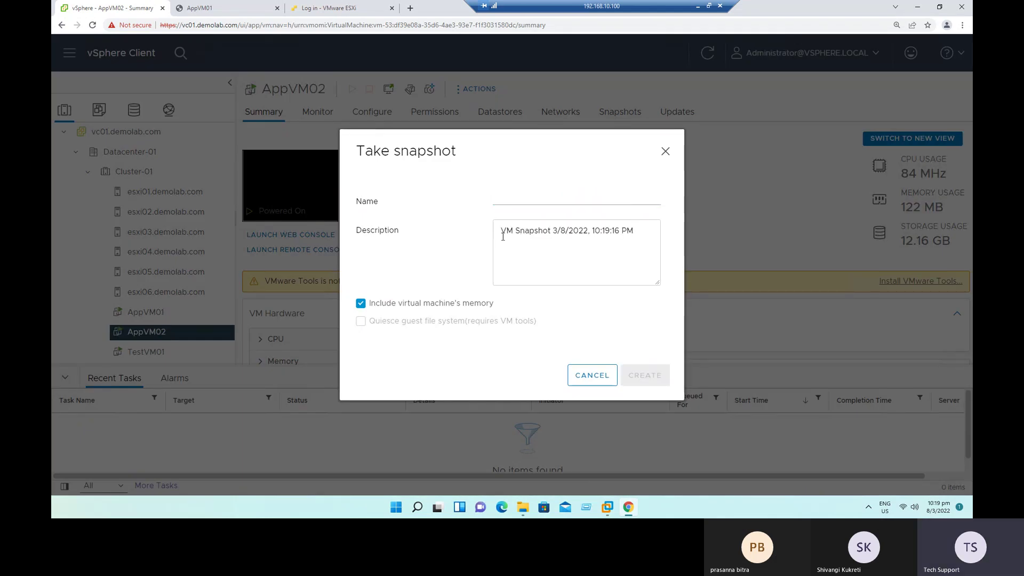
pyautogui.moveTo(500, 231); pyautogui.dragTo(634, 231)
pyautogui.click(588, 262)
# Step: Name the snapshot Snap1 and add 'Before Installing VMware Tools' on a new description line
pyautogui.click(512, 198)
pyautogui.write('S')
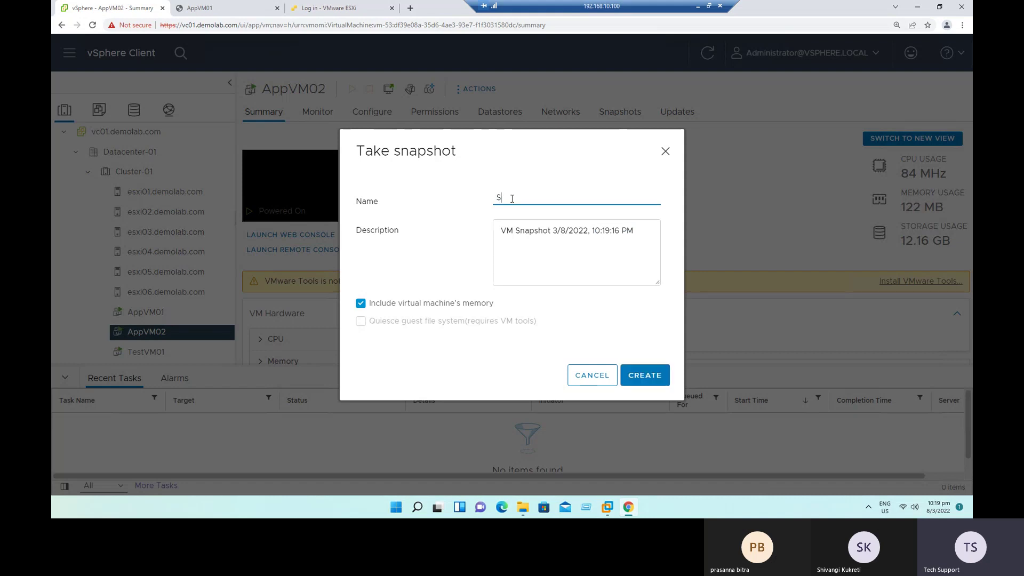
pyautogui.write('nap1')
pyautogui.click(646, 237)
pyautogui.press('Return')
pyautogui.press('Return')
pyautogui.write('Before Installing VMware Tools')
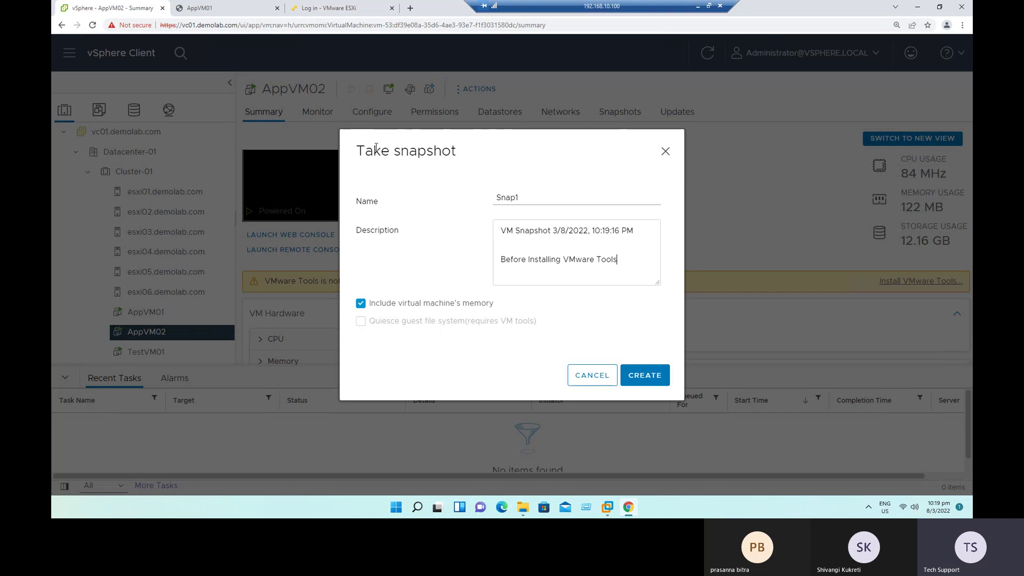
pyautogui.moveTo(389, 151); pyautogui.dragTo(457, 152)
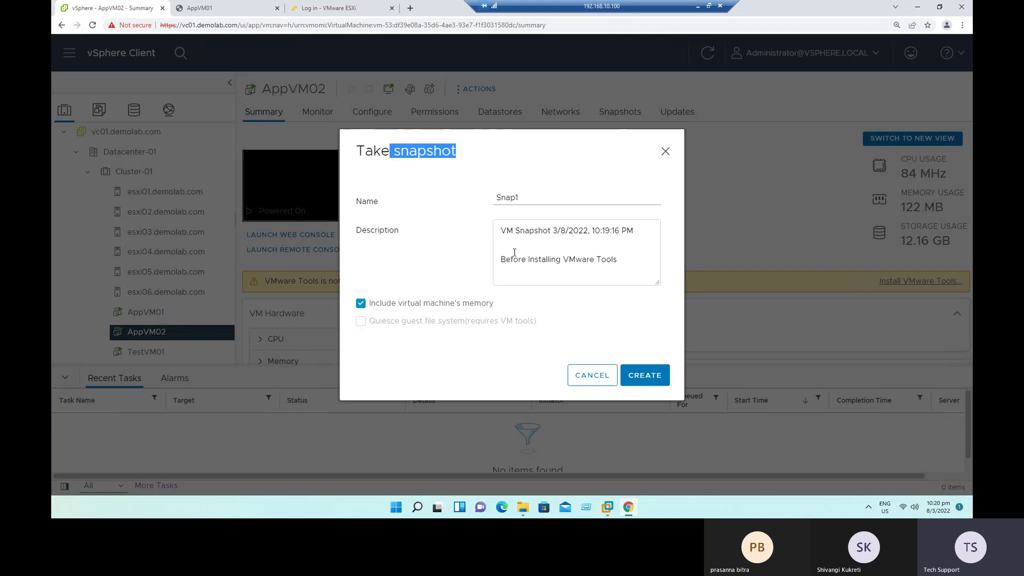
pyautogui.click(361, 308)
# Step: Uncheck 'Include virtual machine's memory' for the Snap1 snapshot
pyautogui.click(362, 307)
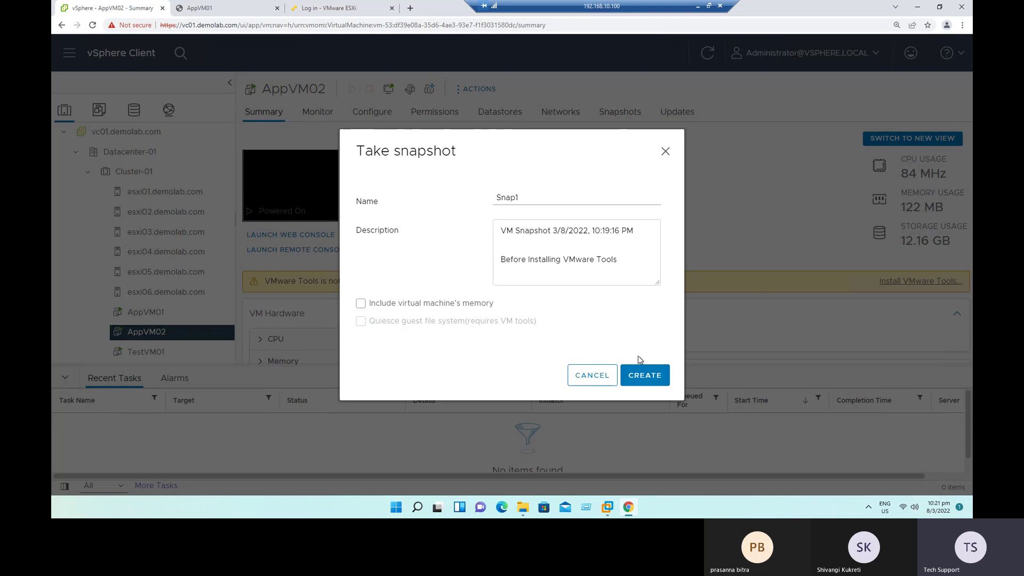
# Step: Cancel the snapshot and browse the AppVM01 folder on datastore iSCSI-DS-01
pyautogui.click(600, 380)
pyautogui.click(512, 117)
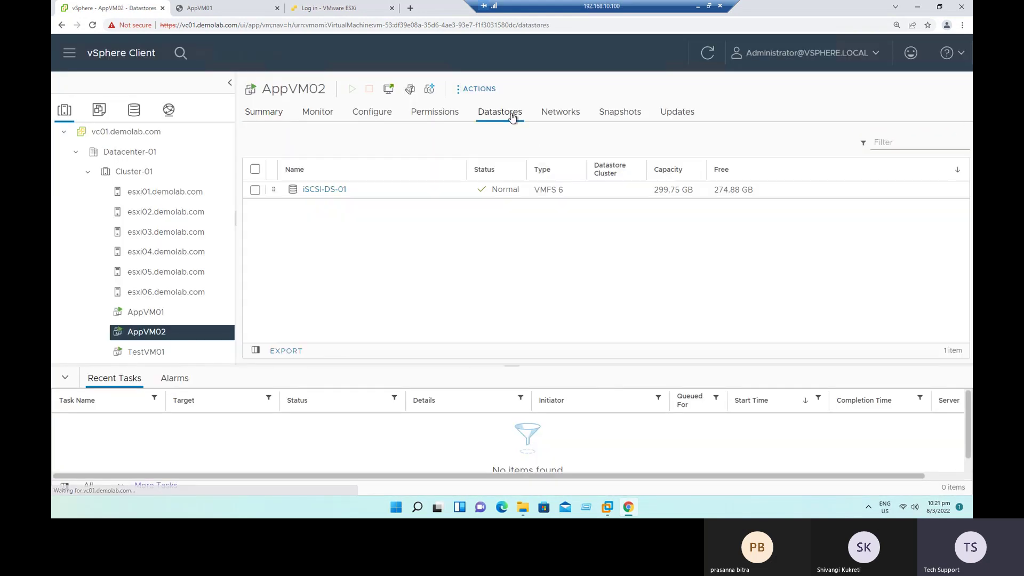
pyautogui.click(332, 191)
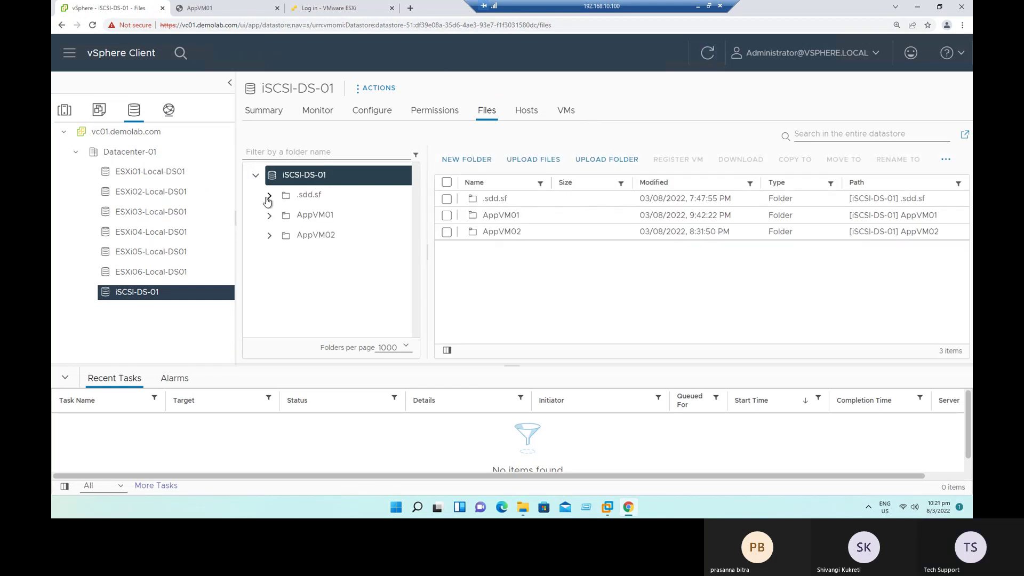
pyautogui.click(314, 215)
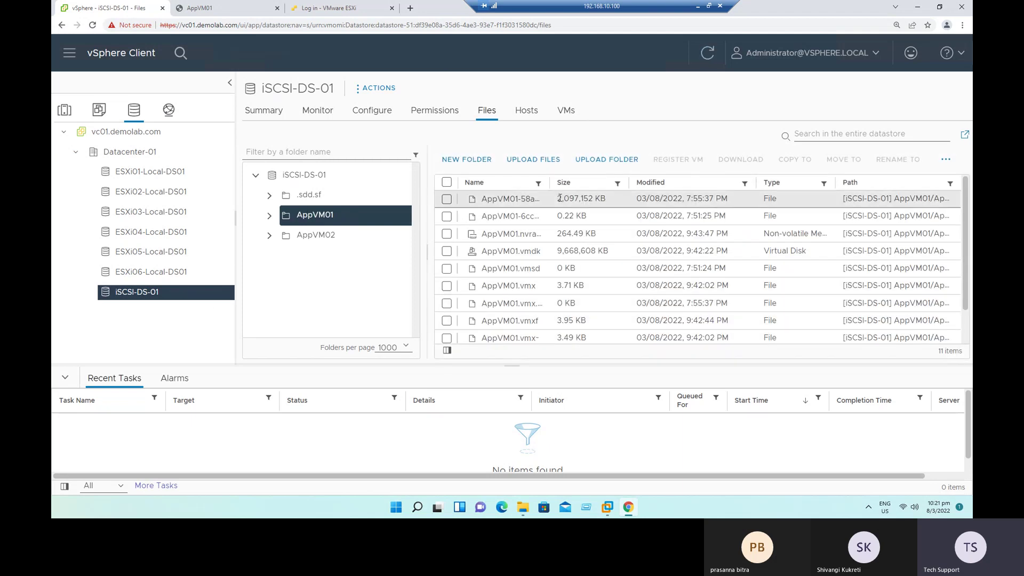
pyautogui.moveTo(609, 180); pyautogui.dragTo(609, 180)
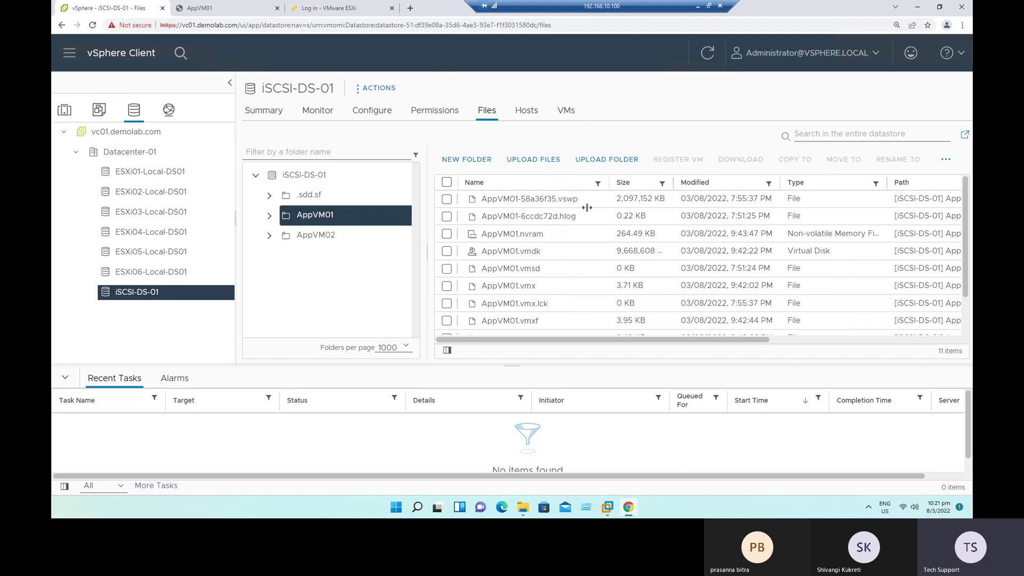
# Step: Inspect AppVM01.vmsd's 0 KB size in the file list, then return to AppVM02
pyautogui.click(66, 381)
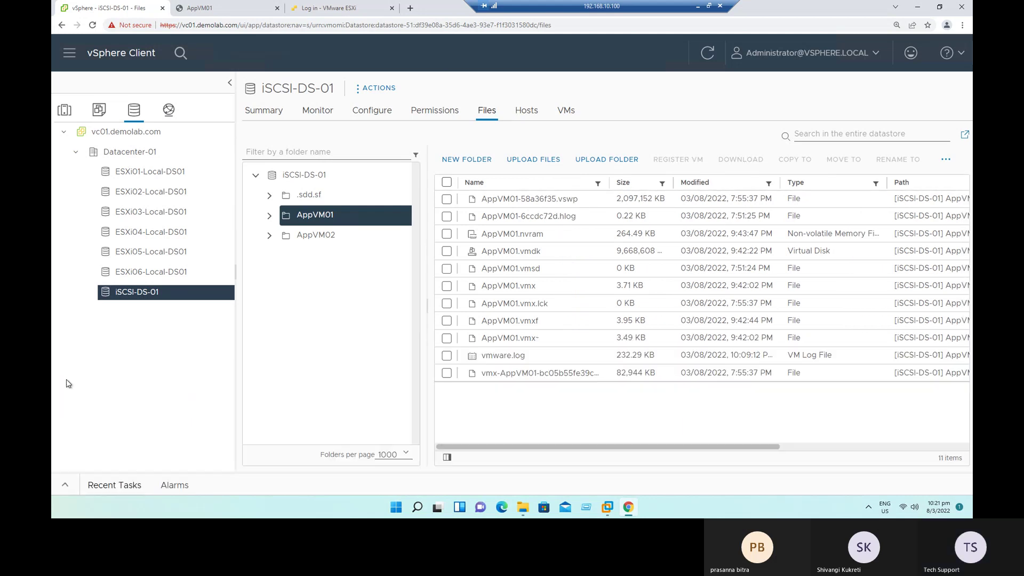
pyautogui.moveTo(610, 183); pyautogui.dragTo(622, 183)
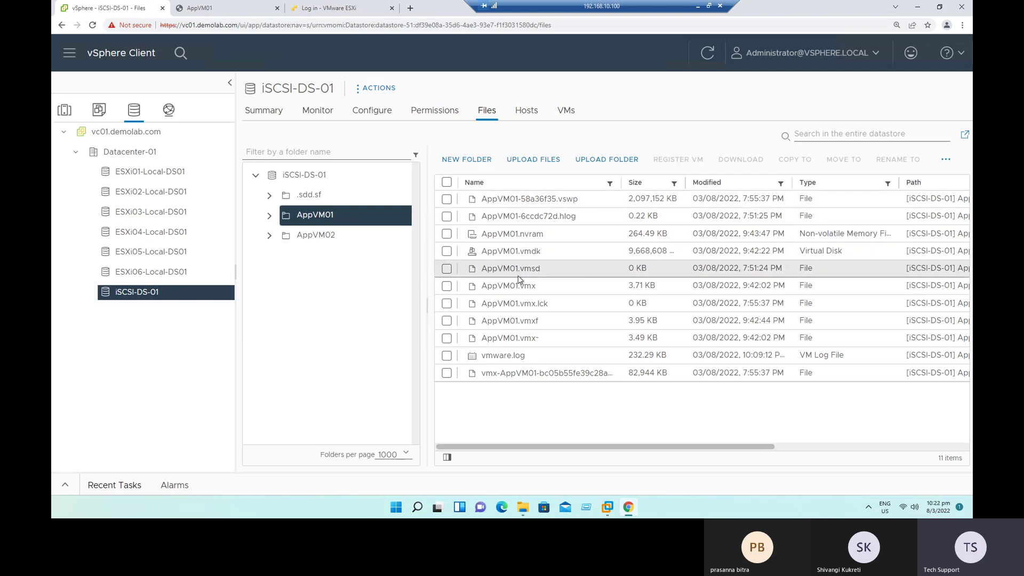
pyautogui.moveTo(521, 271); pyautogui.dragTo(555, 273)
pyautogui.moveTo(630, 267); pyautogui.dragTo(650, 271)
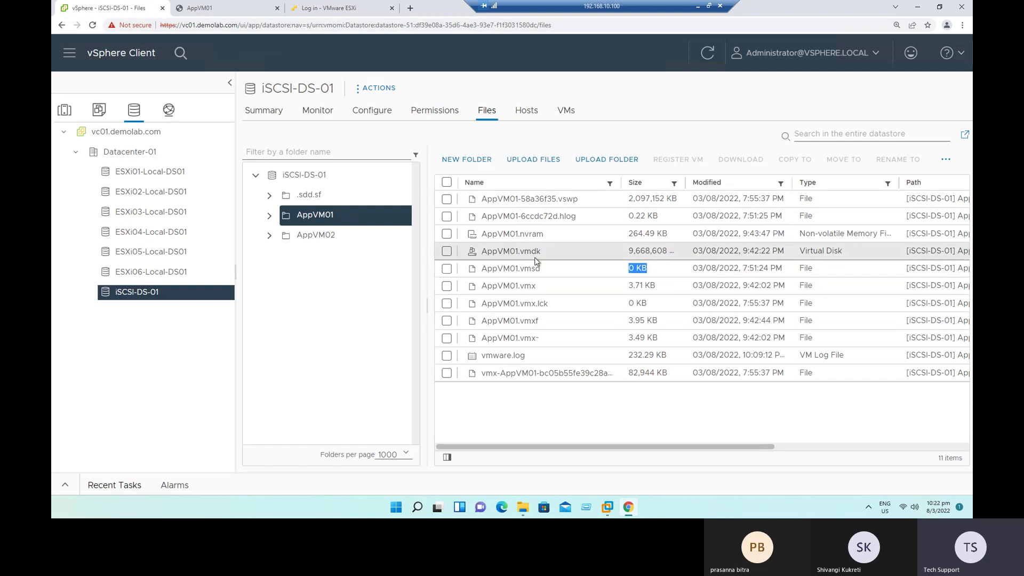
pyautogui.click(525, 271)
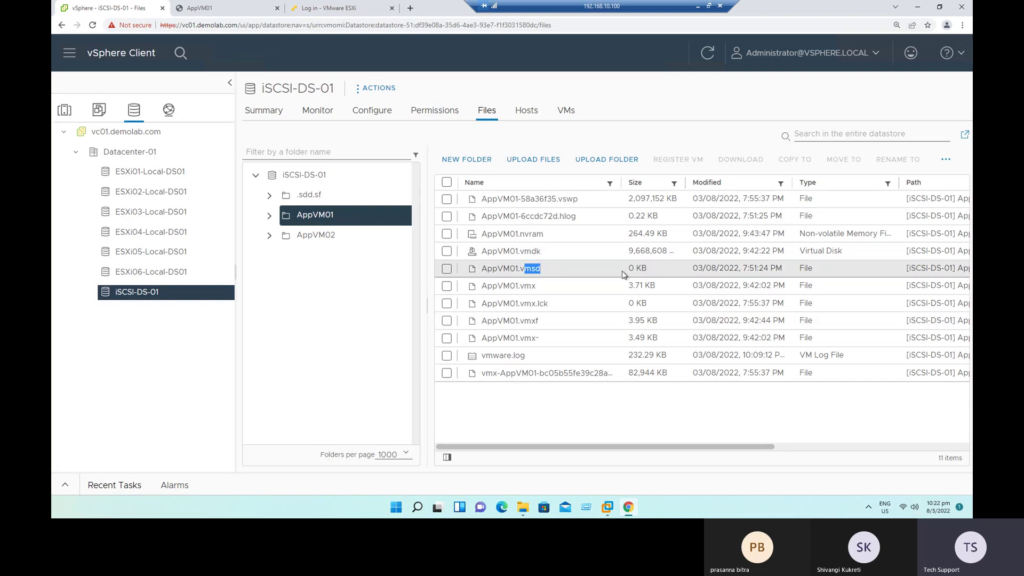
pyautogui.moveTo(629, 268); pyautogui.dragTo(647, 268)
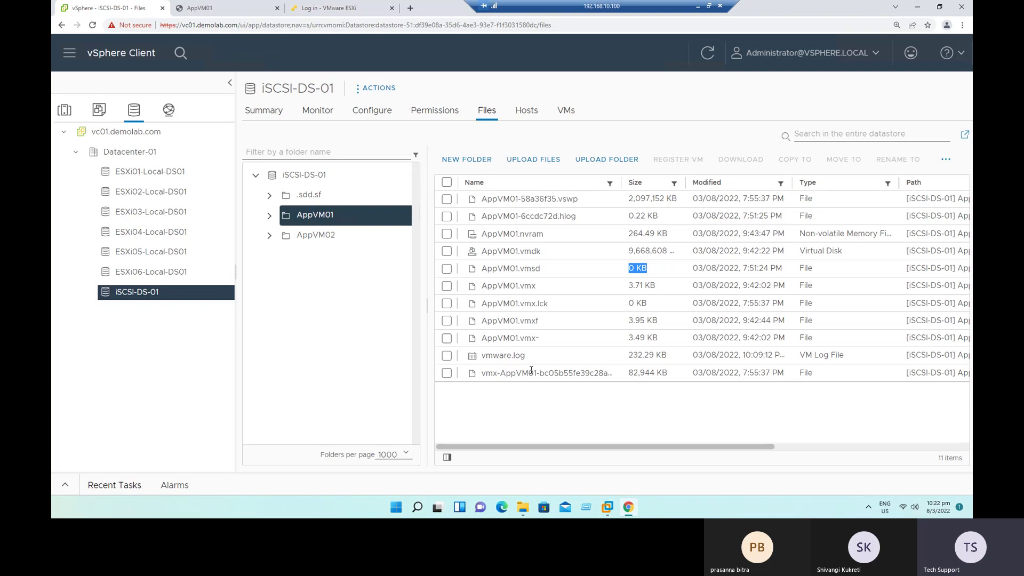
pyautogui.click(63, 110)
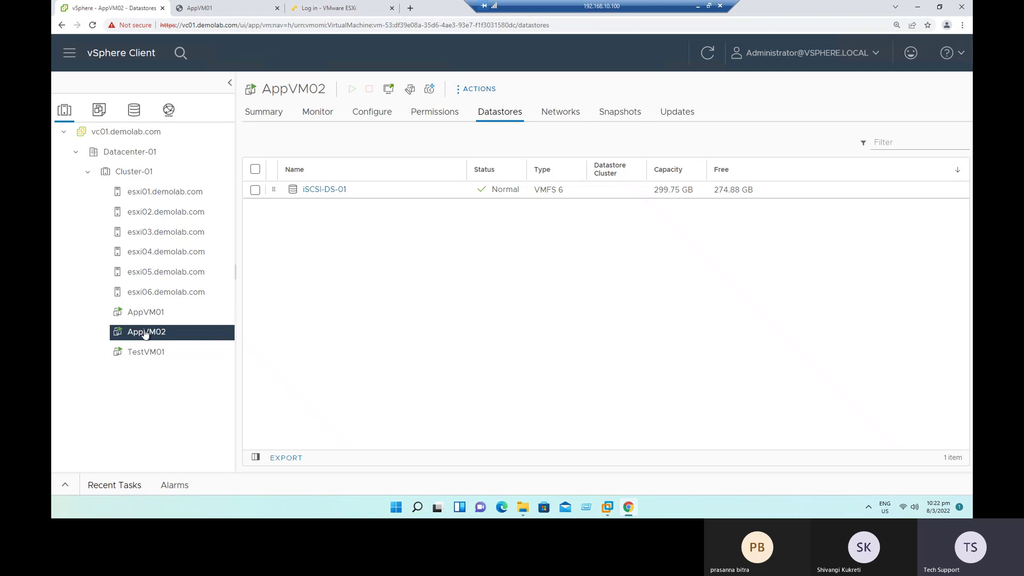
# Step: Check AppVM02's VMware Tools status on its summary and start Take Snapshot from its actions
pyautogui.click(263, 114)
pyautogui.moveTo(462, 180); pyautogui.dragTo(541, 180)
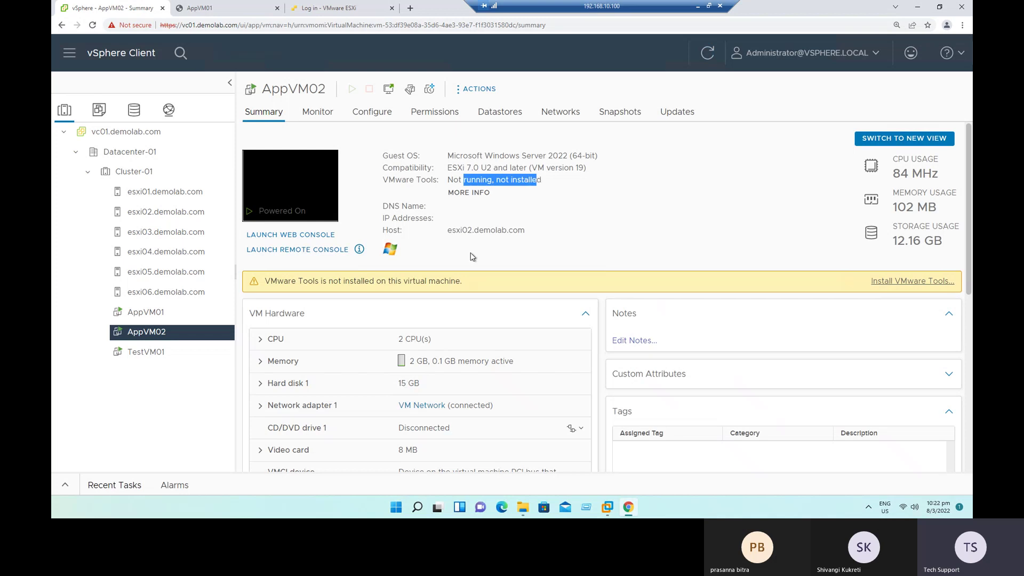
pyautogui.click(155, 333)
pyautogui.rightClick(155, 333)
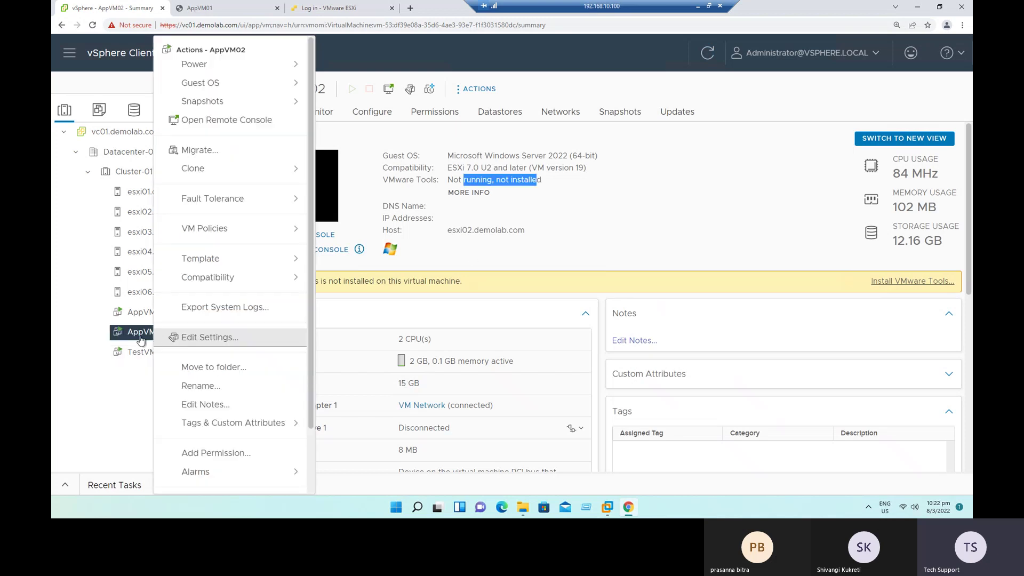
pyautogui.moveTo(213, 100)
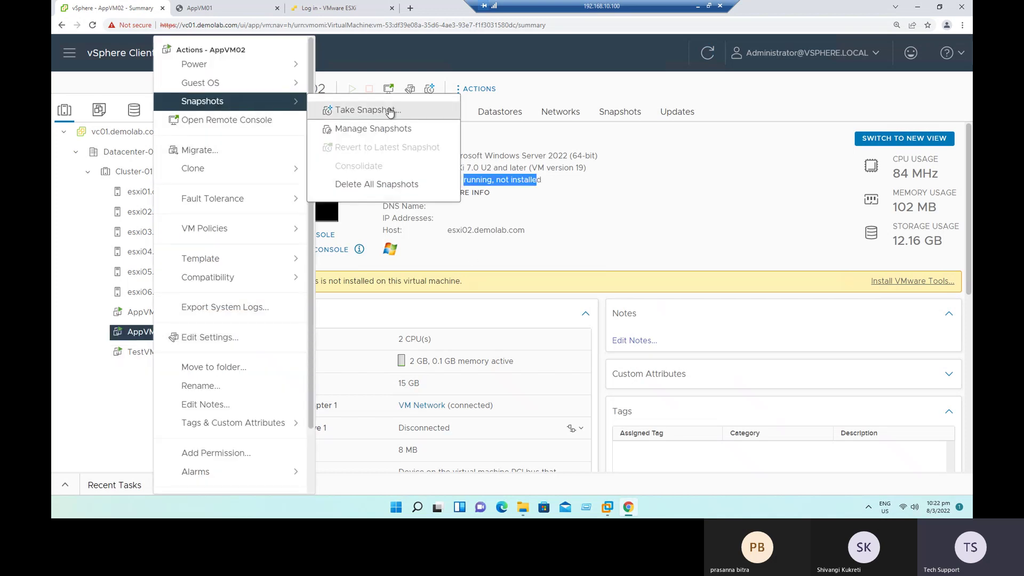
pyautogui.click(394, 107)
# Step: Replace the default snapshot name with Snap1, keeping the timestamp in Description
pyautogui.moveTo(636, 198); pyautogui.dragTo(465, 179)
pyautogui.hotkey('ctrl', 'c')
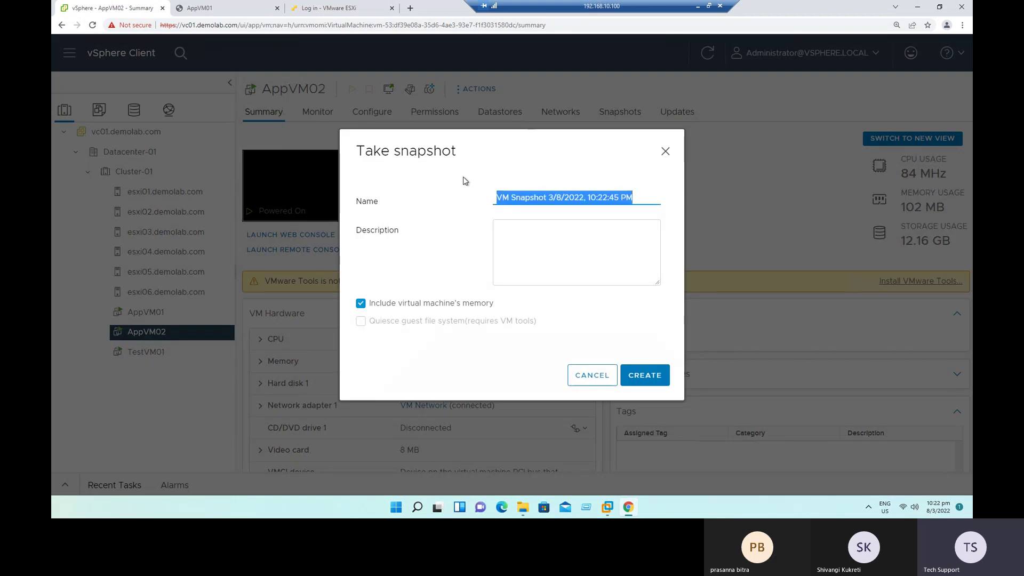
pyautogui.press('BackSpace')
pyautogui.click(529, 234)
pyautogui.hotkey('ctrl', 'v')
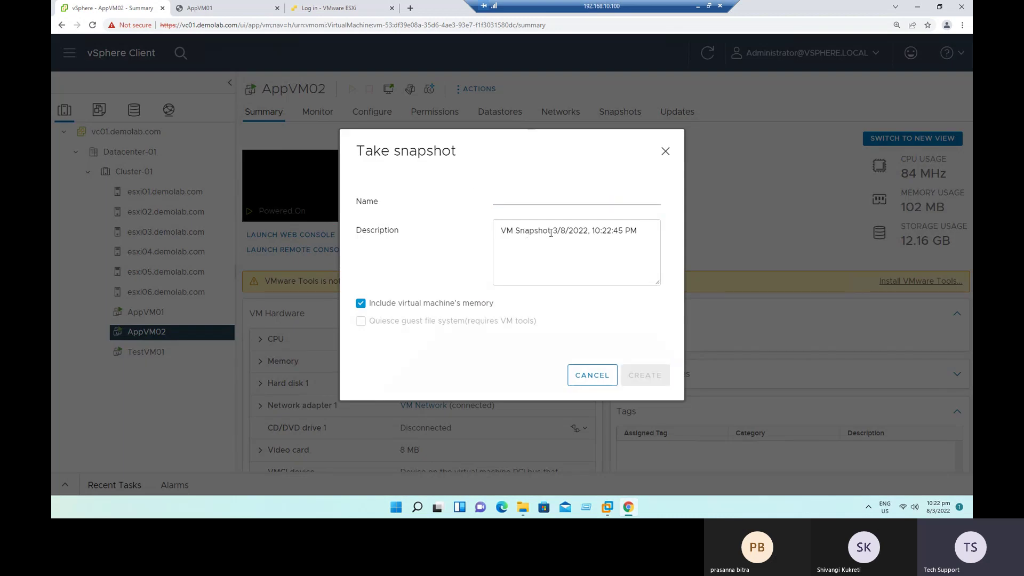
pyautogui.click(523, 202)
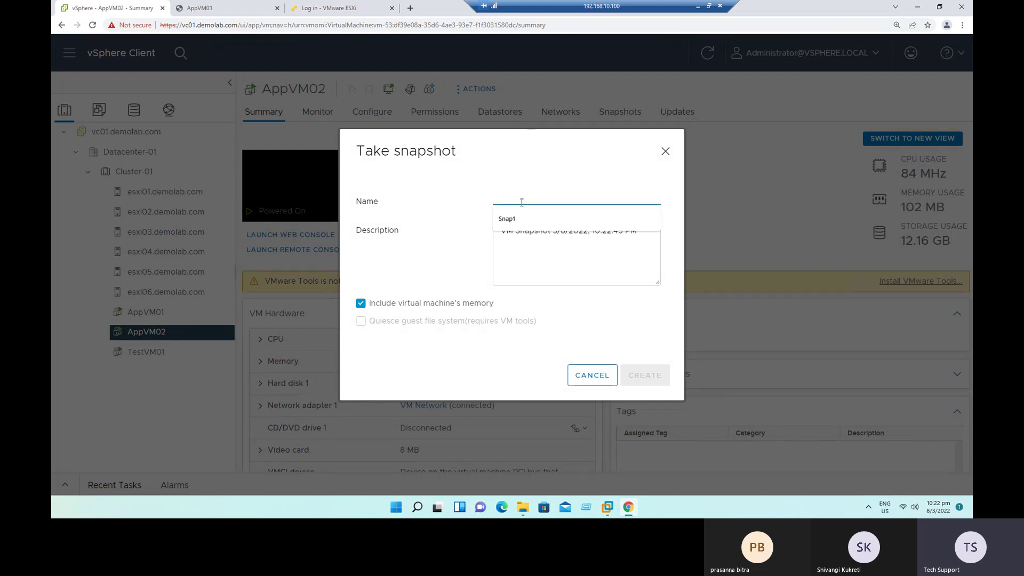
pyautogui.write('Sn')
pyautogui.click(560, 219)
# Step: Add 'Before Installing VMware Tools' to the description, exclude memory, and create the snapshot
pyautogui.click(643, 232)
pyautogui.write('.')
pyautogui.press('Return')
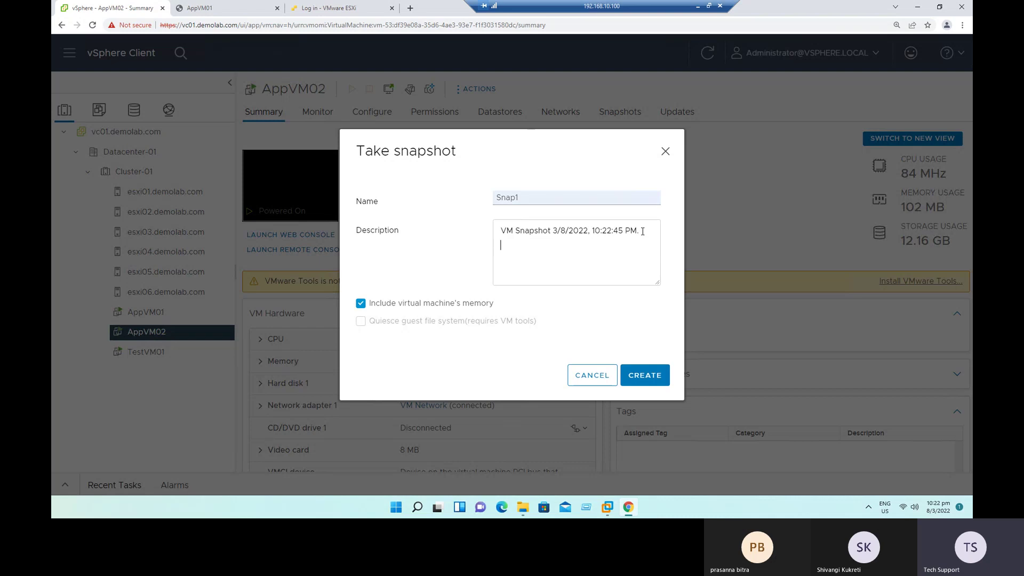
pyautogui.write('Before INstallingVM')
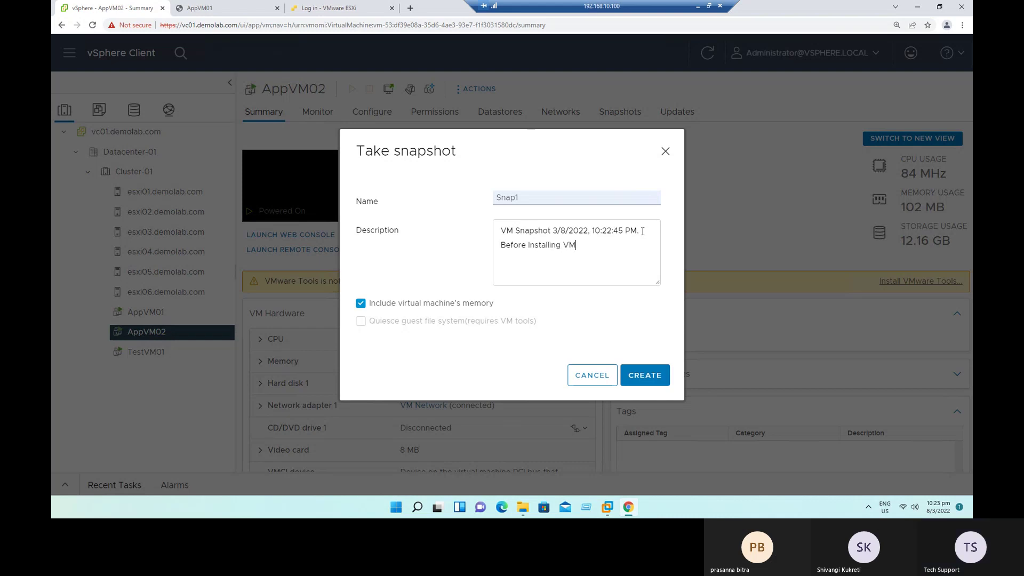
pyautogui.write('ware Tools')
pyautogui.click(476, 307)
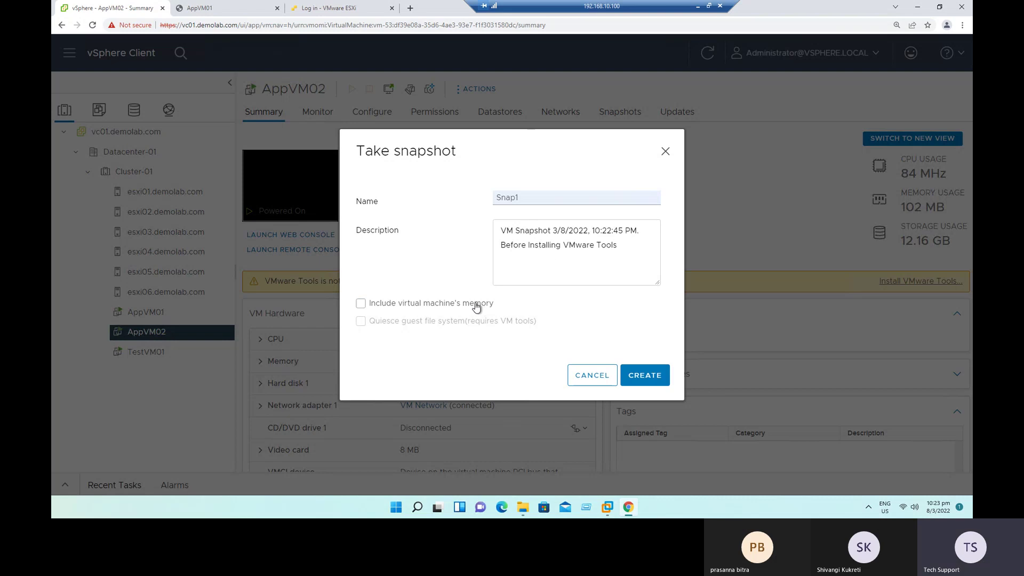
pyautogui.click(645, 376)
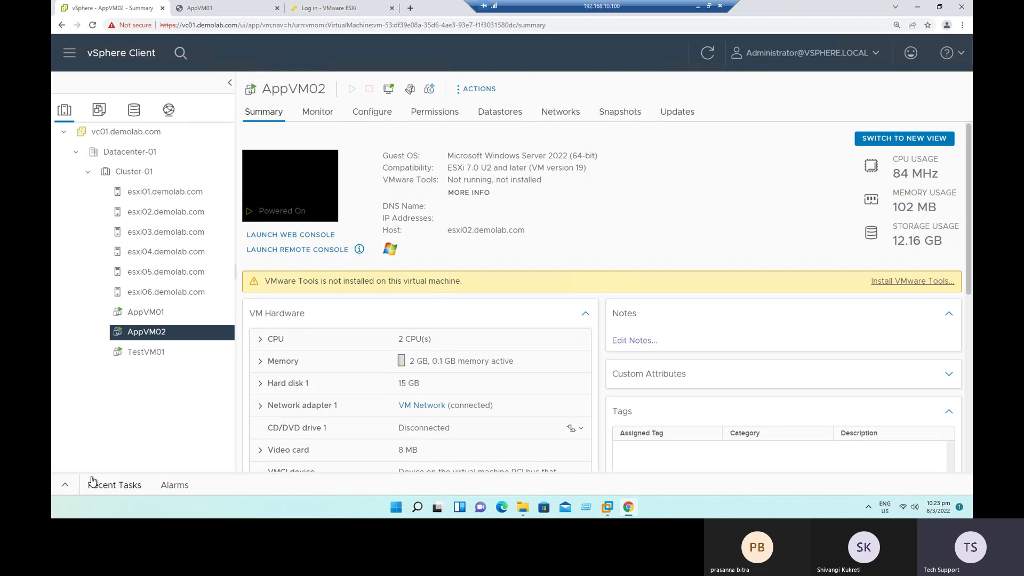
# Step: Confirm in Monitor > Tasks that Create virtual machine snapshot Completed, then show AppVM02's datastores
pyautogui.click(323, 115)
pyautogui.click(283, 269)
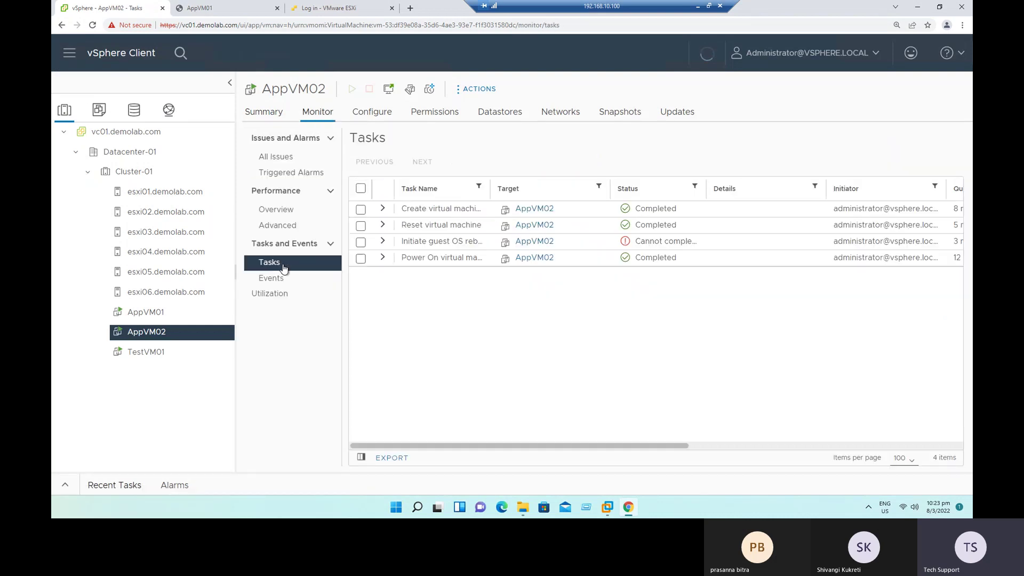
pyautogui.moveTo(542, 180); pyautogui.dragTo(566, 180)
pyautogui.moveTo(405, 208); pyautogui.dragTo(523, 208)
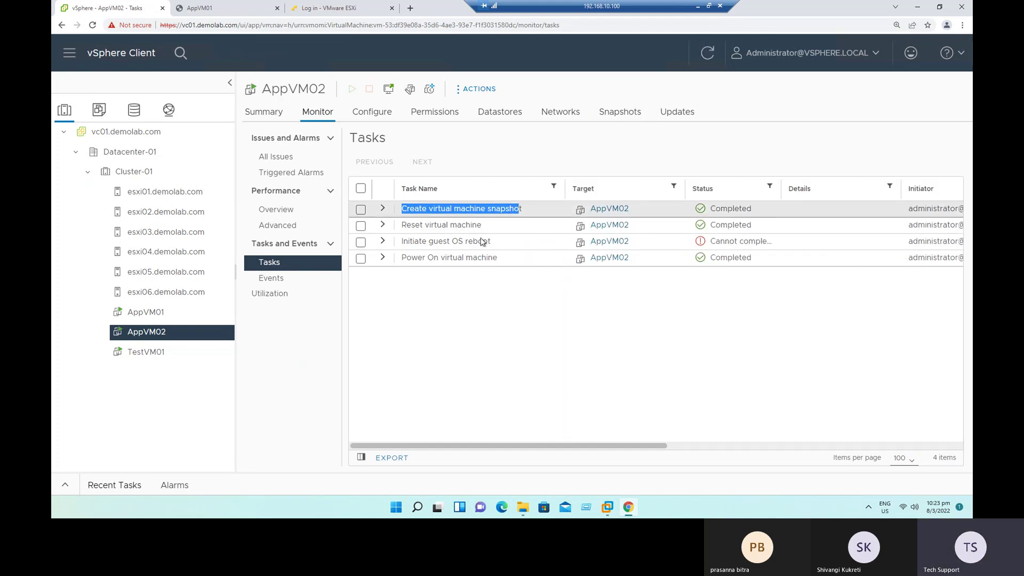
pyautogui.click(383, 208)
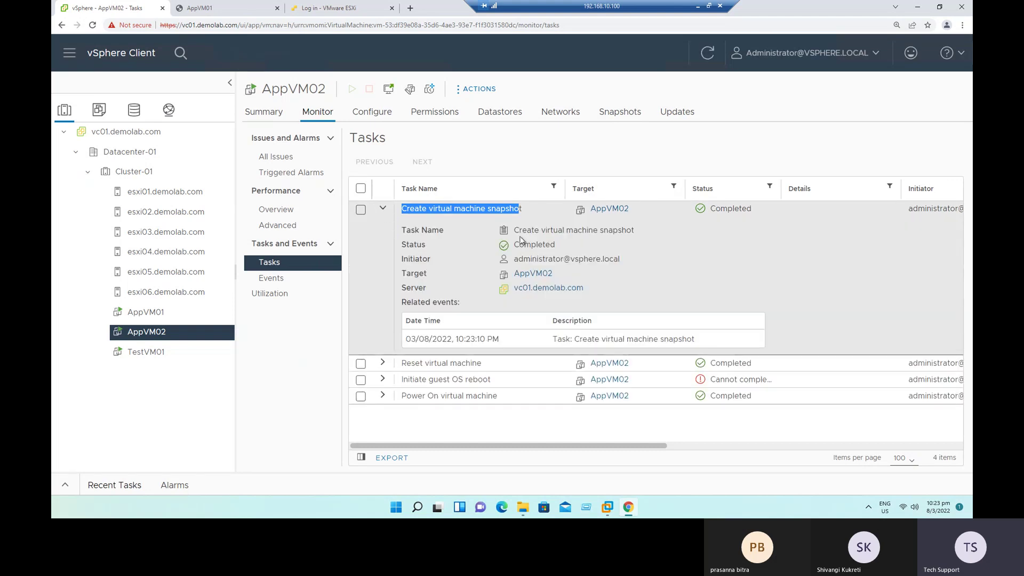
pyautogui.moveTo(514, 230); pyautogui.dragTo(513, 259)
pyautogui.click(519, 244)
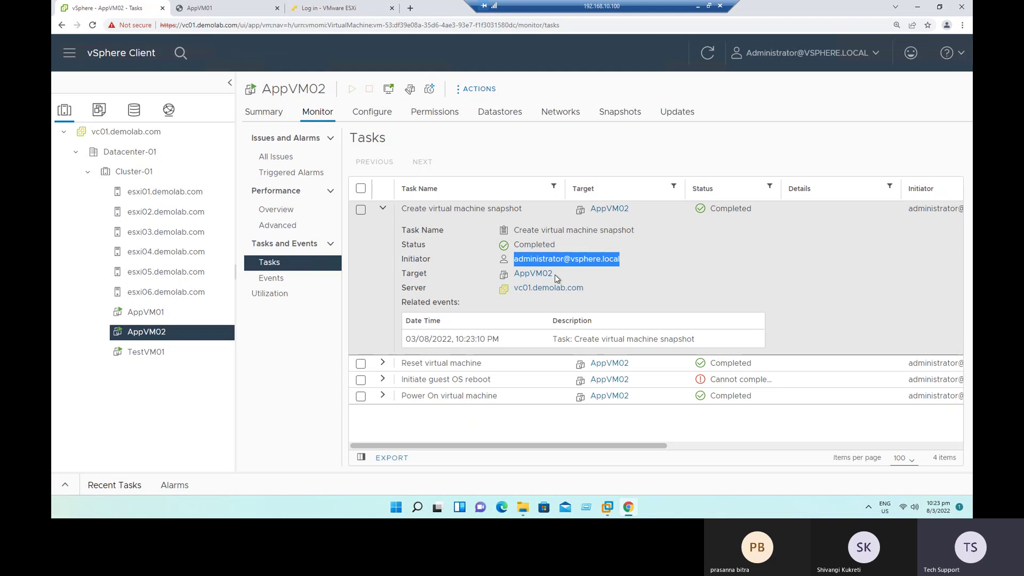
pyautogui.click(696, 279)
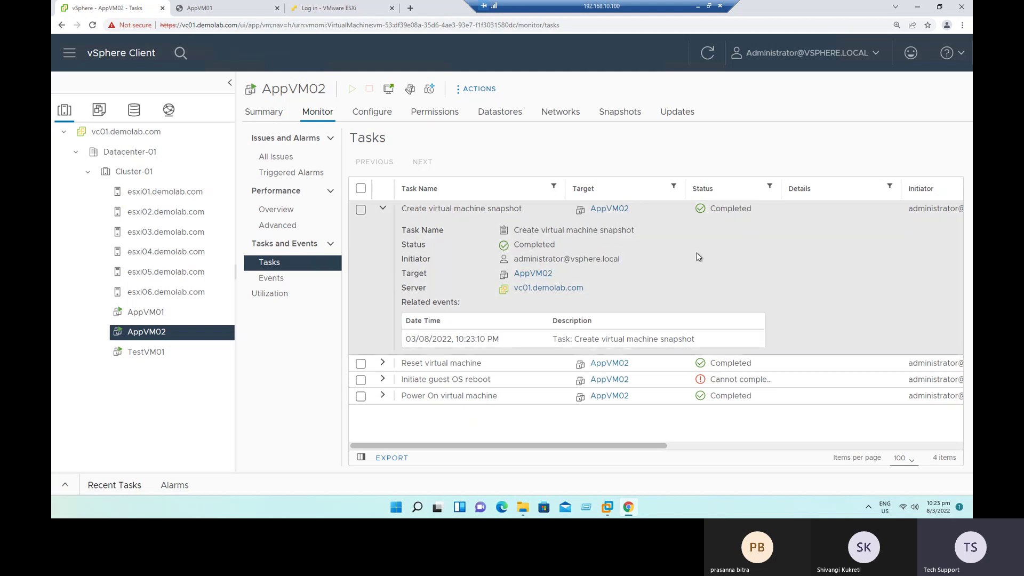
pyautogui.click(501, 117)
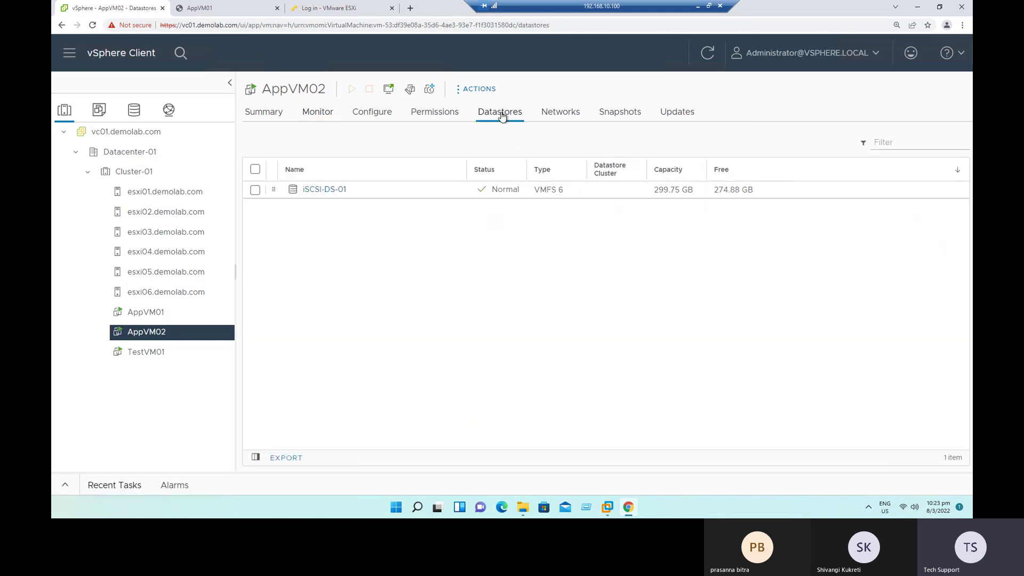
# Step: Browse iSCSI-DS-01's AppVM02 folder and note AppVM02.vmsd's 0.45 KB size
pyautogui.click(324, 191)
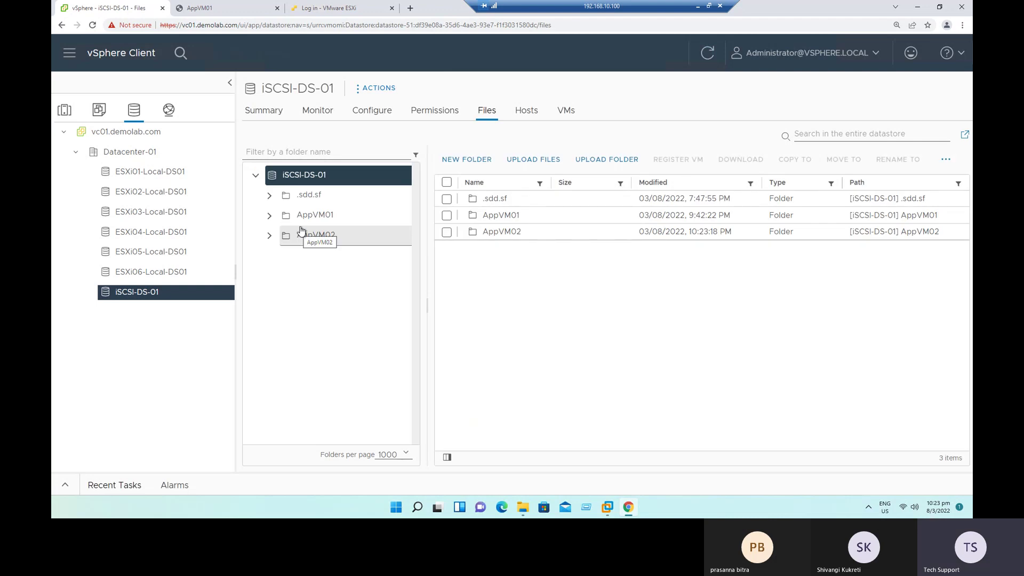
pyautogui.click(309, 219)
pyautogui.click(300, 238)
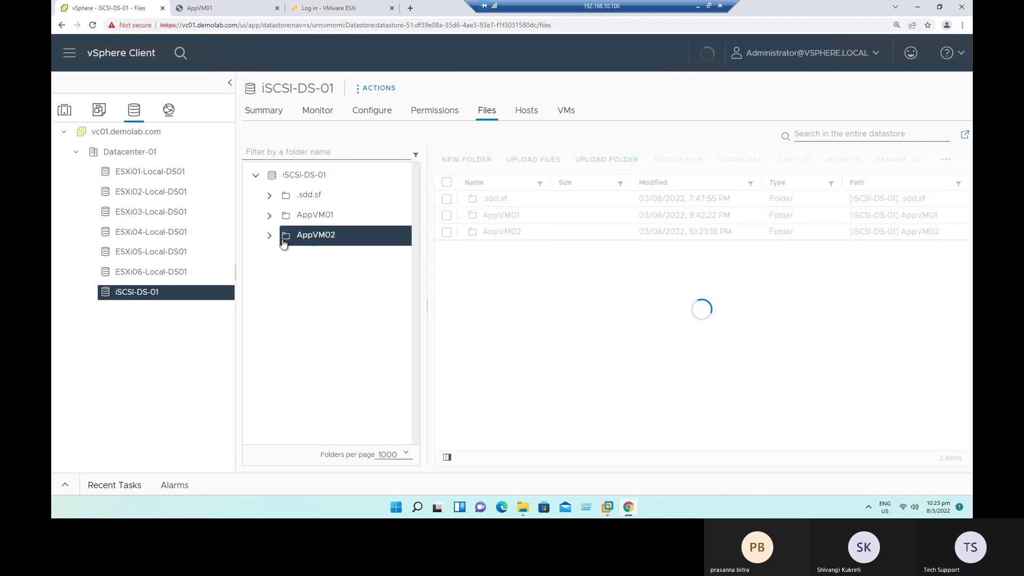
pyautogui.click(269, 235)
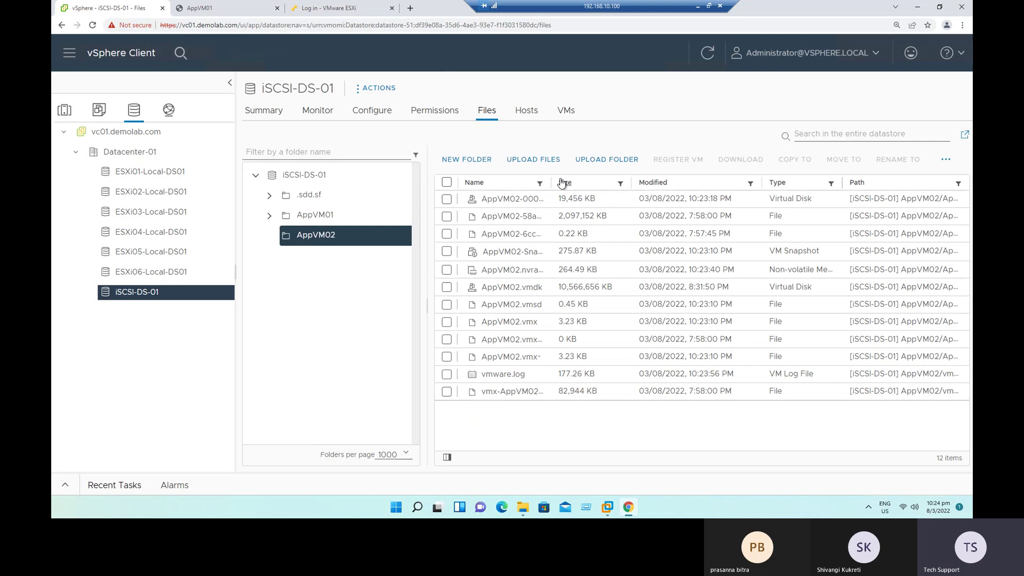
pyautogui.moveTo(552, 182); pyautogui.dragTo(644, 182)
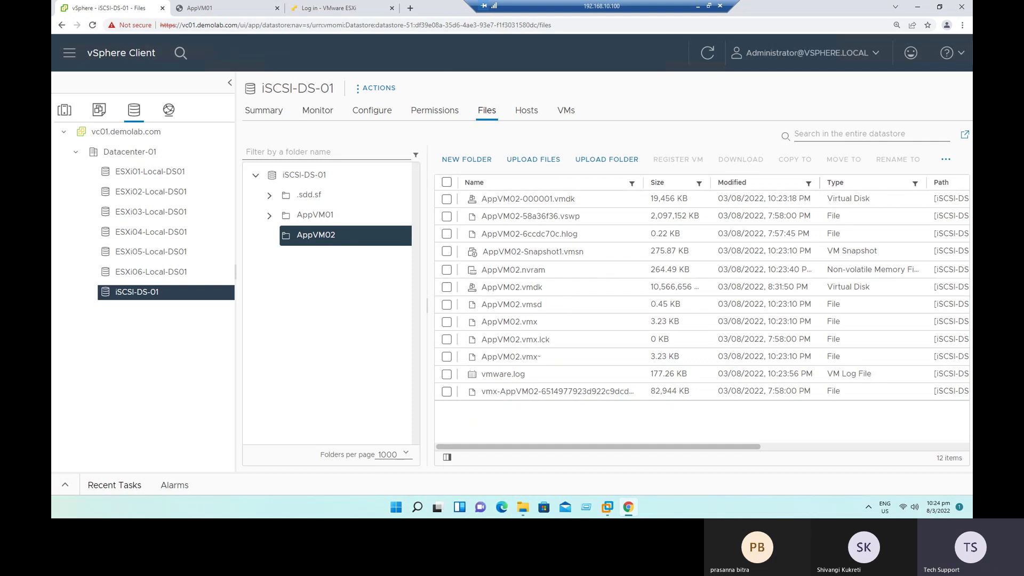
pyautogui.moveTo(521, 304); pyautogui.dragTo(538, 303)
pyautogui.moveTo(649, 304); pyautogui.dragTo(690, 308)
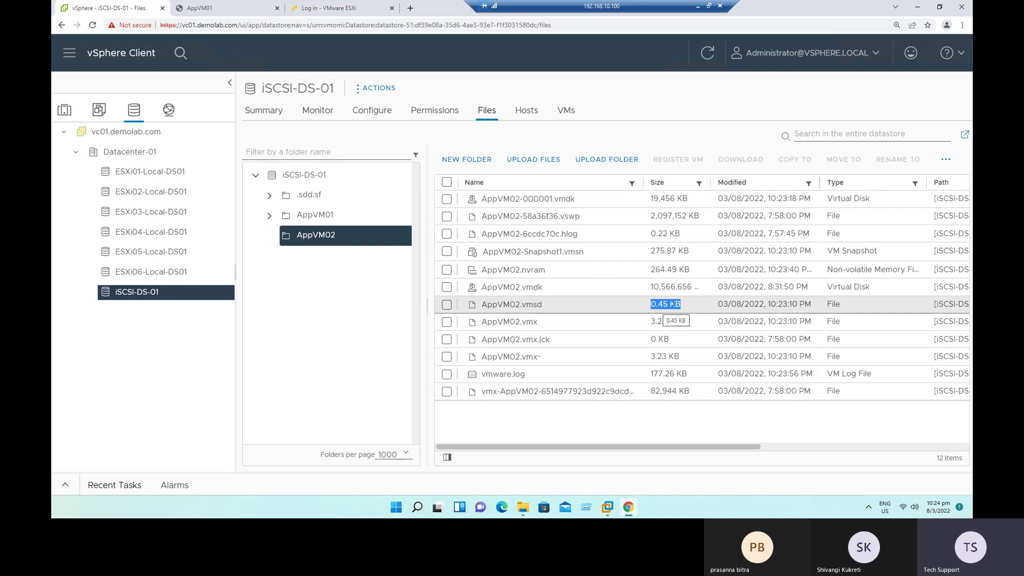
pyautogui.click(540, 305)
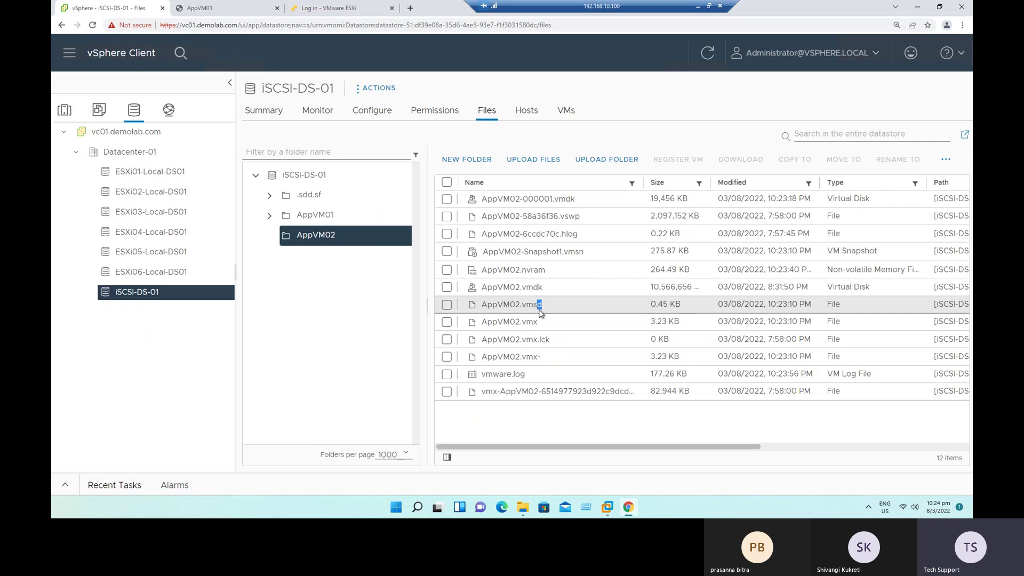
pyautogui.moveTo(650, 304); pyautogui.dragTo(669, 305)
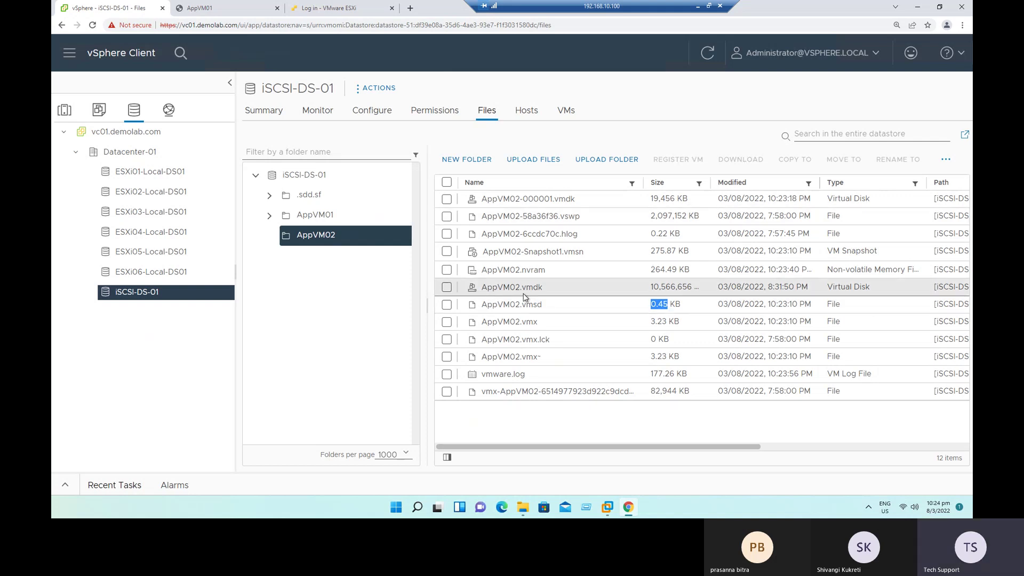
# Step: Compare the AppVM02.vmdk base disk with the AppVM02-000001.vmdk delta disk and the .vmx file
pyautogui.moveTo(497, 287); pyautogui.dragTo(542, 283)
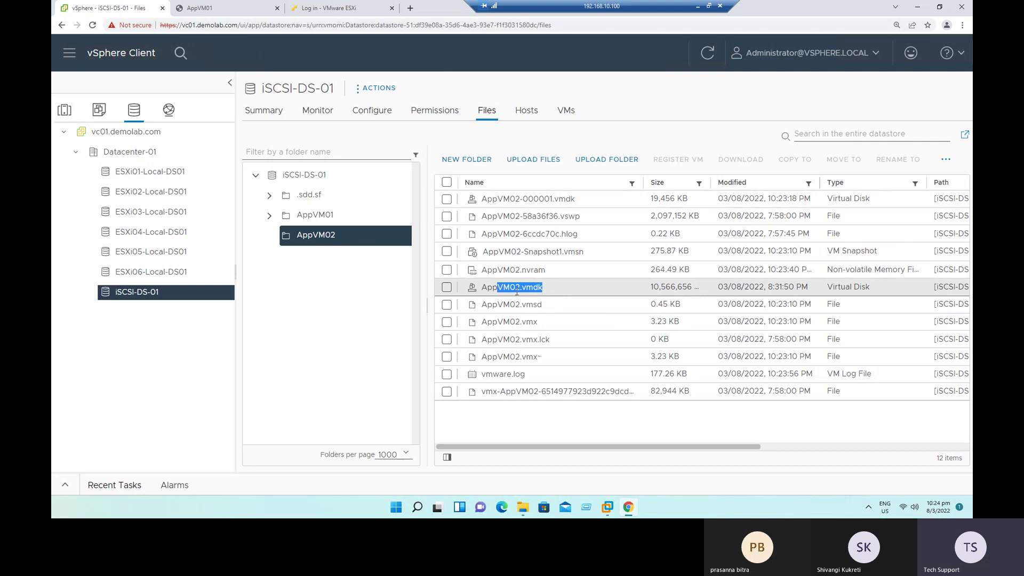
pyautogui.click(496, 289)
pyautogui.moveTo(488, 289); pyautogui.dragTo(562, 293)
pyautogui.moveTo(828, 288); pyautogui.dragTo(872, 291)
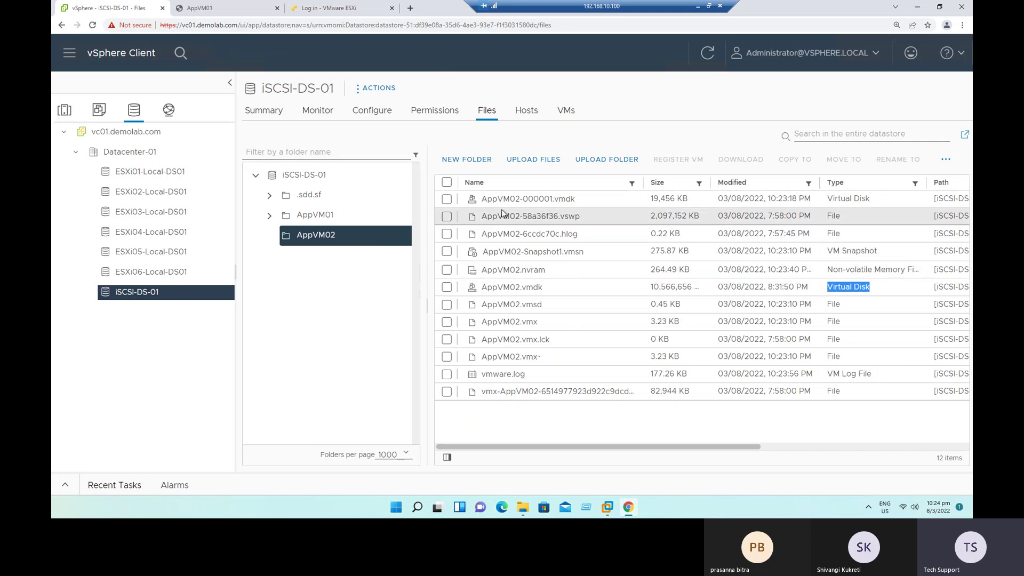
pyautogui.moveTo(482, 200); pyautogui.dragTo(552, 198)
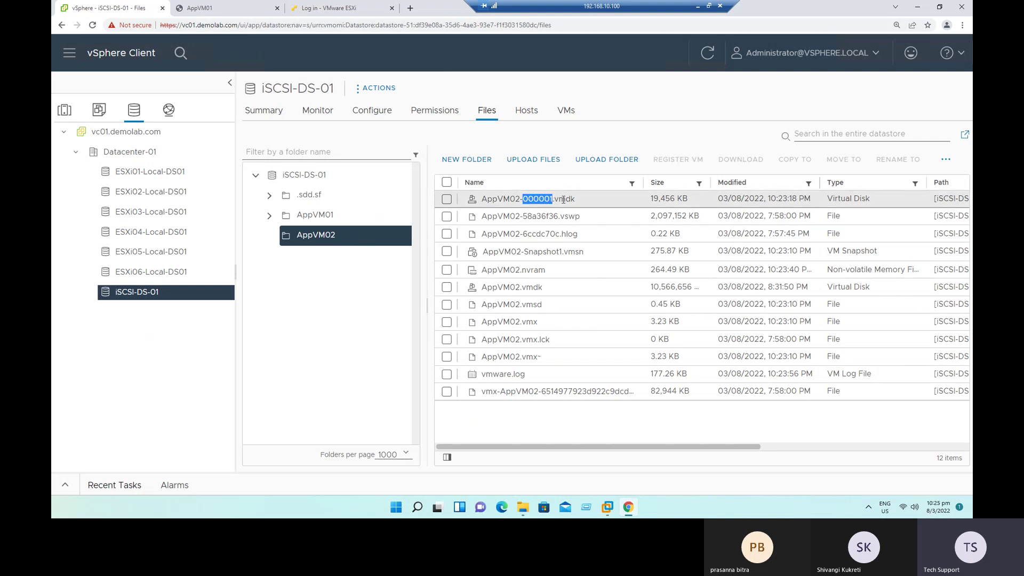
pyautogui.moveTo(832, 199); pyautogui.dragTo(876, 202)
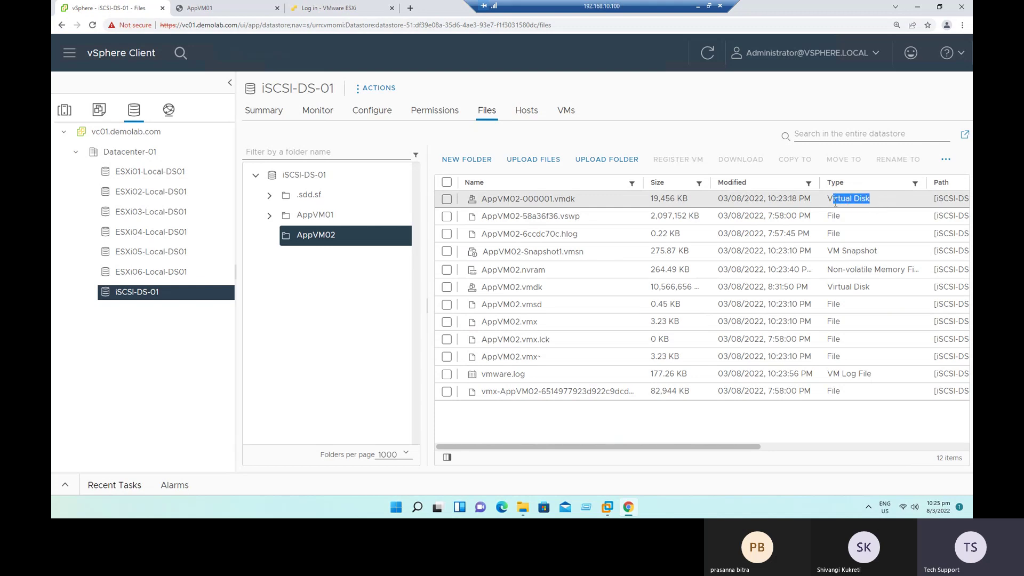
pyautogui.moveTo(520, 199); pyautogui.dragTo(576, 198)
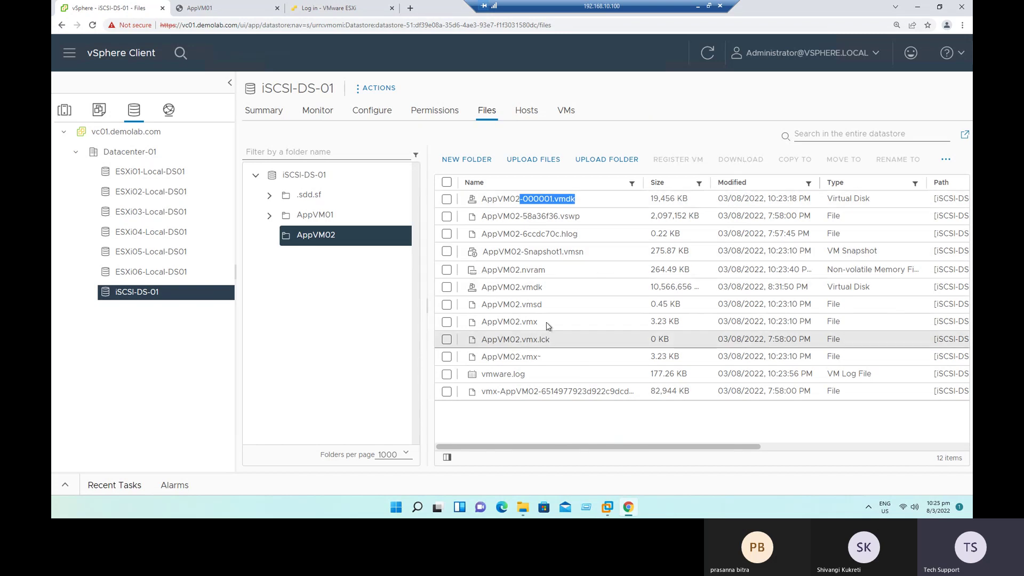
pyautogui.moveTo(522, 323); pyautogui.dragTo(540, 324)
pyautogui.moveTo(520, 288); pyautogui.dragTo(547, 290)
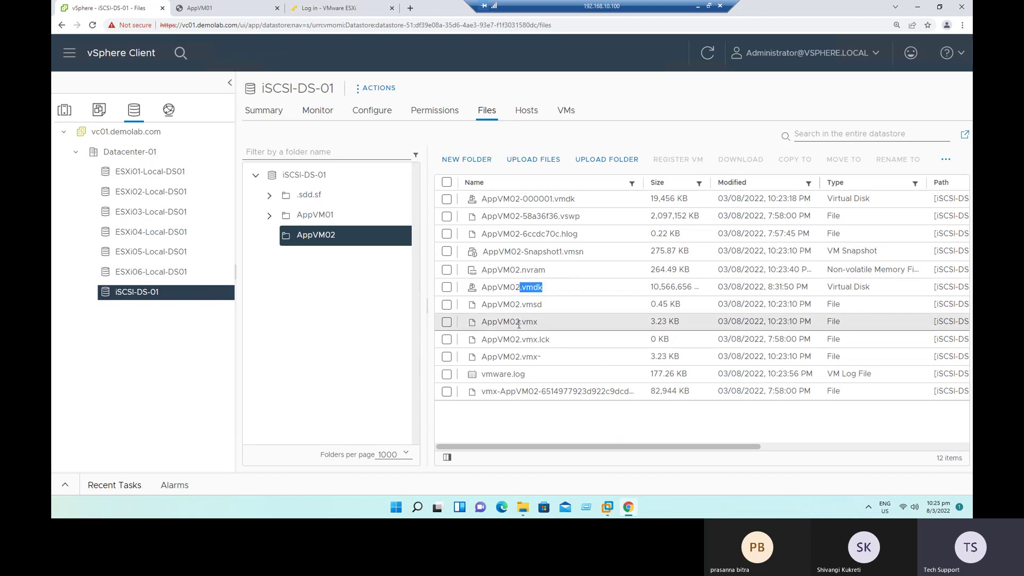
pyautogui.moveTo(516, 324); pyautogui.dragTo(547, 325)
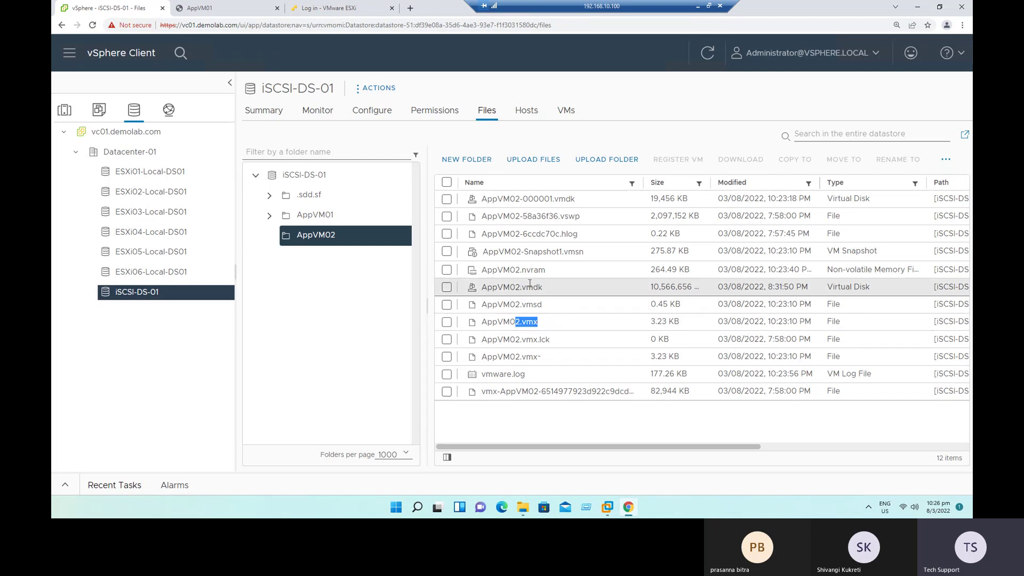
# Step: Point out the Snapshot1 .vmsn VM Snapshot file and delta disk, then return to AppVM02
pyautogui.moveTo(522, 305); pyautogui.dragTo(546, 310)
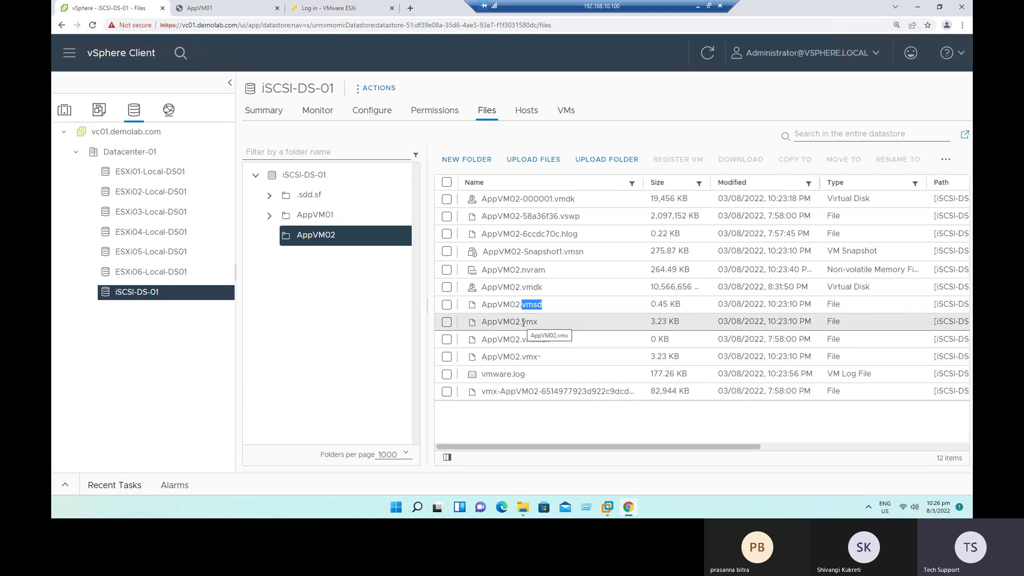
pyautogui.click(556, 254)
pyautogui.moveTo(557, 254); pyautogui.dragTo(588, 256)
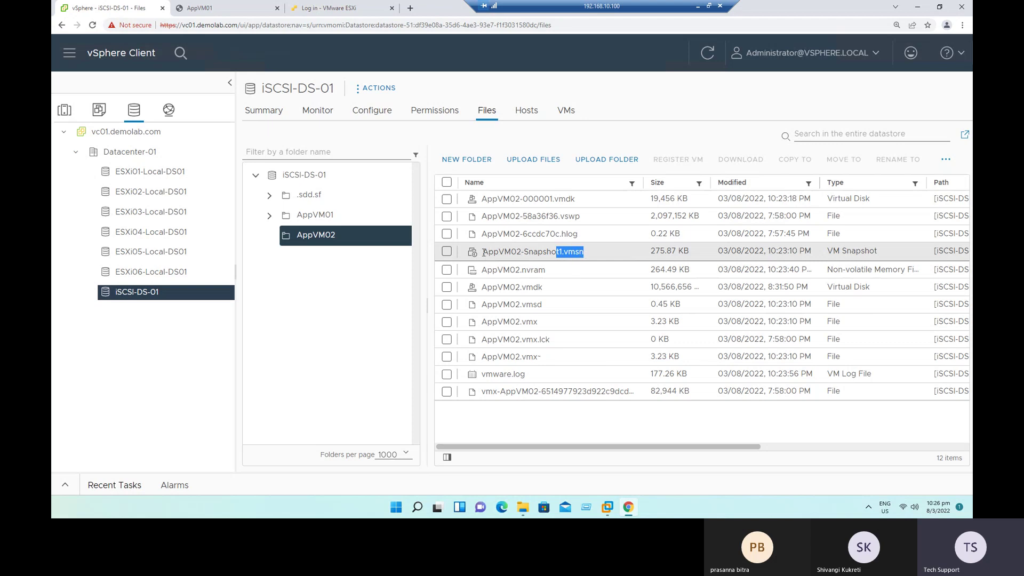
pyautogui.moveTo(523, 255); pyautogui.dragTo(563, 254)
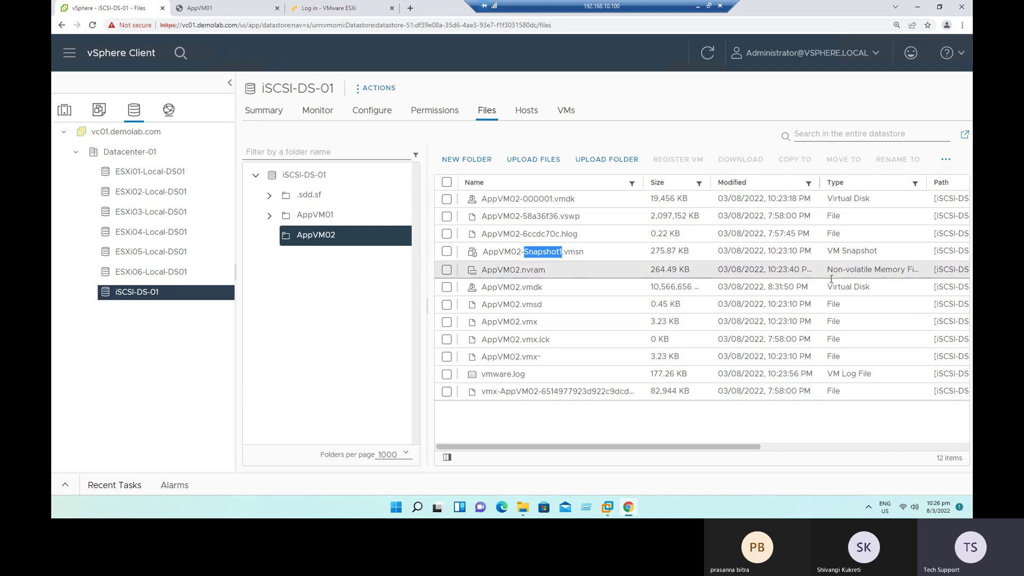
pyautogui.moveTo(829, 251); pyautogui.dragTo(886, 253)
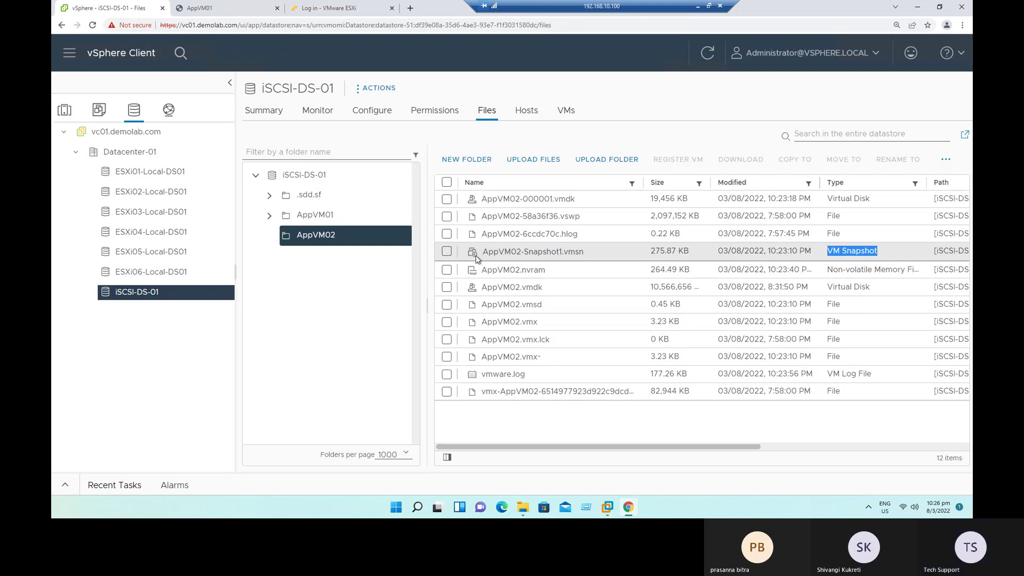
pyautogui.moveTo(543, 253); pyautogui.dragTo(584, 254)
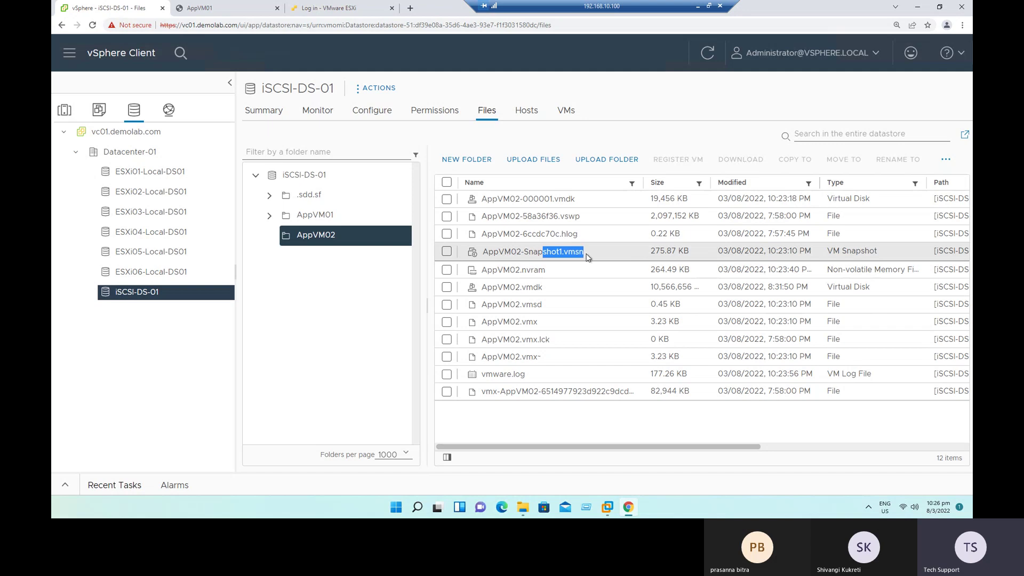
pyautogui.moveTo(523, 199); pyautogui.dragTo(570, 199)
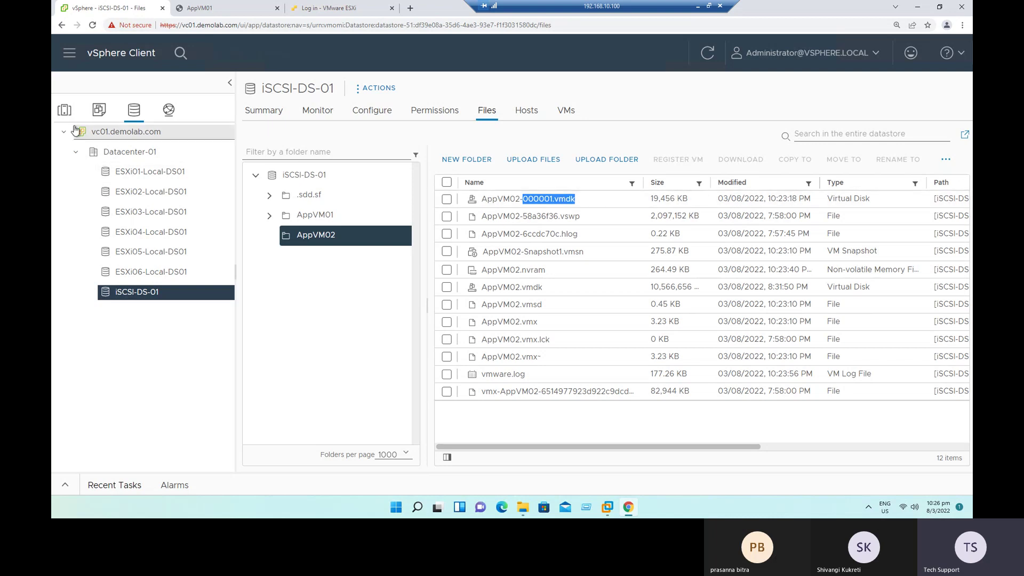
pyautogui.click(65, 110)
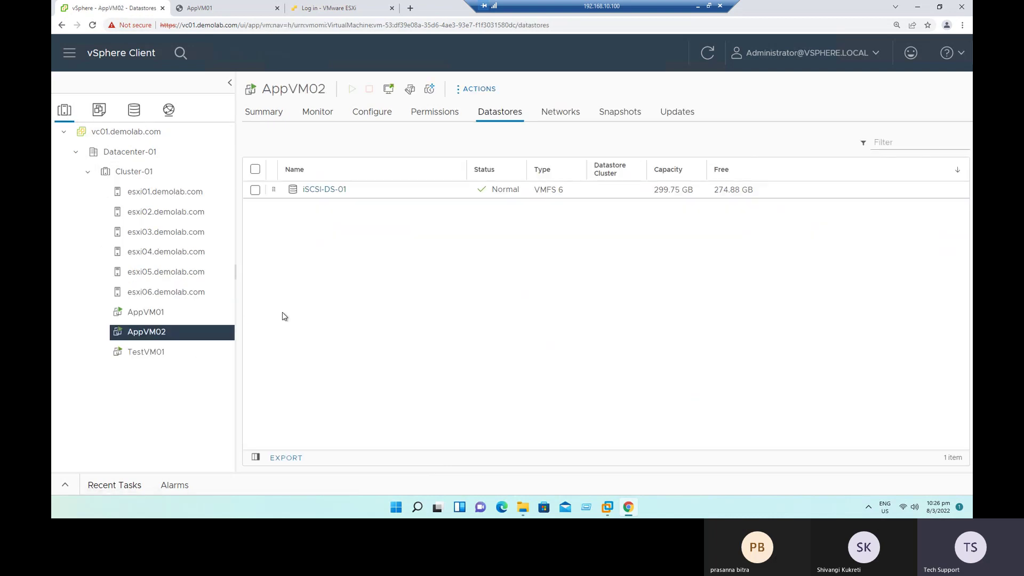
# Step: Mount the VMware Tools installer via Guest OS > Install VMware Tools and launch AppVM02's web console
pyautogui.click(272, 116)
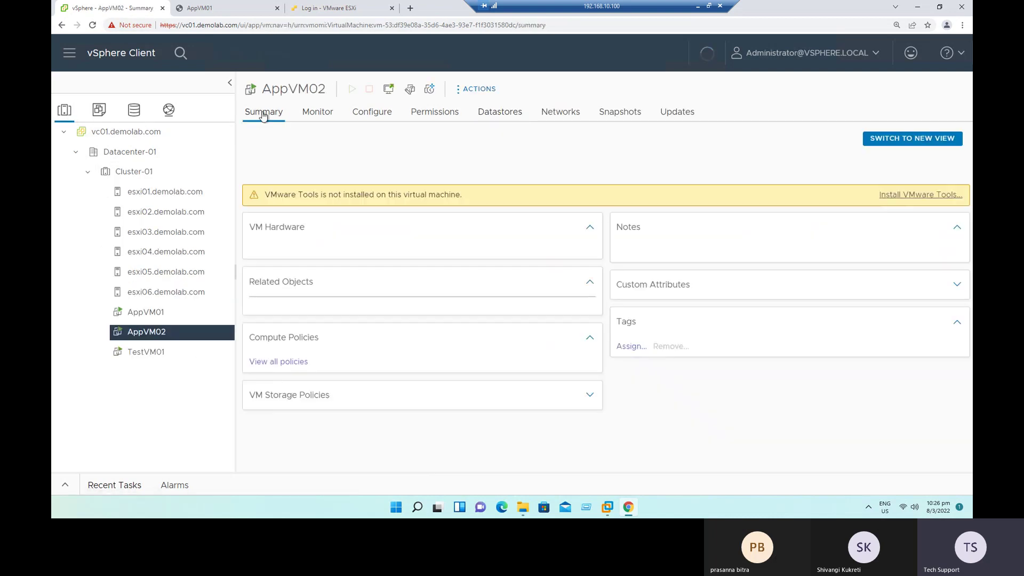
pyautogui.moveTo(448, 180); pyautogui.dragTo(538, 182)
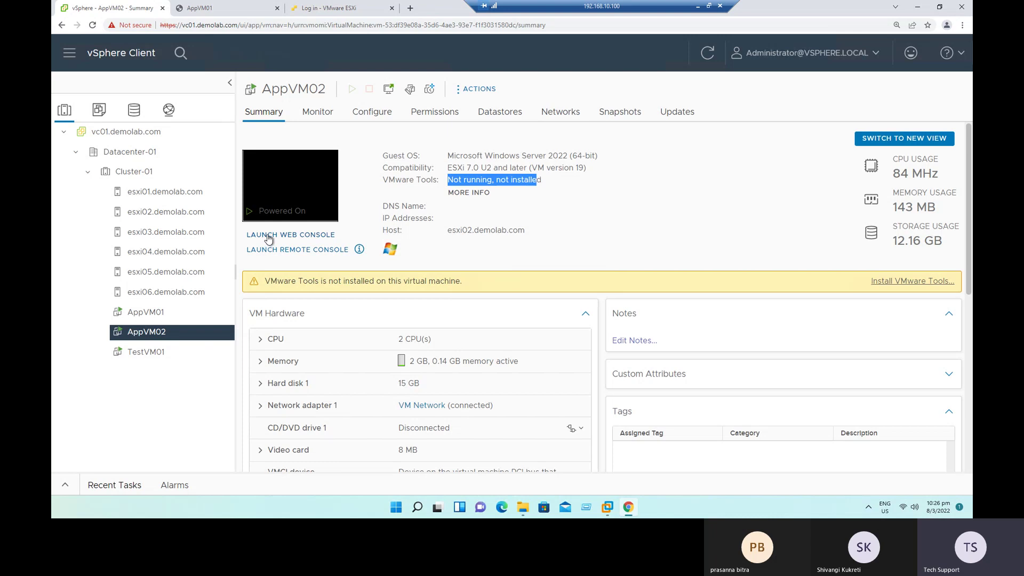
pyautogui.rightClick(154, 334)
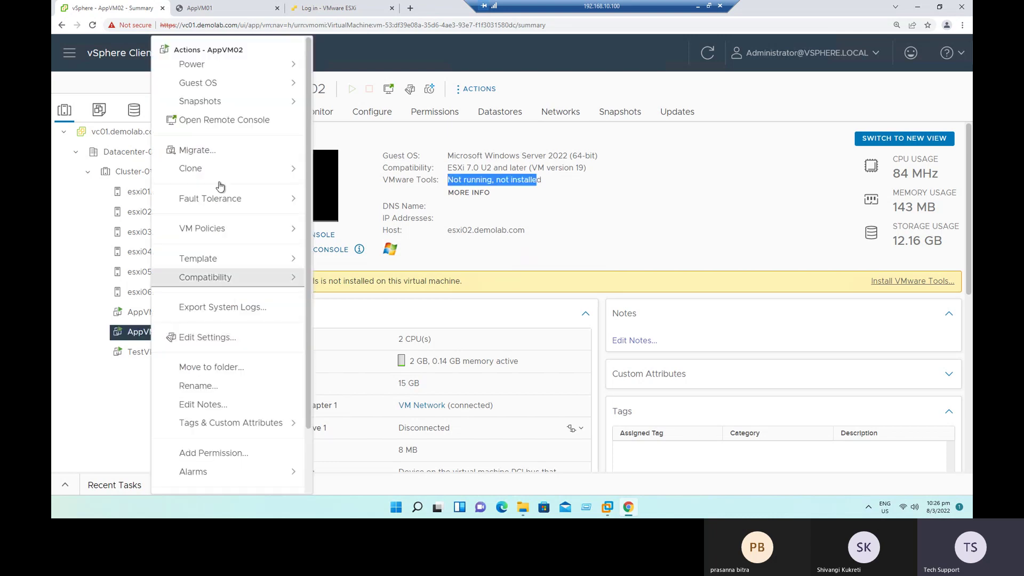
pyautogui.moveTo(233, 86)
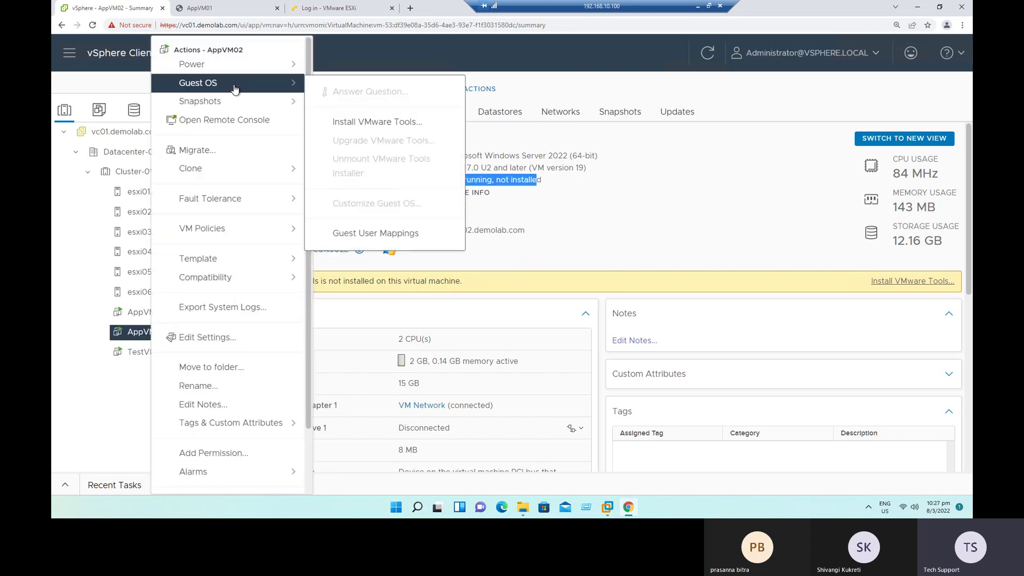
pyautogui.click(361, 123)
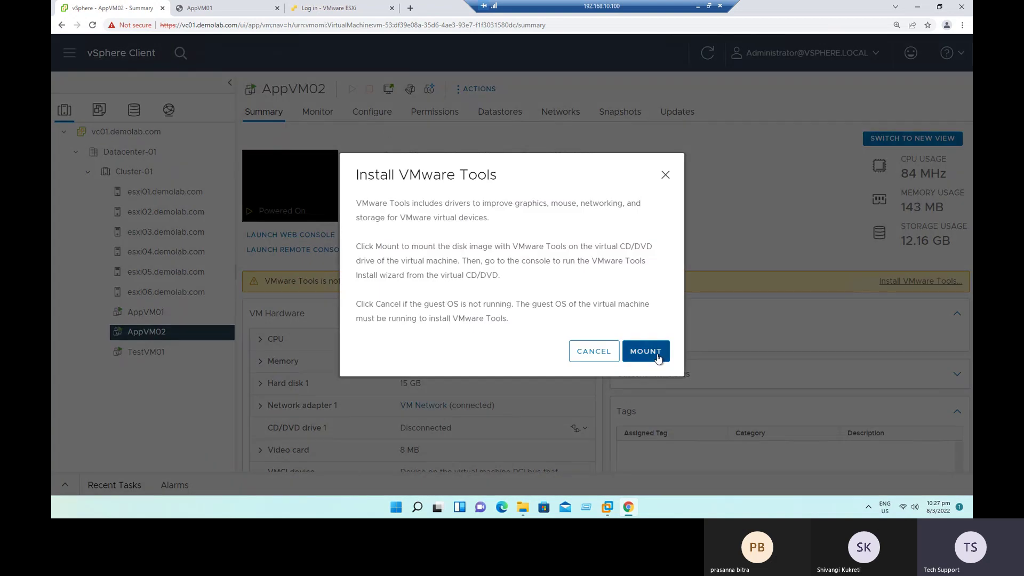
pyautogui.click(658, 354)
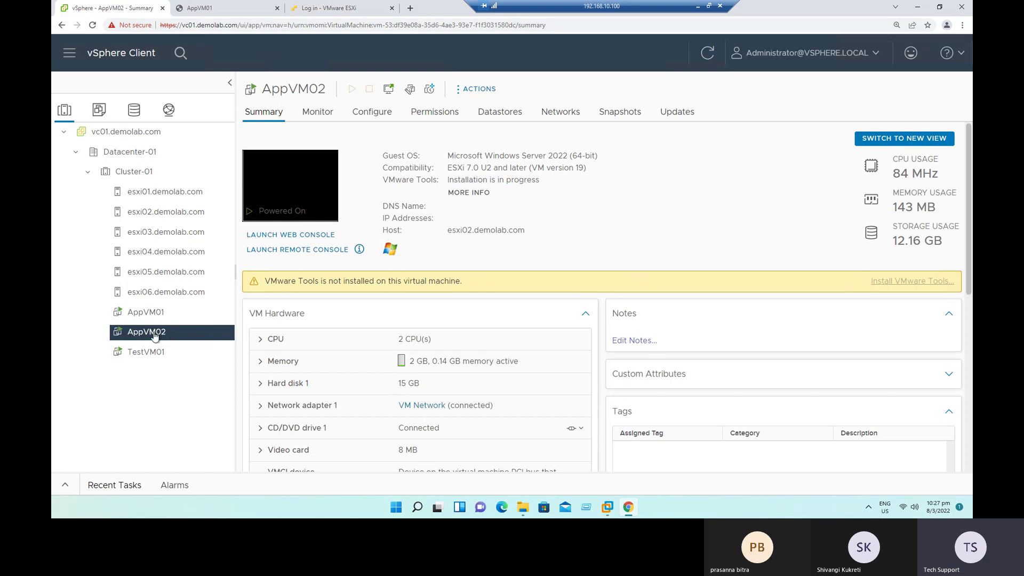
pyautogui.click(277, 236)
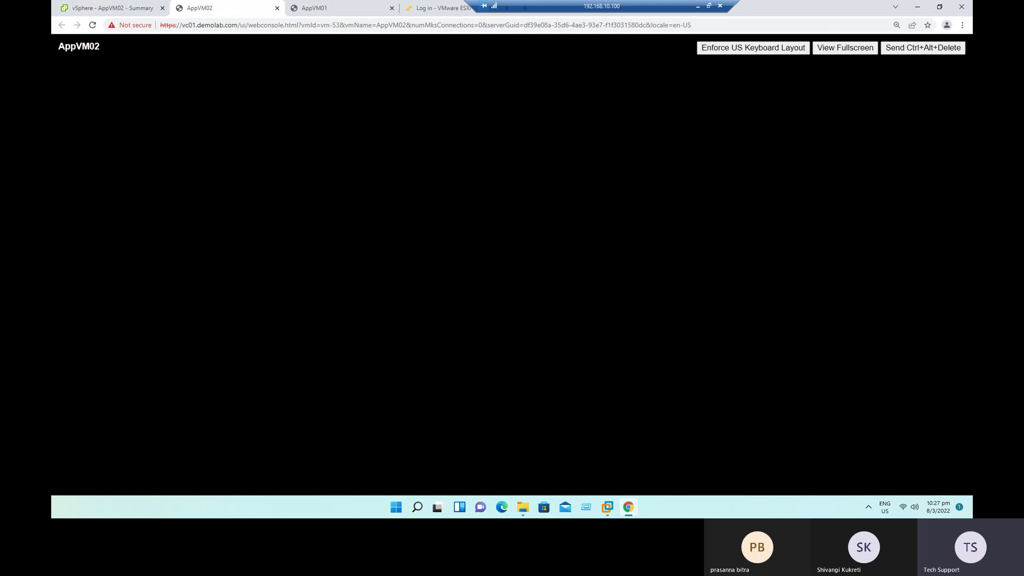
# Step: Send Ctrl+Alt+Delete and sign in as Administrator with the account password
pyautogui.click(894, 51)
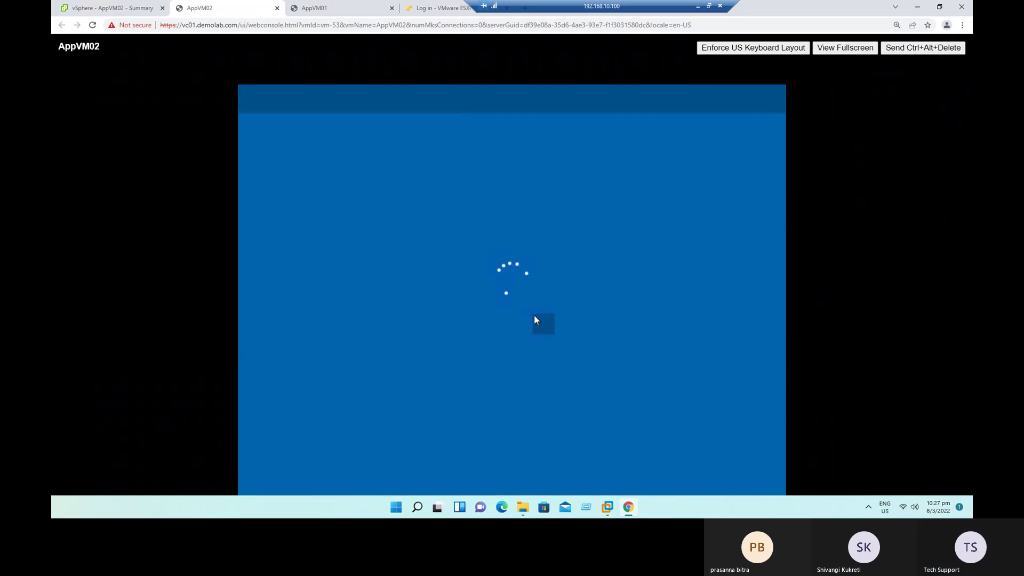
pyautogui.write('••••••')
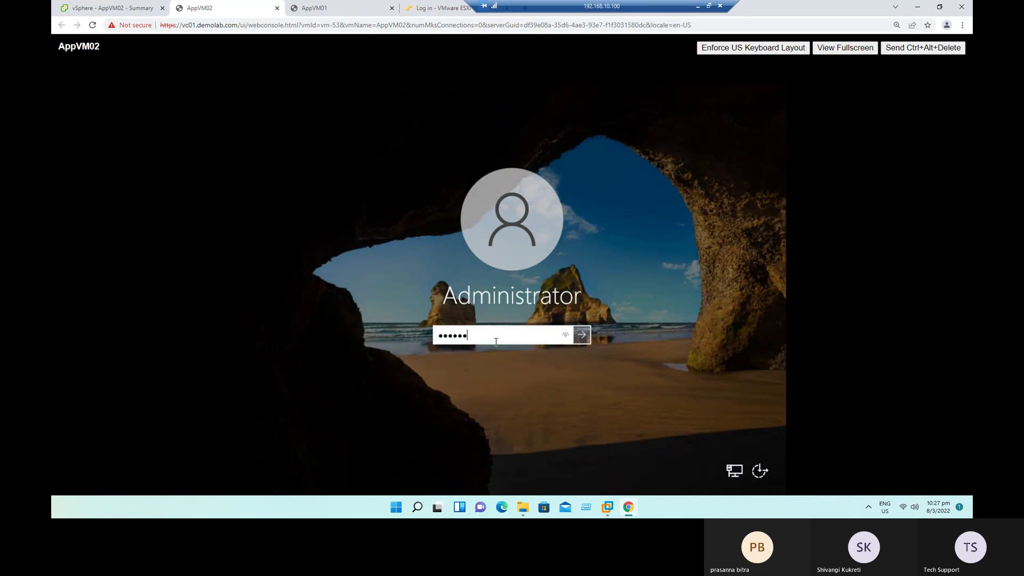
pyautogui.write('•••')
pyautogui.press('Return')
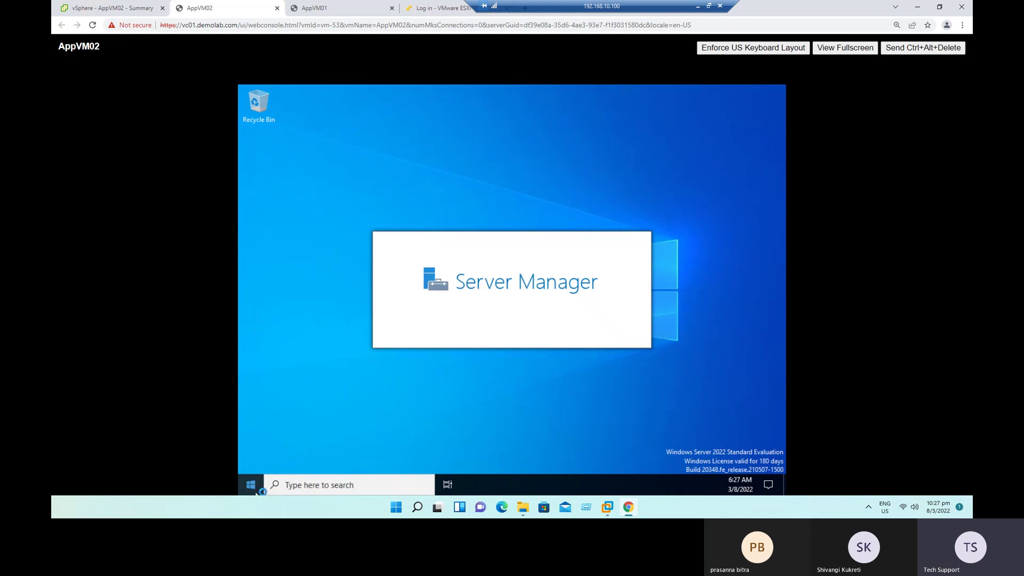
# Step: Open the VMware Tools DVD Drive (D:) in File Explorer, run setup64, and close Server Manager
pyautogui.click(250, 485)
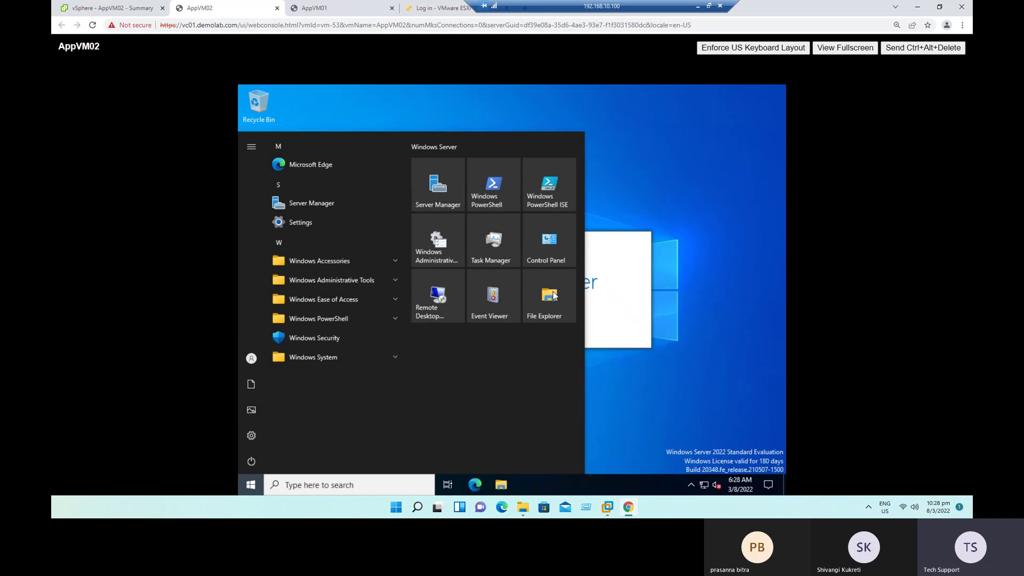
pyautogui.click(553, 296)
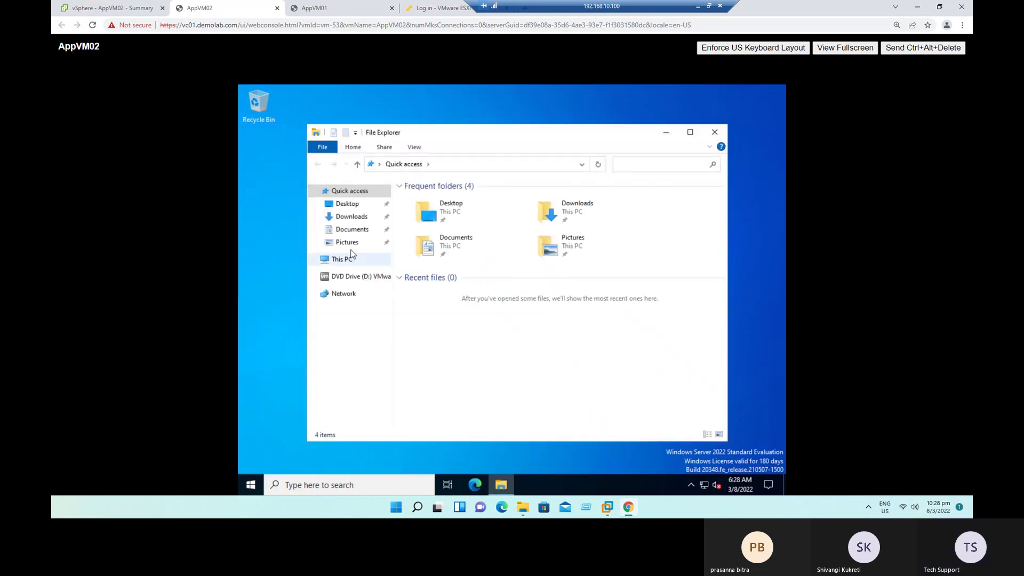
pyautogui.click(328, 260)
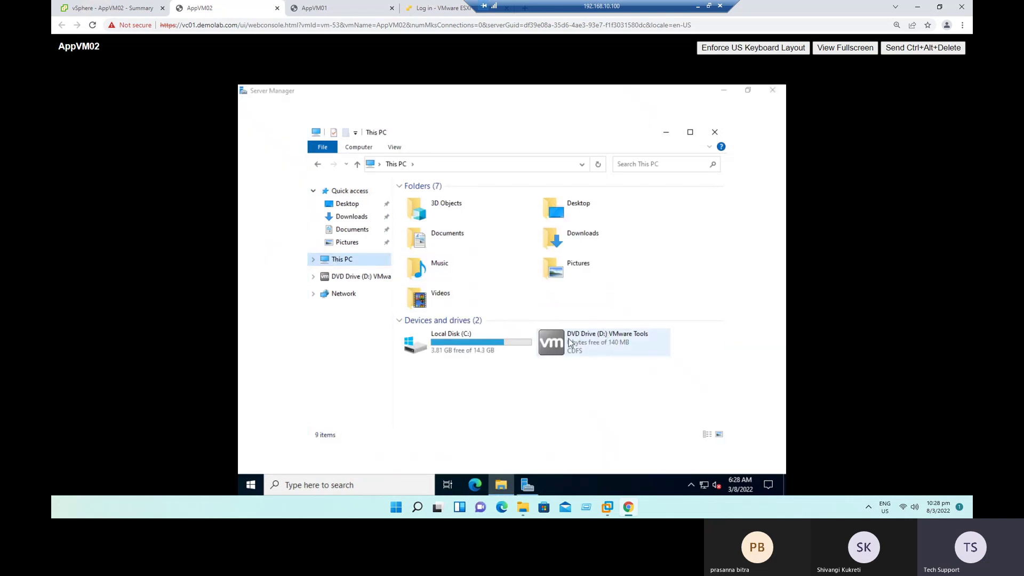
pyautogui.doubleClick(571, 344)
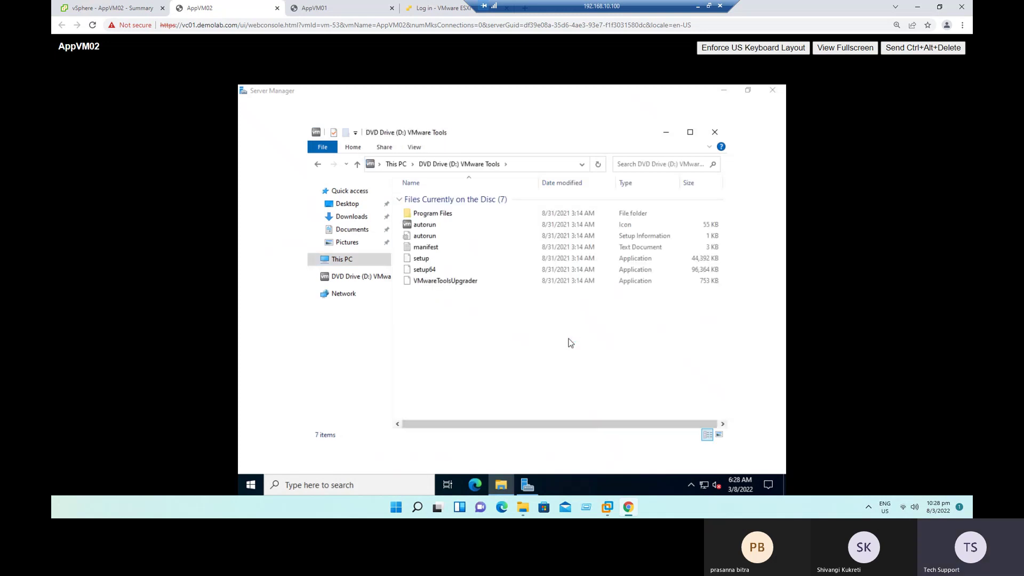
pyautogui.doubleClick(424, 270)
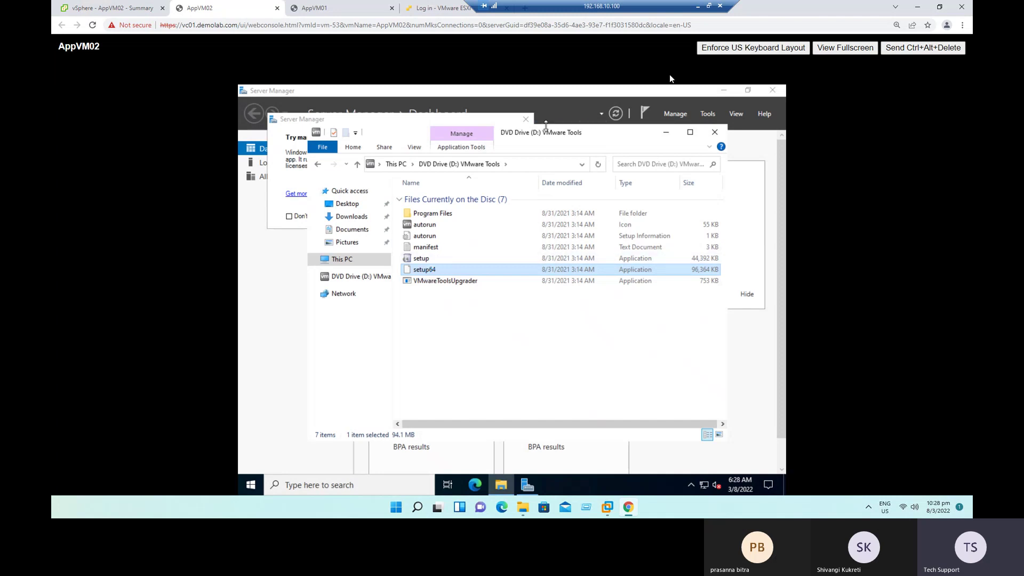
pyautogui.click(773, 92)
pyautogui.click(773, 91)
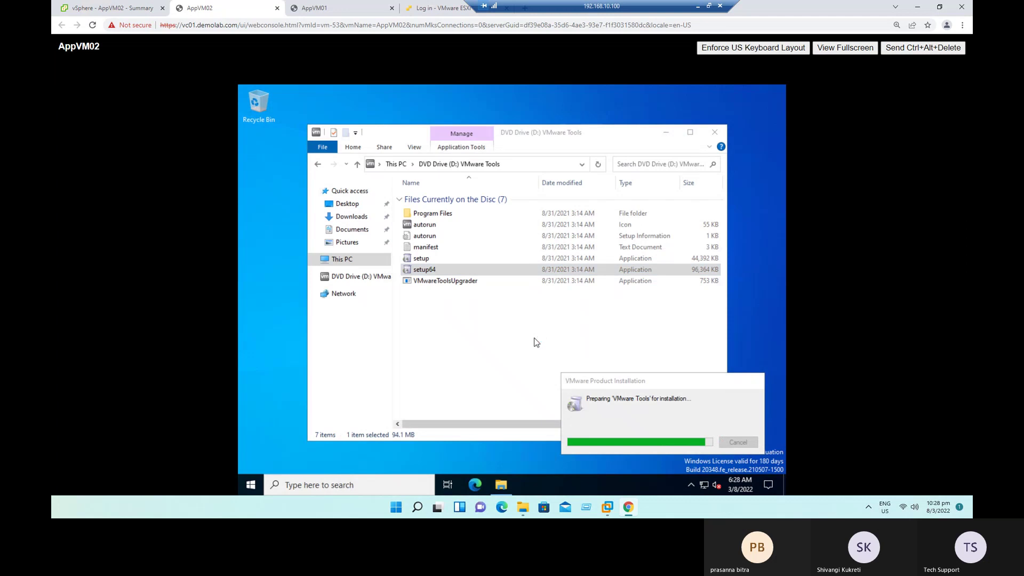
pyautogui.click(503, 487)
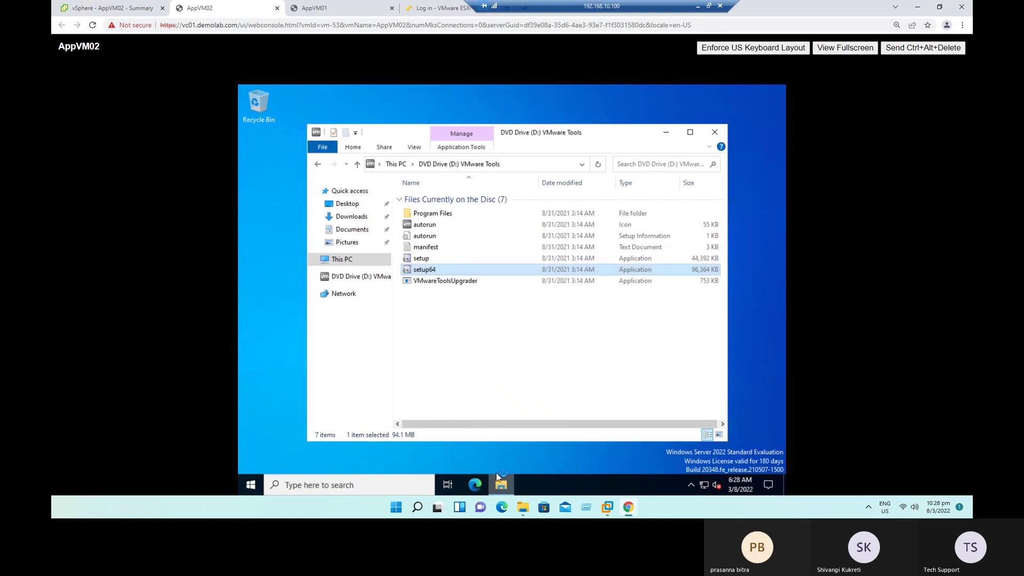
# Step: Create a new folder named Temp on Local Disk (C:)
pyautogui.click(342, 260)
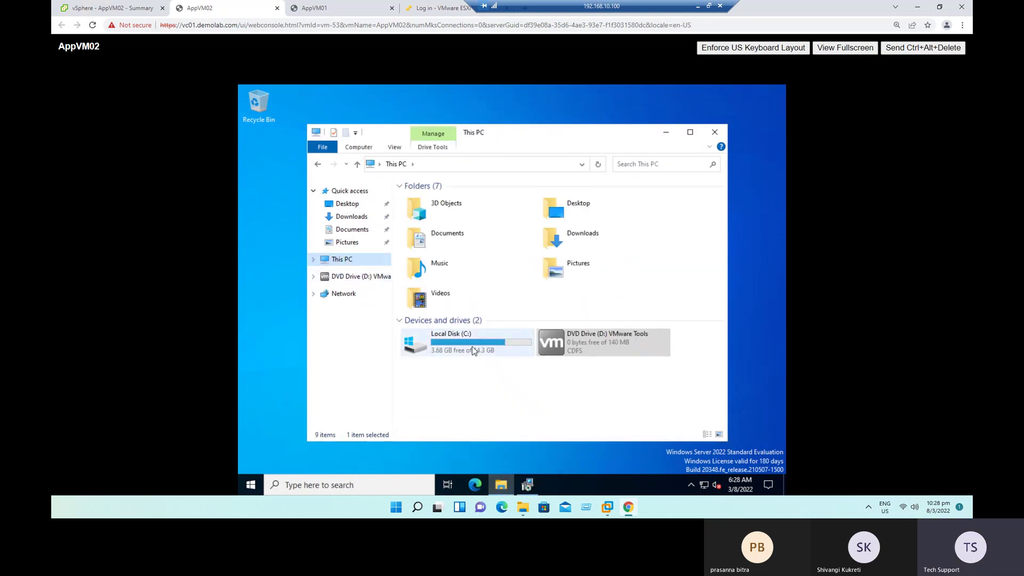
pyautogui.doubleClick(457, 341)
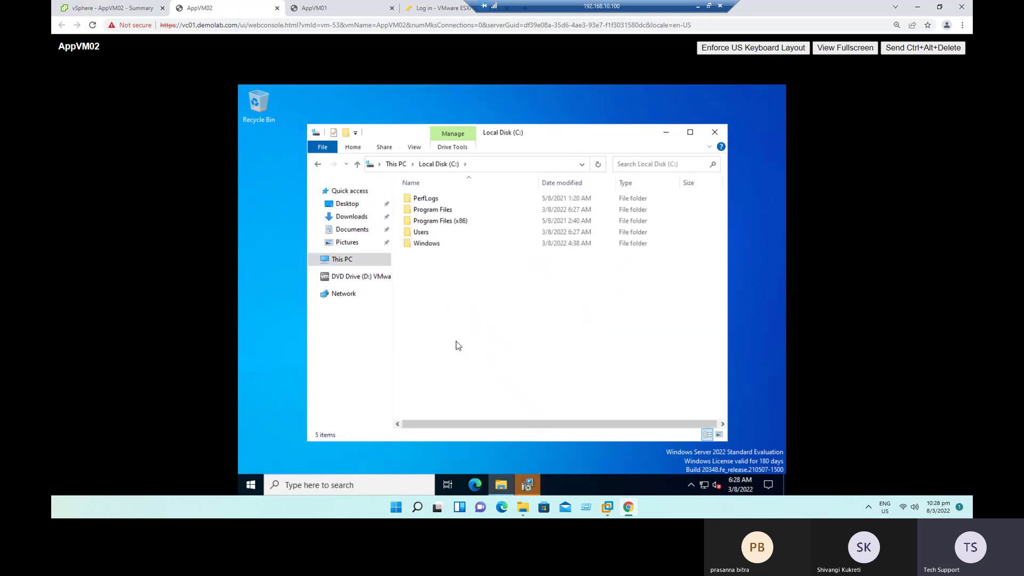
pyautogui.rightClick(437, 278)
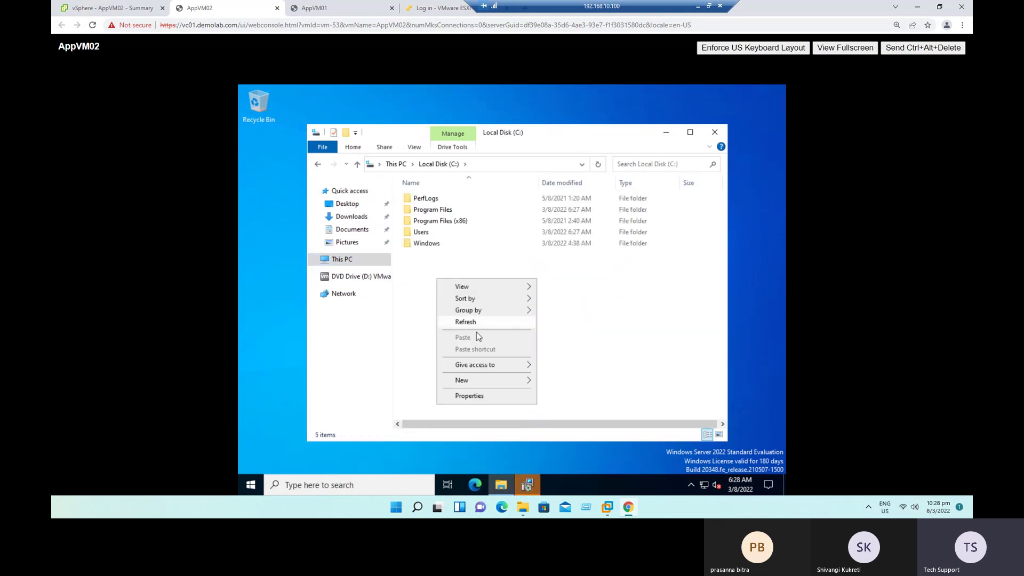
pyautogui.moveTo(482, 380)
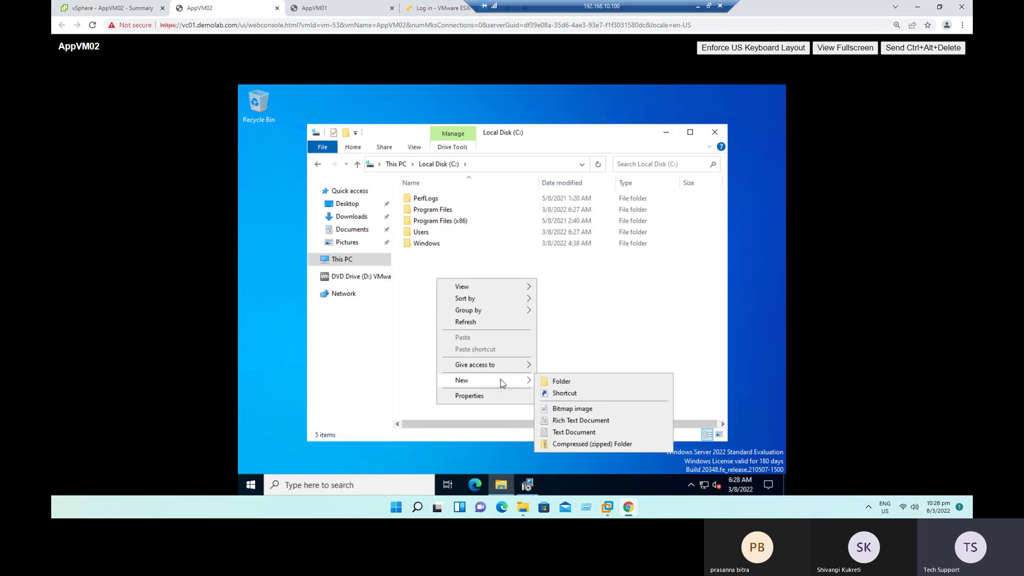
pyautogui.click(544, 383)
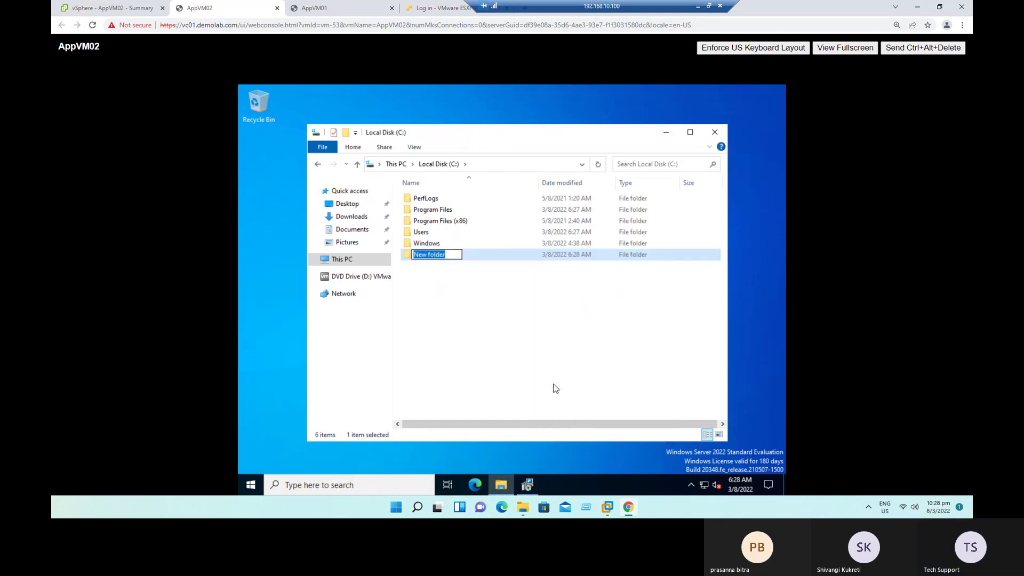
pyautogui.write('Temp')
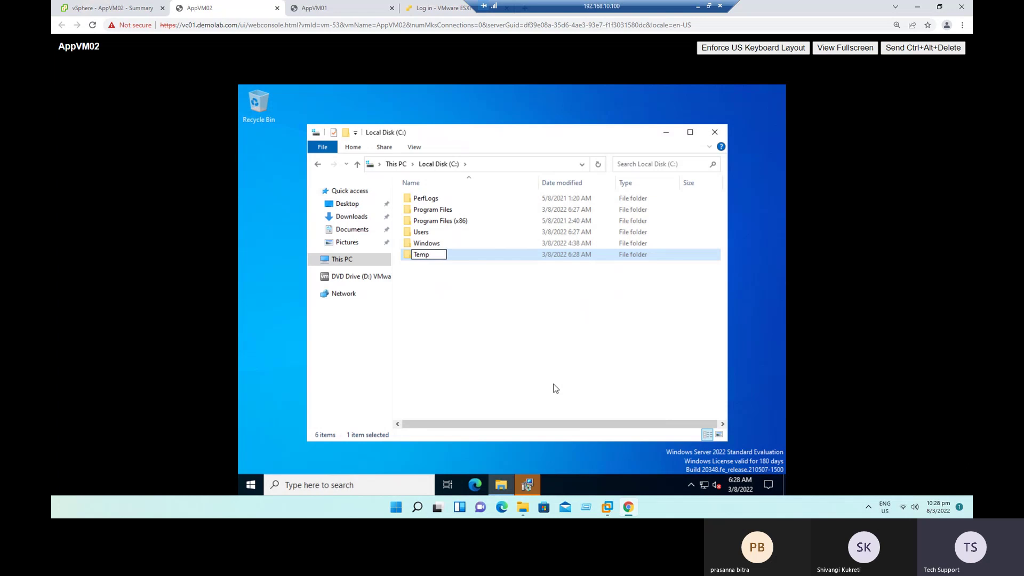
pyautogui.press('Return')
pyautogui.click(556, 388)
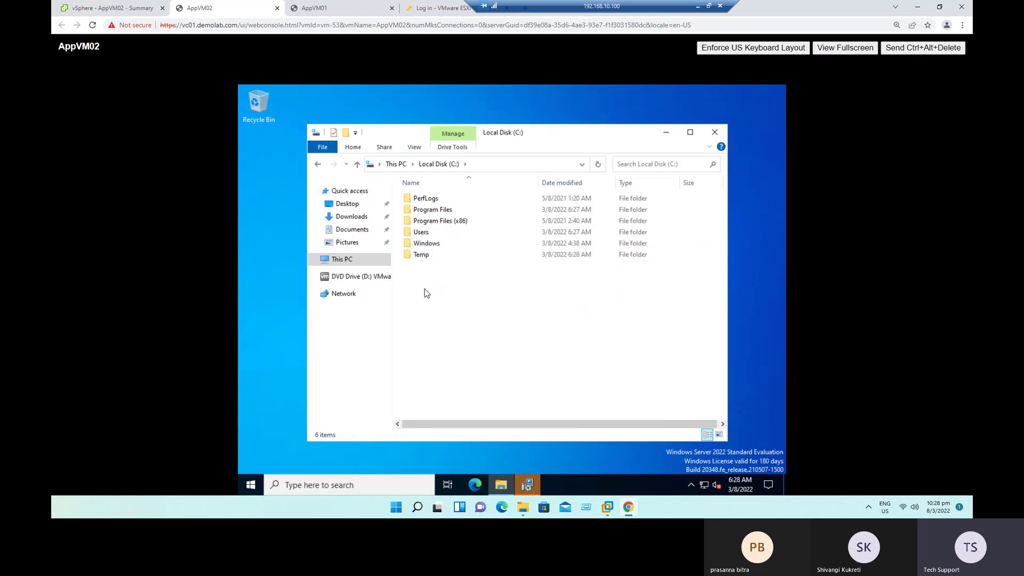
# Step: Inside C:\Temp, create a new bitmap image named Test-1
pyautogui.doubleClick(422, 256)
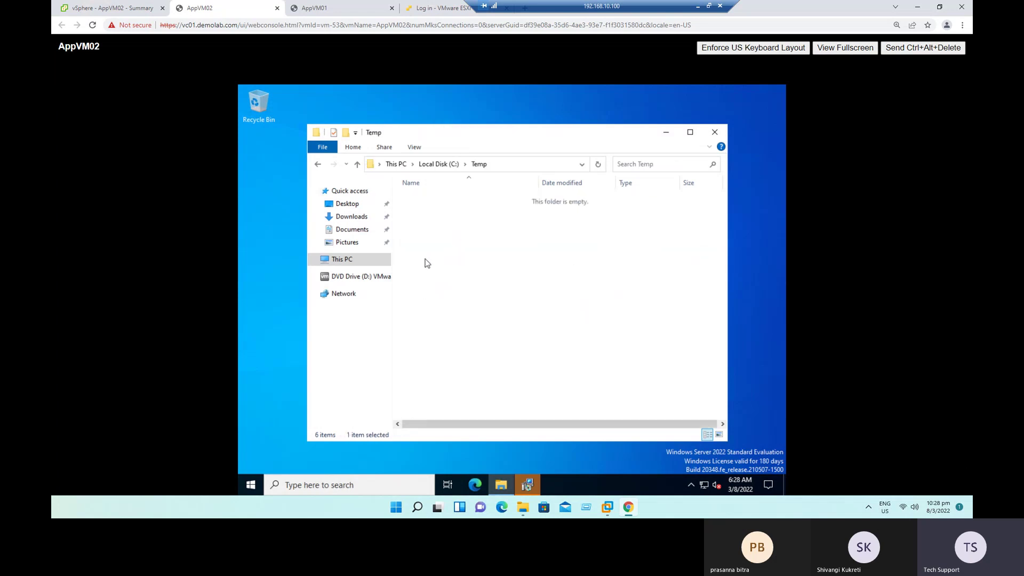
pyautogui.rightClick(437, 248)
pyautogui.moveTo(502, 381)
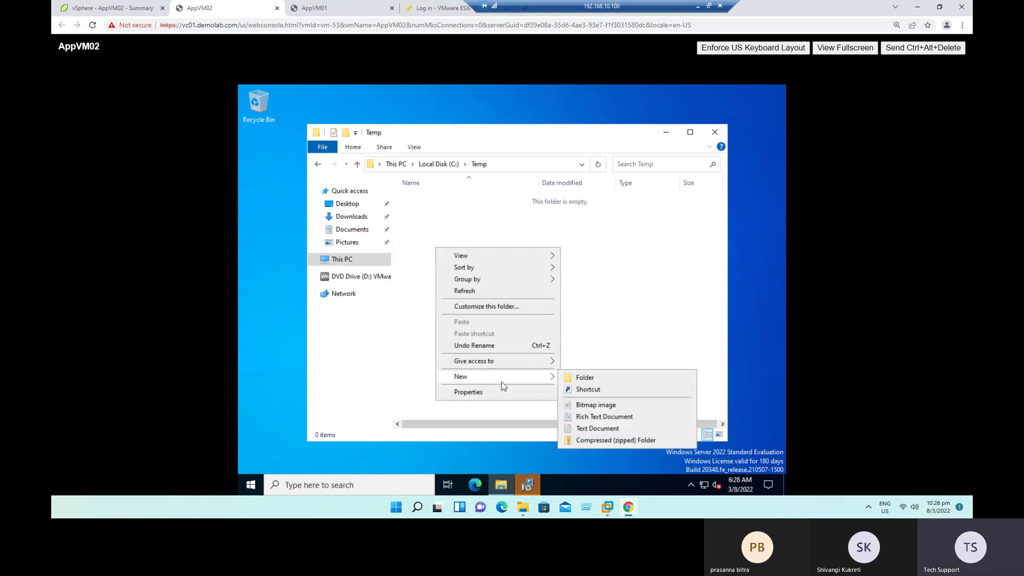
pyautogui.click(592, 407)
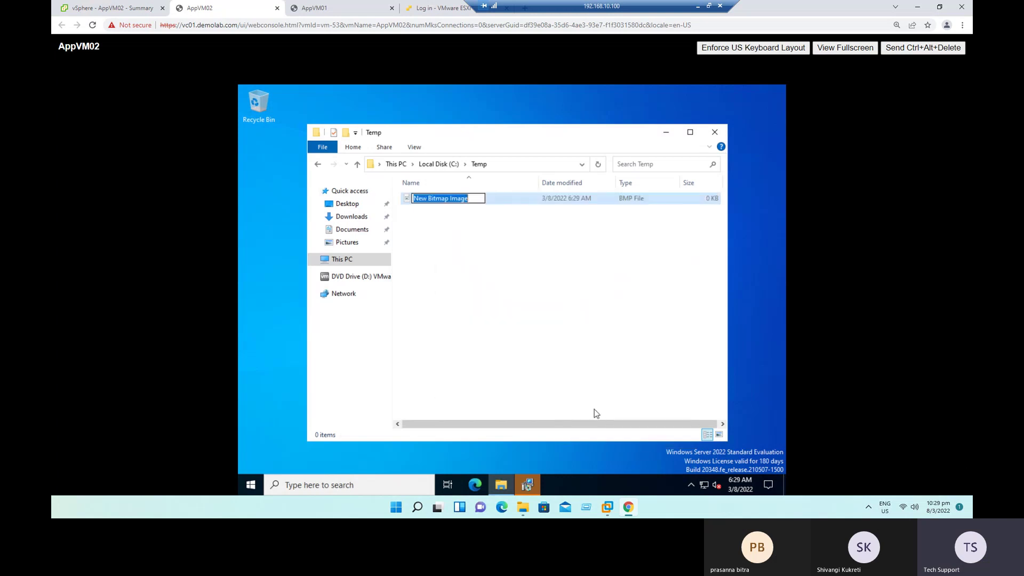
pyautogui.write('Test')
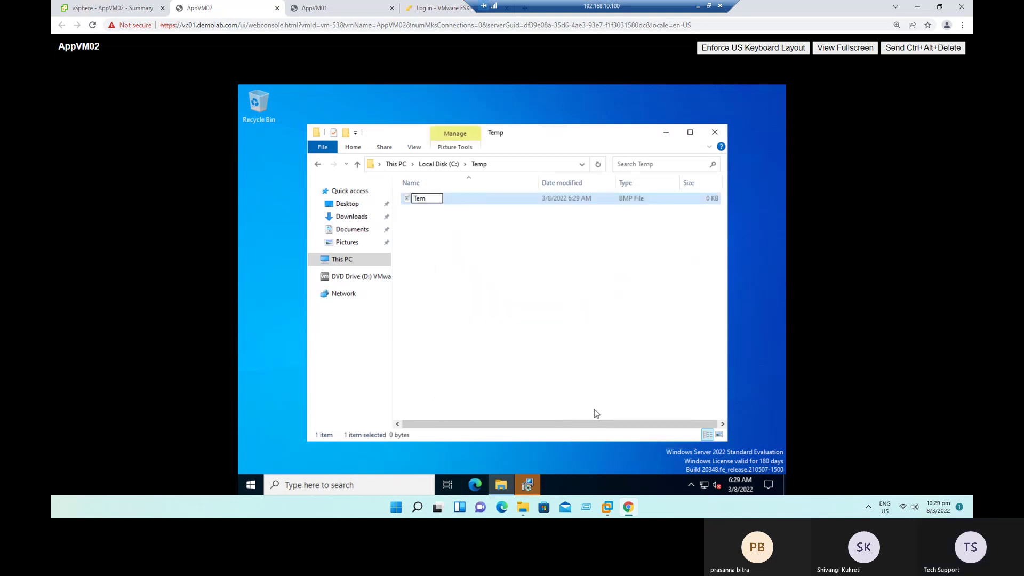
pyautogui.write('-1')
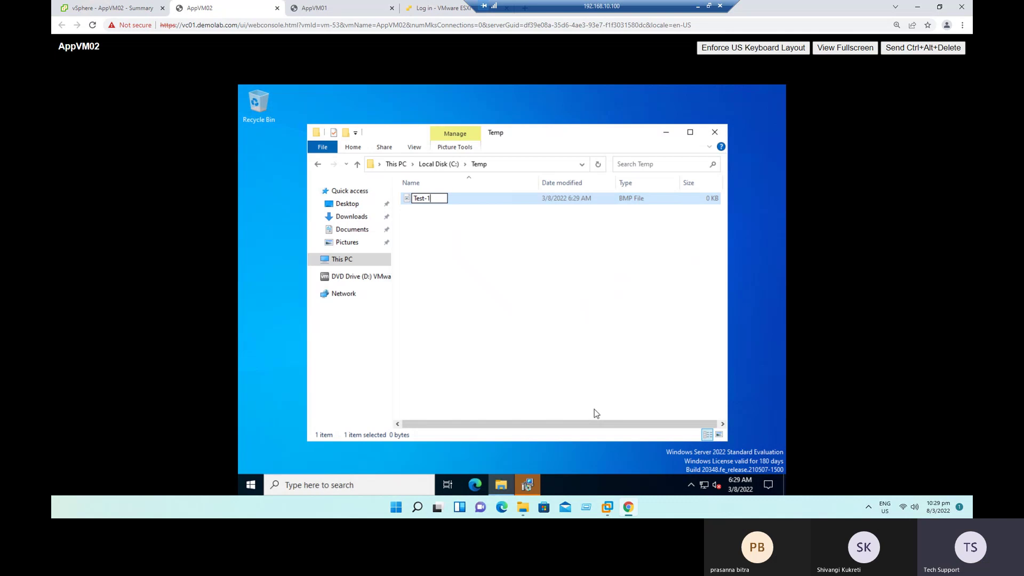
pyautogui.click(559, 324)
# Step: Add a new folder in Temp named 'Snapshot - Test-2'
pyautogui.rightClick(536, 300)
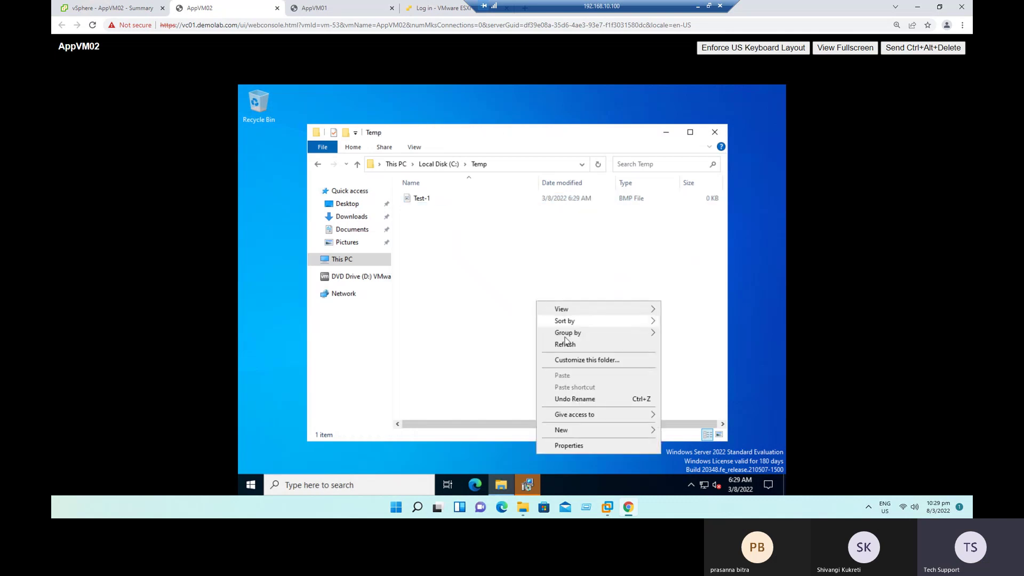
pyautogui.moveTo(600, 432)
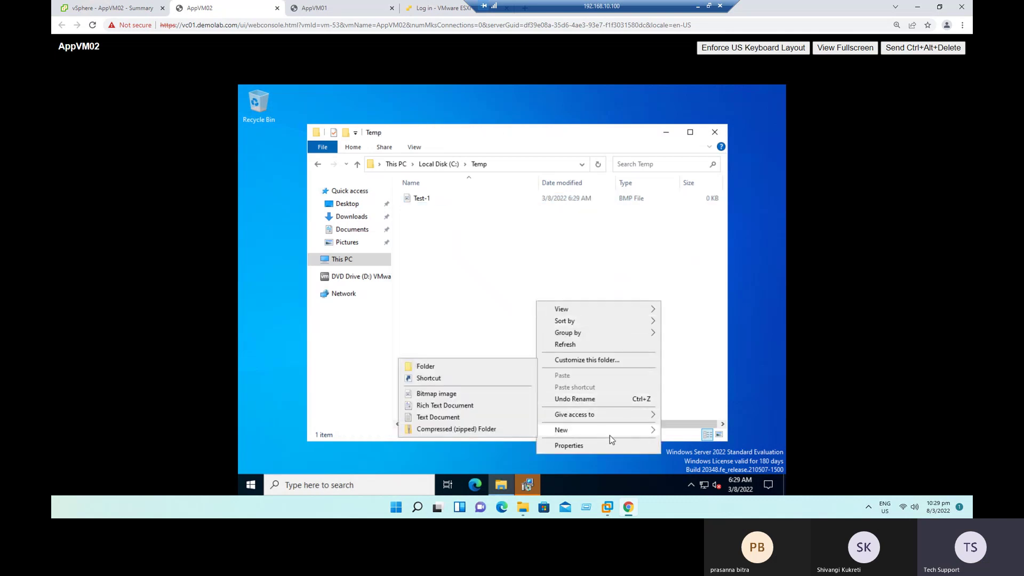
pyautogui.click(466, 369)
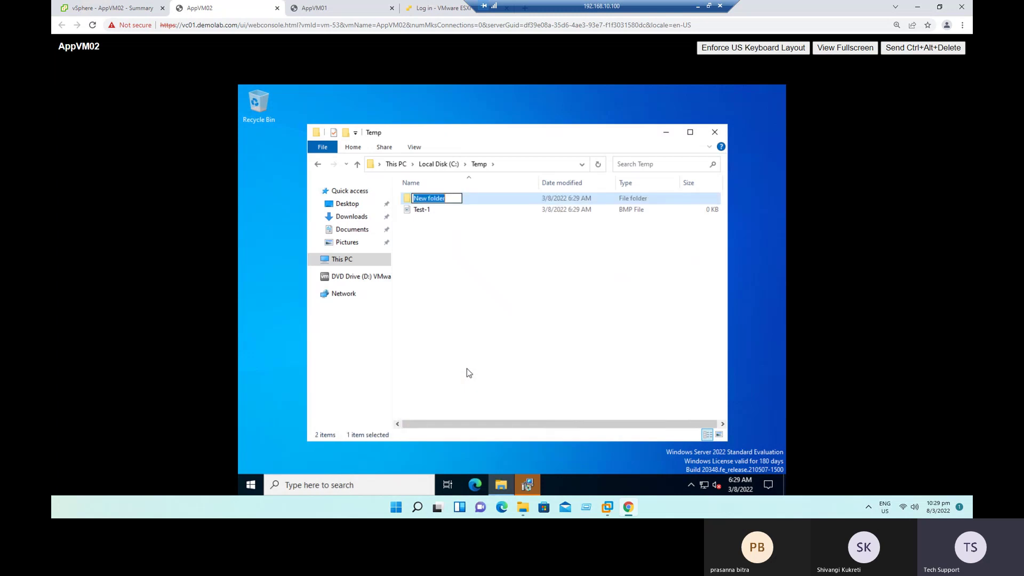
pyautogui.write('Te')
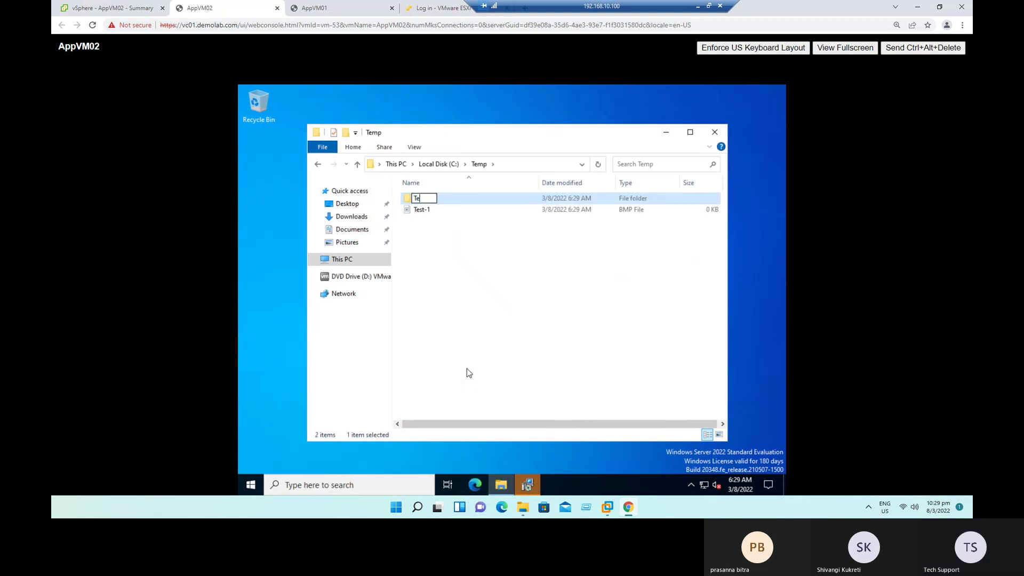
pyautogui.write('st-2')
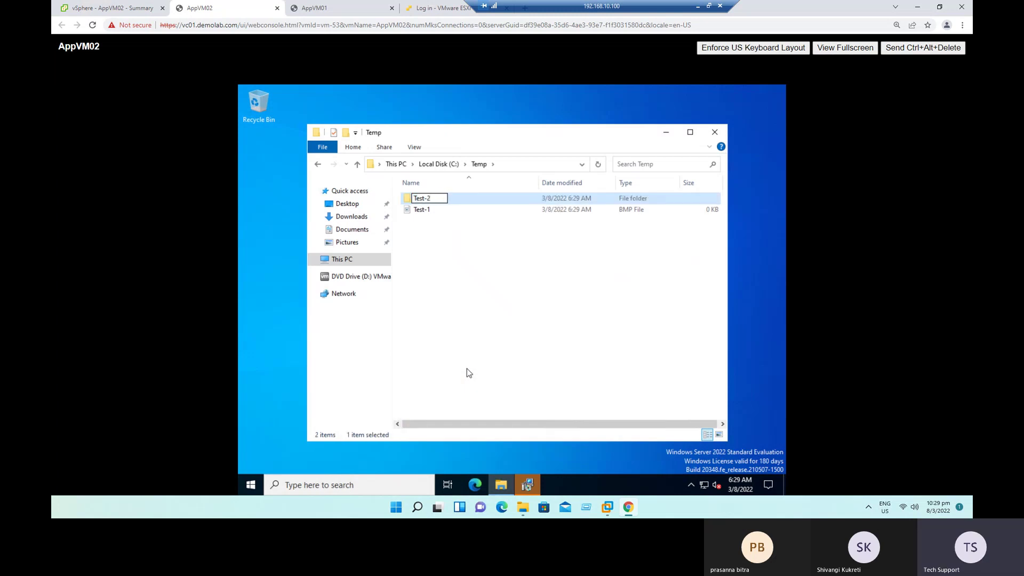
pyautogui.press('Left')
pyautogui.press('Left')
pyautogui.press('Left')
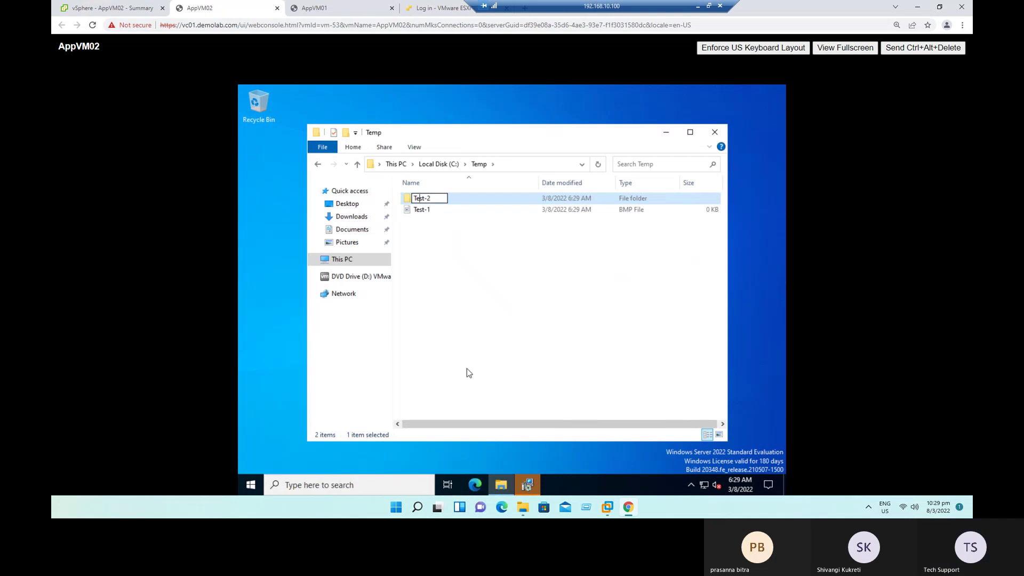
pyautogui.write('Snapshot')
pyautogui.write(' -')
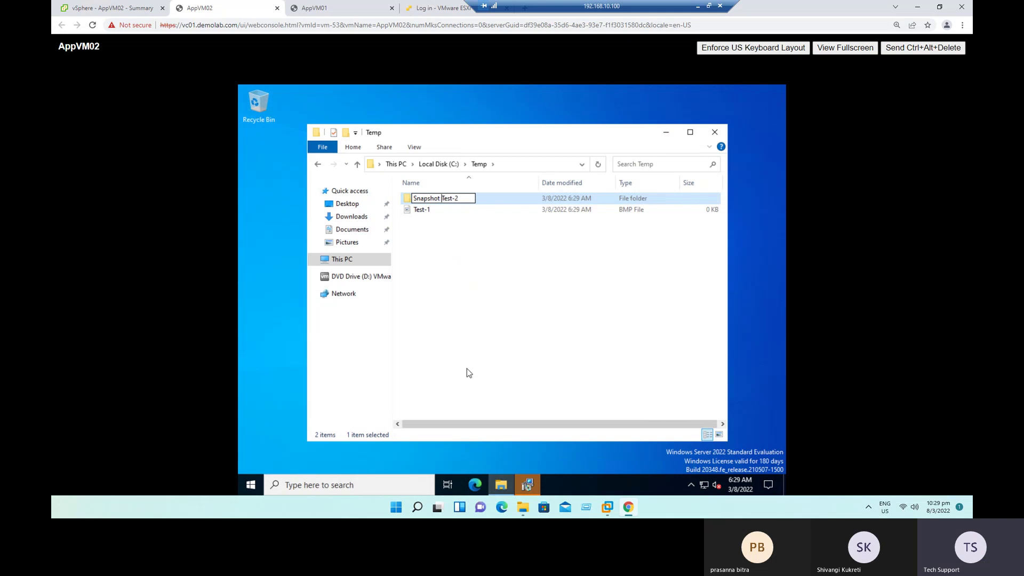
pyautogui.click(469, 372)
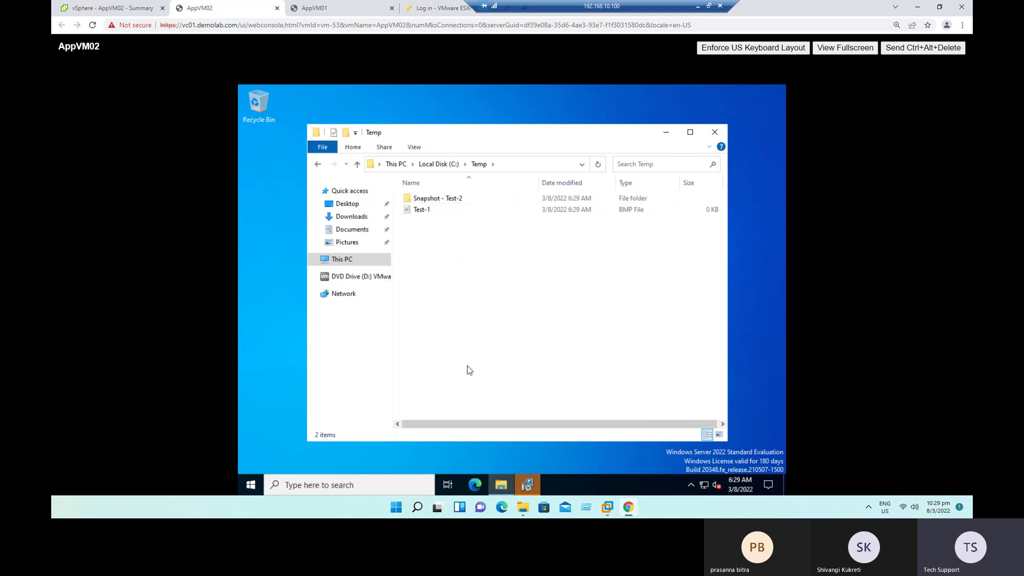
# Step: Close the Temp window and take VMware Tools Setup past both Next pages to Install
pyautogui.click(717, 129)
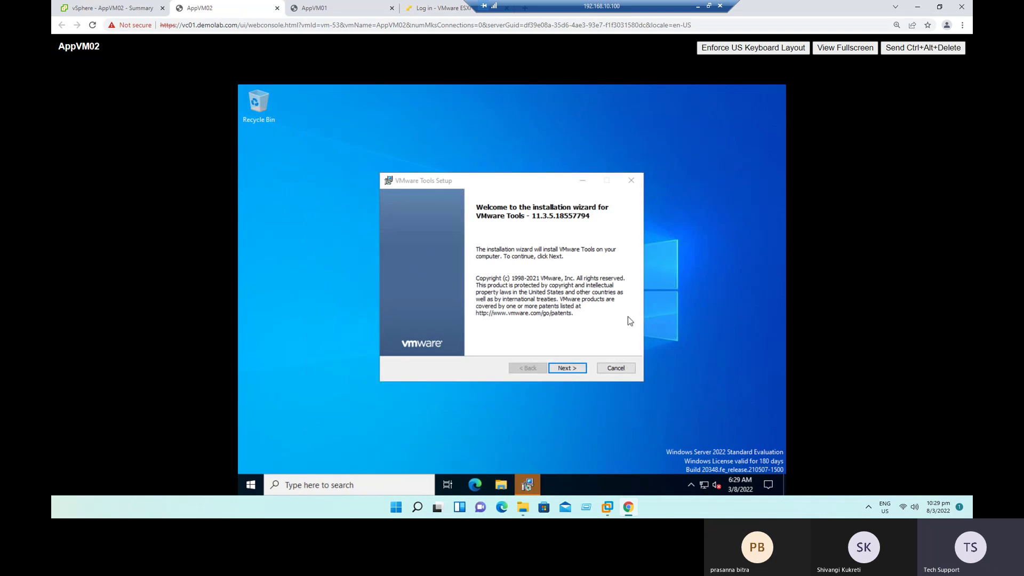
pyautogui.click(576, 368)
pyautogui.click(575, 370)
pyautogui.click(575, 372)
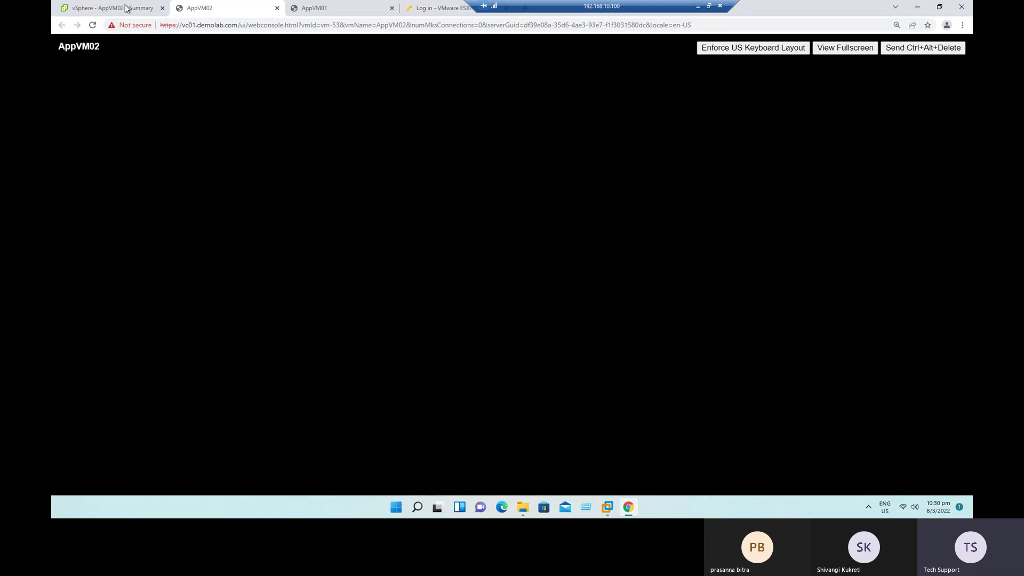
# Step: Open Snapshots > Manage Snapshots for AppVM02, showing Snap1 at 10.08 GB
pyautogui.click(126, 8)
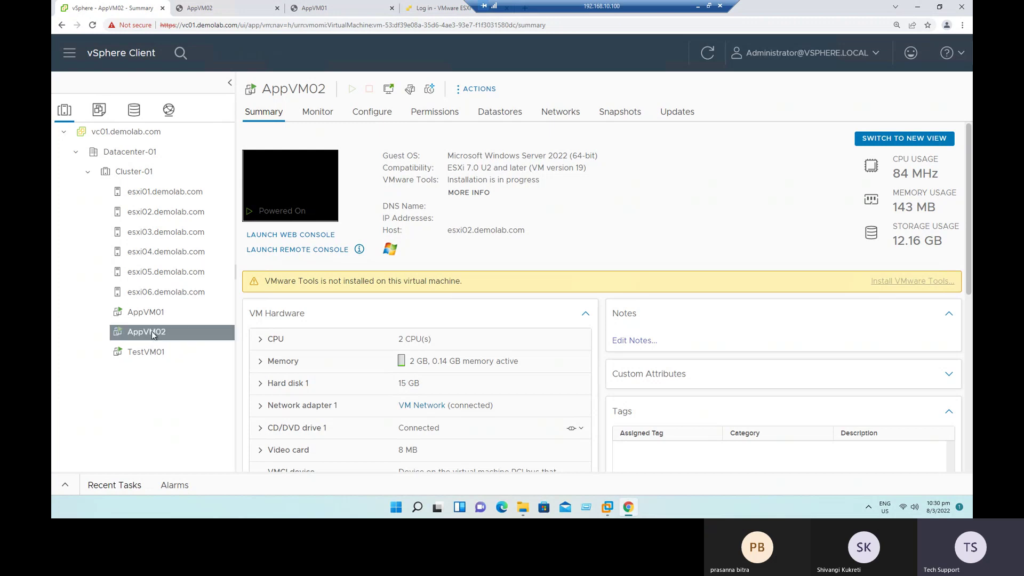
pyautogui.rightClick(153, 334)
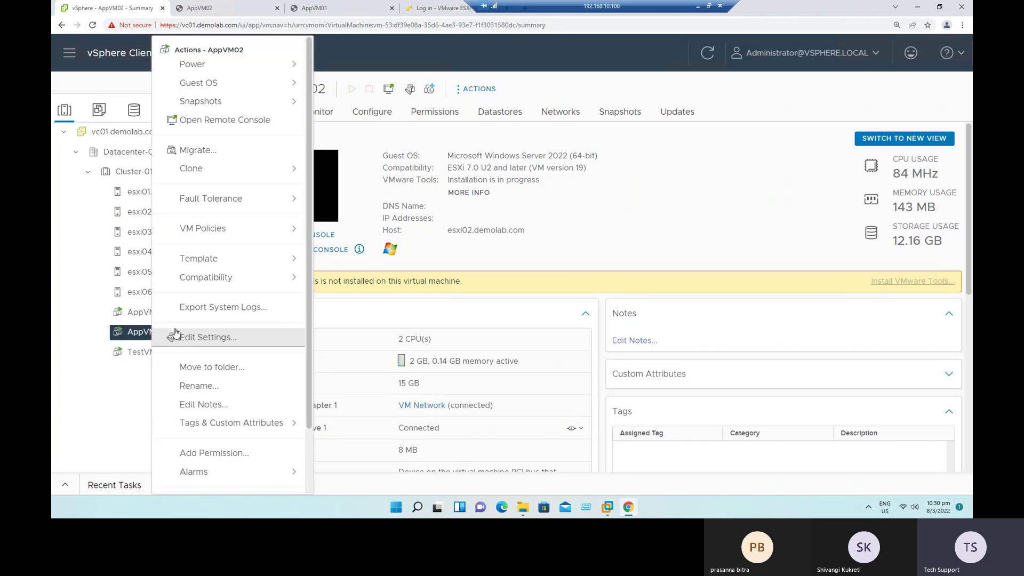
pyautogui.moveTo(227, 107)
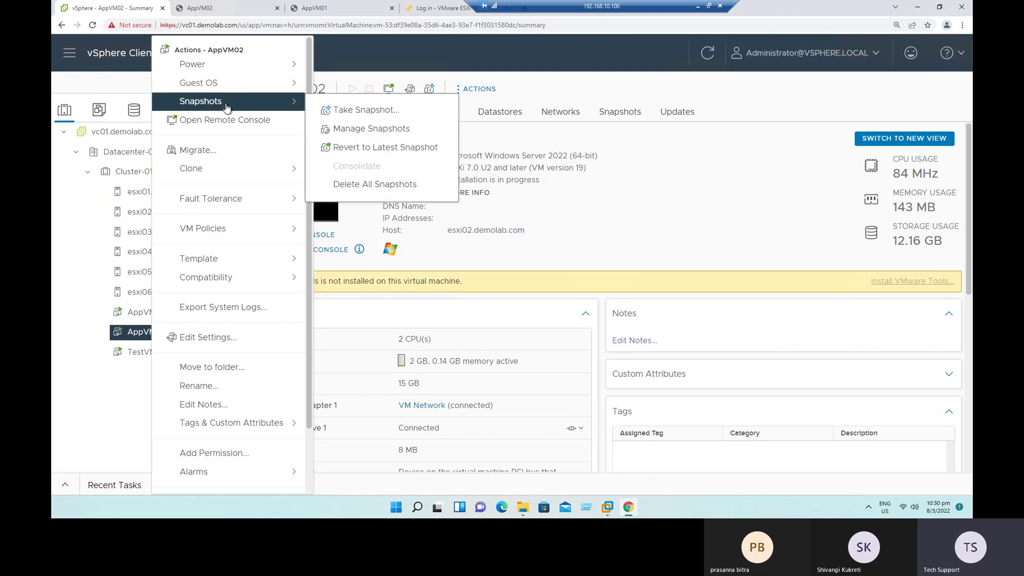
pyautogui.click(366, 130)
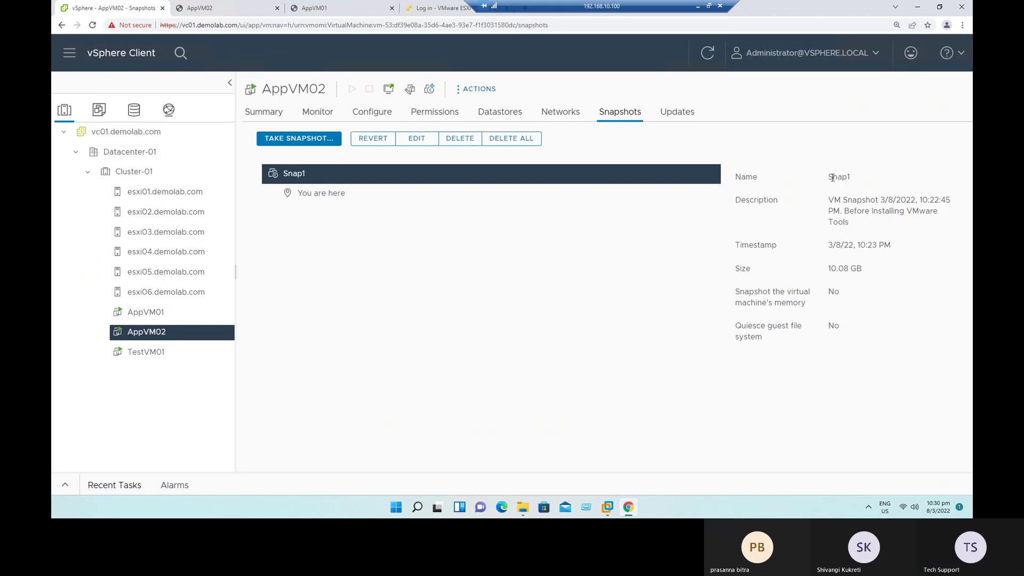
pyautogui.doubleClick(864, 181)
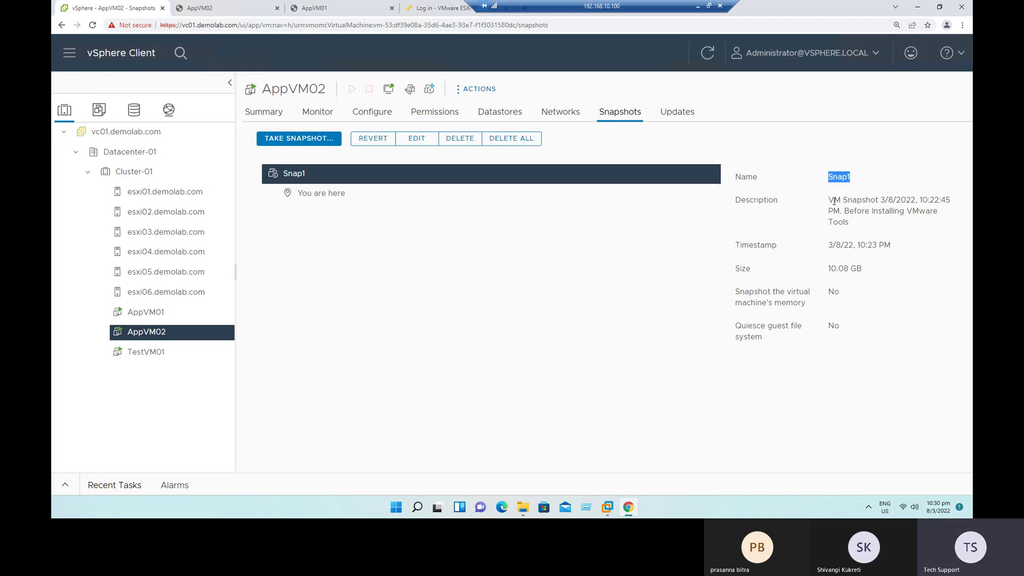
pyautogui.moveTo(834, 201); pyautogui.dragTo(868, 231)
pyautogui.click(872, 229)
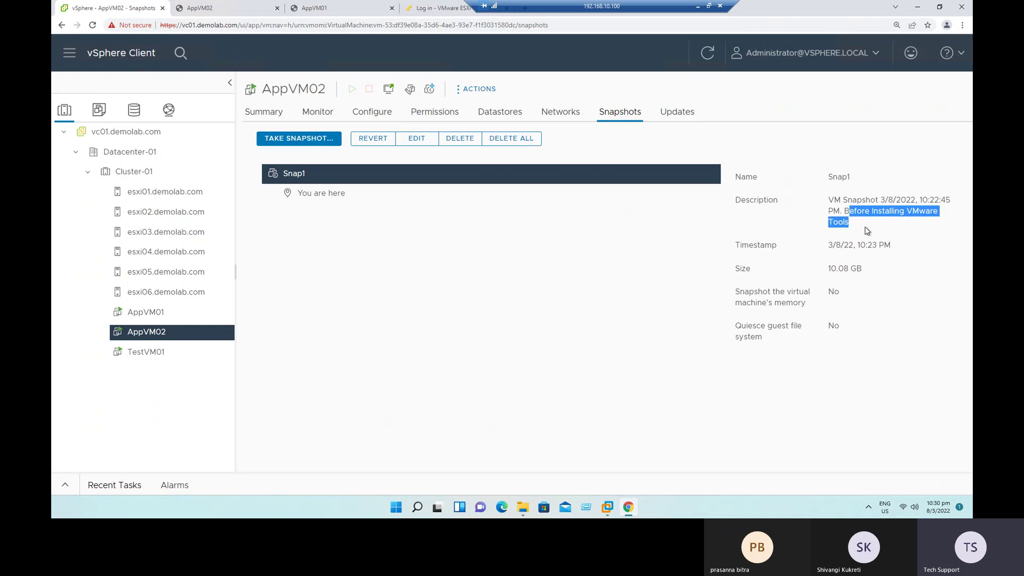
pyautogui.click(876, 273)
pyautogui.moveTo(825, 270); pyautogui.dragTo(866, 275)
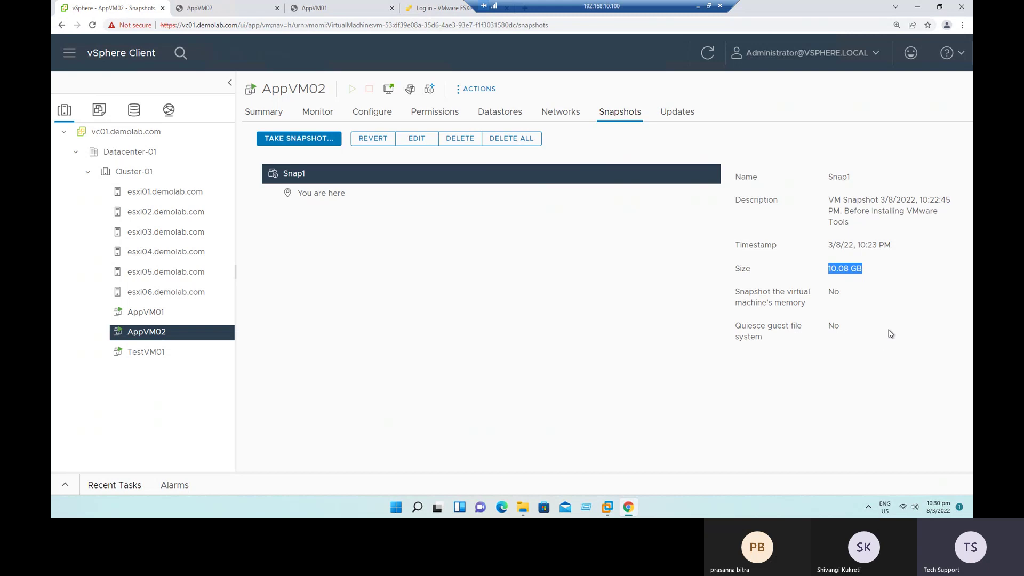
pyautogui.click(887, 276)
pyautogui.moveTo(825, 249); pyautogui.dragTo(901, 250)
pyautogui.doubleClick(771, 246)
pyautogui.click(898, 292)
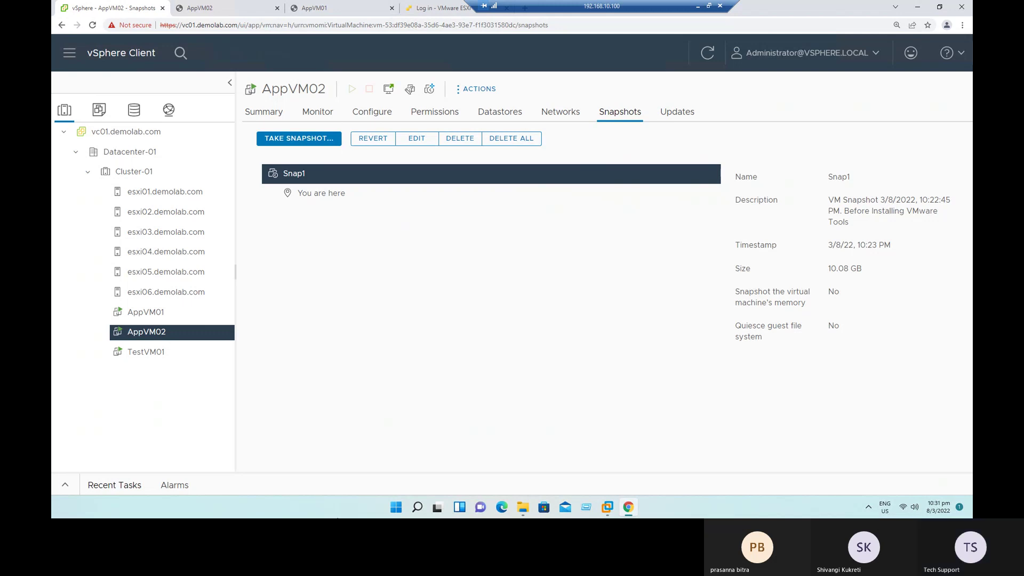
# Step: Finish VMware Tools Setup in the AppVM02 console and accept the guest restart
pyautogui.click(243, 6)
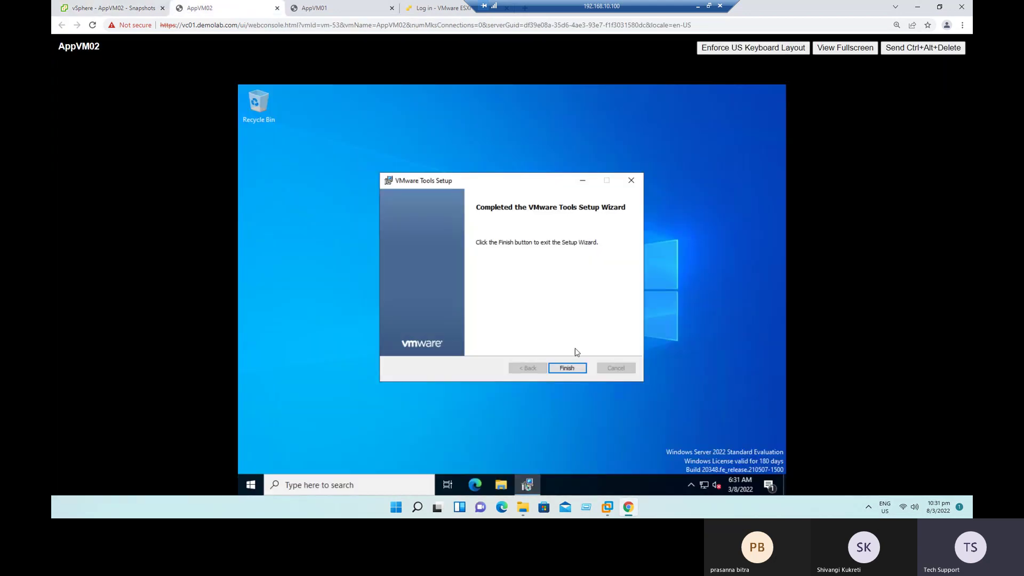
pyautogui.click(569, 369)
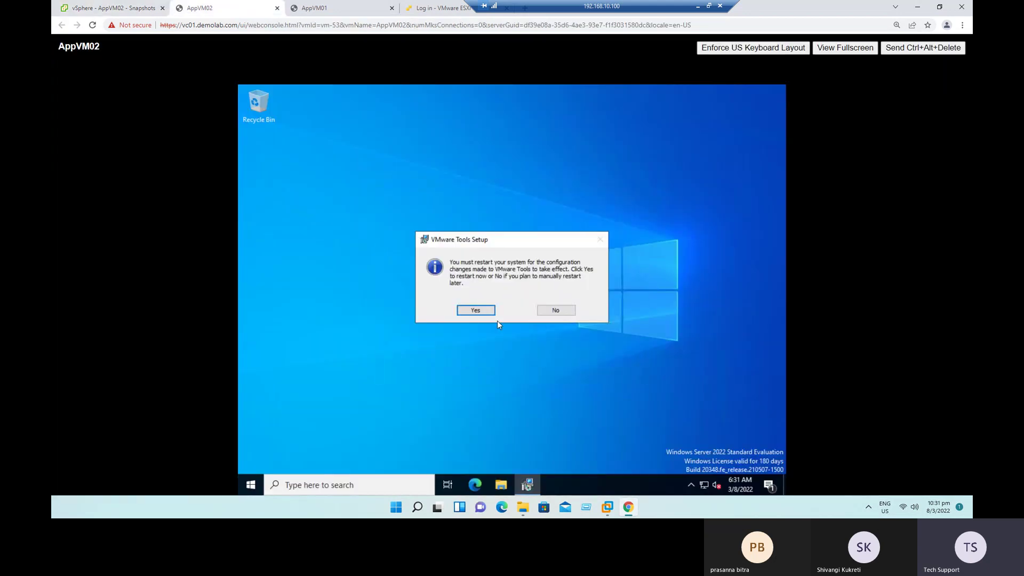
pyautogui.click(477, 311)
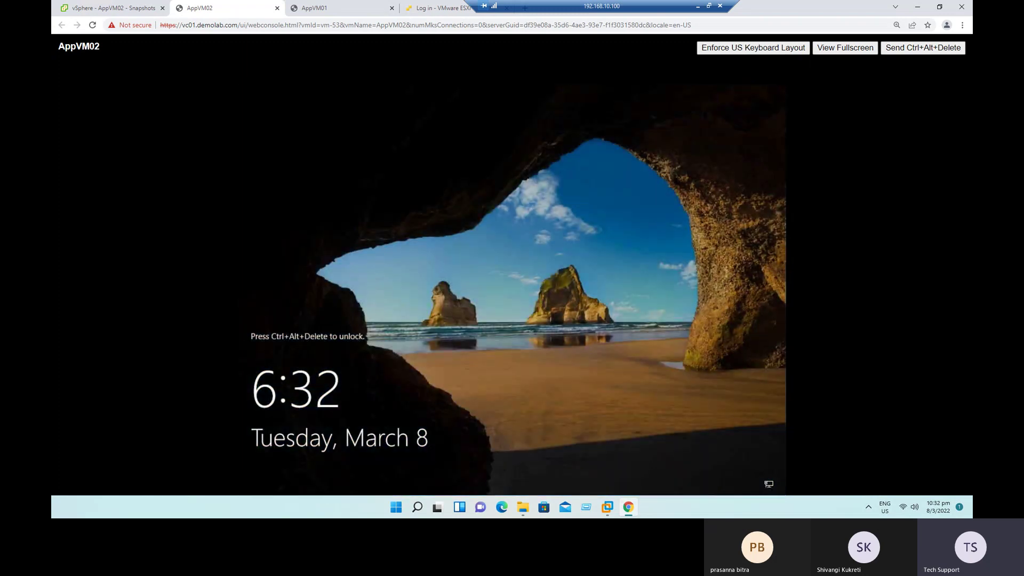
# Step: Send Ctrl+Alt+Delete, sign in with the Administrator password, then refresh the desktop
pyautogui.click(921, 52)
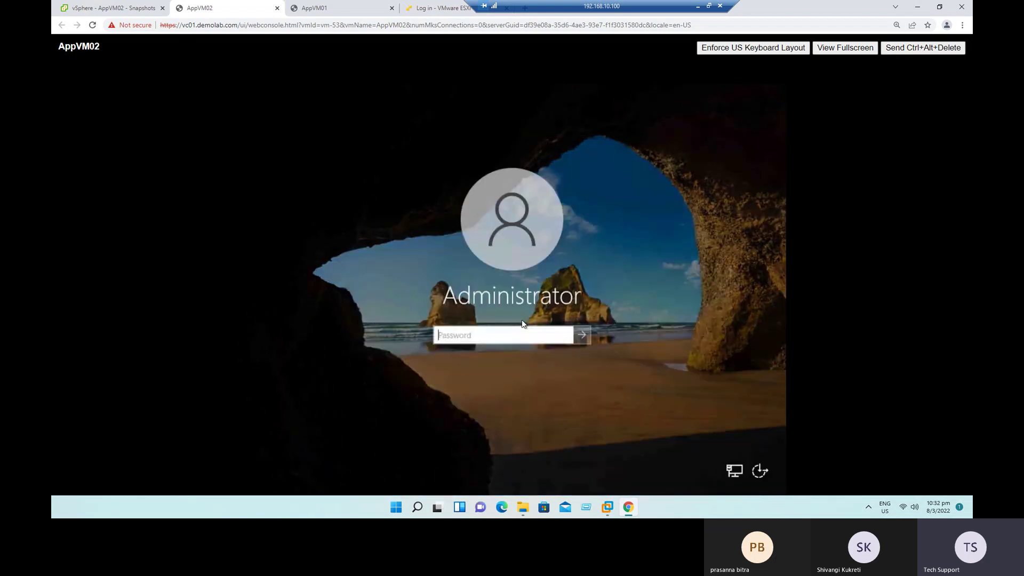
pyautogui.write('••••••••••')
pyautogui.press('Return')
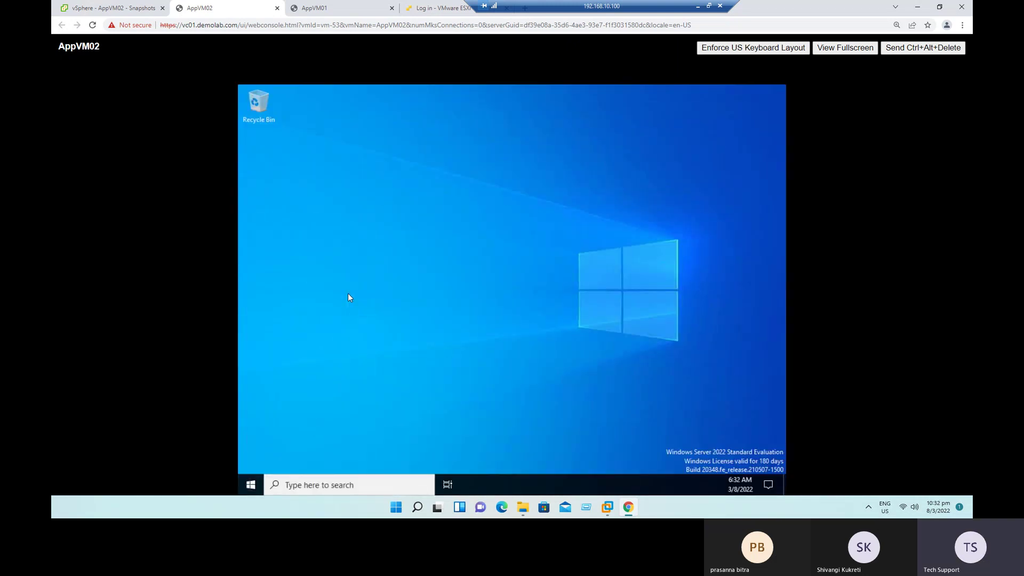
pyautogui.rightClick(388, 208)
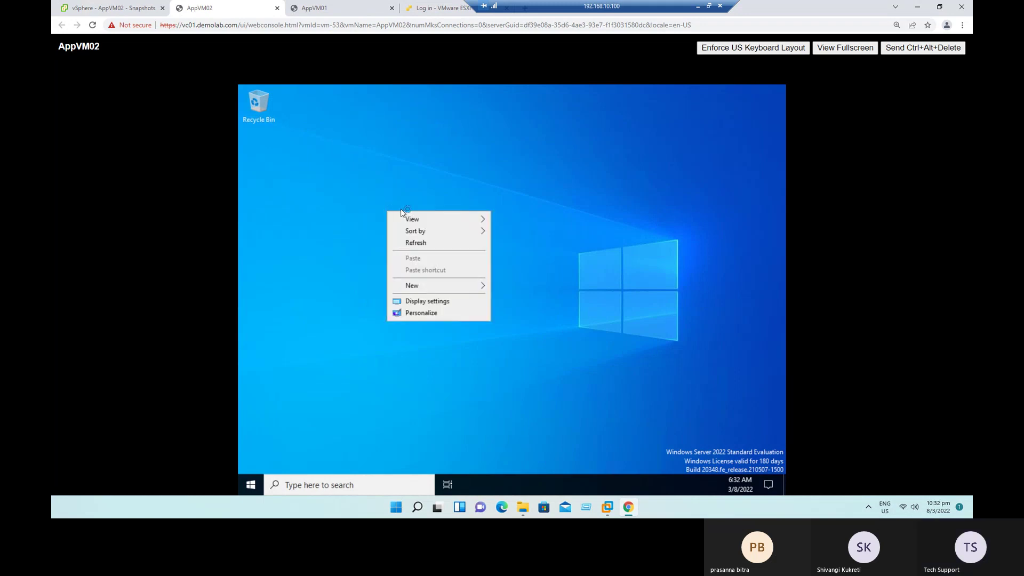
pyautogui.click(415, 243)
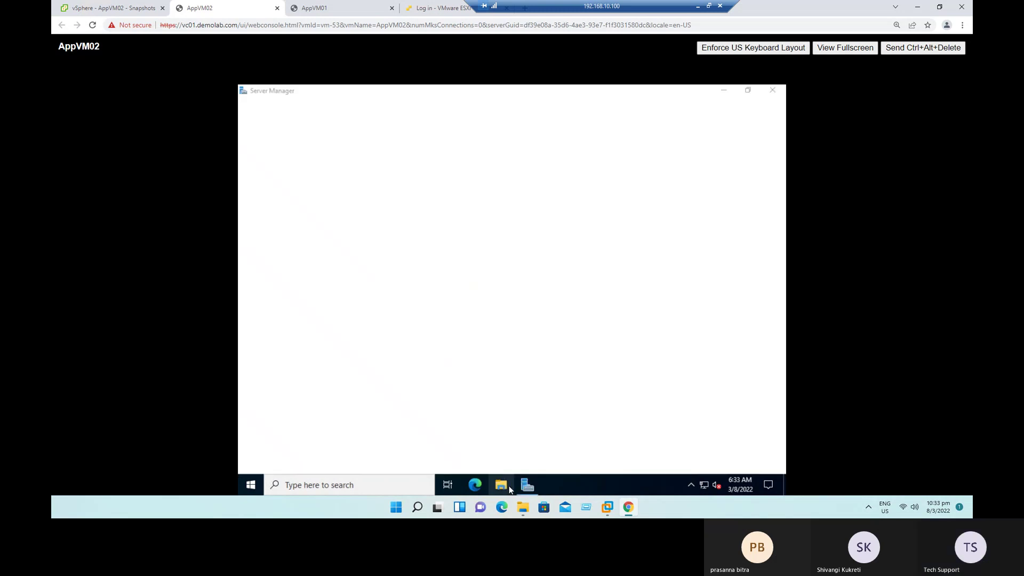
# Step: Open File Explorer and run appwiz.cpl from the address bar
pyautogui.press('super+e')
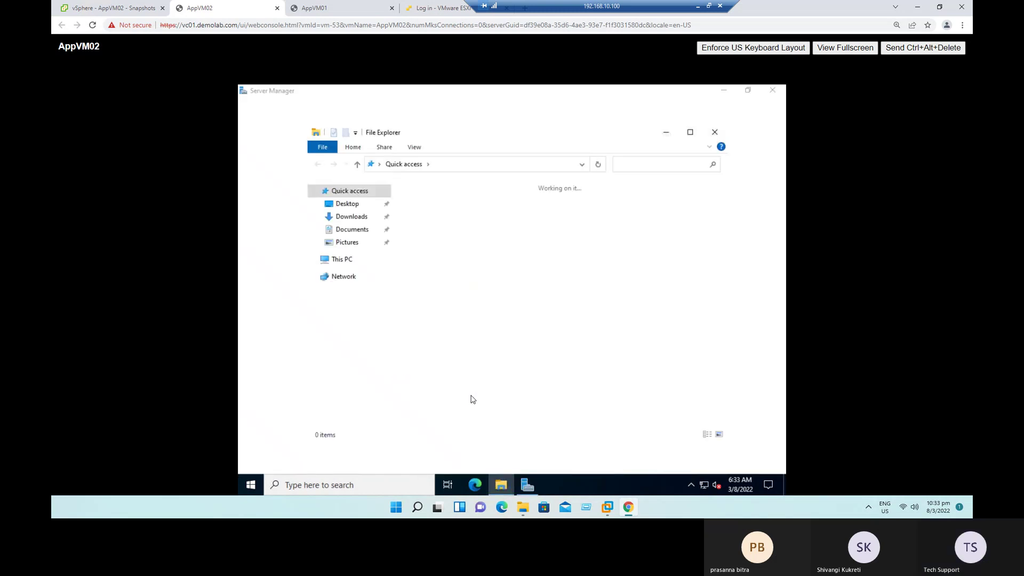
pyautogui.click(331, 264)
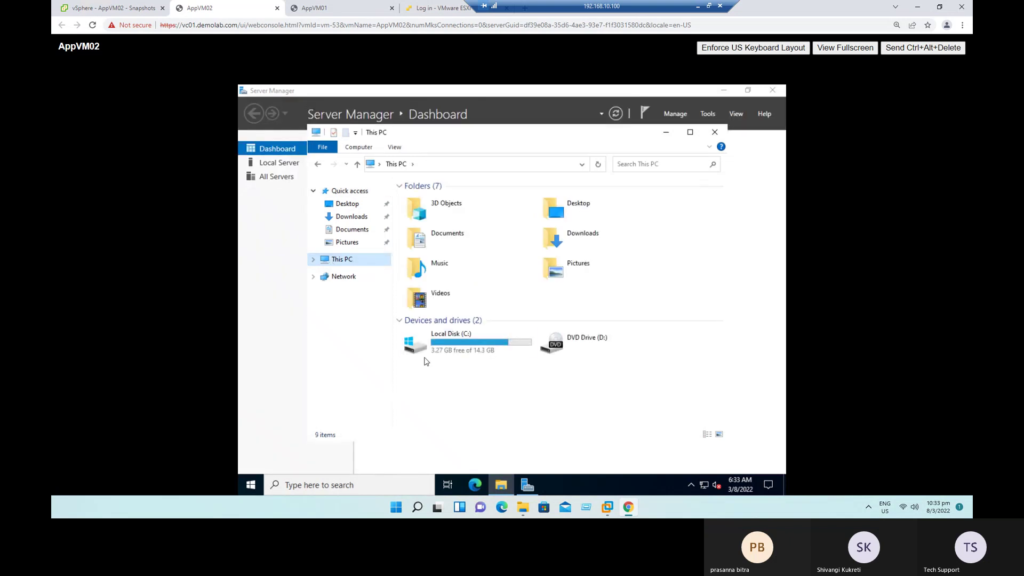
pyautogui.click(449, 165)
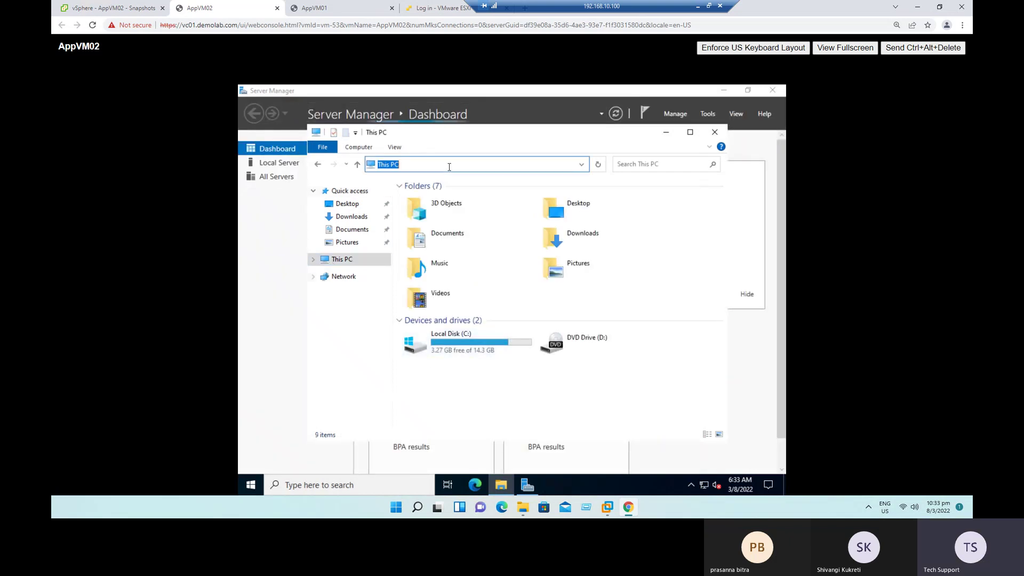
pyautogui.write('a')
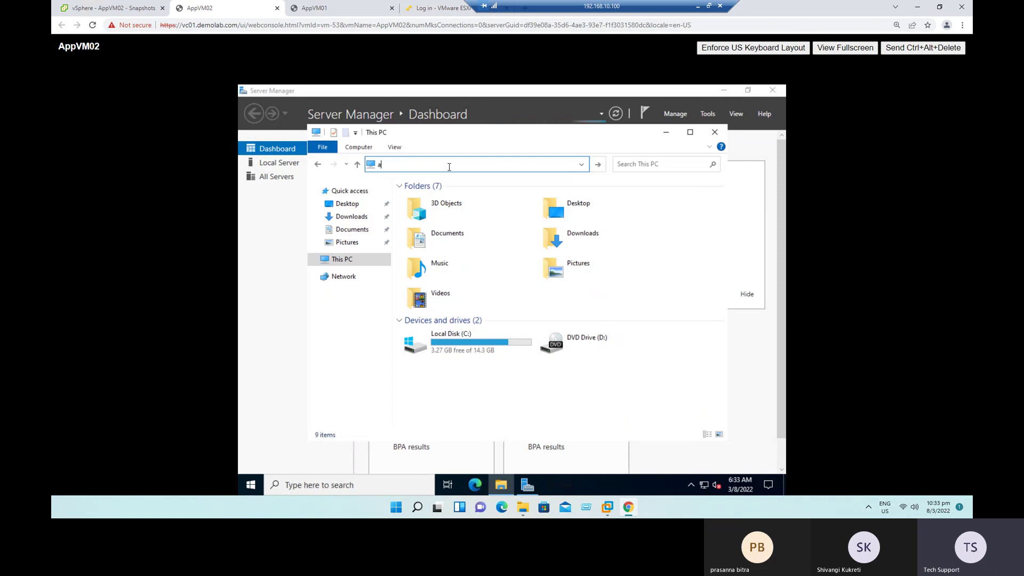
pyautogui.write('ppwiz.pc')
pyautogui.press('BackSpace')
pyautogui.press('BackSpace')
pyautogui.write('cpl')
pyautogui.press('Return')
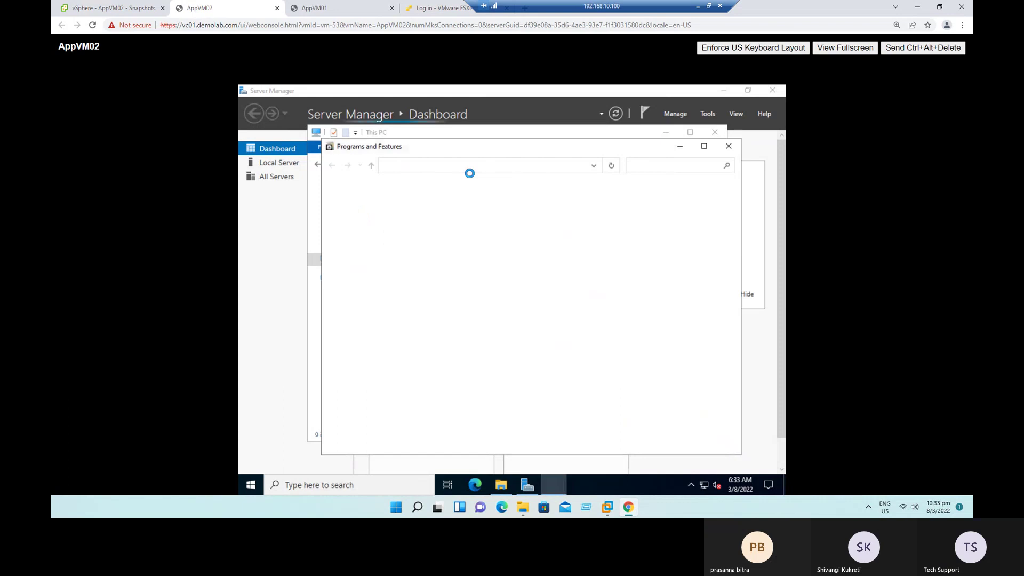
# Step: Maximize Programs and Features, confirm VMware Tools 11.3.5.18557794, then close both windows
pyautogui.click(704, 146)
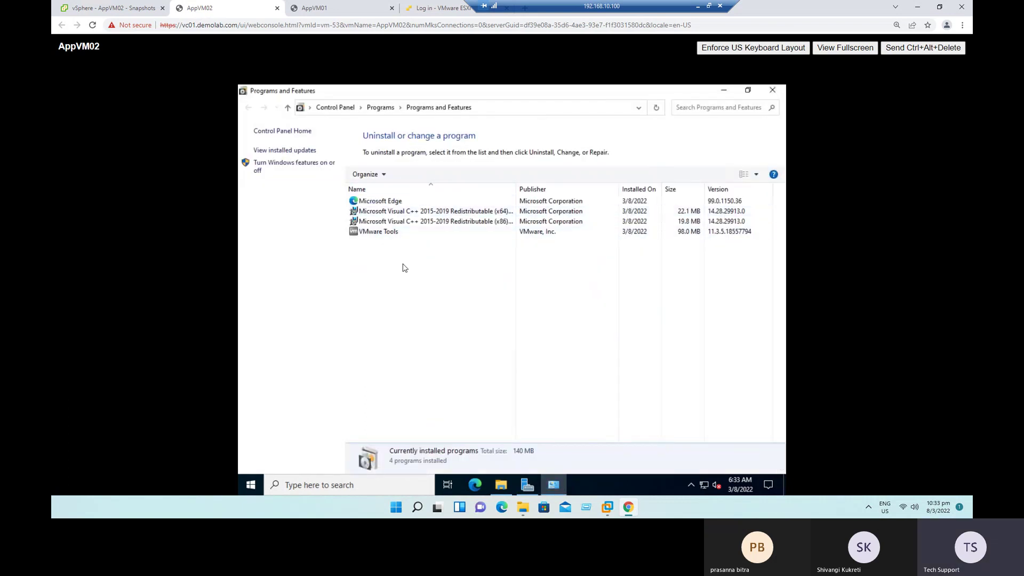
pyautogui.click(386, 234)
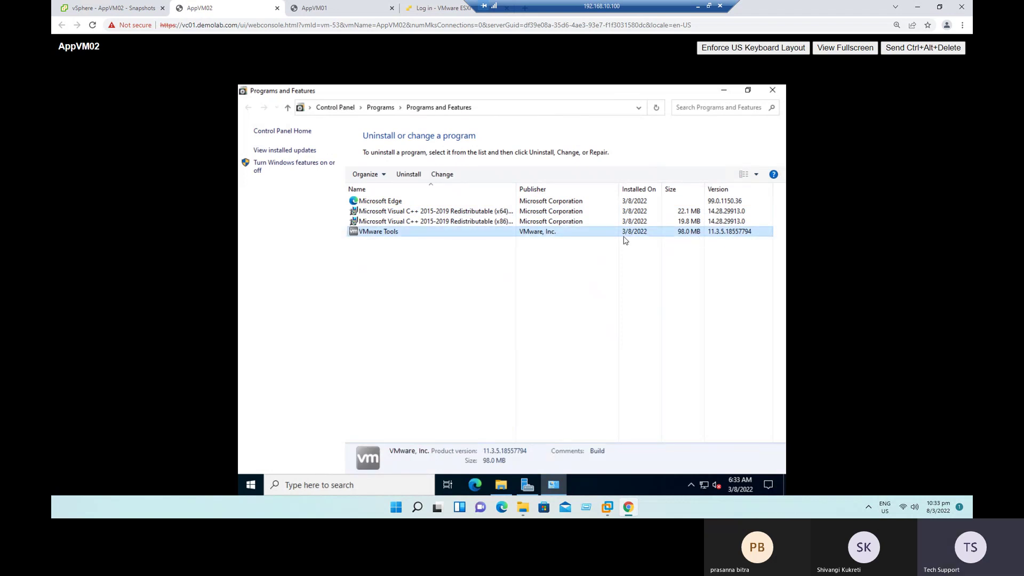
pyautogui.click(772, 91)
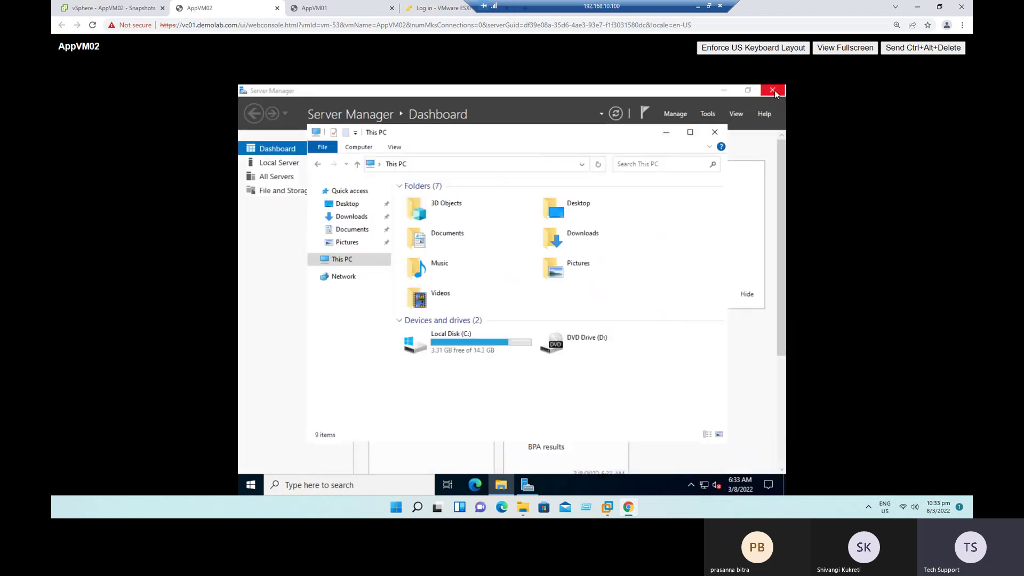
pyautogui.click(722, 132)
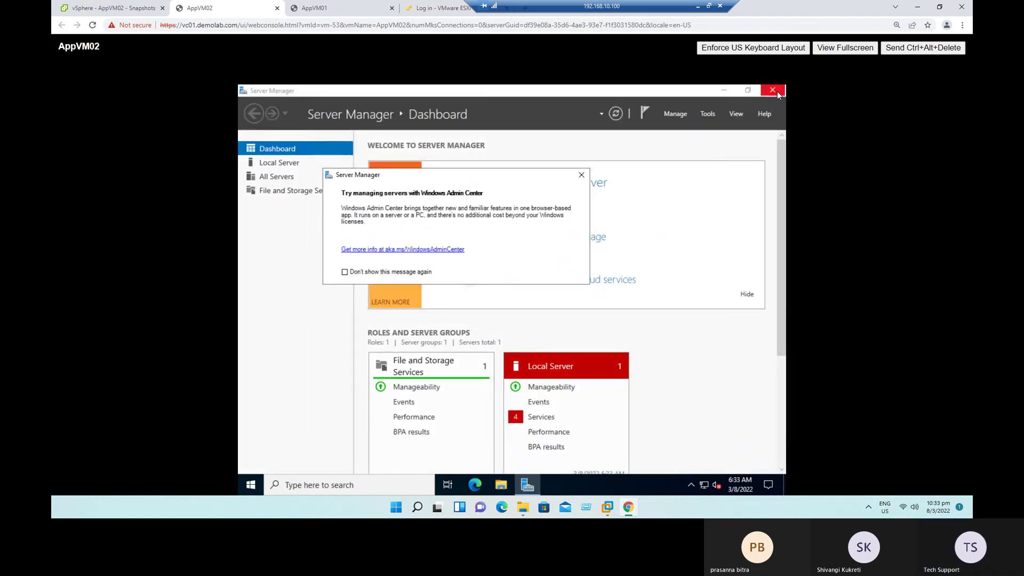
# Step: Close Server Manager and browse in File Explorer to C:\Temp
pyautogui.click(774, 91)
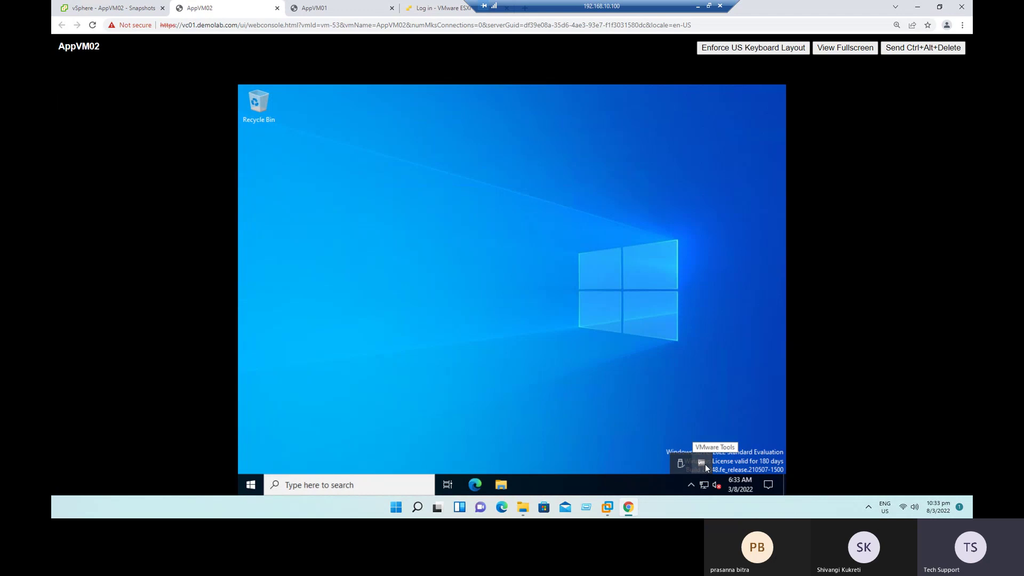
pyautogui.click(543, 329)
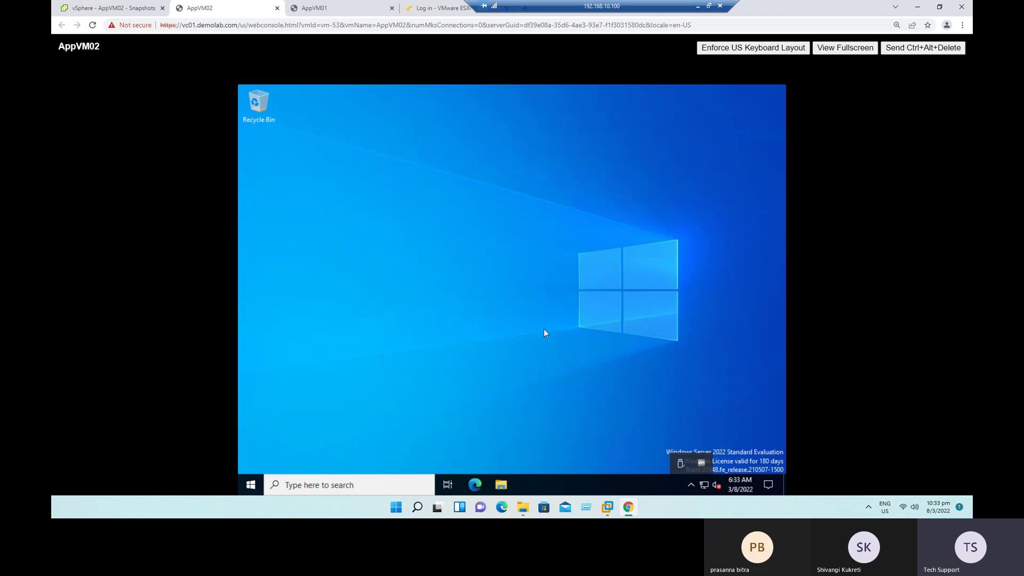
pyautogui.click(510, 484)
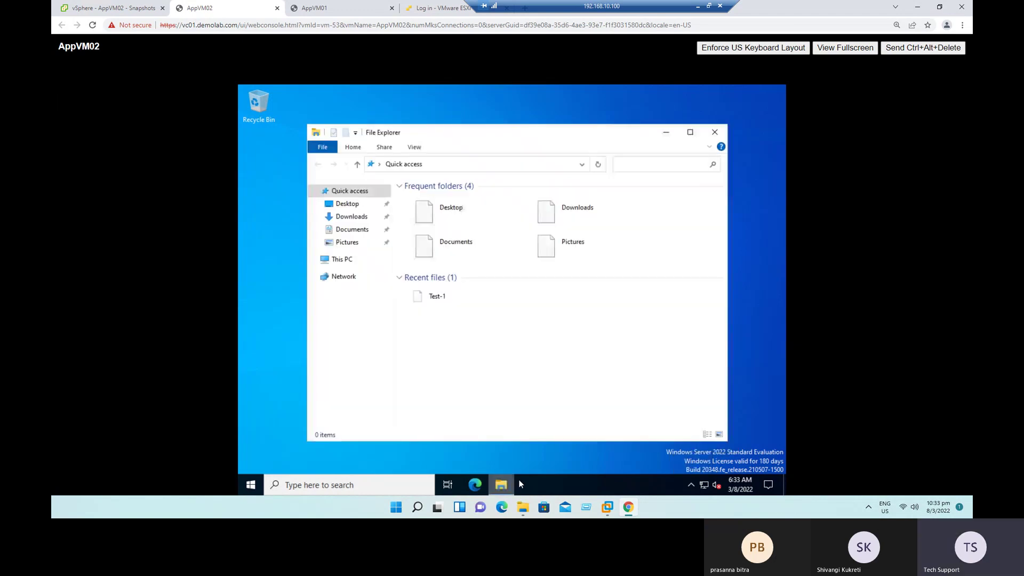
pyautogui.click(344, 261)
pyautogui.doubleClick(457, 347)
pyautogui.doubleClick(420, 233)
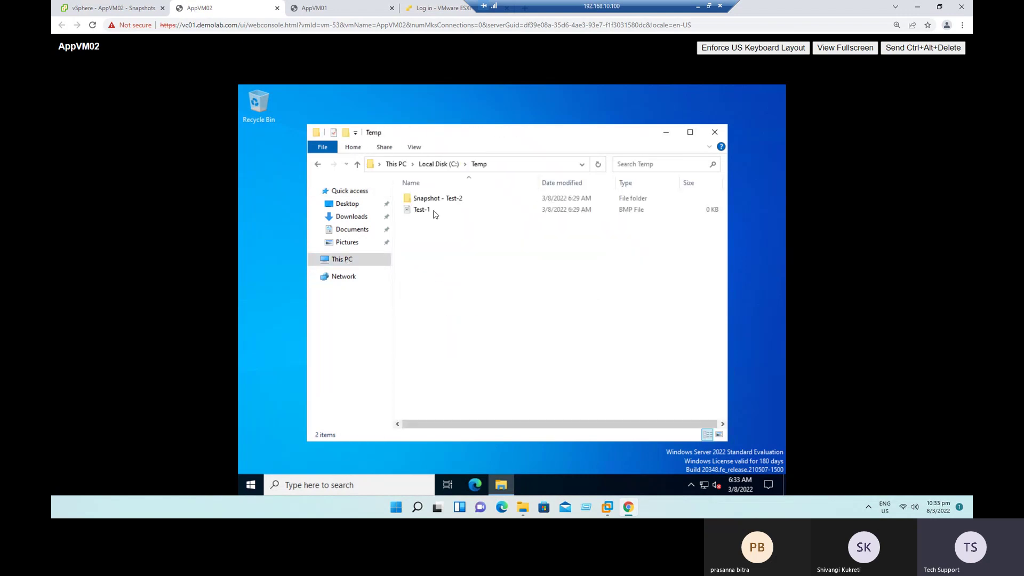
pyautogui.moveTo(508, 251); pyautogui.dragTo(429, 193)
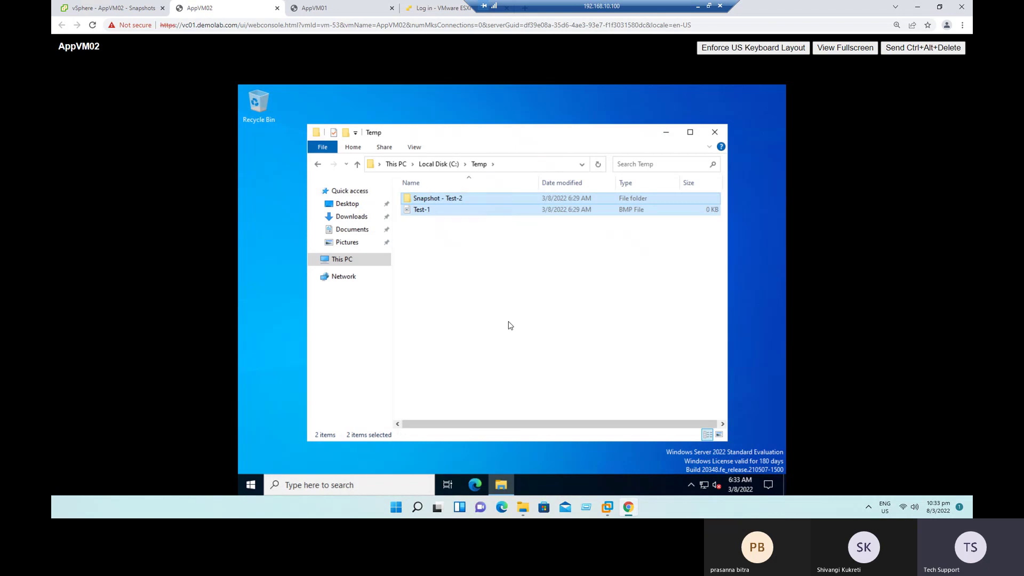
pyautogui.click(472, 273)
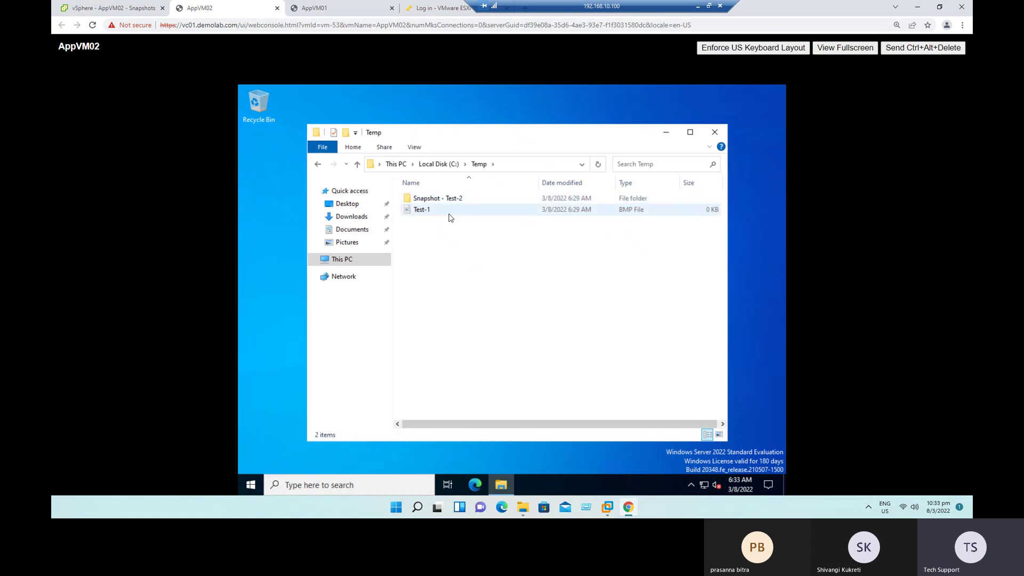
# Step: Create a New Text Document in Temp, type 'fgsfgasfg' and save it
pyautogui.rightClick(447, 261)
pyautogui.moveTo(535, 377)
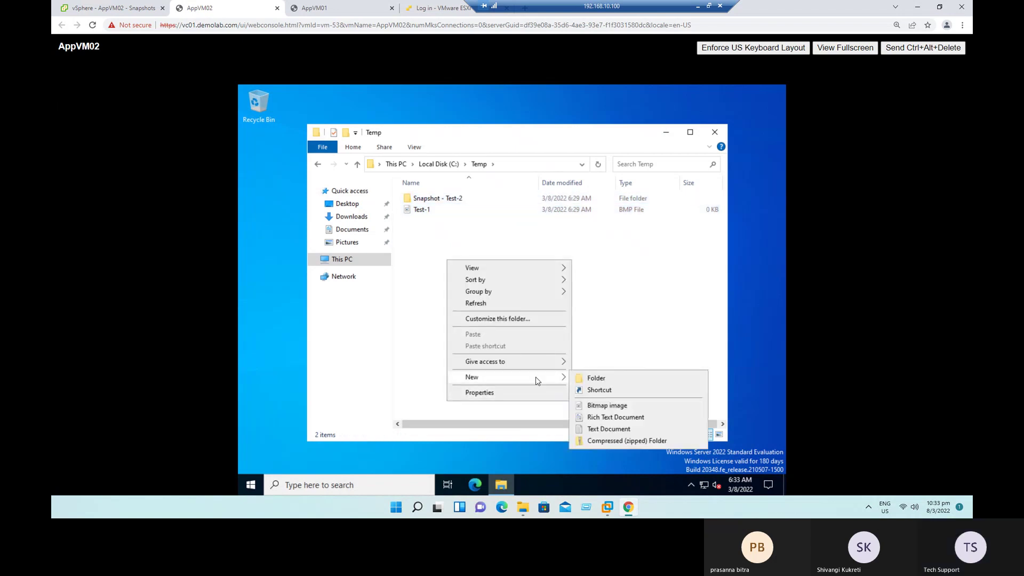
pyautogui.click(592, 428)
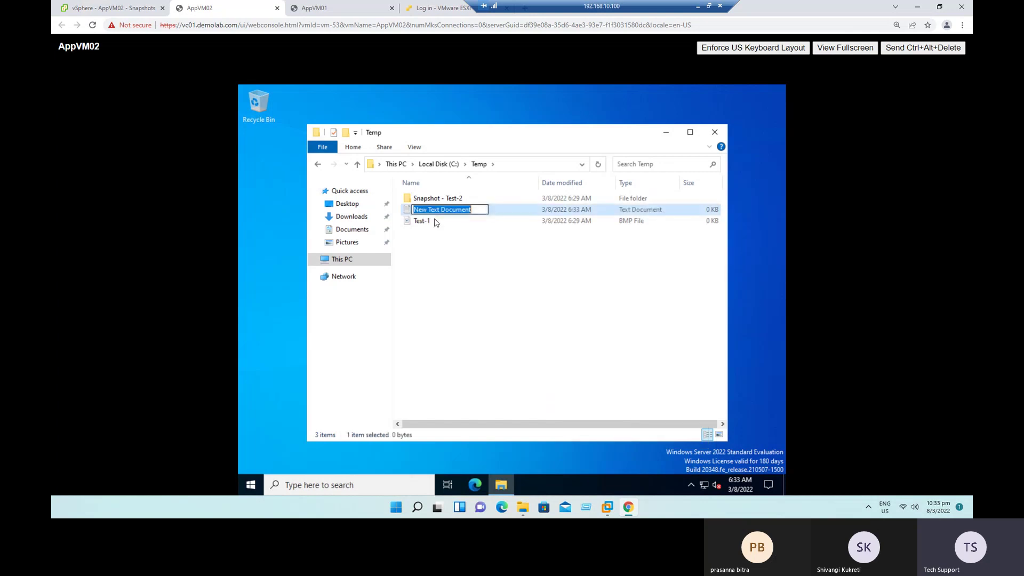
pyautogui.press('Return')
pyautogui.press('Return')
pyautogui.write('fgsfgasfg')
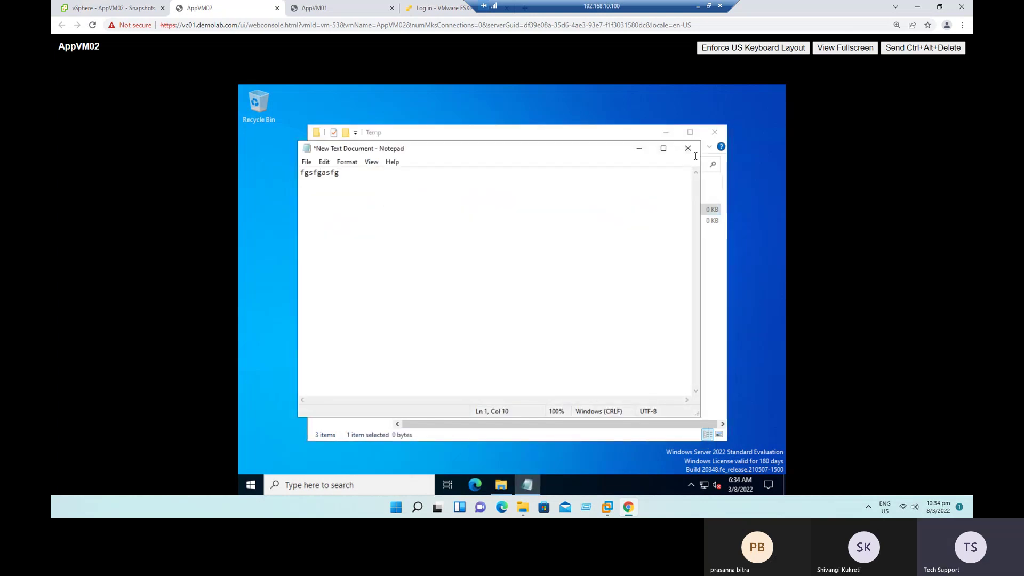
pyautogui.click(689, 148)
pyautogui.click(491, 291)
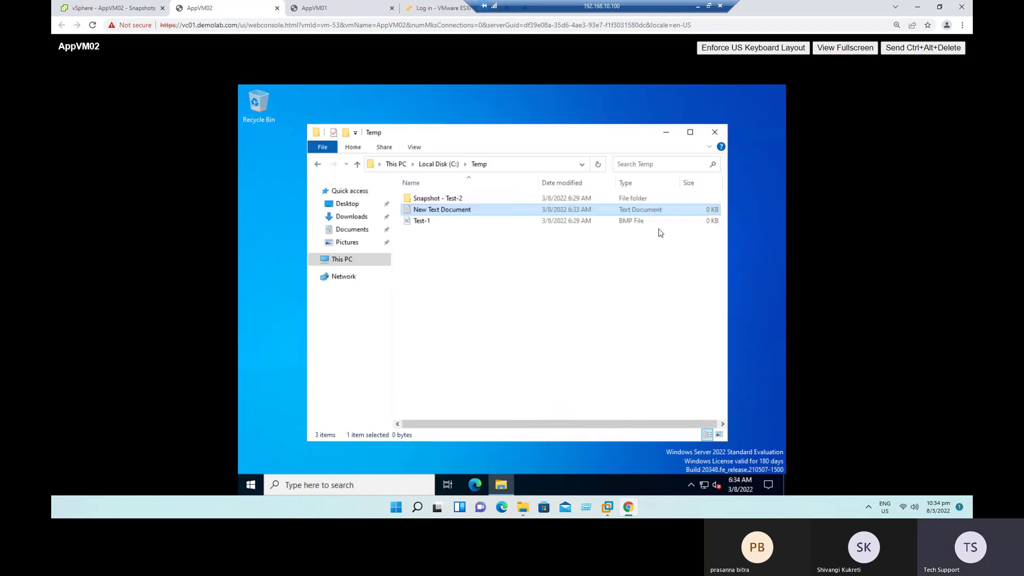
# Step: Add a New Compressed (zipped) Folder with its default name, then close Explorer
pyautogui.rightClick(434, 272)
pyautogui.moveTo(512, 400)
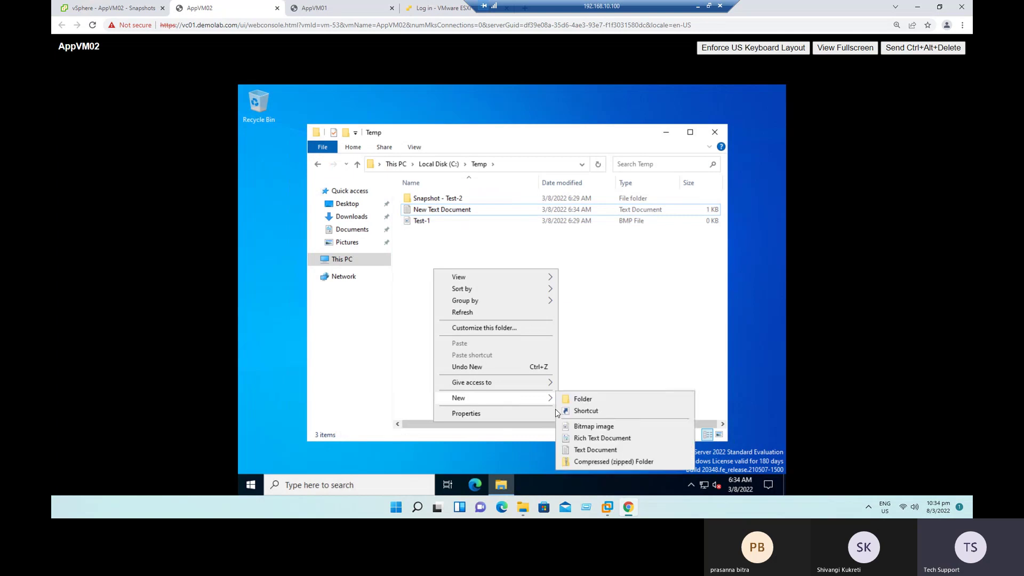
pyautogui.click(600, 464)
pyautogui.click(474, 295)
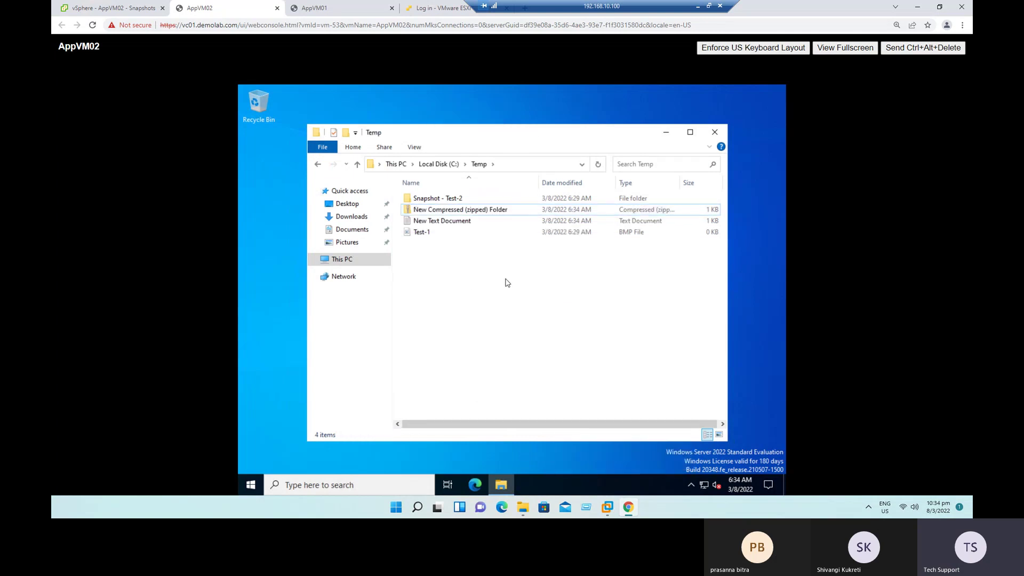
pyautogui.click(714, 132)
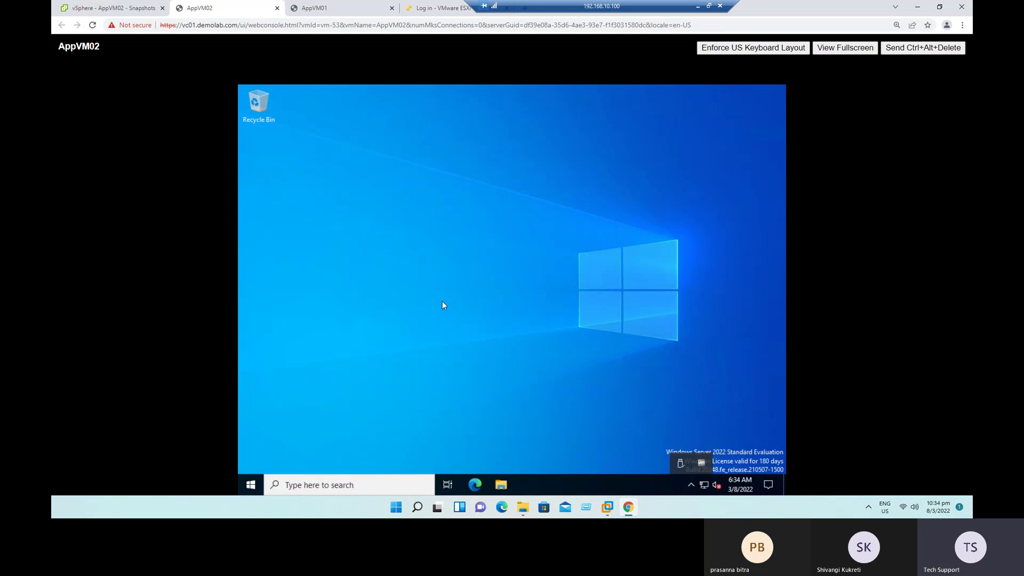
# Step: Open the Take Snapshot dialog for AppVM02 from its Snapshots actions
pyautogui.click(123, 10)
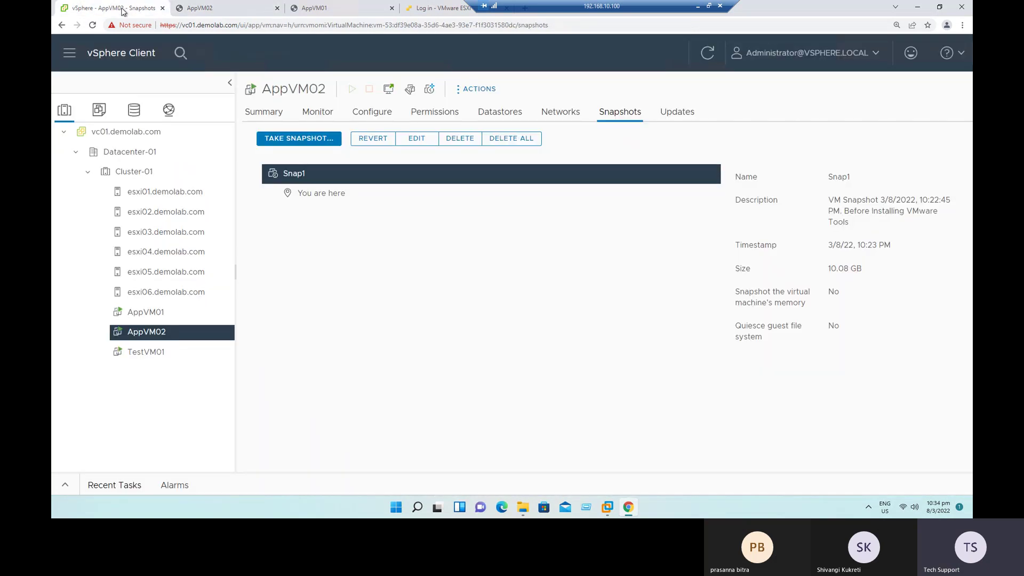
pyautogui.rightClick(154, 334)
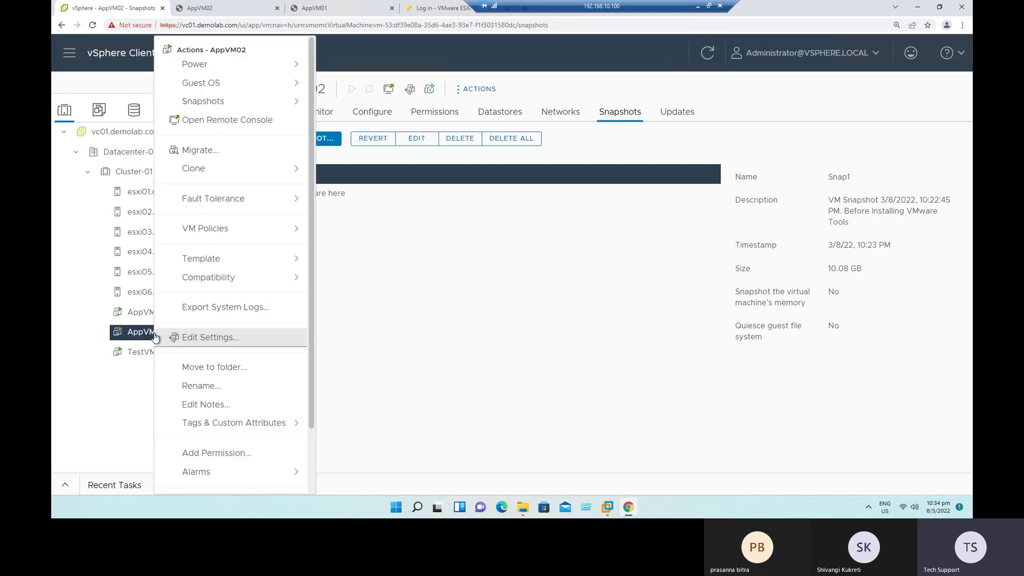
pyautogui.click(228, 107)
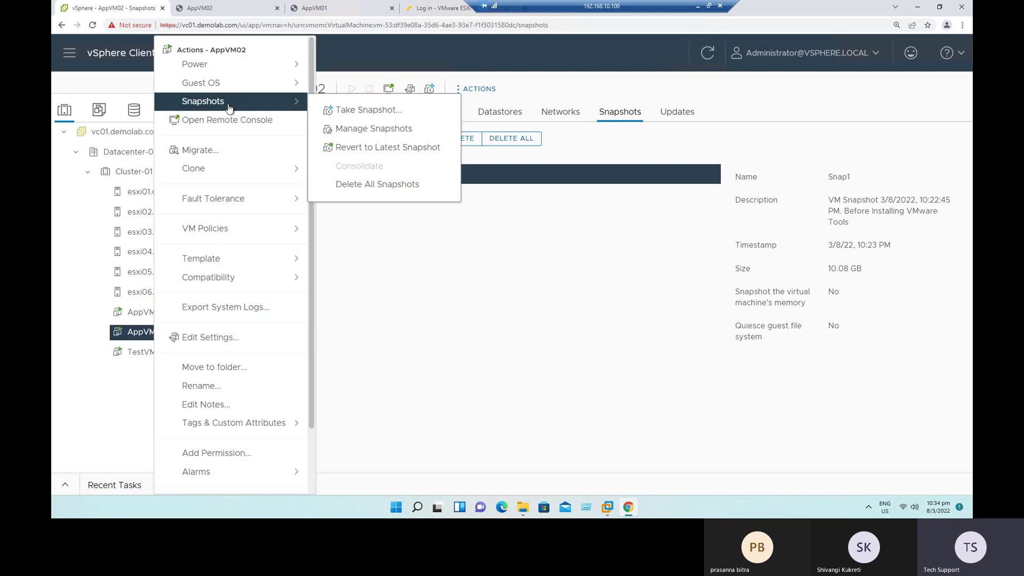
pyautogui.click(346, 111)
# Step: Name the new snapshot Snap2
pyautogui.moveTo(658, 198); pyautogui.dragTo(475, 203)
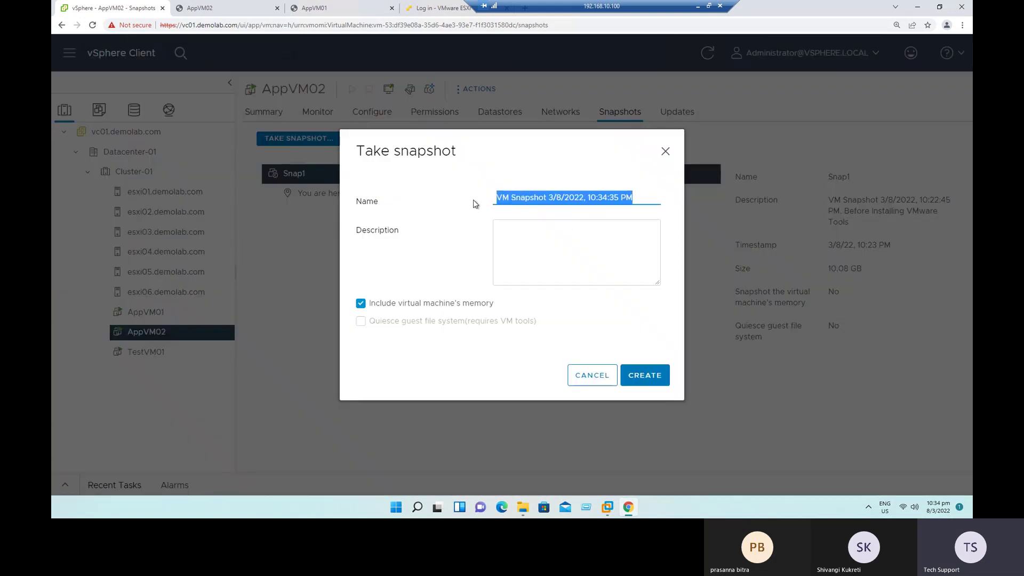
pyautogui.hotkey('ctrl', 'x')
pyautogui.click(529, 240)
pyautogui.hotkey('ctrl', 'v')
pyautogui.click(508, 200)
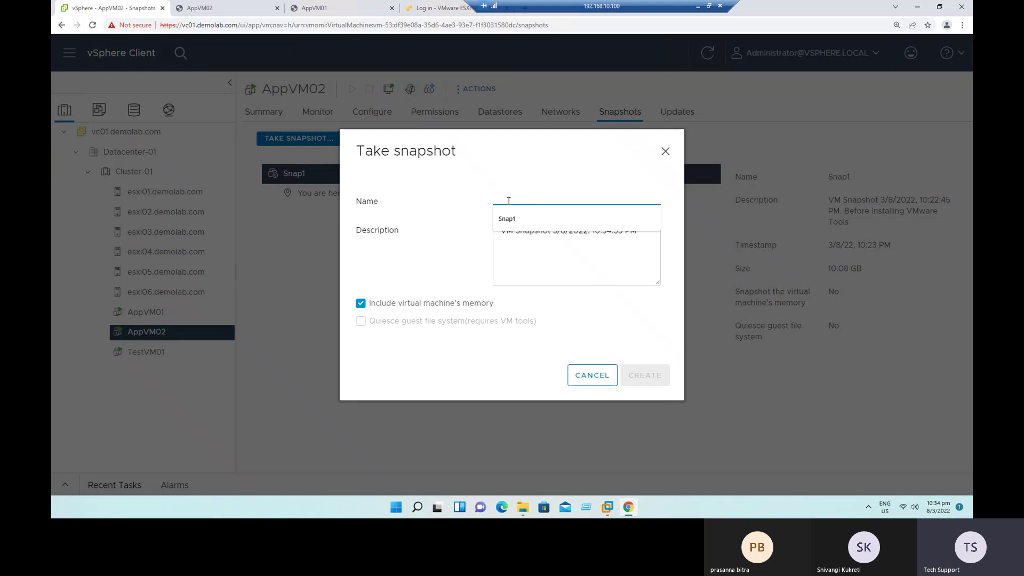
pyautogui.press('Down')
pyautogui.press('Return')
pyautogui.press('BackSpace')
pyautogui.write('2')
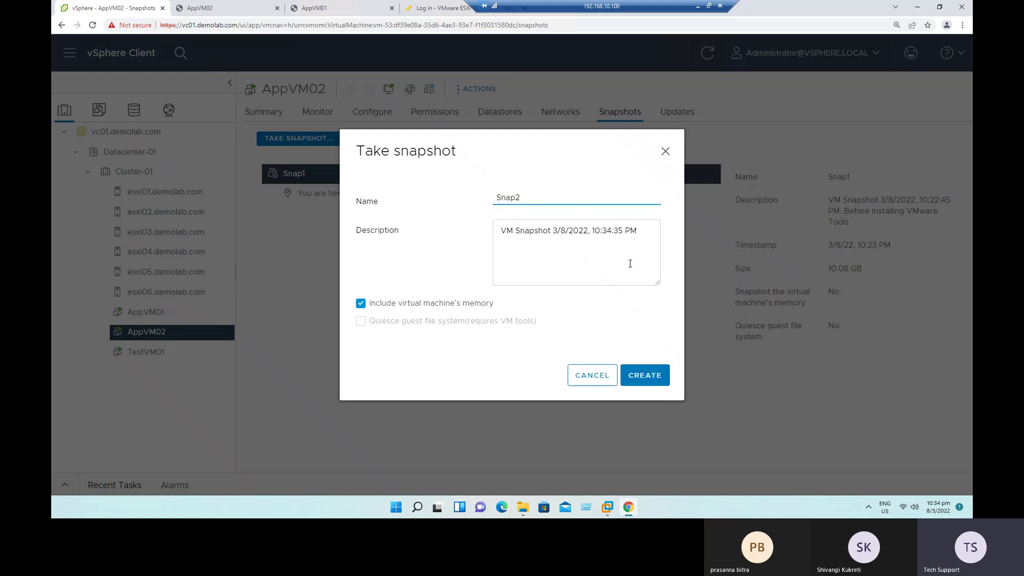
# Step: Describe it 'After Installation of VMware Tools', exclude memory, and create Snap2
pyautogui.click(643, 232)
pyautogui.write('After Installation of VMware Tools')
pyautogui.moveTo(630, 245); pyautogui.dragTo(580, 244)
pyautogui.click(384, 307)
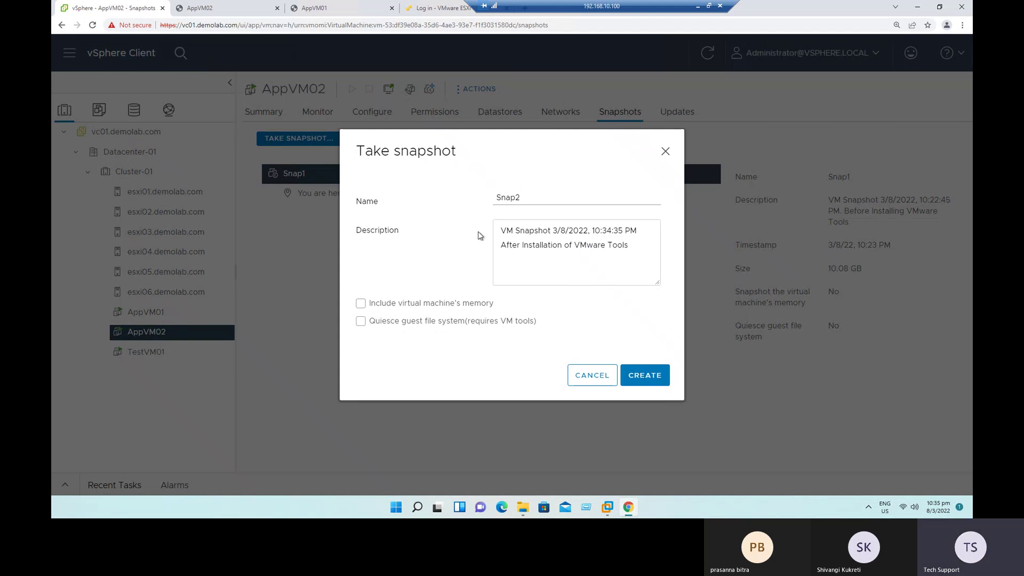
pyautogui.moveTo(553, 245); pyautogui.dragTo(624, 245)
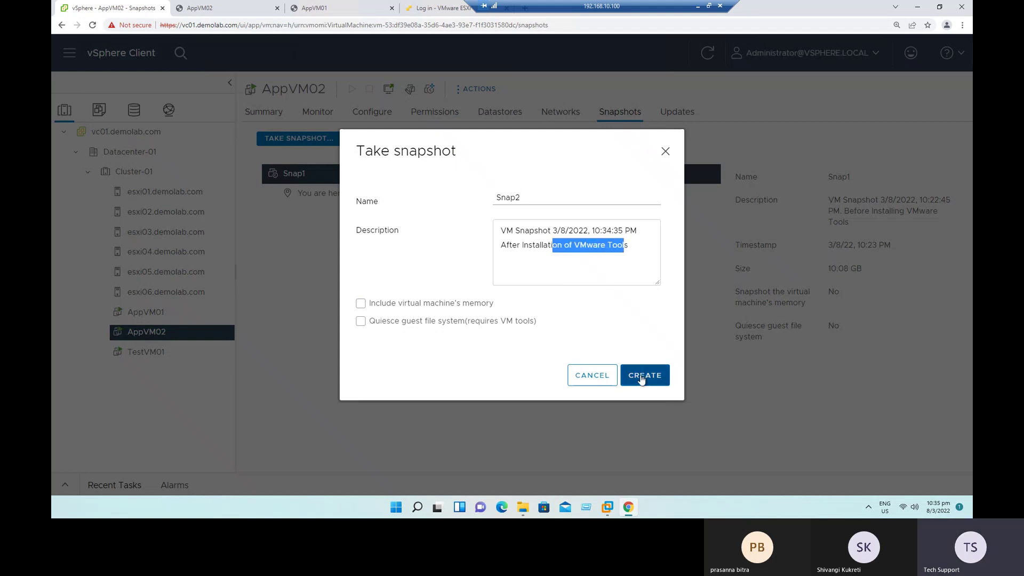
pyautogui.click(643, 377)
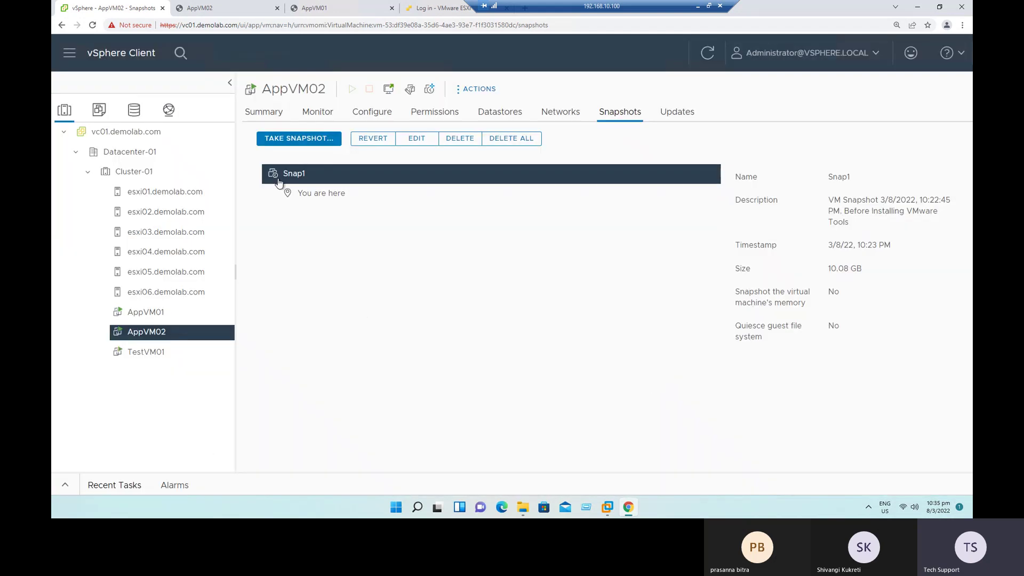
# Step: Check the snapshot tasks under Monitor > Tasks, then browse the iSCSI-DS-01 datastore's files
pyautogui.click(318, 115)
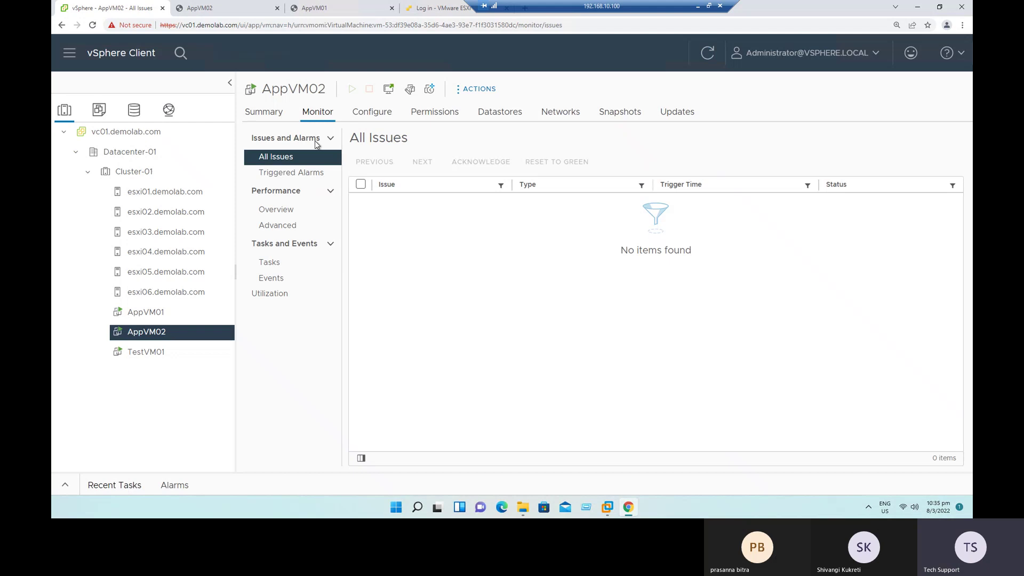
pyautogui.click(278, 261)
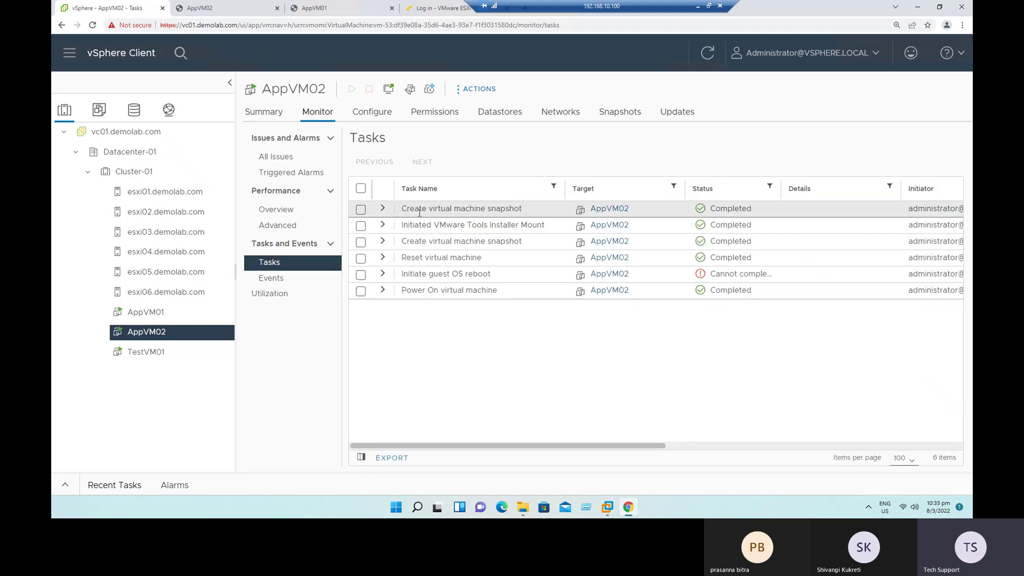
pyautogui.moveTo(404, 208); pyautogui.dragTo(537, 214)
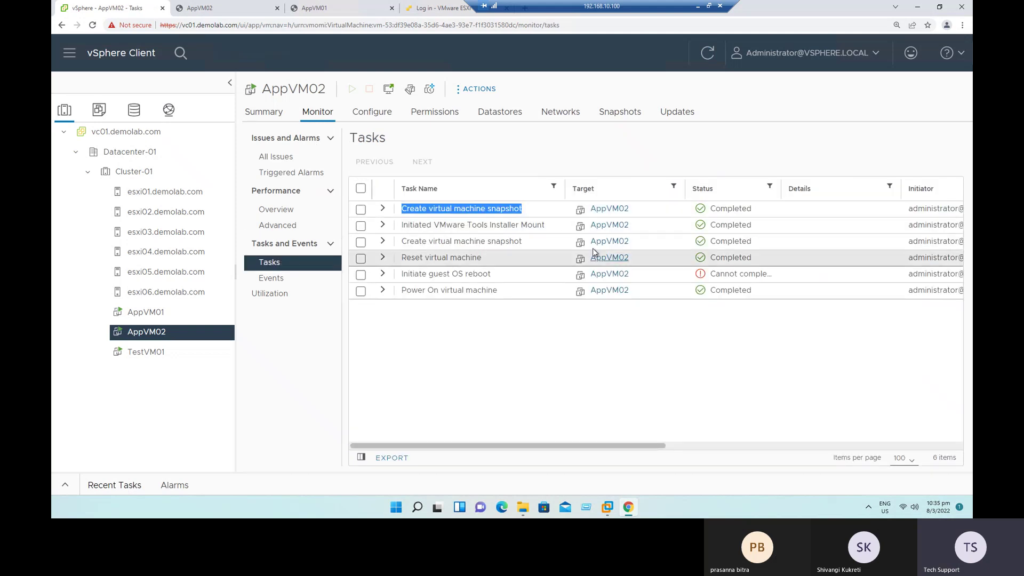
pyautogui.moveTo(405, 241); pyautogui.dragTo(549, 243)
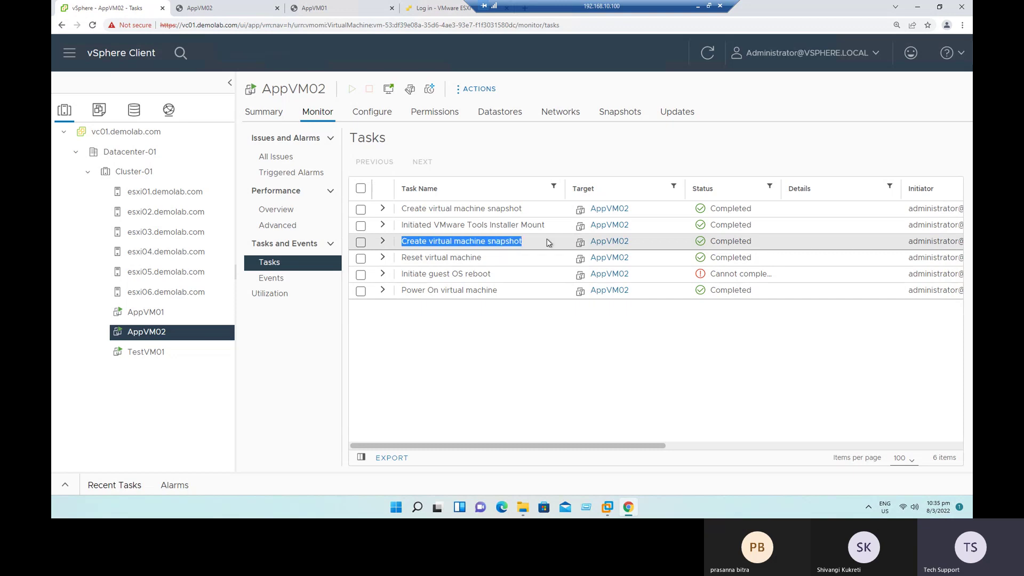
pyautogui.click(409, 209)
pyautogui.moveTo(408, 209); pyautogui.dragTo(526, 214)
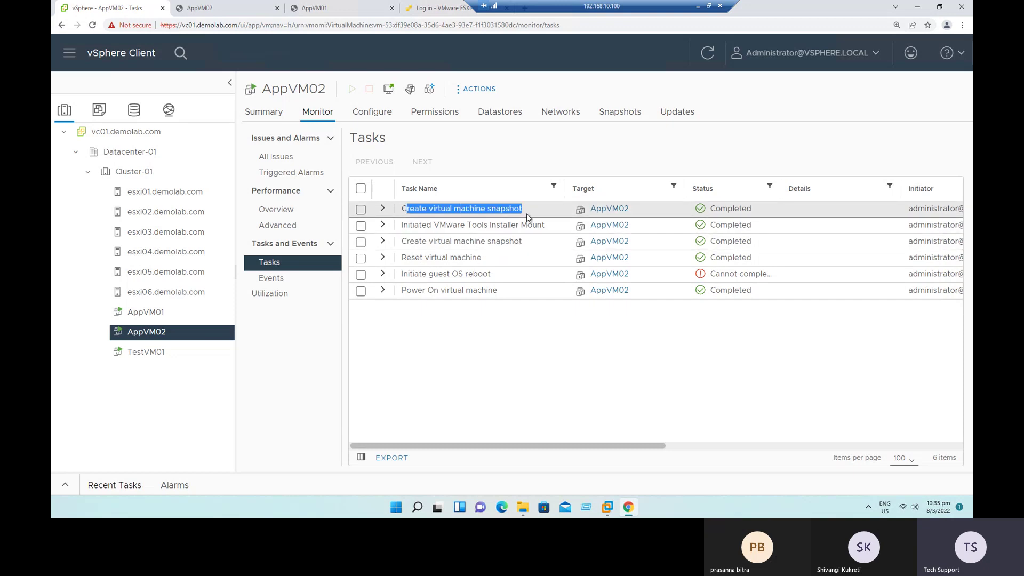
pyautogui.click(383, 209)
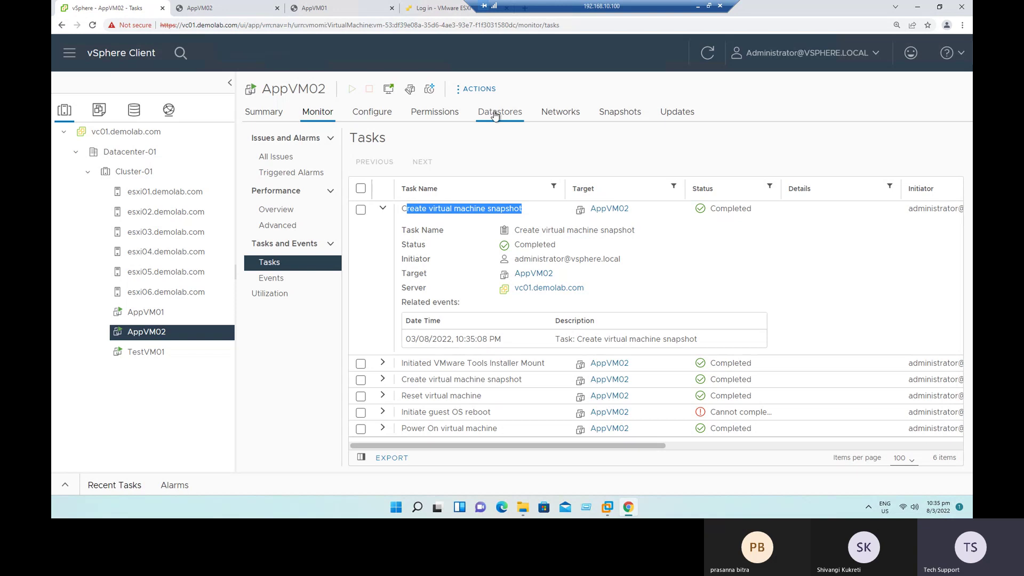
pyautogui.click(496, 113)
pyautogui.click(318, 190)
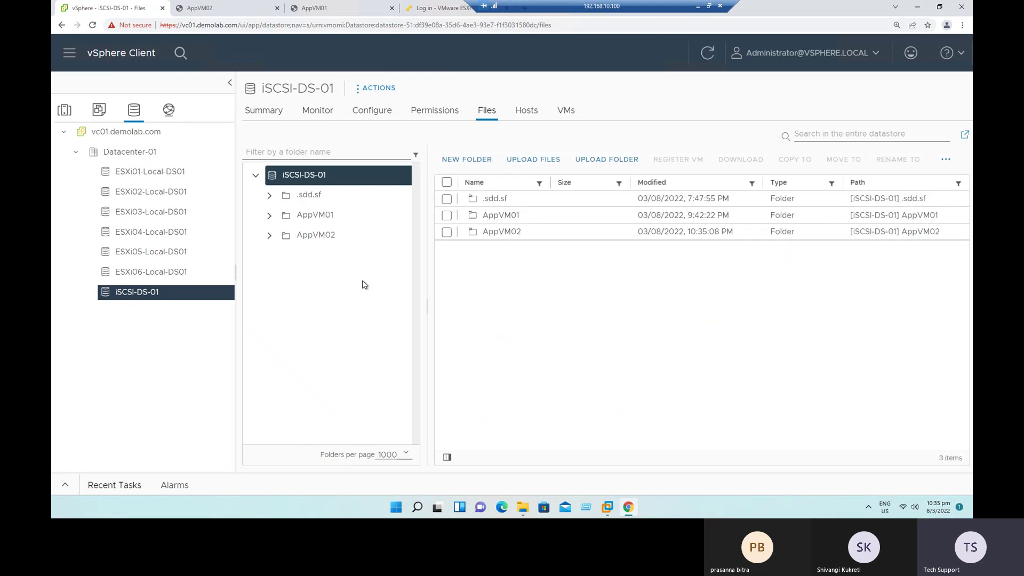
# Step: Inspect AppVM02's folder files (Snapshot1/2.vmsn, 000002.vmdk, .vmsd), then return to the datastore summary
pyautogui.click(311, 237)
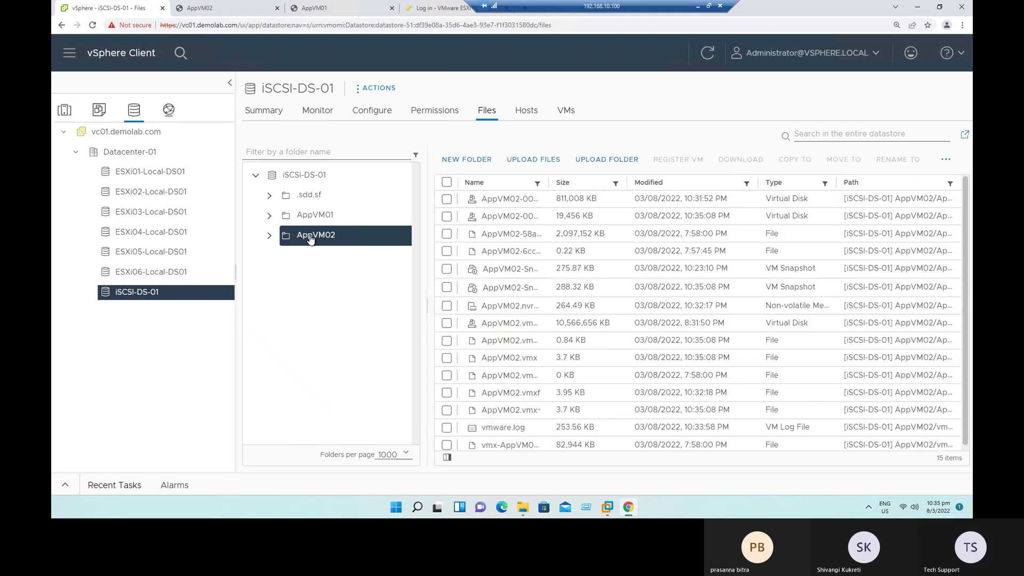
pyautogui.moveTo(571, 183); pyautogui.dragTo(635, 196)
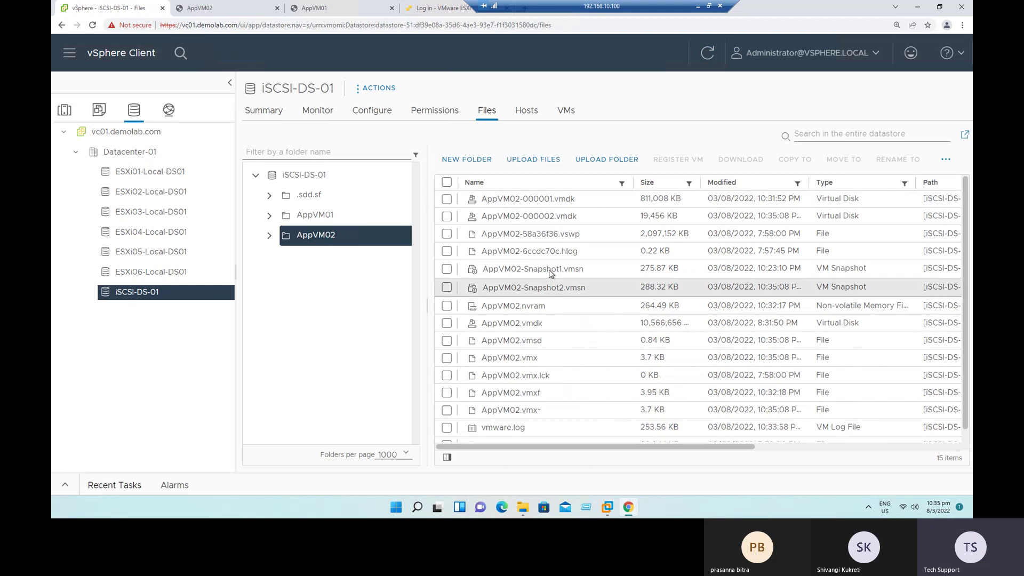
pyautogui.moveTo(533, 269); pyautogui.dragTo(589, 270)
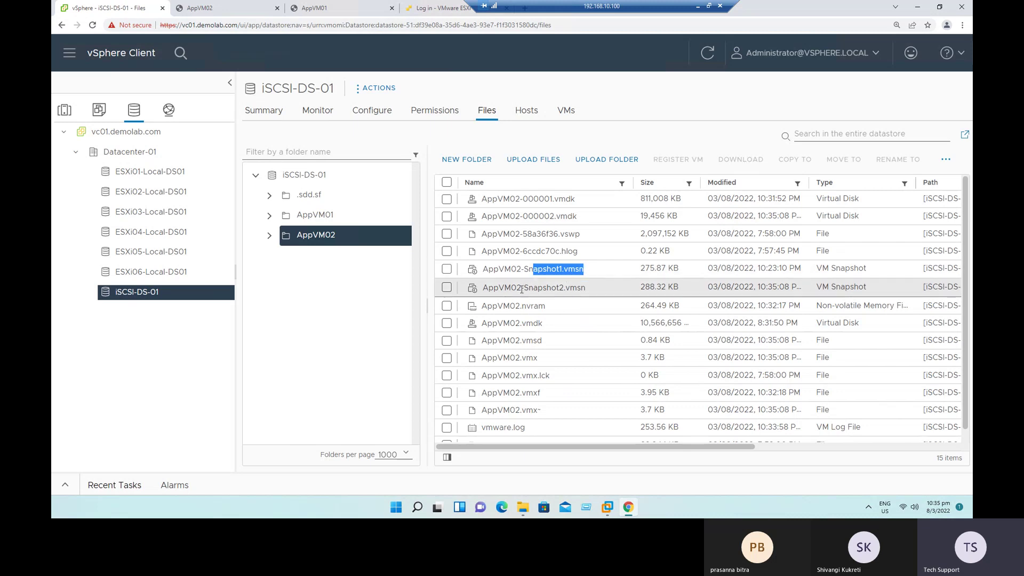
pyautogui.moveTo(524, 289); pyautogui.dragTo(591, 288)
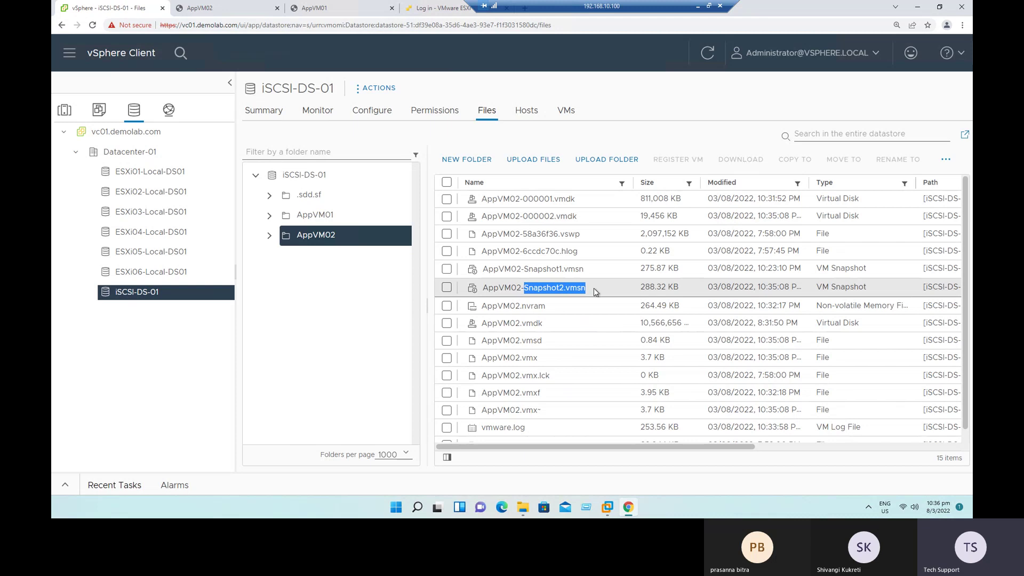
pyautogui.moveTo(510, 217); pyautogui.dragTo(585, 221)
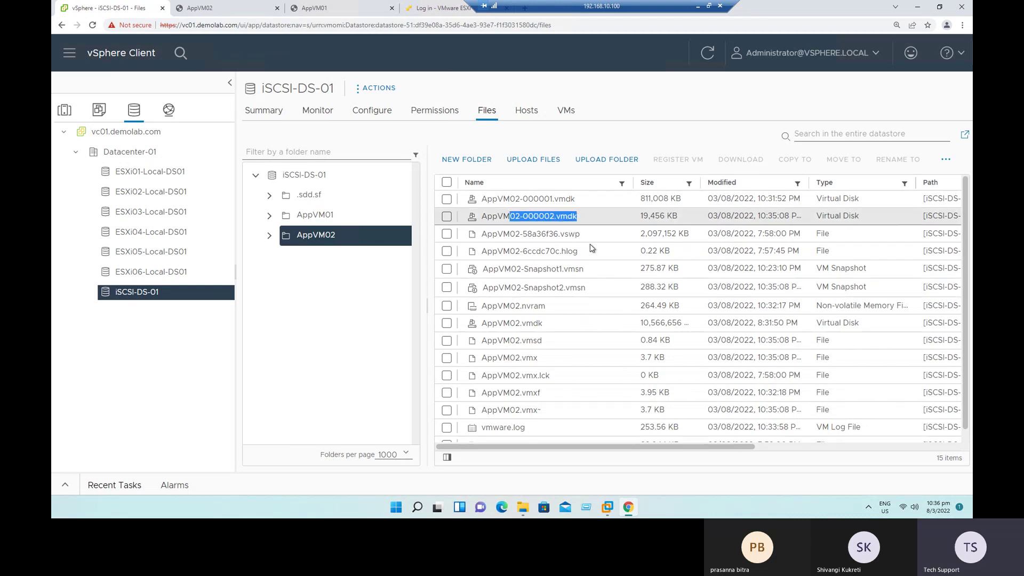
pyautogui.moveTo(516, 340); pyautogui.dragTo(673, 347)
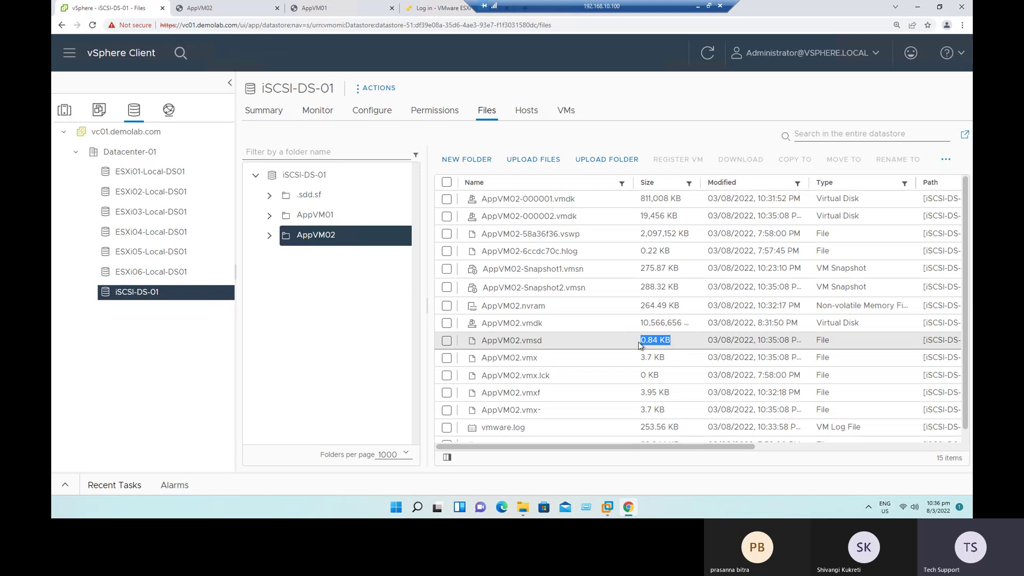
pyautogui.moveTo(516, 341); pyautogui.dragTo(560, 344)
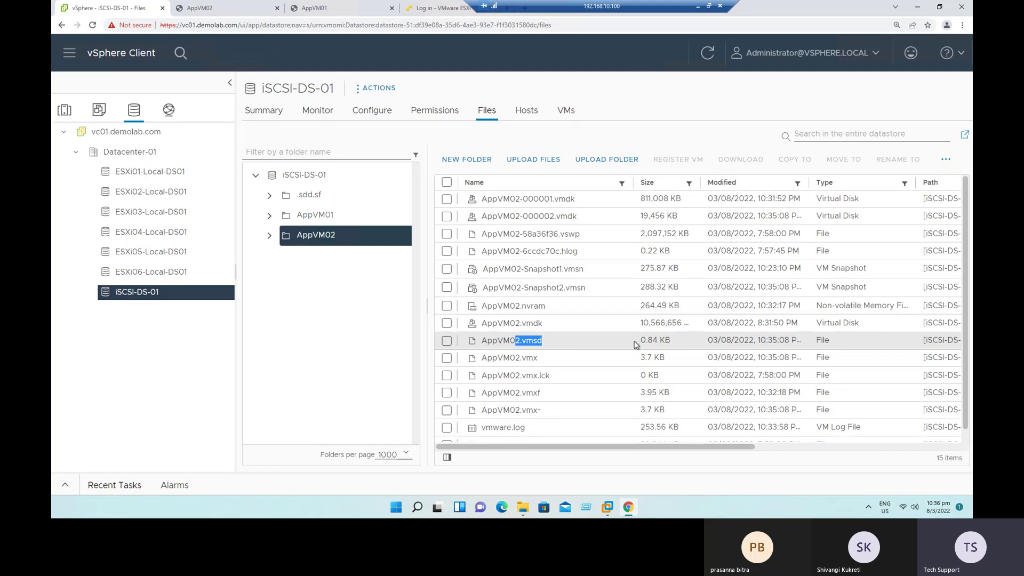
pyautogui.moveTo(560, 288); pyautogui.dragTo(675, 286)
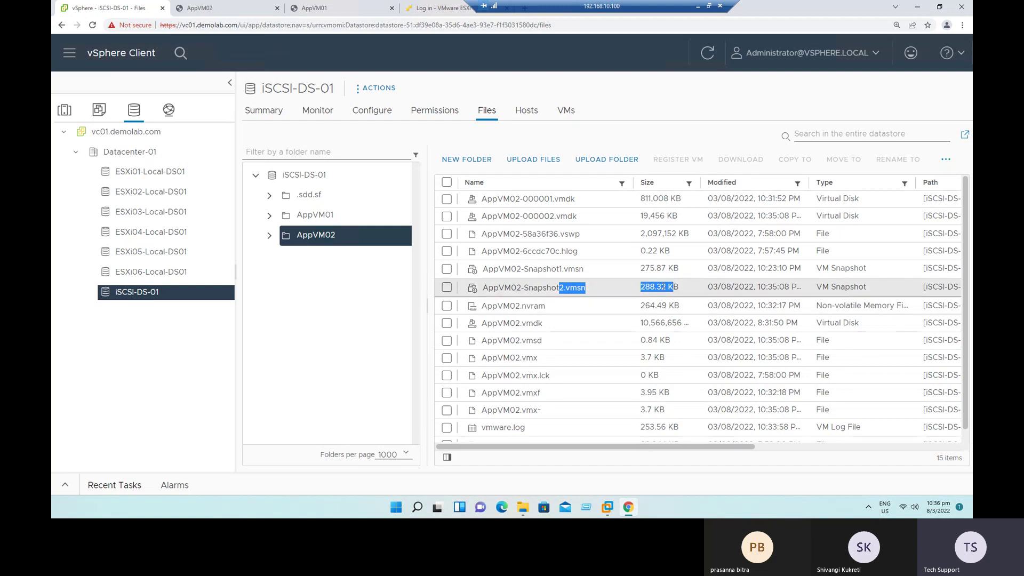
pyautogui.moveTo(504, 216); pyautogui.dragTo(560, 217)
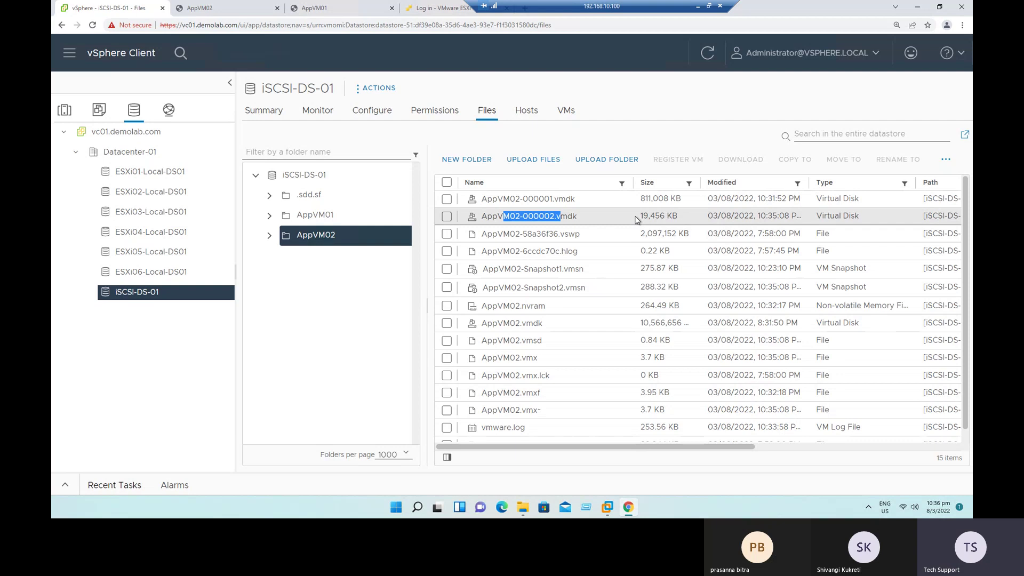
pyautogui.click(613, 223)
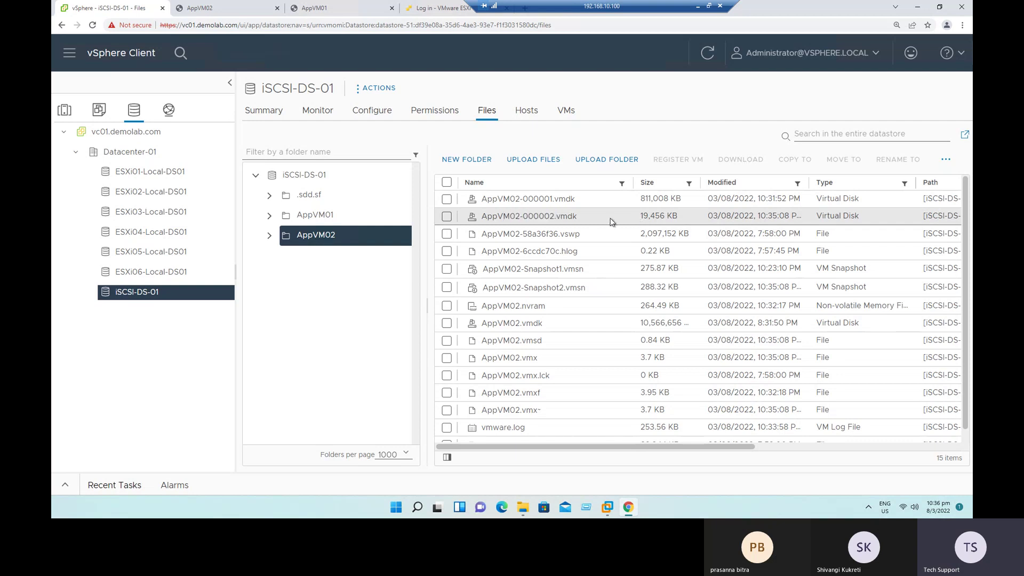
pyautogui.moveTo(534, 213); pyautogui.dragTo(573, 219)
pyautogui.click(260, 117)
# Step: Open AppVM02's snapshot manager from its right-click Snapshots menu
pyautogui.click(64, 110)
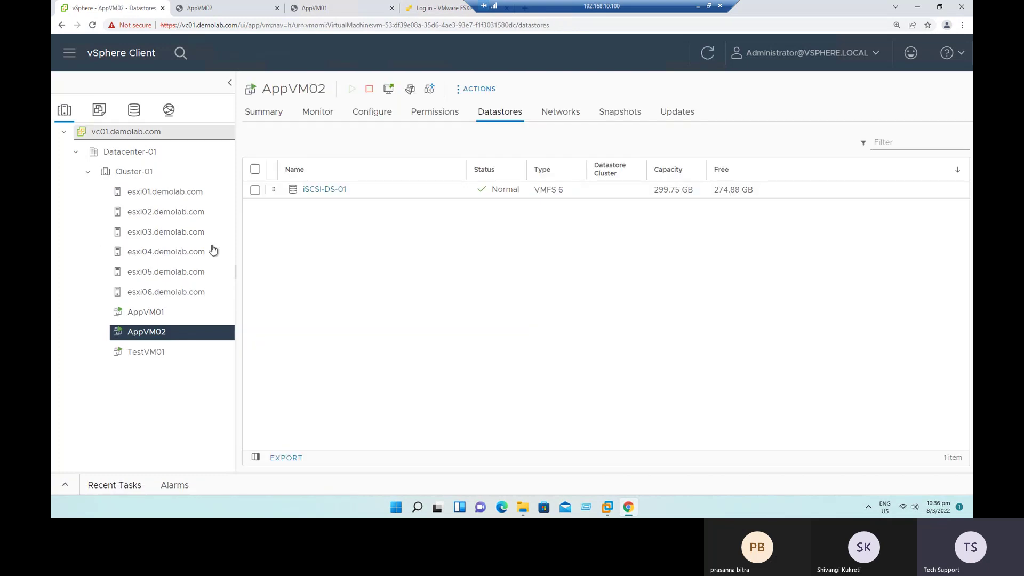
pyautogui.rightClick(146, 339)
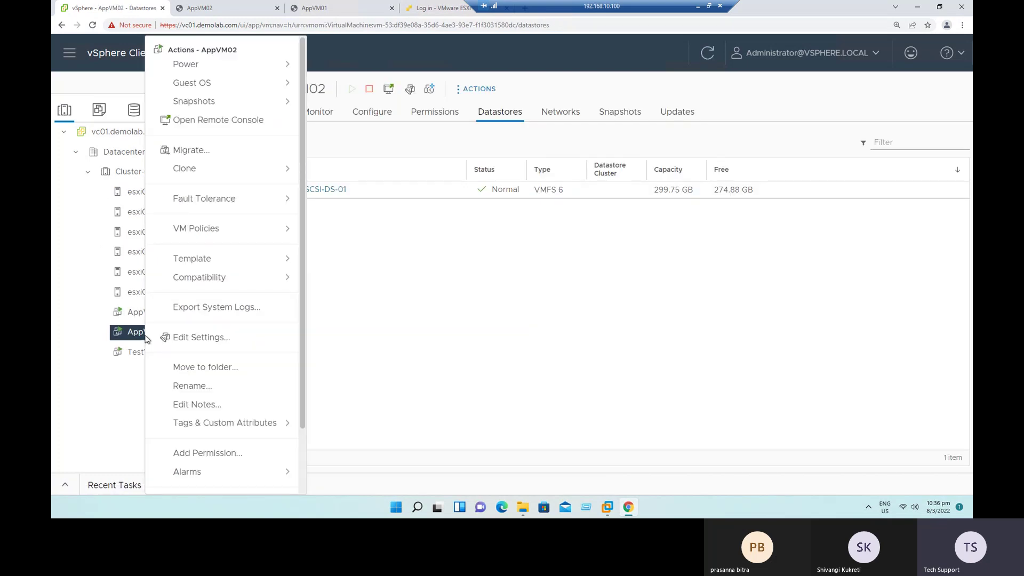
pyautogui.moveTo(240, 101)
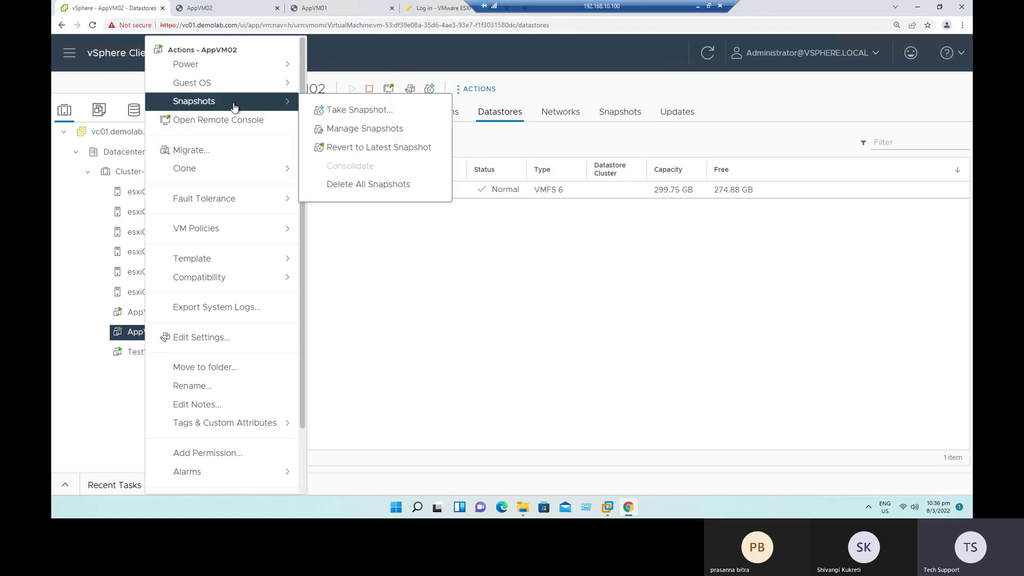
pyautogui.click(364, 128)
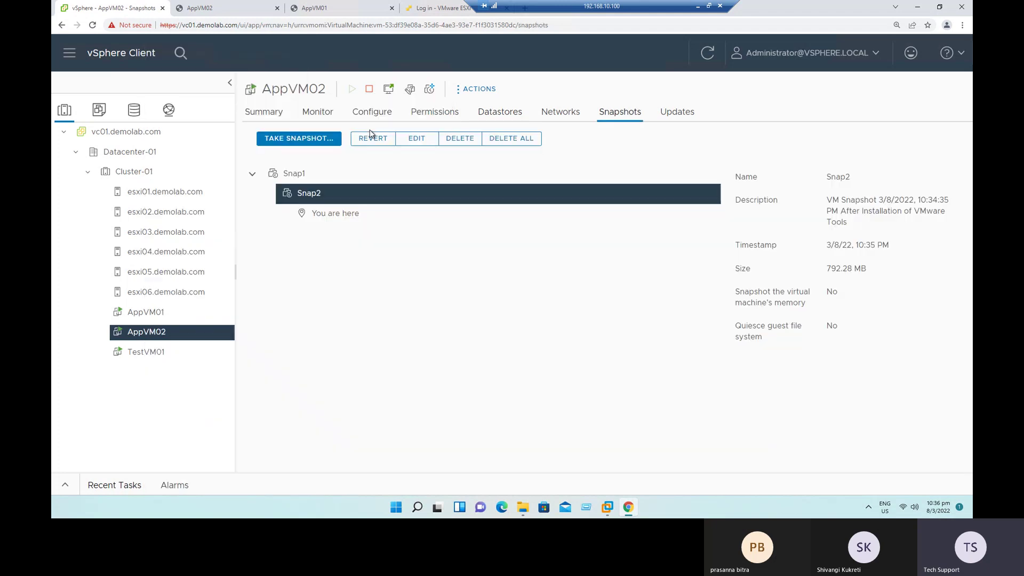
# Step: Compare the Snap1 and Snap2 descriptions, then switch to AppVM02's console tab
pyautogui.click(310, 176)
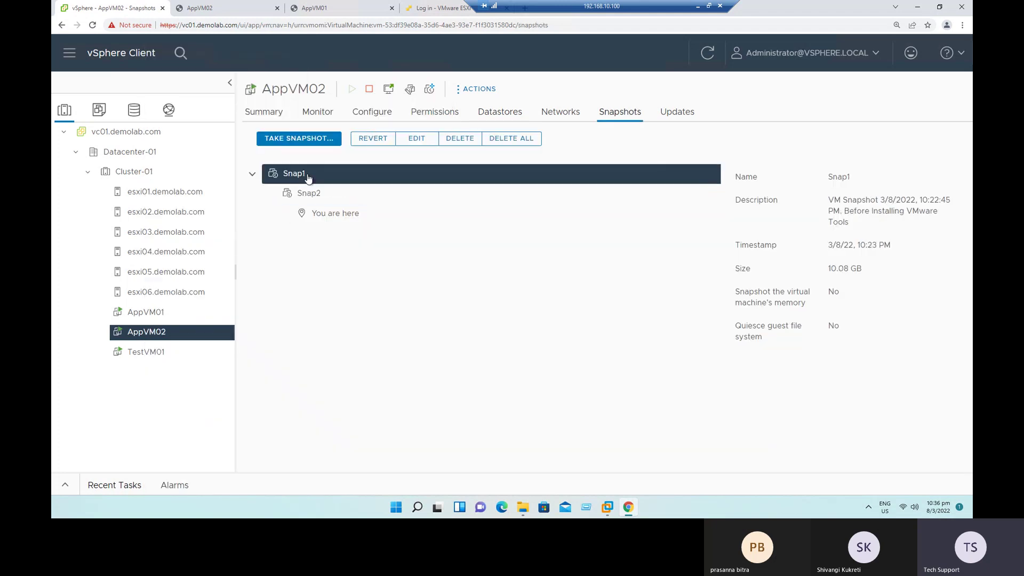
pyautogui.moveTo(848, 211); pyautogui.dragTo(928, 225)
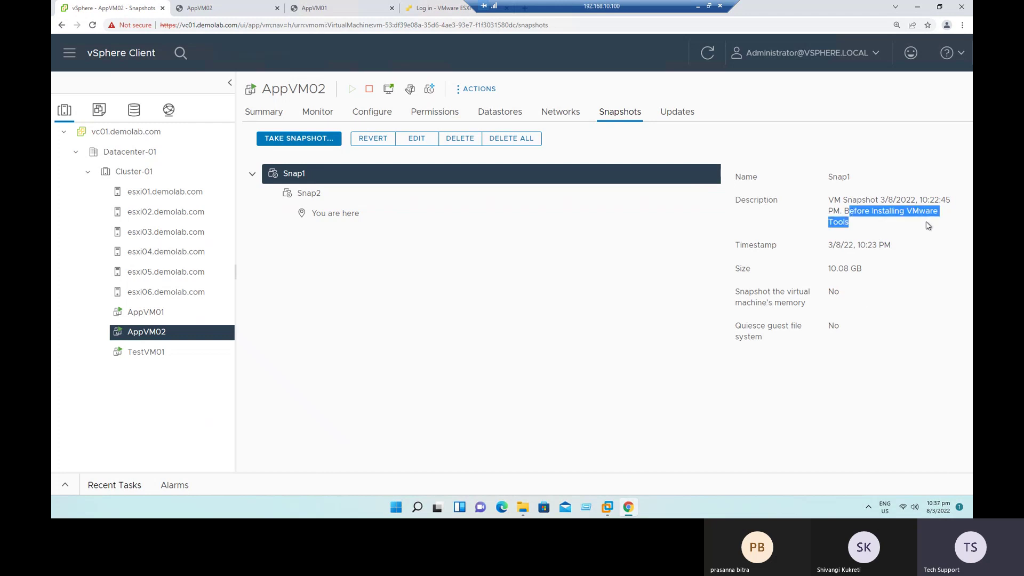
pyautogui.click(317, 197)
pyautogui.moveTo(847, 211); pyautogui.dragTo(918, 224)
pyautogui.click(431, 417)
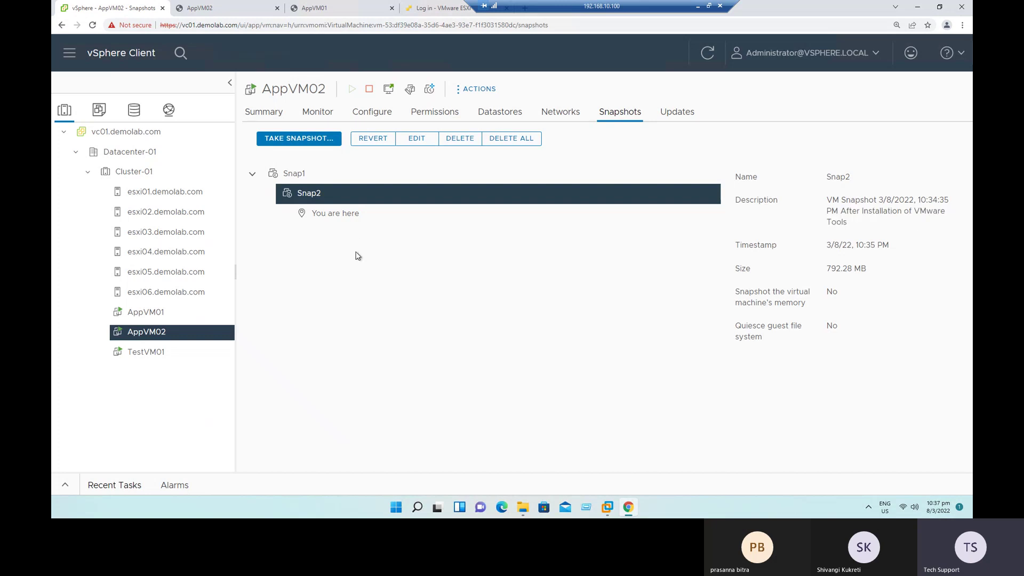
pyautogui.click(195, 8)
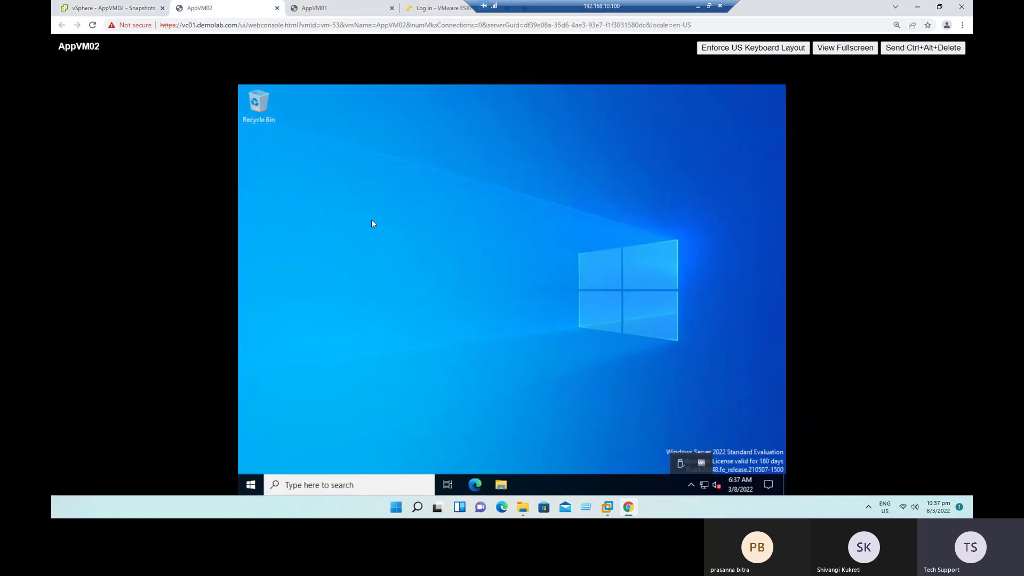
pyautogui.click(123, 9)
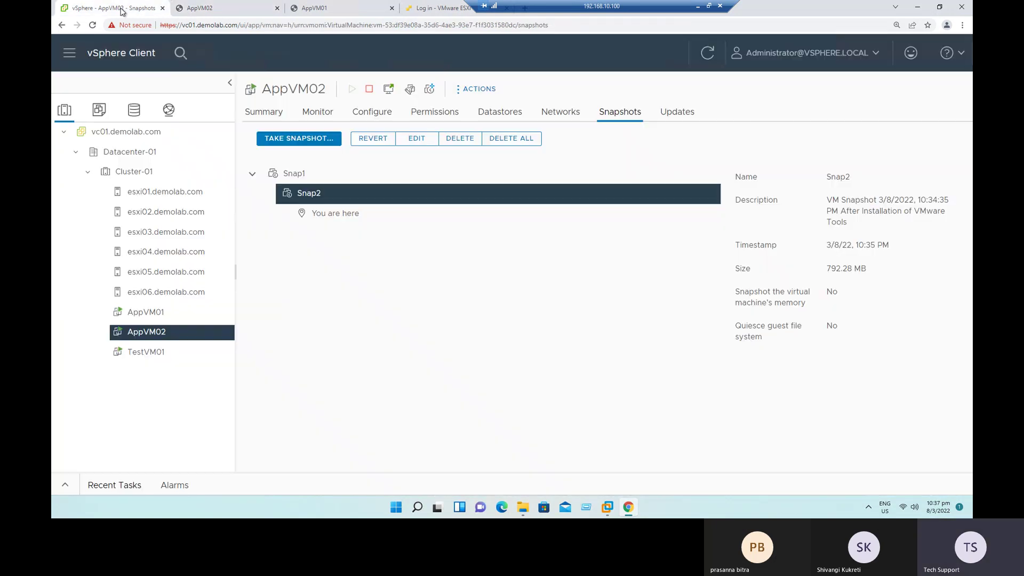
pyautogui.rightClick(150, 333)
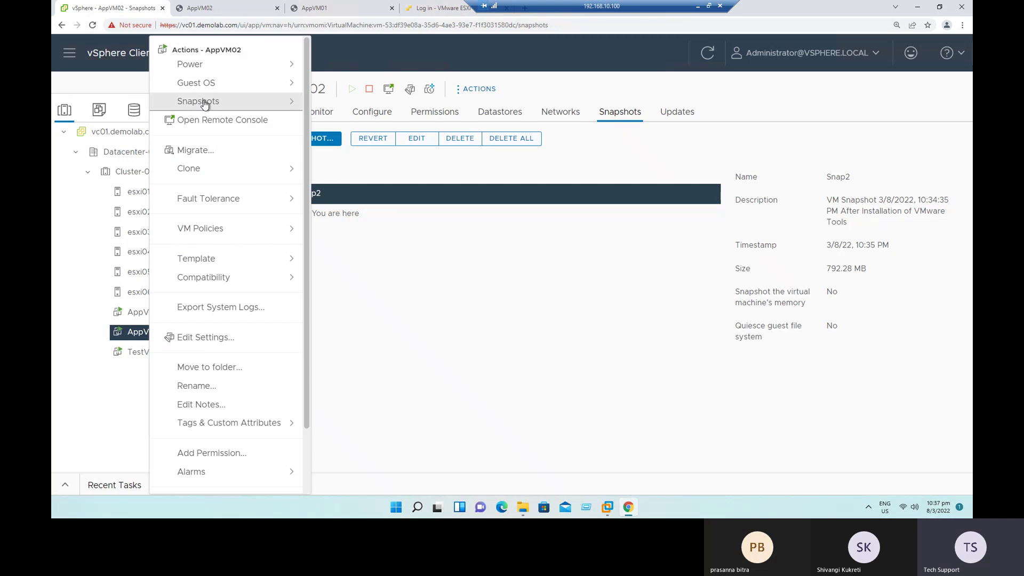
pyautogui.moveTo(201, 101)
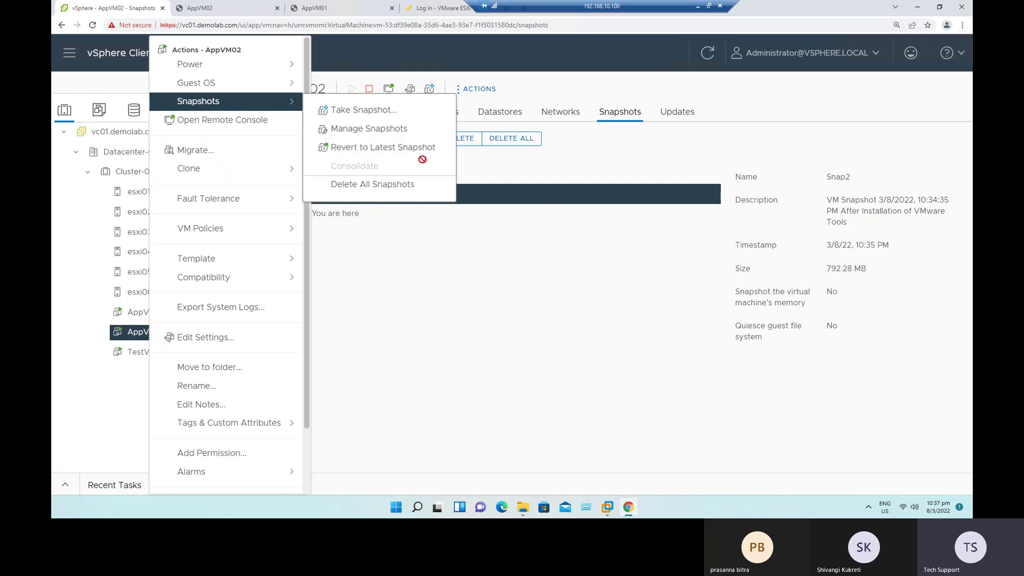
pyautogui.click(395, 129)
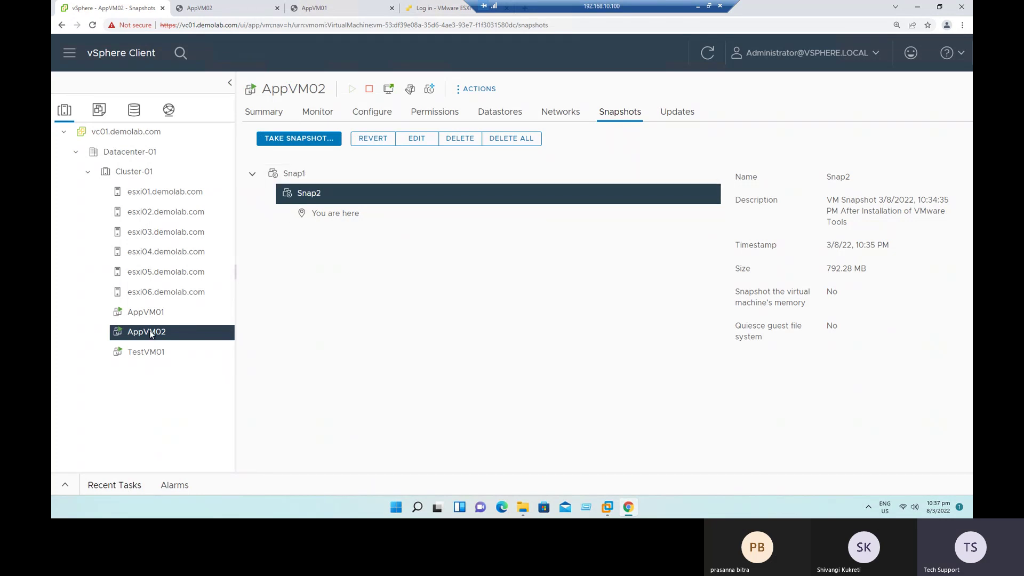
pyautogui.rightClick(148, 333)
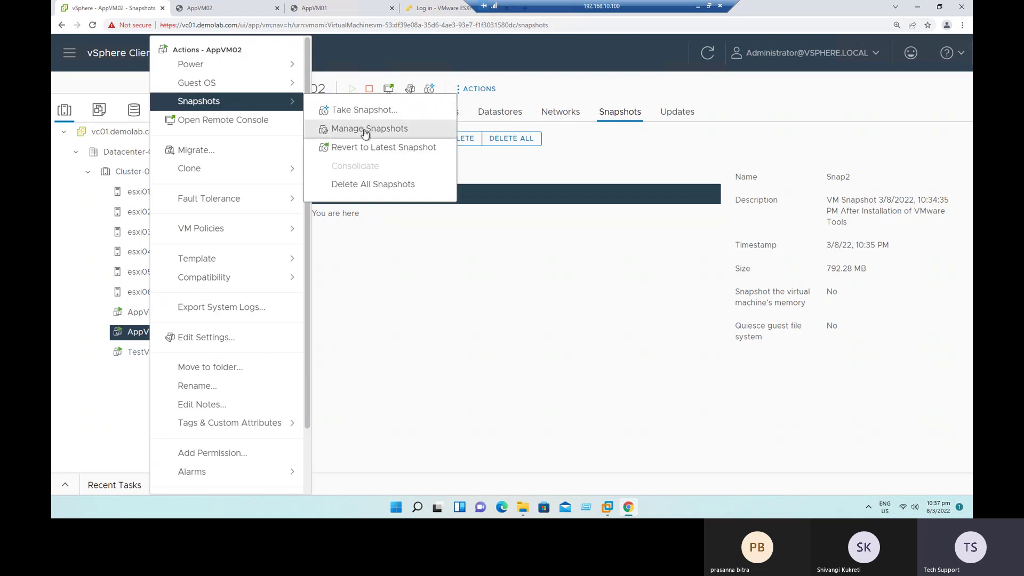
pyautogui.click(571, 286)
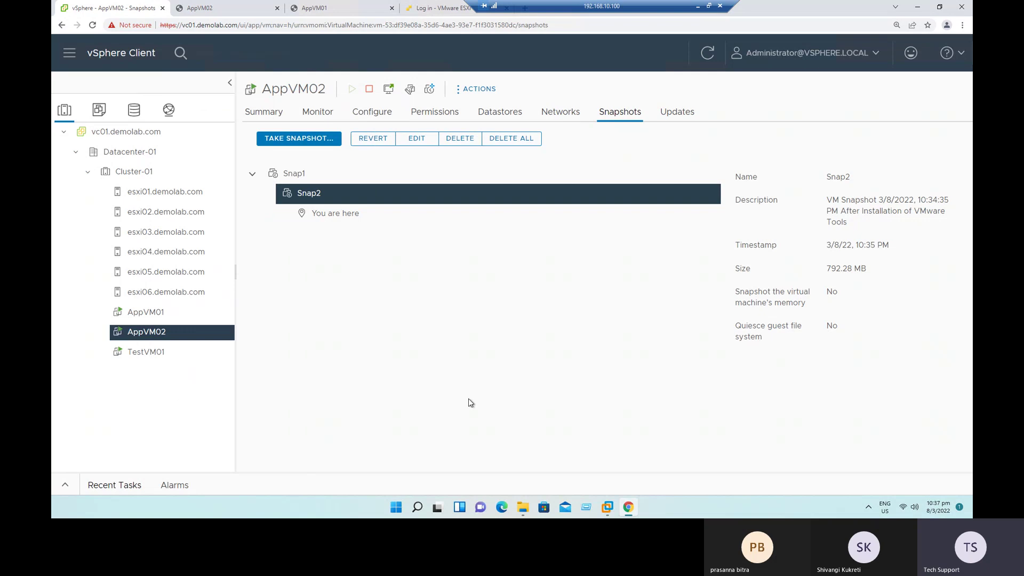
# Step: Select Snap1 in the snapshot tree and highlight its pre-Tools description
pyautogui.click(297, 180)
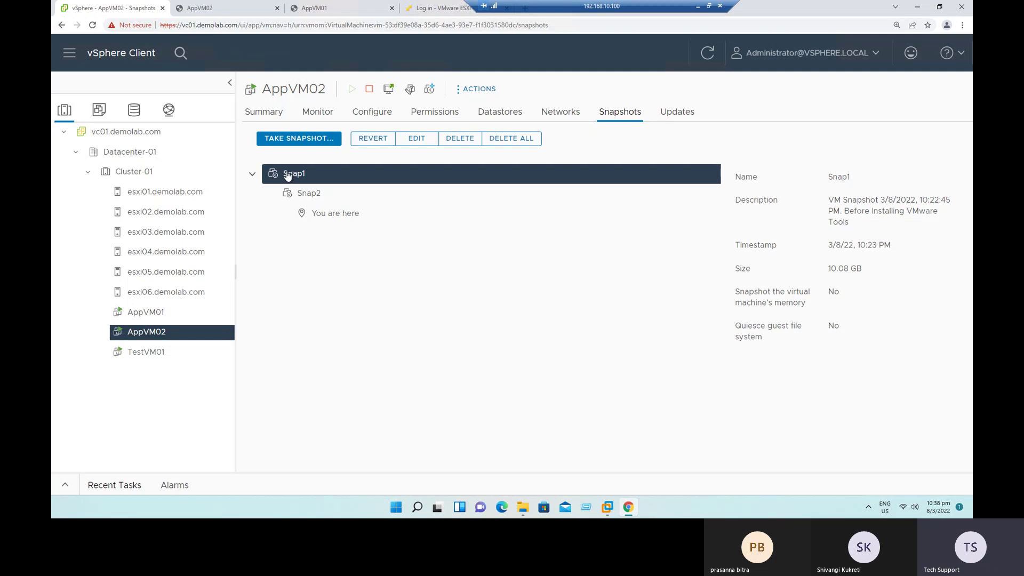
pyautogui.moveTo(843, 202); pyautogui.dragTo(906, 227)
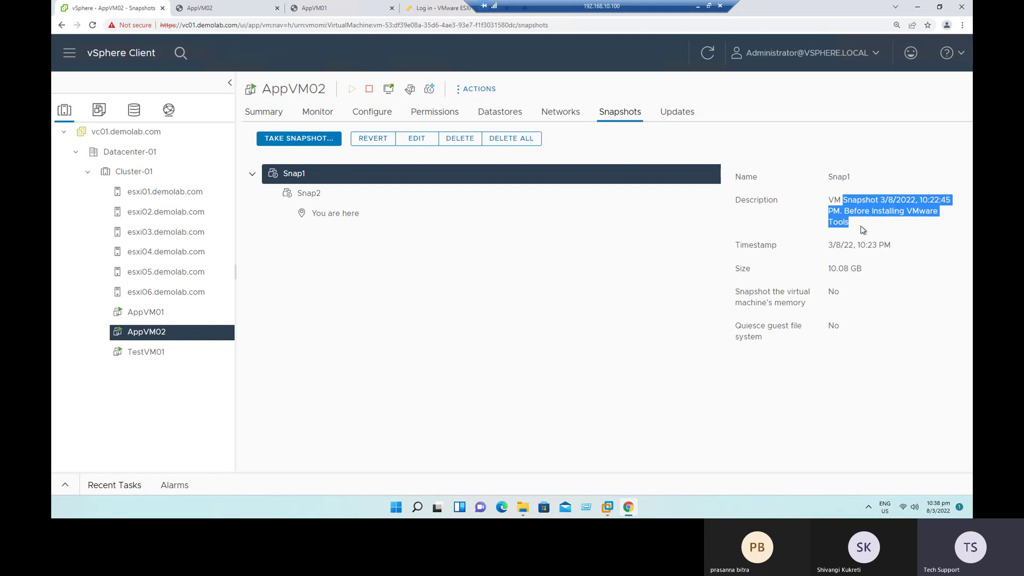
# Step: Revert AppVM02 to Snap1 with the Suspend option left unchecked
pyautogui.click(371, 139)
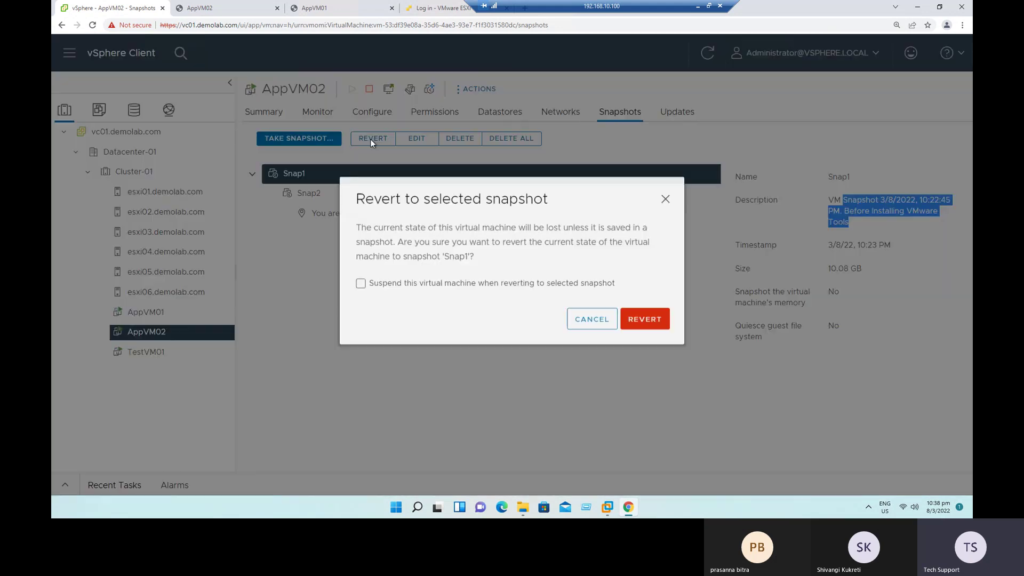
pyautogui.moveTo(365, 204); pyautogui.dragTo(543, 206)
pyautogui.moveTo(398, 292); pyautogui.dragTo(622, 294)
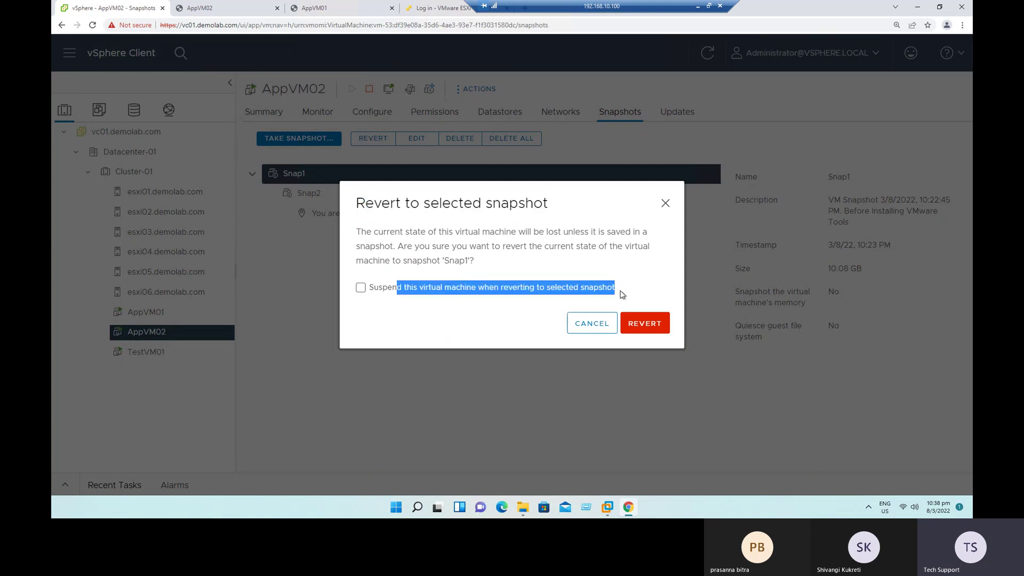
pyautogui.click(382, 288)
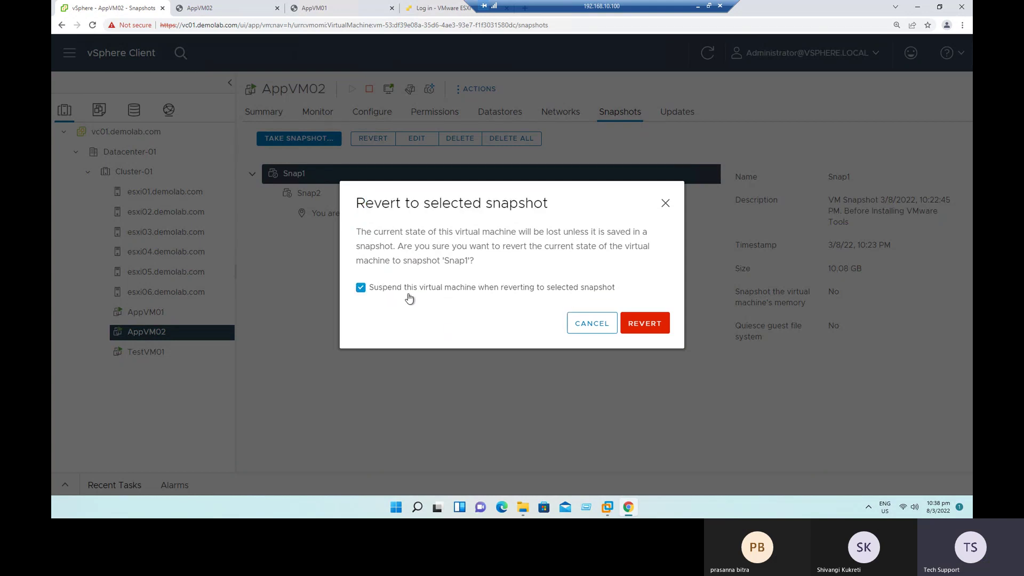
pyautogui.click(366, 291)
pyautogui.click(646, 324)
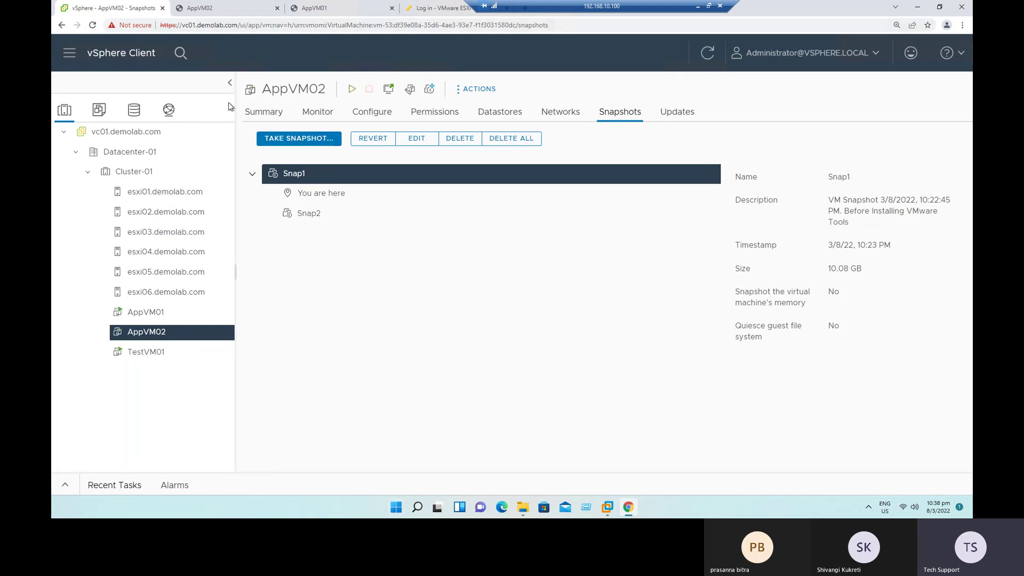
pyautogui.click(312, 113)
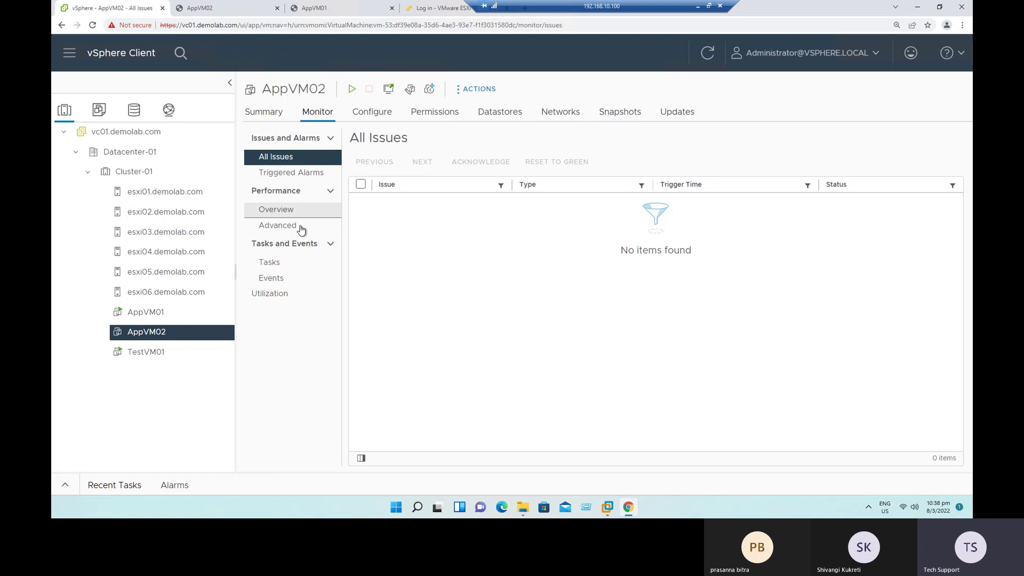
# Step: Verify in Monitor > Tasks that the Revert snapshot to Snap1 task completed, then view the Summary
pyautogui.click(278, 265)
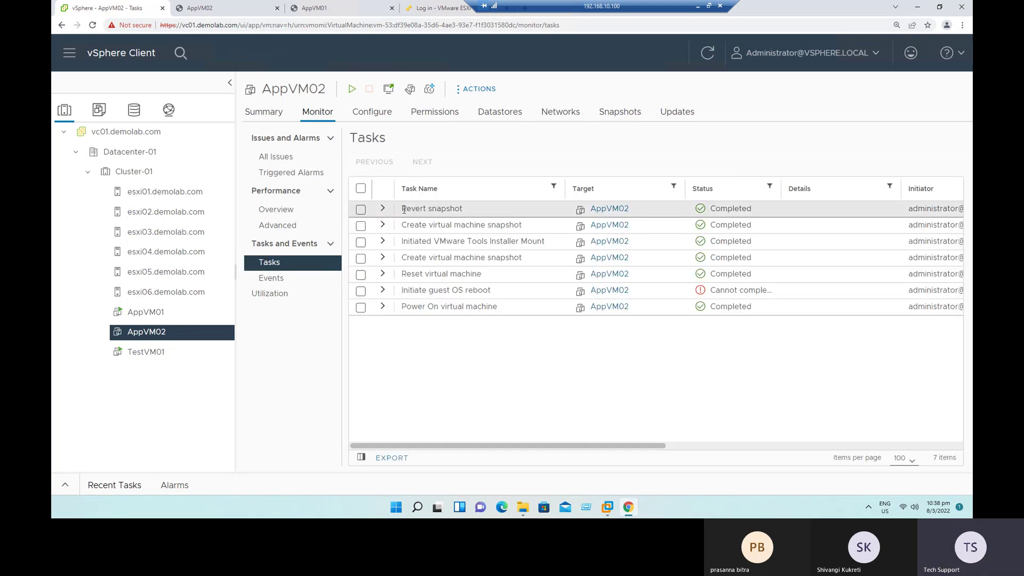
pyautogui.click(383, 209)
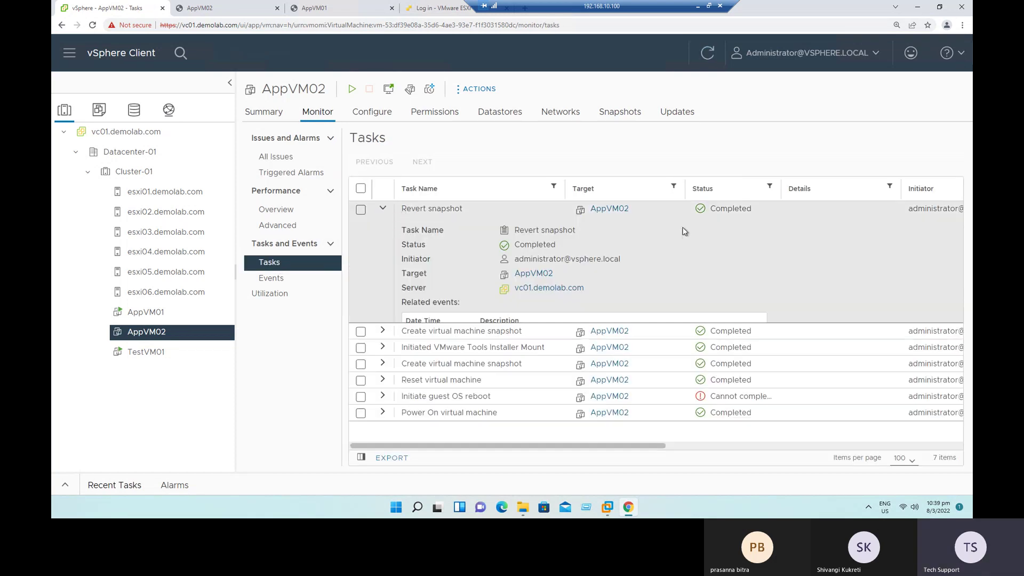
pyautogui.doubleClick(712, 208)
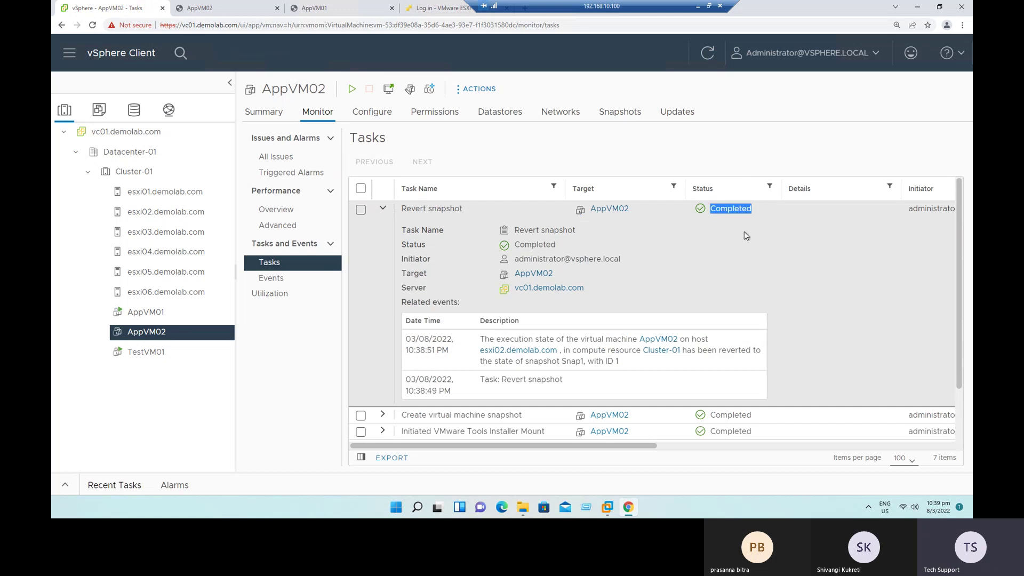
pyautogui.moveTo(496, 340); pyautogui.dragTo(652, 368)
pyautogui.click(641, 379)
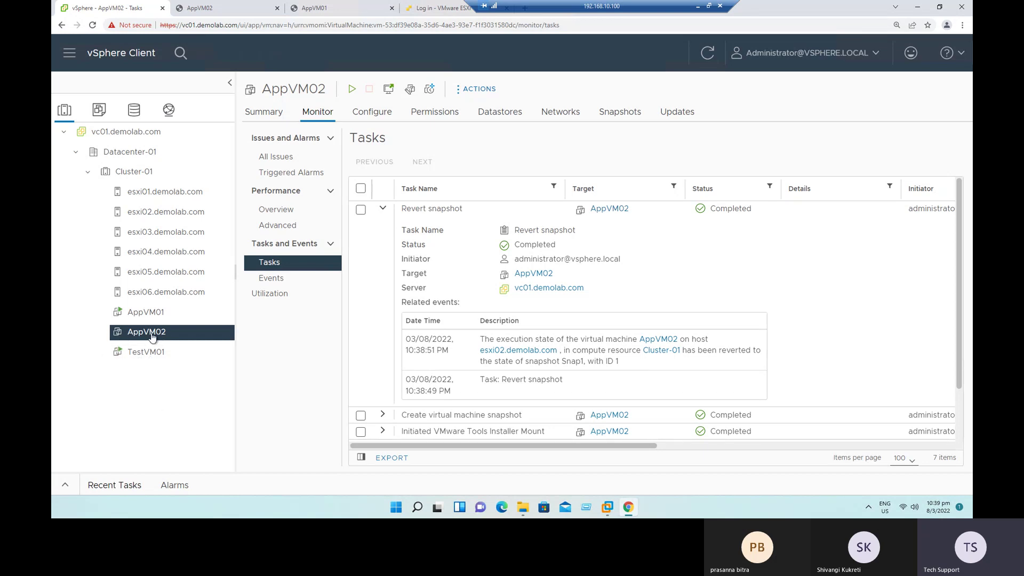
pyautogui.click(264, 112)
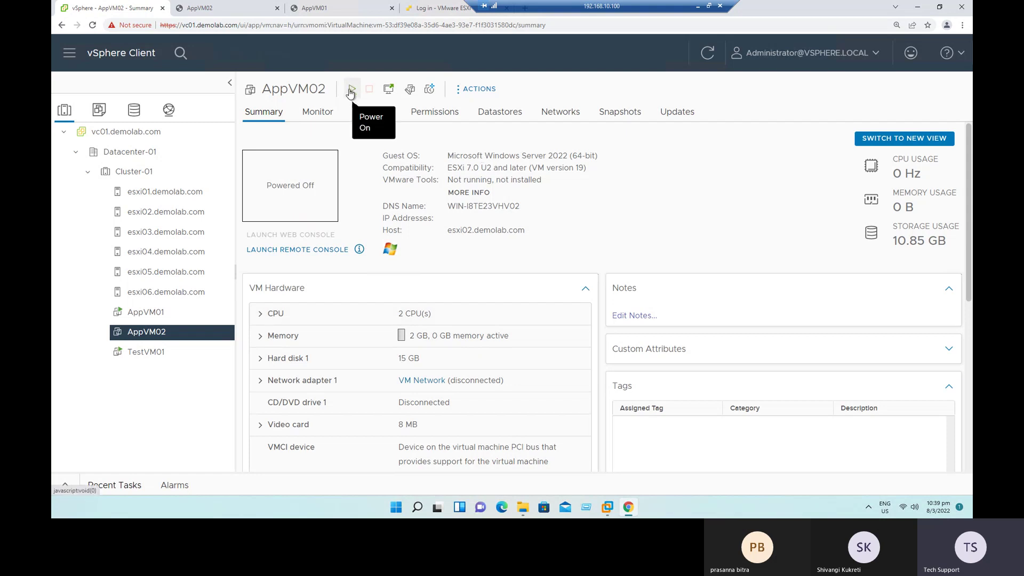
# Step: Note AppVM02 is Powered Off without Tools, power it on and watch the console boot
pyautogui.moveTo(268, 185); pyautogui.dragTo(319, 194)
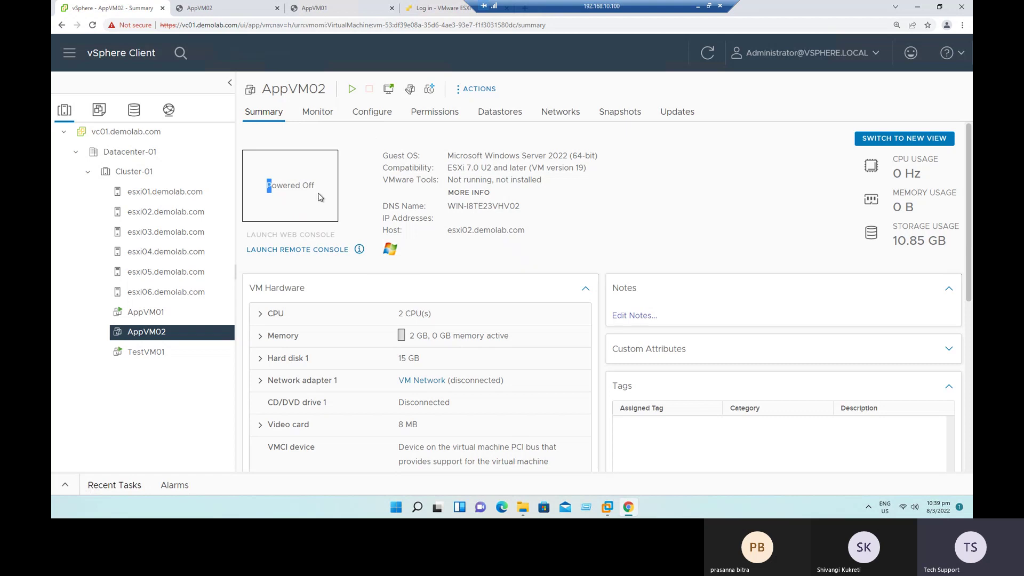
pyautogui.click(643, 231)
pyautogui.moveTo(451, 180); pyautogui.dragTo(536, 184)
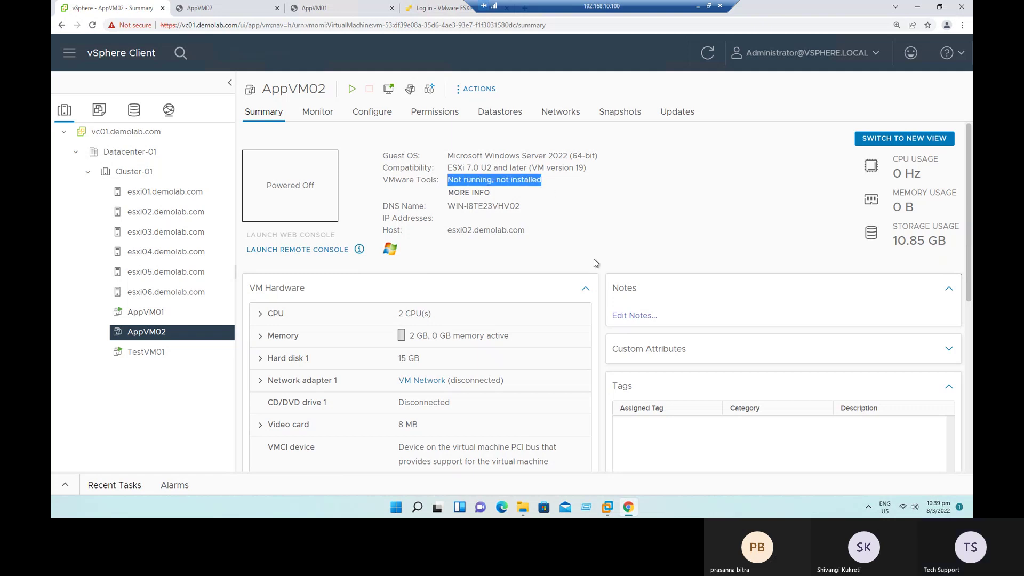
pyautogui.click(352, 91)
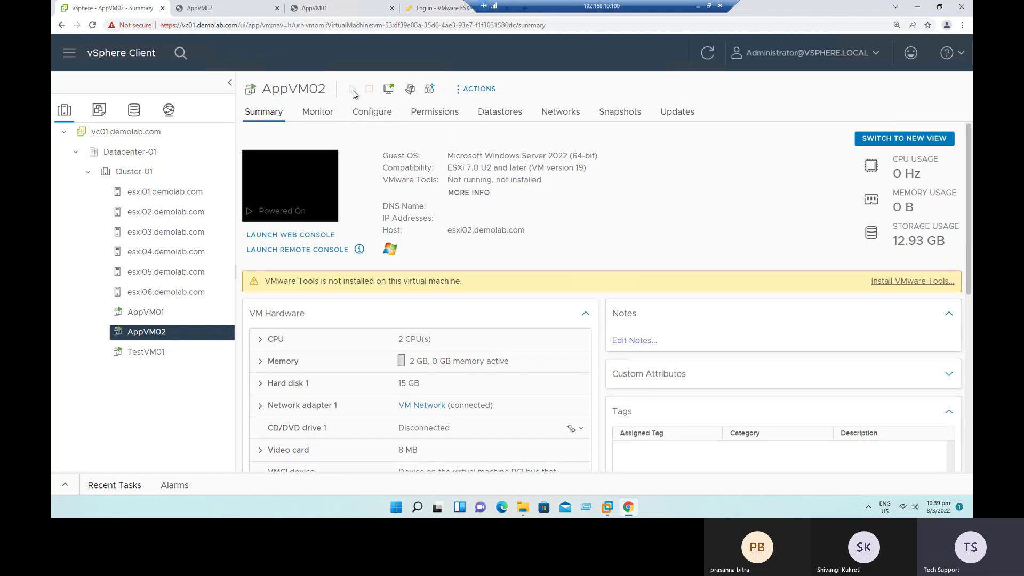
pyautogui.click(216, 8)
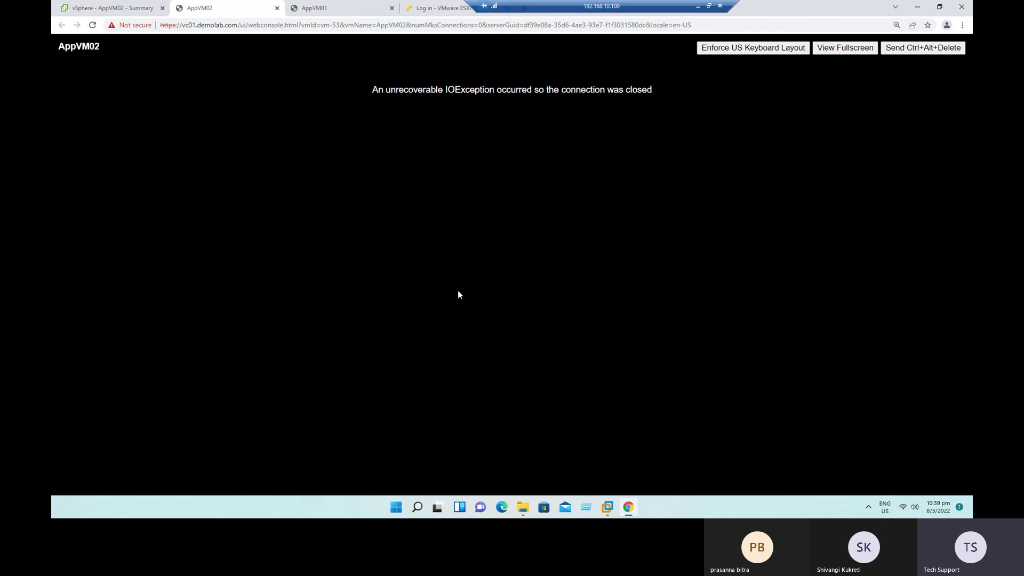
pyautogui.click(92, 25)
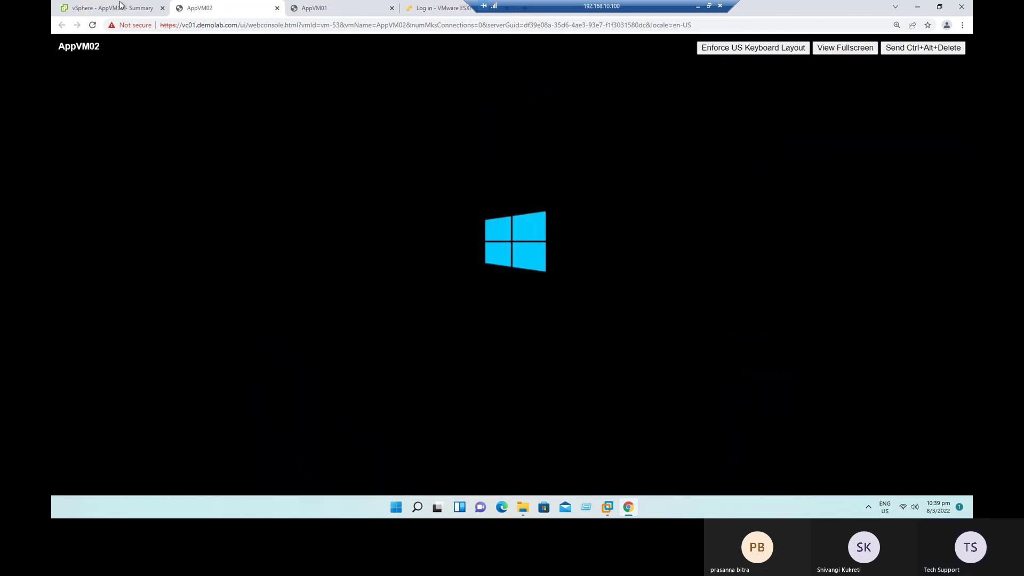
# Step: Recheck the VMware Tools status on the summary and reopen AppVM02's snapshot tree
pyautogui.hotkey('ctrl', 'shift', 'Tab')
pyautogui.moveTo(449, 180); pyautogui.dragTo(539, 180)
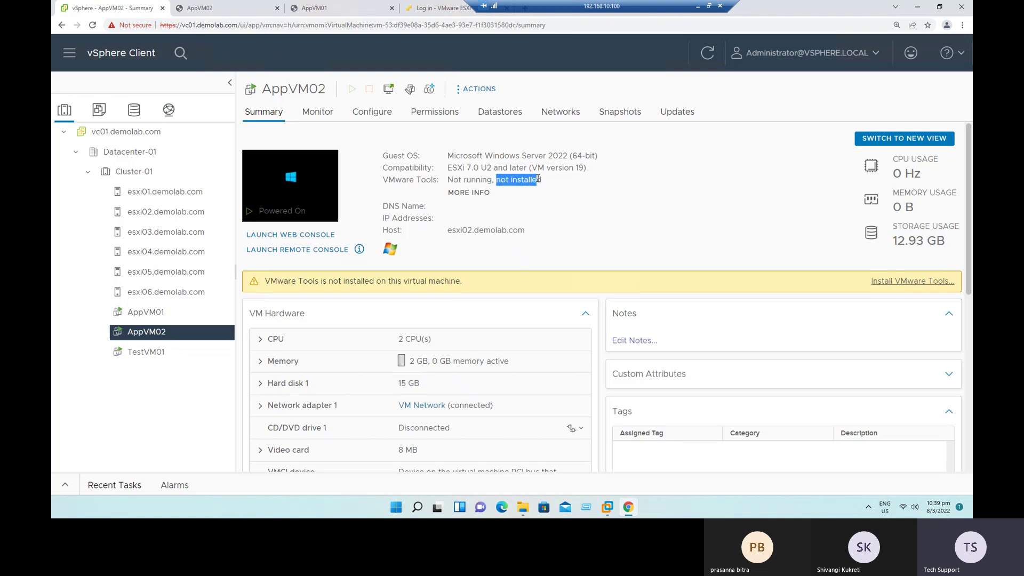
pyautogui.click(620, 205)
pyautogui.rightClick(161, 339)
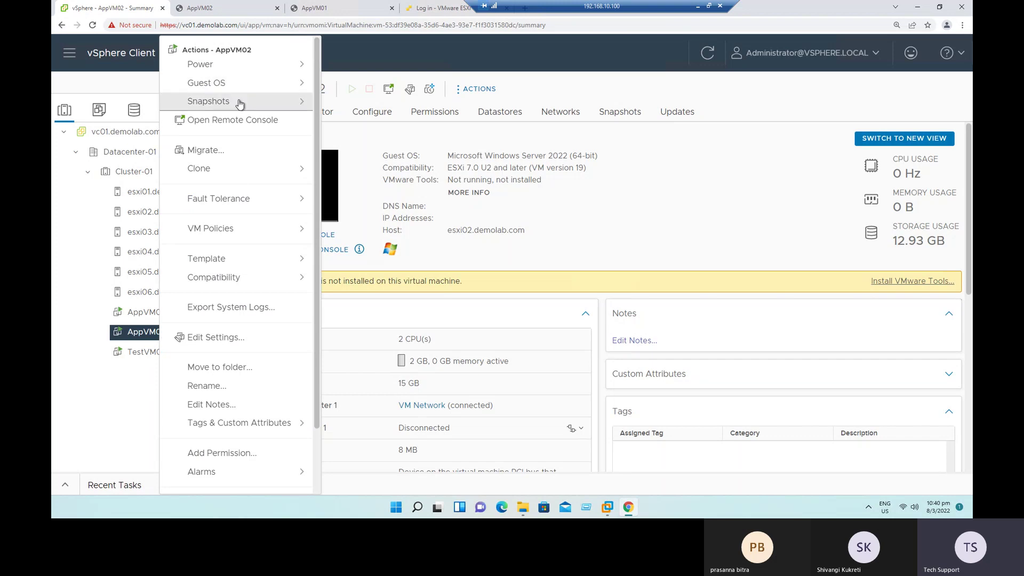
pyautogui.moveTo(256, 101)
pyautogui.click(400, 128)
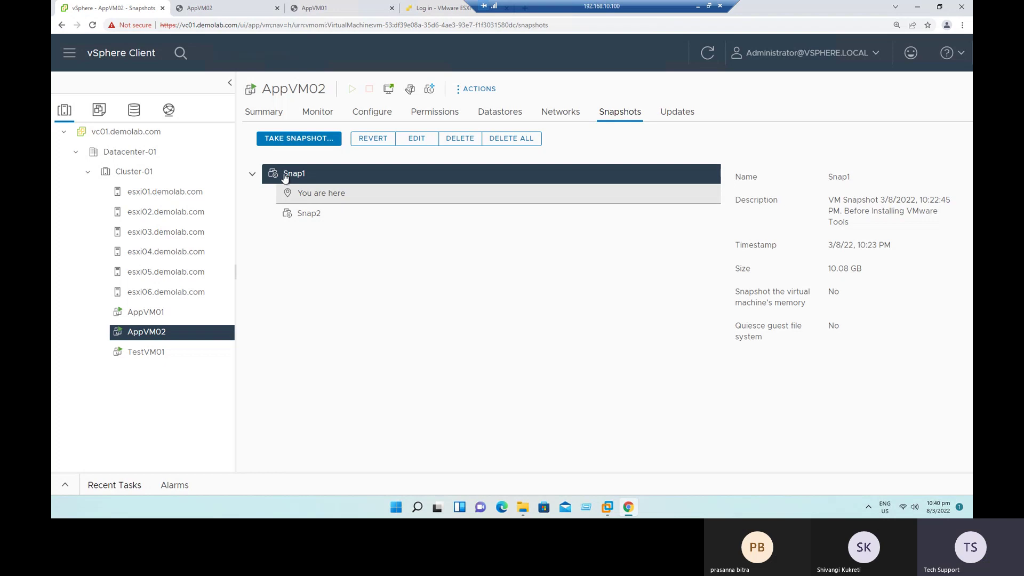
# Step: Sign in to the Windows guest with the administrator password after Ctrl+Alt+Delete
pyautogui.click(227, 7)
pyautogui.click(923, 47)
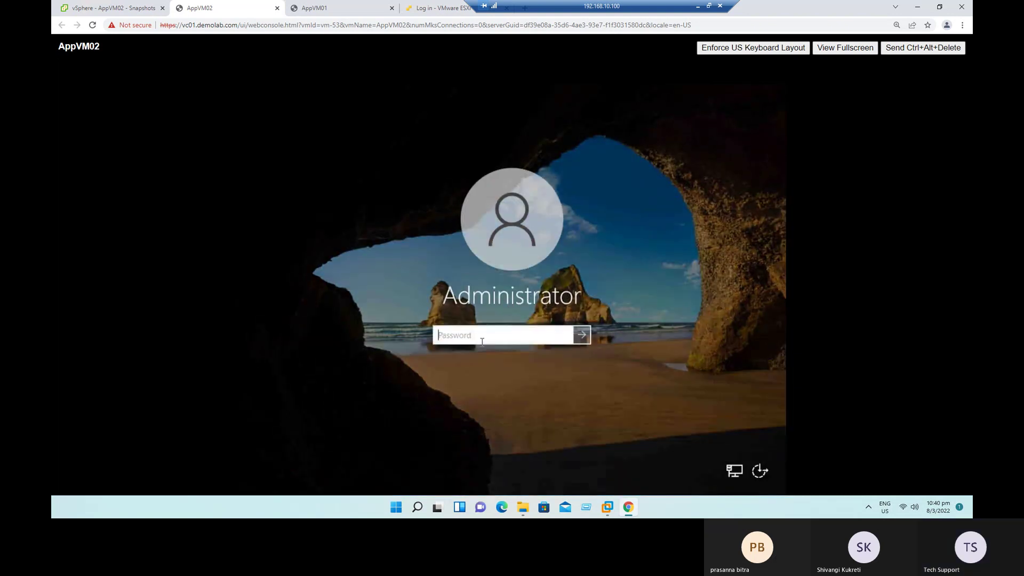
pyautogui.write('••••••••••')
pyautogui.press('Return')
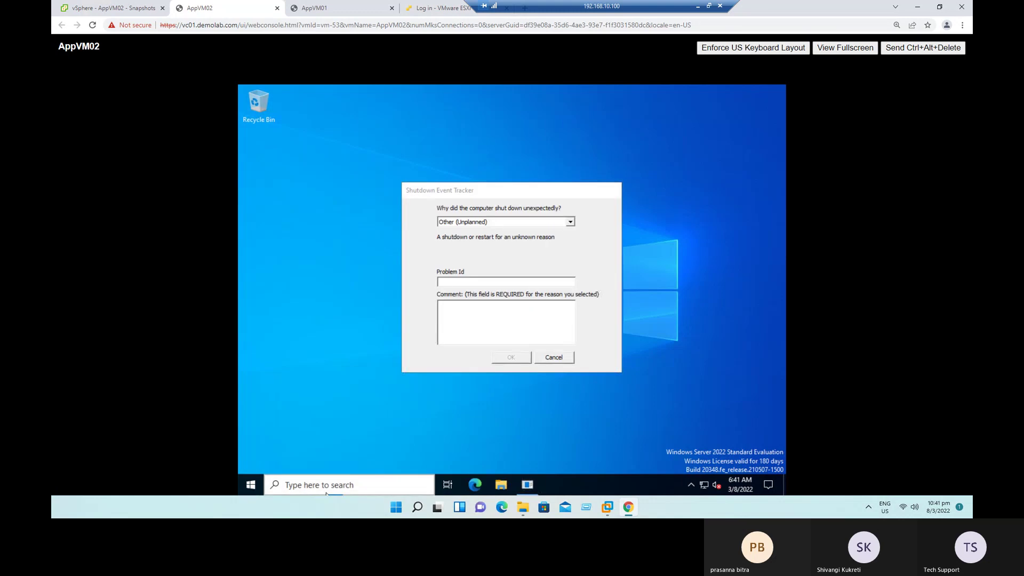
# Step: Run appwiz.cpl from File Explorer's address bar to list installed programs
pyautogui.click(251, 484)
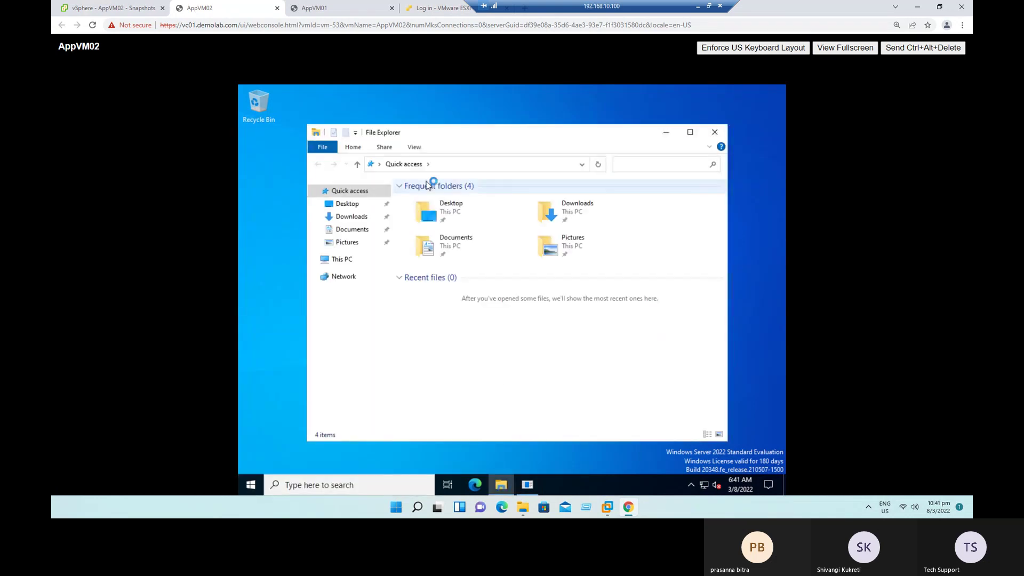
pyautogui.click(447, 167)
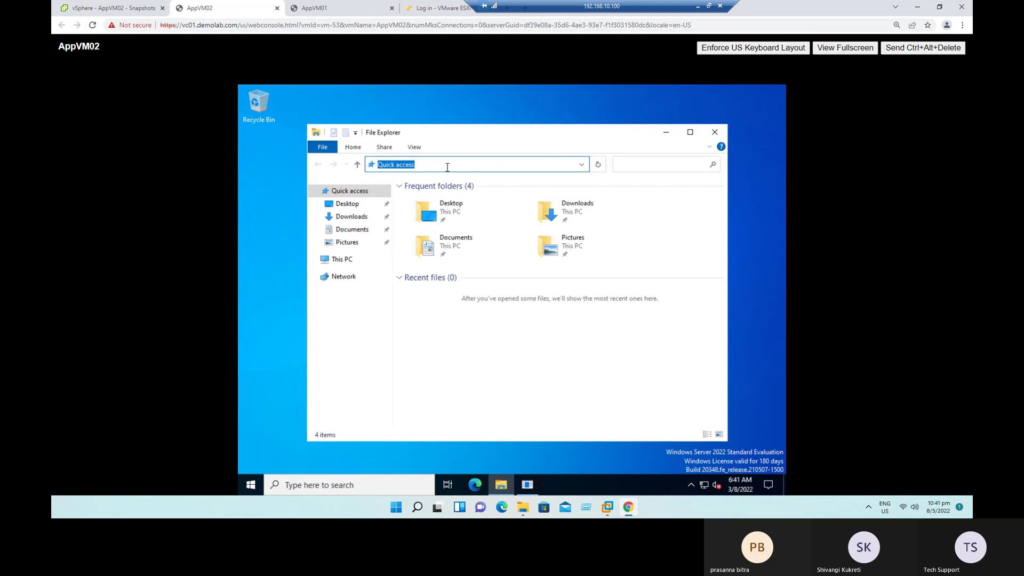
pyautogui.write('appwiz.cpl')
pyautogui.press('Return')
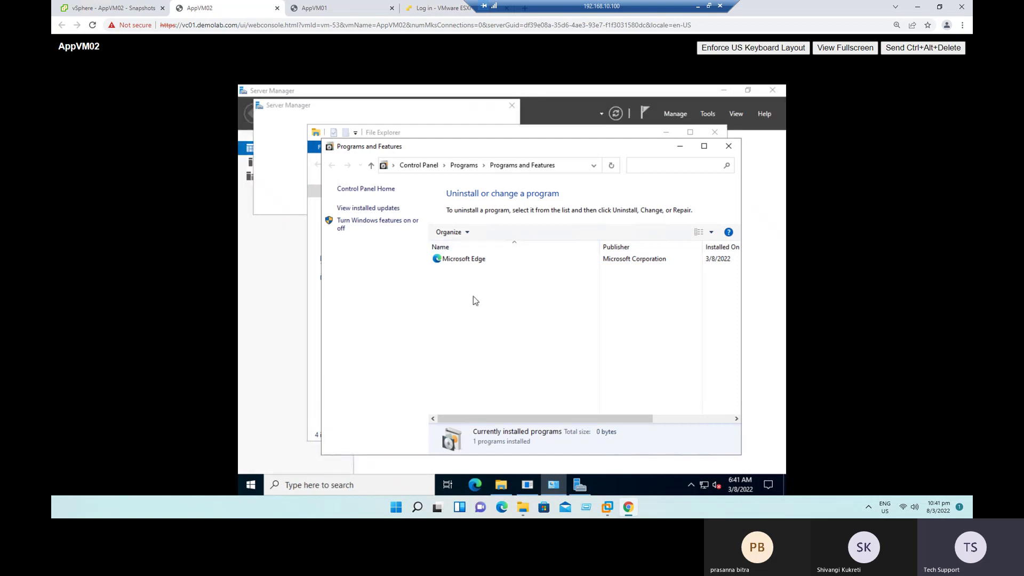
# Step: Confirm AppVM02's summary shows VMware Tools not running, not installed
pyautogui.click(130, 11)
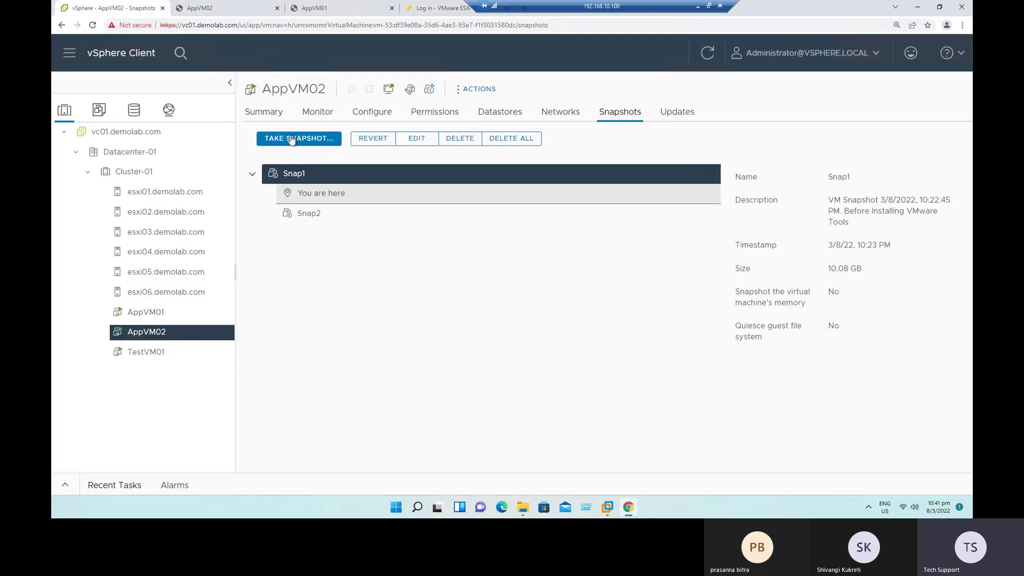
pyautogui.click(270, 116)
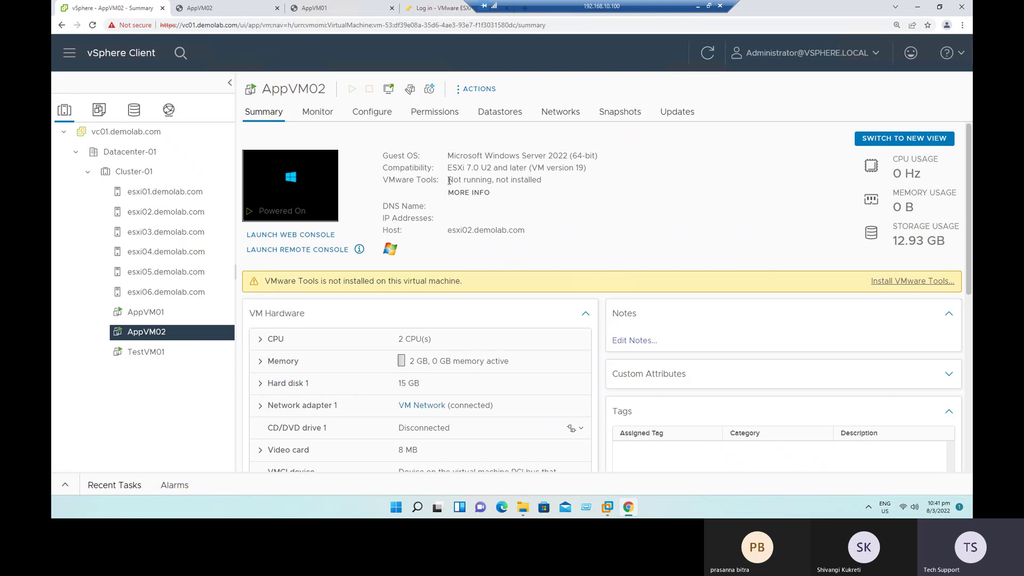
pyautogui.moveTo(448, 180); pyautogui.dragTo(541, 184)
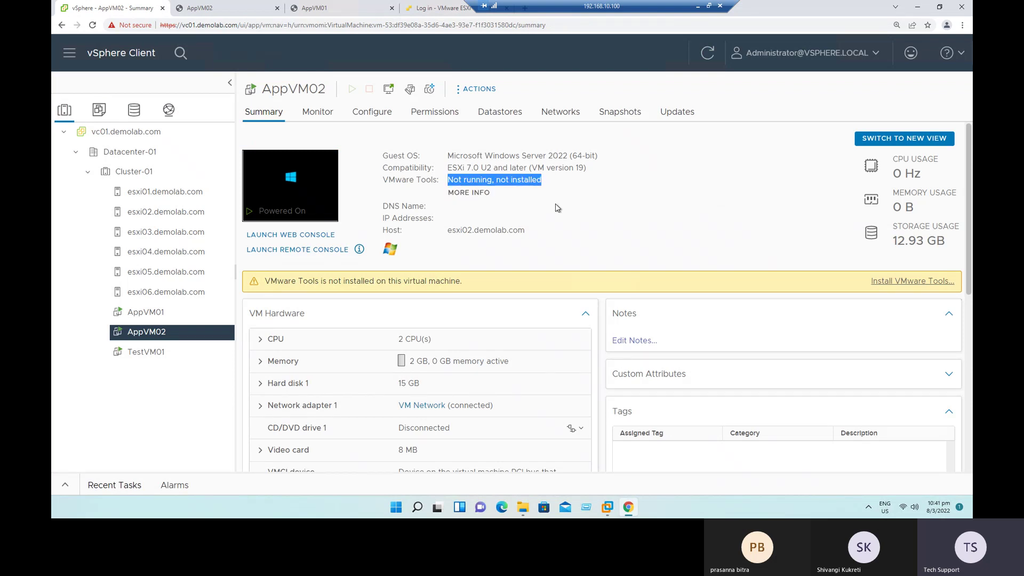
# Step: Open the snapshot manager and view Snap2's 'After Installation of VMware Tools' details
pyautogui.rightClick(161, 338)
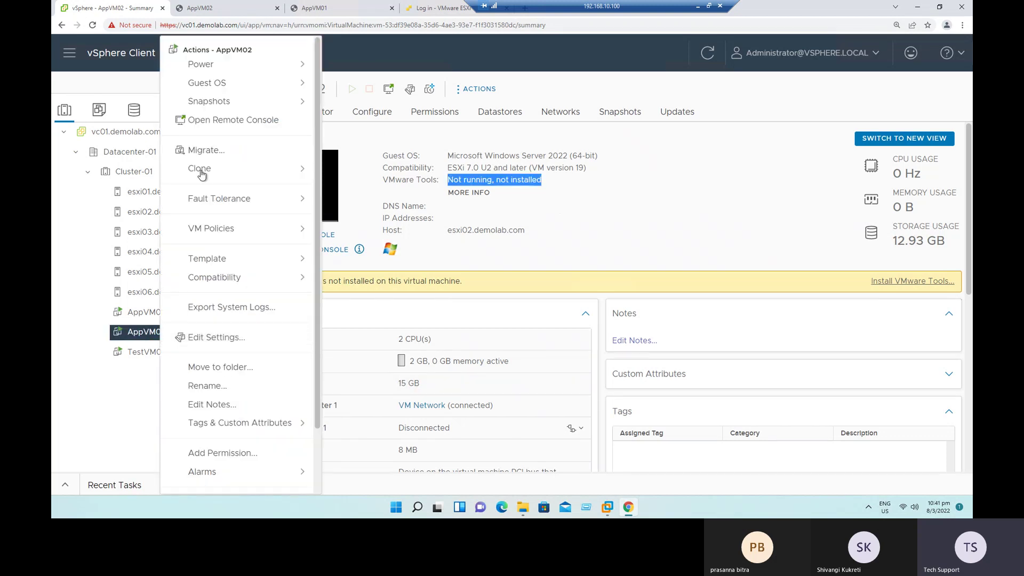
pyautogui.moveTo(228, 106)
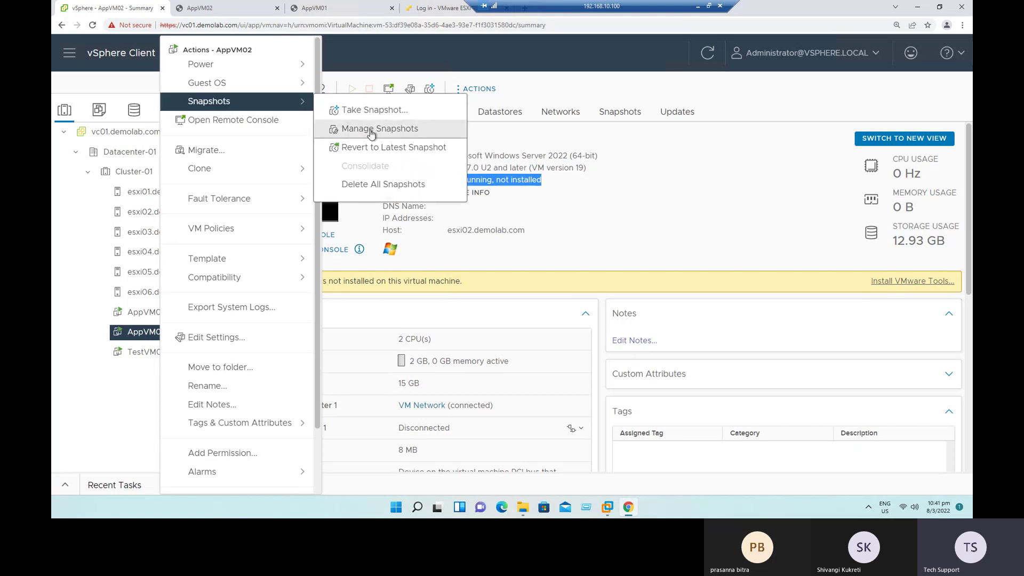
pyautogui.click(369, 130)
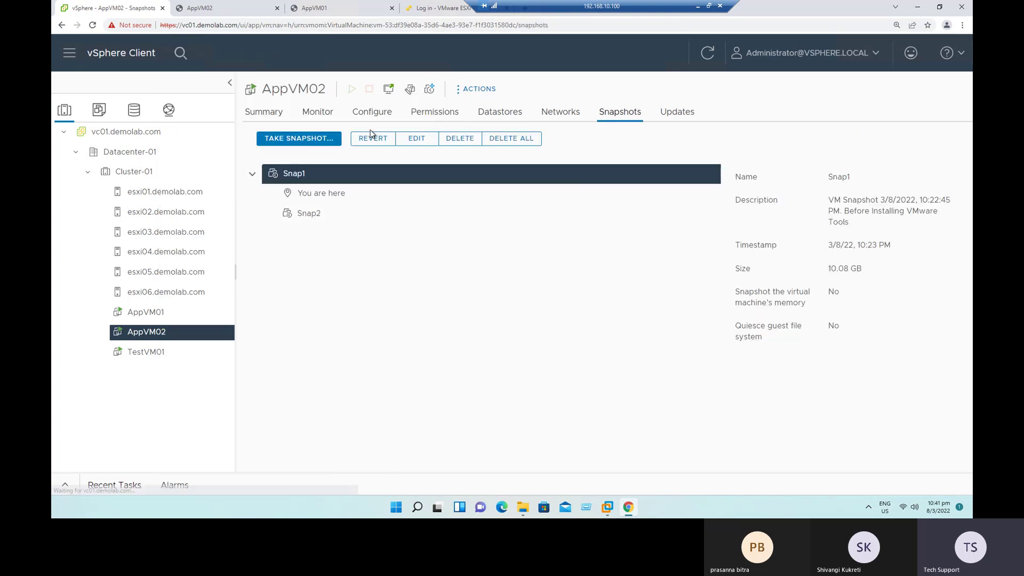
pyautogui.click(305, 216)
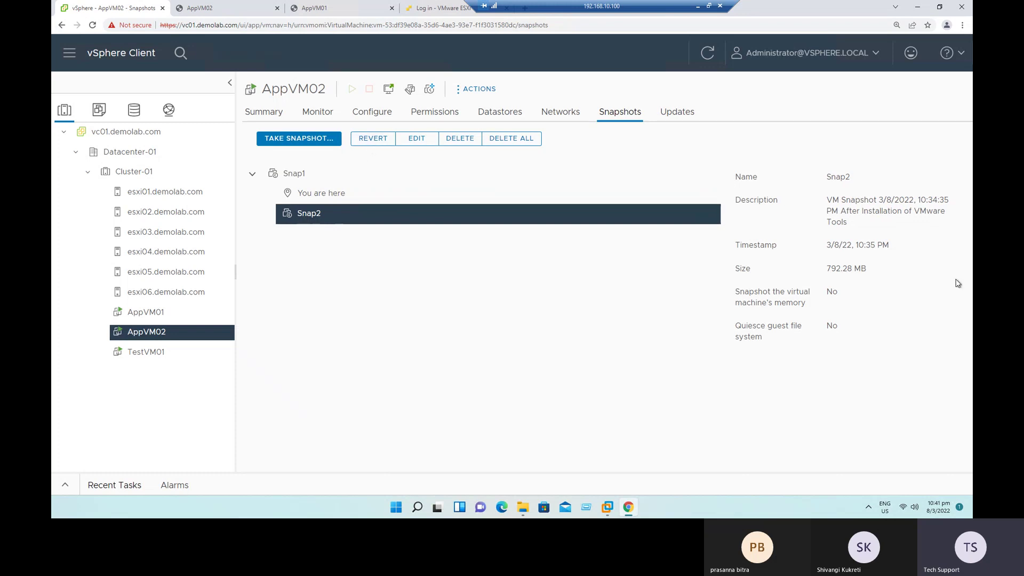
pyautogui.moveTo(843, 211); pyautogui.dragTo(882, 224)
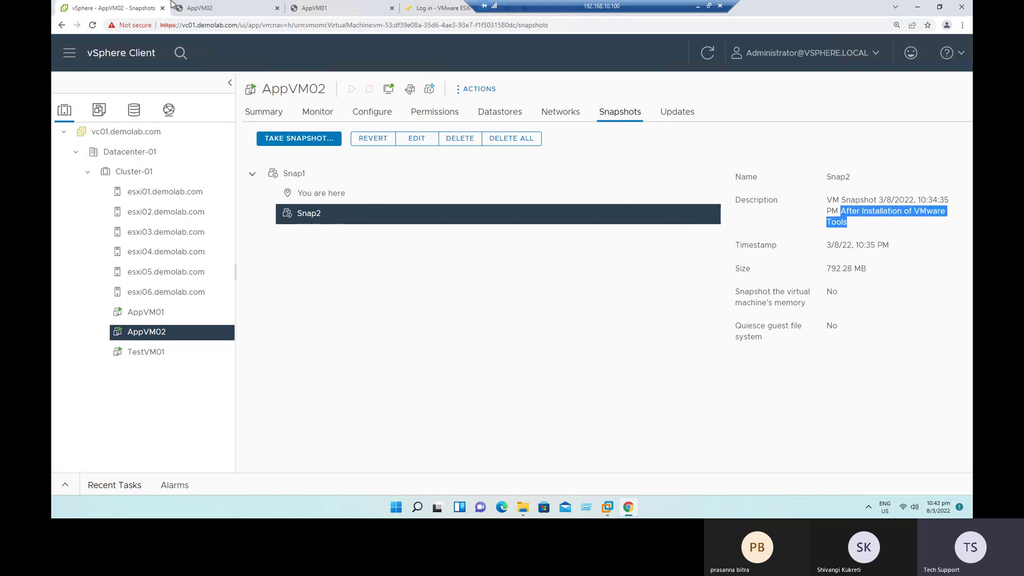
pyautogui.click(230, 10)
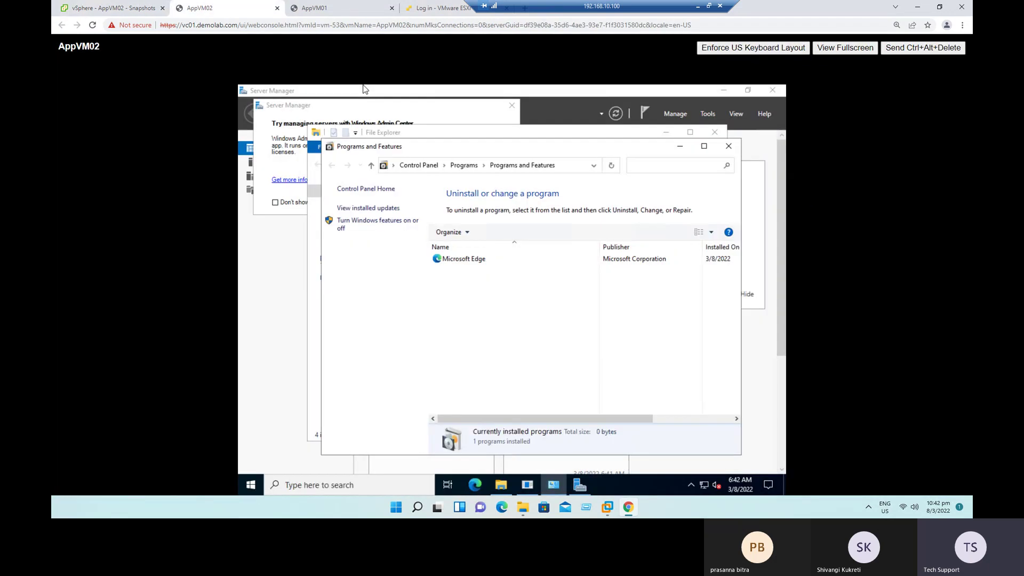
pyautogui.click(501, 486)
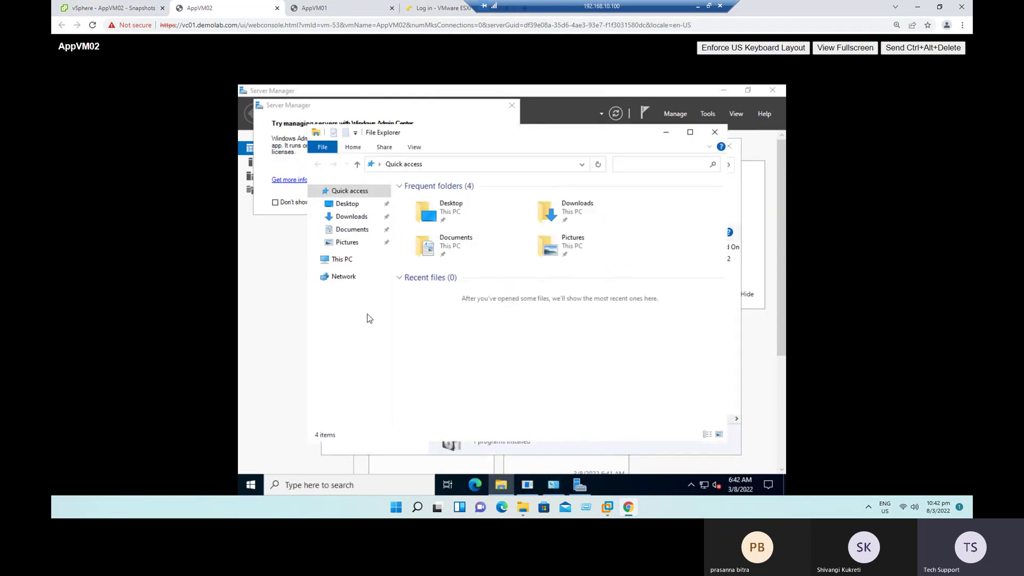
pyautogui.click(328, 261)
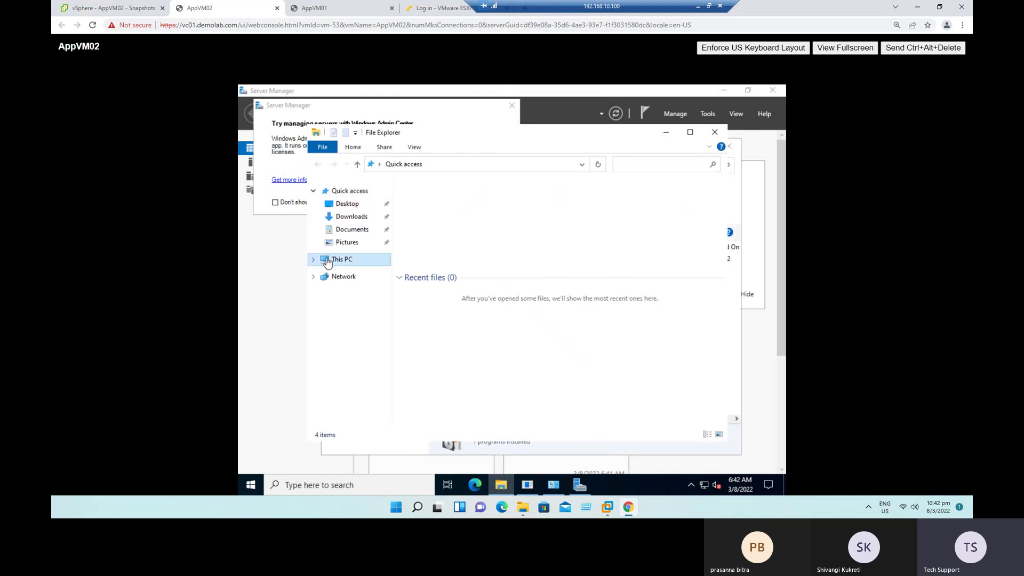
pyautogui.doubleClick(457, 344)
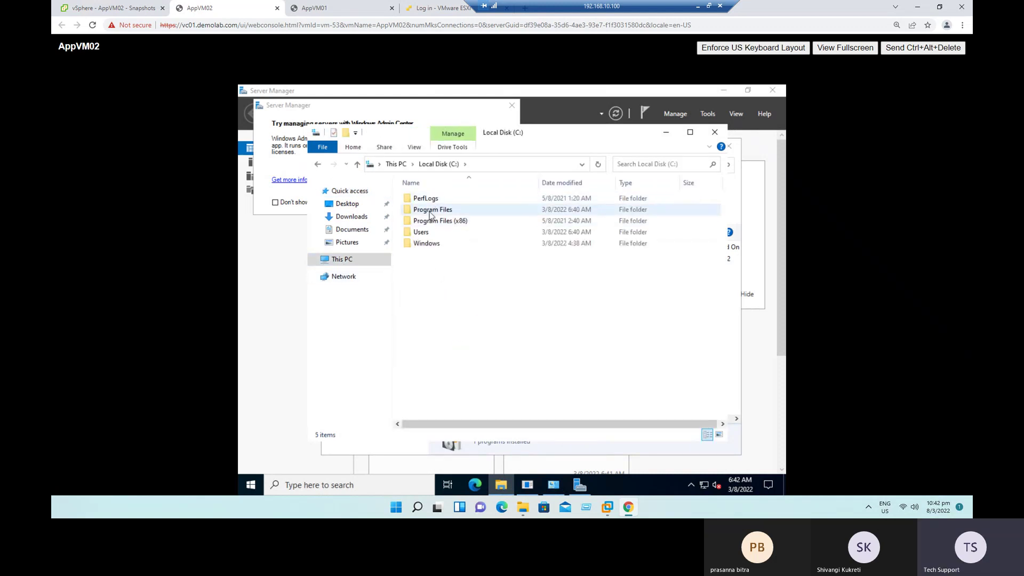
pyautogui.click(143, 10)
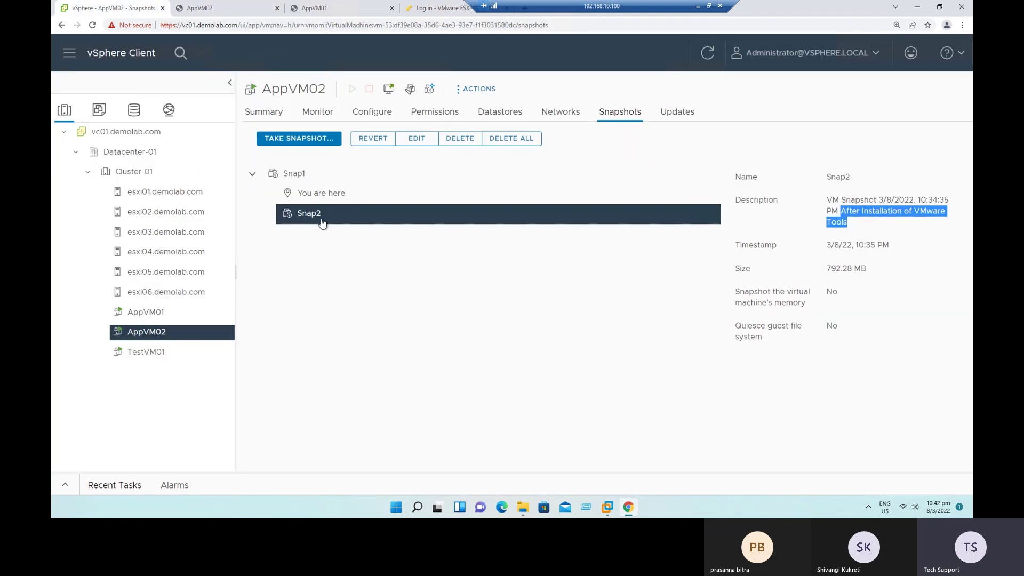
pyautogui.click(856, 225)
pyautogui.moveTo(849, 212); pyautogui.dragTo(864, 228)
# Step: Revert AppVM02 to Snap2 and bring up its recent tasks list
pyautogui.click(376, 140)
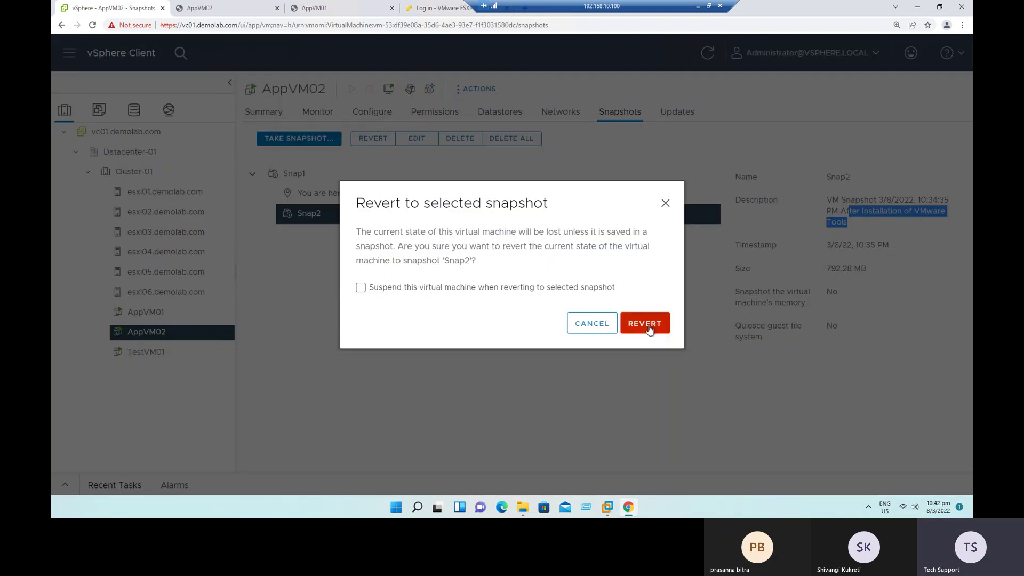
pyautogui.click(650, 330)
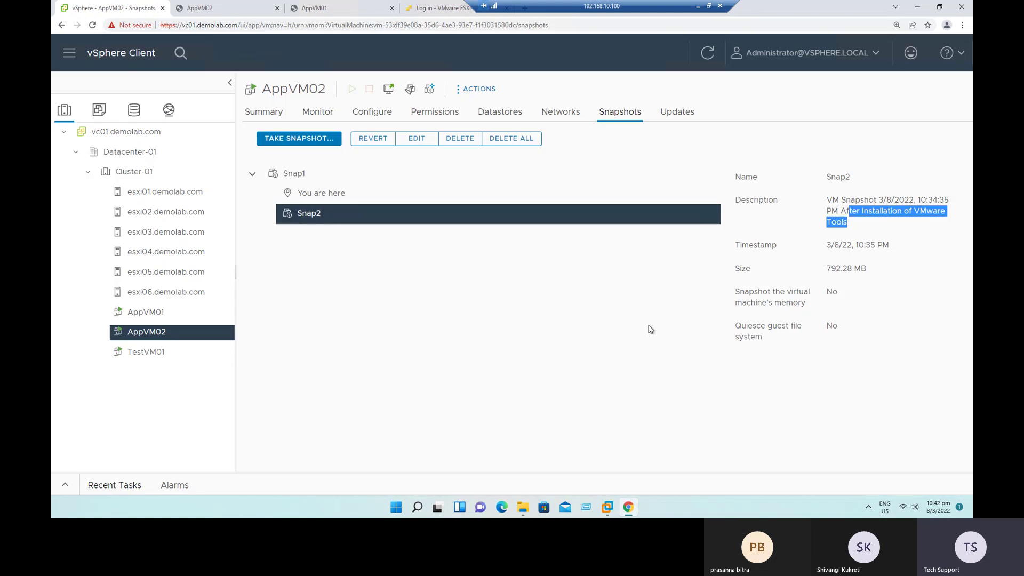
pyautogui.click(317, 115)
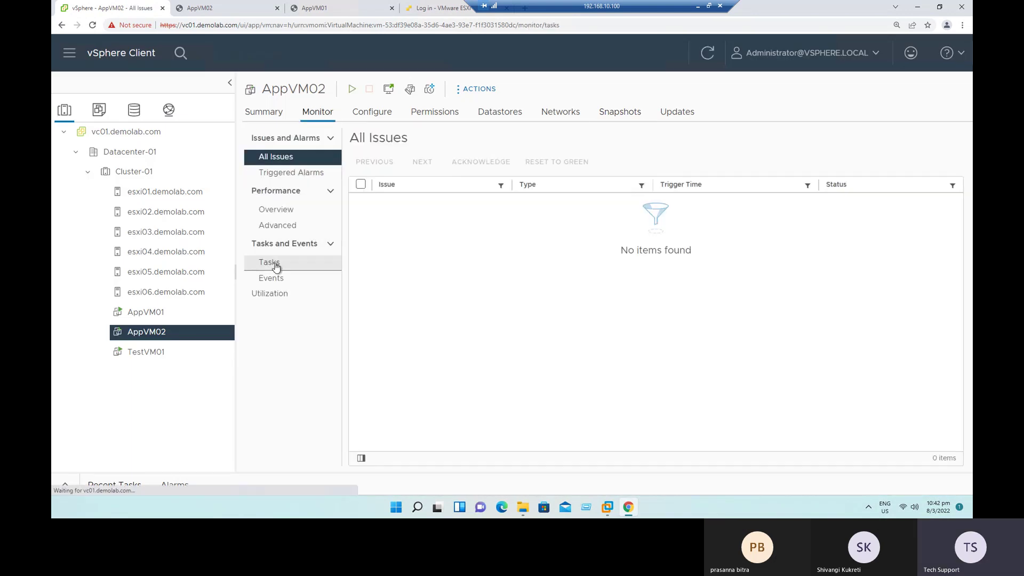
pyautogui.click(300, 264)
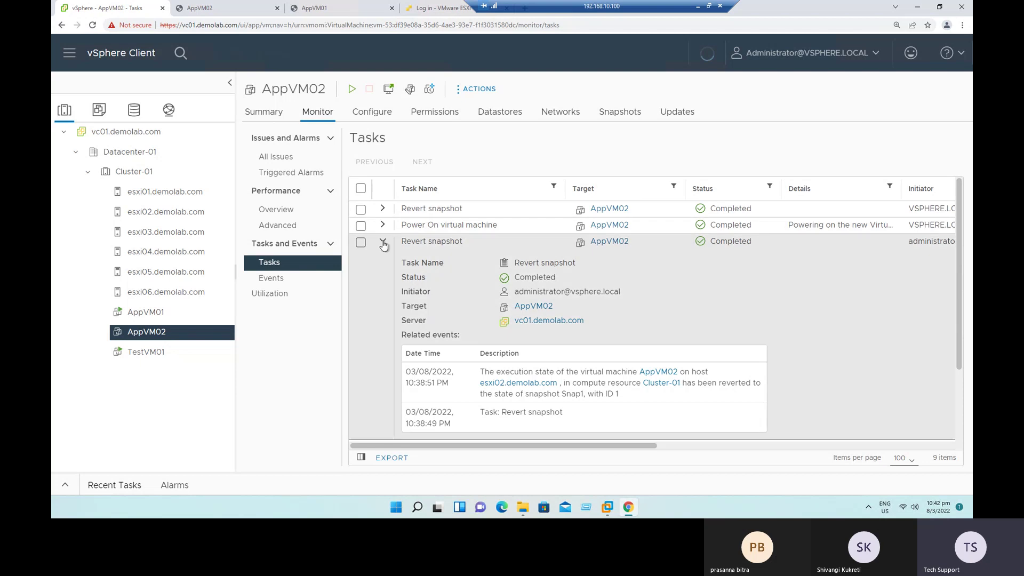
pyautogui.click(383, 242)
pyautogui.moveTo(411, 241); pyautogui.dragTo(520, 258)
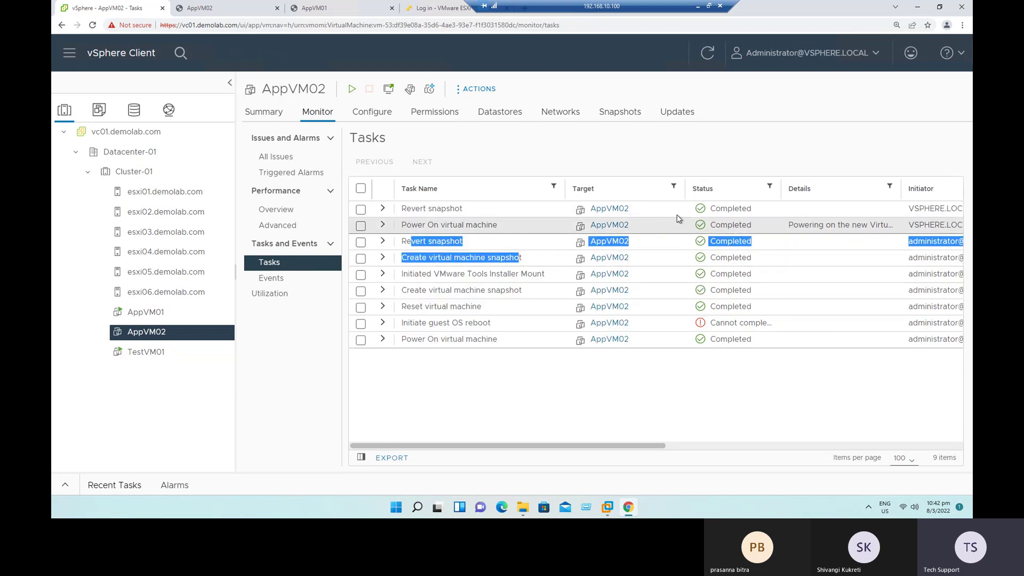
# Step: Confirm the revert completed at 10:42:37 PM and the VM shows Powered Off
pyautogui.click(382, 210)
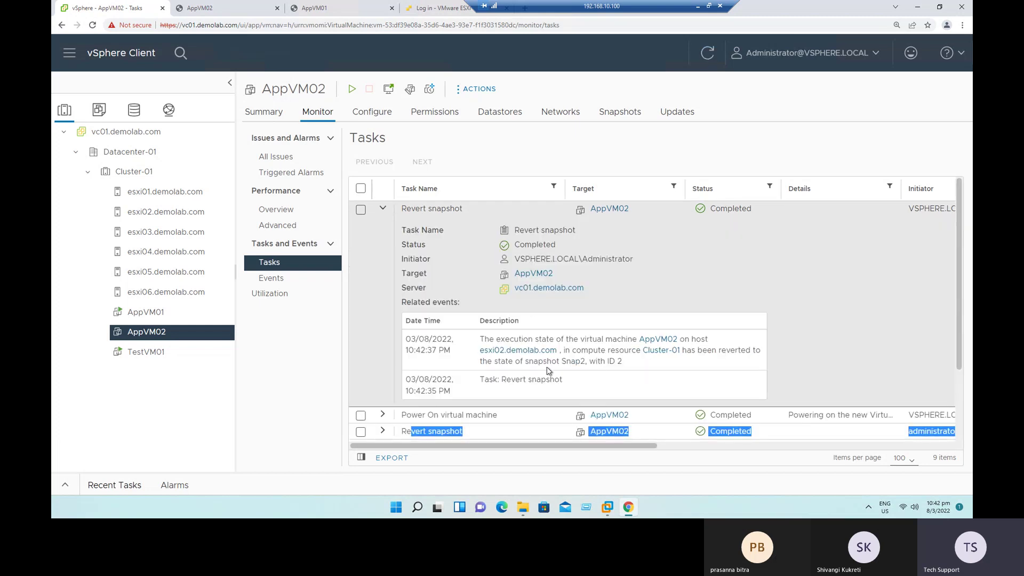
pyautogui.moveTo(462, 355); pyautogui.dragTo(405, 351)
pyautogui.moveTo(451, 391); pyautogui.dragTo(414, 391)
pyautogui.moveTo(417, 350); pyautogui.dragTo(445, 351)
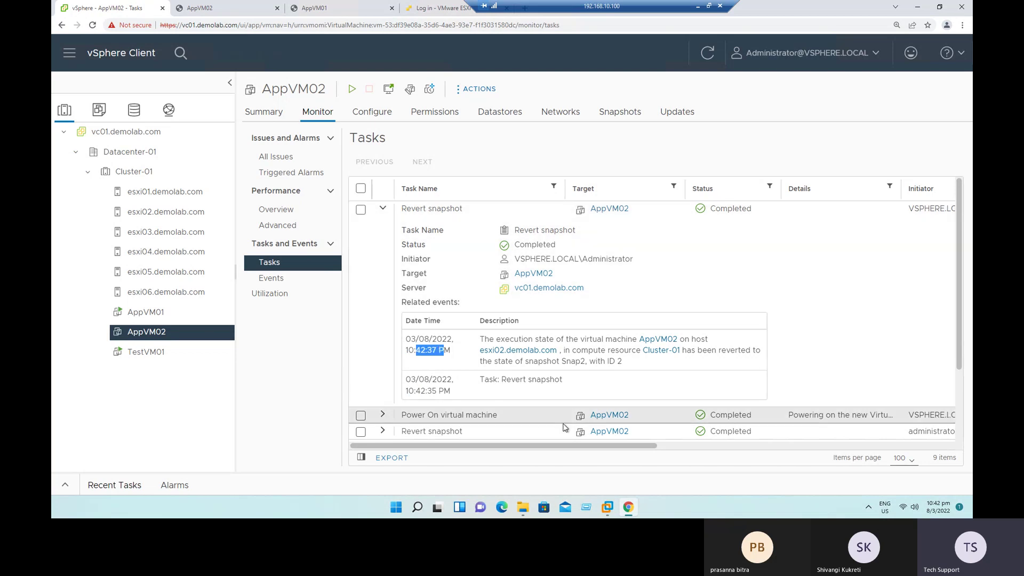
pyautogui.click(263, 112)
pyautogui.moveTo(274, 186); pyautogui.dragTo(319, 190)
pyautogui.click(546, 211)
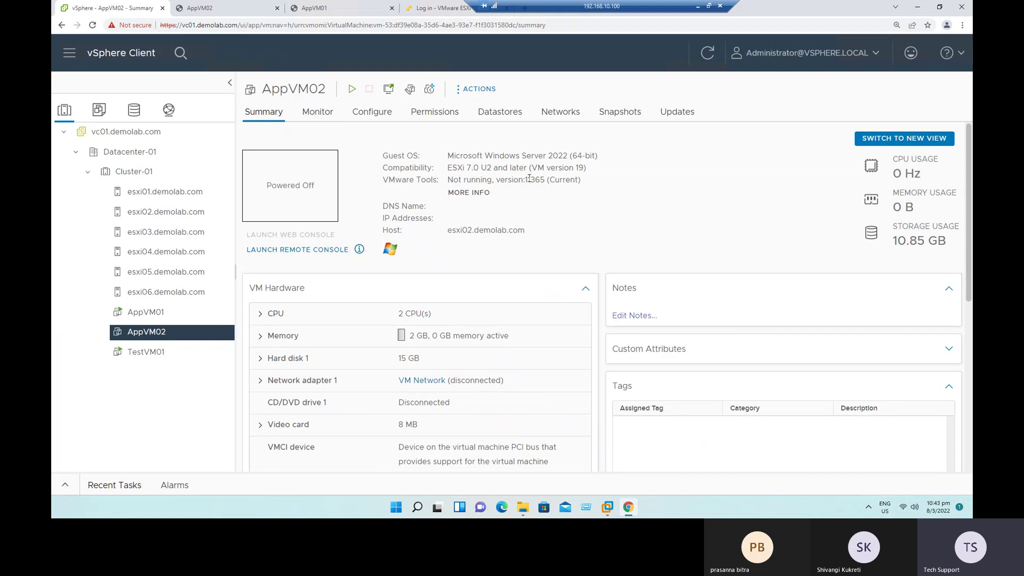
# Step: Verify VMware Tools version 11365 is installed via the Tools details panel
pyautogui.moveTo(500, 180)
pyautogui.mouseDown()
pyautogui.moveTo(545, 180)
pyautogui.moveTo(490, 193)
pyautogui.mouseUp()
pyautogui.click(555, 198)
pyautogui.click(482, 207)
pyautogui.click(471, 194)
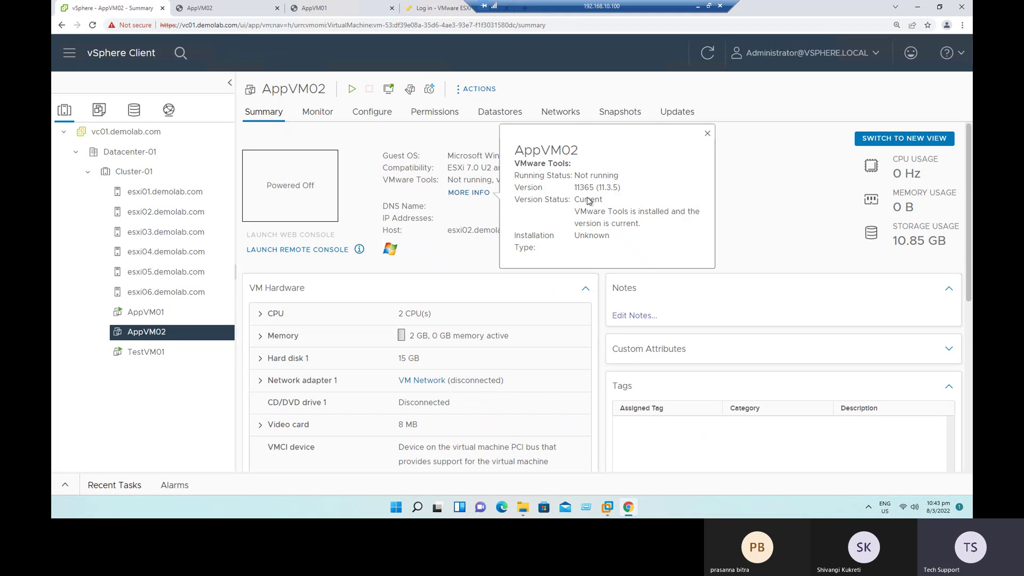
pyautogui.moveTo(571, 177); pyautogui.dragTo(608, 176)
pyautogui.moveTo(580, 211); pyautogui.dragTo(660, 213)
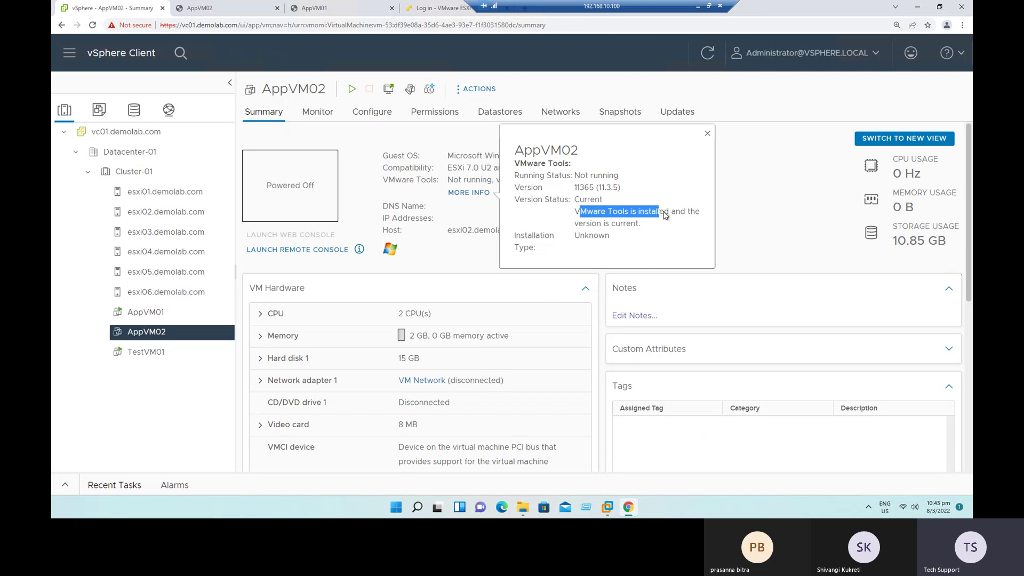
pyautogui.click(699, 191)
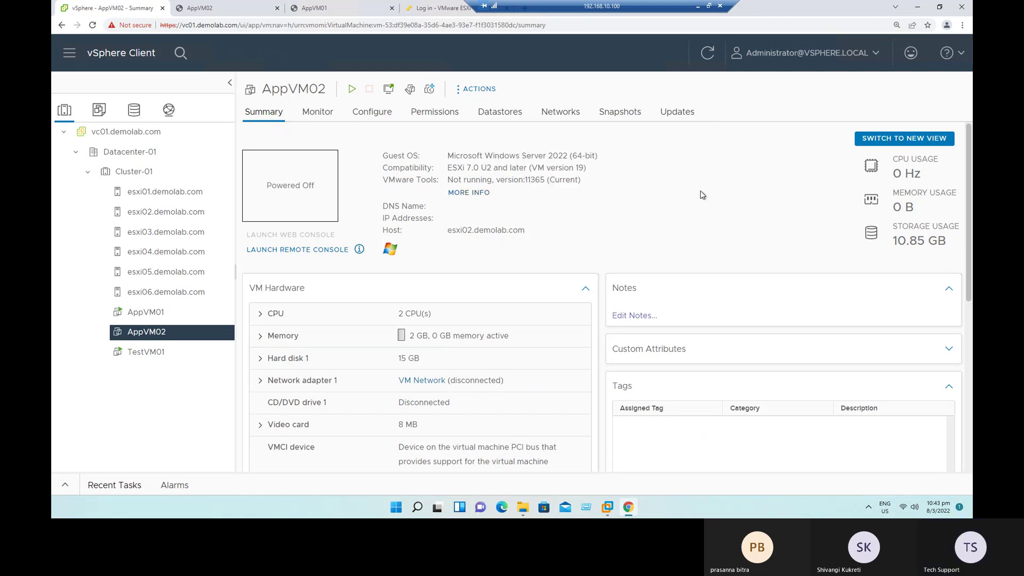
# Step: Power on AppVM02, confirm the Power On task, and switch to its console tab
pyautogui.click(352, 89)
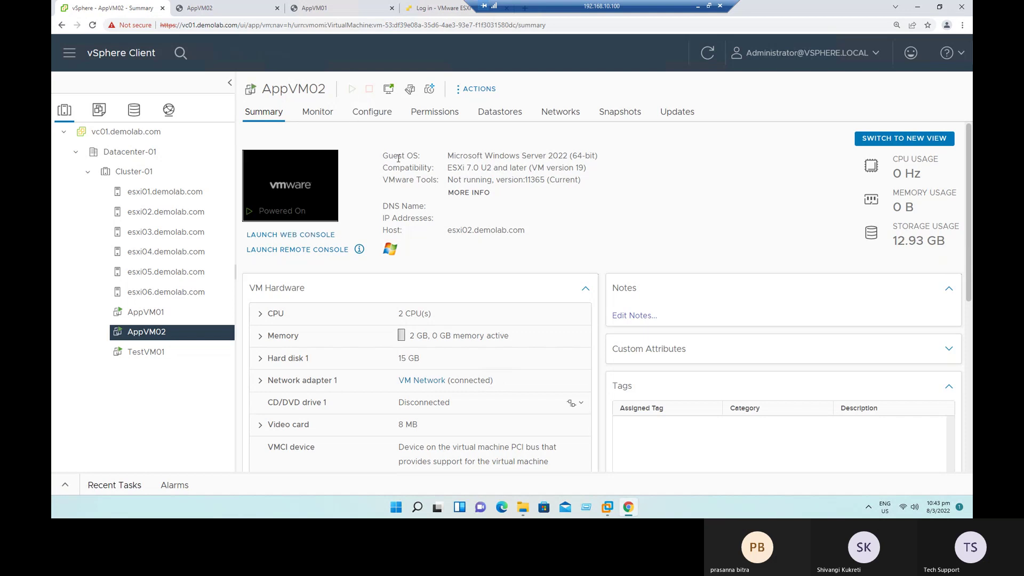
pyautogui.click(318, 114)
pyautogui.click(279, 264)
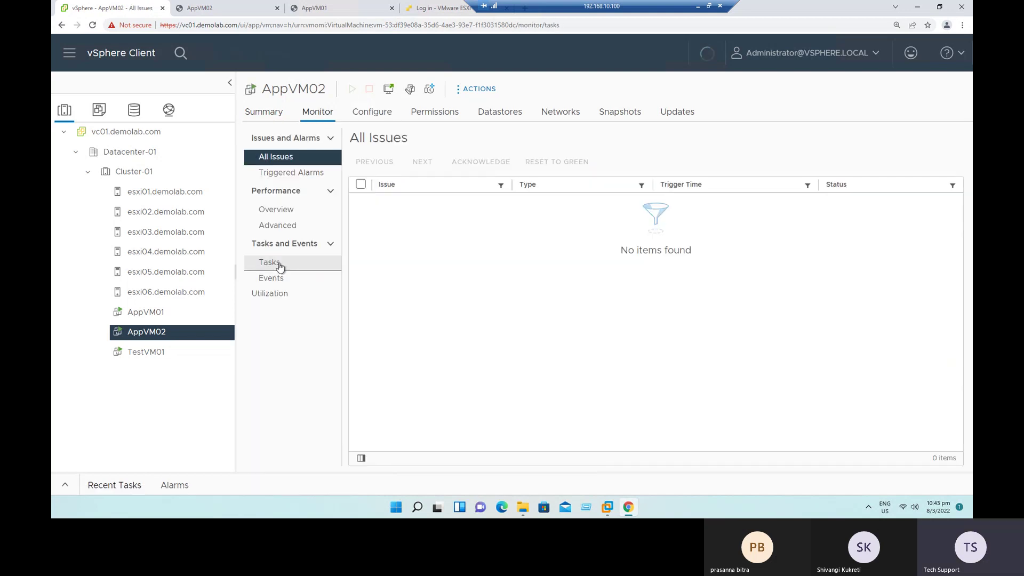
pyautogui.moveTo(423, 209); pyautogui.dragTo(752, 208)
pyautogui.click(780, 272)
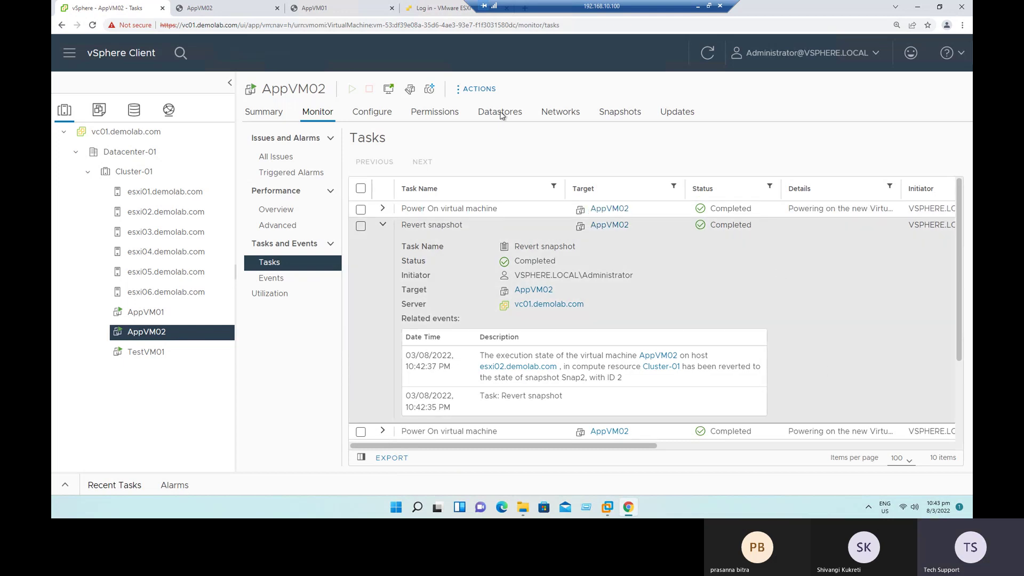
pyautogui.click(212, 8)
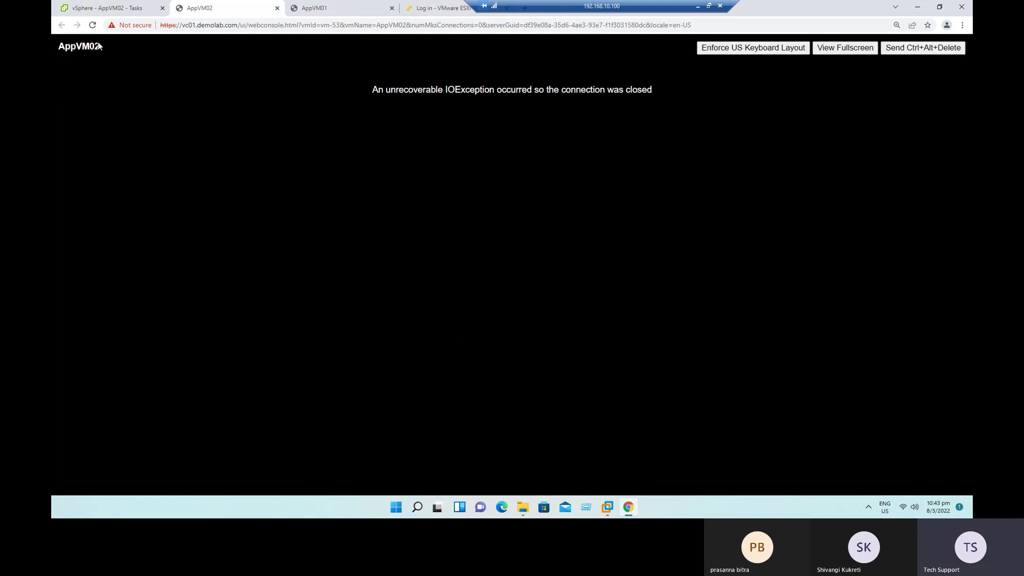
# Step: Reload the web console and sign in to the guest with the administrator password
pyautogui.click(92, 25)
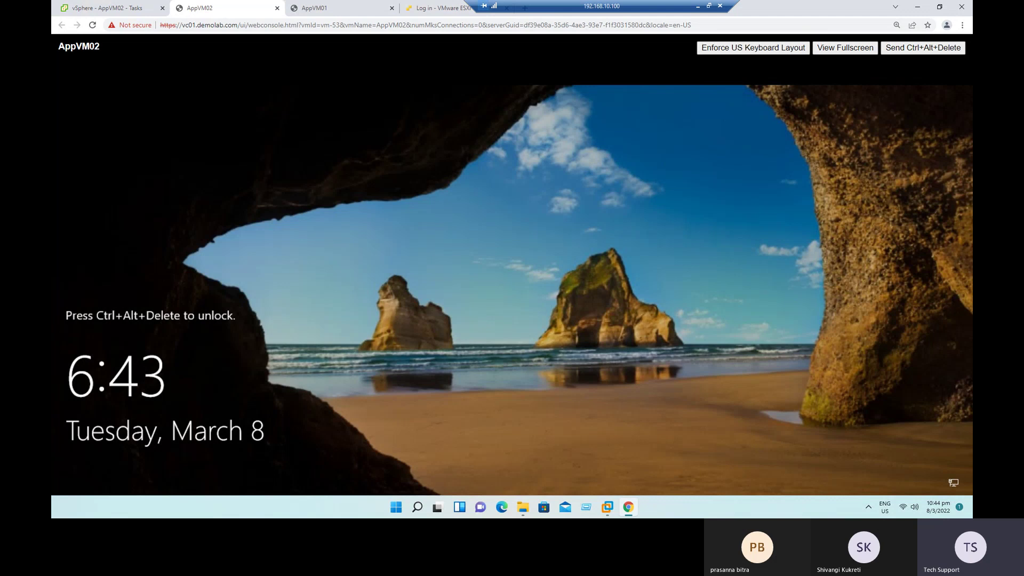
pyautogui.click(941, 49)
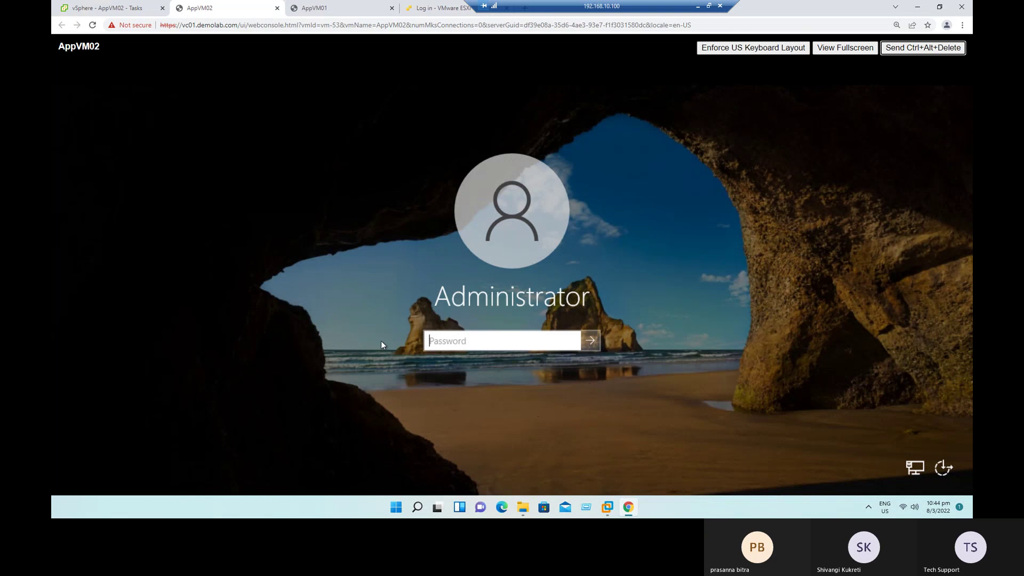
pyautogui.click(513, 343)
pyautogui.write('***********')
pyautogui.press('Return')
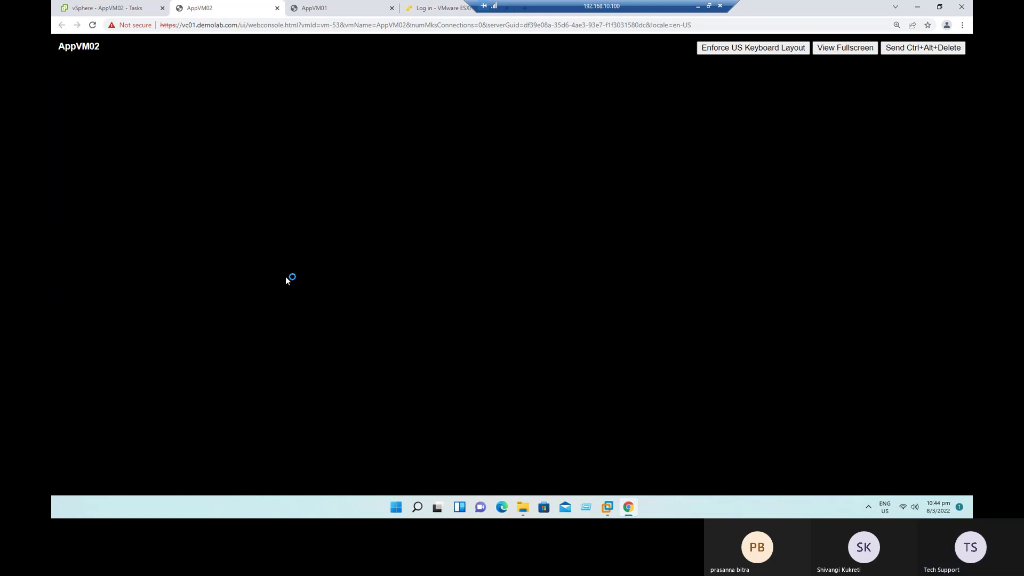
# Step: Return to the AppVM02 web console and open File Explorer inside the guest
pyautogui.moveTo(523, 508)
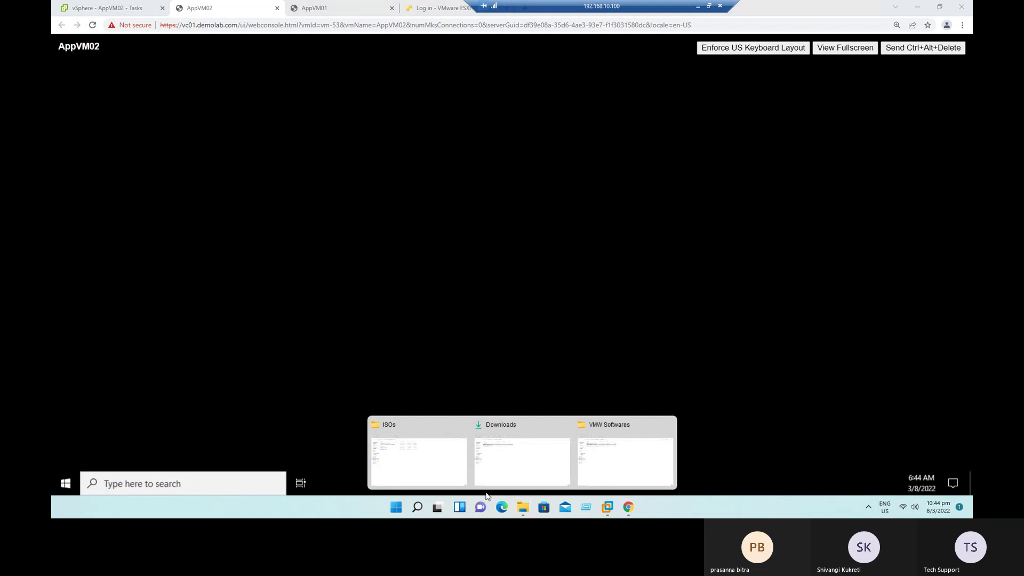
pyautogui.click(441, 473)
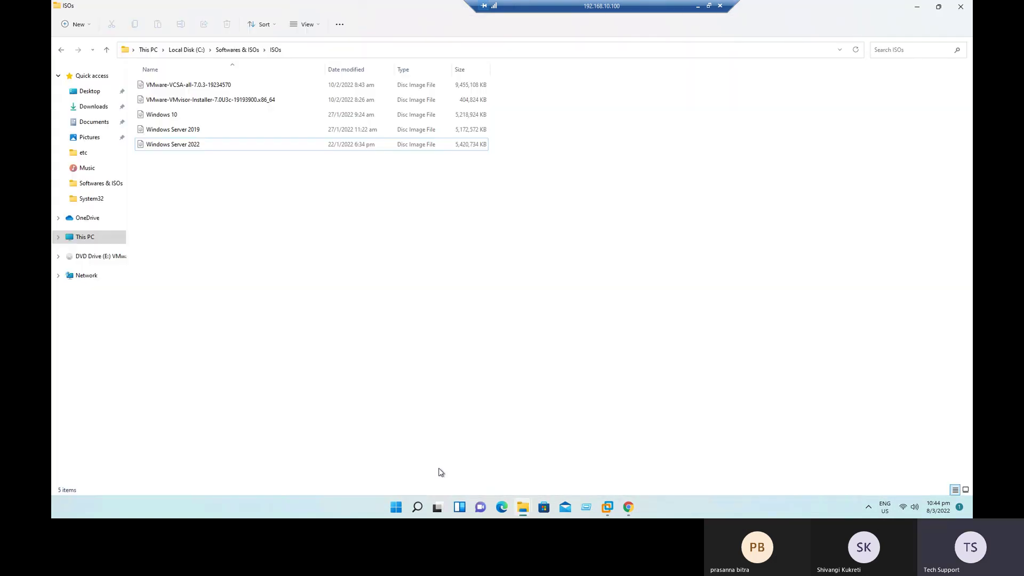
pyautogui.click(630, 507)
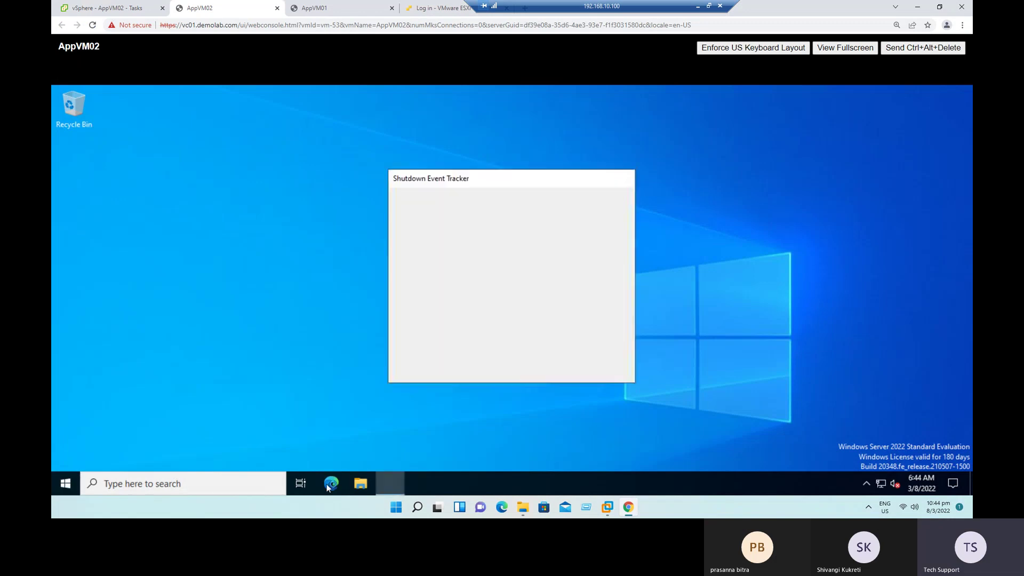
pyautogui.click(361, 483)
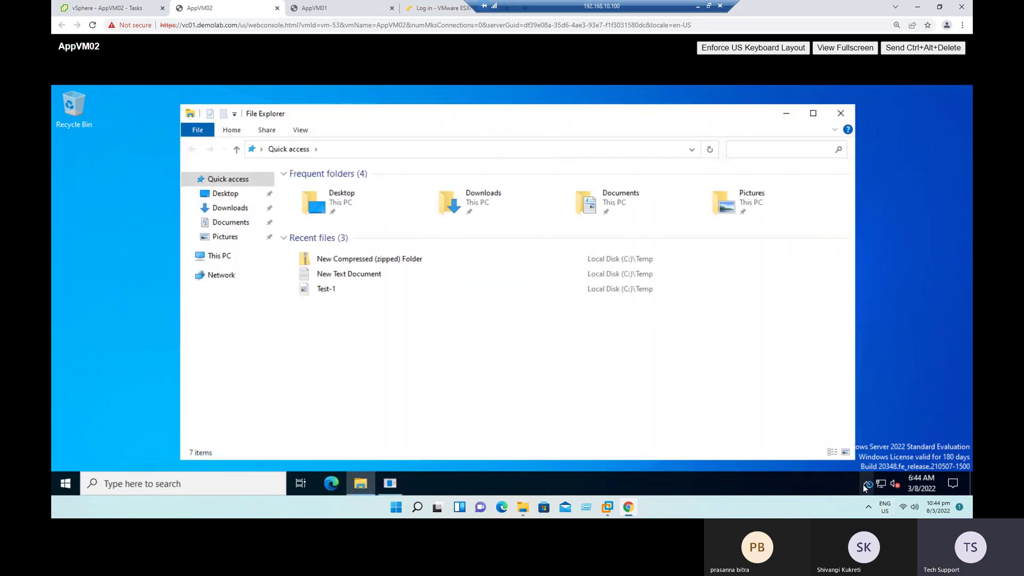
pyautogui.click(866, 485)
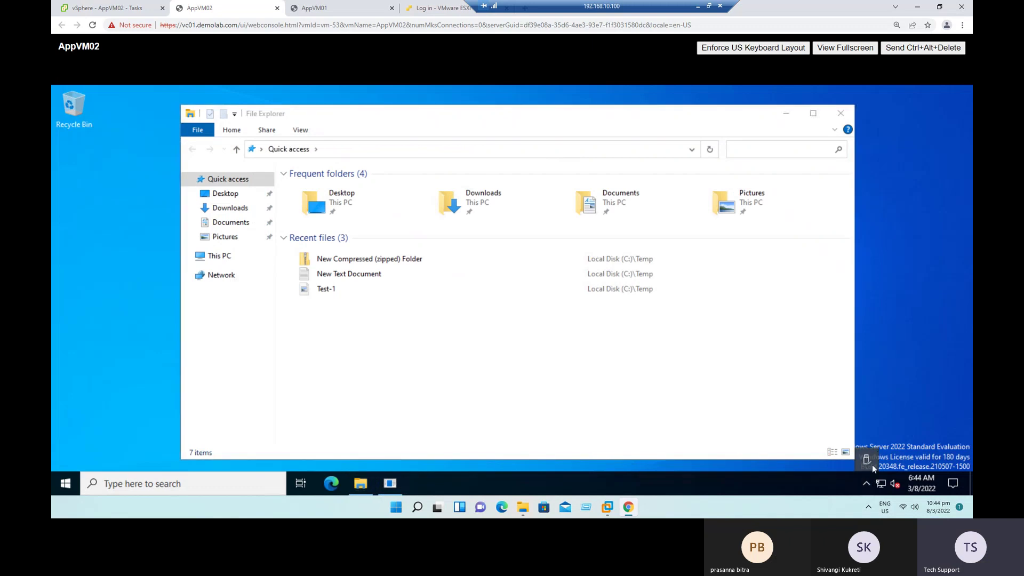
pyautogui.click(866, 460)
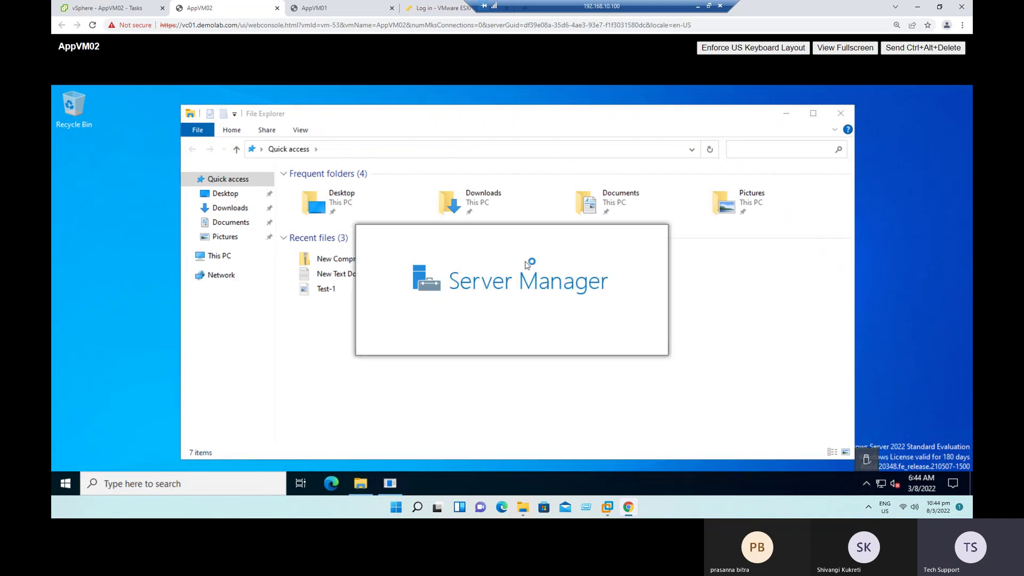
# Step: Run appwiz.cpl and confirm VMware Tools 11.3.5 is listed in Programs and Features
pyautogui.click(386, 153)
pyautogui.write('appw.zp')
pyautogui.press('BackSpace')
pyautogui.press('BackSpace')
pyautogui.press('BackSpace')
pyautogui.press('BackSpace')
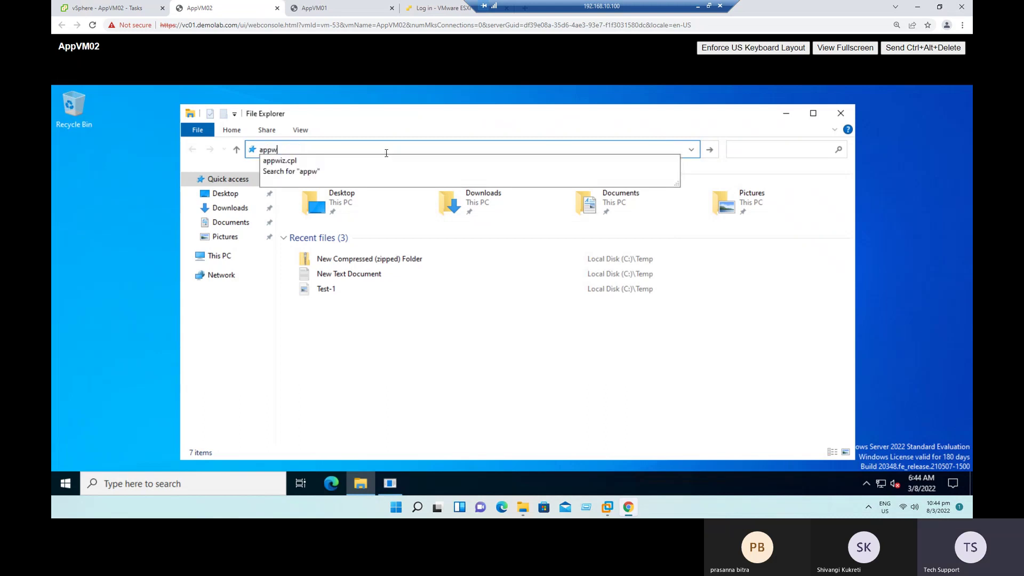
pyautogui.press('Down')
pyautogui.press('Return')
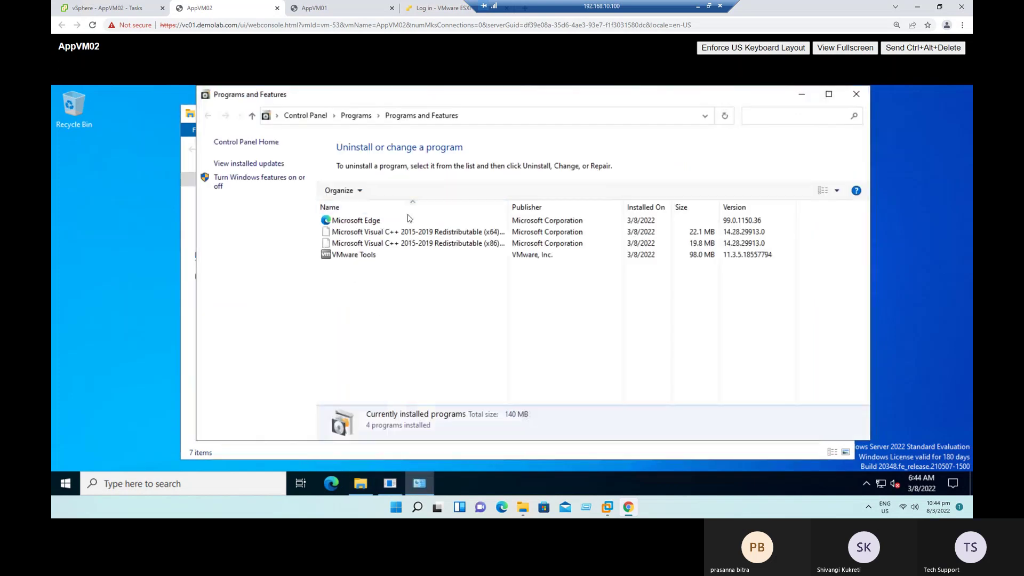
pyautogui.click(560, 255)
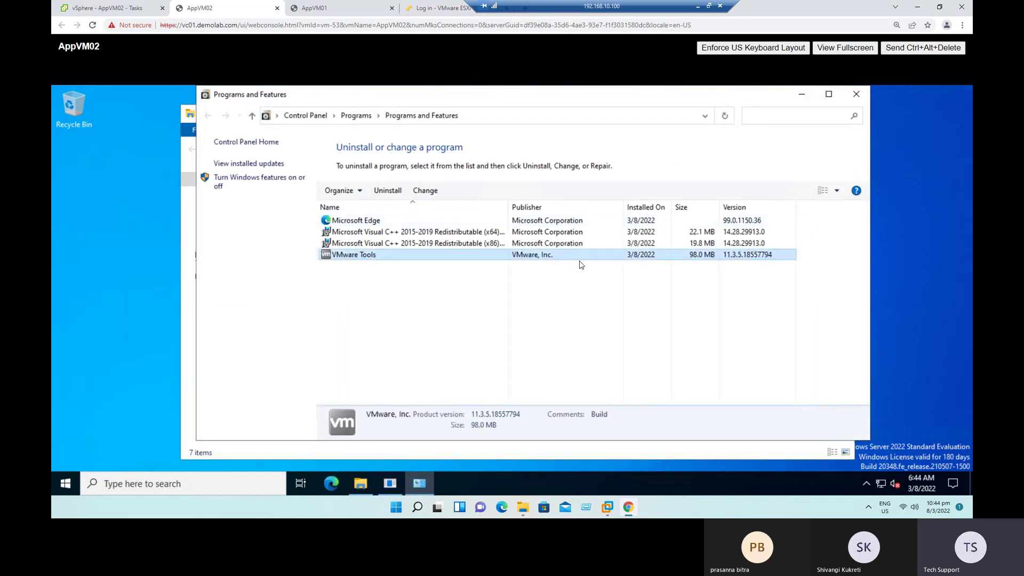
# Step: Browse C:\Temp to check its four test items, then go back to vSphere's AppVM02 tasks
pyautogui.click(363, 486)
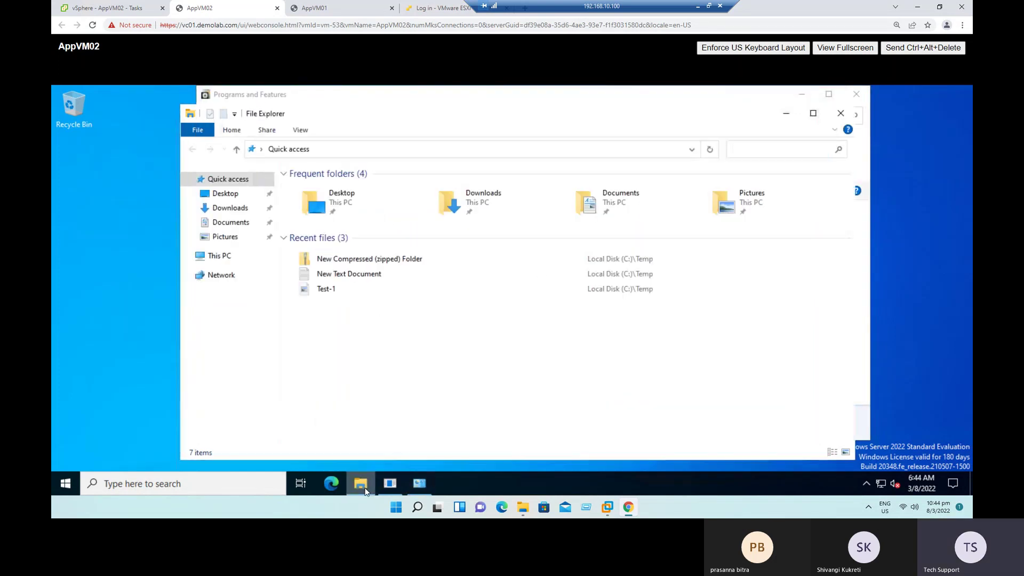
pyautogui.click(221, 257)
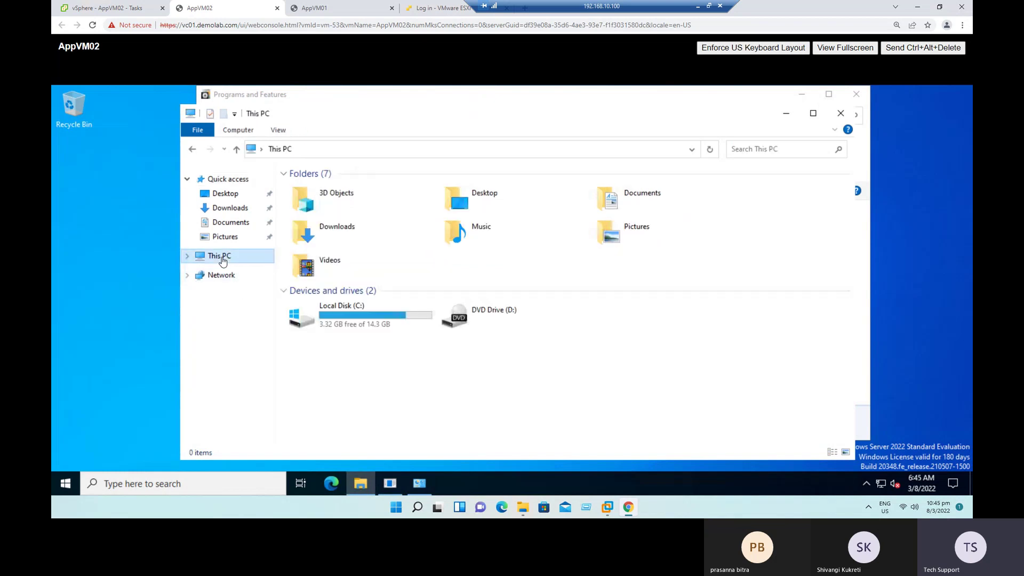
pyautogui.doubleClick(347, 310)
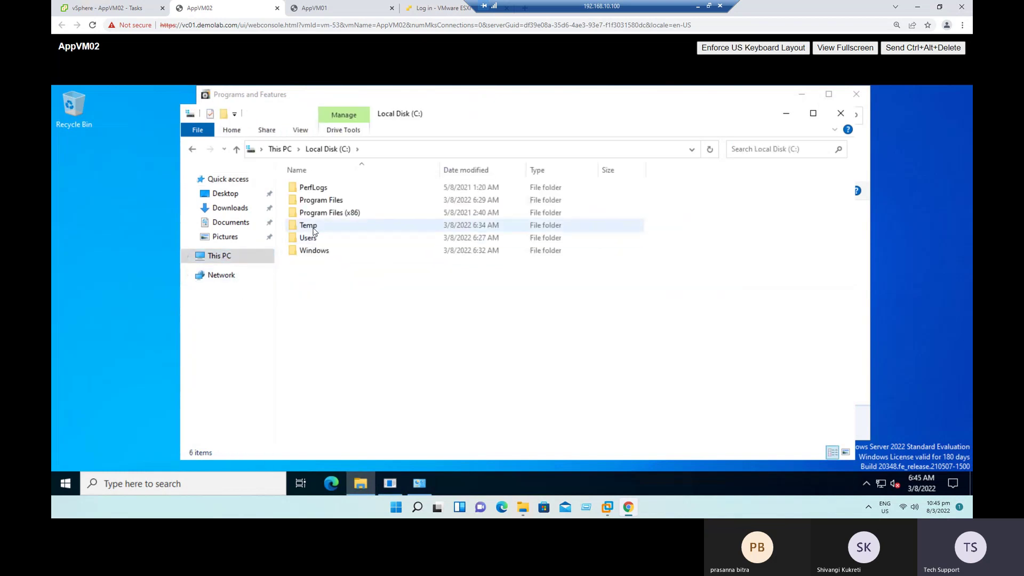
pyautogui.doubleClick(308, 226)
pyautogui.moveTo(468, 354); pyautogui.dragTo(289, 184)
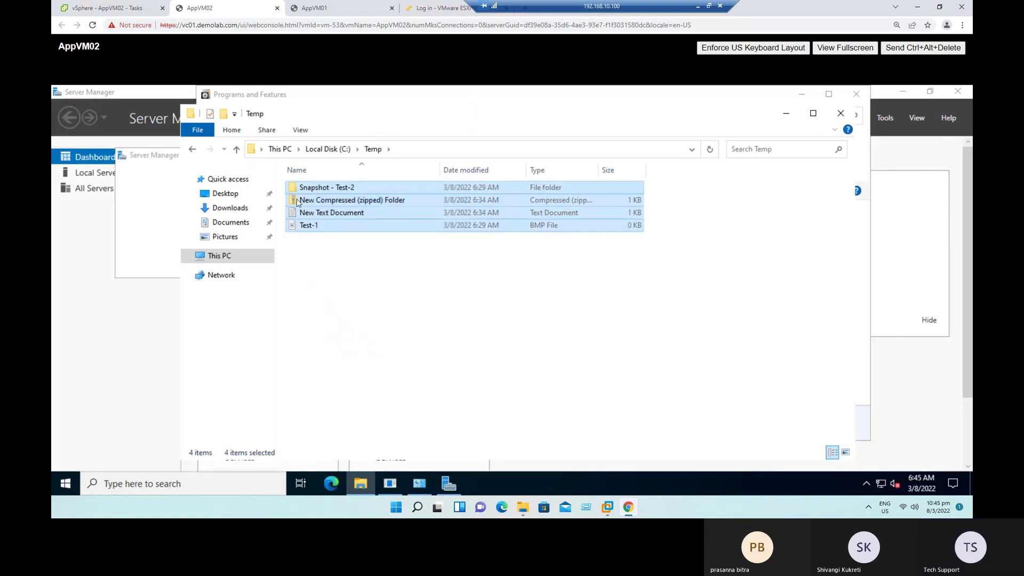
pyautogui.click(403, 266)
pyautogui.moveTo(404, 266); pyautogui.dragTo(332, 181)
pyautogui.click(328, 150)
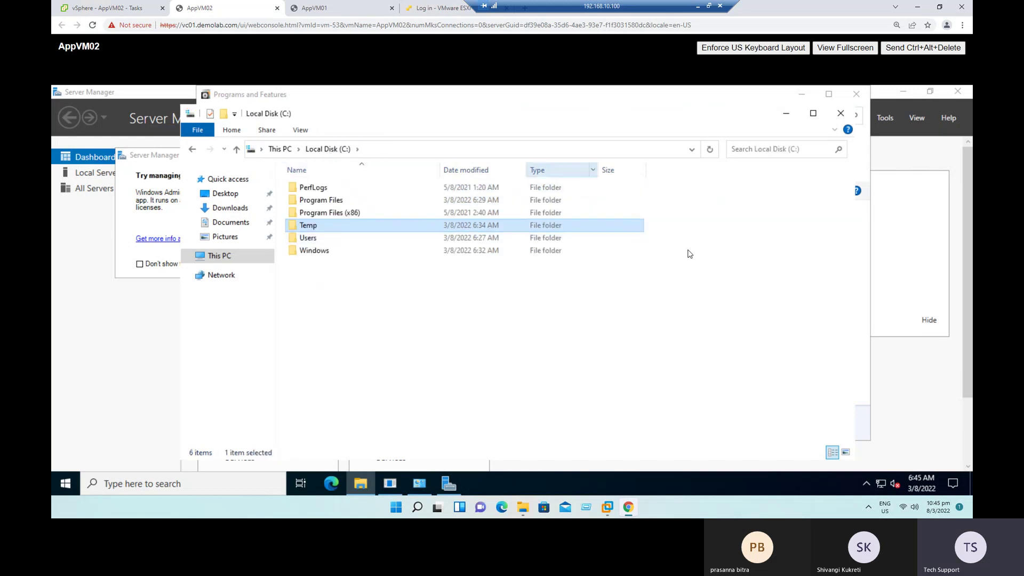
pyautogui.click(142, 10)
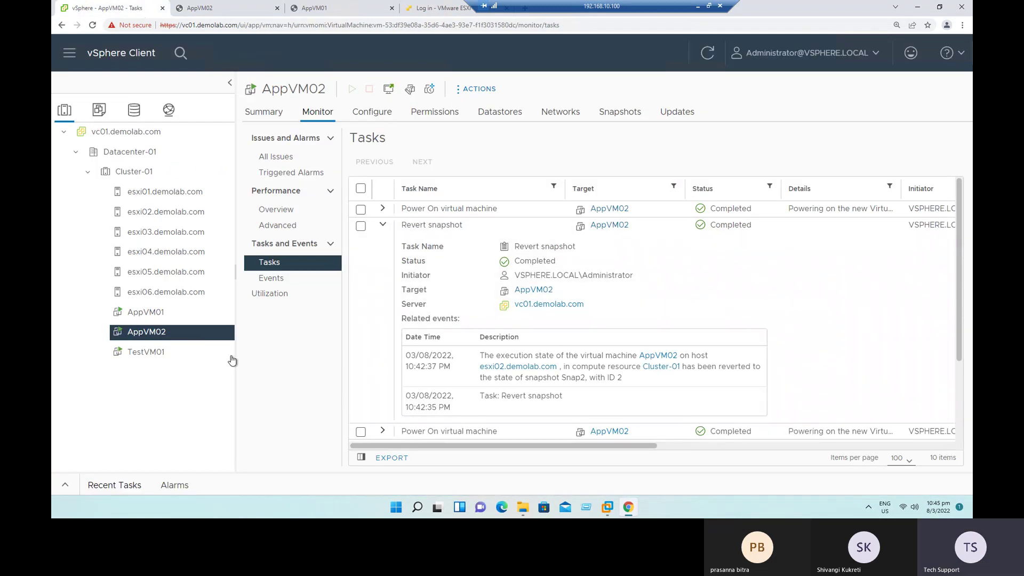
# Step: Open Snapshots > Manage Snapshots from AppVM02's right-click menu
pyautogui.rightClick(158, 339)
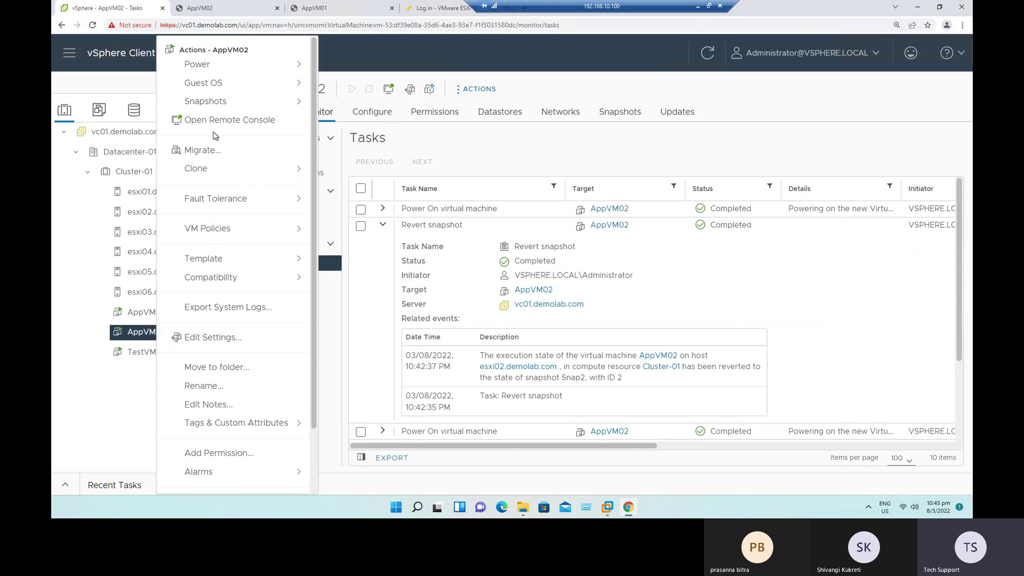
pyautogui.moveTo(224, 102)
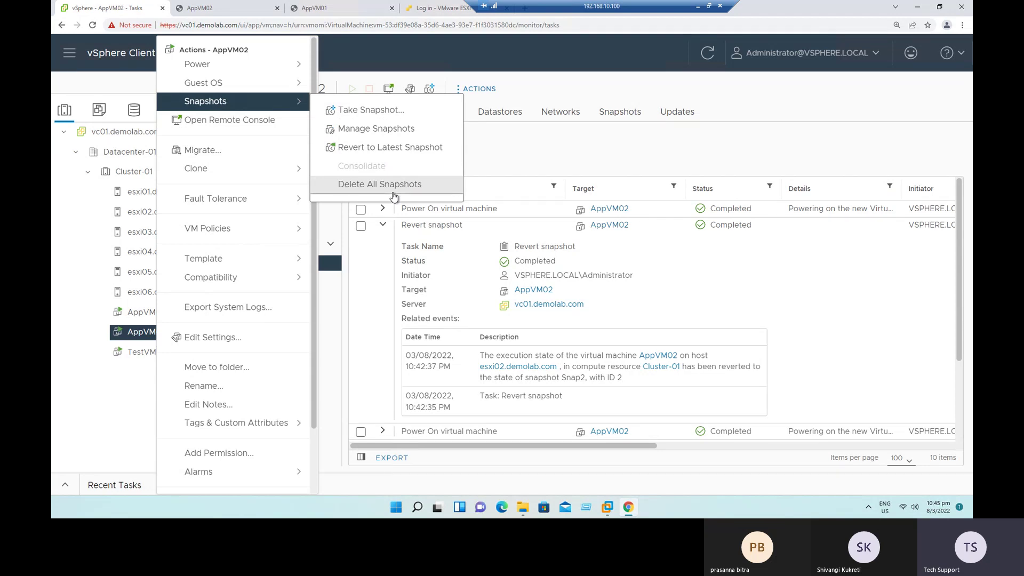
pyautogui.click(401, 133)
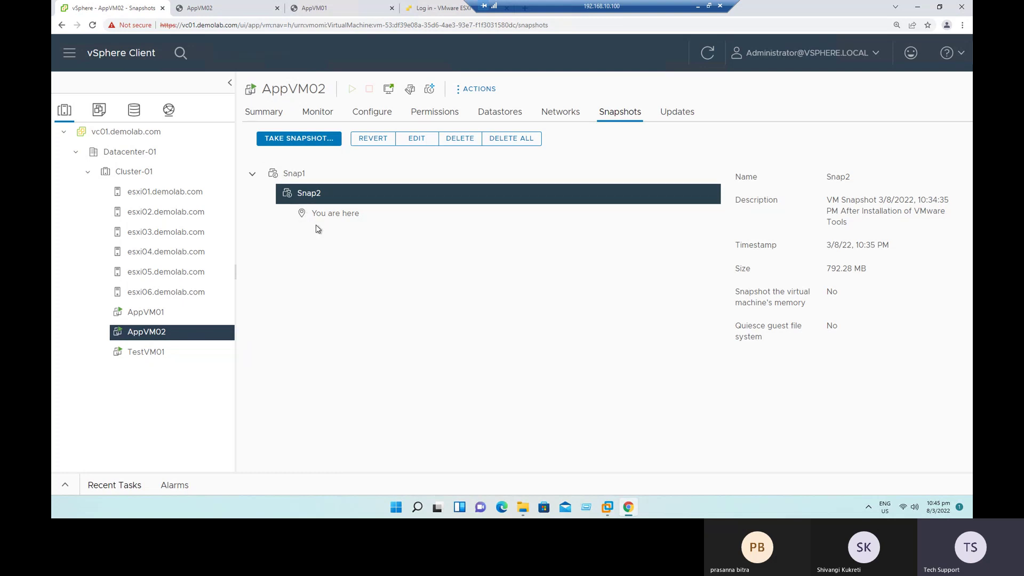
# Step: Select Snap1 and review its details: 10.08 GB, taken 3/8/22 10:23 PM, no memory
pyautogui.click(313, 176)
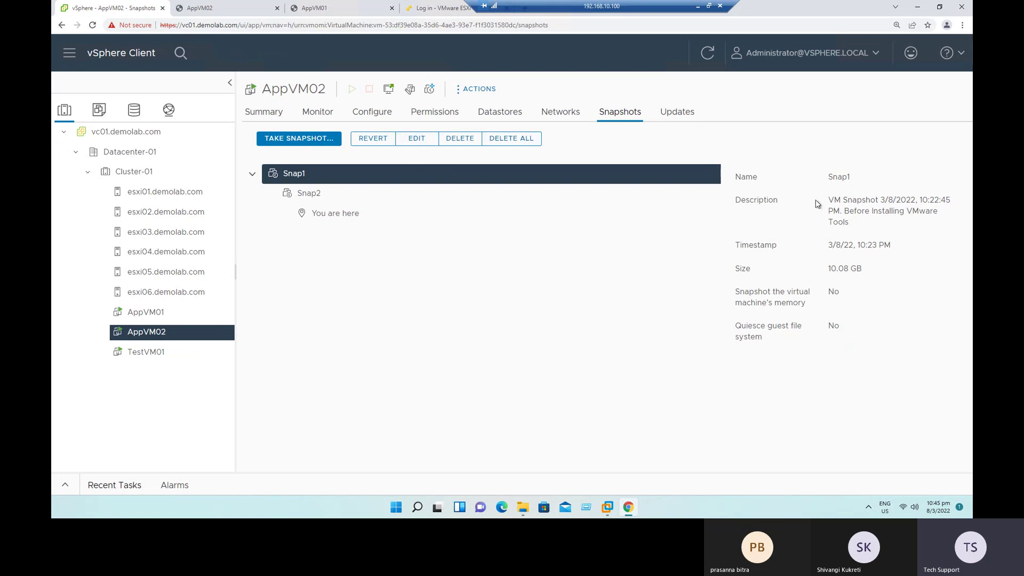
pyautogui.moveTo(832, 177); pyautogui.dragTo(874, 321)
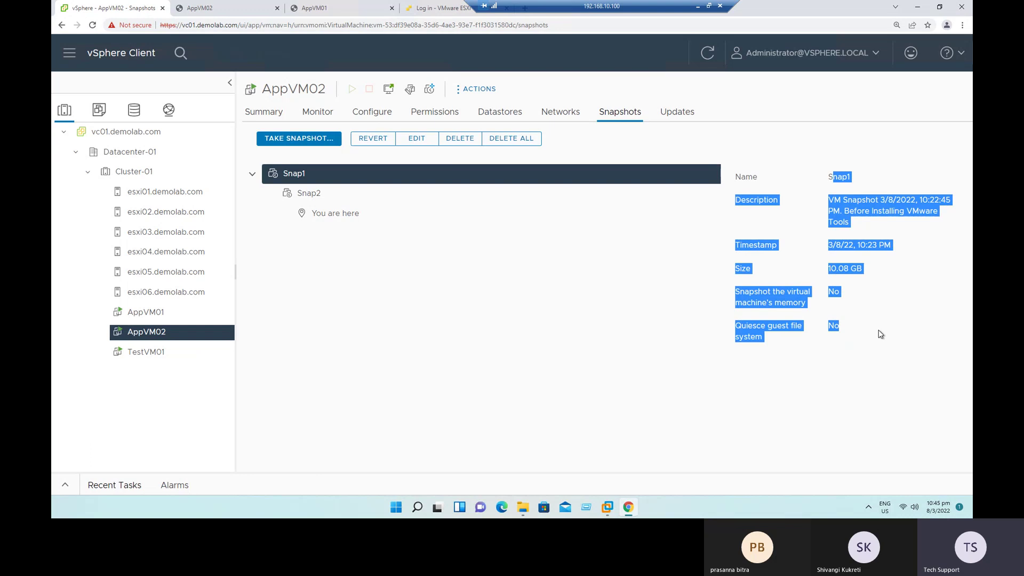
pyautogui.click(839, 241)
pyautogui.moveTo(837, 202); pyautogui.dragTo(849, 223)
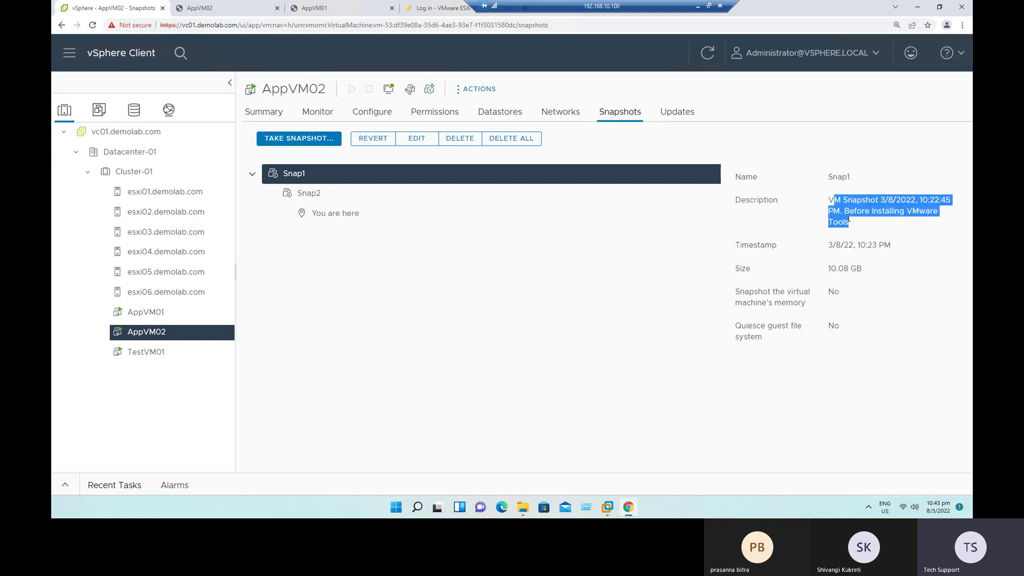
# Step: View Snap1's name and 'Before Installing VMware Tools' description in the editor, then cancel
pyautogui.click(419, 141)
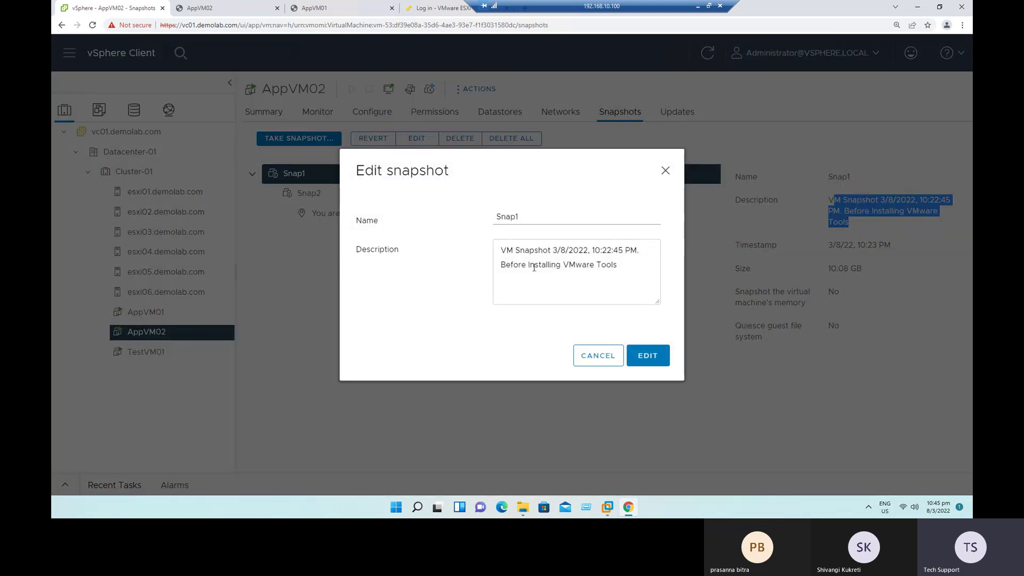
pyautogui.moveTo(629, 264); pyautogui.dragTo(469, 244)
pyautogui.moveTo(516, 212); pyautogui.dragTo(492, 218)
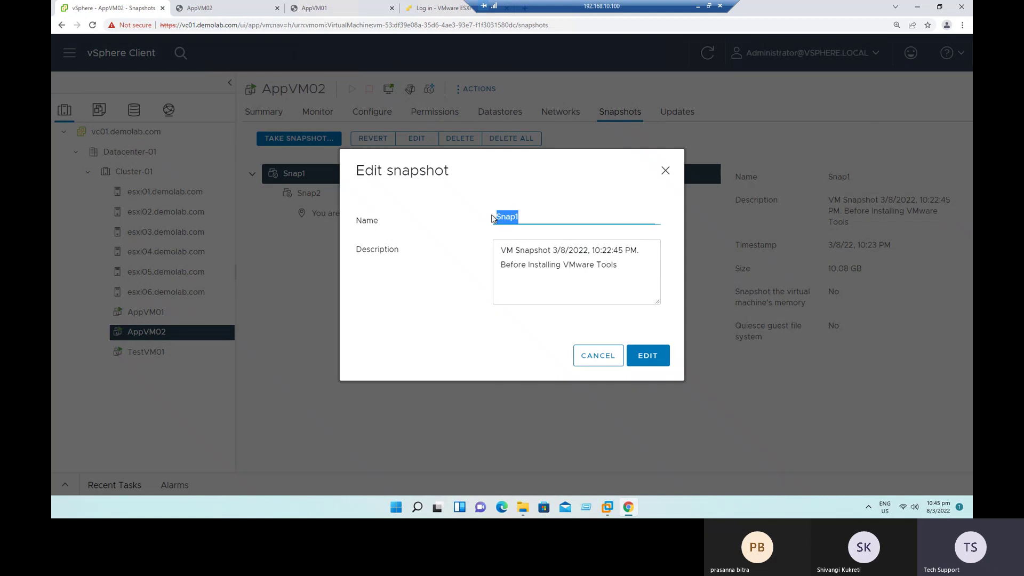
pyautogui.click(609, 359)
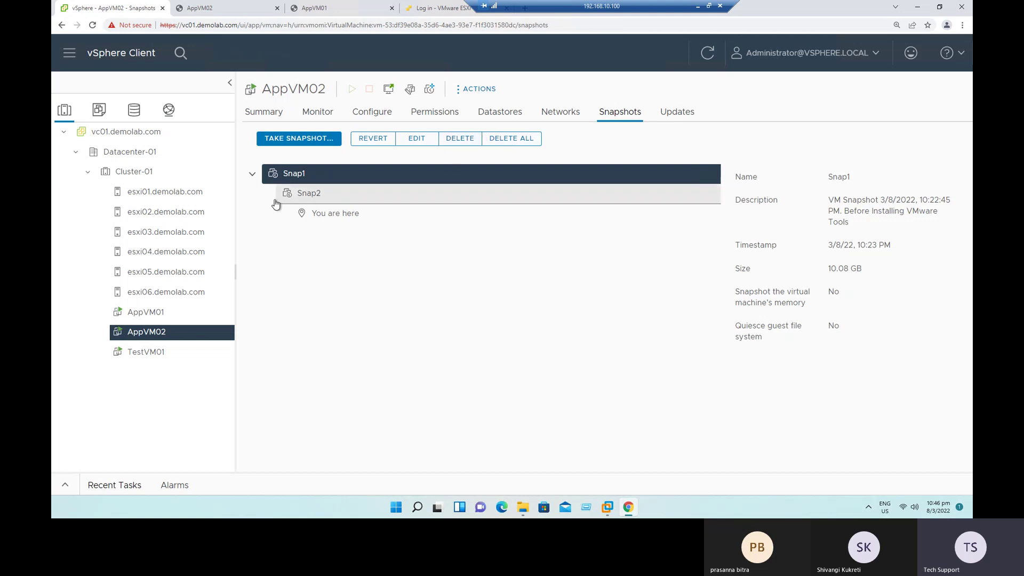
# Step: Delete Snap1 and expand its Remove snapshot task under Monitor > Tasks
pyautogui.click(466, 140)
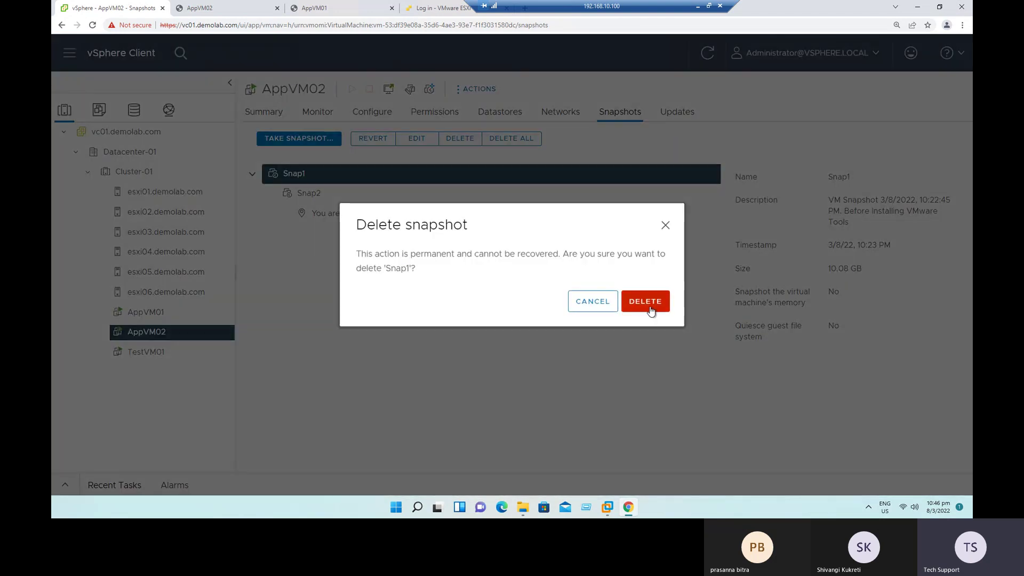
pyautogui.click(647, 302)
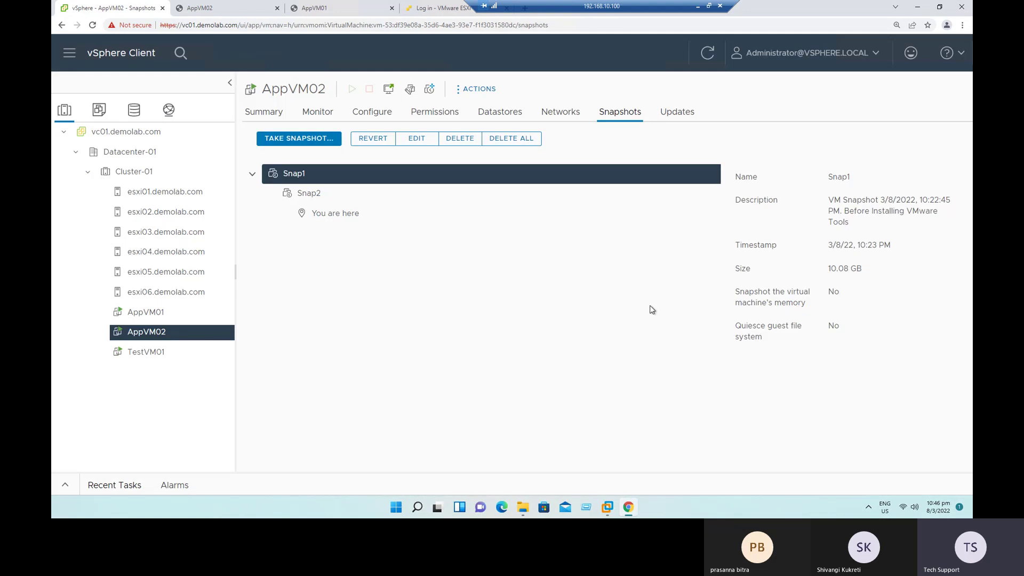
pyautogui.click(318, 112)
pyautogui.click(270, 263)
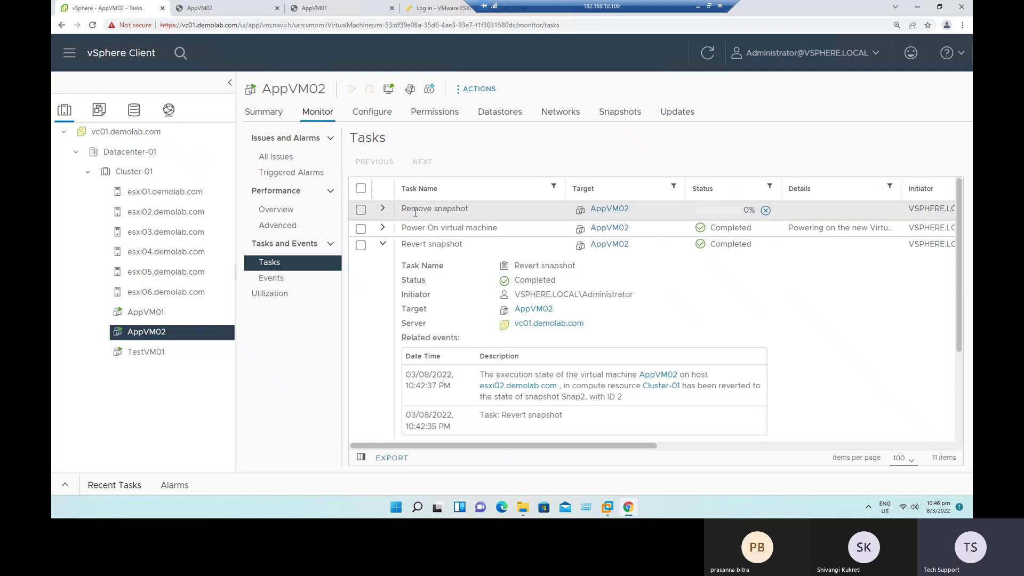
pyautogui.click(383, 209)
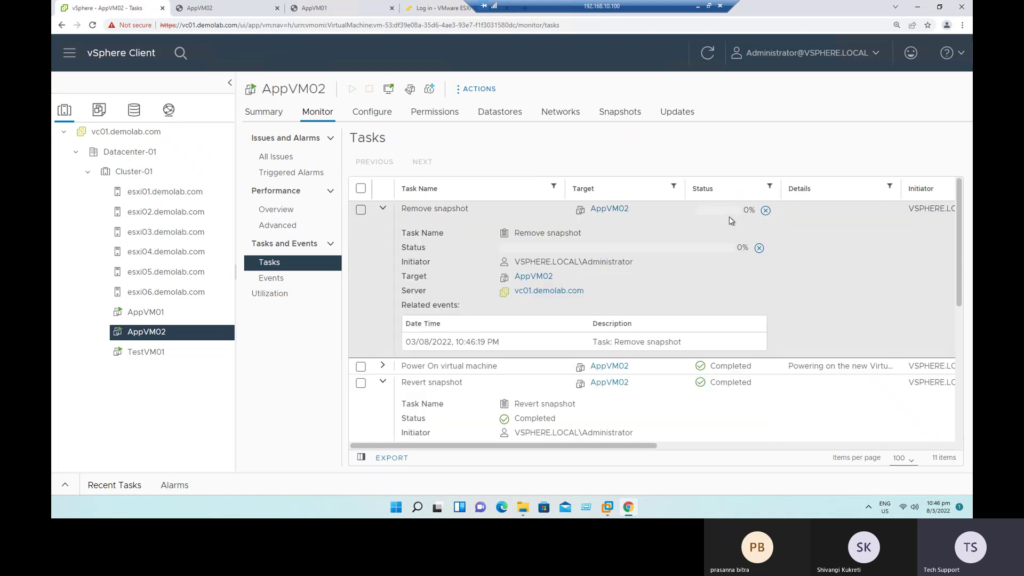
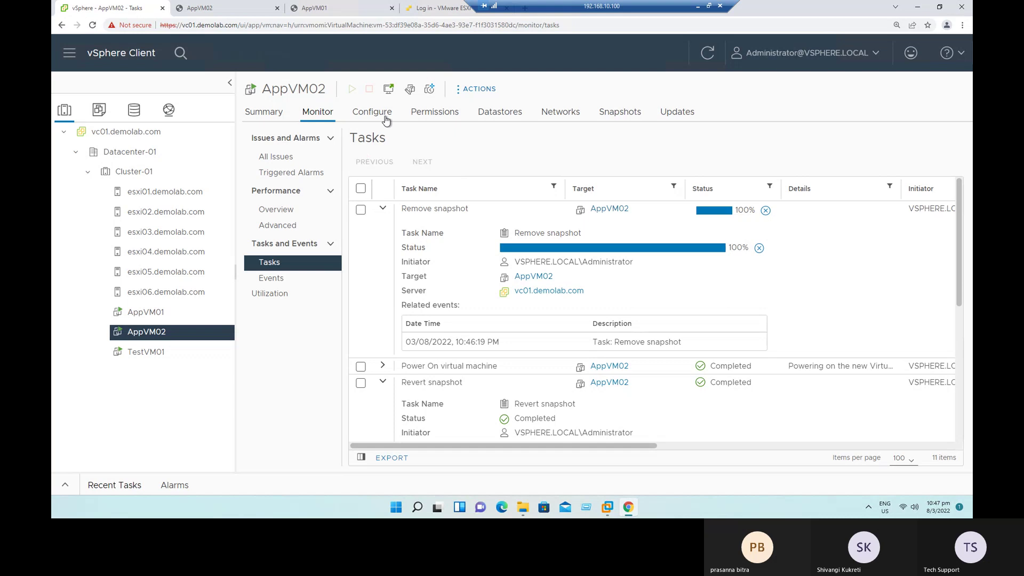
# Step: Open AppVM02's Manage Snapshots view and reload it, showing Snap1 above Snap2 (792.28 MB)
pyautogui.click(139, 337)
pyautogui.rightClick(139, 338)
pyautogui.moveTo(223, 106)
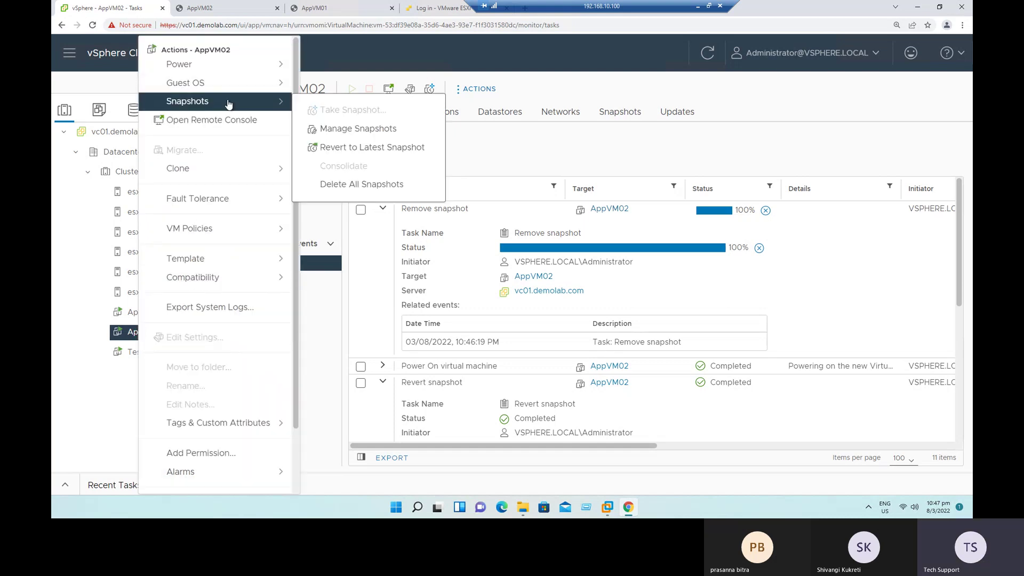
pyautogui.click(342, 129)
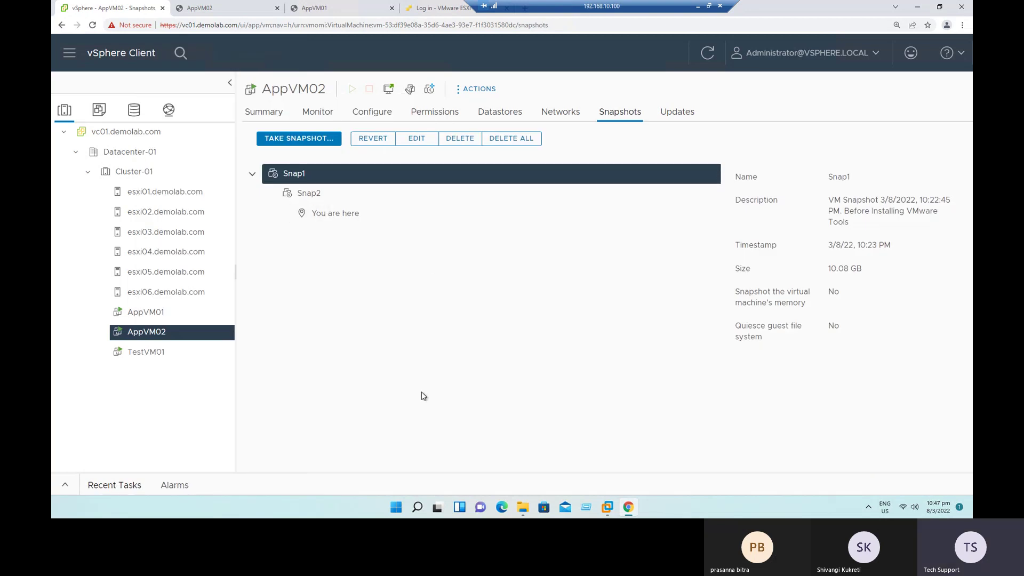
pyautogui.click(92, 25)
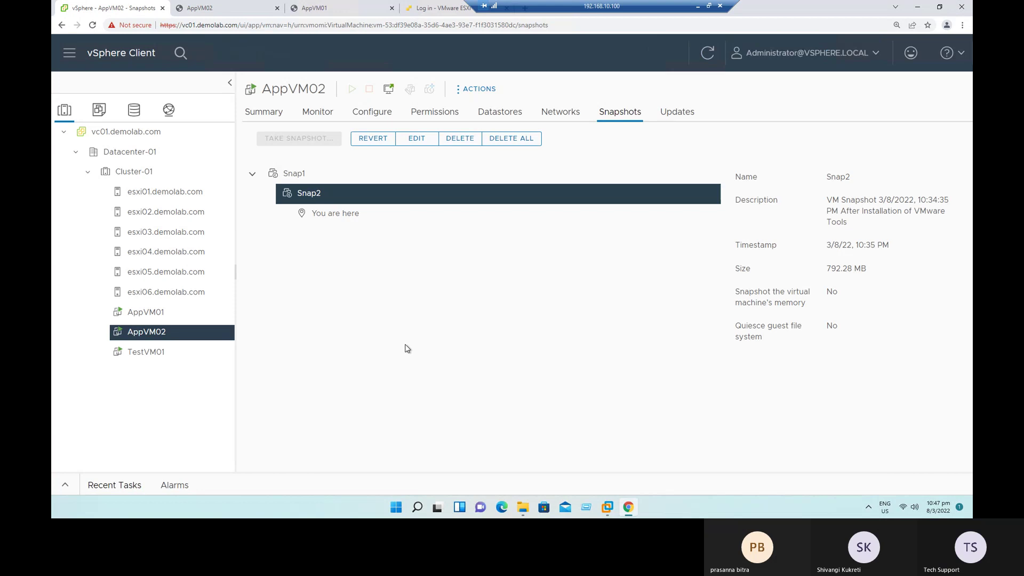
# Step: Check AppVM02's Monitor > Tasks list for the completed Remove snapshot entry
pyautogui.click(319, 113)
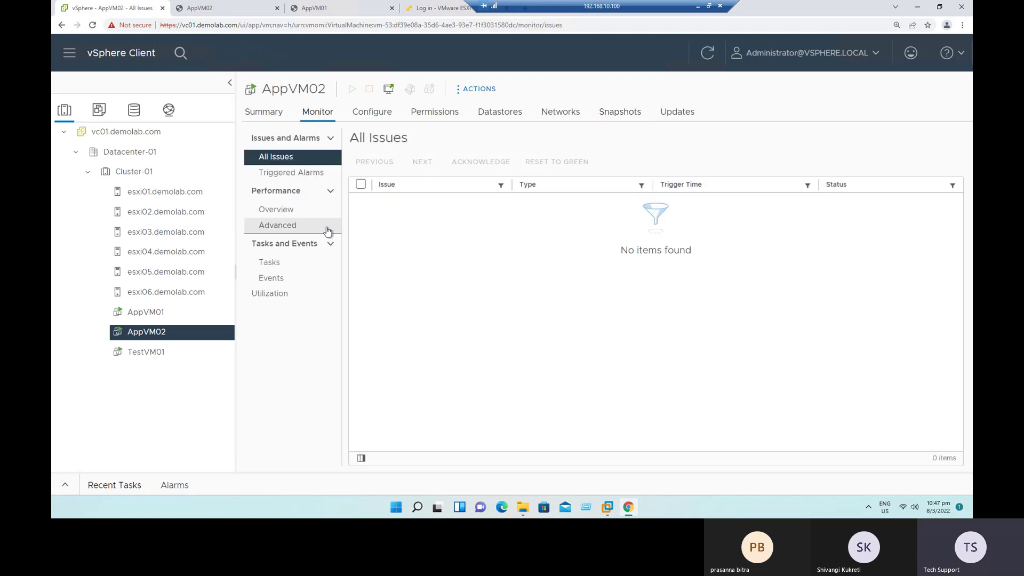
pyautogui.click(266, 265)
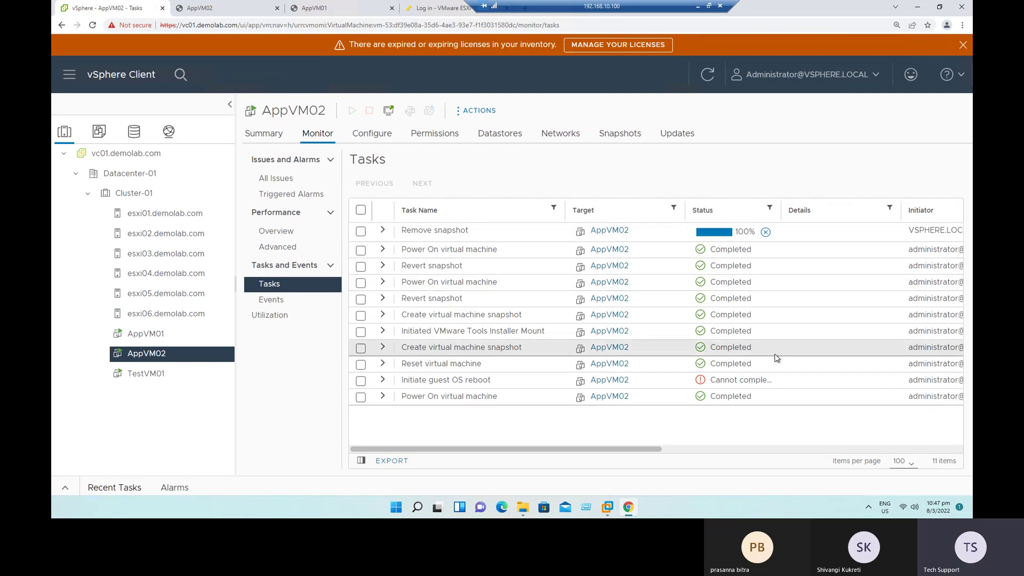
pyautogui.rightClick(150, 356)
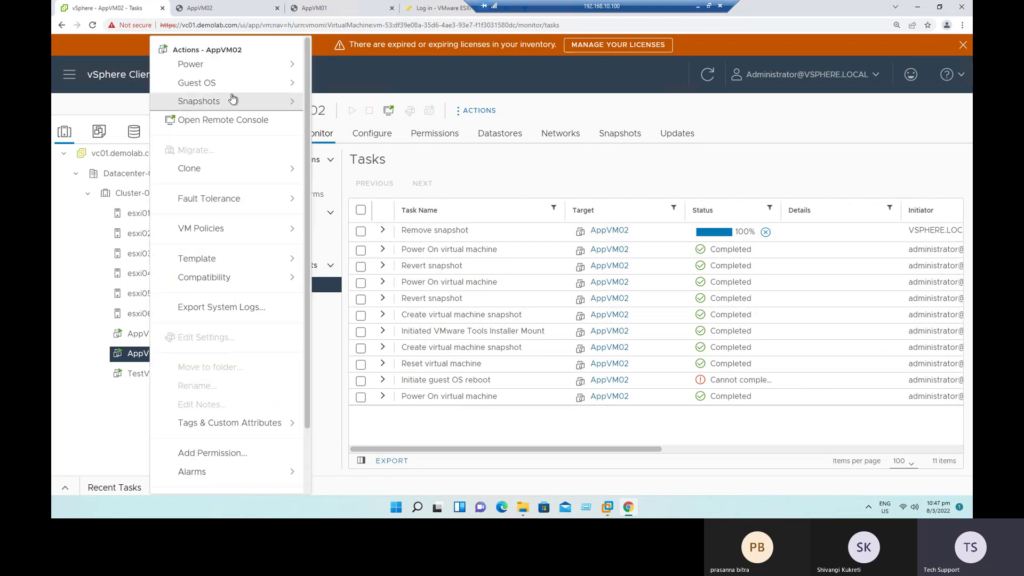
pyautogui.moveTo(228, 99)
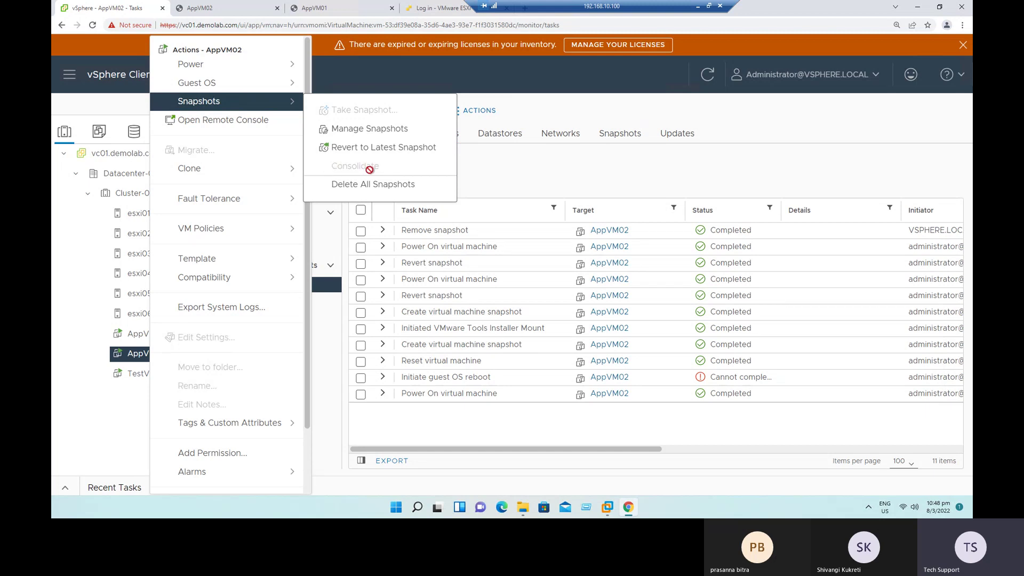
pyautogui.click(670, 169)
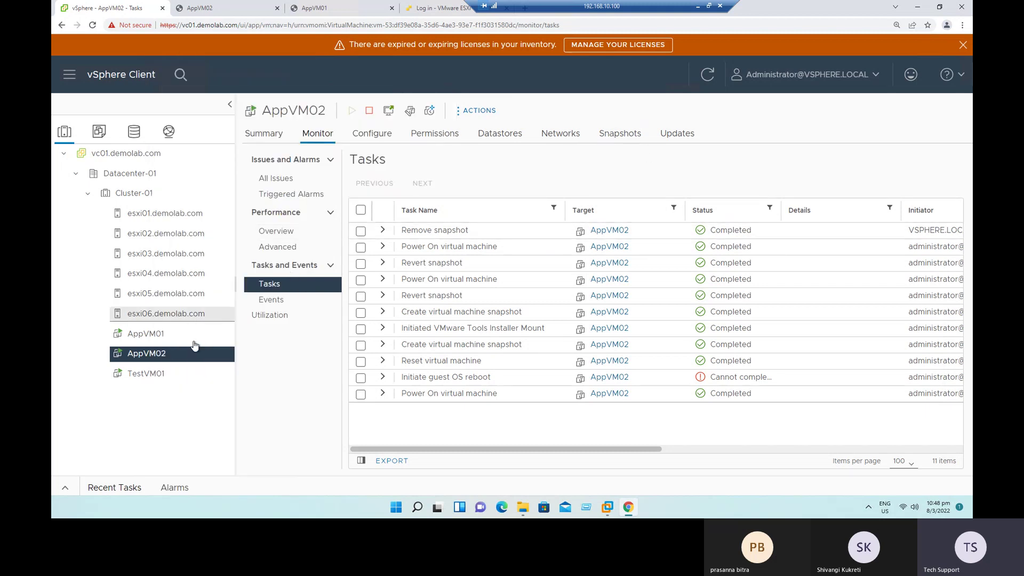
pyautogui.rightClick(155, 354)
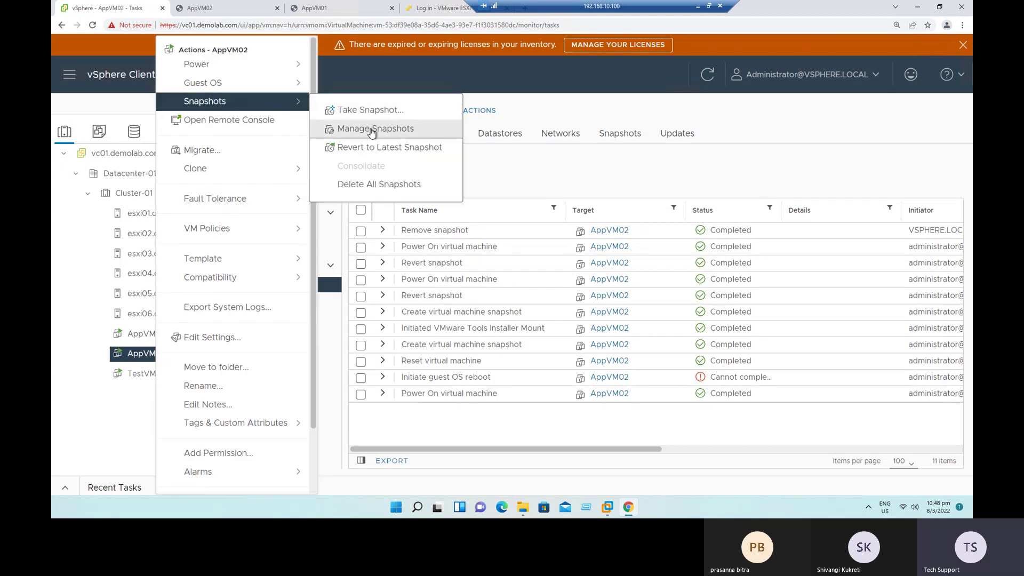
# Step: Verify that only Snap2 (11.63 GB) remains, then return to the Snapshot, Clone & Template slide
pyautogui.click(372, 129)
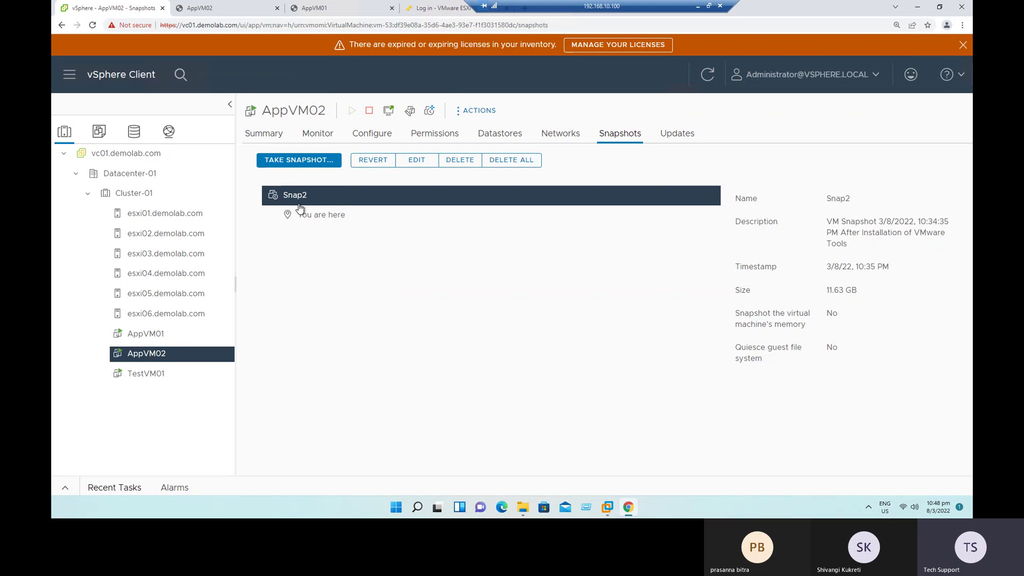
pyautogui.moveTo(825, 291); pyautogui.dragTo(860, 295)
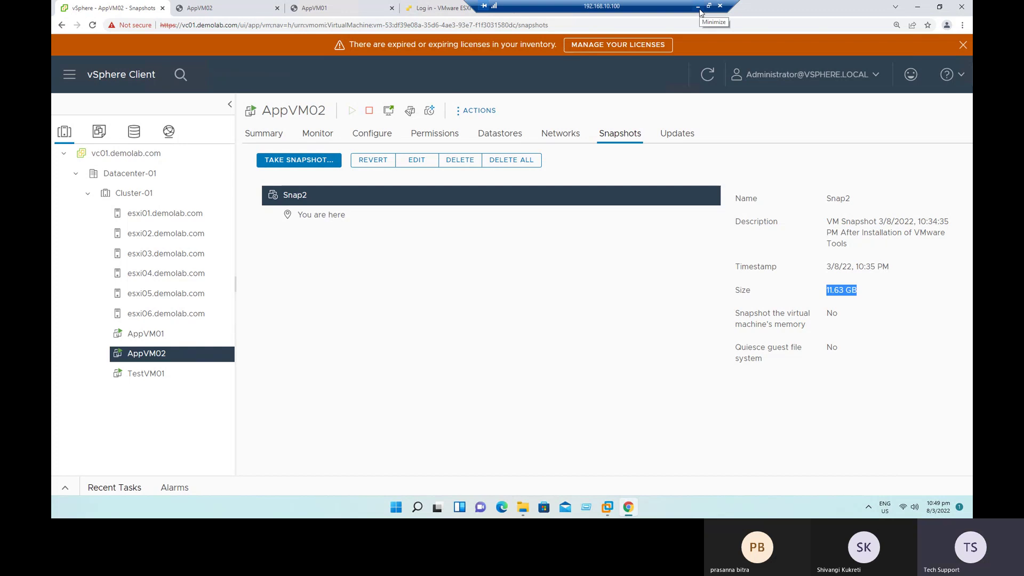
pyautogui.click(700, 9)
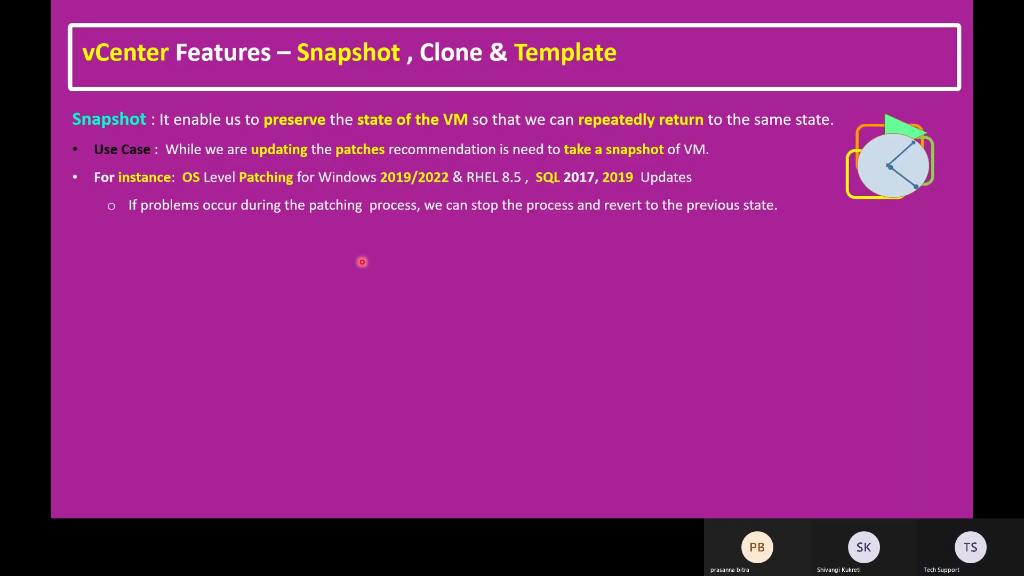
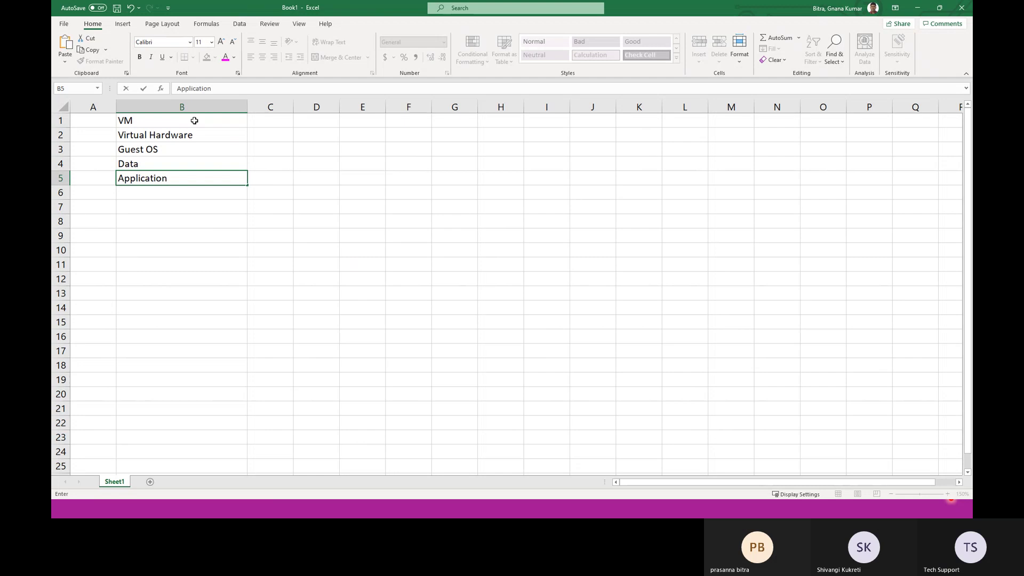
# Step: Add Snapshot, Clone and Template headings in C1:E1 next to VM
pyautogui.press('Right')
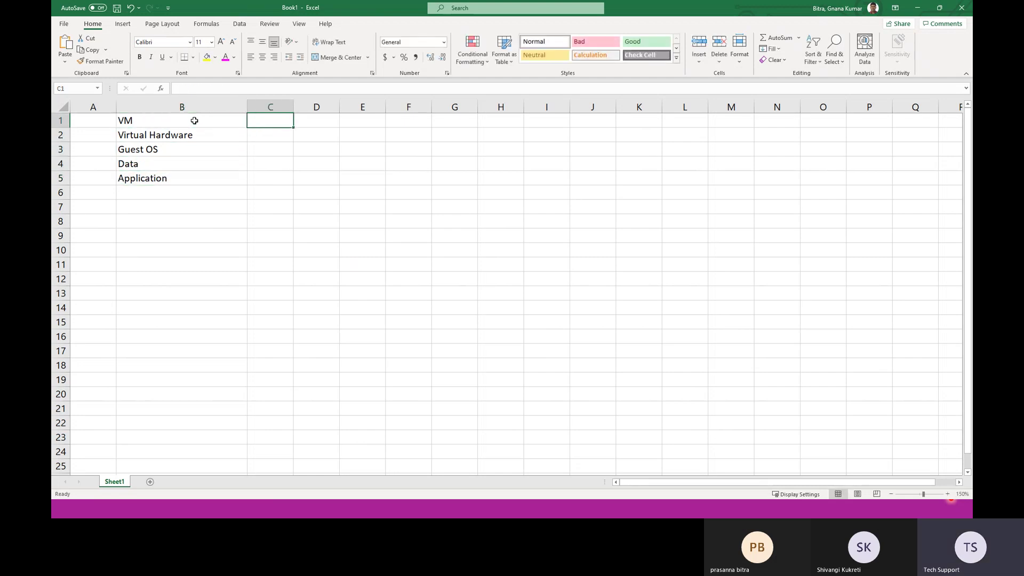
pyautogui.write('Snapshot')
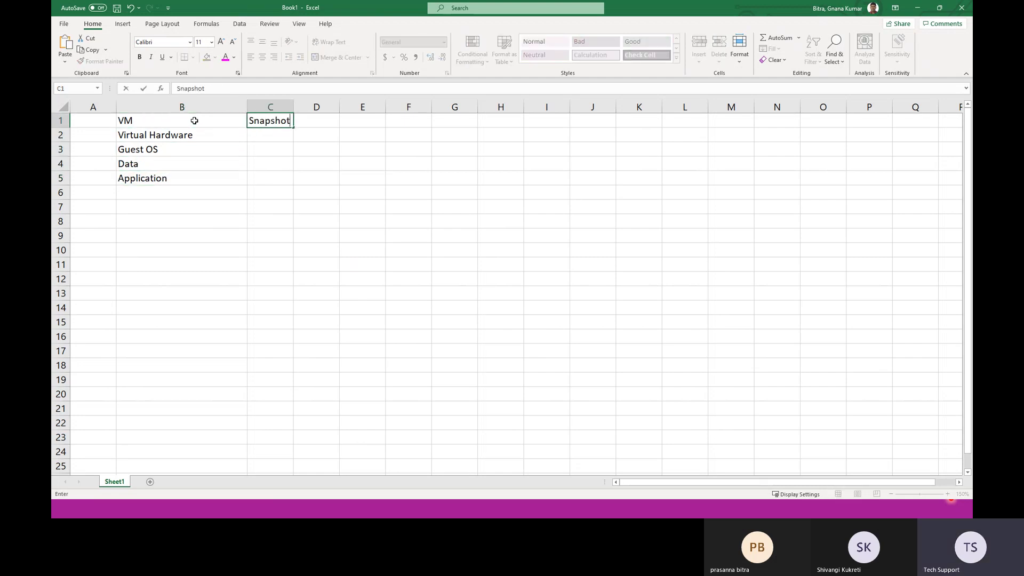
pyautogui.press('Tab')
pyautogui.write('Clone')
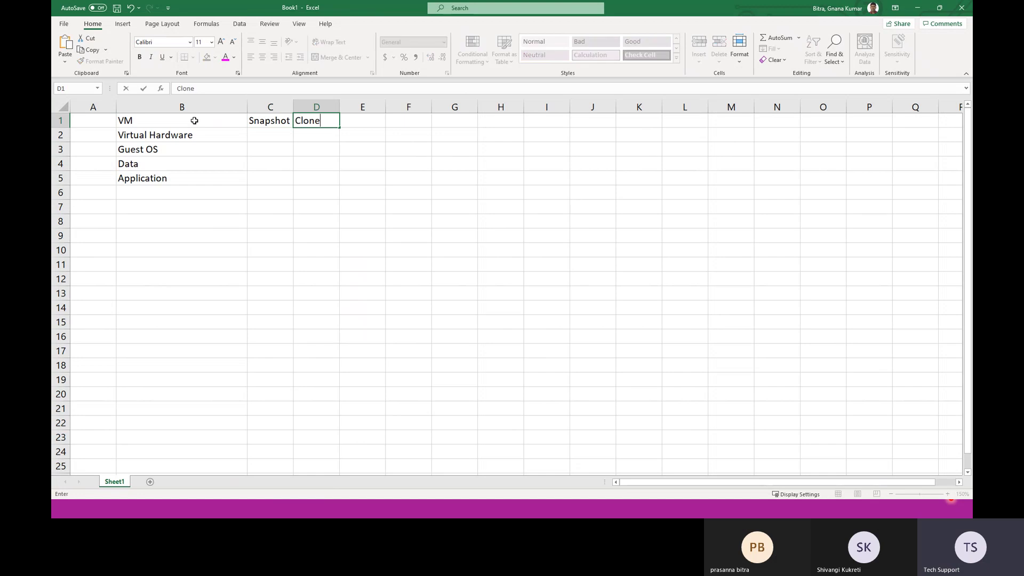
pyautogui.press('Tab')
pyautogui.write('Tem')
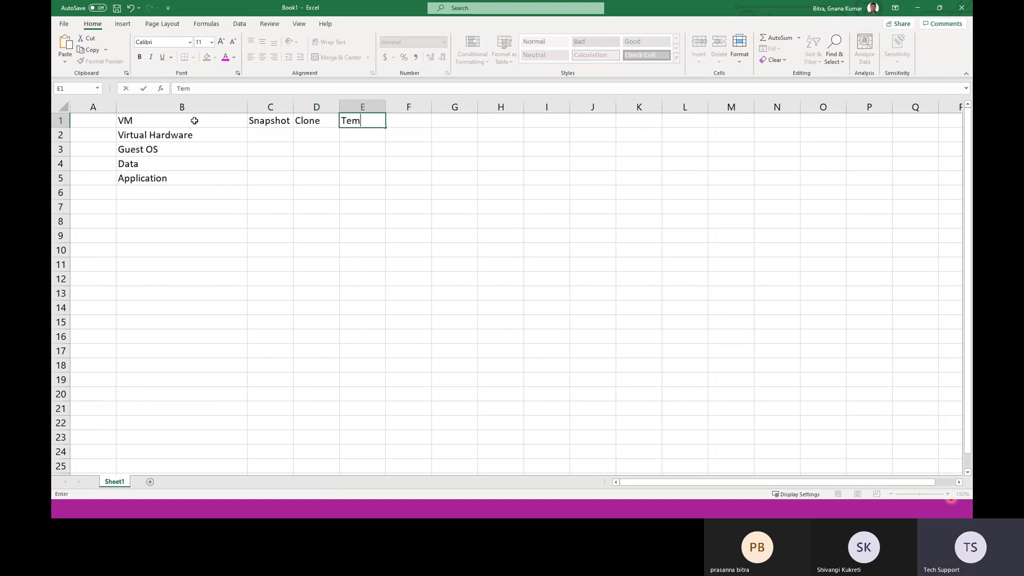
pyautogui.write('plate')
# Step: Style the VM, Snapshot and Clone headings as white text on a dark blue fill
pyautogui.moveTo(131, 122); pyautogui.dragTo(318, 121)
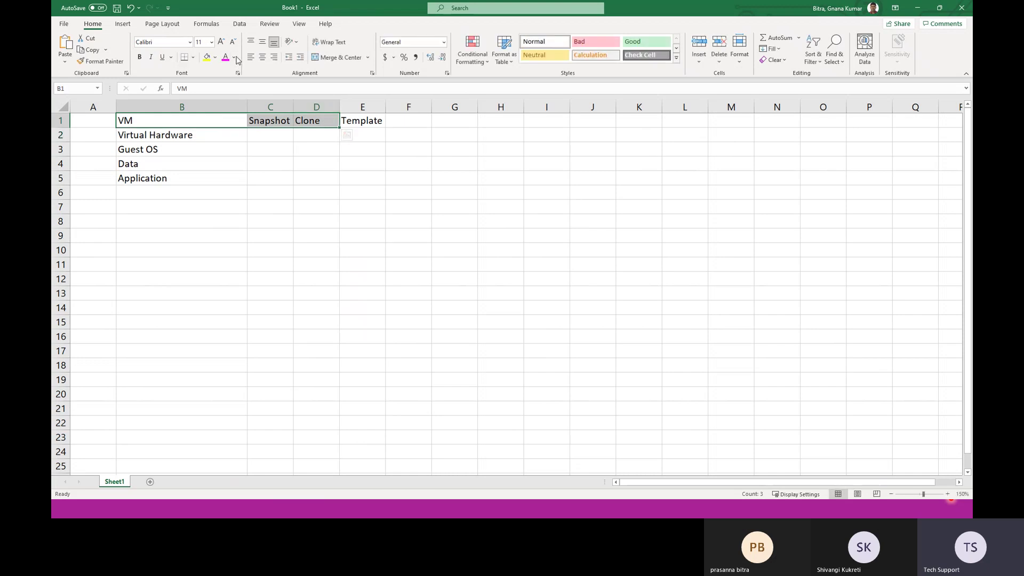
pyautogui.click(235, 58)
pyautogui.click(225, 97)
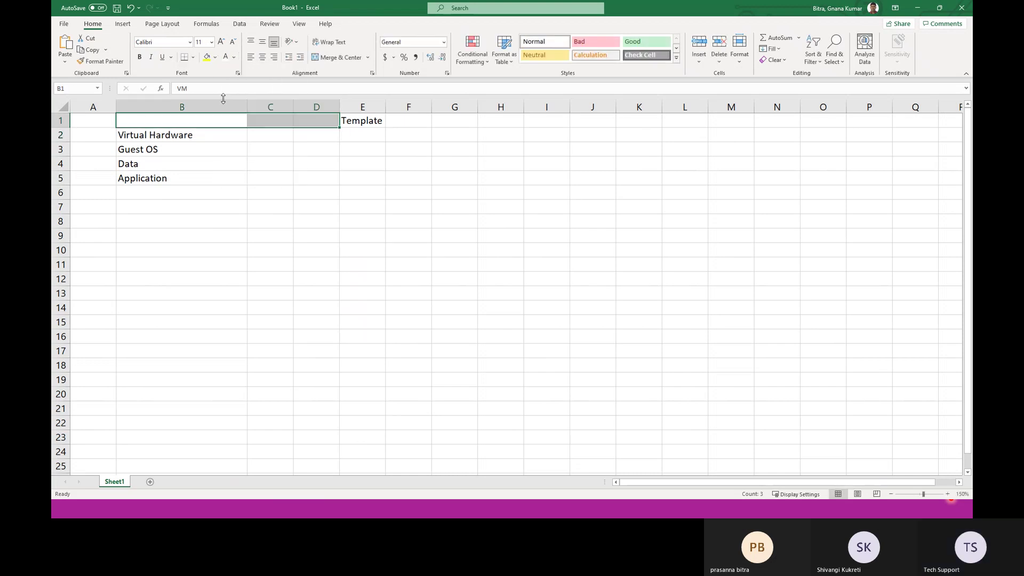
pyautogui.click(215, 57)
pyautogui.click(239, 119)
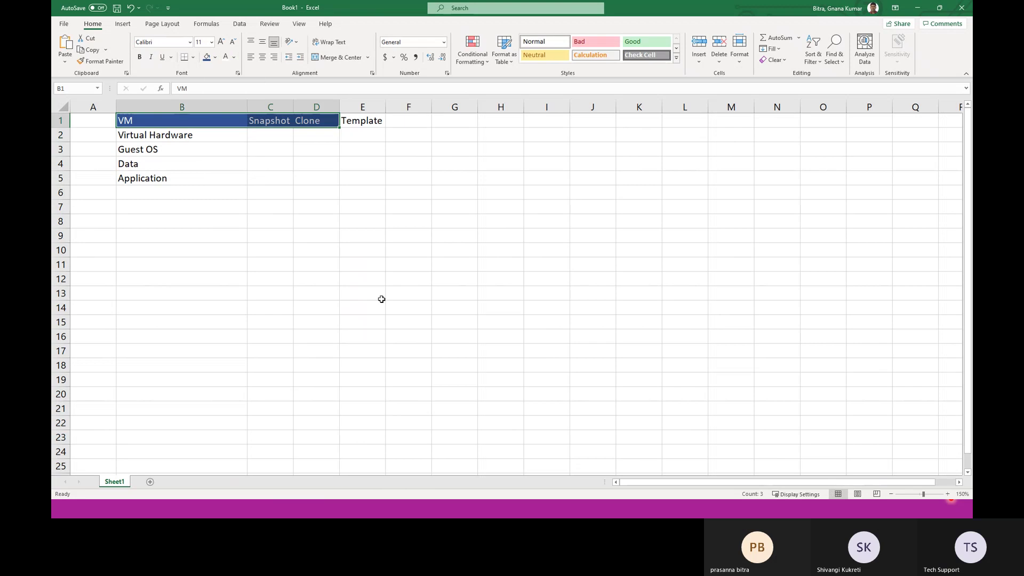
# Step: Narrow column B and widen the Snapshot and Clone columns C and D
pyautogui.scroll(8, 381, 300)
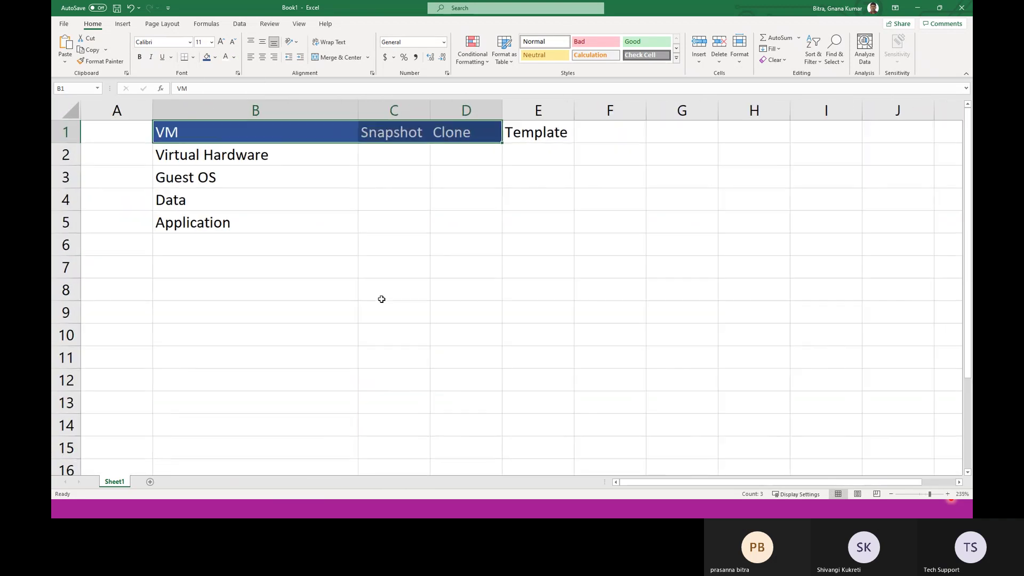
pyautogui.click(404, 143)
pyautogui.moveTo(397, 112); pyautogui.dragTo(371, 111)
pyautogui.click(389, 170)
pyautogui.moveTo(452, 112); pyautogui.dragTo(613, 112)
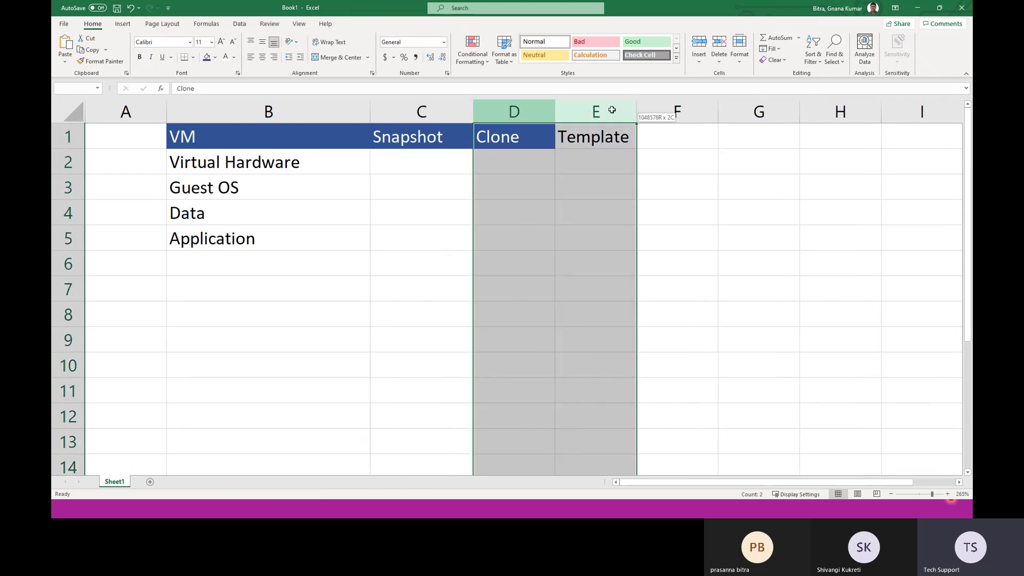
pyautogui.moveTo(514, 213); pyautogui.dragTo(543, 153)
pyautogui.moveTo(555, 111); pyautogui.dragTo(625, 111)
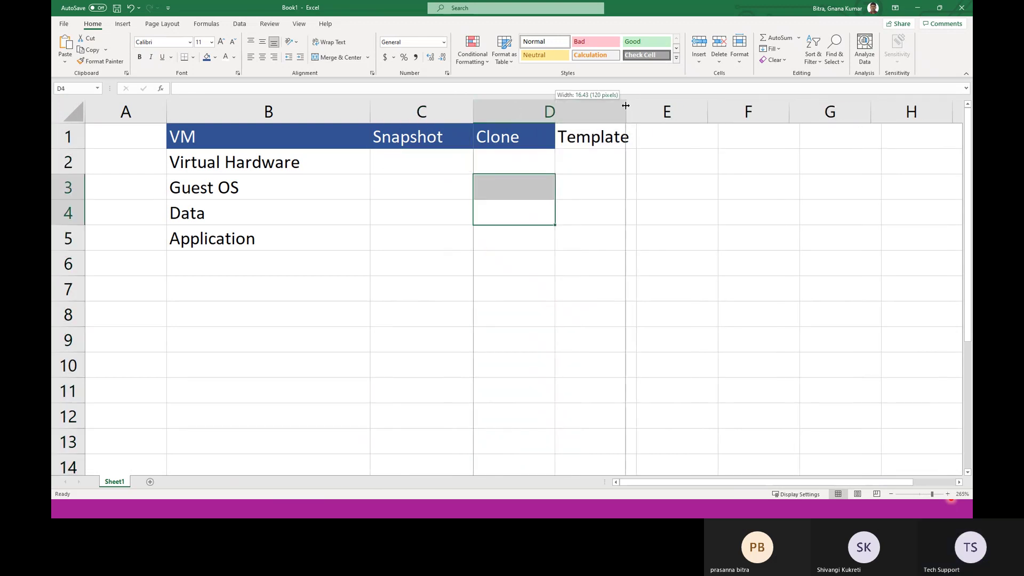
pyautogui.click(407, 185)
pyautogui.click(392, 165)
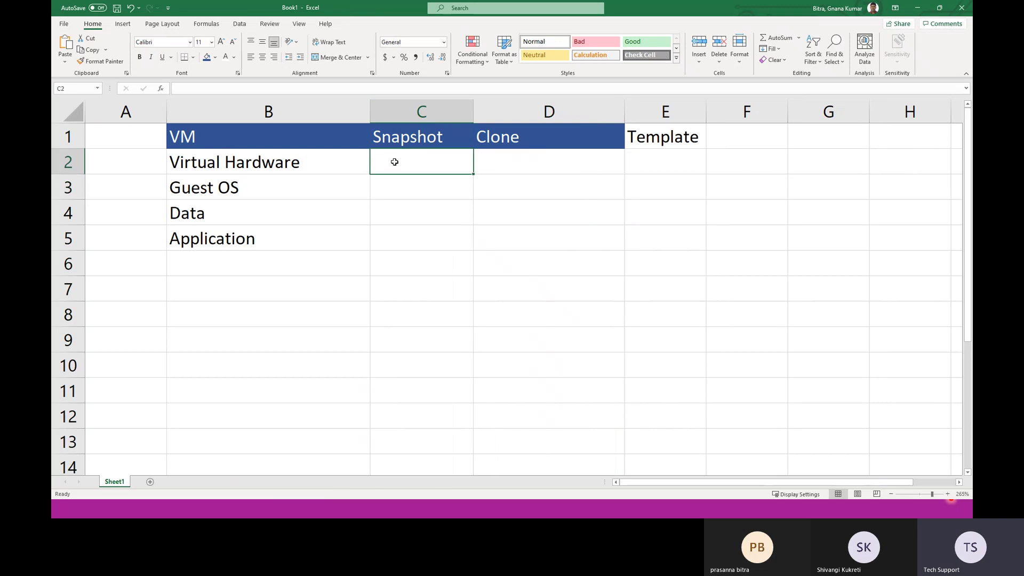
pyautogui.click(299, 165)
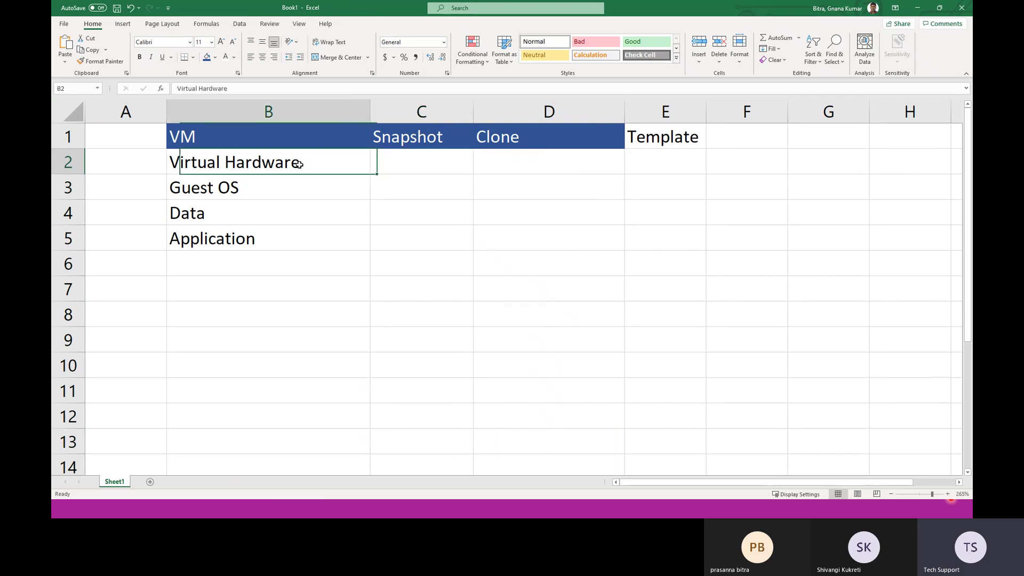
# Step: Enter 'VMTools 11.0 > 11.3' in C2 under Snapshot and widen column C to fit it
pyautogui.click(400, 165)
pyautogui.write('V')
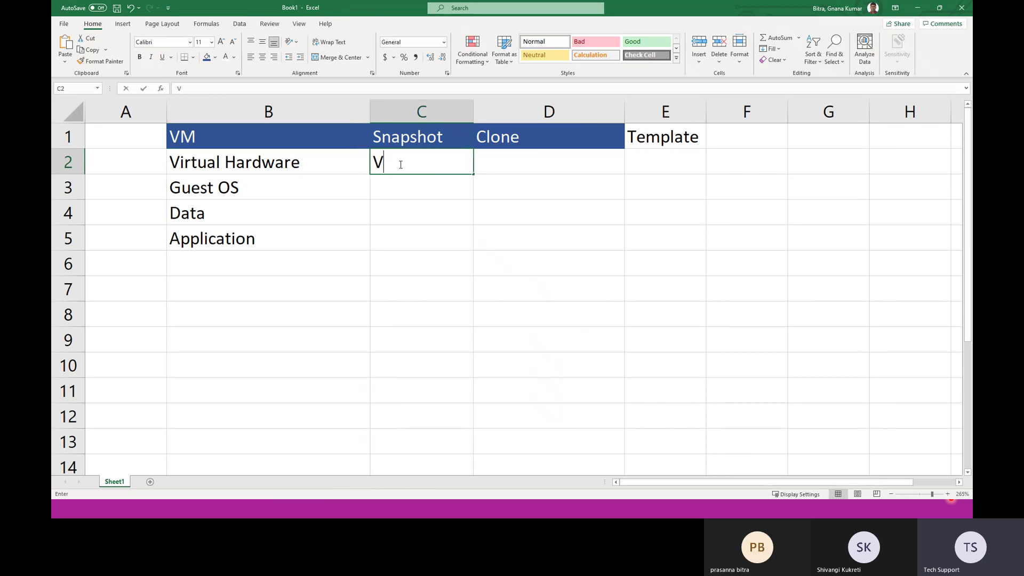
pyautogui.write('MTools ')
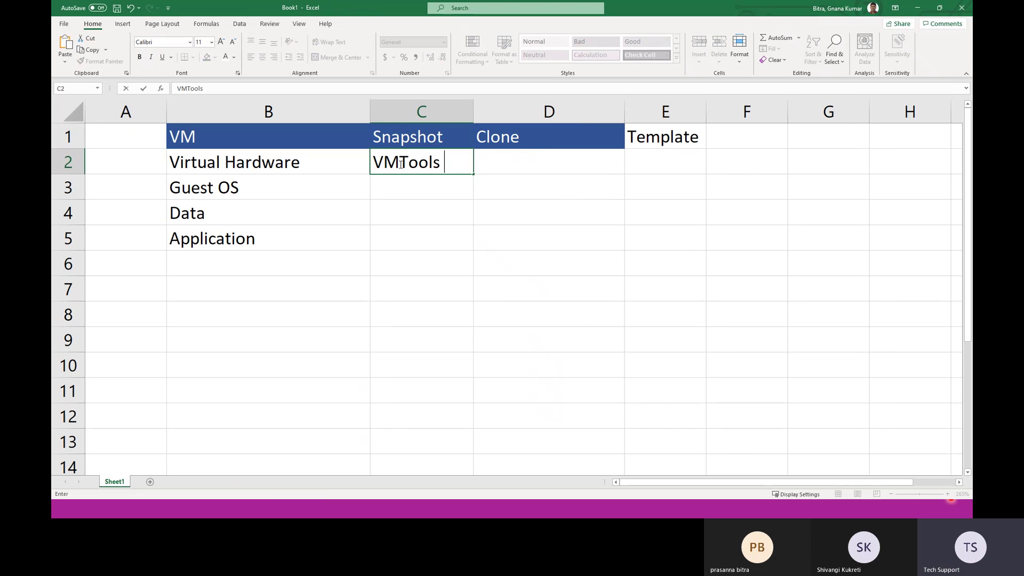
pyautogui.write('11.0 > 11.')
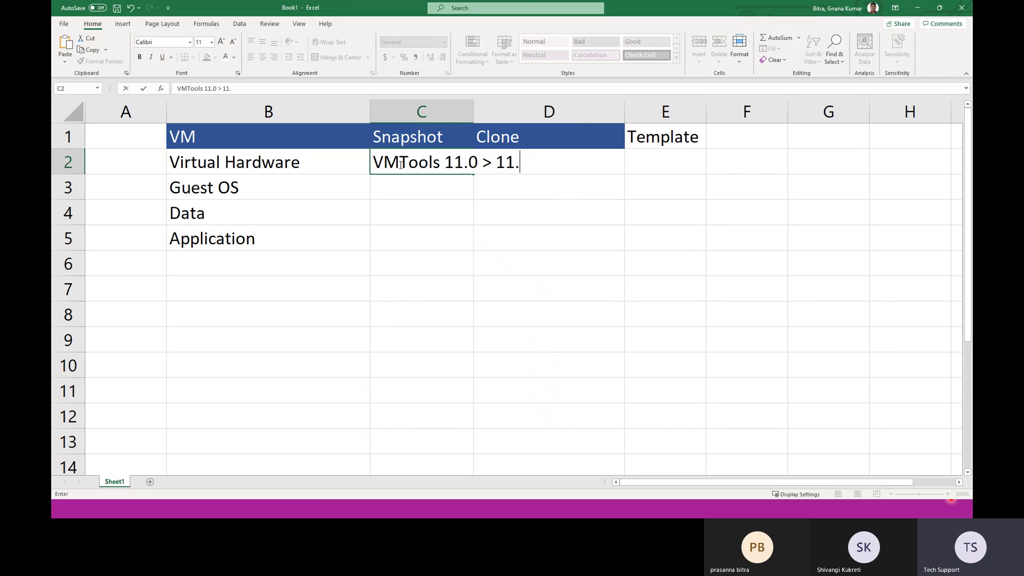
pyautogui.write('3')
pyautogui.moveTo(459, 166); pyautogui.dragTo(463, 164)
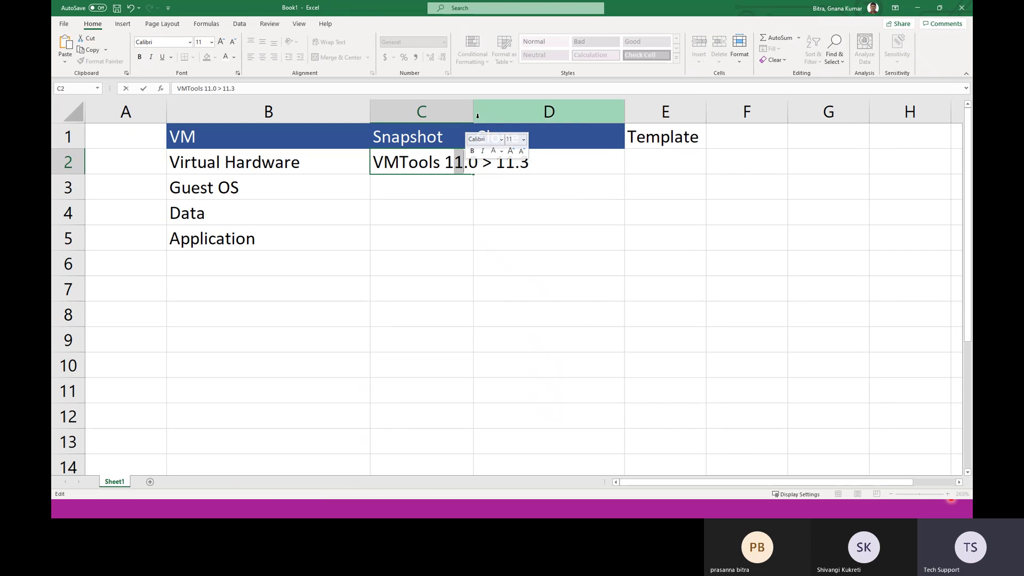
pyautogui.click(478, 112)
pyautogui.click(525, 271)
pyautogui.moveTo(473, 112); pyautogui.dragTo(549, 131)
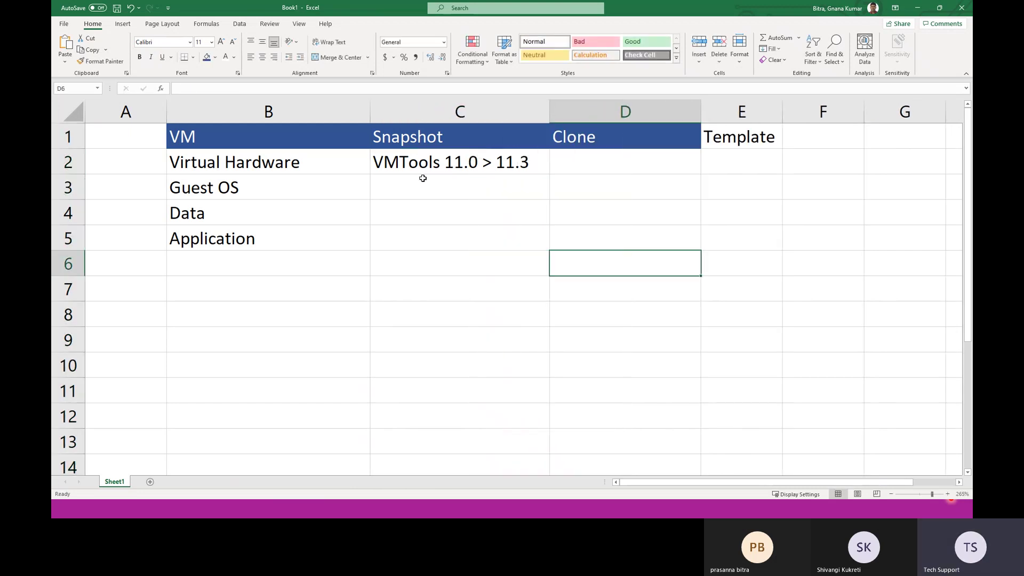
# Step: Rename the headings to 'Snapshot (Update)' and 'Clone (Upgrade)'
pyautogui.doubleClick(476, 140)
pyautogui.write('(')
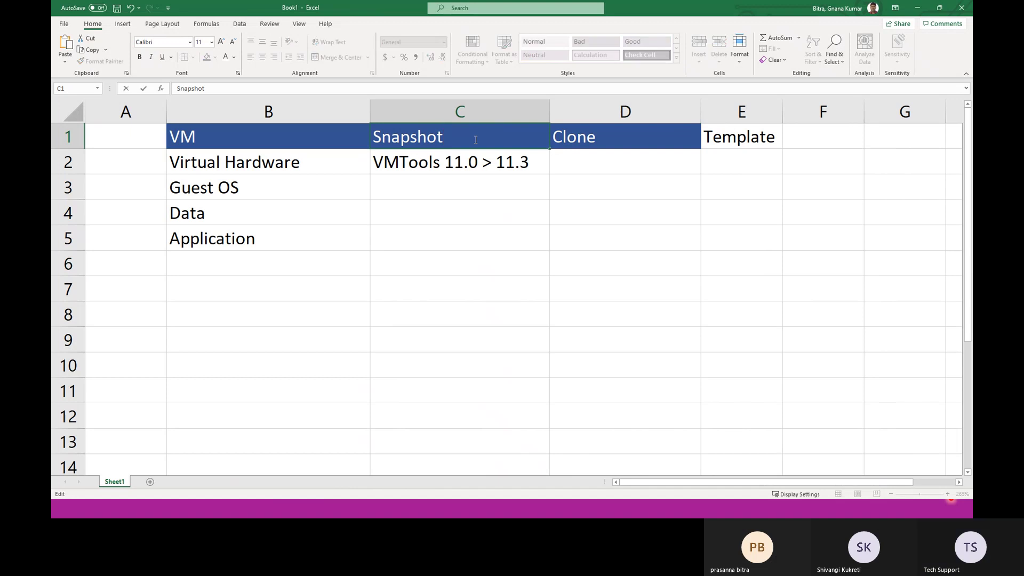
pyautogui.write('Update')
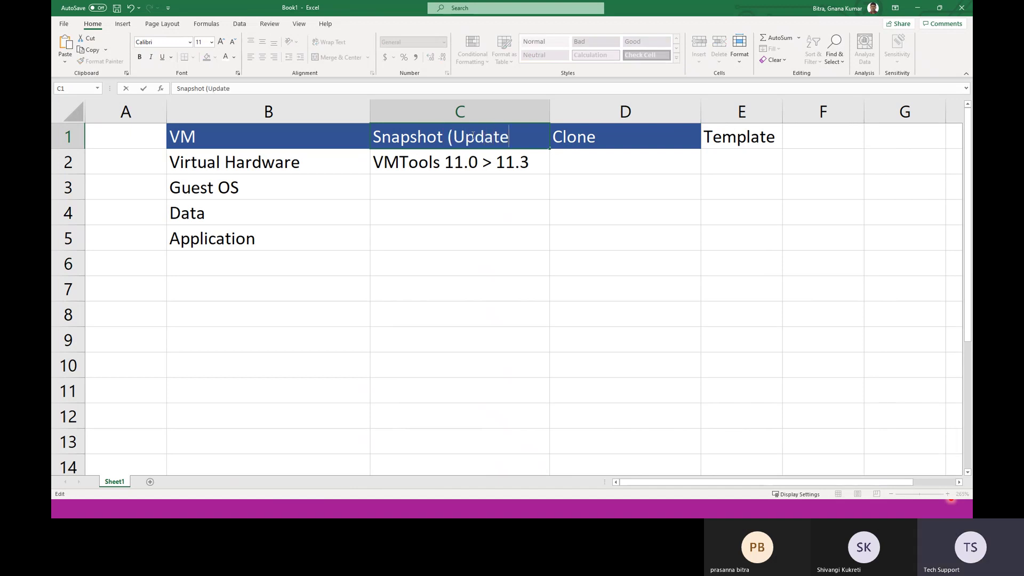
pyautogui.write(')')
pyautogui.doubleClick(603, 139)
pyautogui.write('(Upgrade')
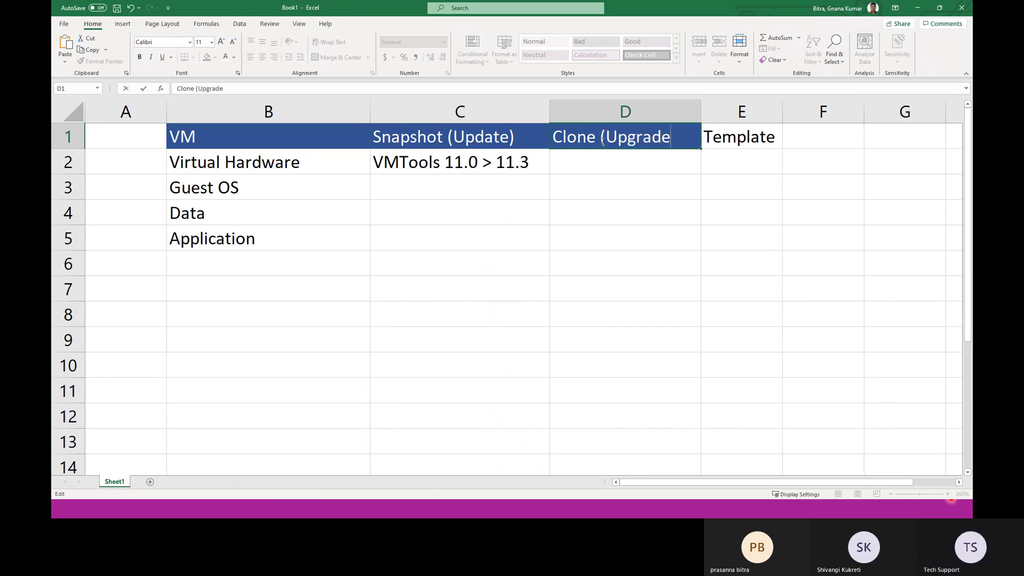
pyautogui.write(')')
pyautogui.click(579, 212)
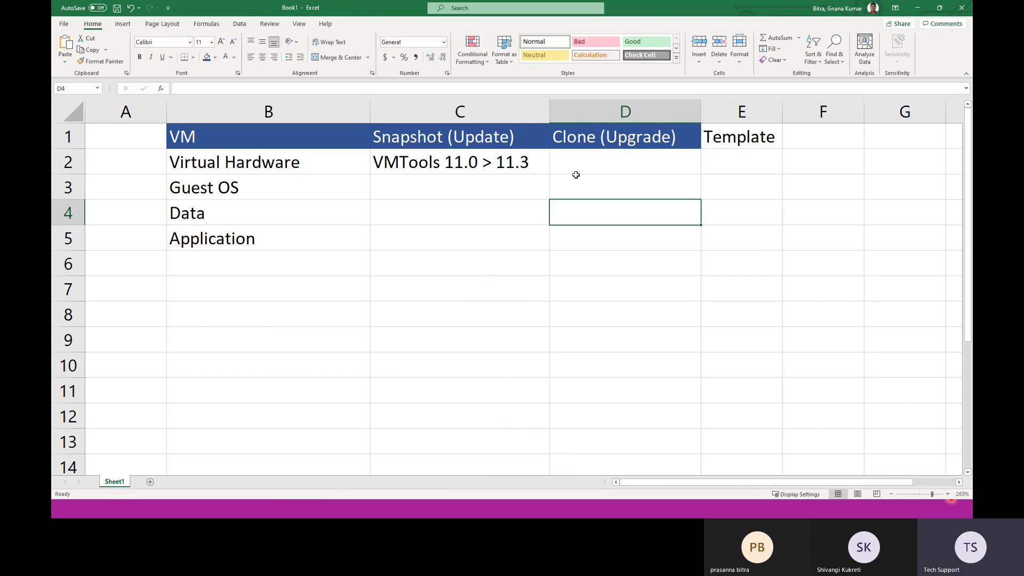
# Step: Enter '10.3 > 11.3' in D2 under Clone (Upgrade)
pyautogui.doubleClick(574, 163)
pyautogui.write('1')
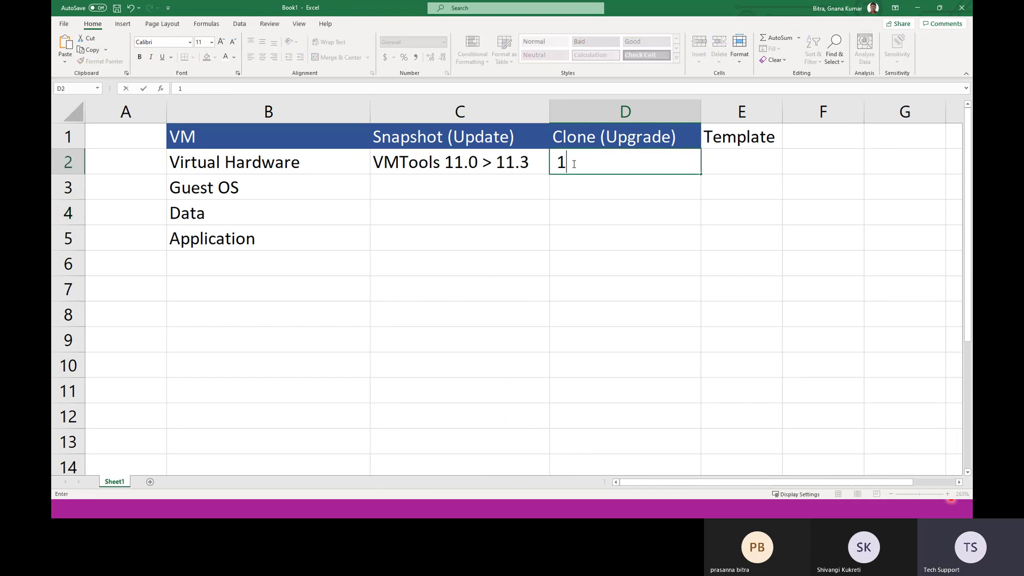
pyautogui.write('0.3 > 11.3')
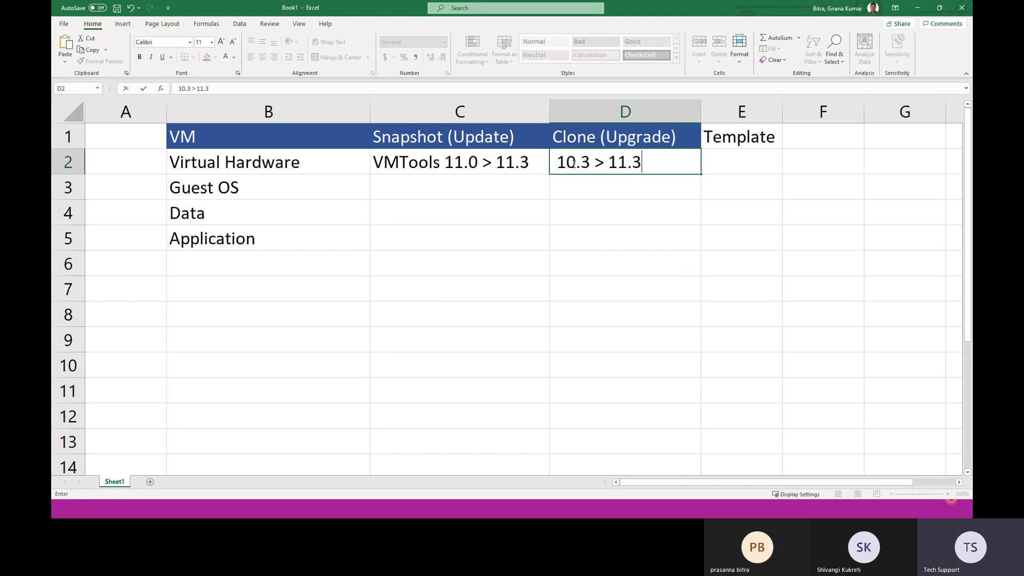
pyautogui.click(557, 228)
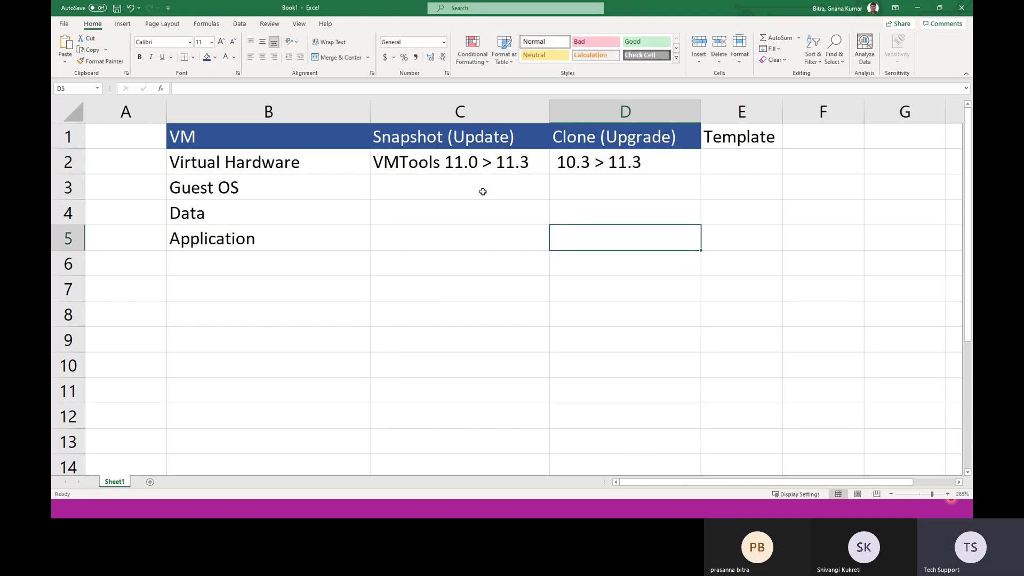
# Step: Revise C2 to 'VMTools 11.0 > 11.1, 11.2,11.3' and resize column C to fit it
pyautogui.doubleClick(528, 167)
pyautogui.press('BackSpace')
pyautogui.write('1, 11')
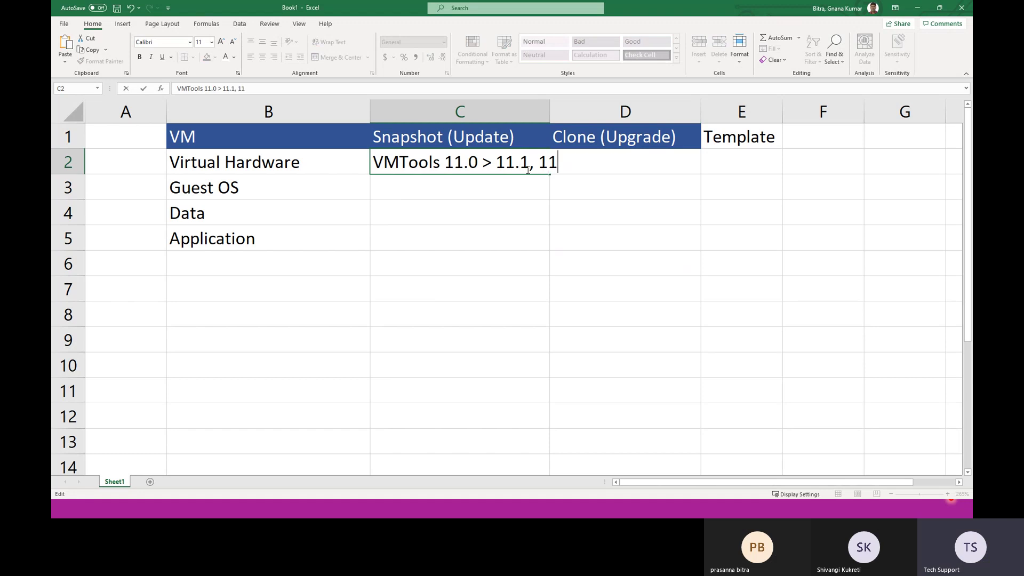
pyautogui.write('.2')
pyautogui.click(544, 240)
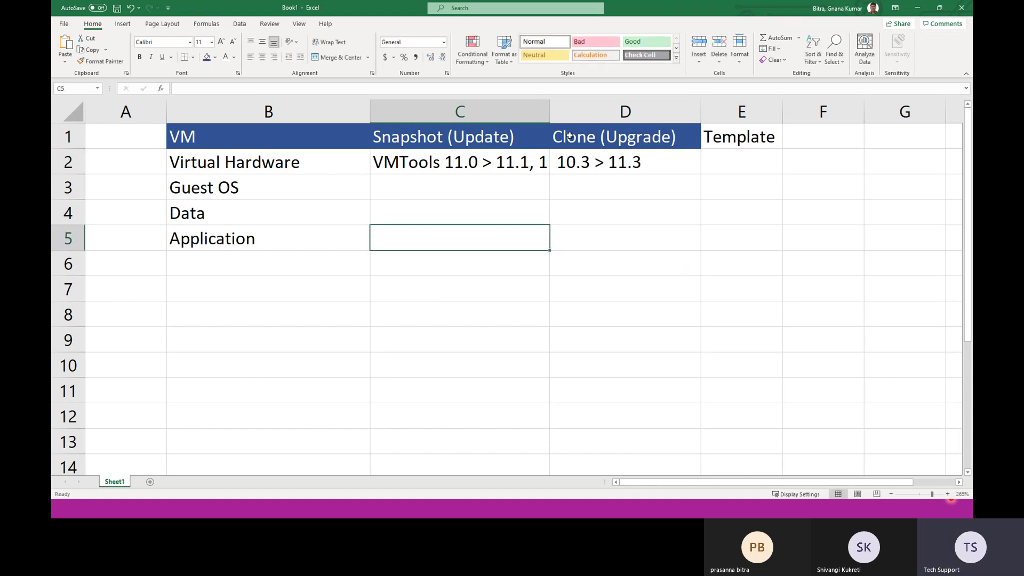
pyautogui.doubleClick(550, 113)
pyautogui.click(531, 170)
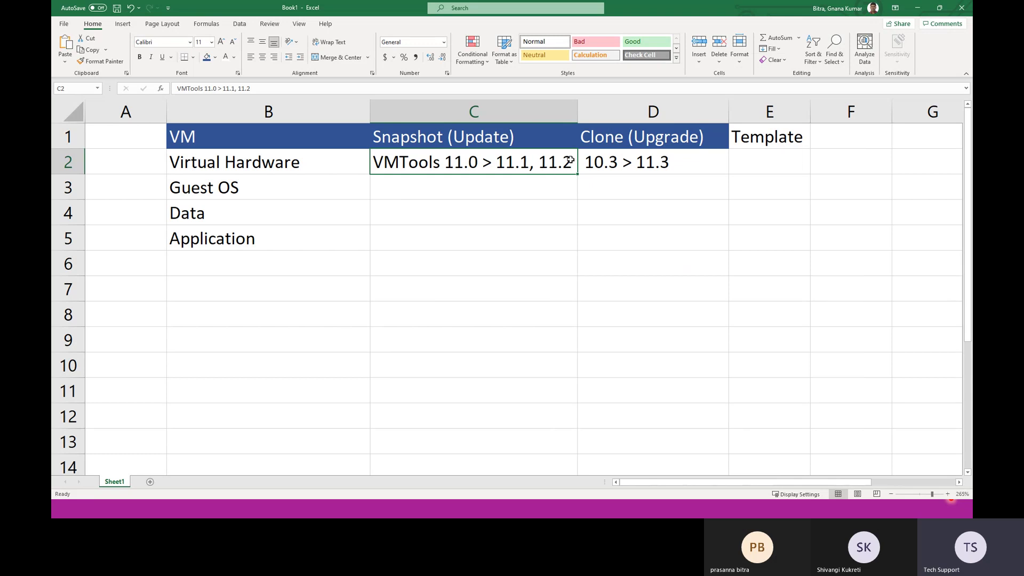
pyautogui.moveTo(578, 111); pyautogui.dragTo(662, 112)
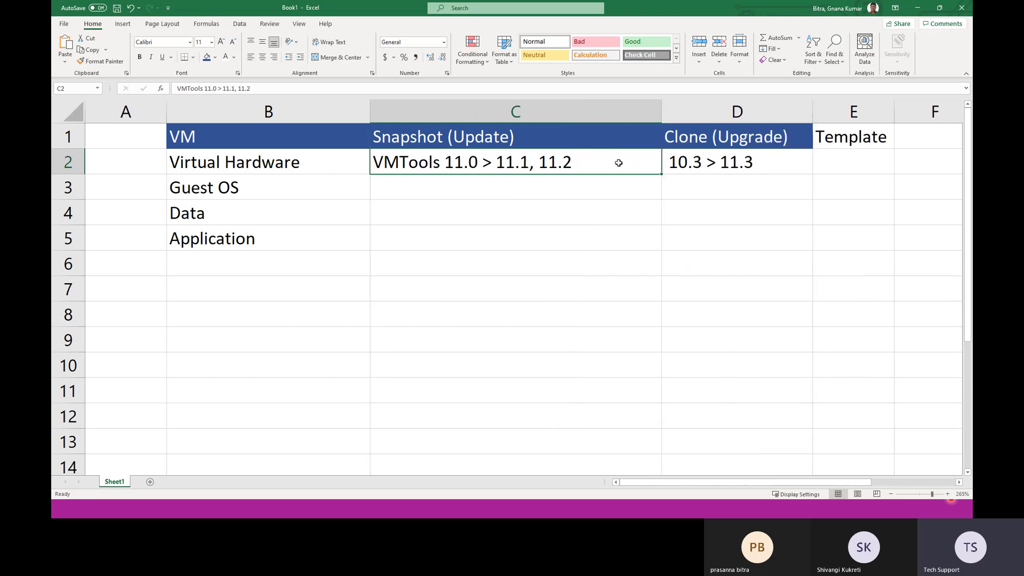
pyautogui.doubleClick(579, 162)
pyautogui.write(',11.3')
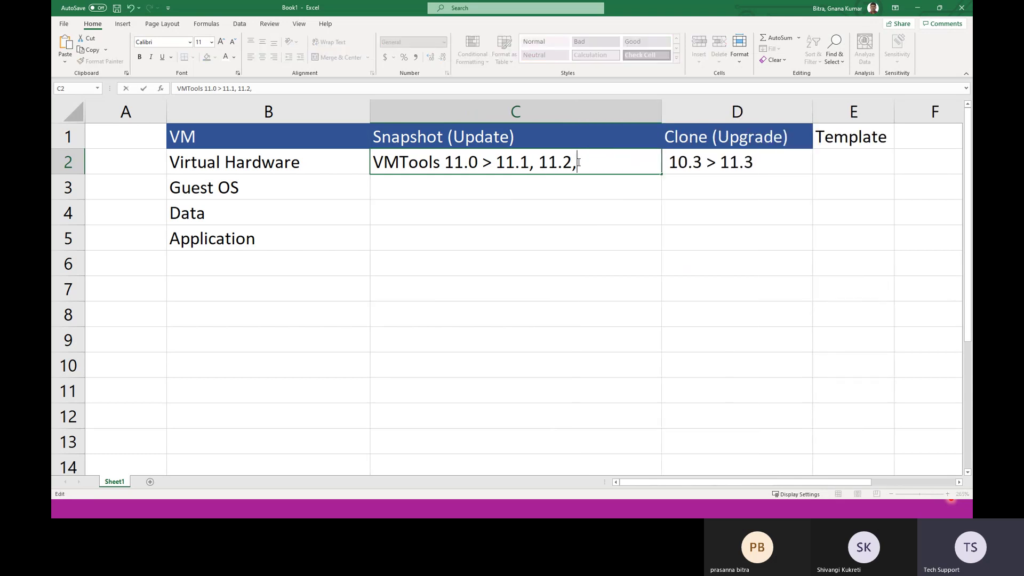
pyautogui.click(491, 215)
pyautogui.moveTo(659, 112); pyautogui.dragTo(620, 114)
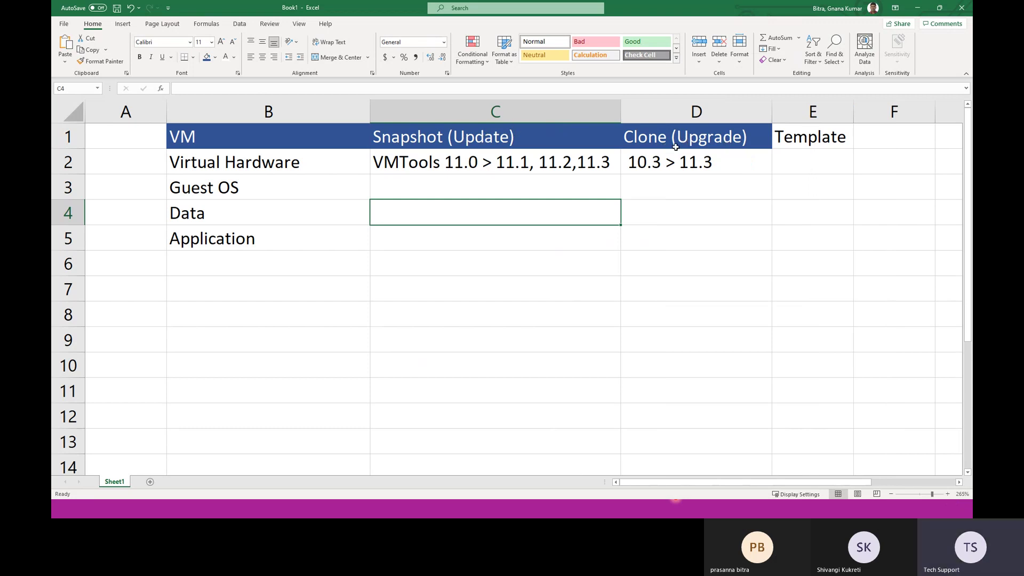
# Step: Bold the '10' and '11' inside D2's '10.3 > 11.3' entry
pyautogui.doubleClick(652, 160)
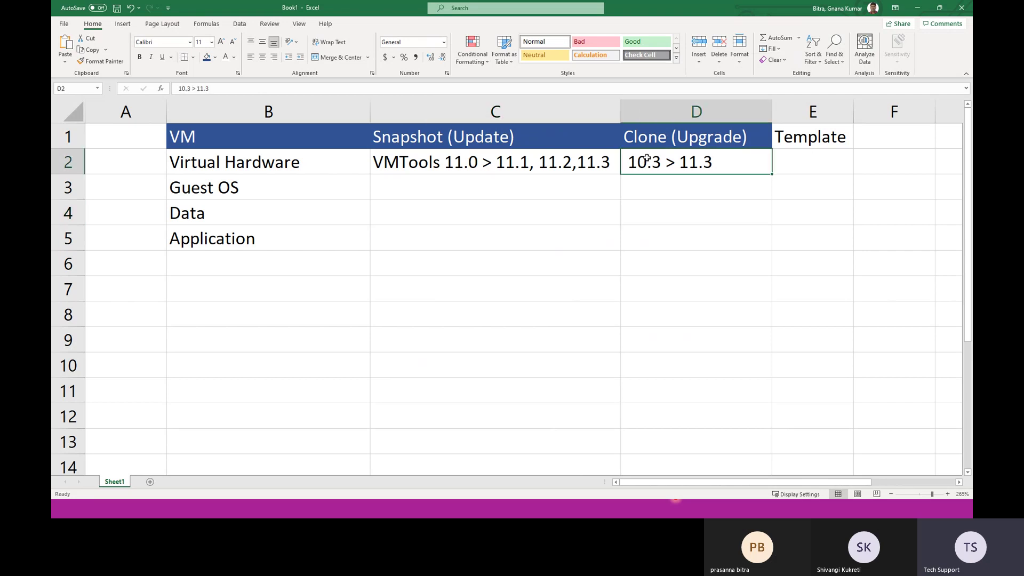
pyautogui.moveTo(647, 162); pyautogui.dragTo(630, 162)
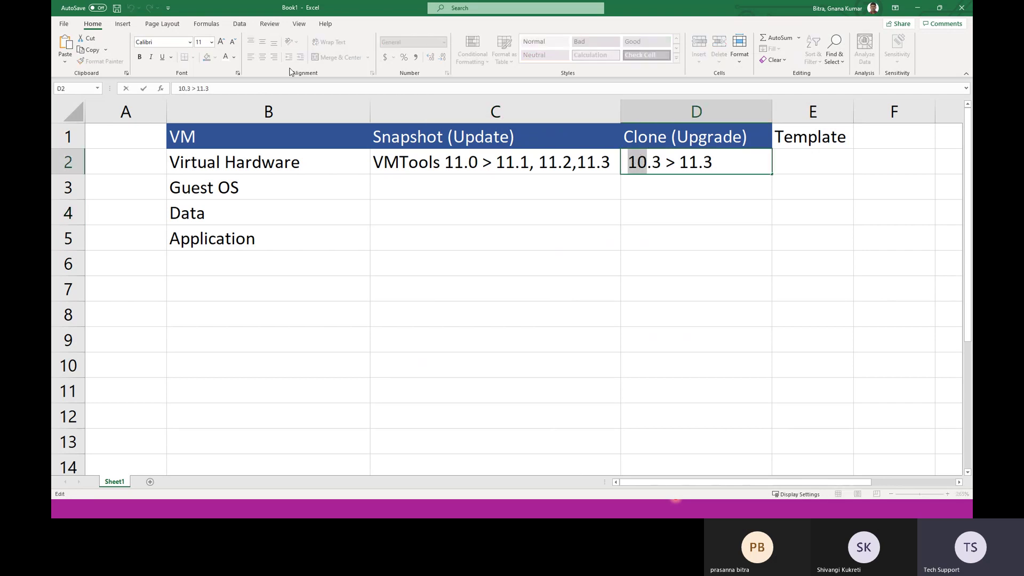
pyautogui.click(139, 57)
pyautogui.click(697, 162)
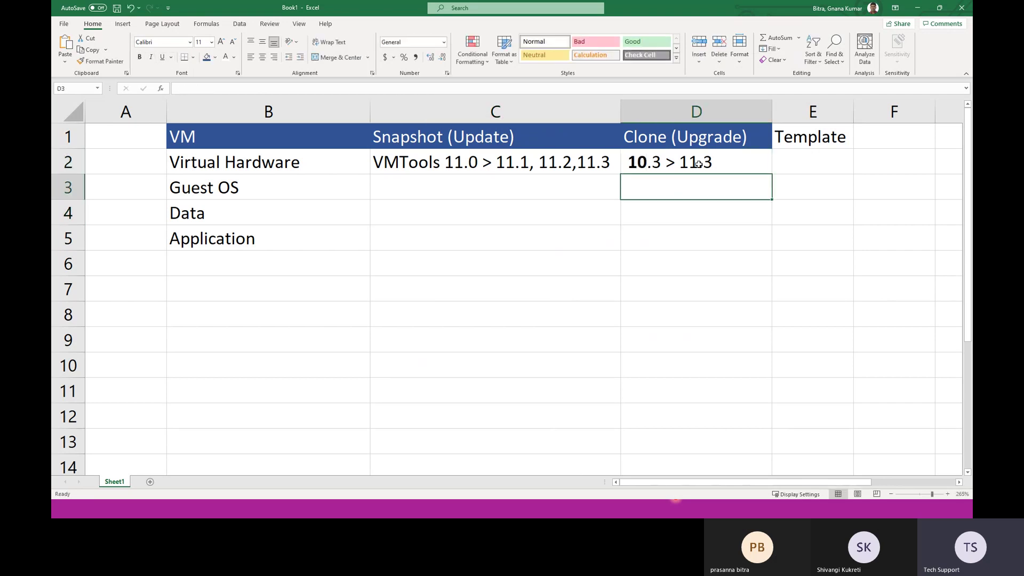
pyautogui.moveTo(697, 162); pyautogui.dragTo(679, 162)
pyautogui.click(139, 57)
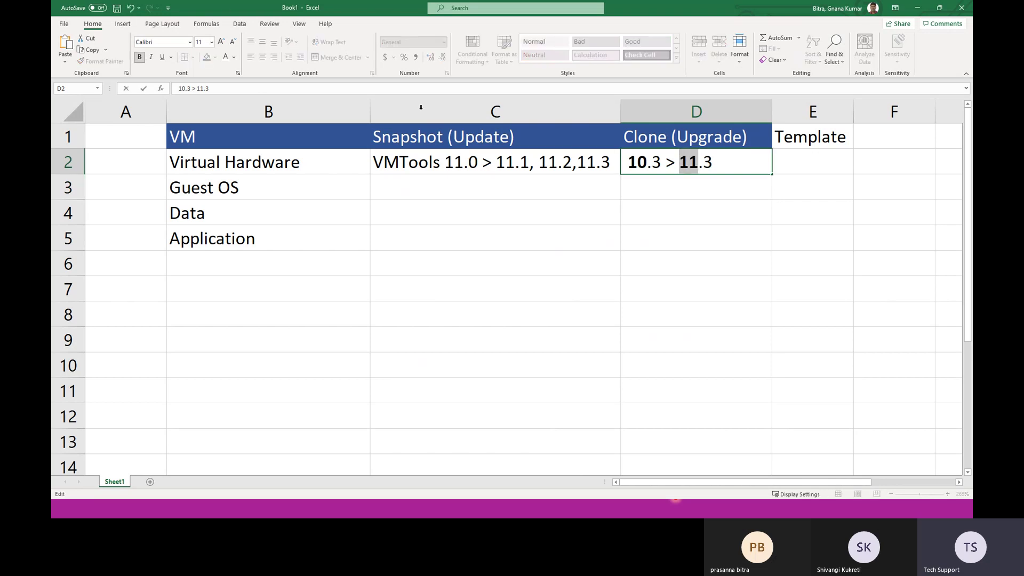
pyautogui.click(709, 285)
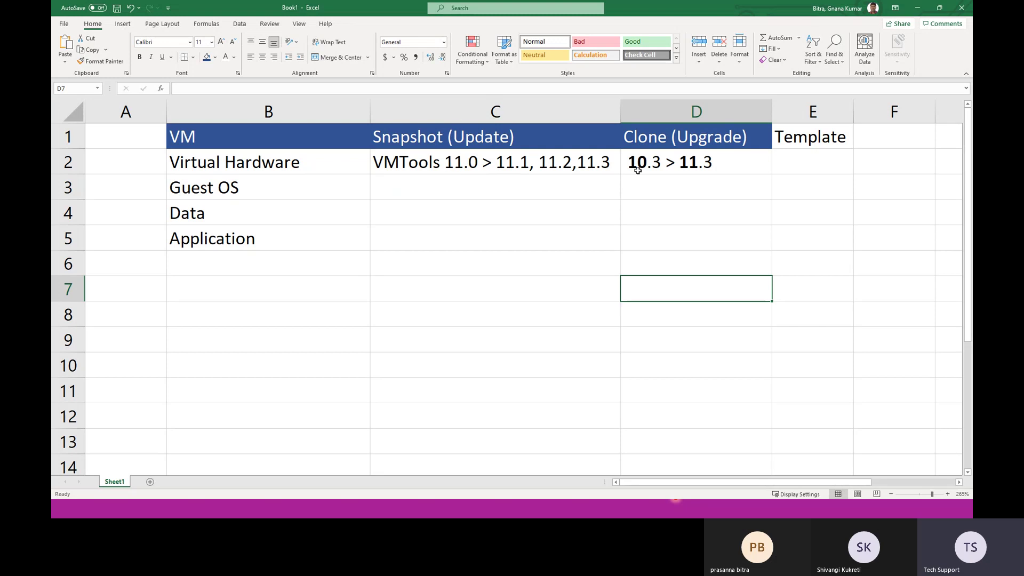
pyautogui.click(670, 170)
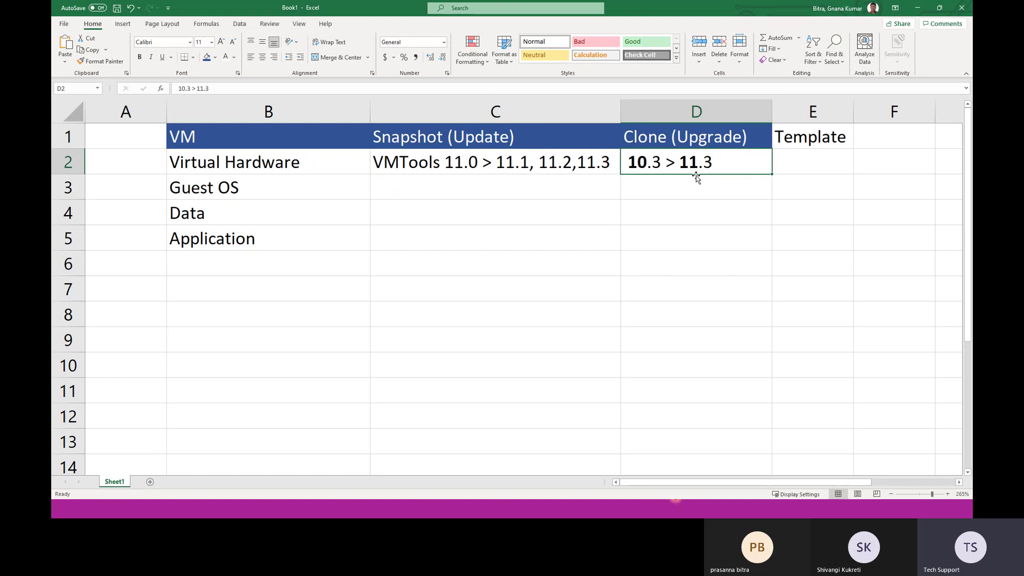
# Step: Make the word 'Upgrade' bold in the Clone (Upgrade) heading
pyautogui.doubleClick(701, 137)
pyautogui.doubleClick(700, 137)
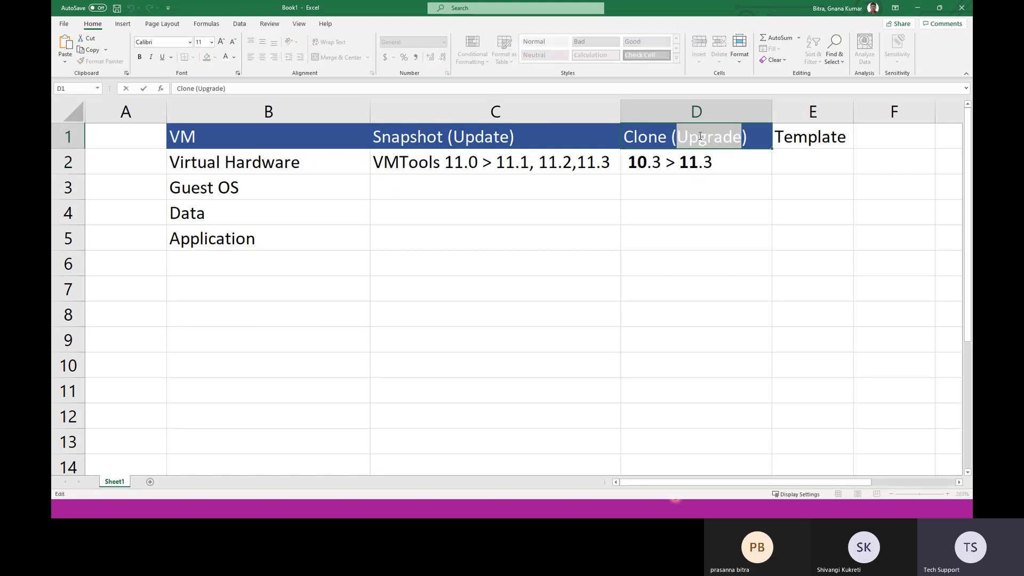
pyautogui.click(139, 57)
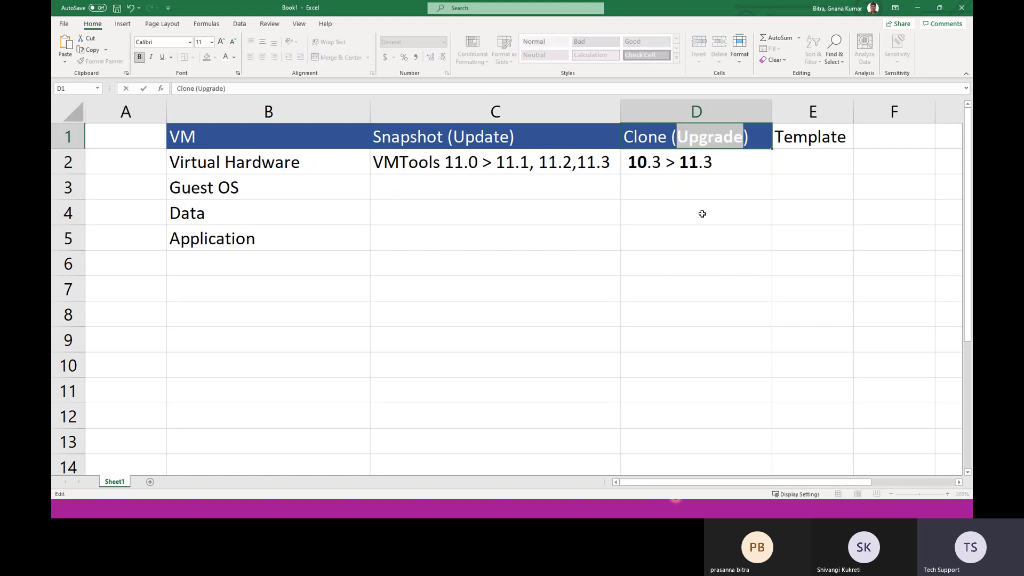
pyautogui.click(702, 214)
pyautogui.doubleClick(659, 162)
pyautogui.click(688, 162)
pyautogui.click(516, 155)
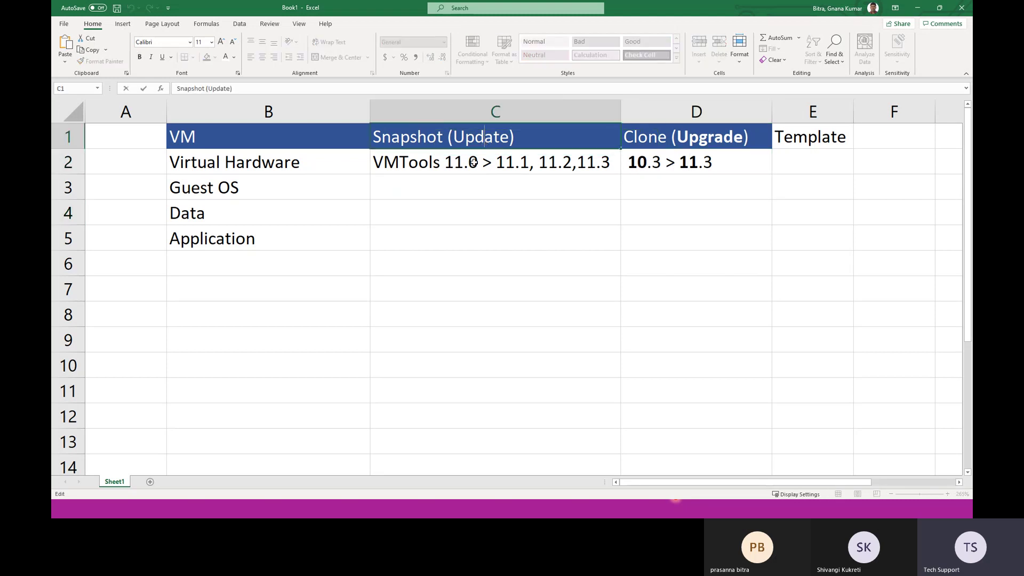
pyautogui.doubleClick(454, 162)
pyautogui.moveTo(454, 162); pyautogui.dragTo(587, 162)
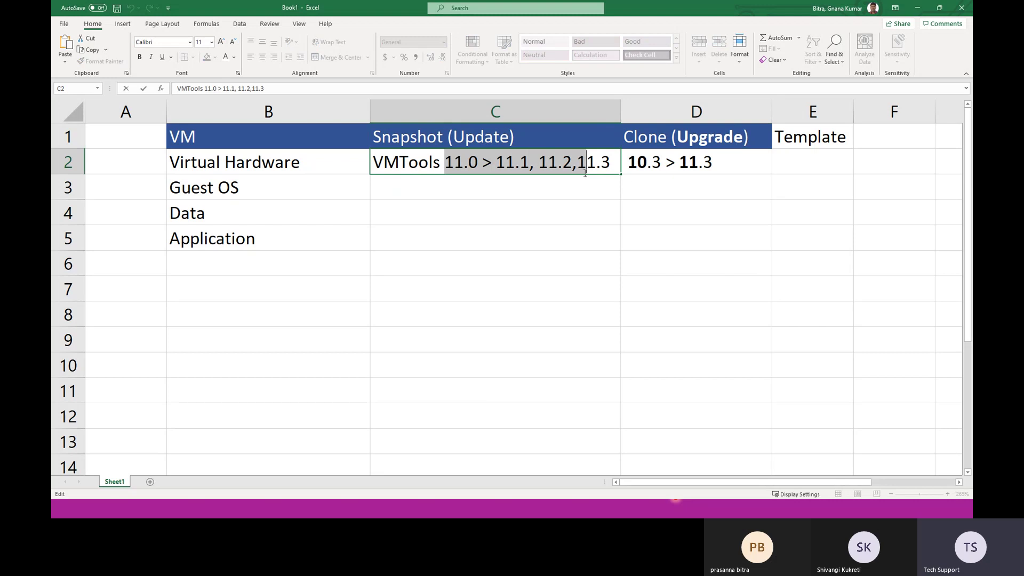
pyautogui.click(529, 213)
pyautogui.press('Return')
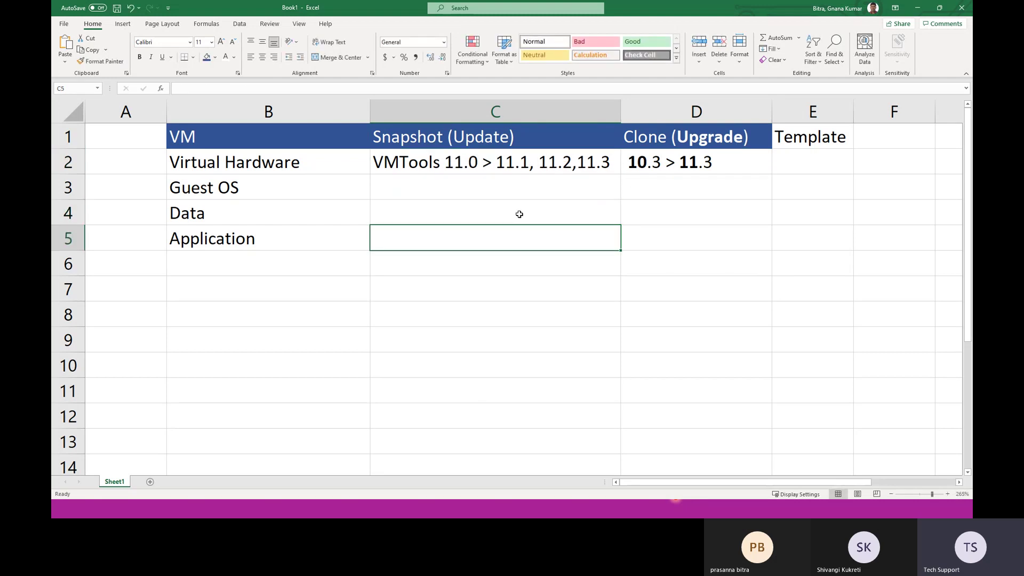
# Step: Add 'Minor Version' to the Snapshot (Update) heading and widen column C
pyautogui.click(524, 152)
pyautogui.doubleClick(538, 140)
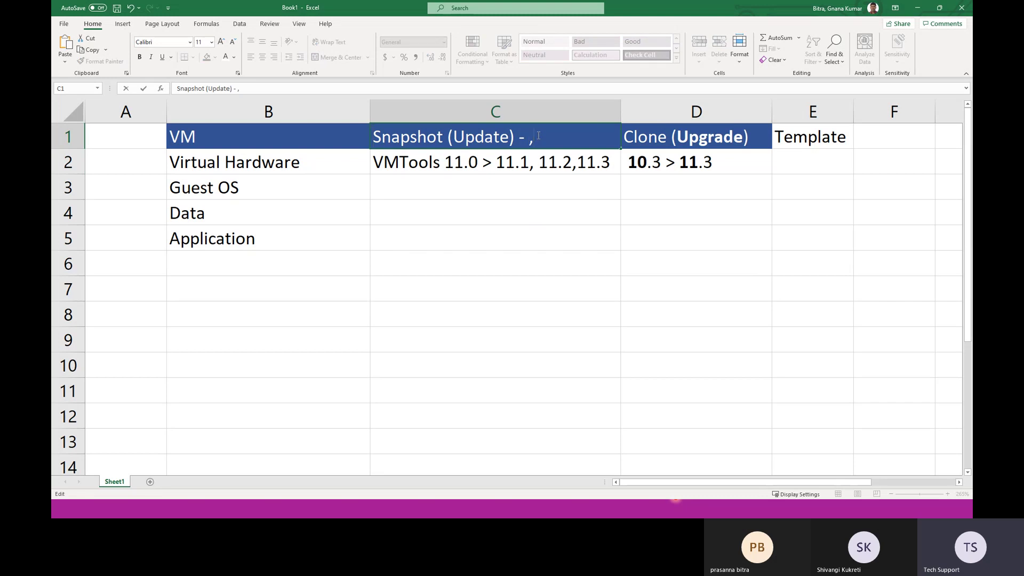
pyautogui.press('BackSpace')
pyautogui.write('m')
pyautogui.press('BackSpace')
pyautogui.write('Minor Version C')
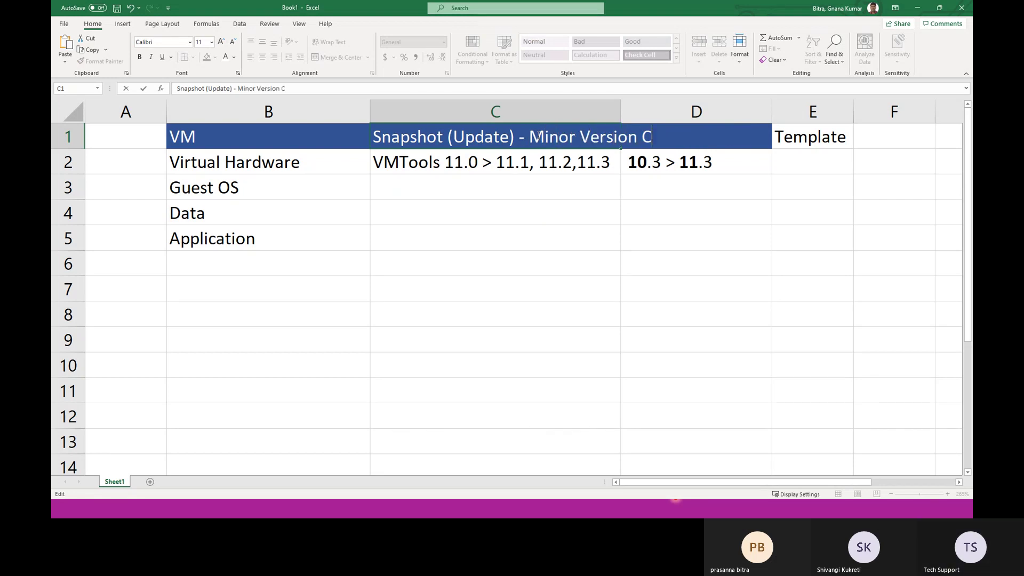
pyautogui.press('BackSpace')
pyautogui.click(648, 240)
pyautogui.moveTo(621, 112); pyautogui.dragTo(662, 112)
# Step: Append '-Major Version' to the Clone (Upgrade) heading and widen column D to fit
pyautogui.click(803, 137)
pyautogui.moveTo(815, 109); pyautogui.dragTo(815, 110)
pyautogui.moveTo(814, 111); pyautogui.dragTo(814, 111)
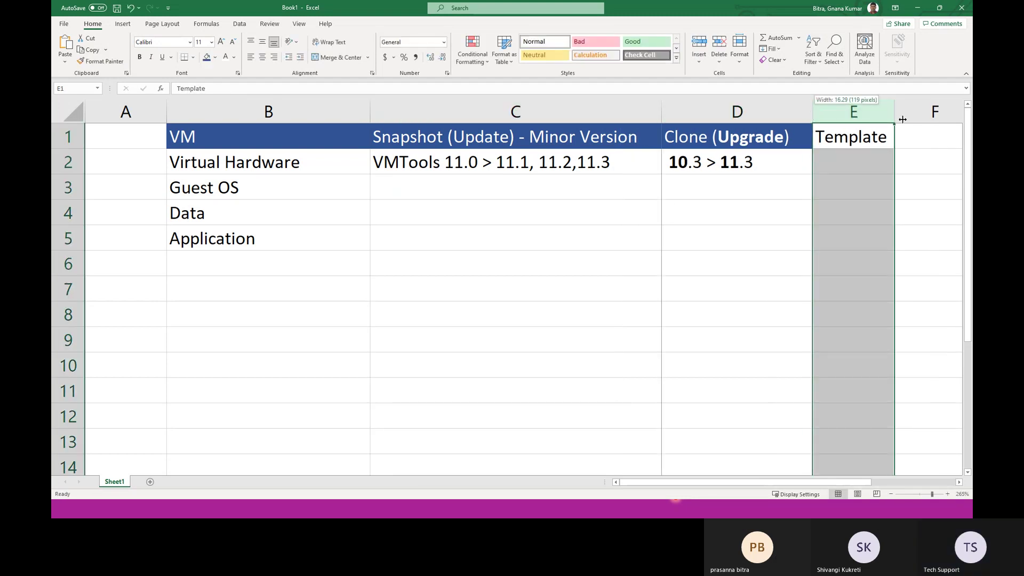
pyautogui.moveTo(903, 119); pyautogui.dragTo(901, 120)
pyautogui.doubleClick(809, 134)
pyautogui.write('-Major V')
pyautogui.press('BackSpace')
pyautogui.write('v')
pyautogui.press('BackSpace')
pyautogui.write('Version')
pyautogui.click(707, 266)
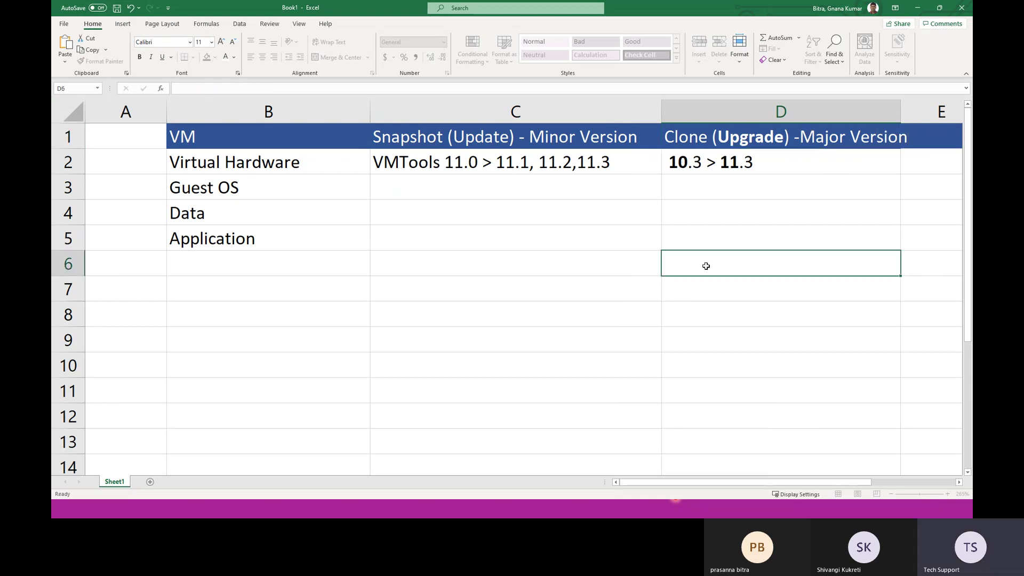
pyautogui.moveTo(901, 111); pyautogui.dragTo(928, 111)
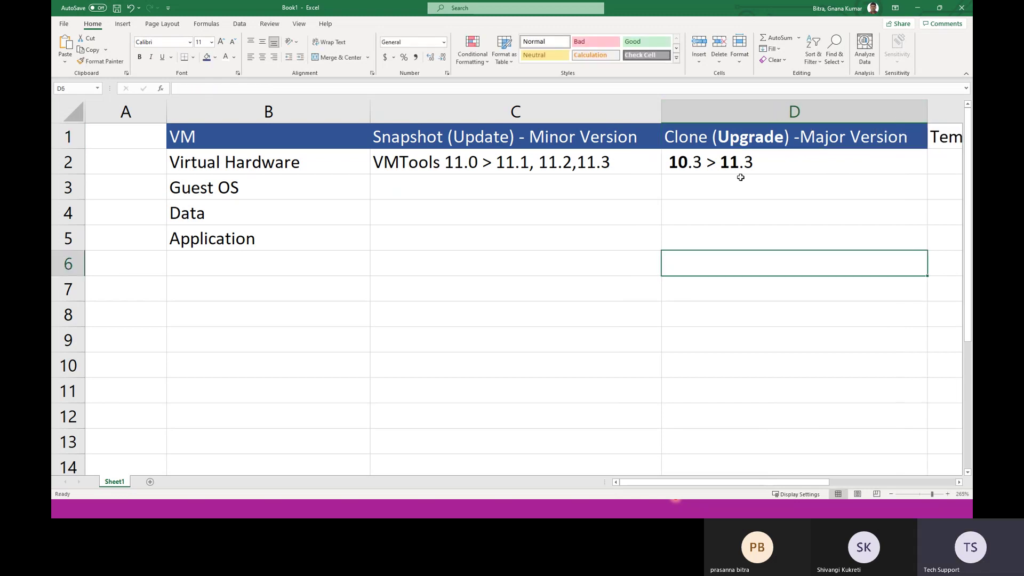
pyautogui.doubleClick(423, 191)
# Step: Enter the Guest OS snapshot path ending '2022 Monthly Patch' in C3 and resize columns B and C
pyautogui.write('Wind')
pyautogui.press('BackSpace')
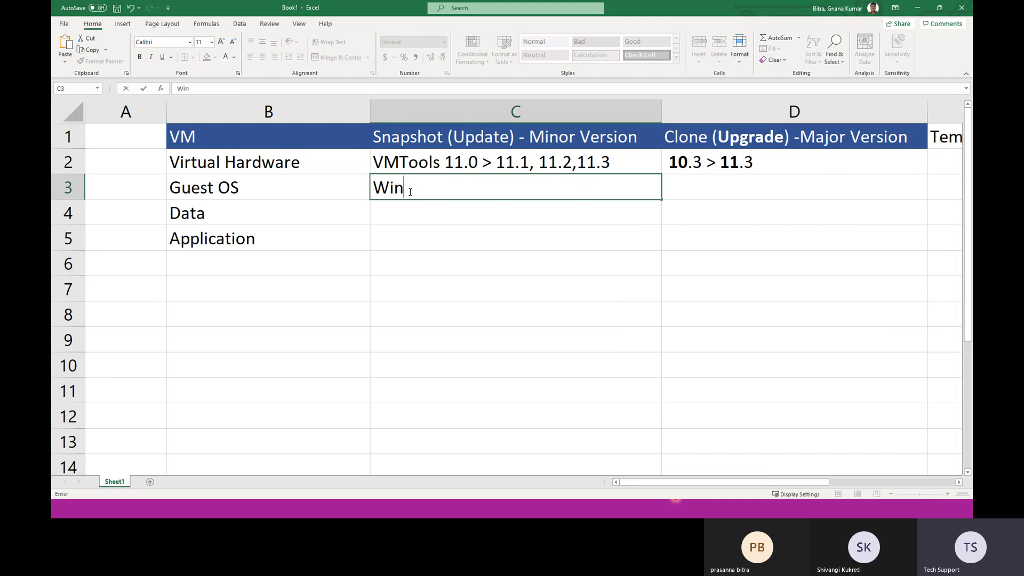
pyautogui.write('2019 -')
pyautogui.write('2019 sp')
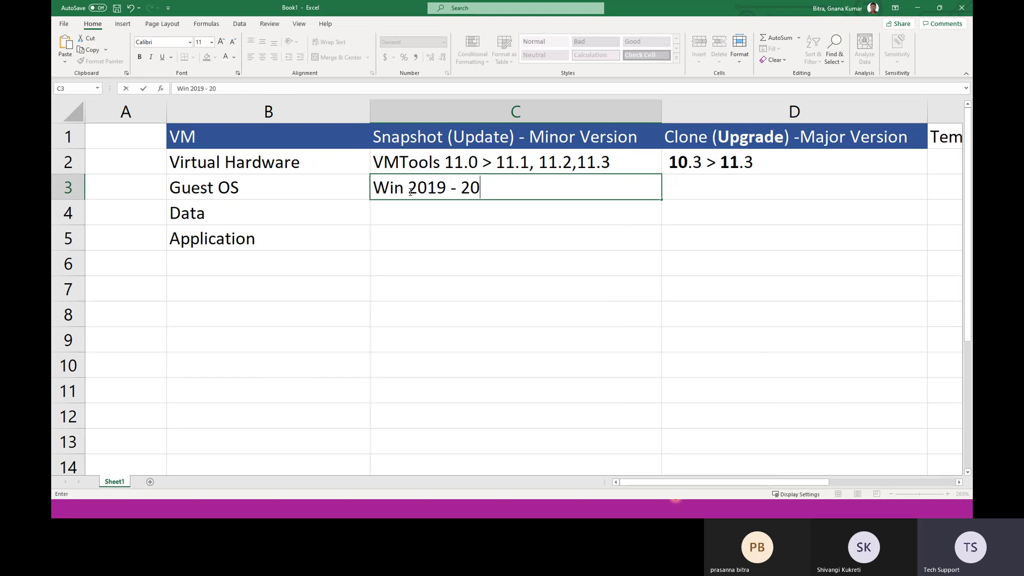
pyautogui.press('BackSpace')
pyautogui.press('BackSpace')
pyautogui.write('SP')
pyautogui.press('BackSpace')
pyautogui.write('P1,')
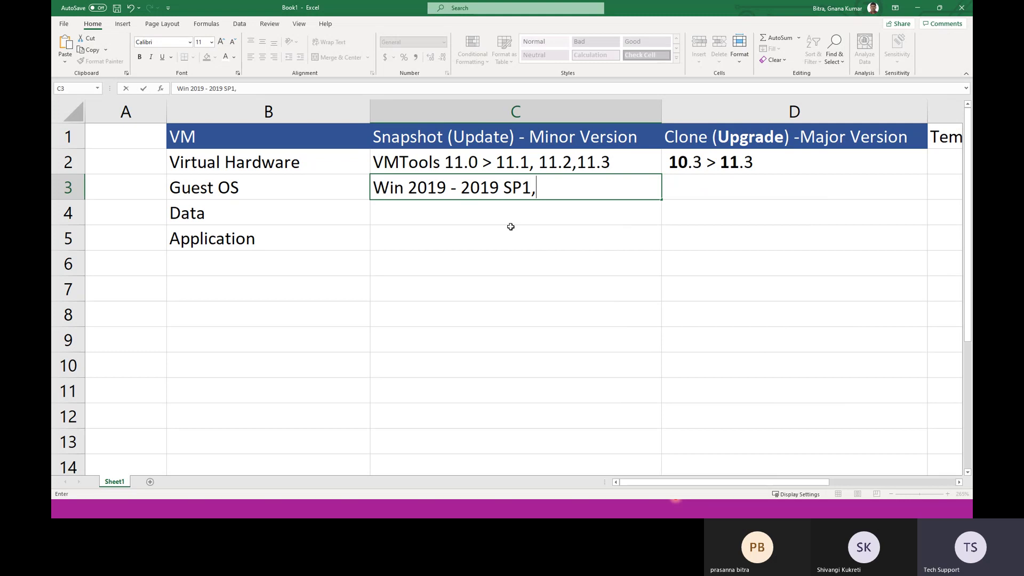
pyautogui.write(' 200')
pyautogui.press('BackSpace')
pyautogui.write('22 - 2022 Mon')
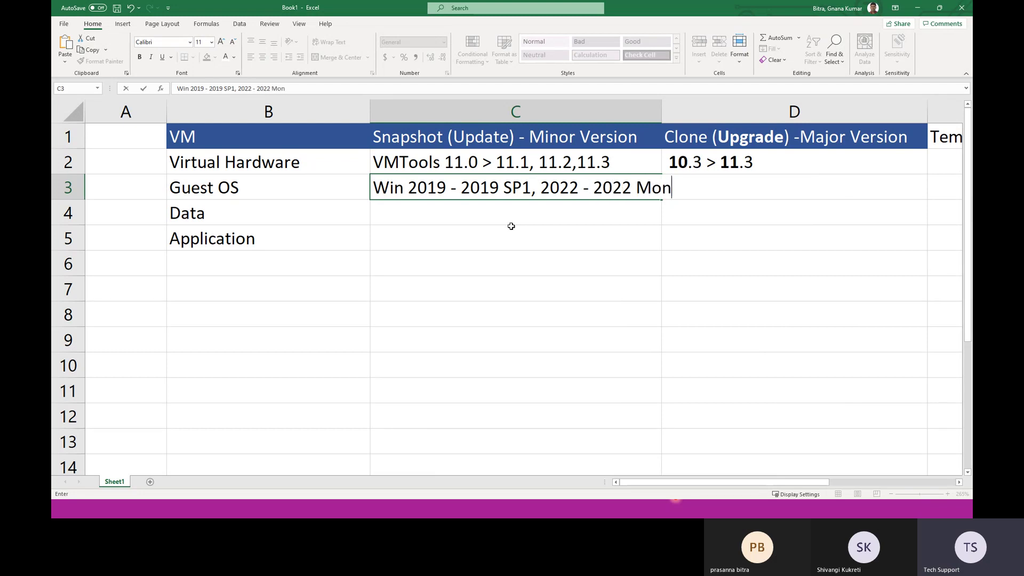
pyautogui.write('thly Patch')
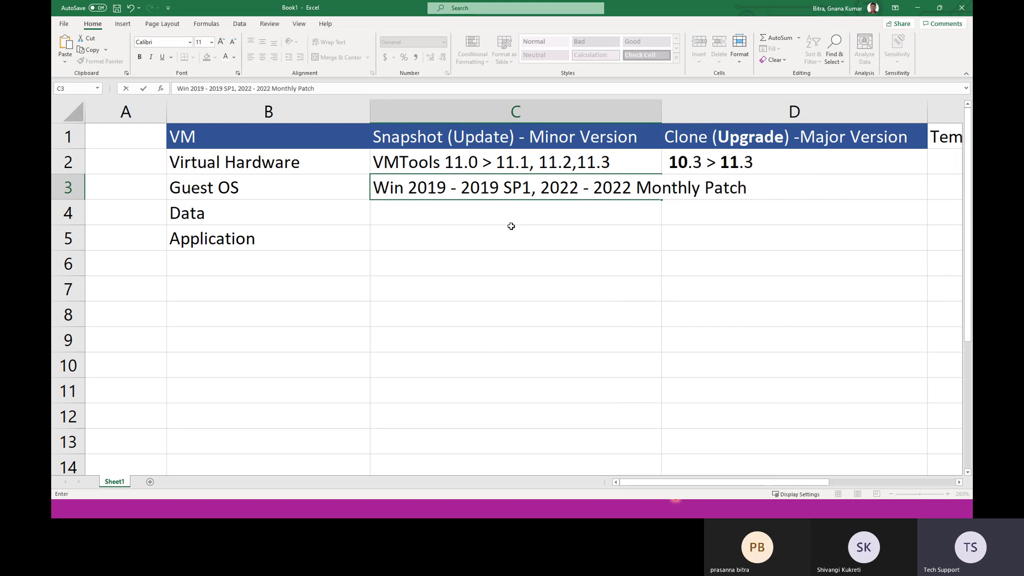
pyautogui.click(507, 342)
pyautogui.moveTo(369, 113); pyautogui.dragTo(316, 114)
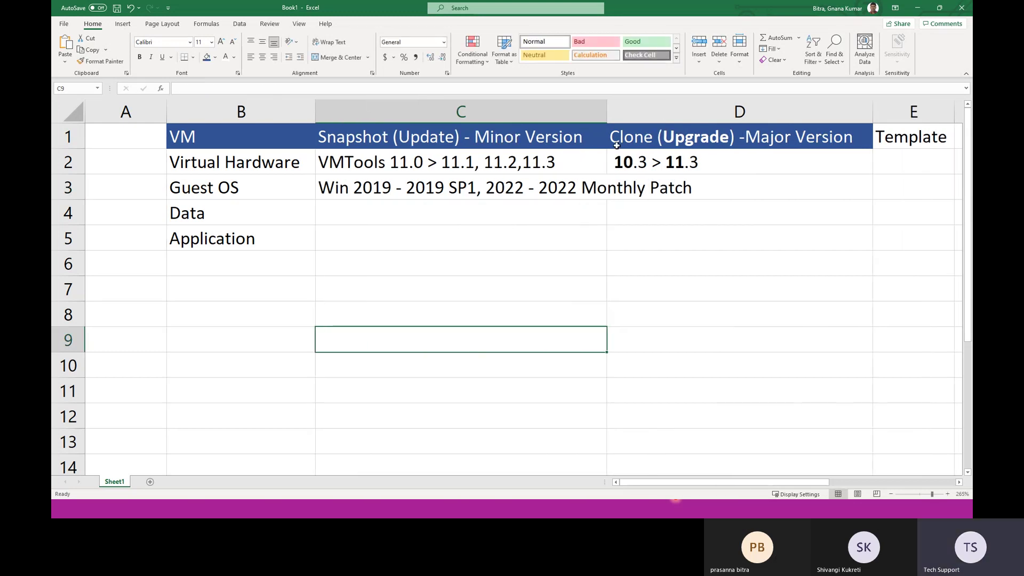
pyautogui.moveTo(607, 114); pyautogui.dragTo(699, 114)
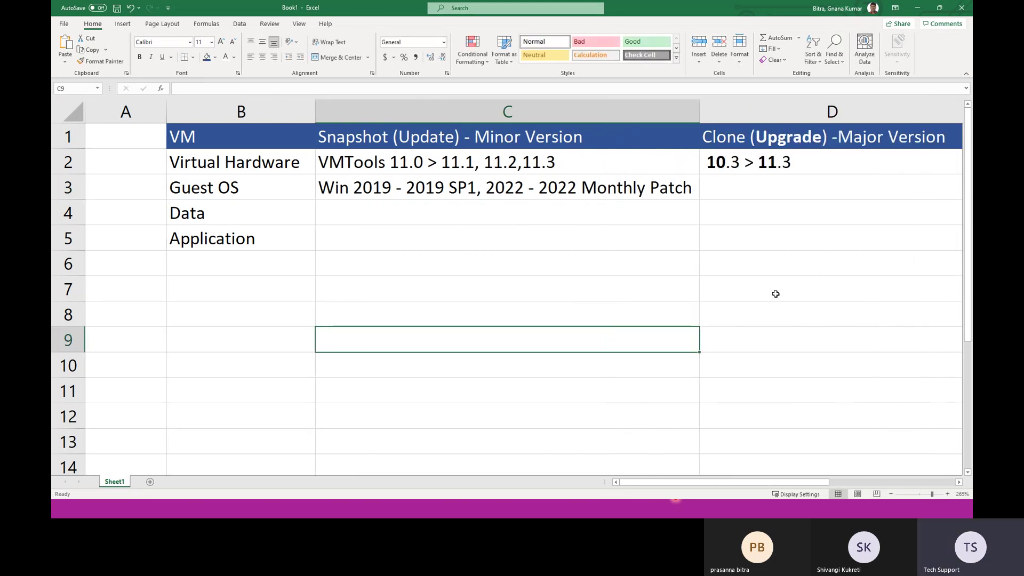
# Step: Enter a bold '2019 > 2022' in the Guest OS Clone cell D3
pyautogui.doubleClick(724, 189)
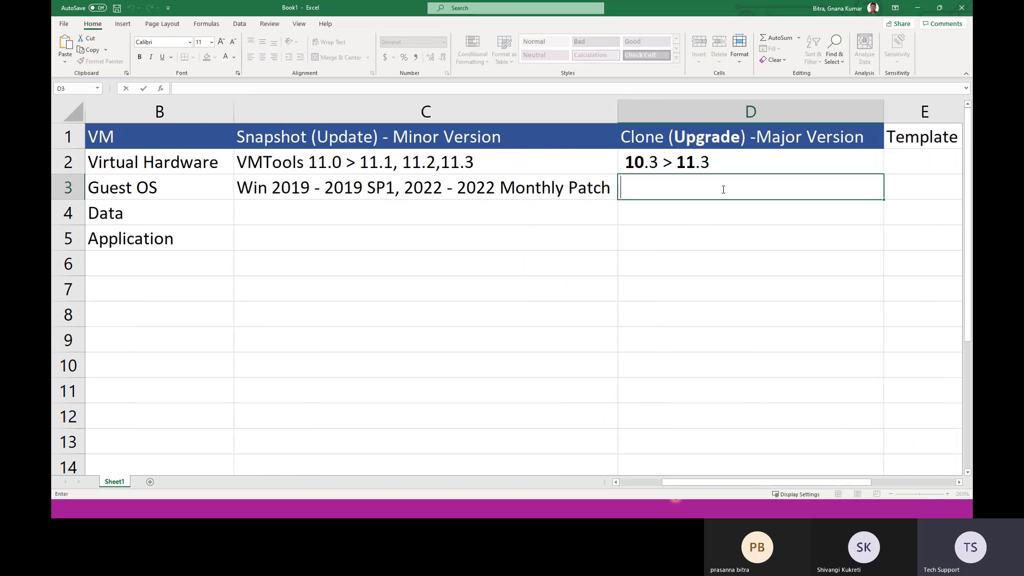
pyautogui.write('2019 > ')
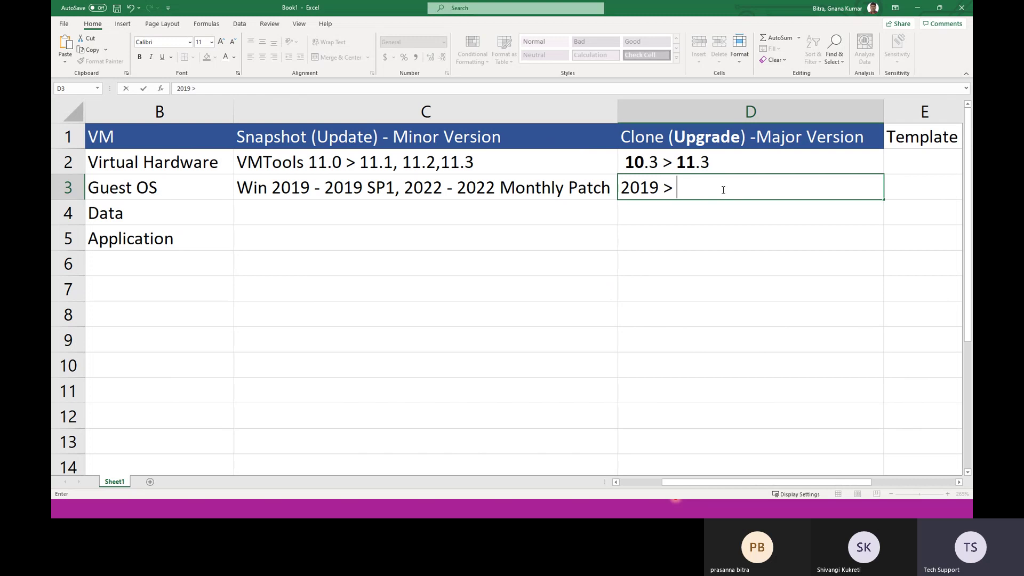
pyautogui.write('2022')
pyautogui.click(602, 318)
pyautogui.doubleClick(722, 190)
pyautogui.moveTo(718, 189); pyautogui.dragTo(622, 193)
pyautogui.click(139, 57)
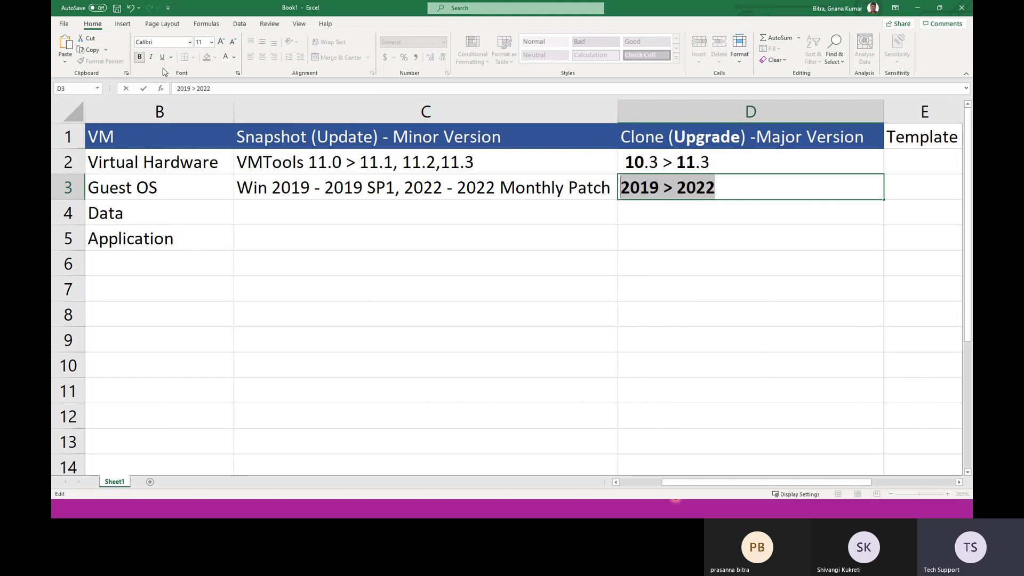
pyautogui.click(523, 304)
pyautogui.click(328, 191)
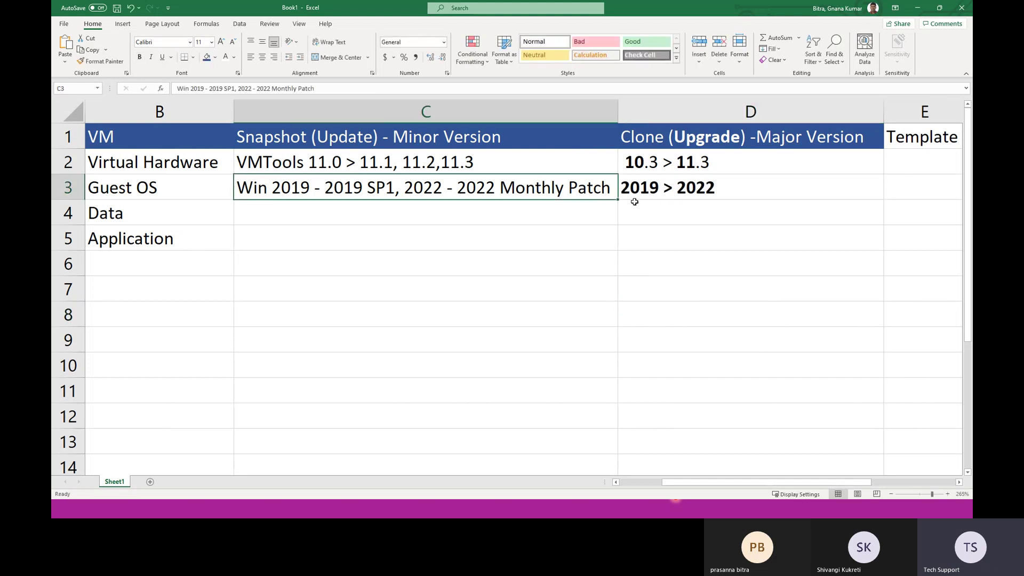
pyautogui.click(677, 191)
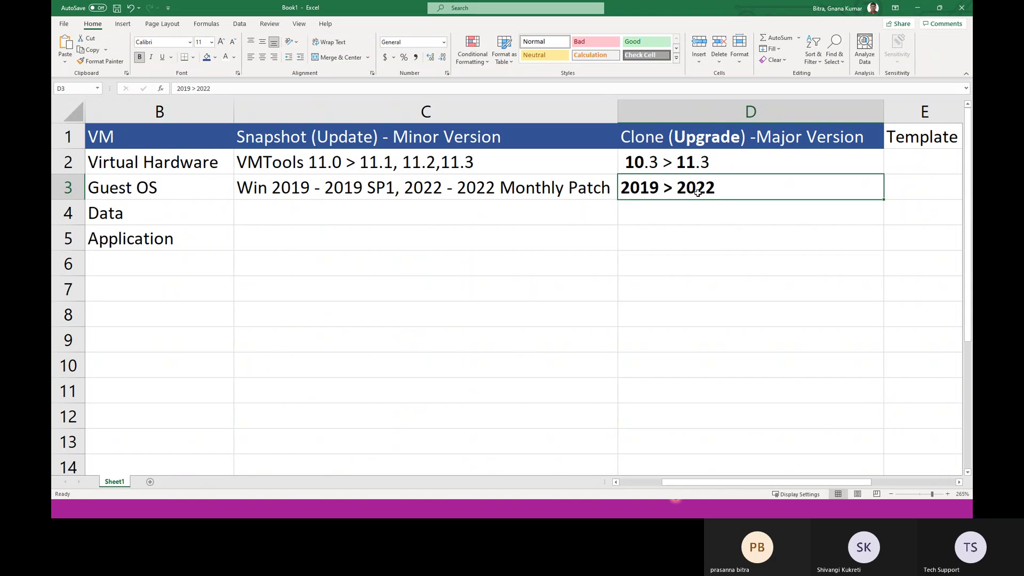
pyautogui.click(668, 315)
pyautogui.click(138, 212)
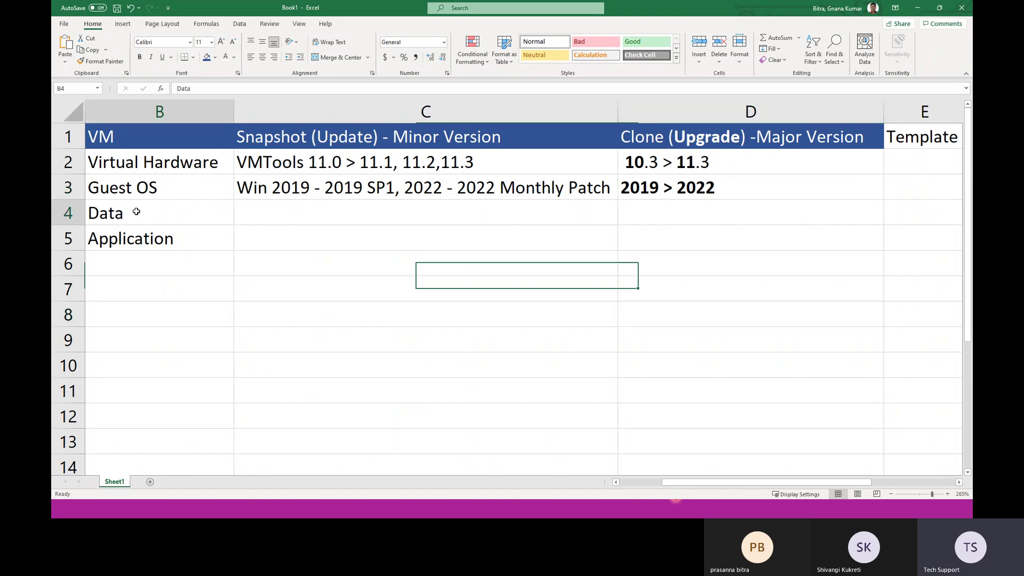
pyautogui.click(272, 207)
pyautogui.click(153, 212)
pyautogui.click(306, 212)
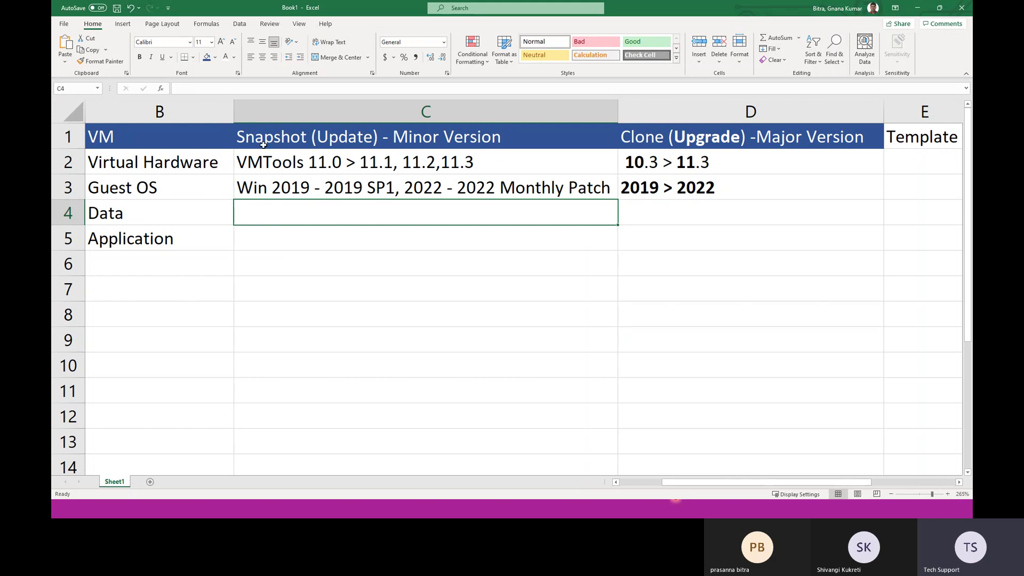
pyautogui.click(264, 145)
pyautogui.click(179, 204)
pyautogui.click(661, 137)
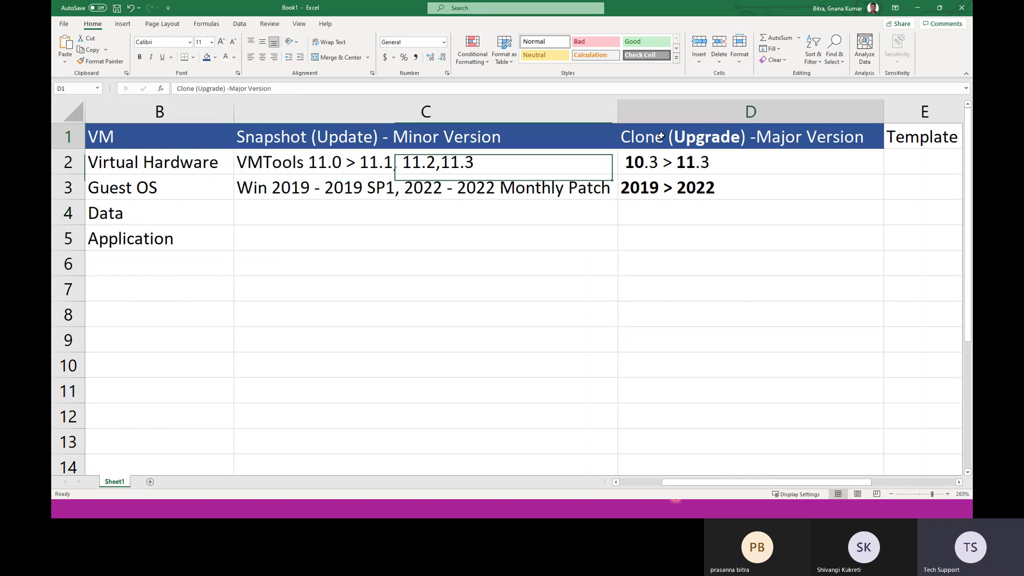
pyautogui.click(177, 244)
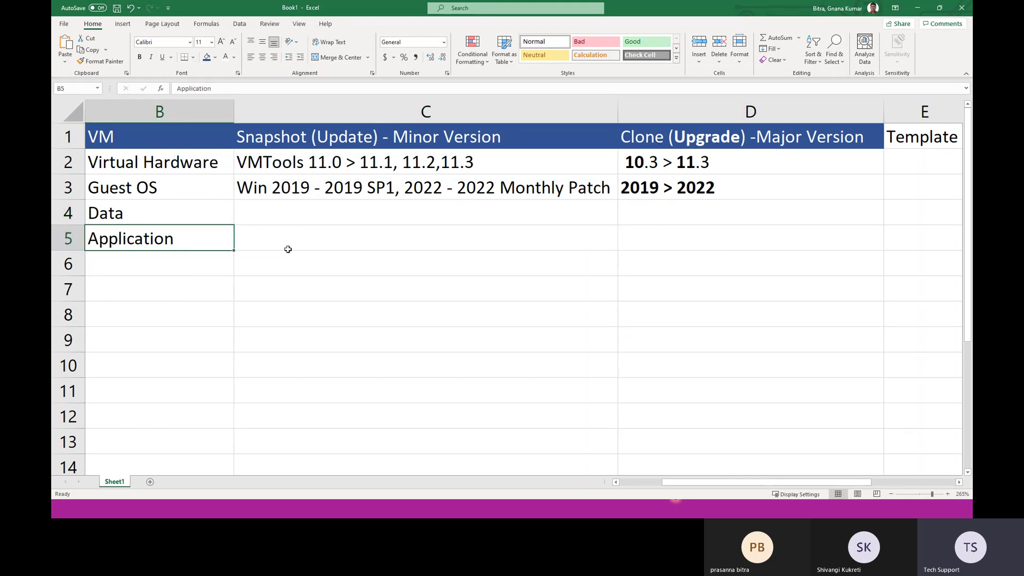
# Step: Enter '2017 - 2017 SP1, 2019 > 2019 latest patch' in the Application row's Snapshot cell
pyautogui.doubleClick(294, 243)
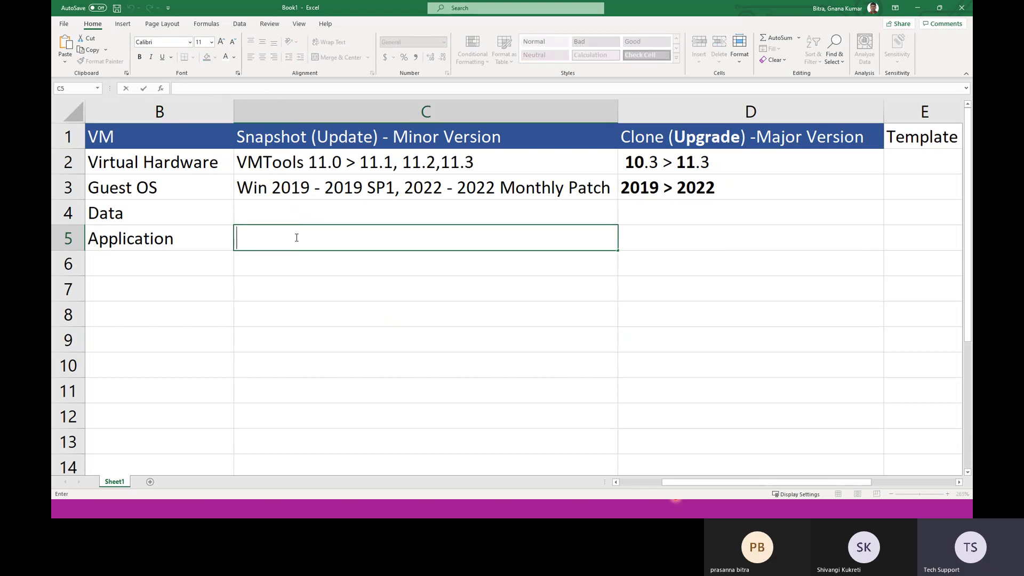
pyautogui.write('2017 - 2017 ')
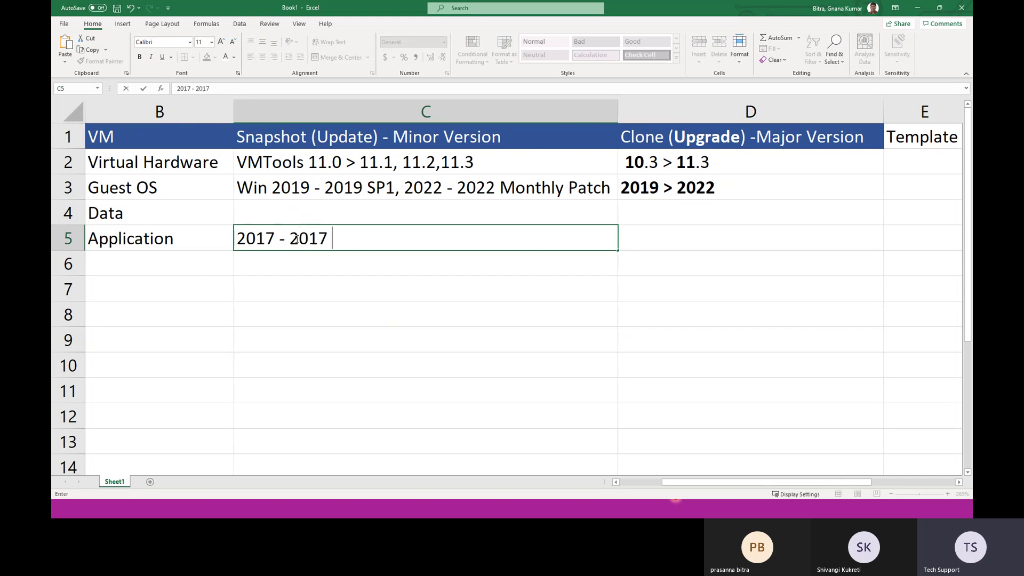
pyautogui.write('Sp')
pyautogui.press('BackSpace')
pyautogui.write('P1, 2019 ')
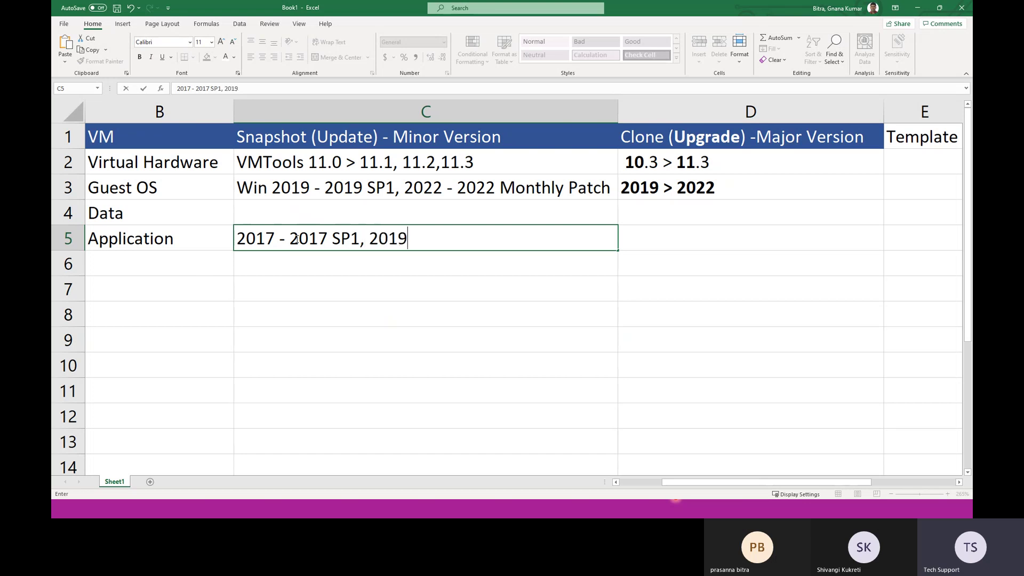
pyautogui.write('-')
pyautogui.press('BackSpace')
pyautogui.write('> 2019 latest ')
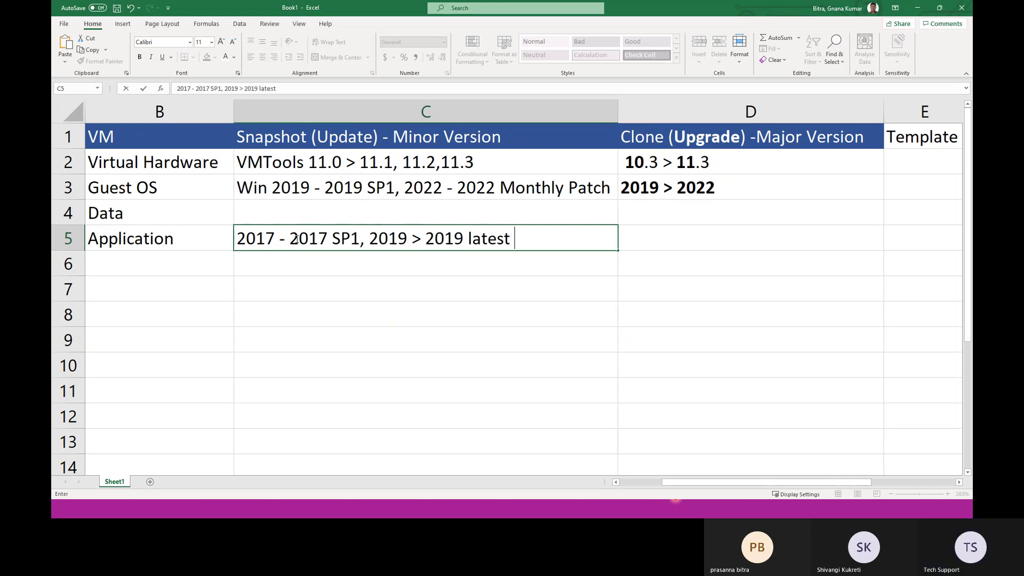
pyautogui.write('patch')
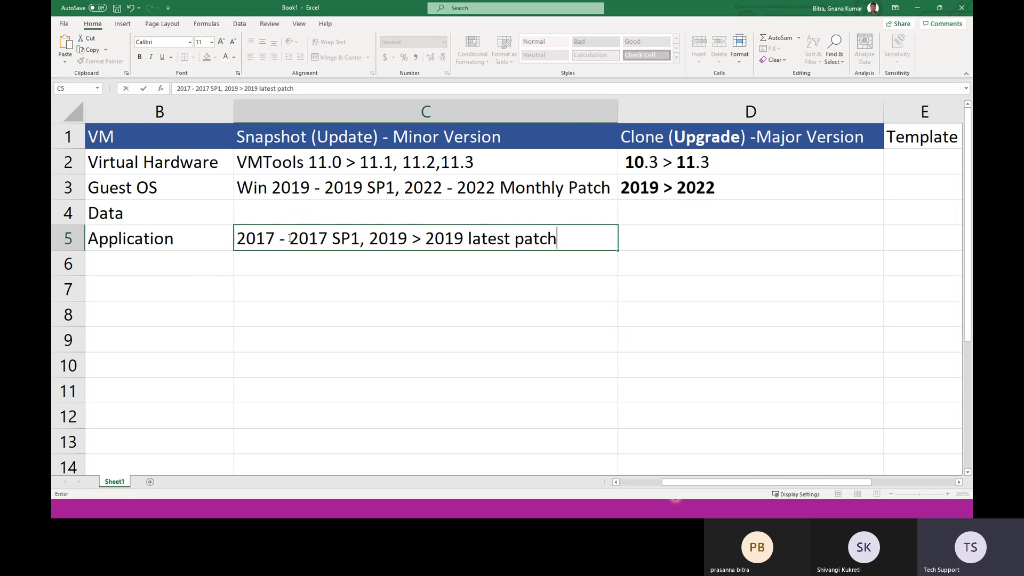
pyautogui.click(520, 340)
# Step: Enter 'SQL 2017 > 2019' in the Application Clone cell, with 17 and 19 in bold
pyautogui.click(649, 243)
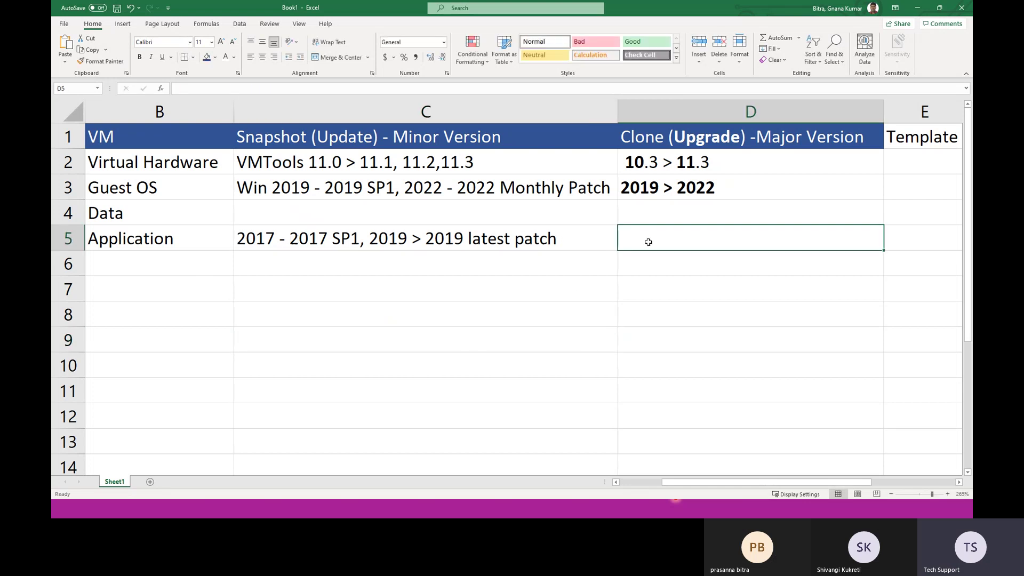
pyautogui.write('2017 ')
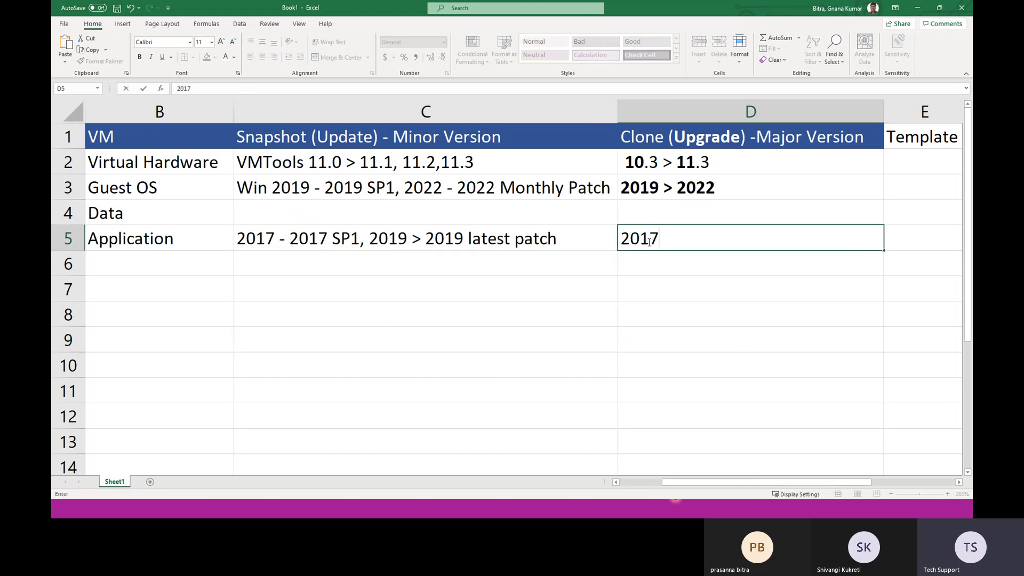
pyautogui.write('>')
pyautogui.press('BackSpace')
pyautogui.press('BackSpace')
pyautogui.press('BackSpace')
pyautogui.press('BackSpace')
pyautogui.press('BackSpace')
pyautogui.press('BackSpace')
pyautogui.write('SQL 2017 >')
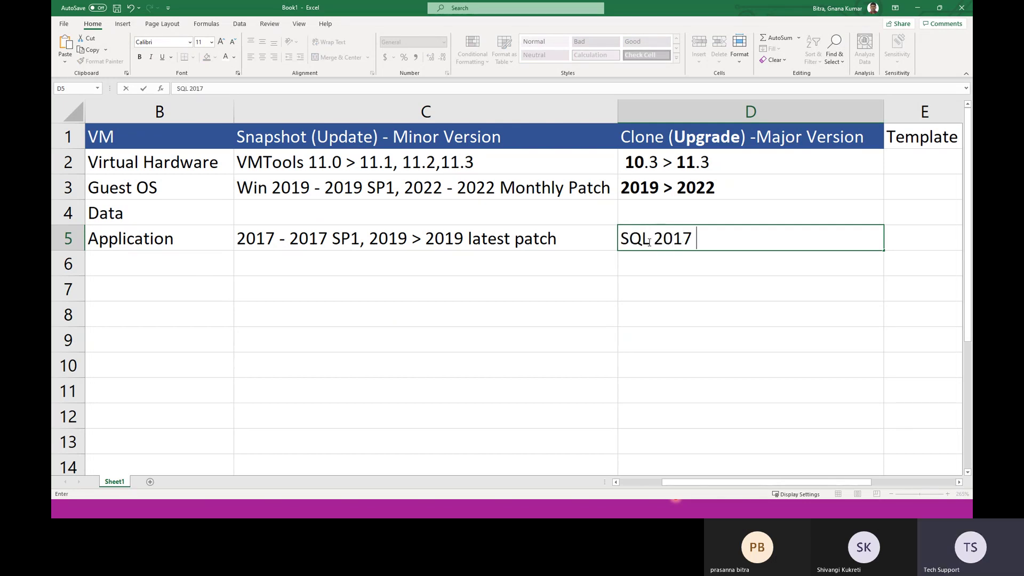
pyautogui.write(' 2019')
pyautogui.moveTo(693, 238); pyautogui.dragTo(674, 235)
pyautogui.hotkey('ctrl', 'b')
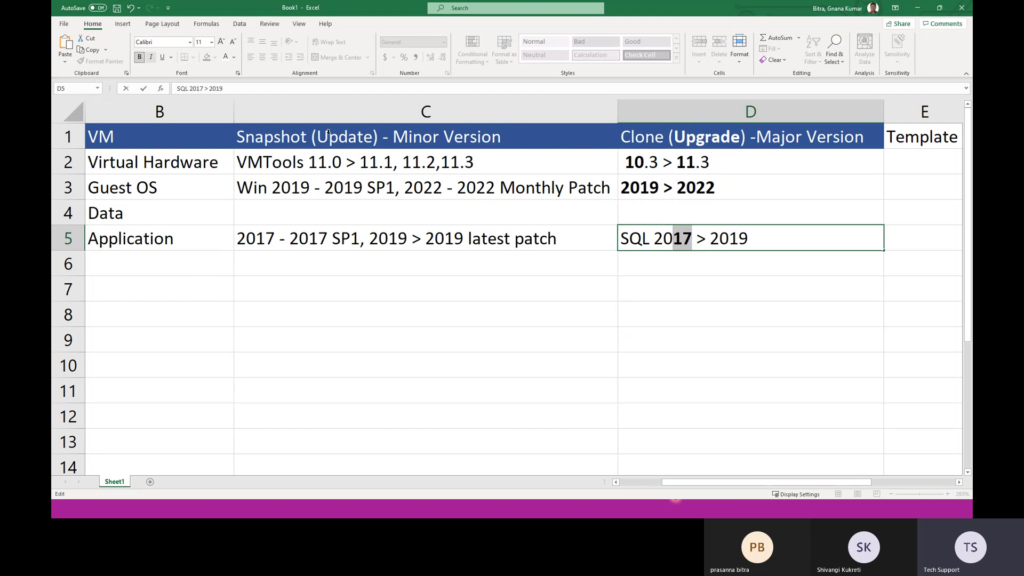
pyautogui.doubleClick(750, 239)
pyautogui.click(752, 238)
pyautogui.moveTo(749, 239); pyautogui.dragTo(729, 239)
pyautogui.click(139, 57)
pyautogui.click(686, 329)
pyautogui.click(661, 243)
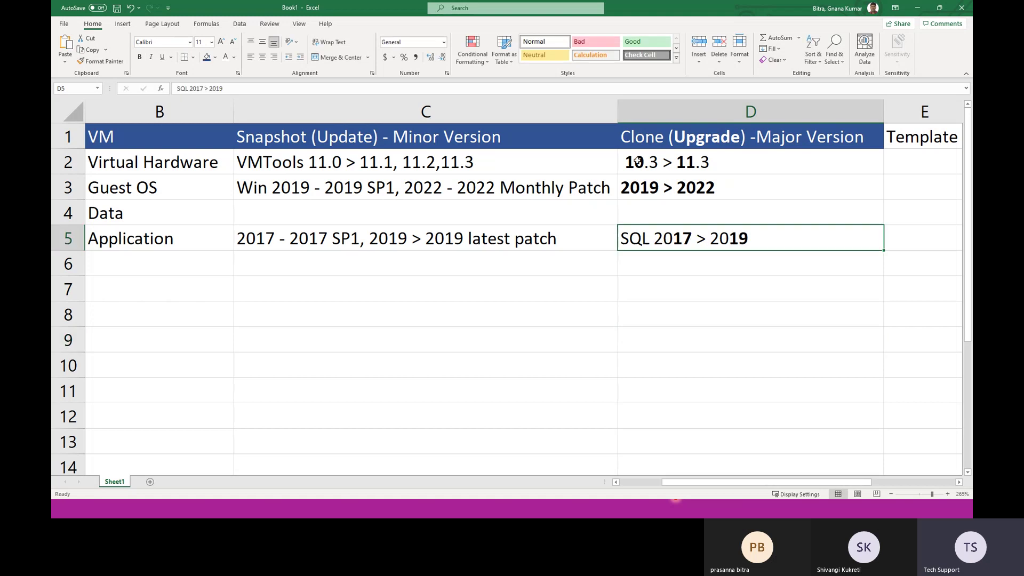
pyautogui.click(649, 140)
pyautogui.doubleClick(649, 140)
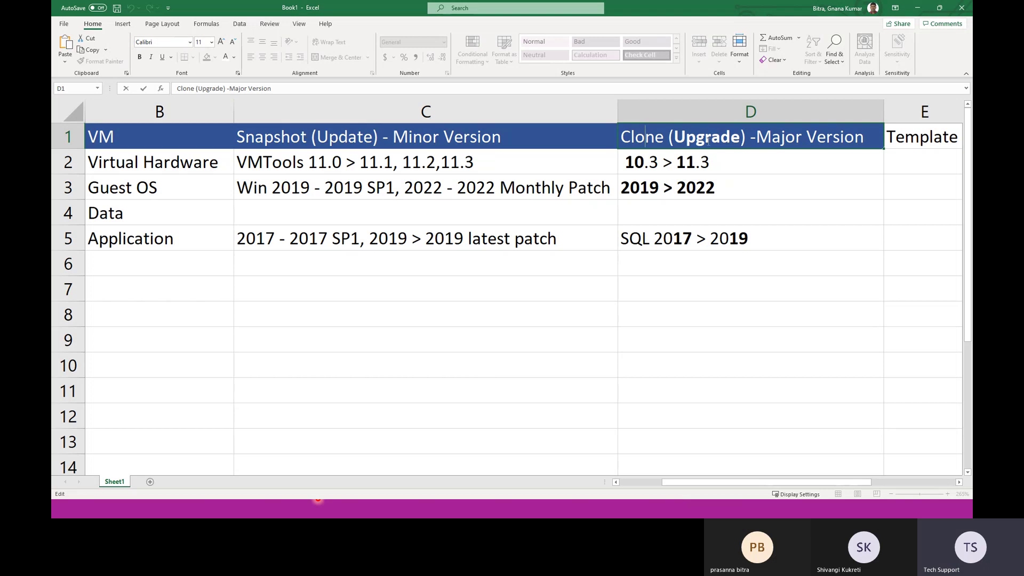
# Step: Highlight the snapshot entries, the clone upgrade entries and the four component labels in the table
pyautogui.moveTo(327, 164); pyautogui.dragTo(322, 230)
pyautogui.click(680, 172)
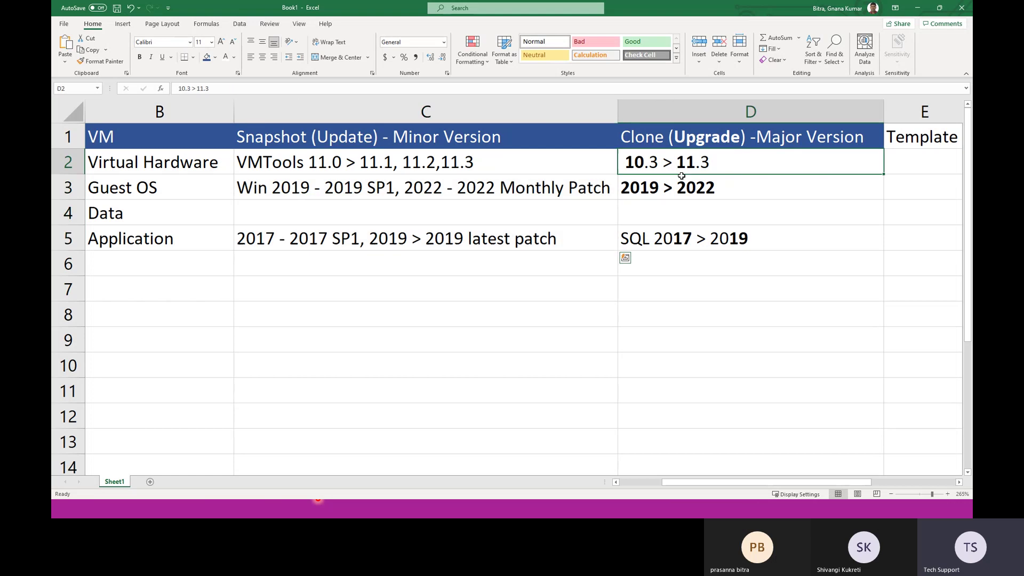
pyautogui.moveTo(682, 175); pyautogui.dragTo(686, 243)
pyautogui.click(145, 164)
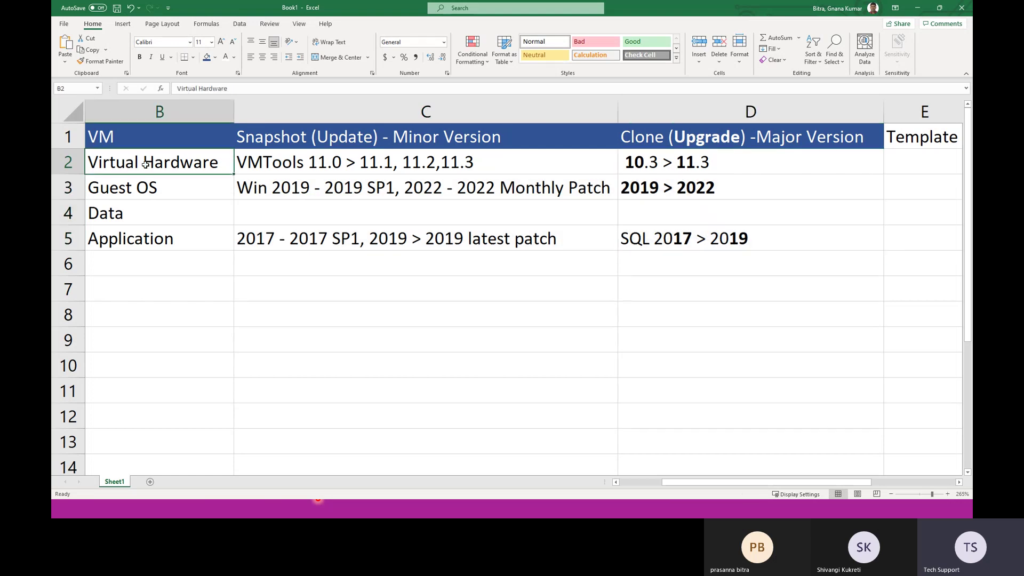
pyautogui.click(132, 184)
pyautogui.click(123, 211)
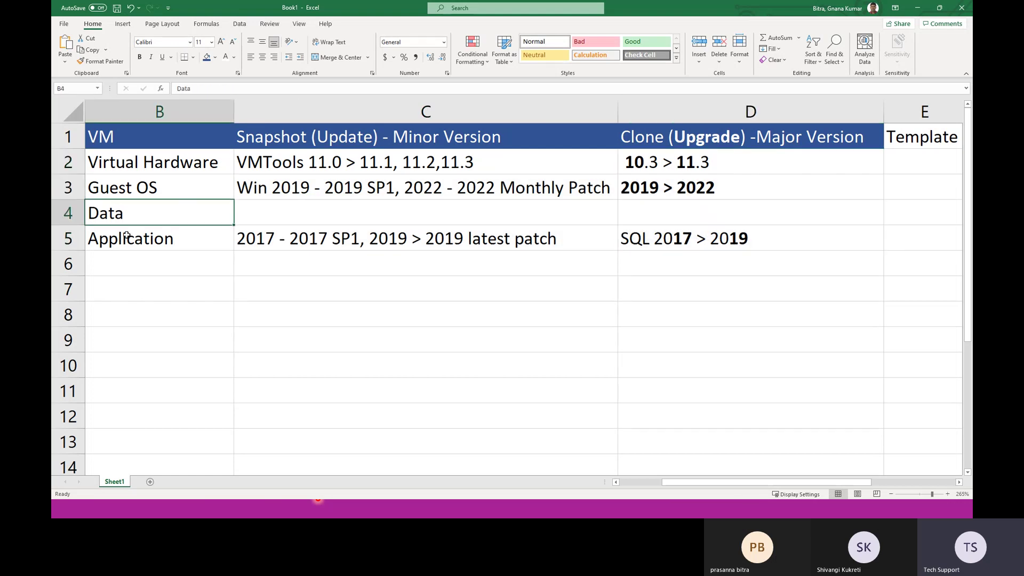
pyautogui.click(127, 235)
pyautogui.moveTo(160, 167); pyautogui.dragTo(162, 239)
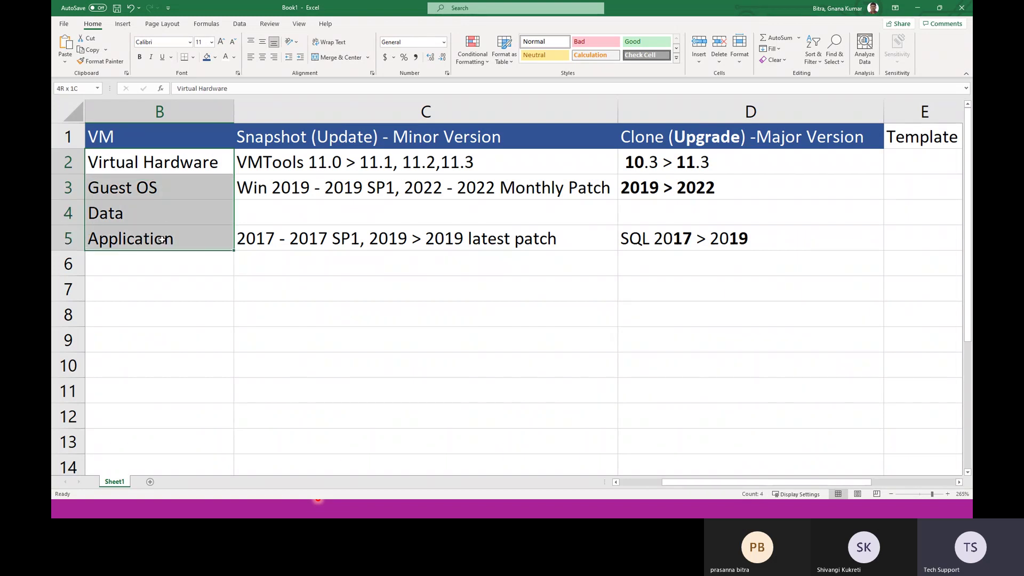
pyautogui.moveTo(320, 163); pyautogui.dragTo(655, 245)
pyautogui.click(320, 365)
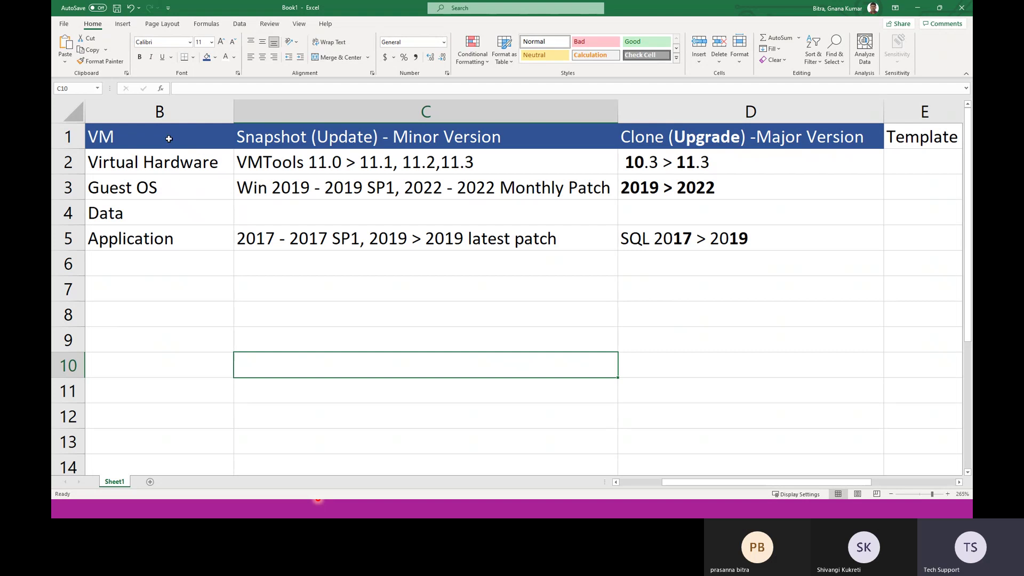
# Step: Highlight the VM column and the four component labels again, then clear the highlight
pyautogui.moveTo(152, 137); pyautogui.dragTo(152, 244)
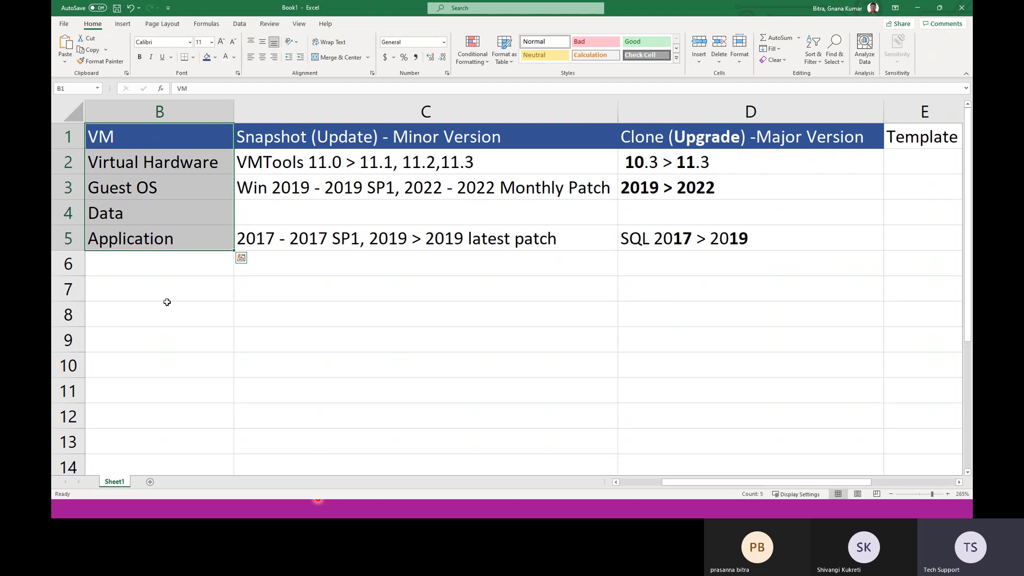
pyautogui.moveTo(167, 299); pyautogui.dragTo(163, 317)
pyautogui.moveTo(152, 164); pyautogui.dragTo(152, 247)
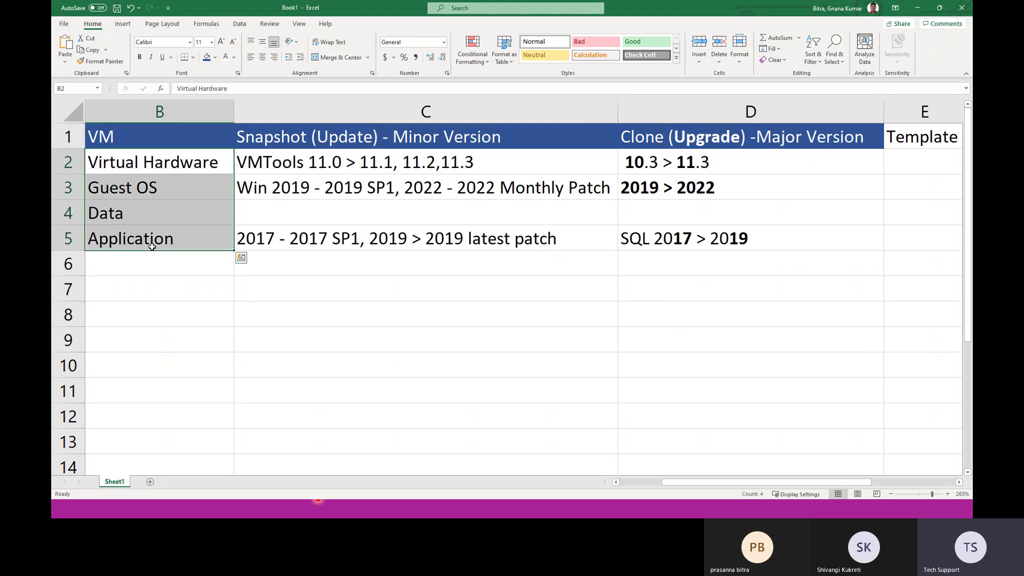
pyautogui.moveTo(160, 166); pyautogui.dragTo(153, 246)
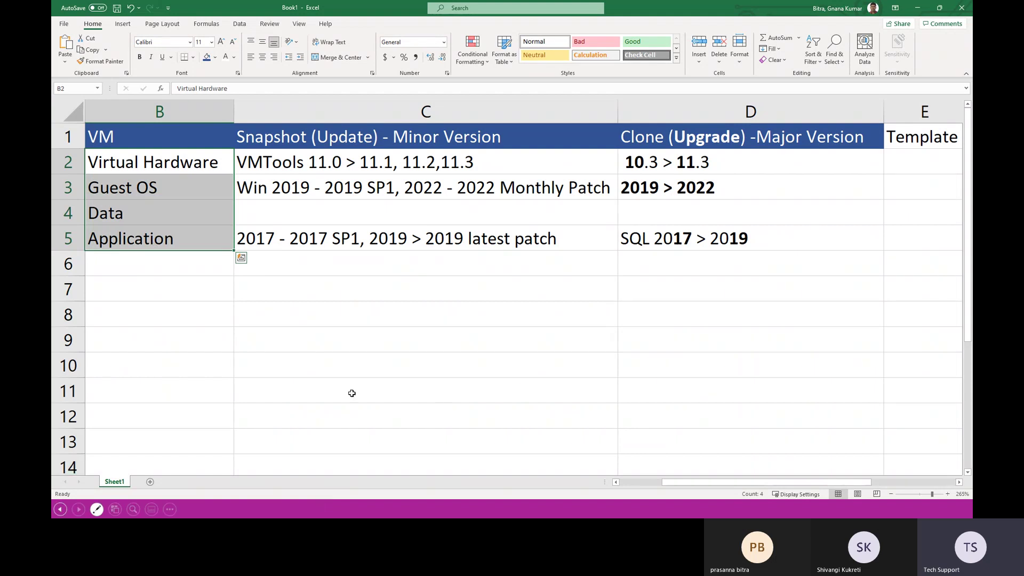
pyautogui.click(317, 393)
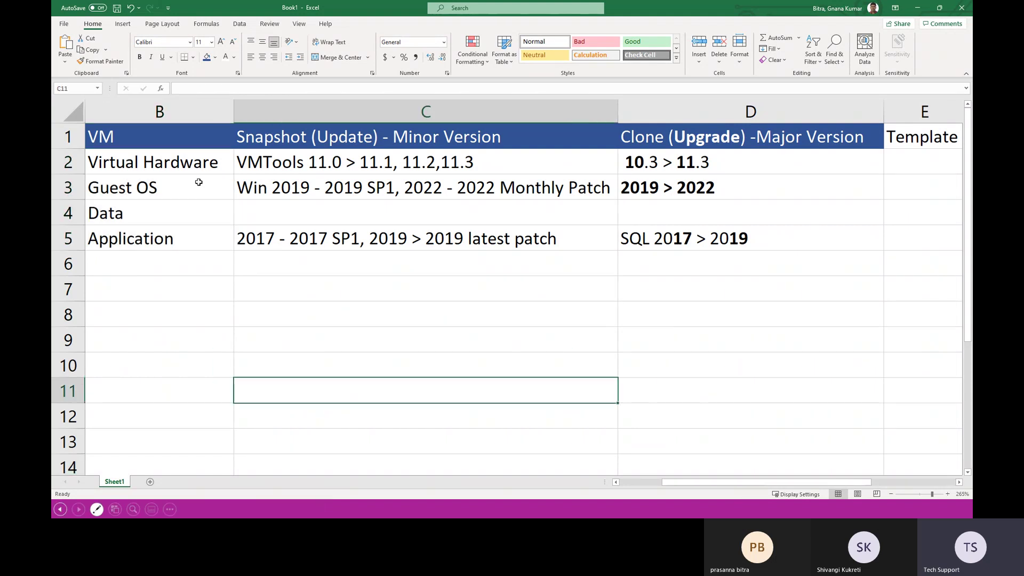
# Step: Begin editing the Virtual Hardware label, then minimize Excel and bring up the window switcher
pyautogui.doubleClick(193, 164)
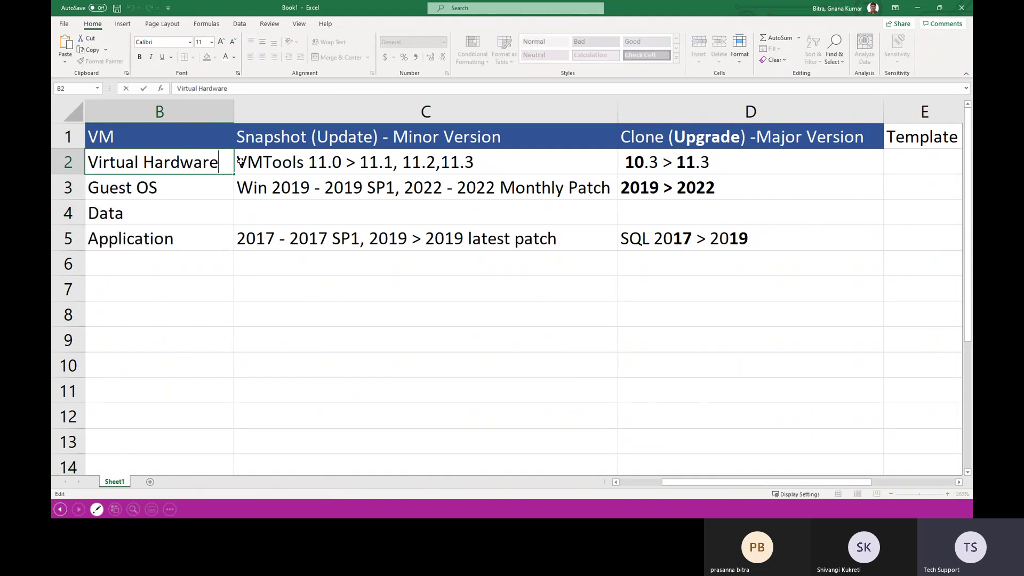
pyautogui.doubleClick(285, 164)
pyautogui.doubleClick(216, 164)
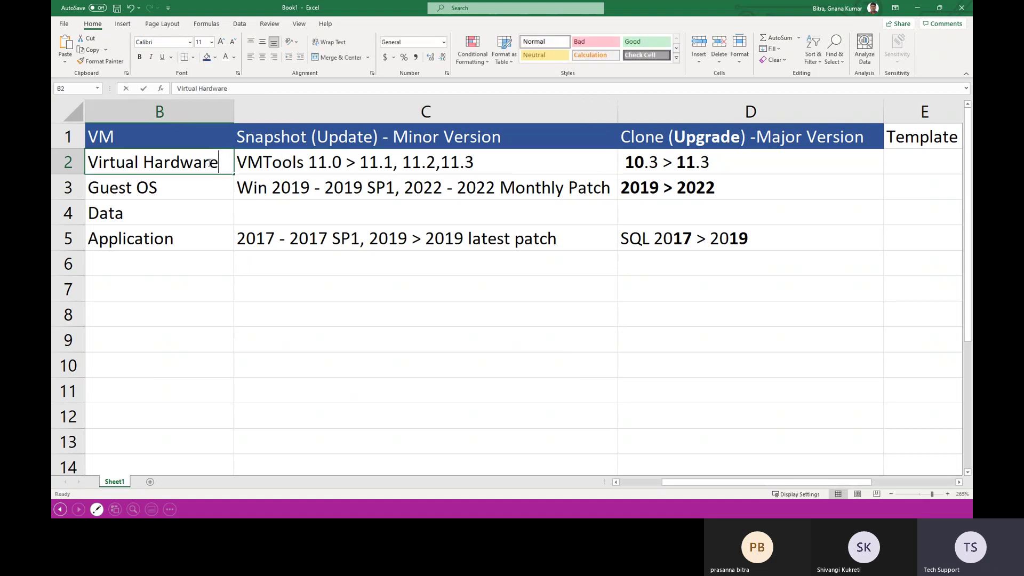
pyautogui.click(212, 170)
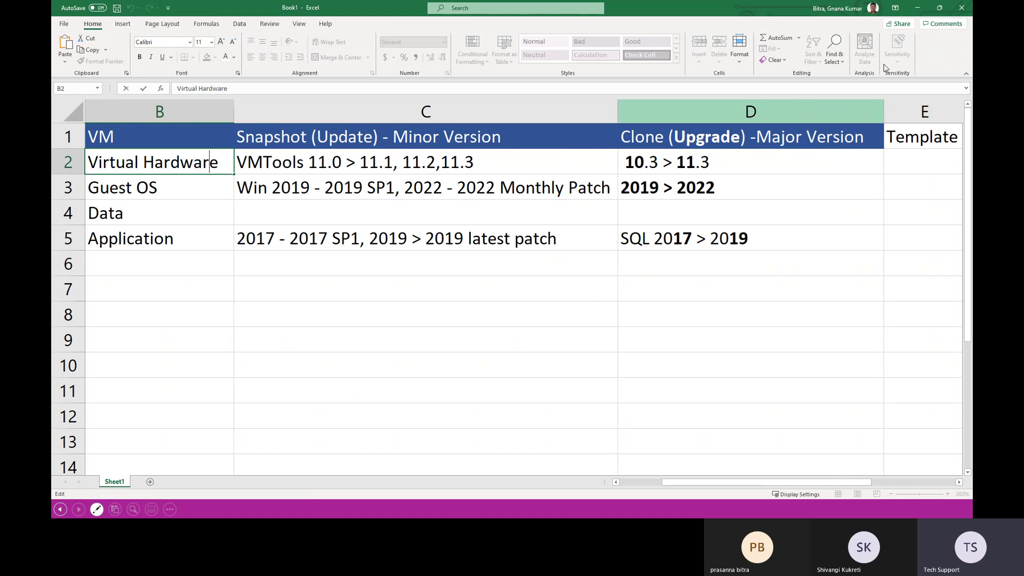
pyautogui.click(917, 8)
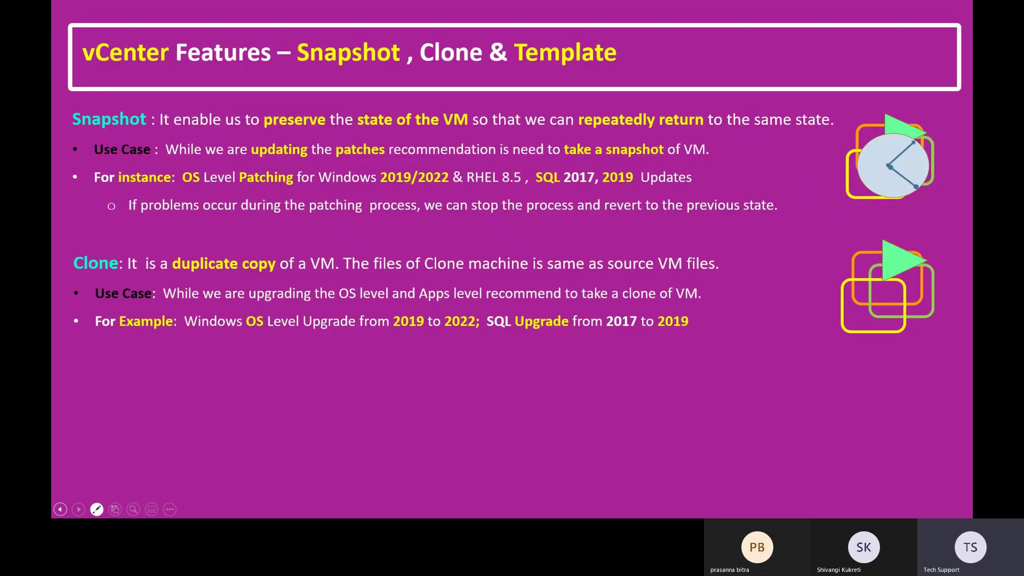
pyautogui.hotkey('alt', 'Tab')
pyautogui.hotkey('alt', 'Tab')
pyautogui.hotkey('alt', 'Tab')
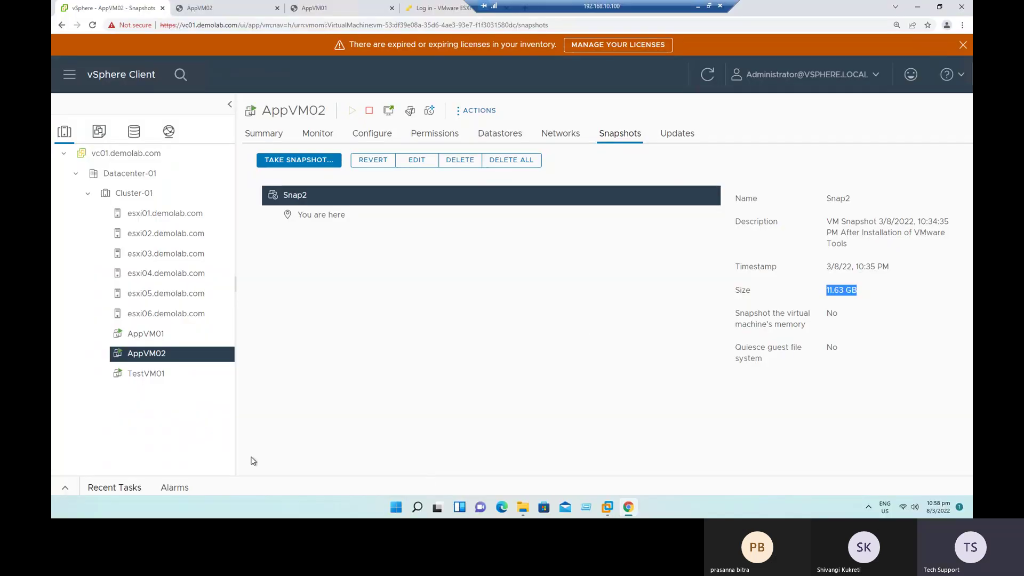
# Step: Open Manage Snapshots for AppVM02 to review its snapshot Snap2
pyautogui.rightClick(147, 354)
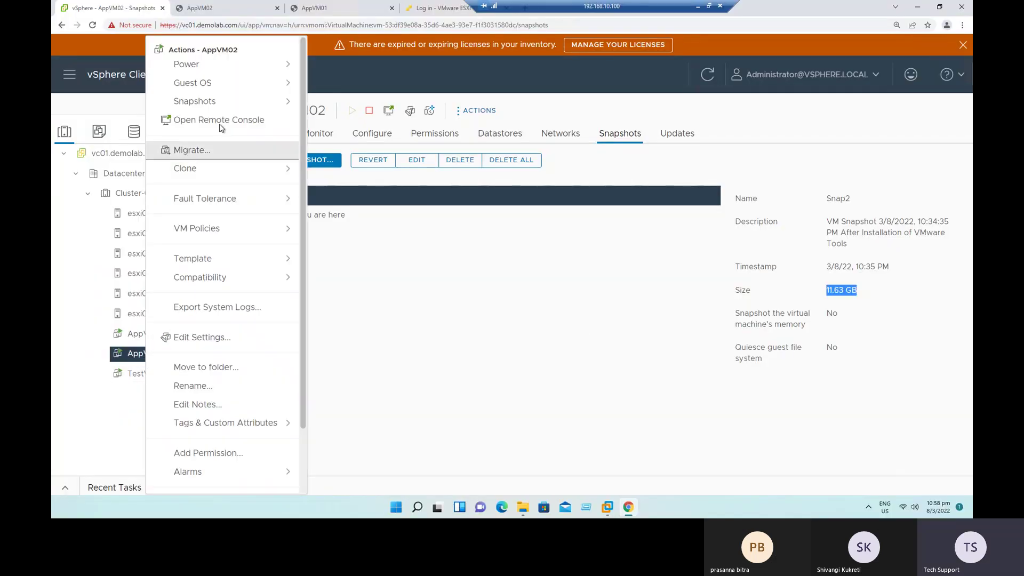
pyautogui.moveTo(236, 101)
pyautogui.click(367, 122)
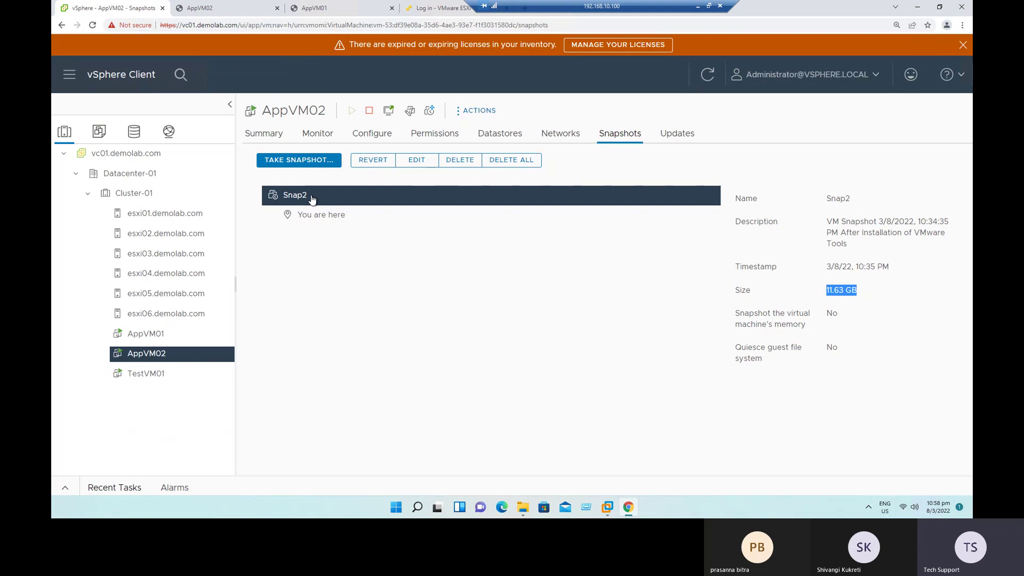
pyautogui.click(146, 355)
# Step: Open AppVM02's Edit Settings, cancel without changes, and show AppVM01's empty snapshot list
pyautogui.rightClick(145, 354)
pyautogui.click(207, 337)
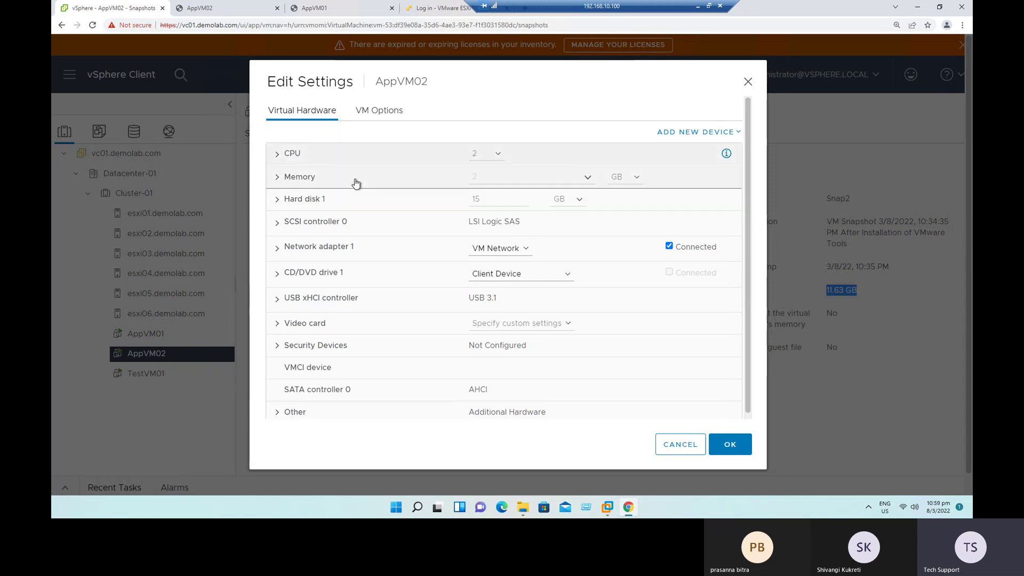
pyautogui.click(690, 445)
pyautogui.click(145, 333)
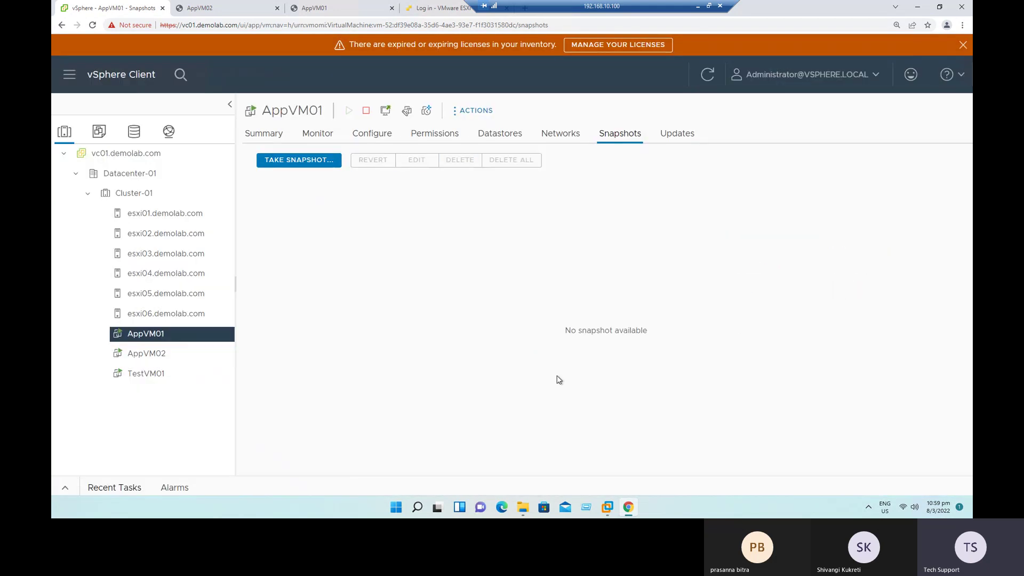
pyautogui.rightClick(154, 338)
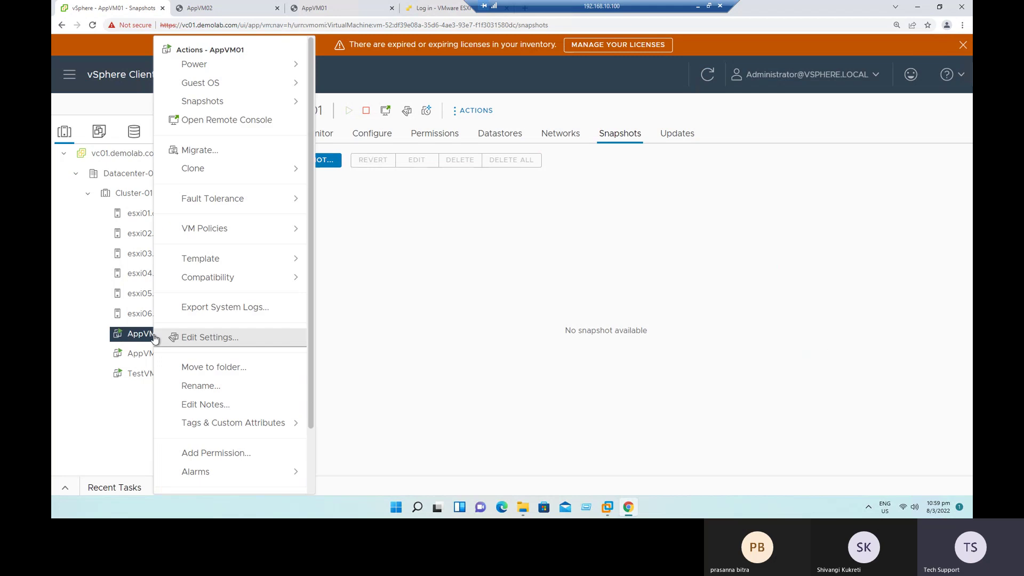
pyautogui.moveTo(261, 103)
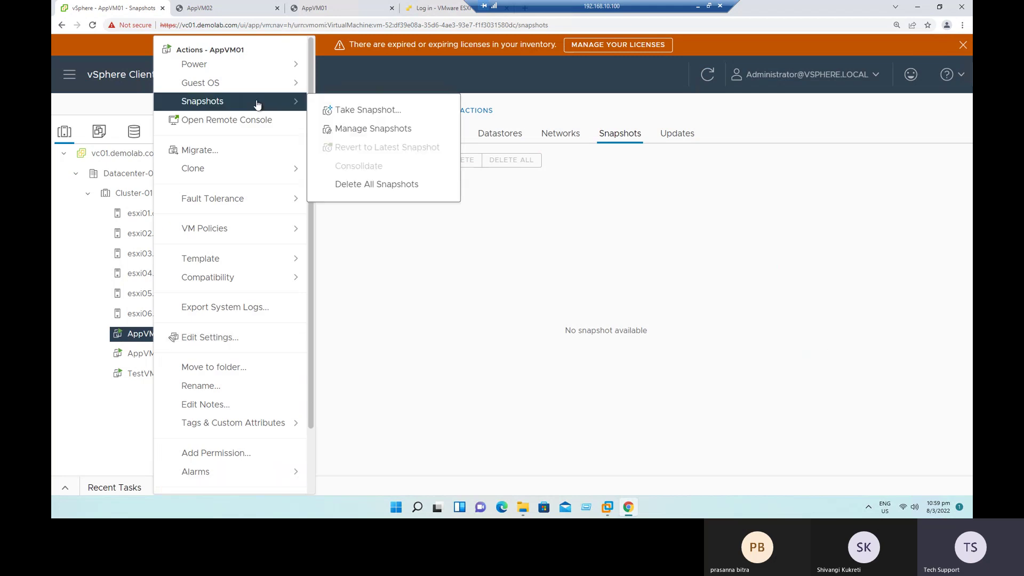
pyautogui.click(379, 131)
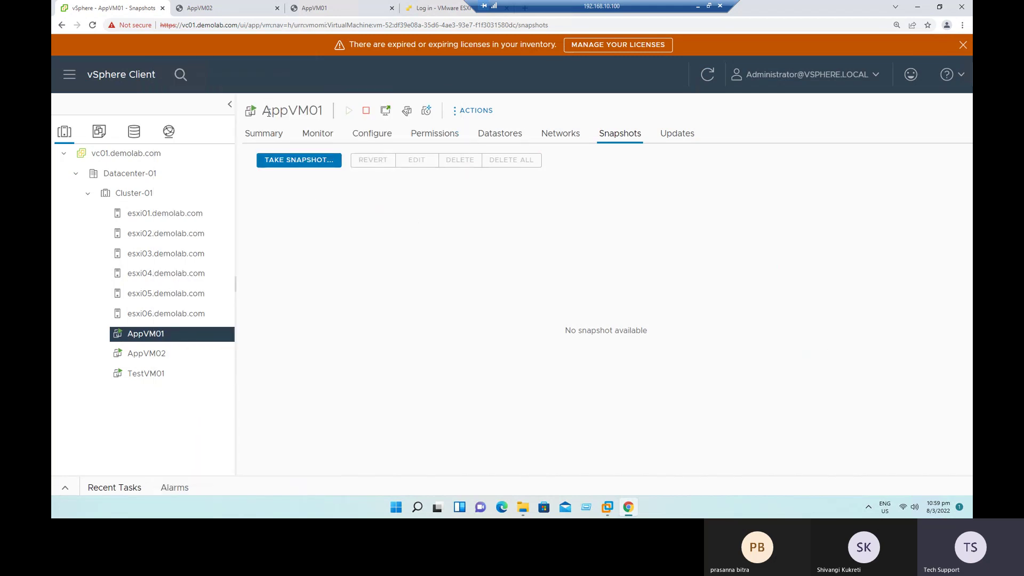
pyautogui.moveTo(262, 112); pyautogui.dragTo(332, 119)
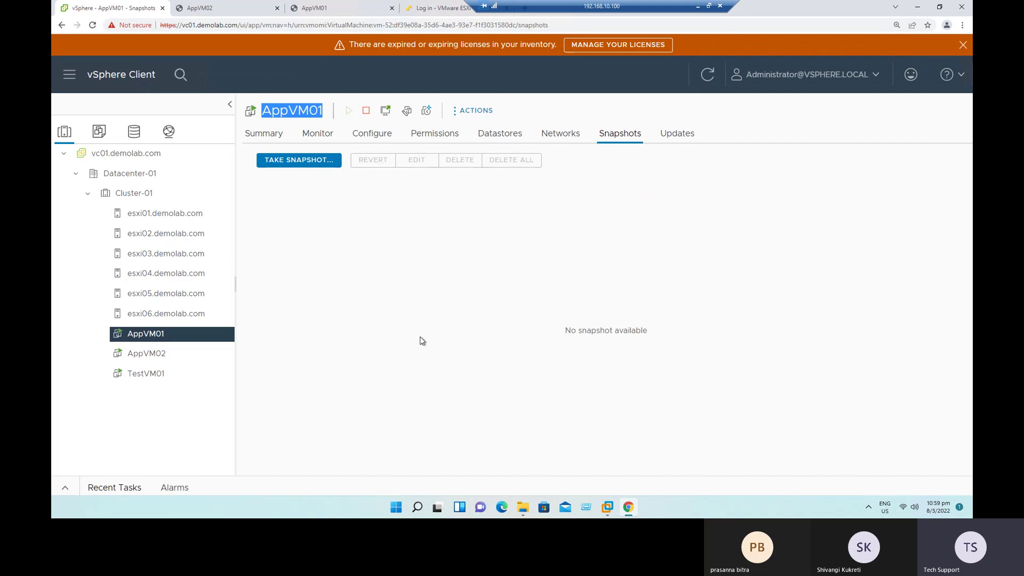
pyautogui.rightClick(155, 337)
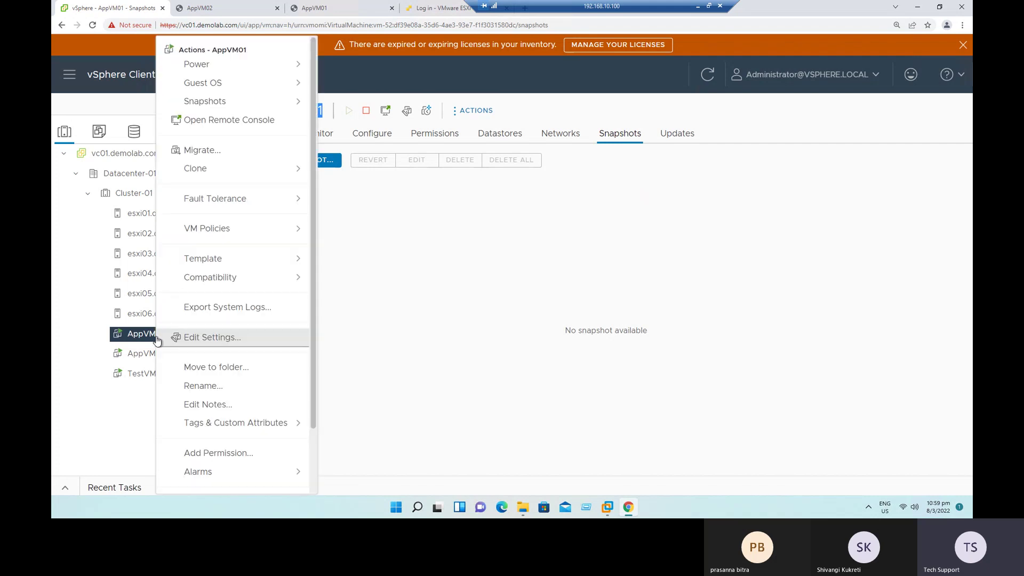
pyautogui.click(223, 345)
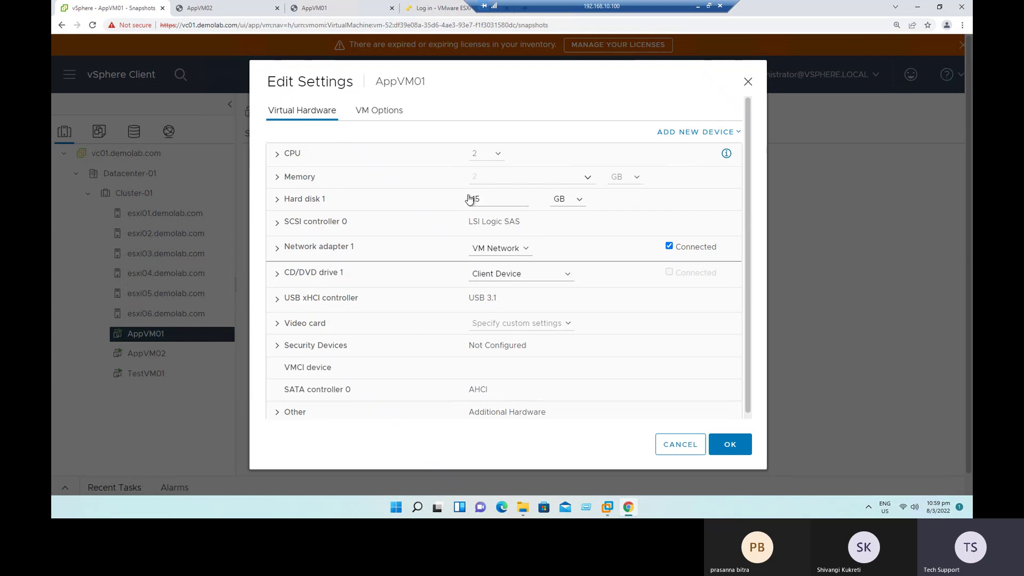
pyautogui.doubleClick(491, 198)
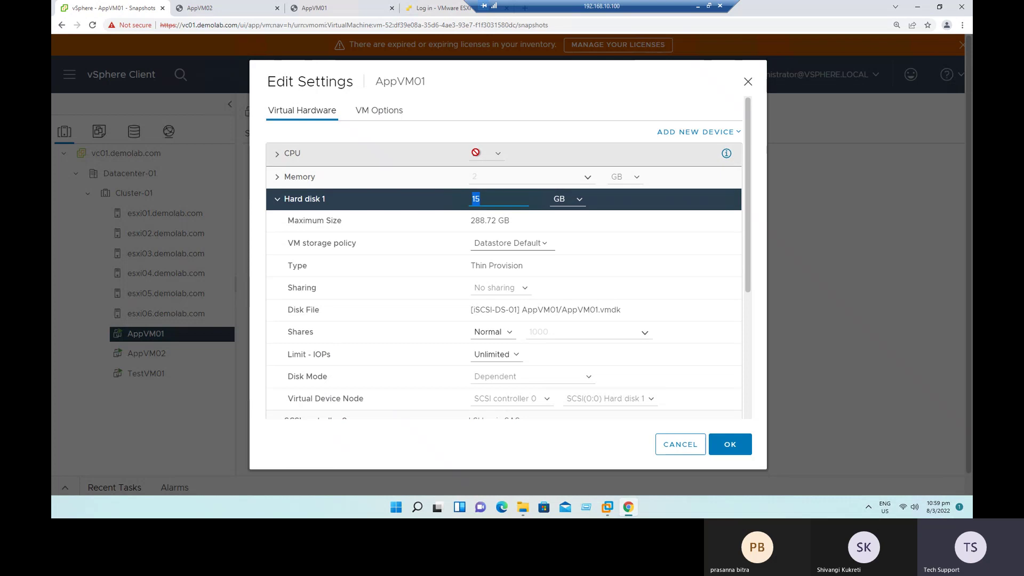
pyautogui.click(277, 155)
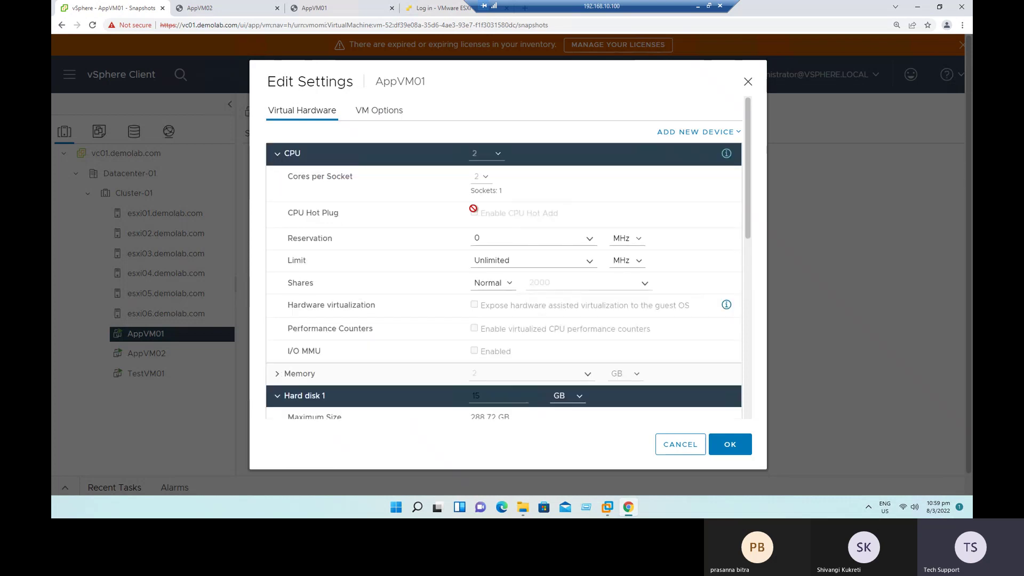
pyautogui.moveTo(479, 213); pyautogui.dragTo(592, 223)
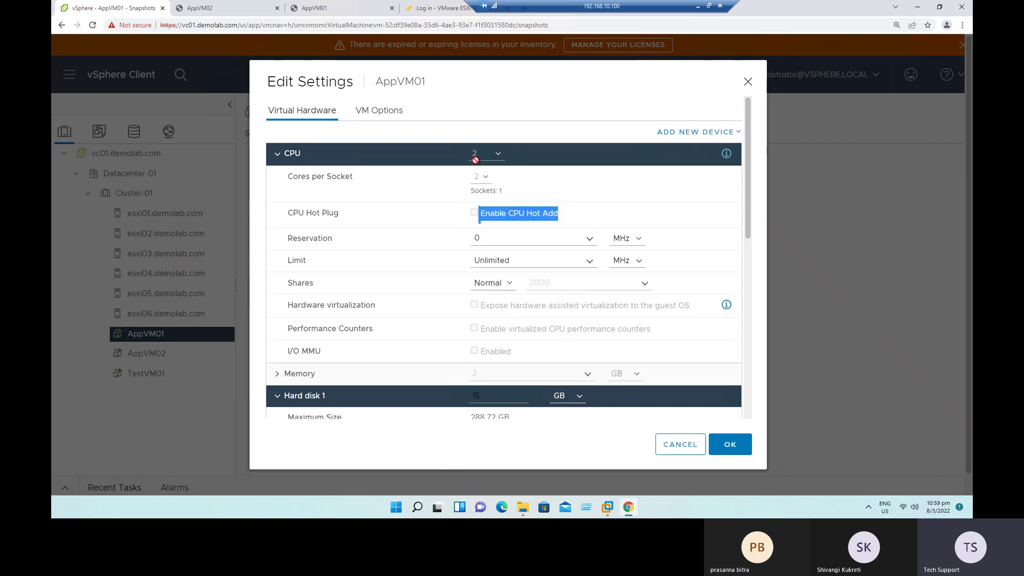
pyautogui.click(278, 154)
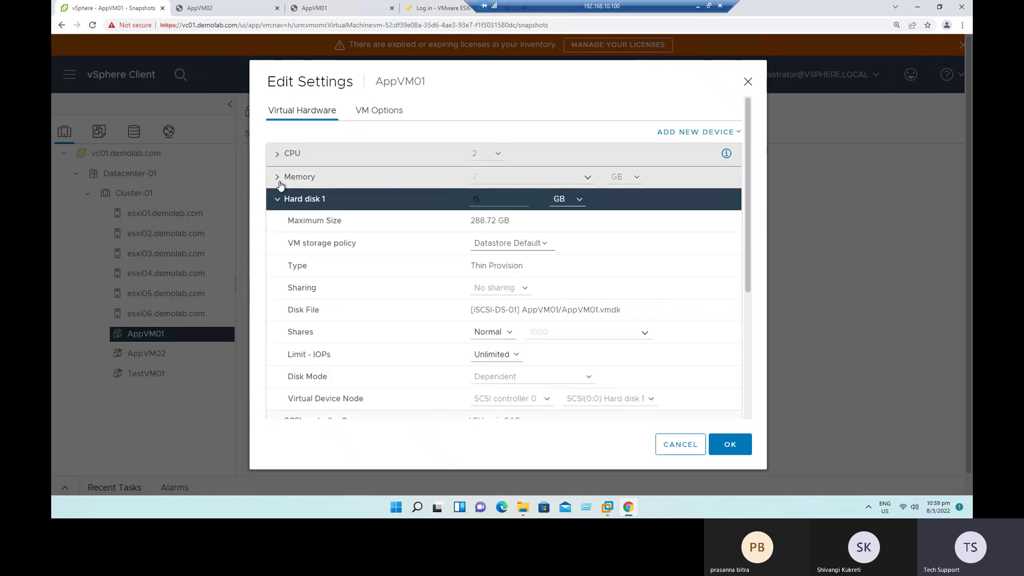
pyautogui.click(279, 180)
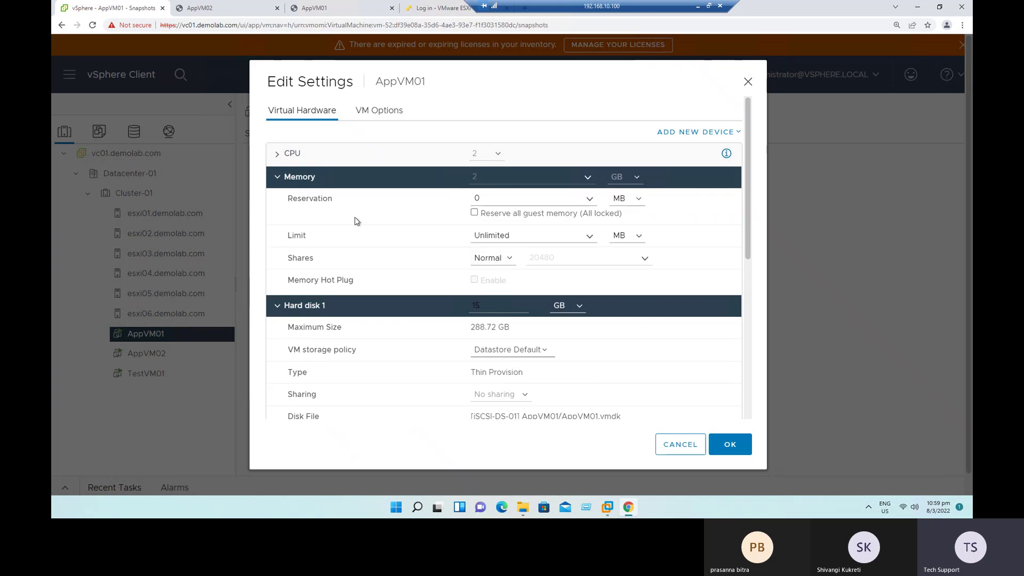
pyautogui.doubleClick(502, 283)
pyautogui.click(707, 133)
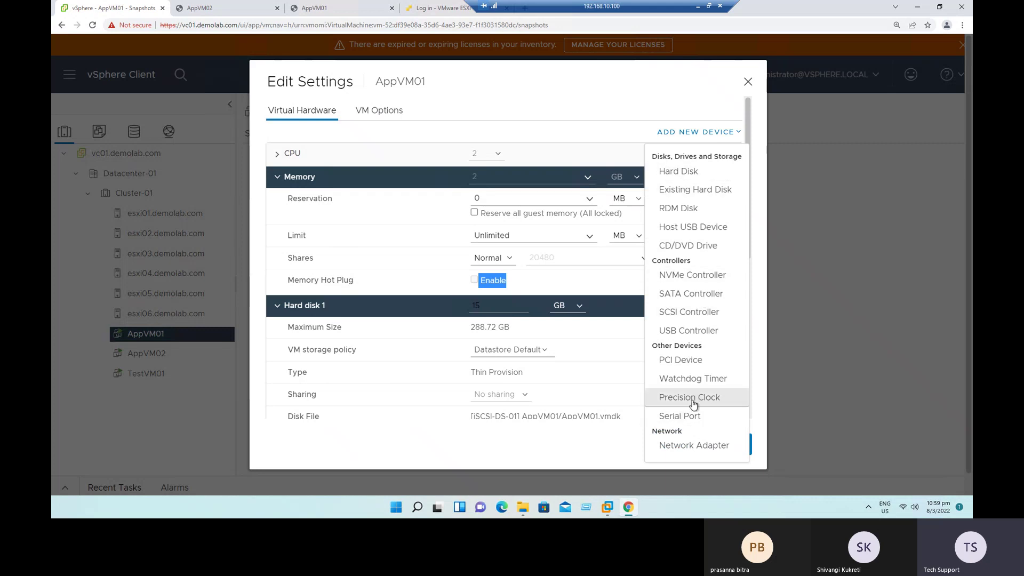
pyautogui.click(613, 447)
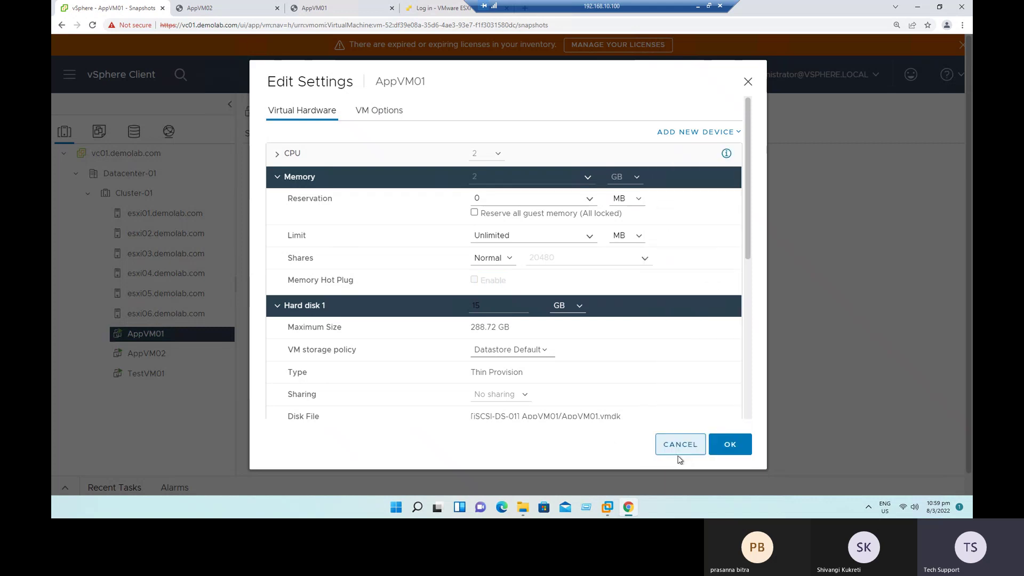
pyautogui.click(686, 447)
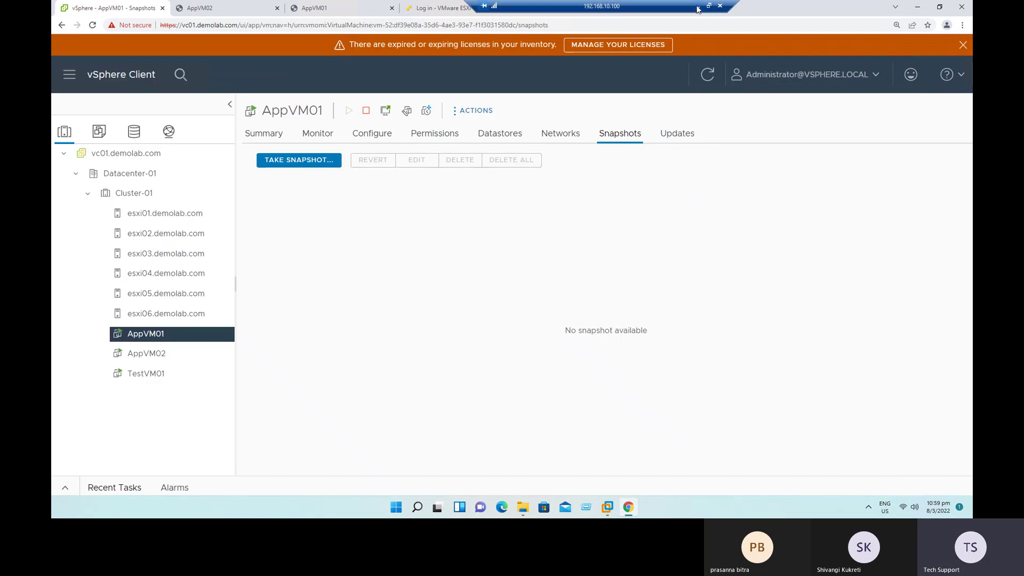
pyautogui.click(698, 7)
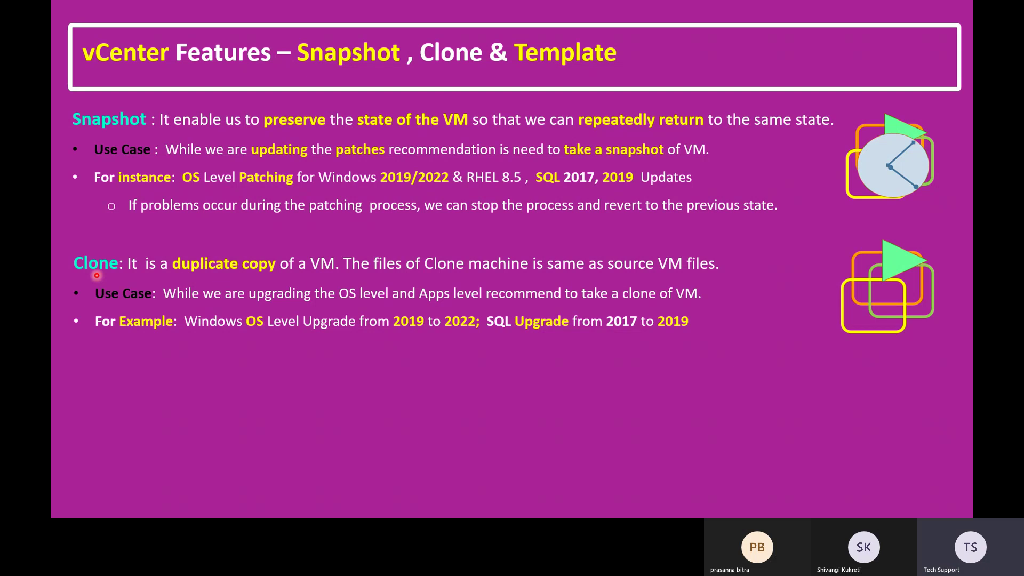
# Step: Back in vSphere, browse the AppVM02 and AppVM01 snapshots and the AppVM01 and TestVM01 summaries
pyautogui.hotkey('alt', 'Tab')
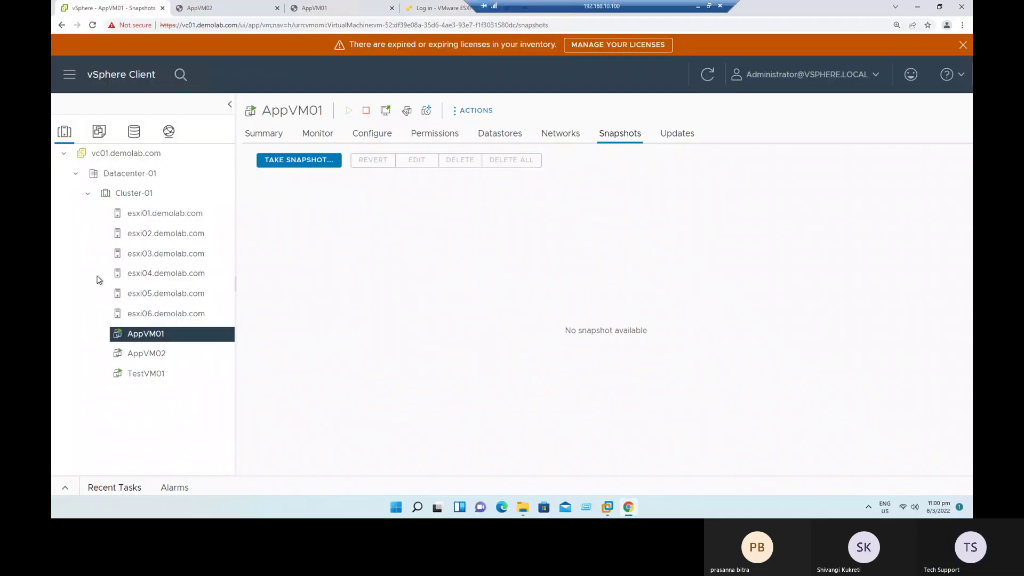
pyautogui.click(165, 352)
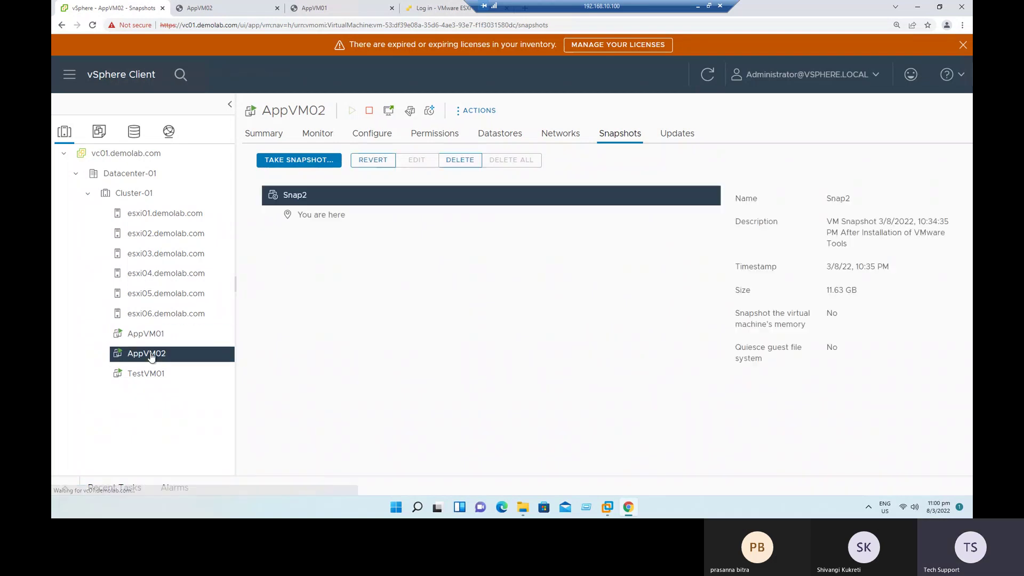
pyautogui.click(158, 339)
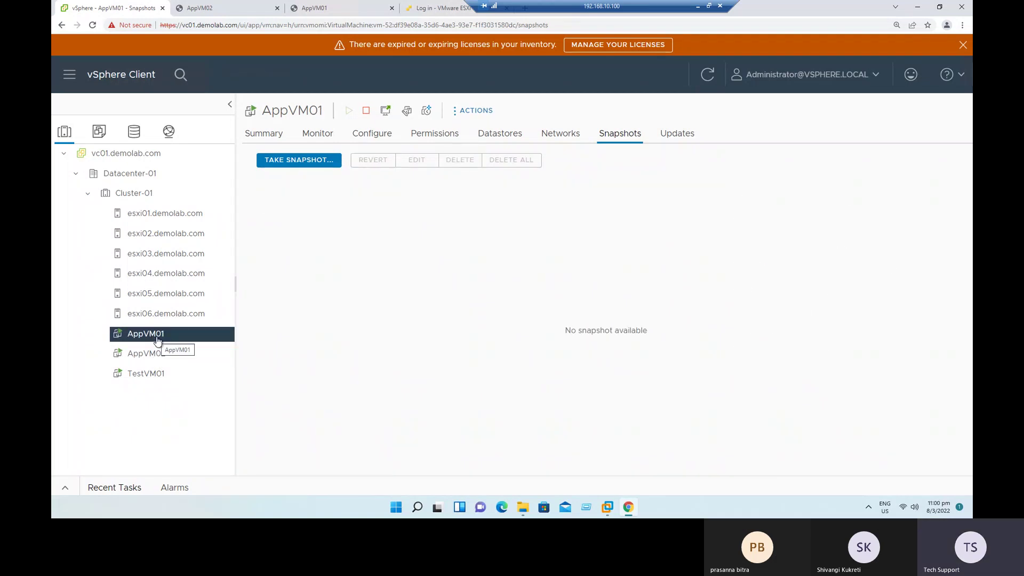
pyautogui.click(270, 137)
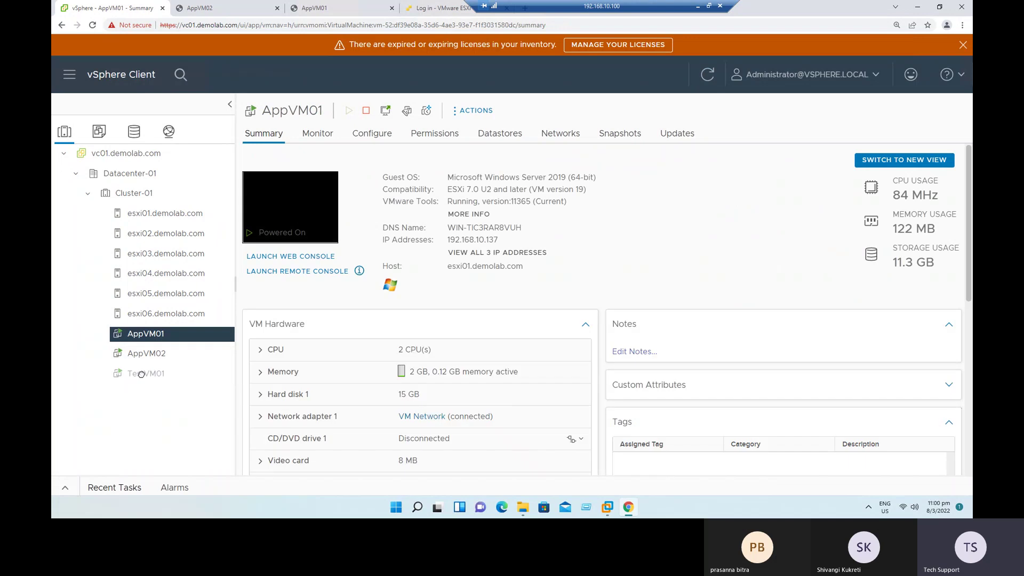
pyautogui.click(143, 376)
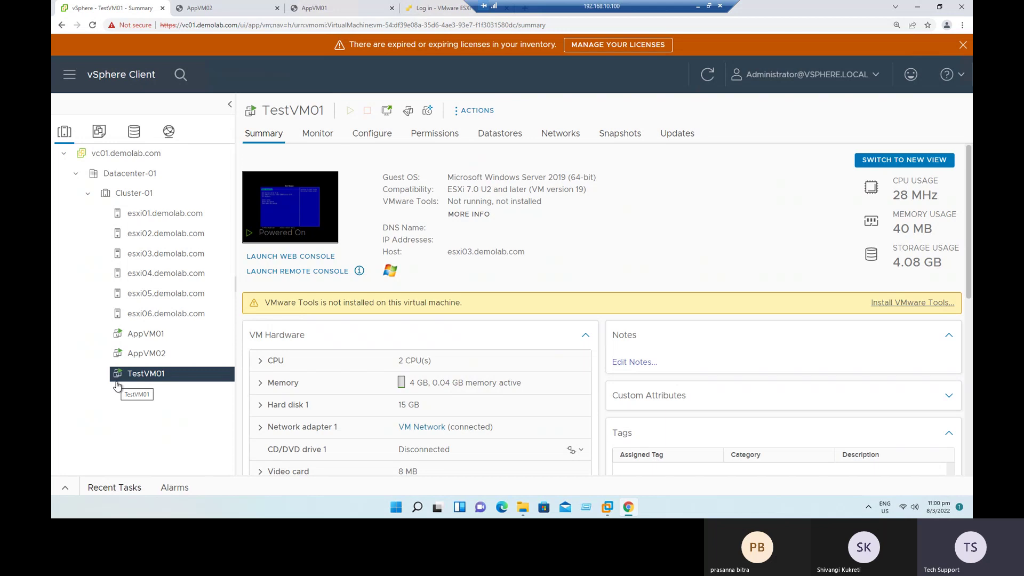
# Step: Select AppVM01 and bring up its Clone submenu from the actions menu
pyautogui.click(143, 335)
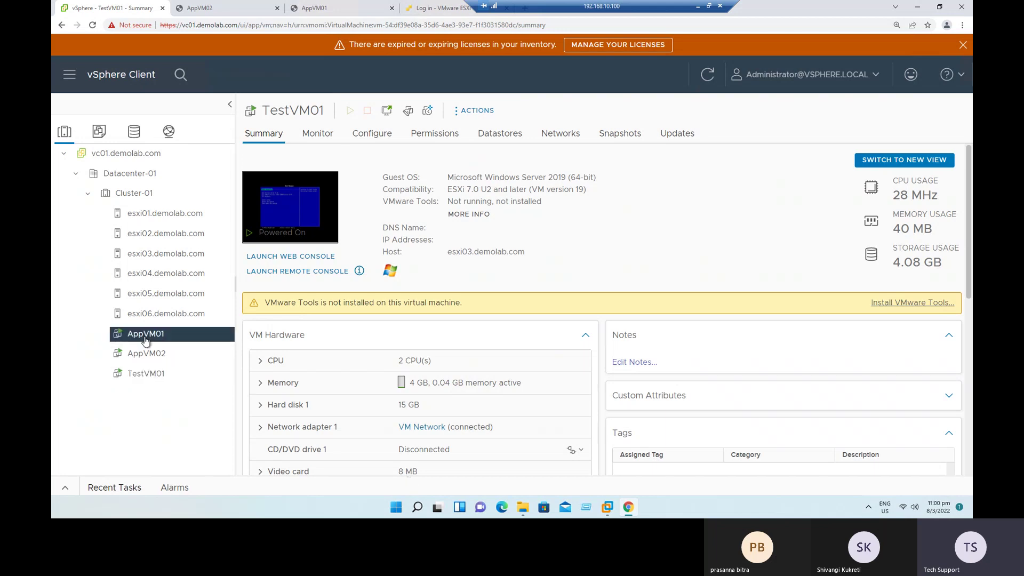
pyautogui.rightClick(143, 334)
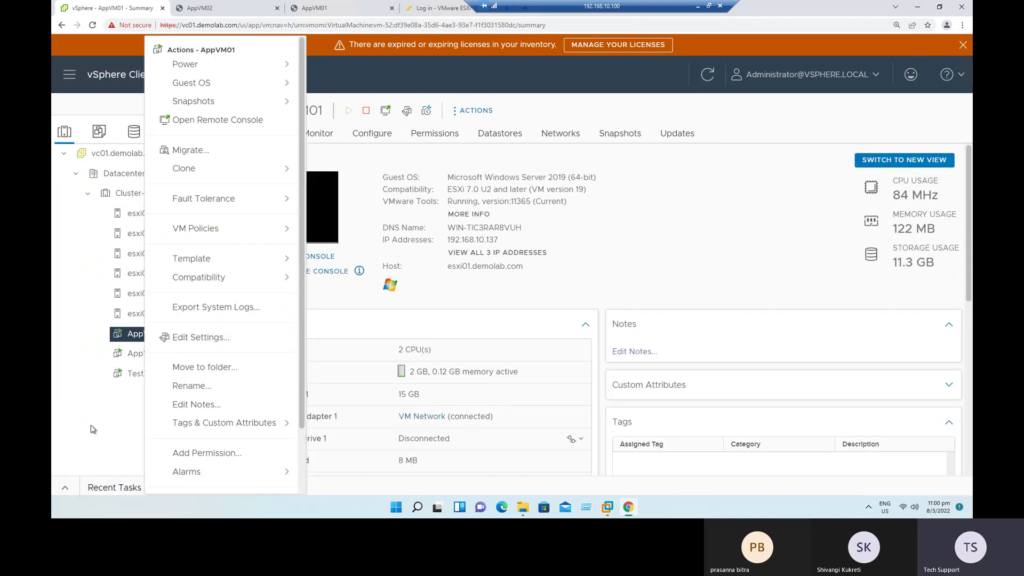
pyautogui.click(209, 171)
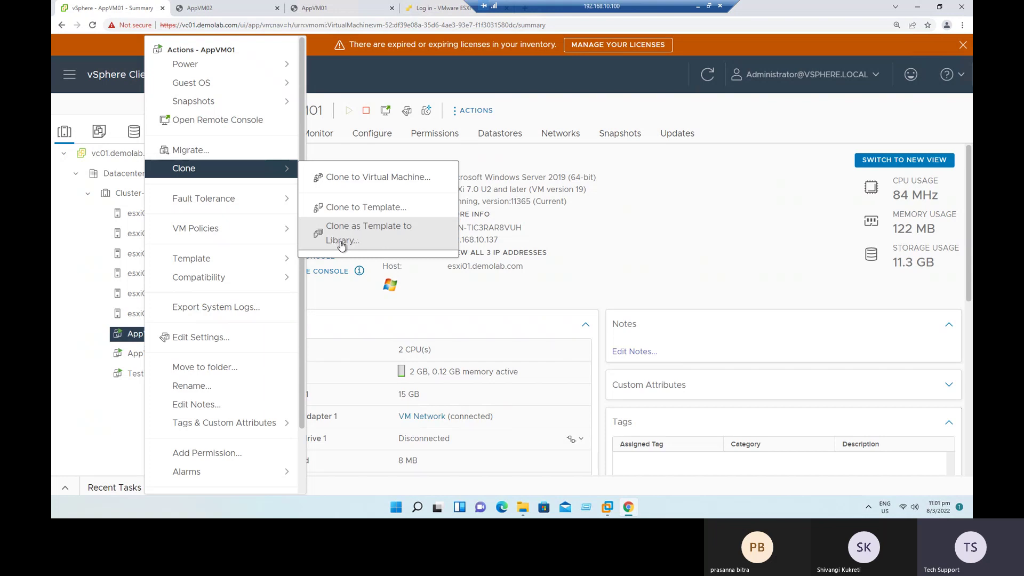
# Step: Visit the Shortcuts page, the empty Content Libraries page, and the Home dashboard
pyautogui.click(662, 251)
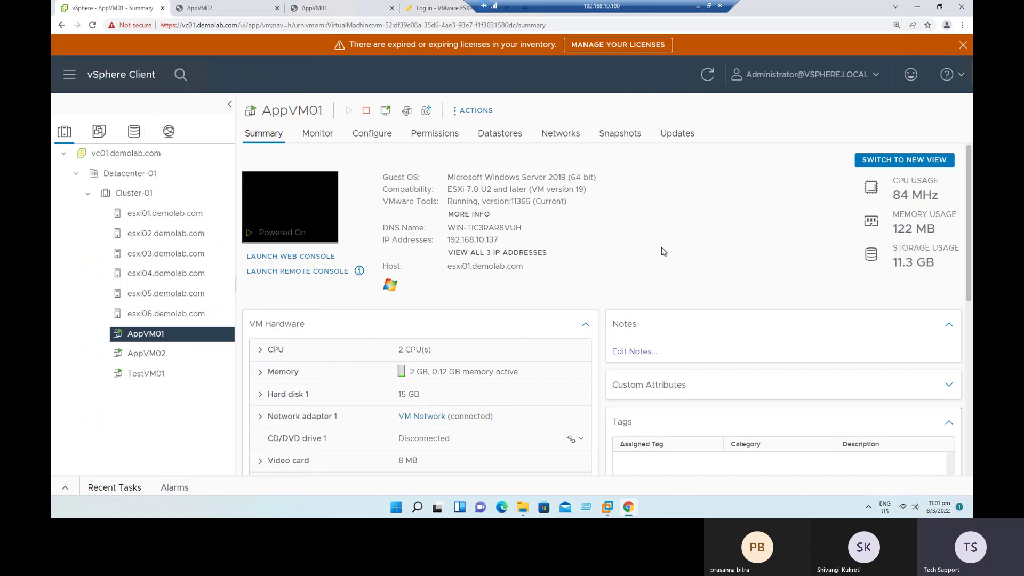
pyautogui.click(70, 77)
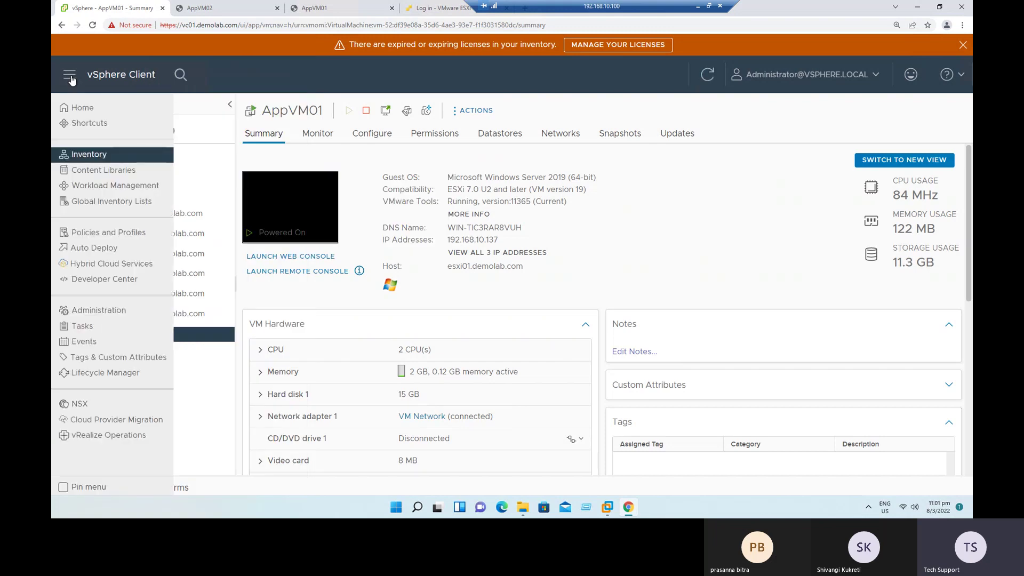
pyautogui.click(88, 124)
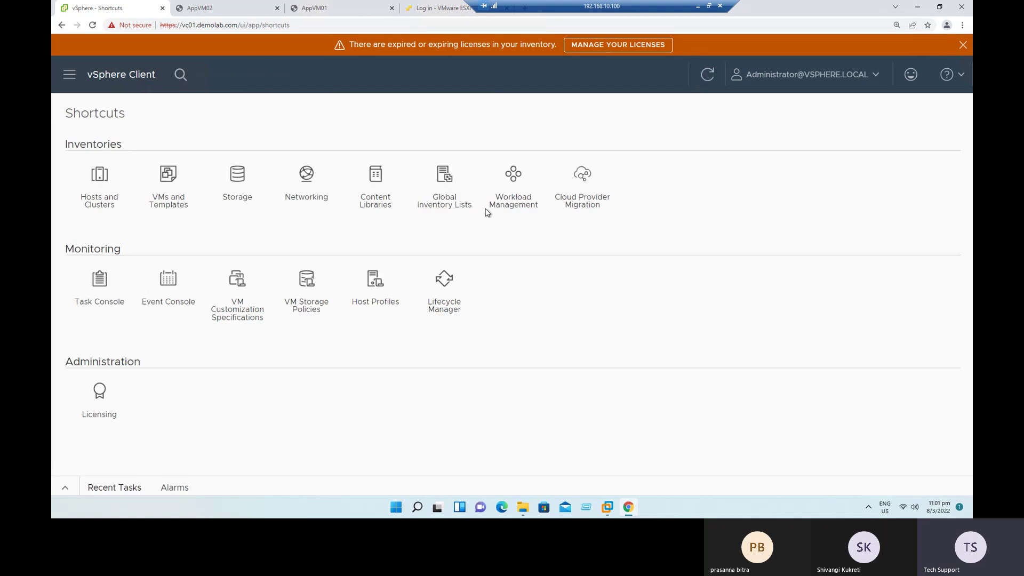
pyautogui.click(375, 182)
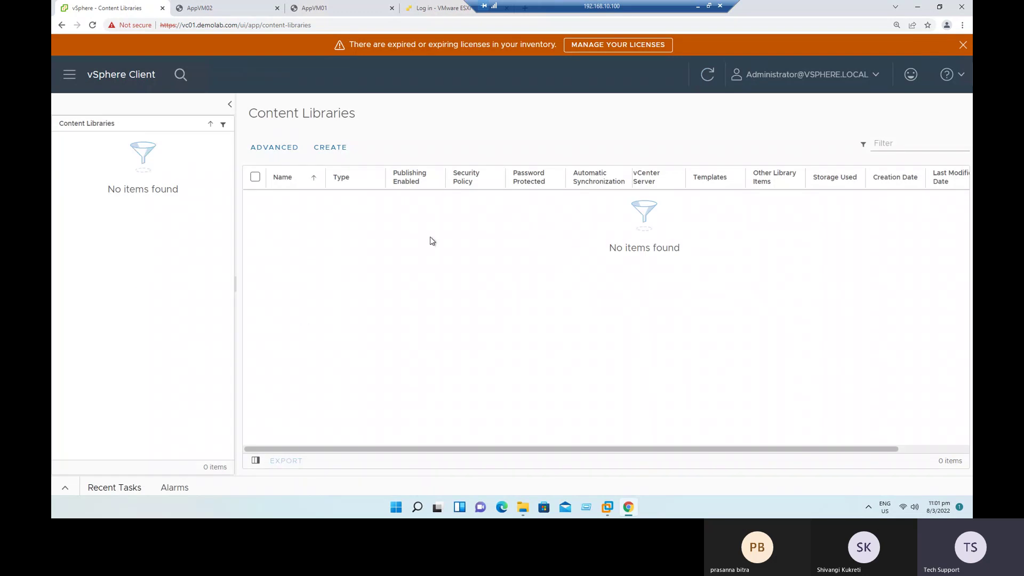
pyautogui.moveTo(663, 248); pyautogui.dragTo(343, 246)
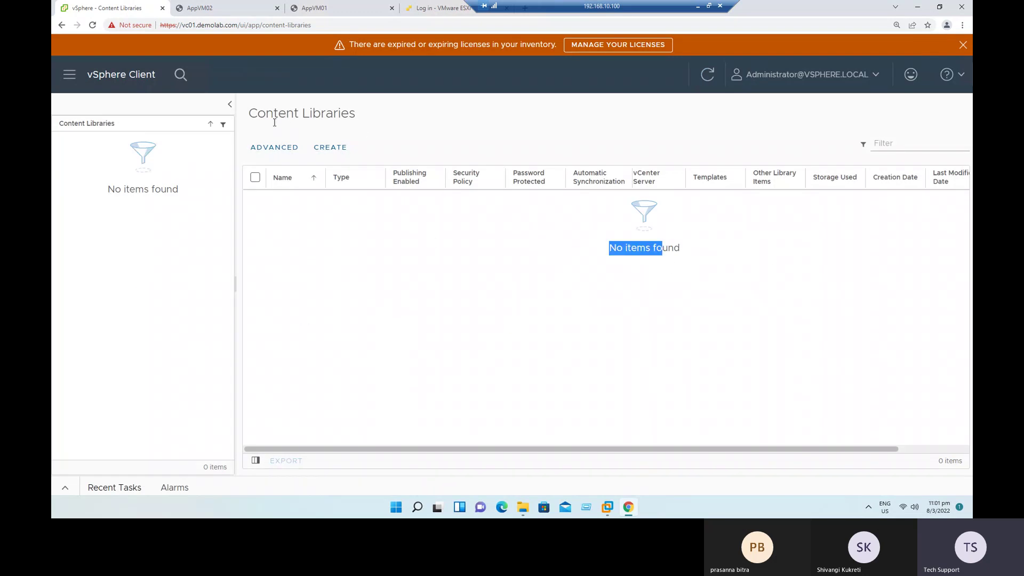
pyautogui.click(70, 75)
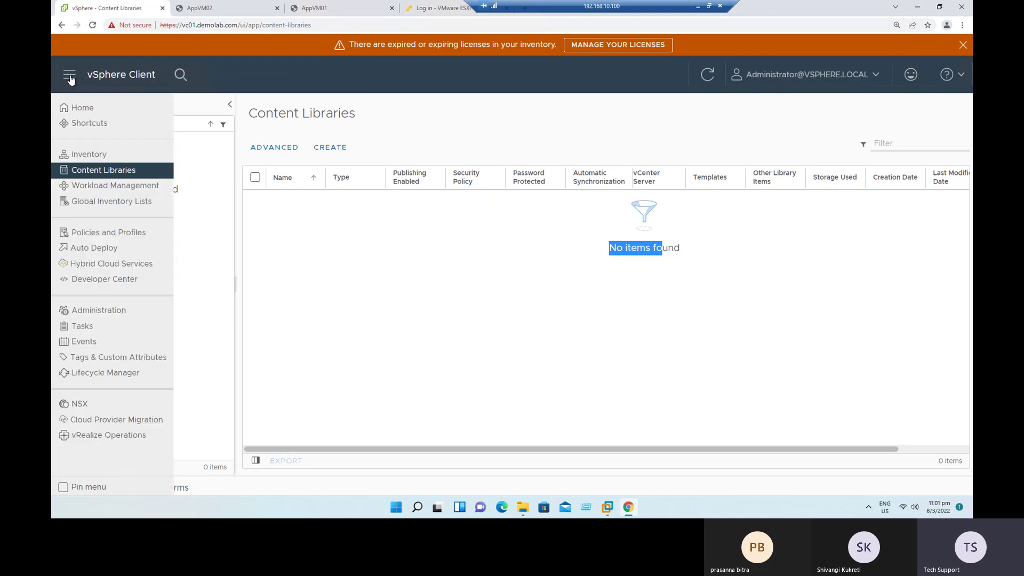
pyautogui.click(83, 108)
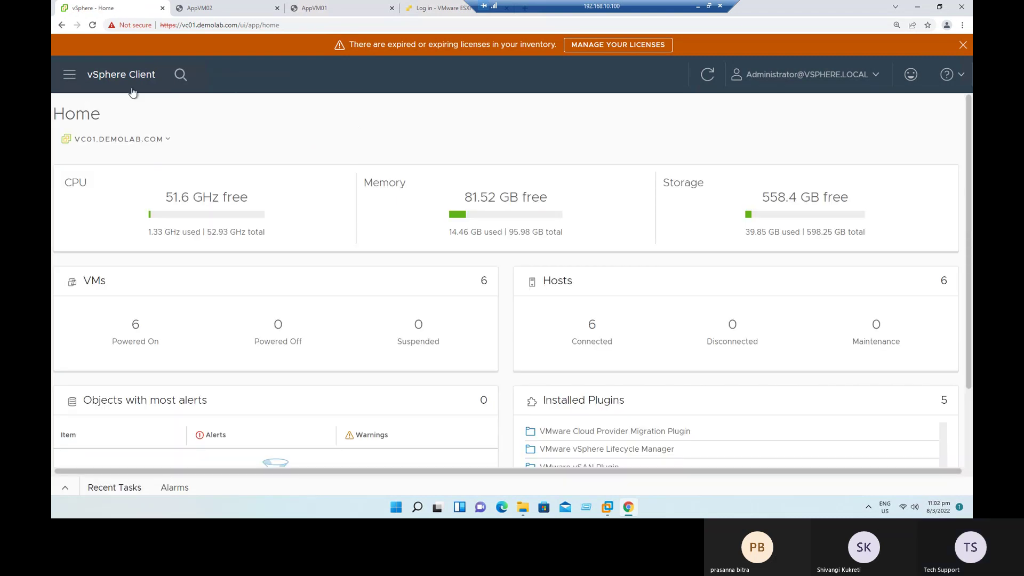
# Step: Return via Shortcuts to Hosts and Clusters and show AppVM01's Clone options
pyautogui.click(67, 80)
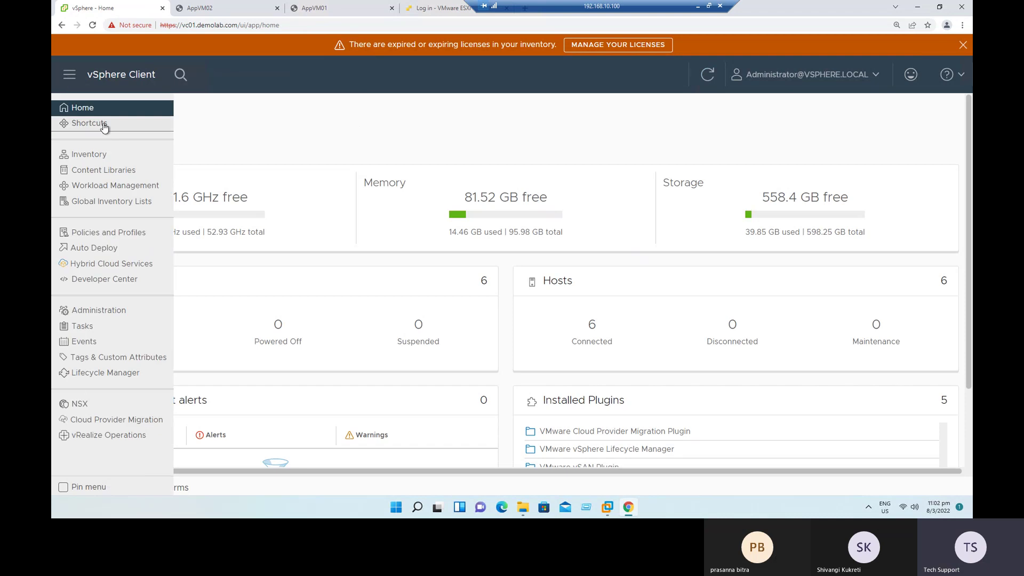
pyautogui.click(103, 122)
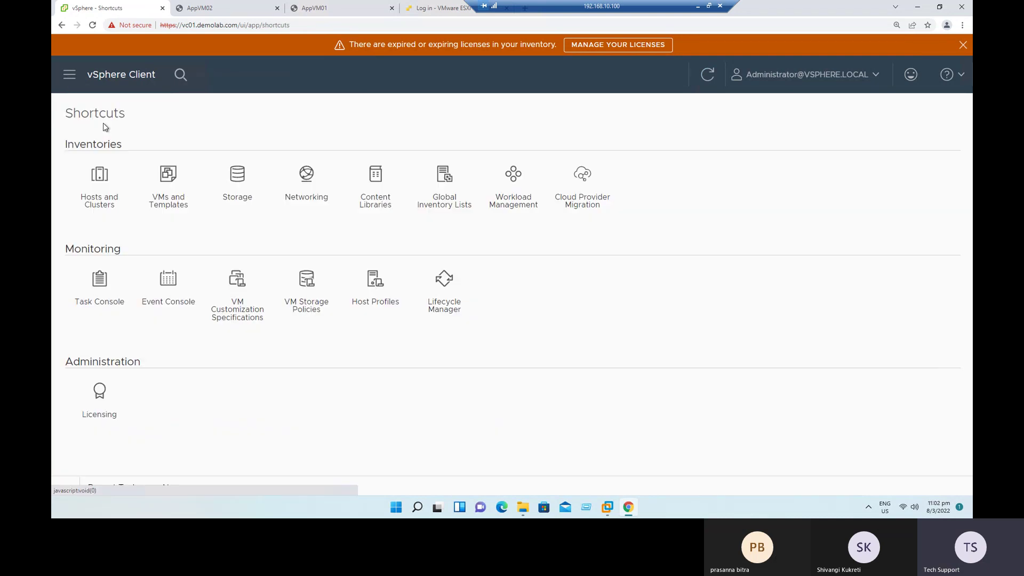
pyautogui.click(100, 183)
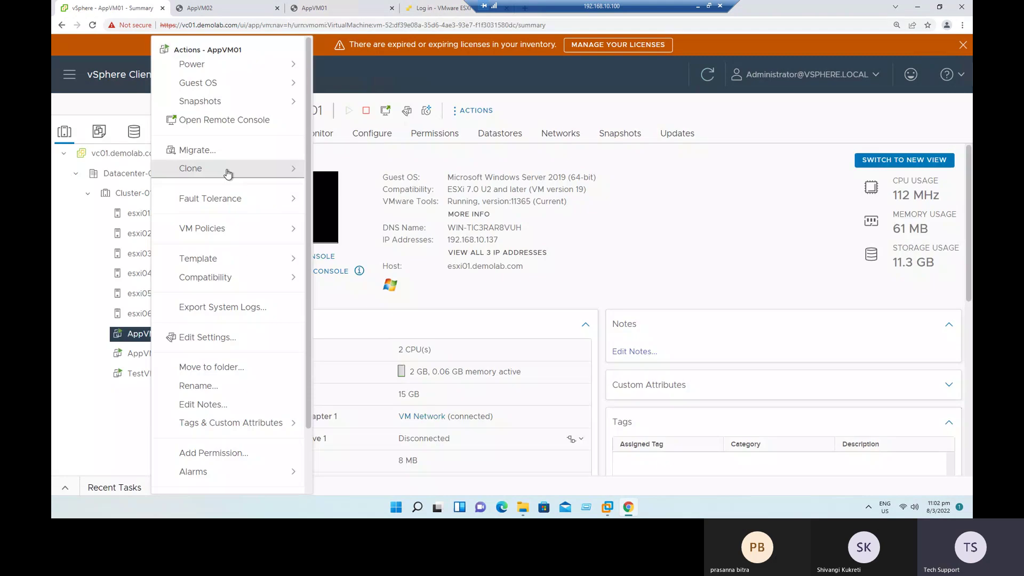
pyautogui.moveTo(229, 172)
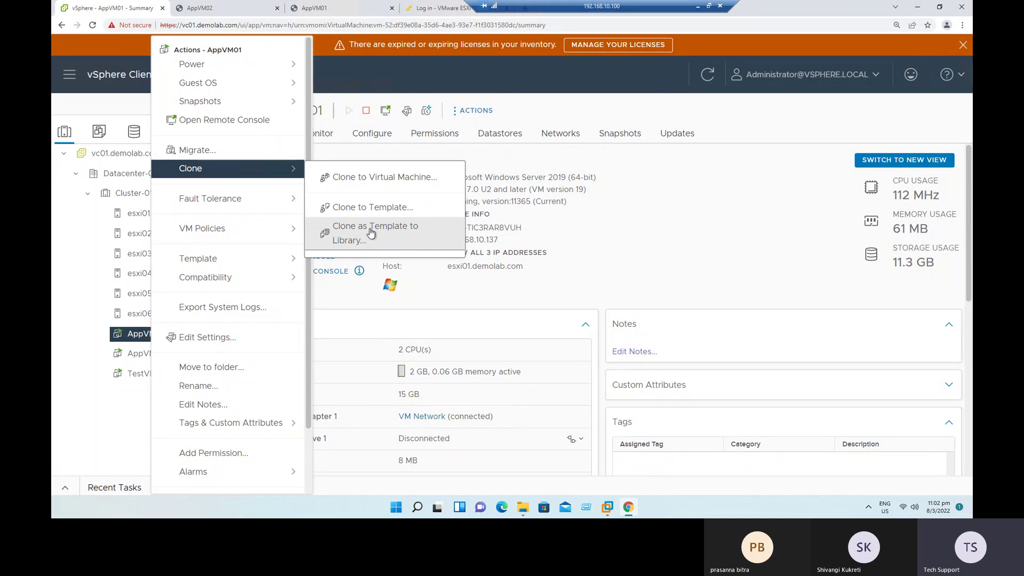
pyautogui.click(383, 178)
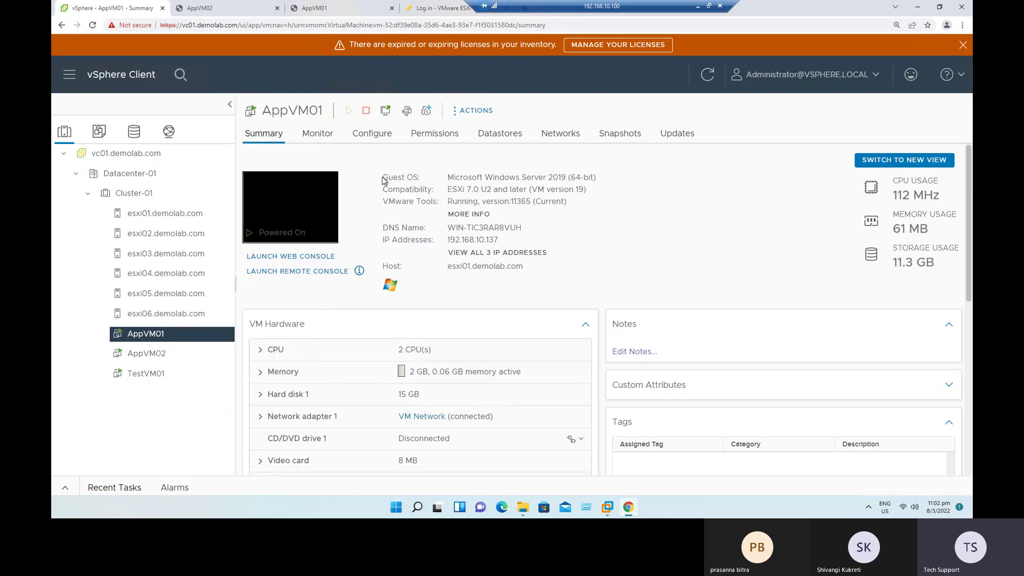
pyautogui.click(477, 167)
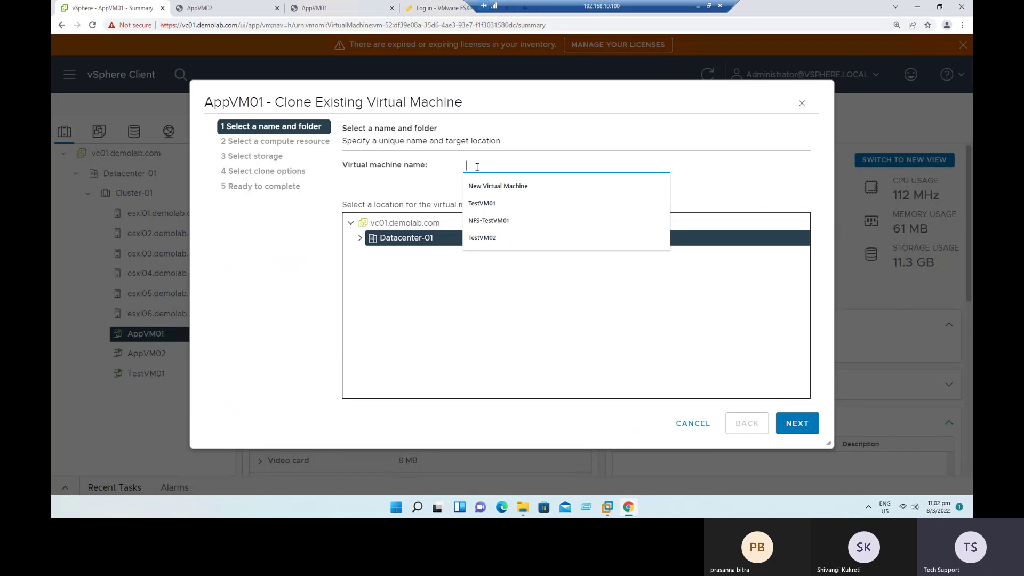
pyautogui.write('App')
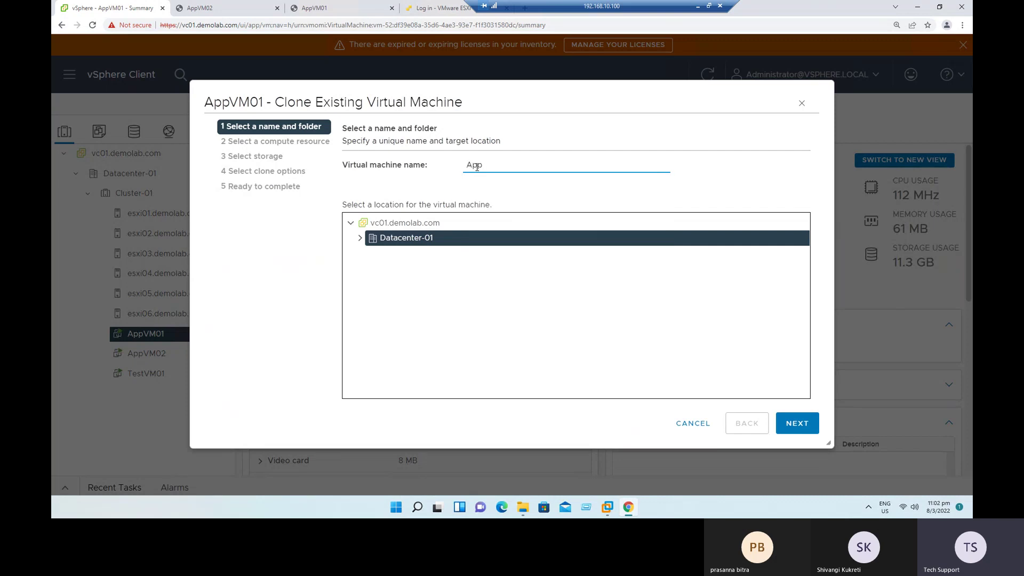
pyautogui.write('VM01_clone')
pyautogui.click(360, 238)
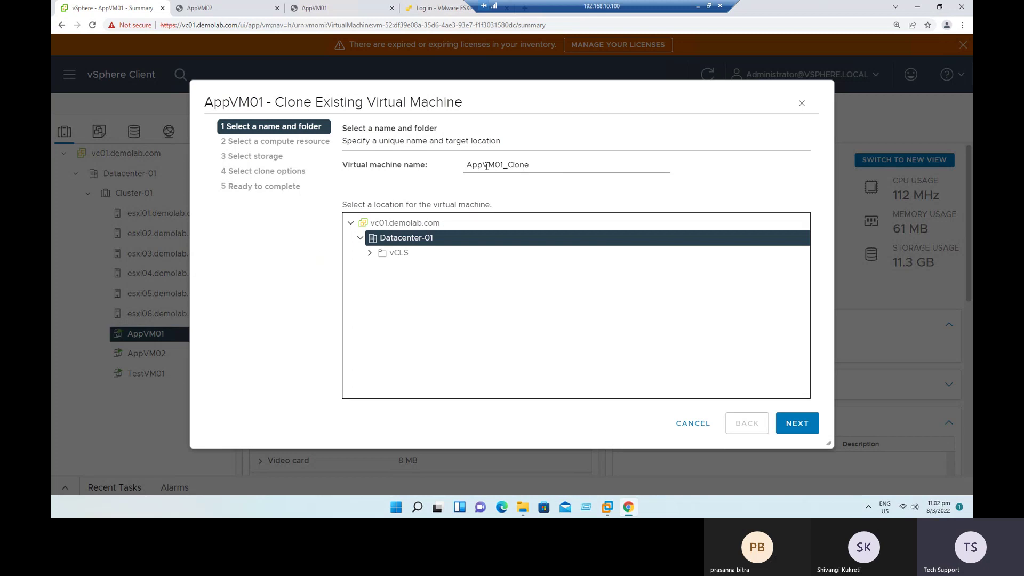
pyautogui.moveTo(467, 164); pyautogui.dragTo(533, 166)
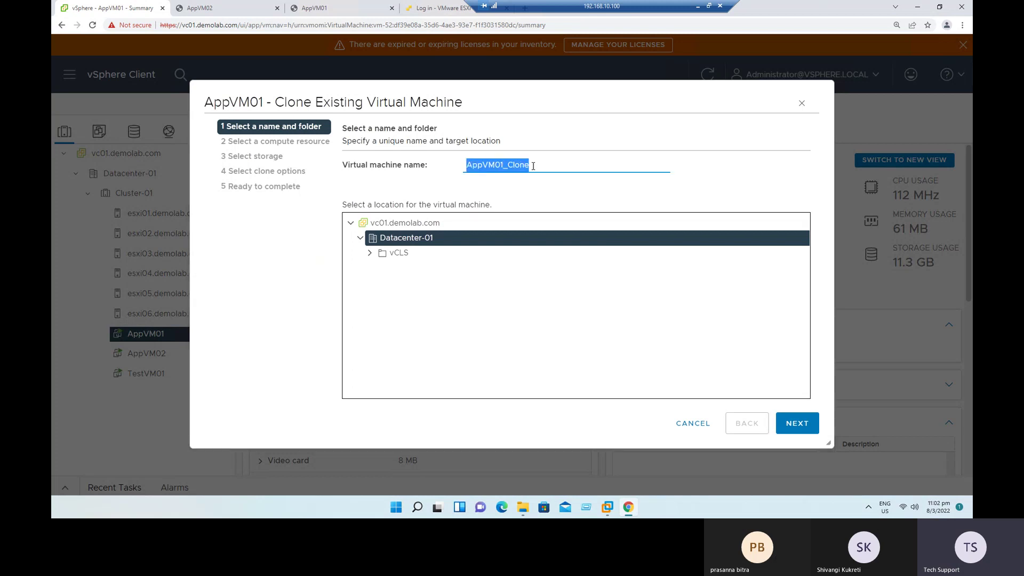
pyautogui.click(799, 426)
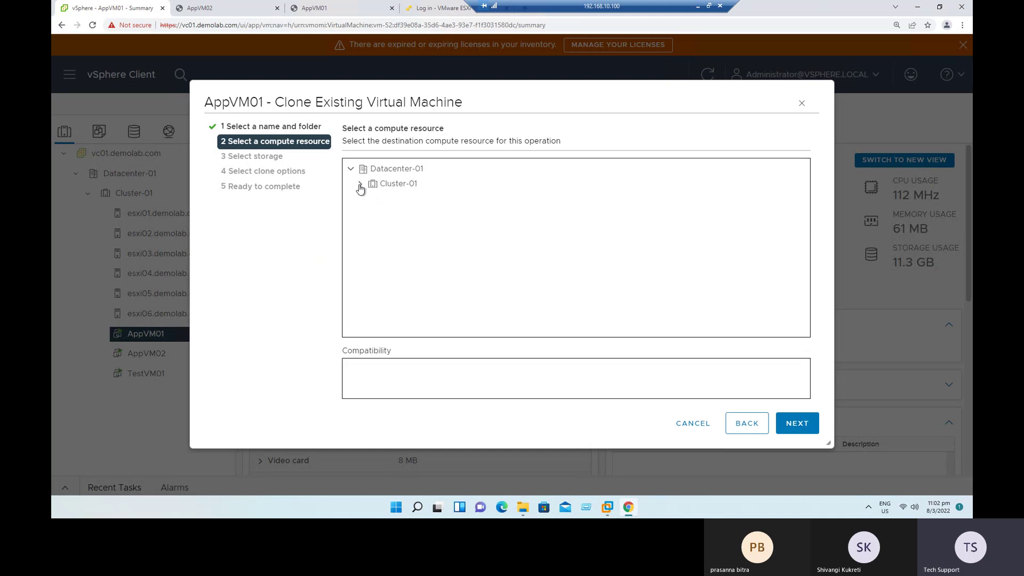
pyautogui.click(360, 185)
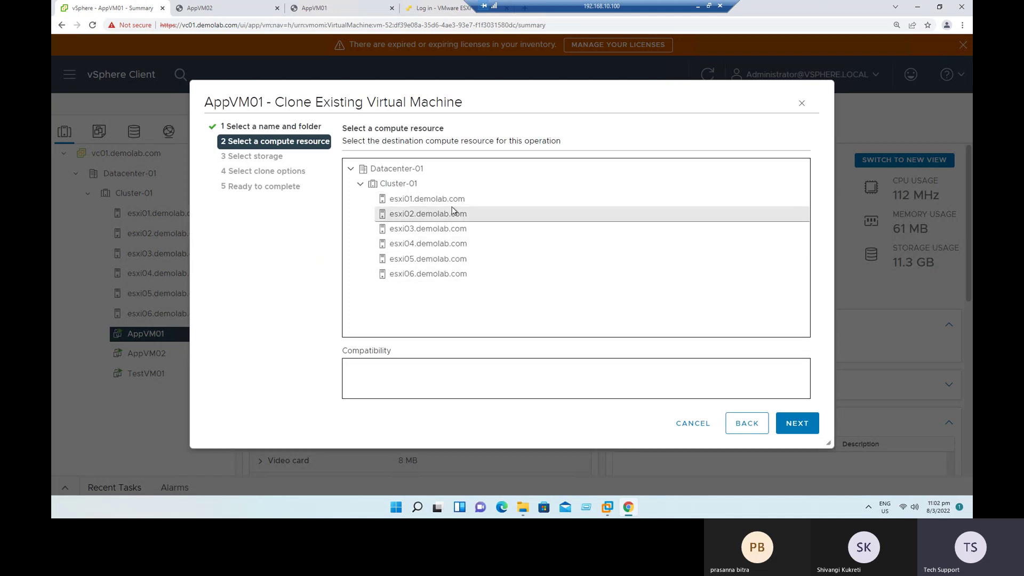
pyautogui.click(693, 423)
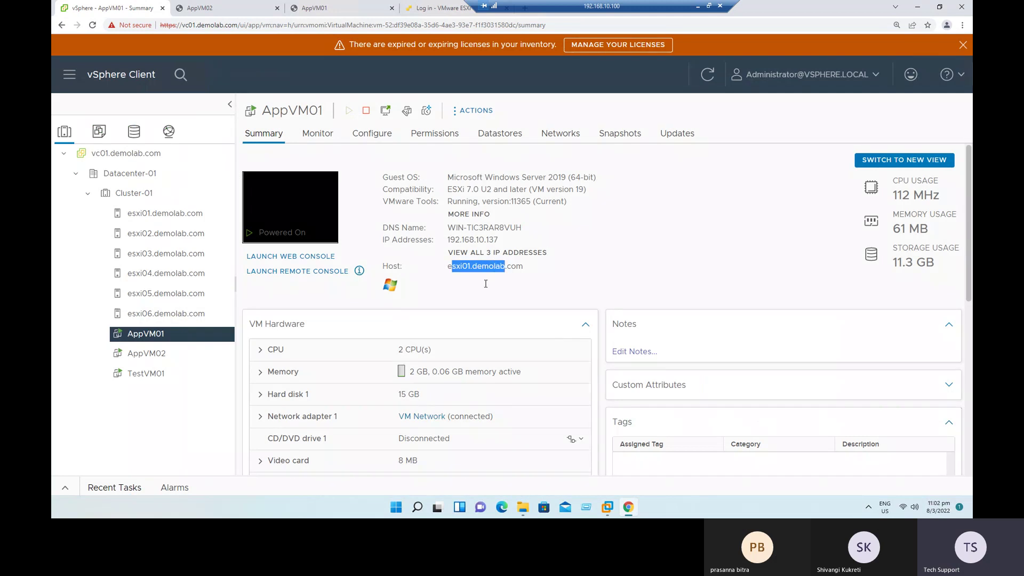
# Step: Check AppVM01's Datastores tab to confirm it resides on iSCSI-DS-01
pyautogui.rightClick(159, 335)
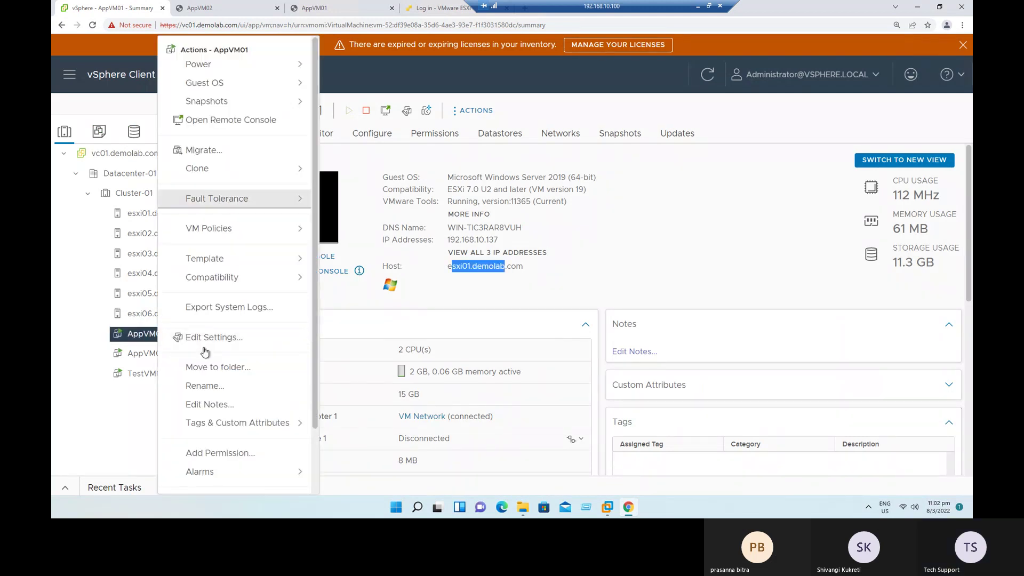
pyautogui.click(627, 293)
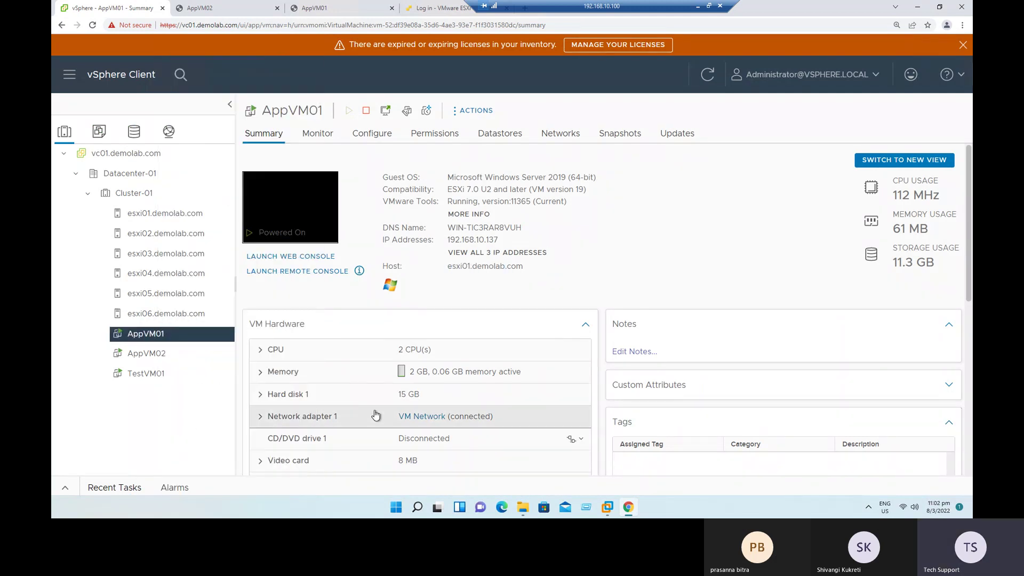
pyautogui.scroll(-1, 268, 405)
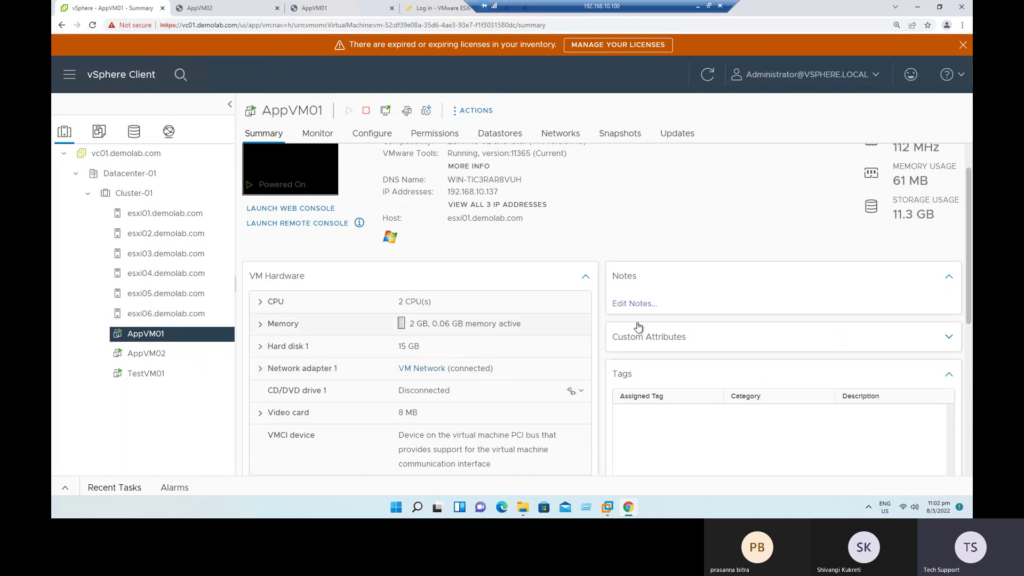
pyautogui.click(502, 135)
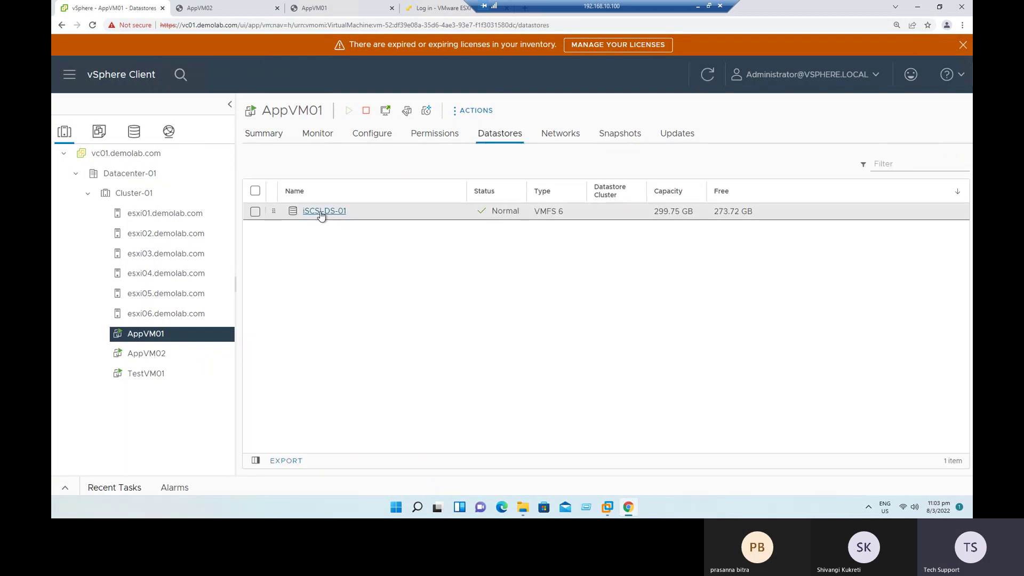
# Step: Launch Clone to Virtual Machine for AppVM01
pyautogui.rightClick(141, 335)
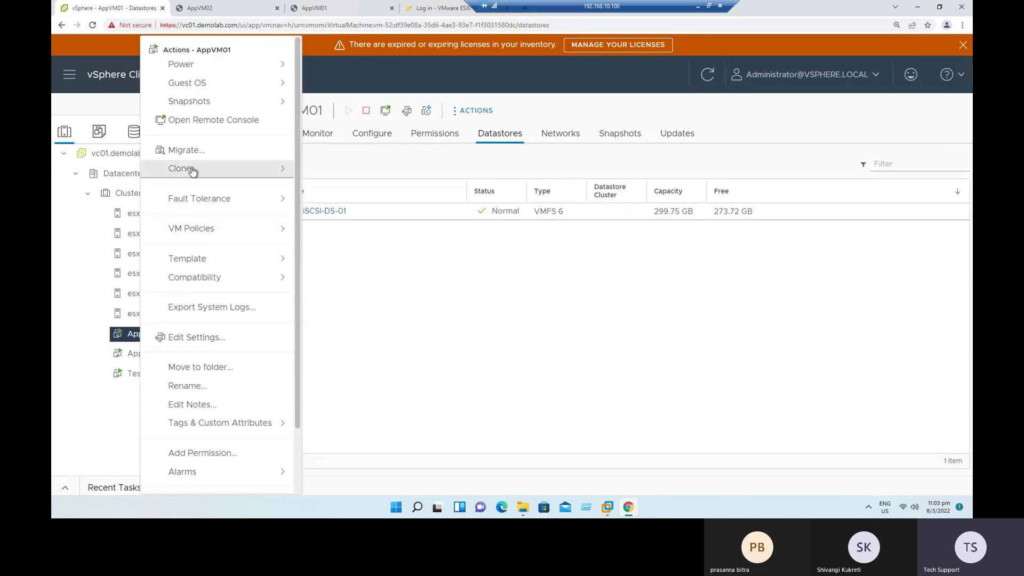
pyautogui.moveTo(193, 171)
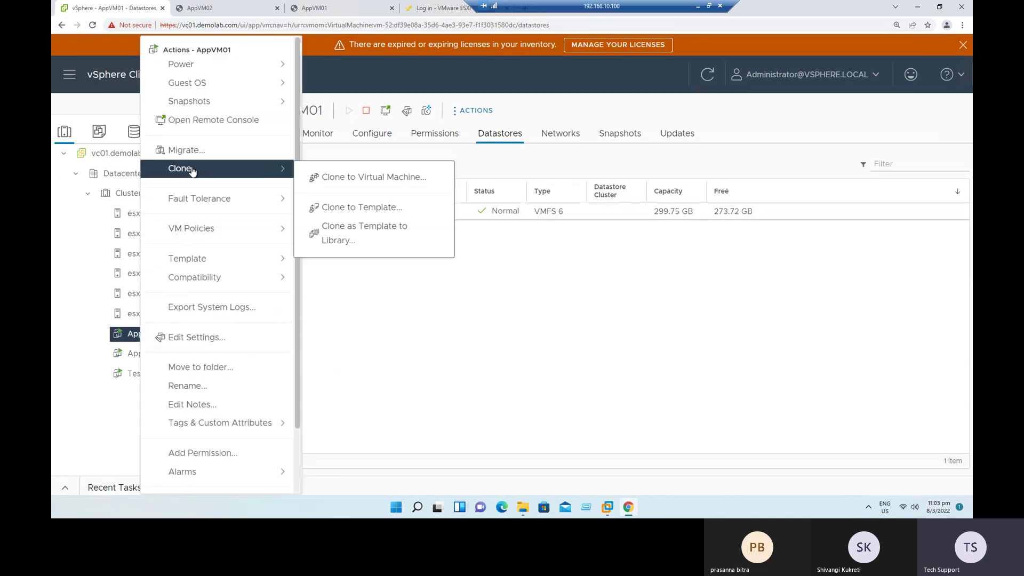
pyautogui.click(372, 181)
# Step: Name the clone AppVM01_Clone and continue
pyautogui.click(496, 166)
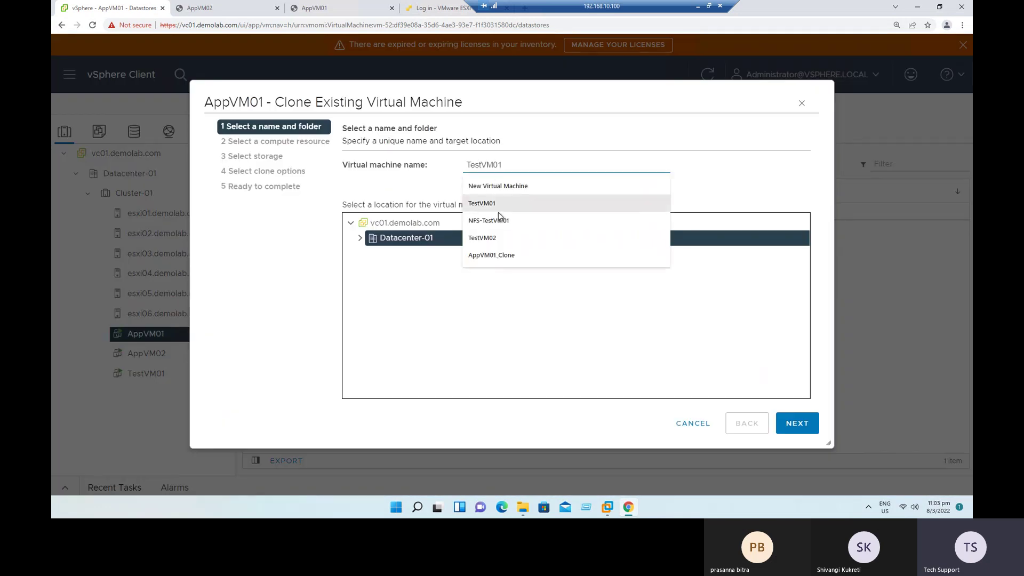
pyautogui.click(507, 256)
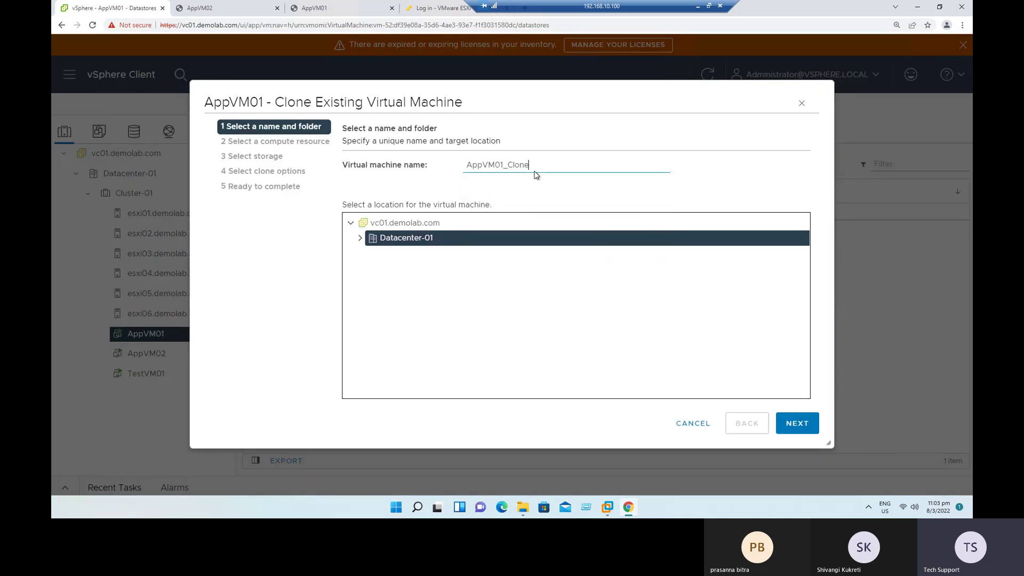
pyautogui.click(797, 424)
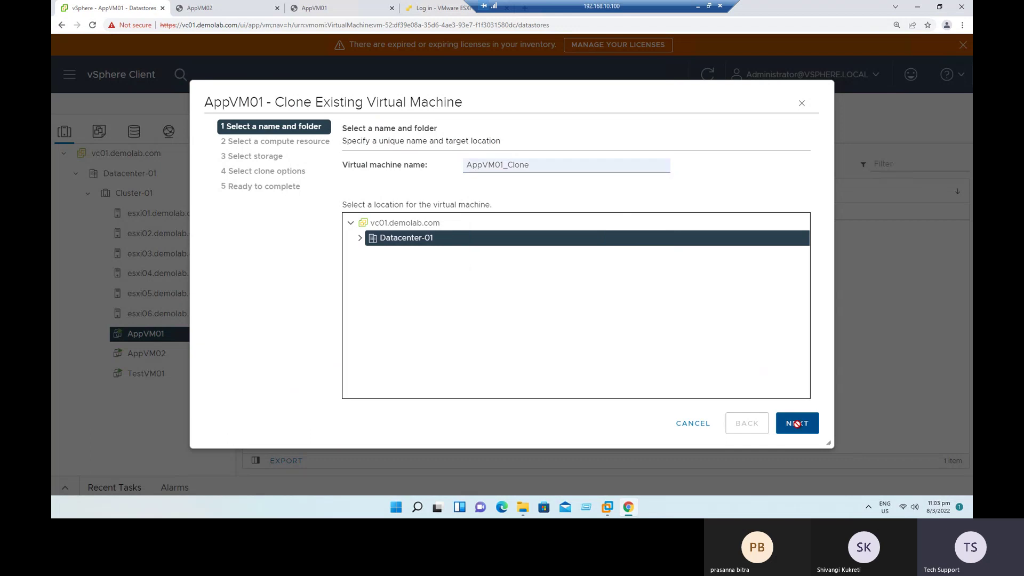
# Step: Place the clone on host esxi04.demolab.com in Cluster-01 and continue
pyautogui.click(361, 183)
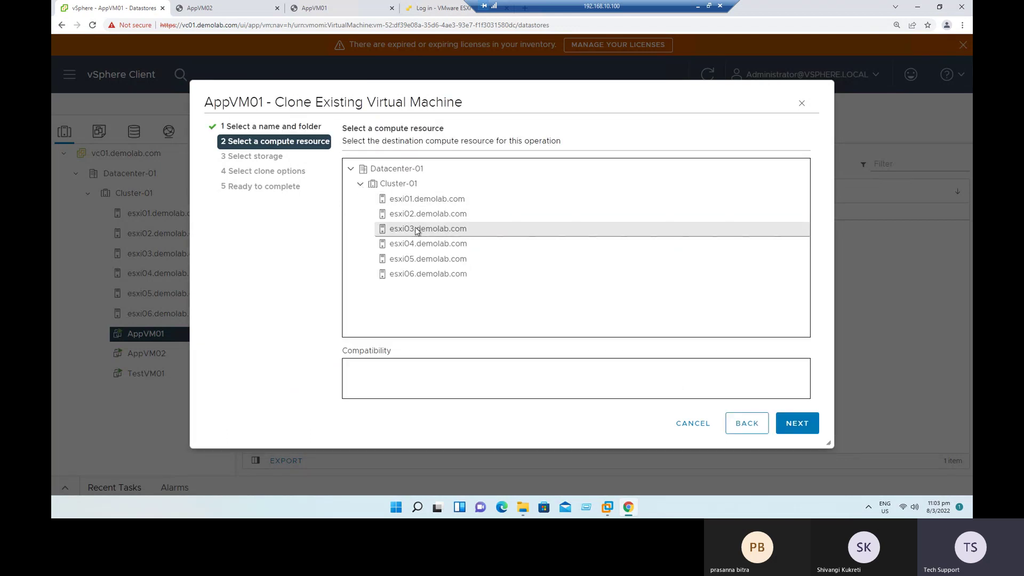
pyautogui.click(429, 250)
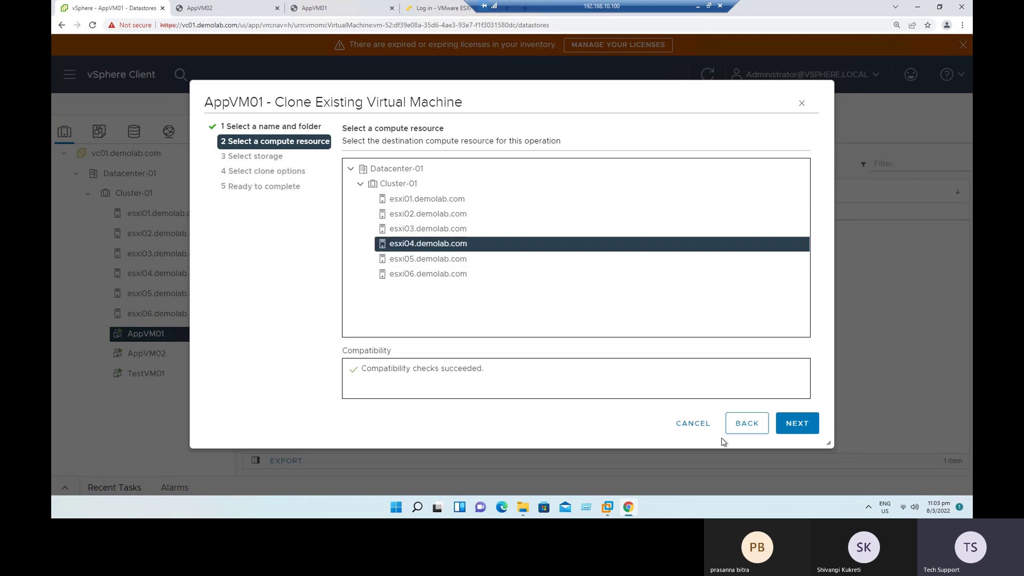
pyautogui.click(797, 423)
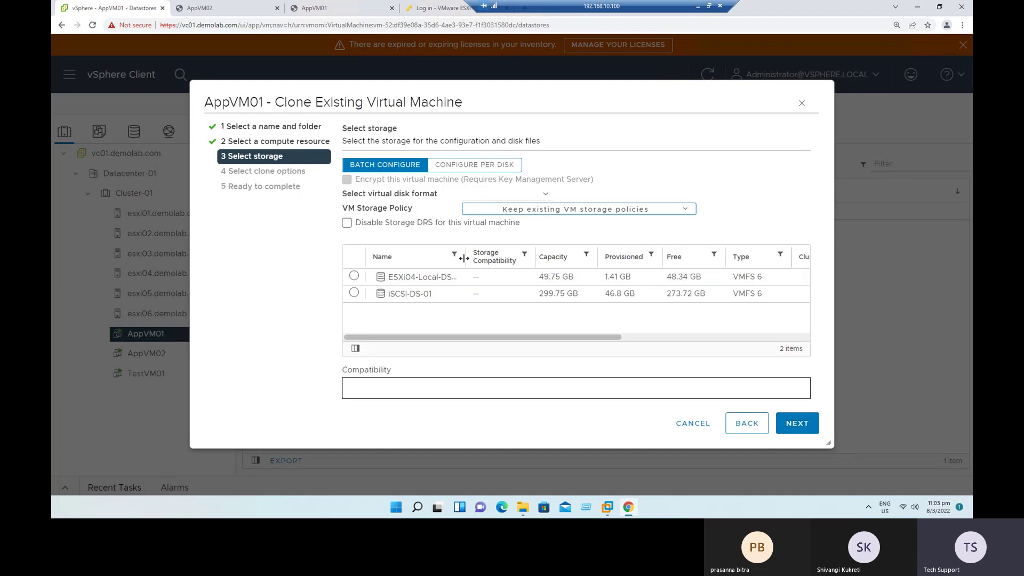
# Step: Choose datastore iSCSI-DS-01 with disk format Same format as source, then continue
pyautogui.moveTo(464, 258); pyautogui.dragTo(518, 259)
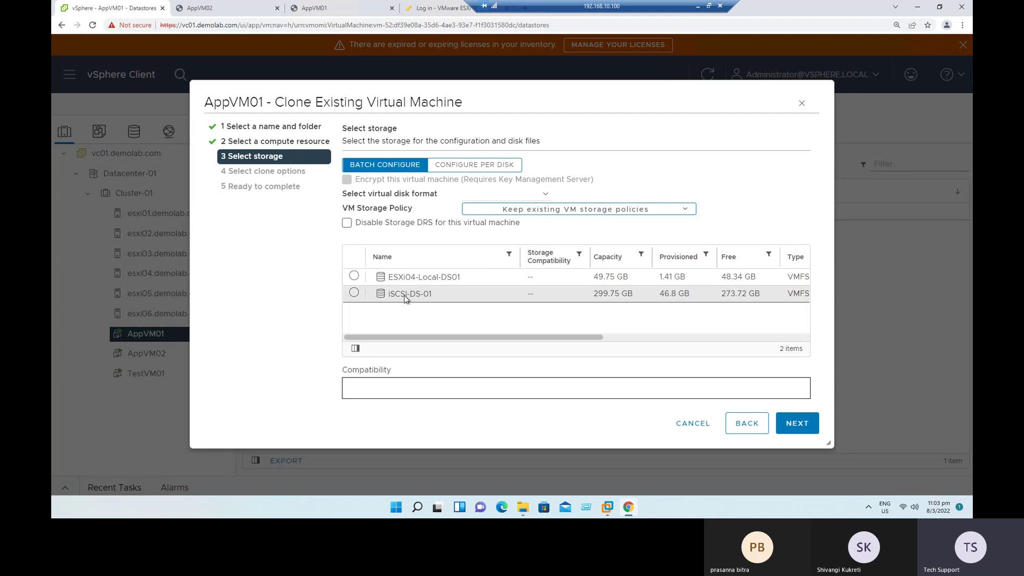
pyautogui.click(354, 293)
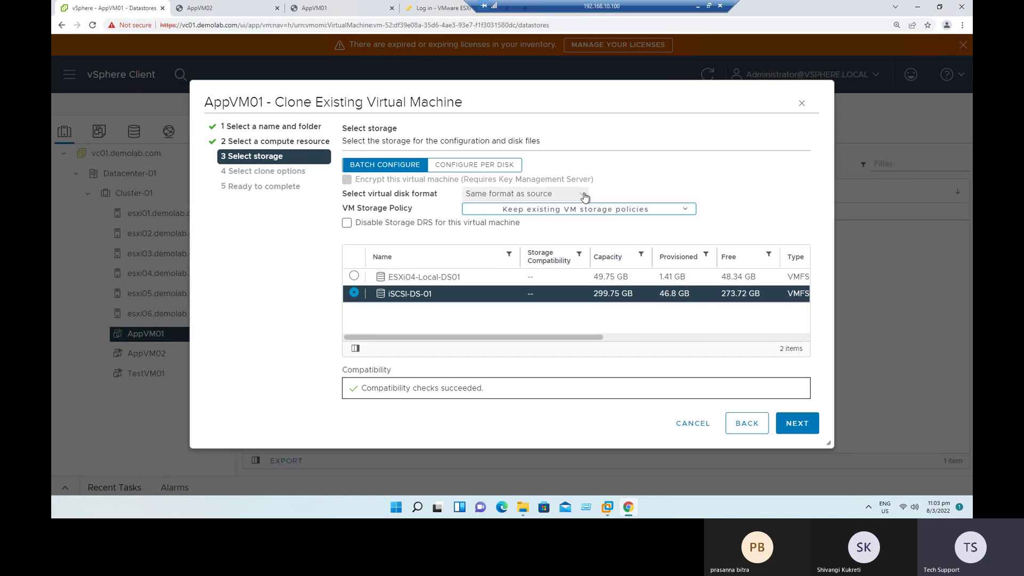
pyautogui.click(580, 195)
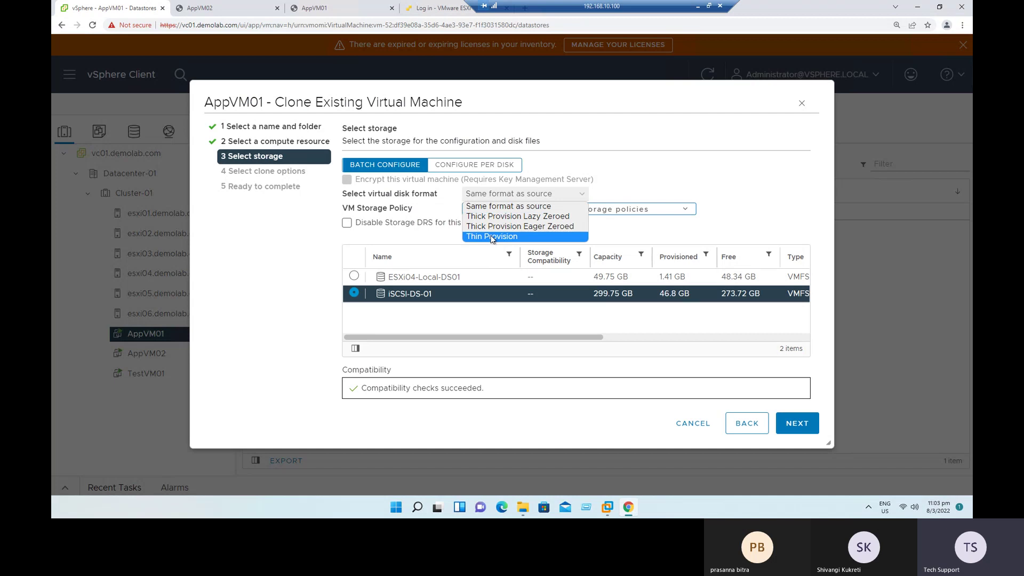
pyautogui.click(702, 190)
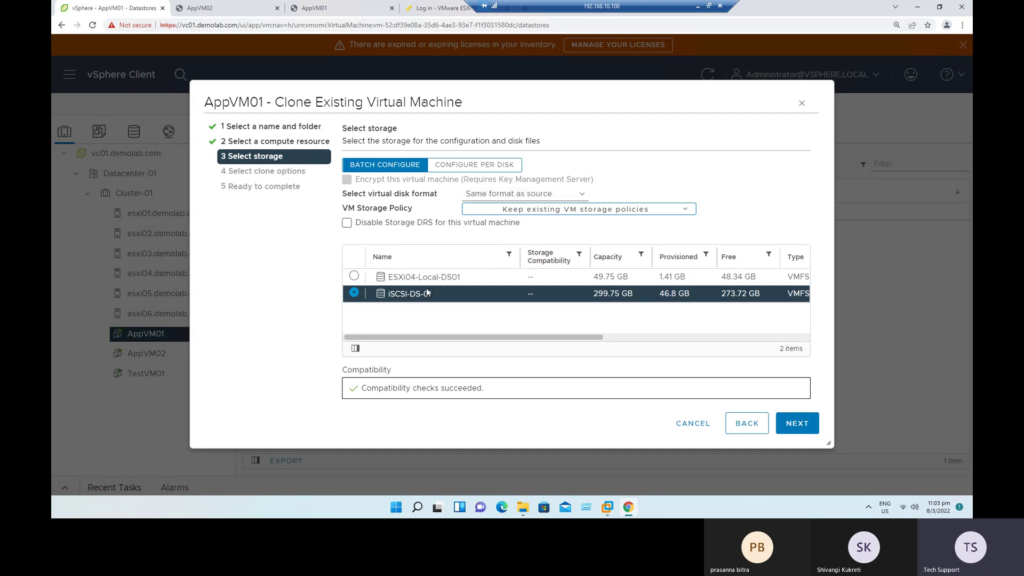
pyautogui.click(797, 425)
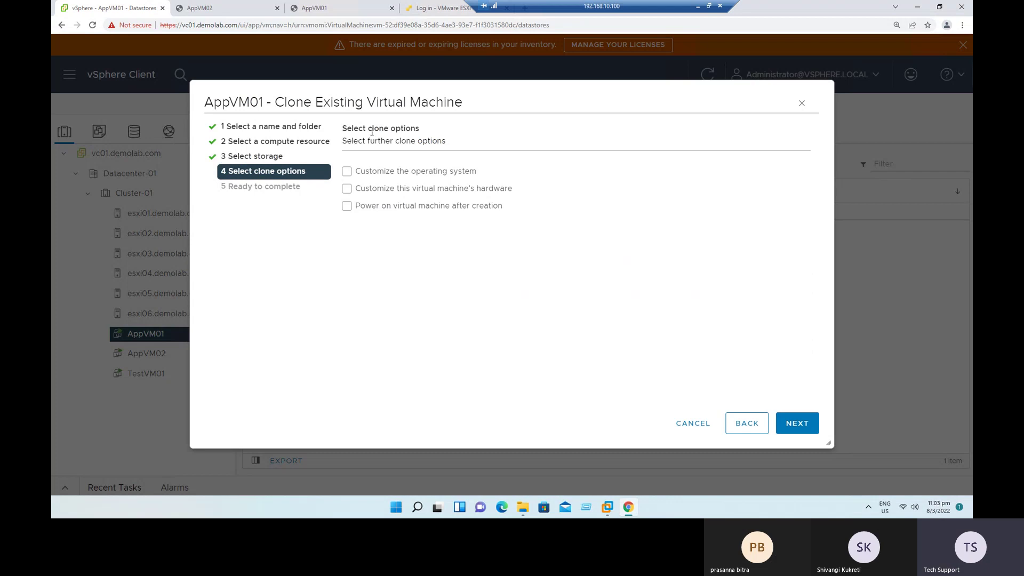
# Step: Leave Customize OS, Customize hardware and power-on all unchecked, then continue to Ready to complete
pyautogui.click(404, 177)
pyautogui.click(405, 178)
pyautogui.click(388, 190)
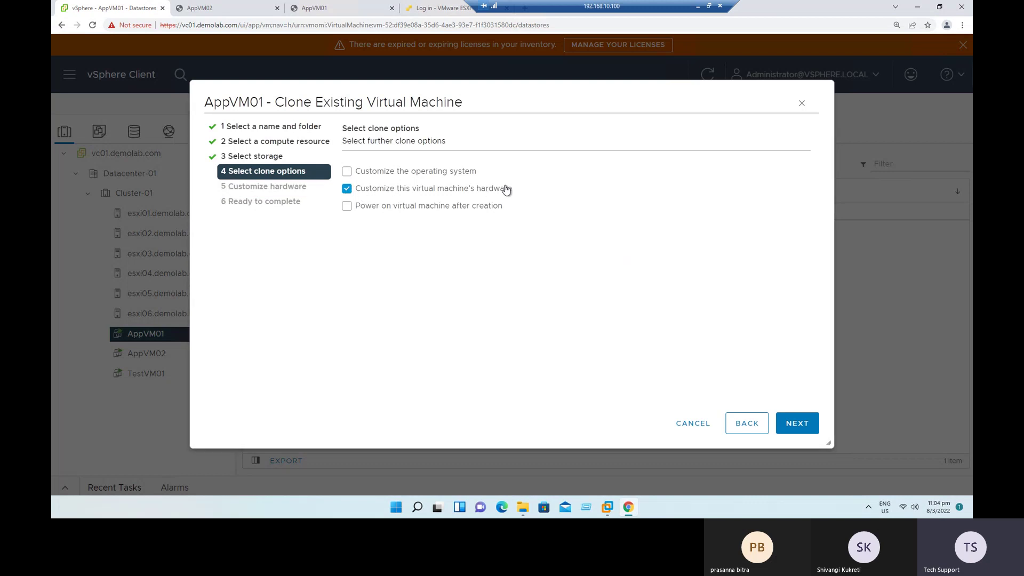
pyautogui.click(348, 191)
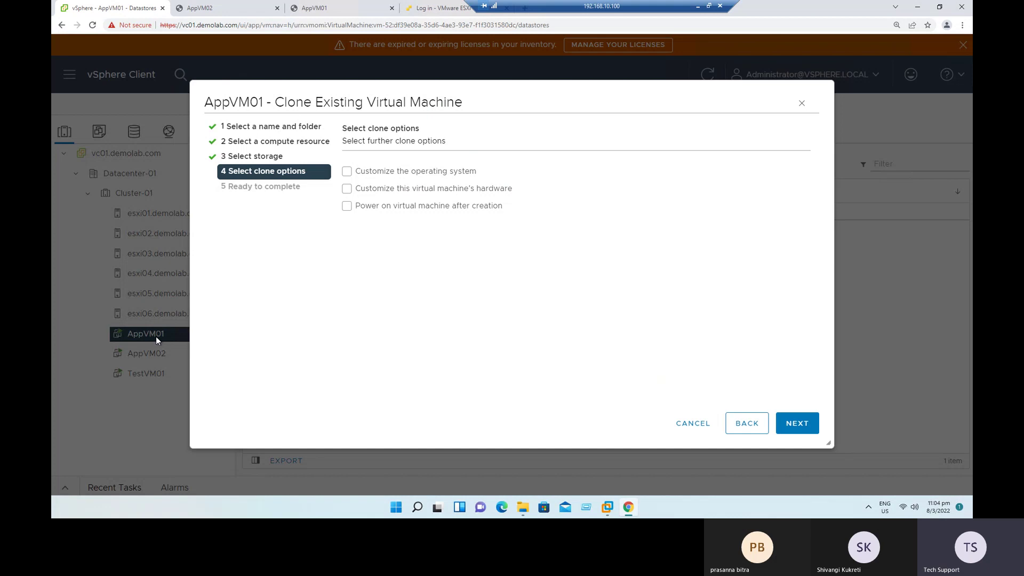
pyautogui.click(386, 193)
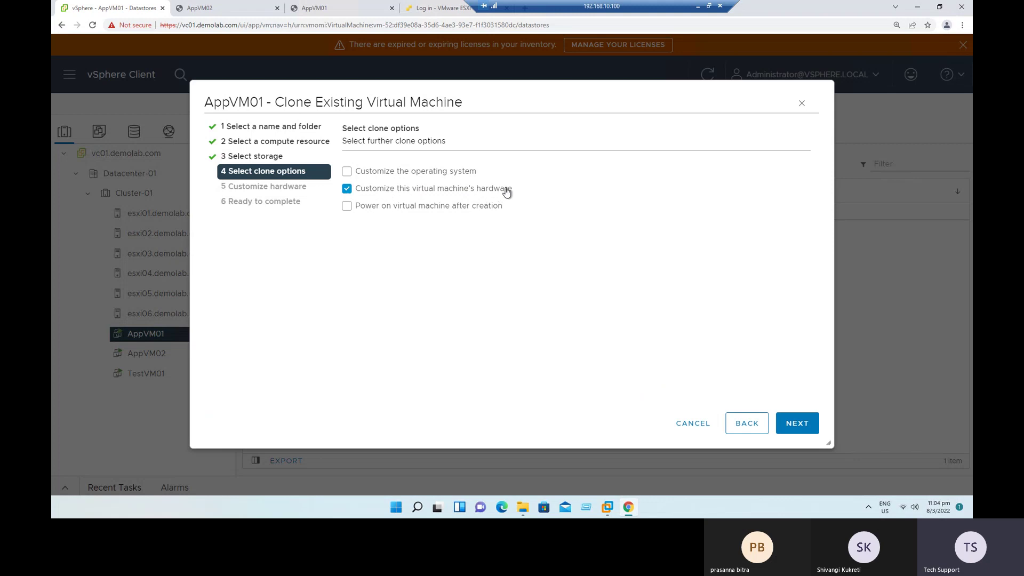
pyautogui.click(347, 190)
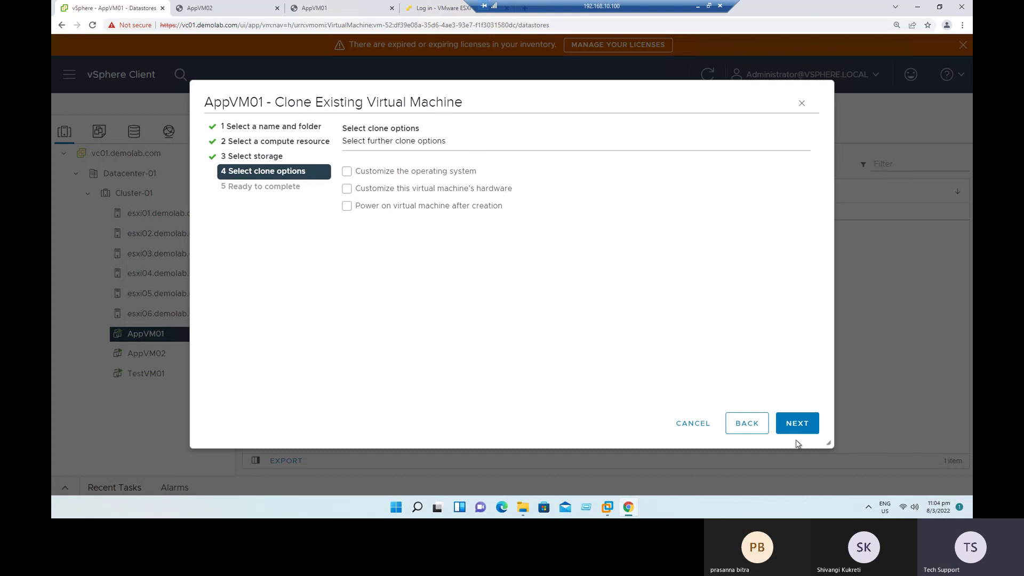
pyautogui.click(798, 422)
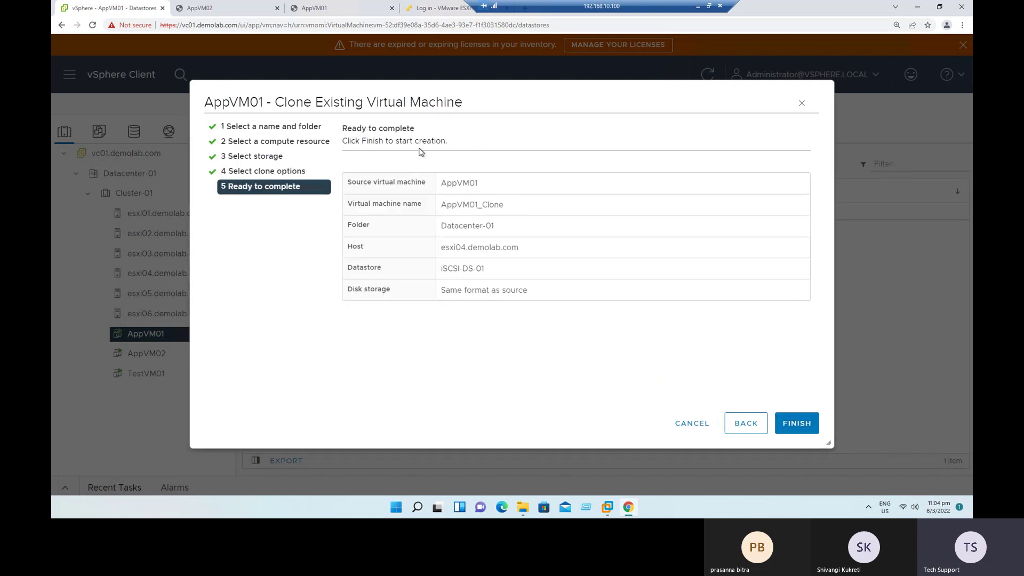
# Step: Review AppVM01_Clone, Datacenter-01, esxi04.demolab.com, iSCSI-DS-01 and same-format disks, then finish the wizard
pyautogui.moveTo(343, 128); pyautogui.dragTo(410, 143)
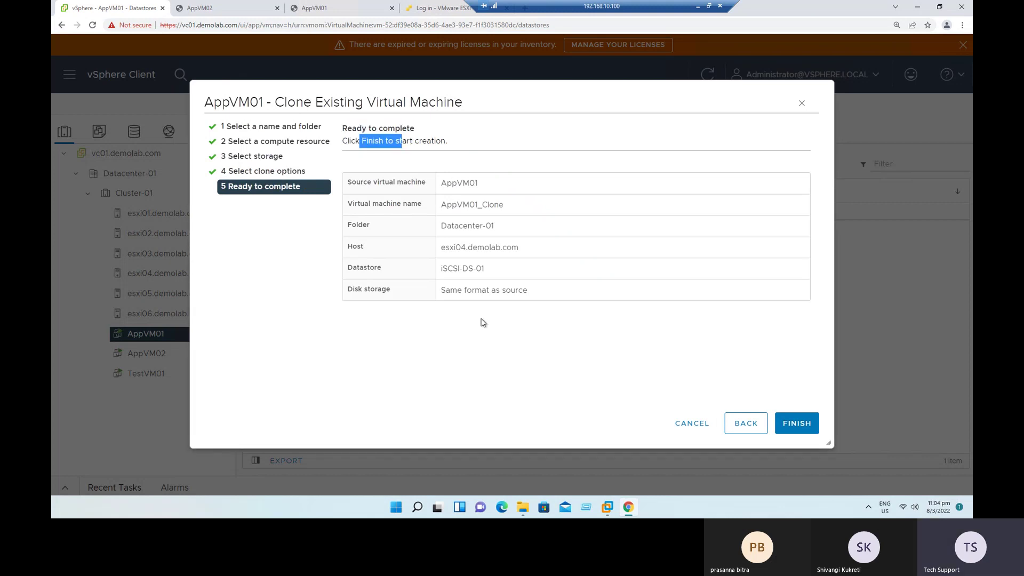
pyautogui.click(375, 189)
pyautogui.moveTo(375, 187); pyautogui.dragTo(349, 183)
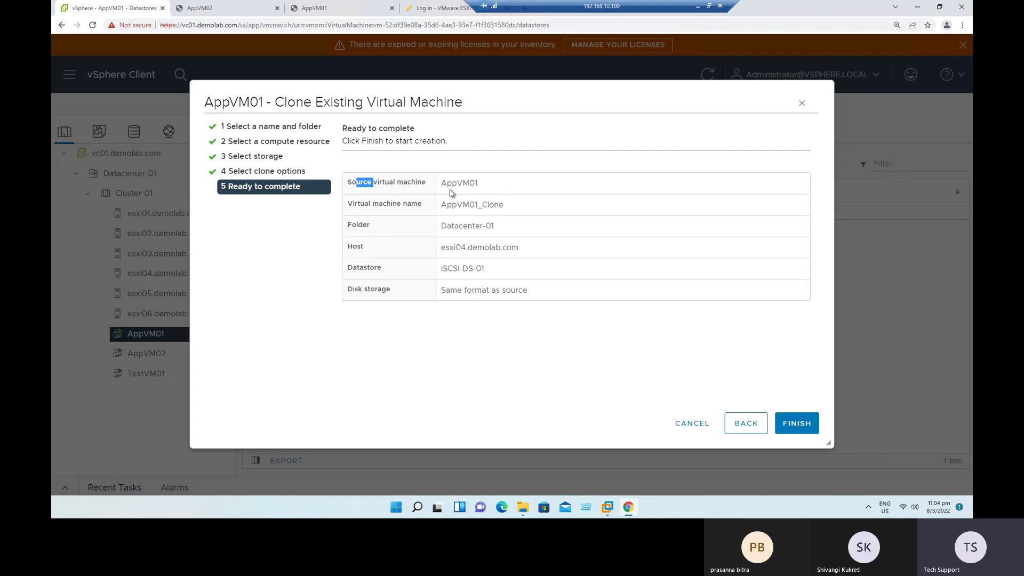
pyautogui.moveTo(447, 183); pyautogui.dragTo(479, 183)
pyautogui.moveTo(363, 207); pyautogui.dragTo(506, 209)
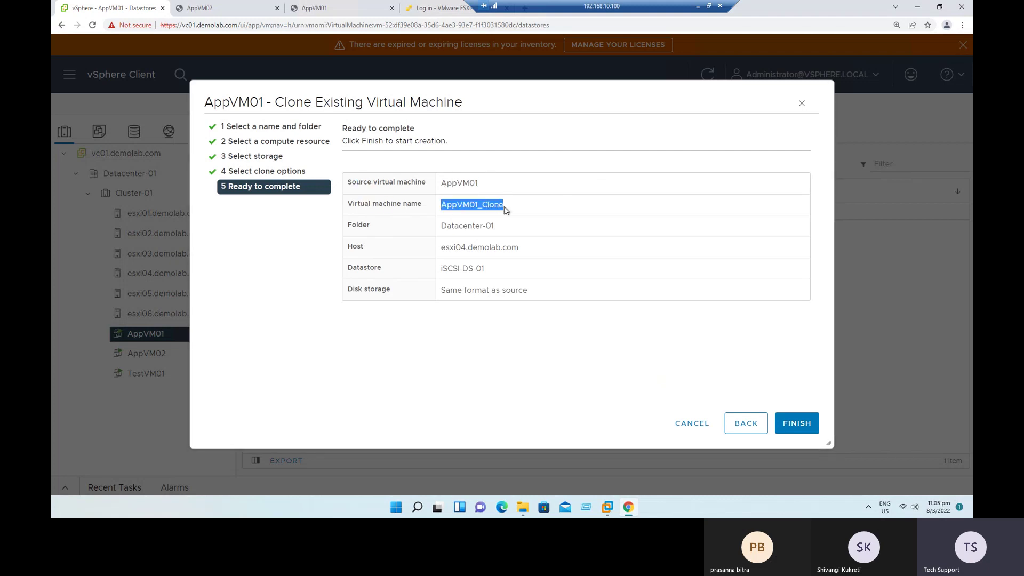
pyautogui.moveTo(441, 226); pyautogui.dragTo(497, 227)
pyautogui.moveTo(440, 247); pyautogui.dragTo(528, 247)
pyautogui.tripleClick(496, 272)
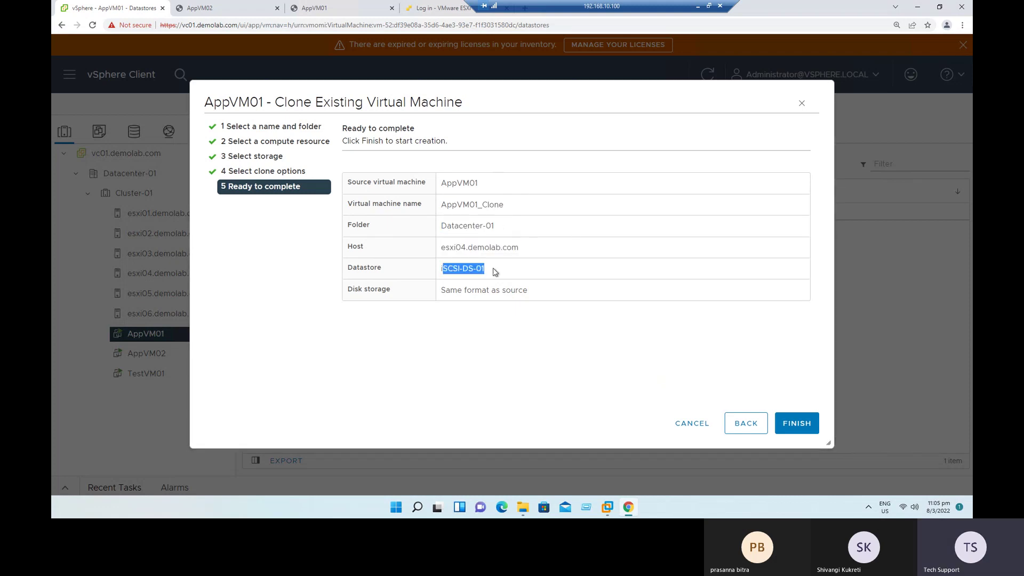
pyautogui.moveTo(445, 291); pyautogui.dragTo(522, 295)
pyautogui.click(522, 295)
pyautogui.doubleClick(475, 183)
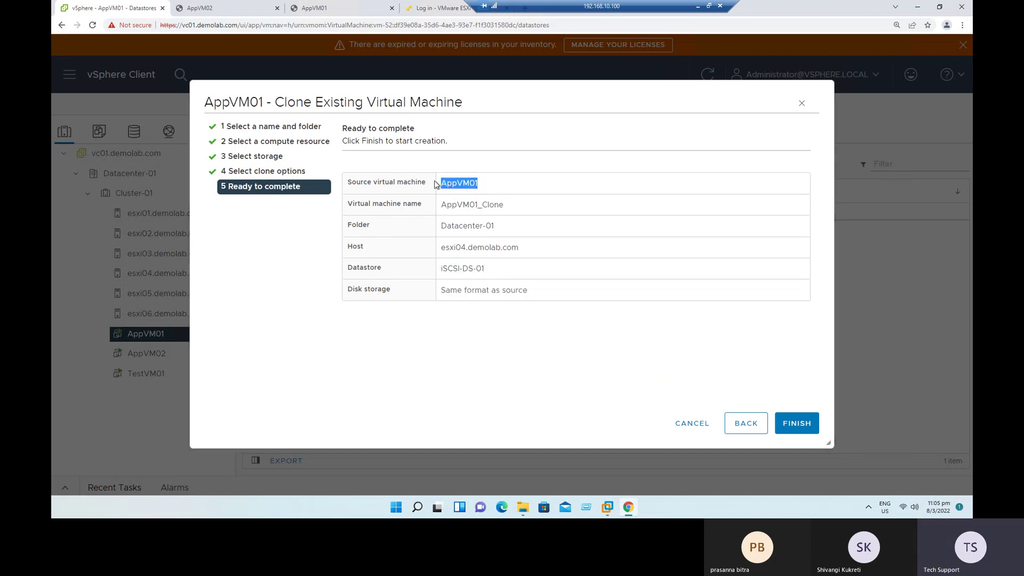
pyautogui.click(798, 425)
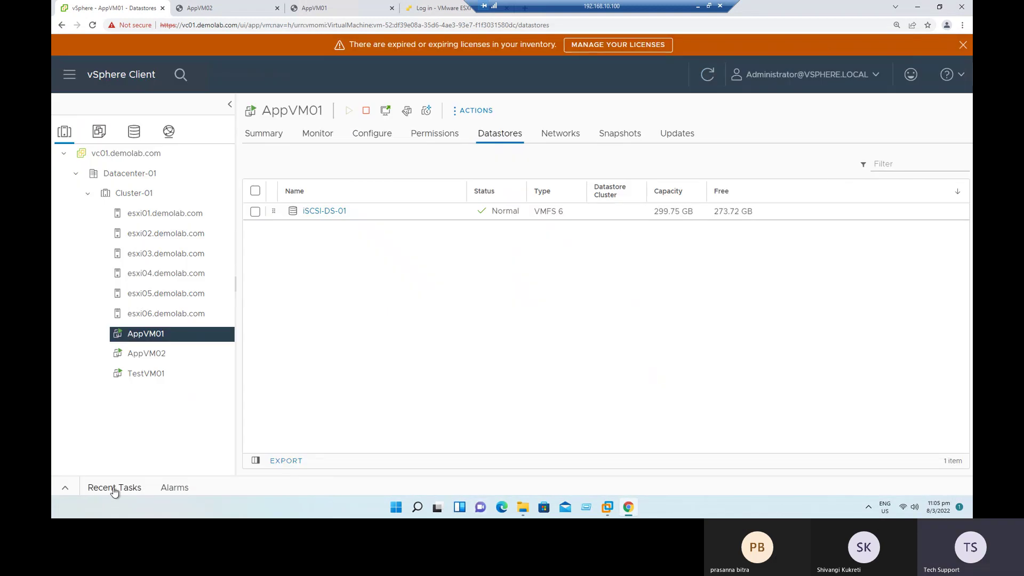
# Step: Check the clone progress in Recent Tasks and expand it under Monitor > Tasks
pyautogui.click(66, 488)
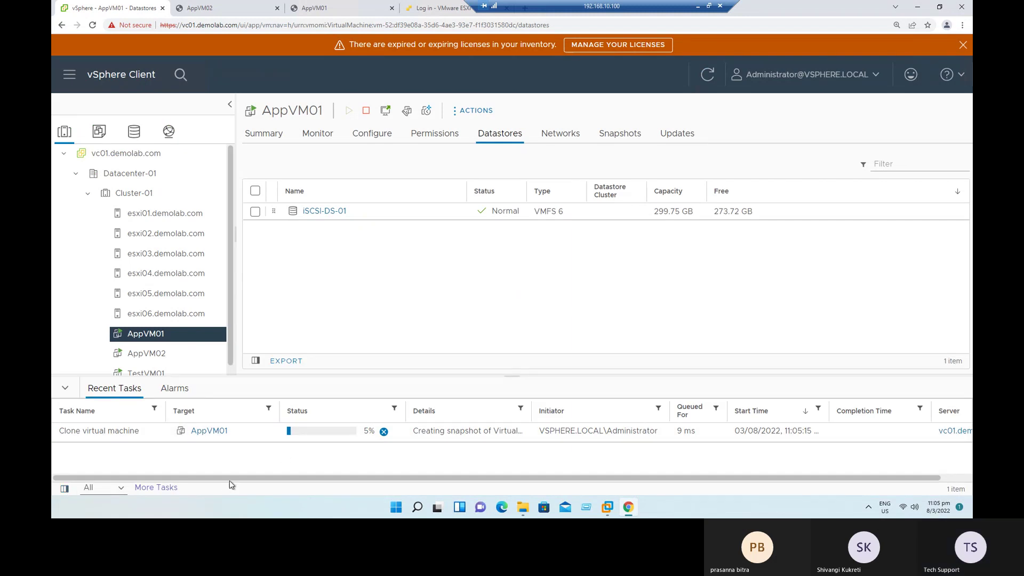
pyautogui.click(316, 135)
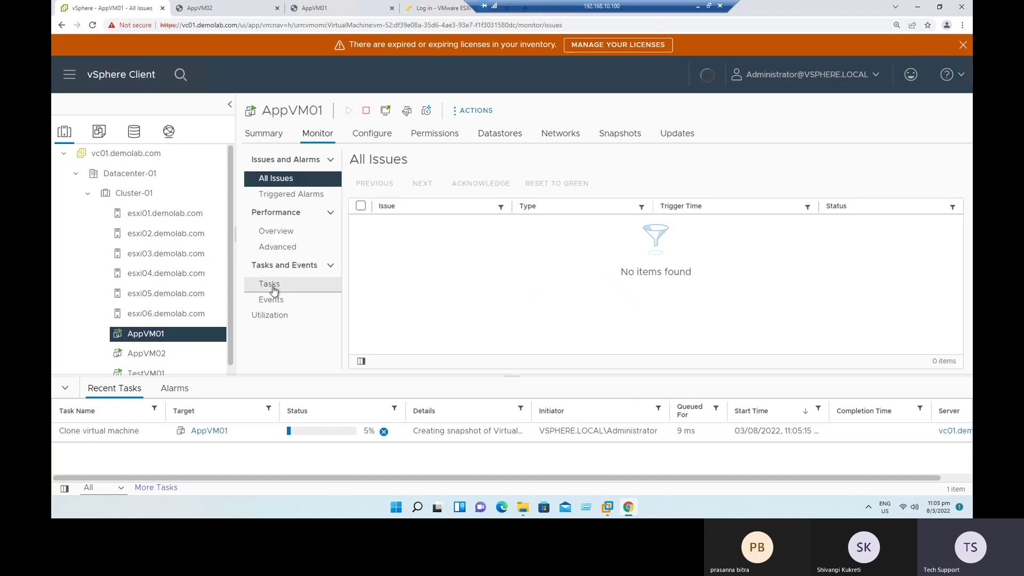
pyautogui.click(272, 285)
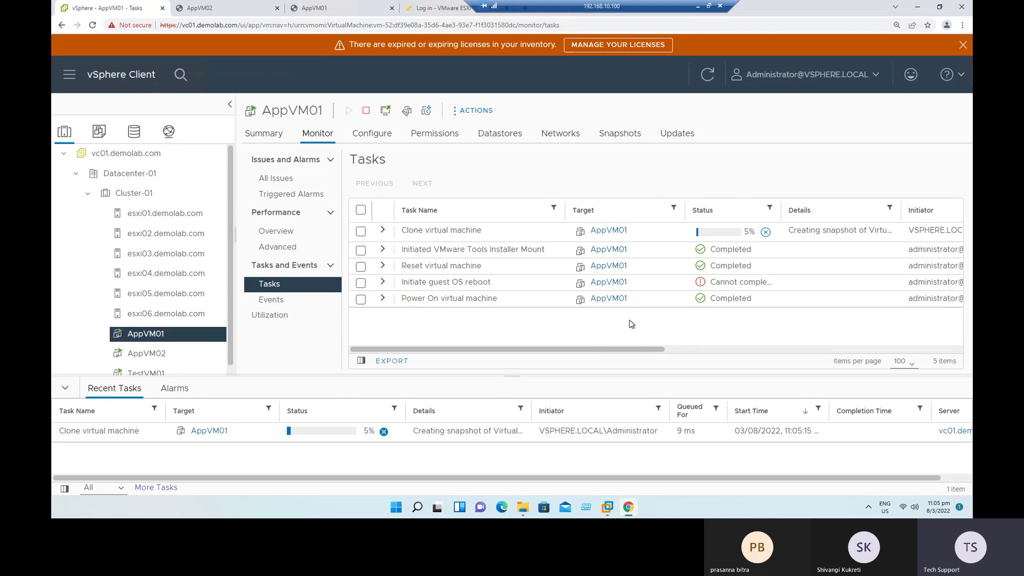
pyautogui.click(382, 231)
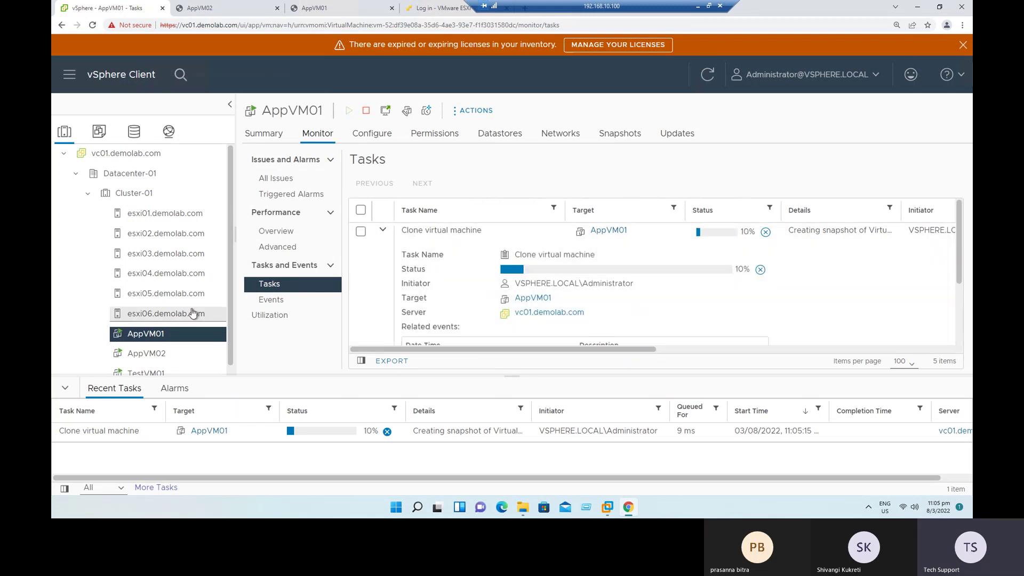
# Step: Recheck the clone task, then switch to the Snapshot, Clone & Template slide revealing Template
pyautogui.rightClick(155, 334)
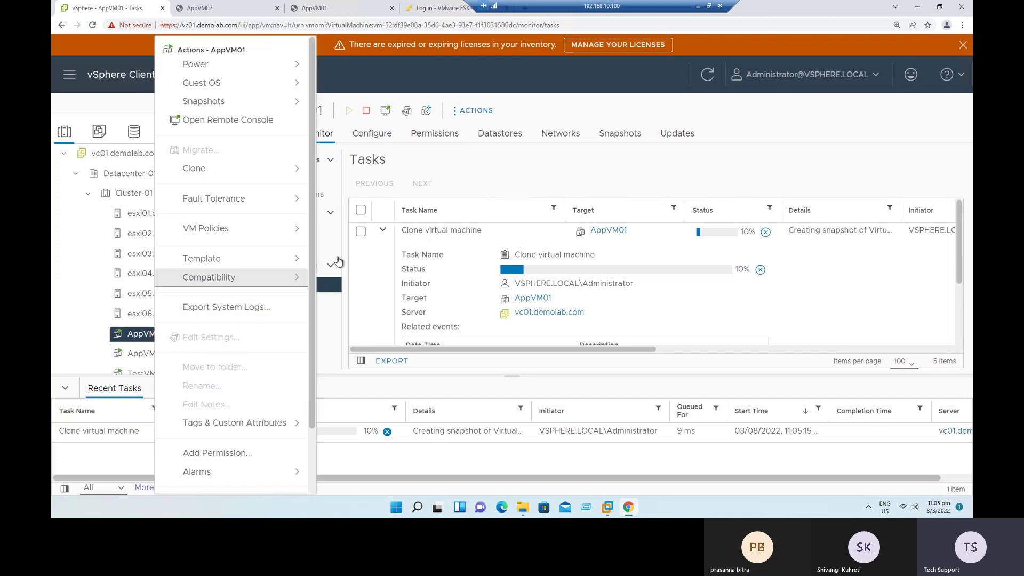
pyautogui.click(464, 156)
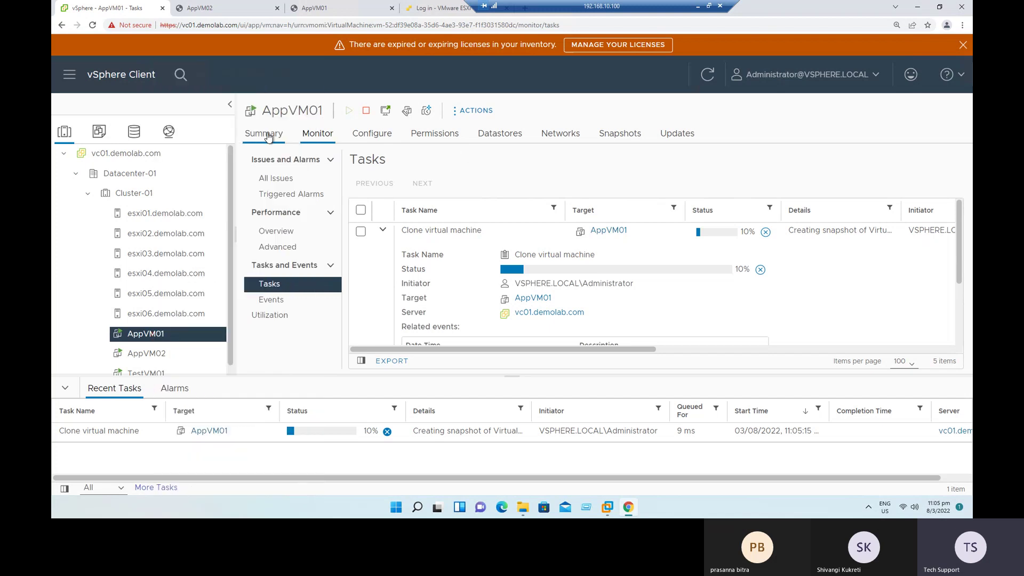
pyautogui.click(268, 137)
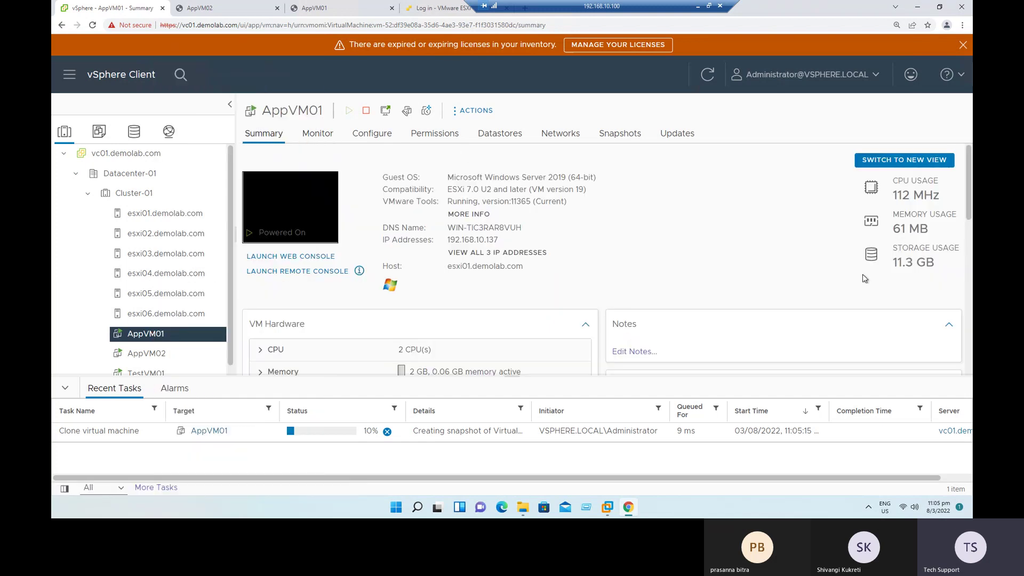
pyautogui.click(318, 137)
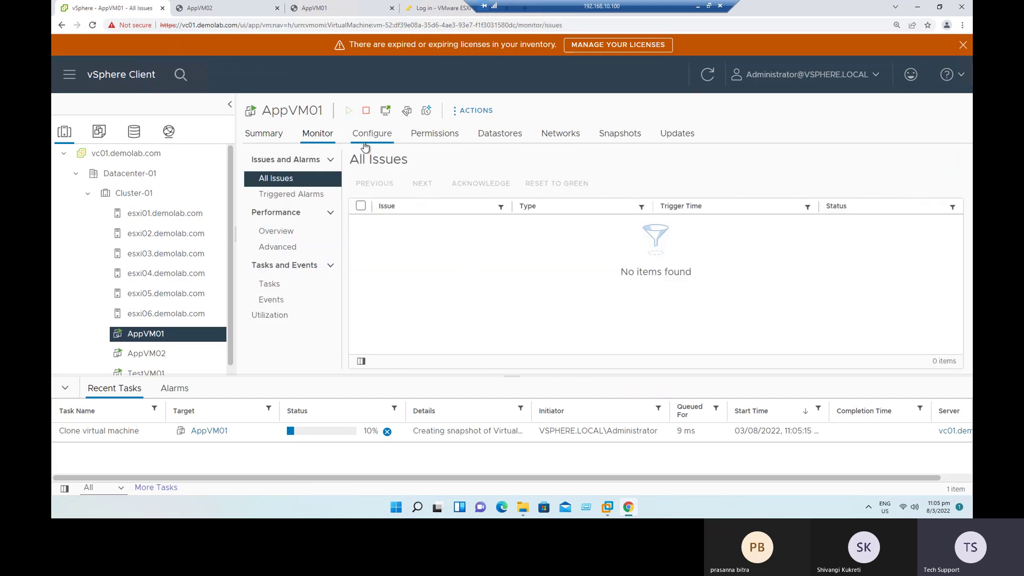
pyautogui.click(282, 293)
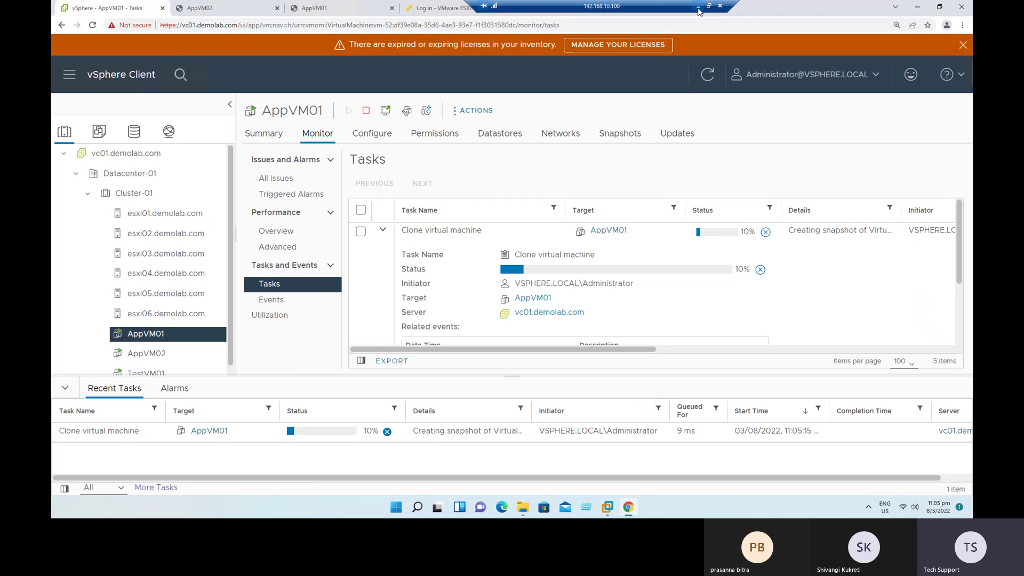
pyautogui.click(699, 11)
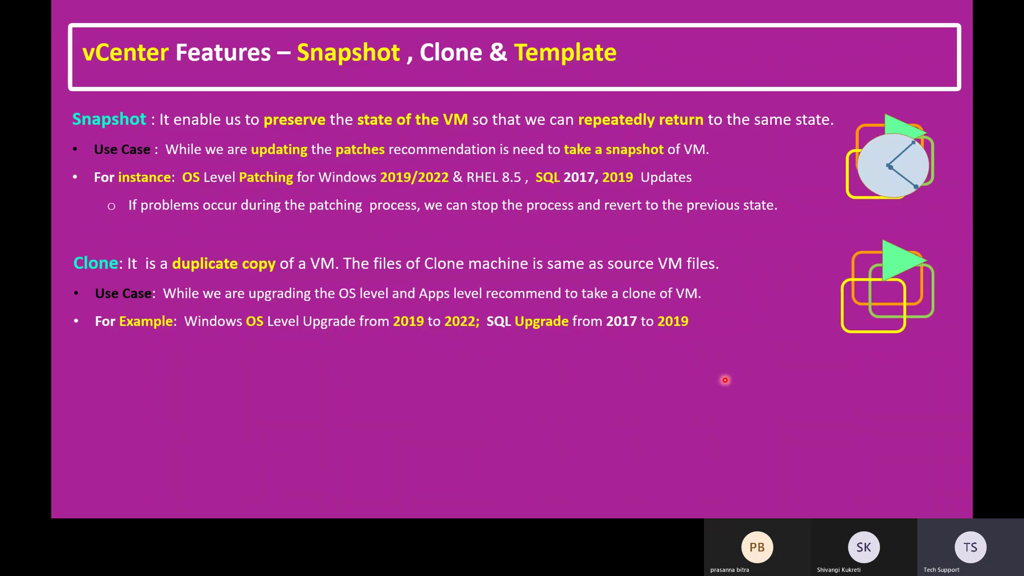
pyautogui.click(725, 380)
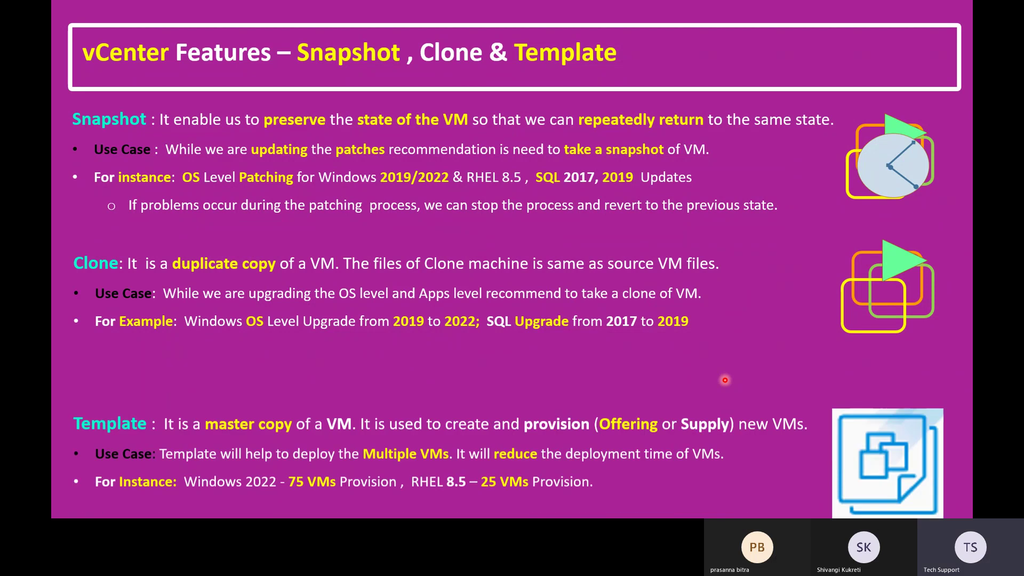
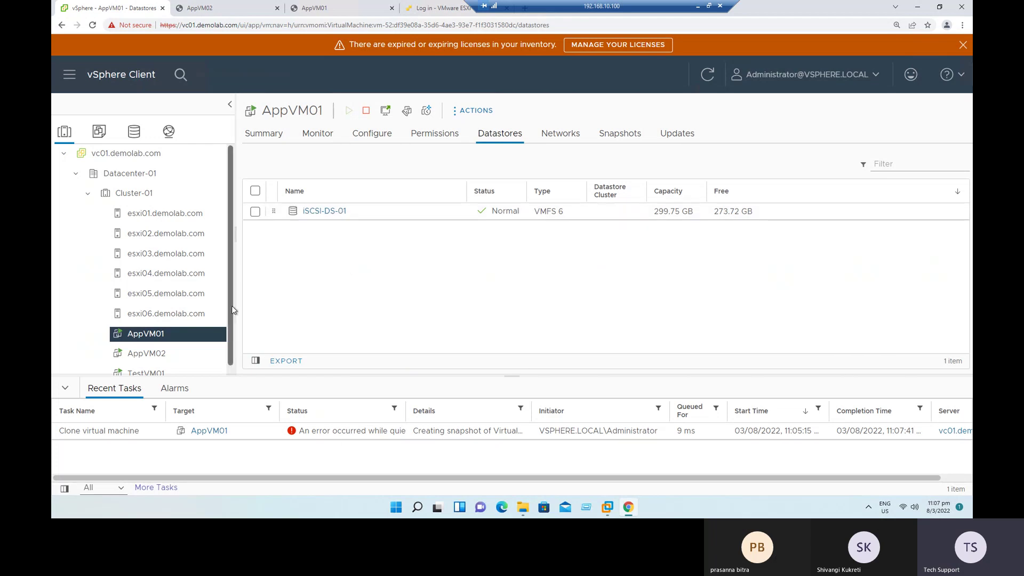
# Step: Power off the TestVM01 virtual machine and confirm the prompt
pyautogui.scroll(-1, 231, 306)
pyautogui.click(149, 364)
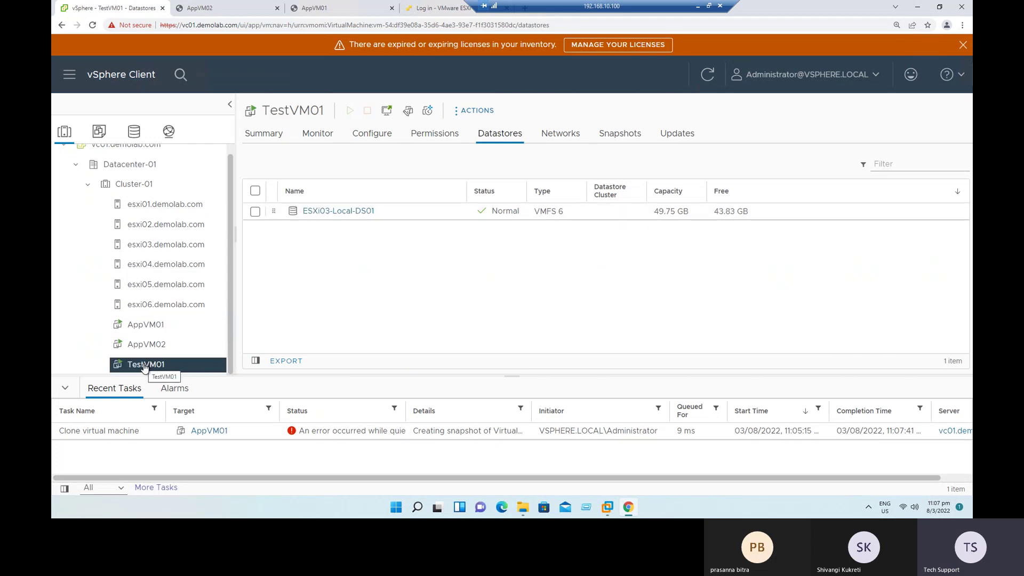
pyautogui.rightClick(144, 367)
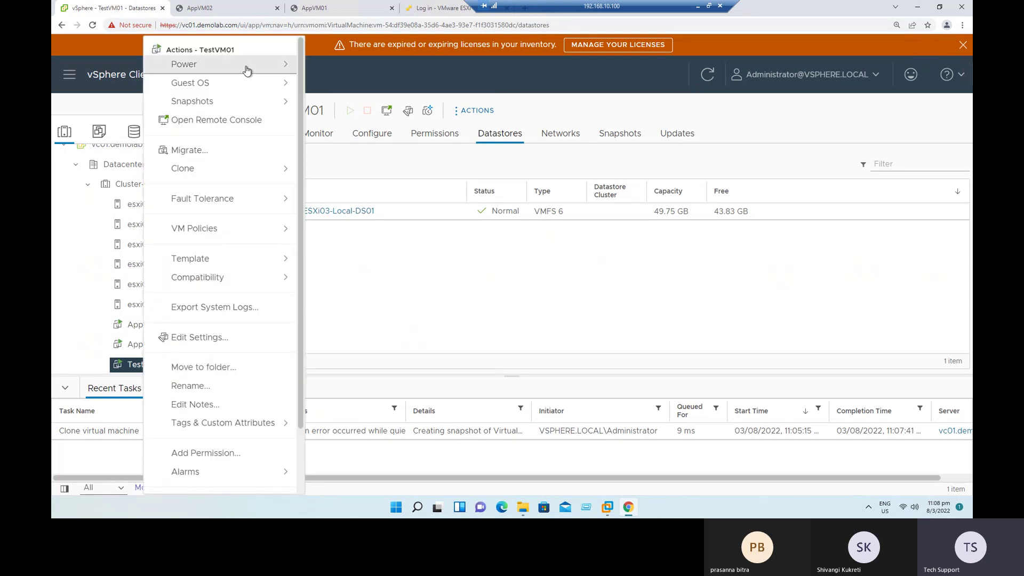
pyautogui.moveTo(248, 71)
pyautogui.click(361, 101)
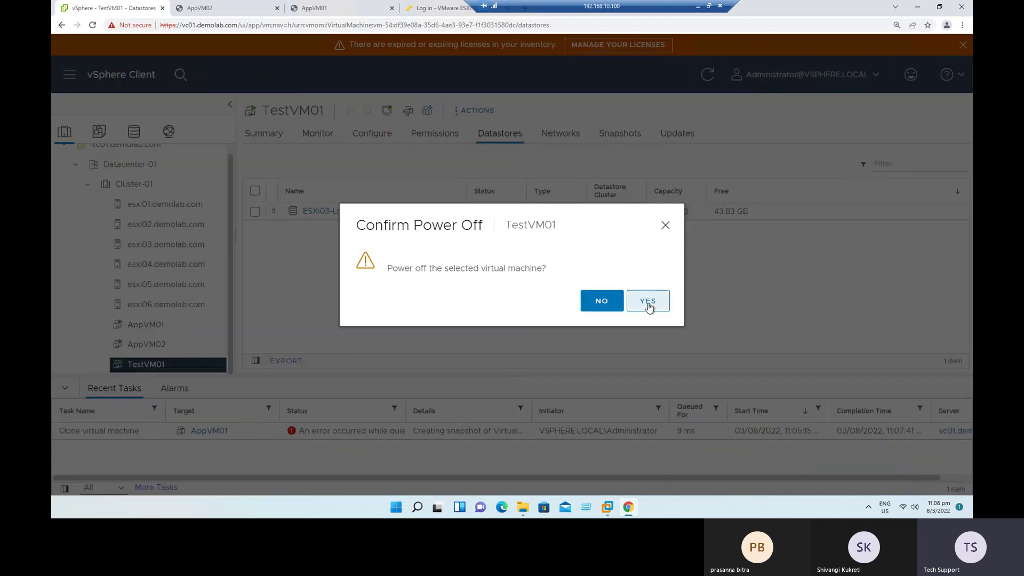
pyautogui.click(650, 302)
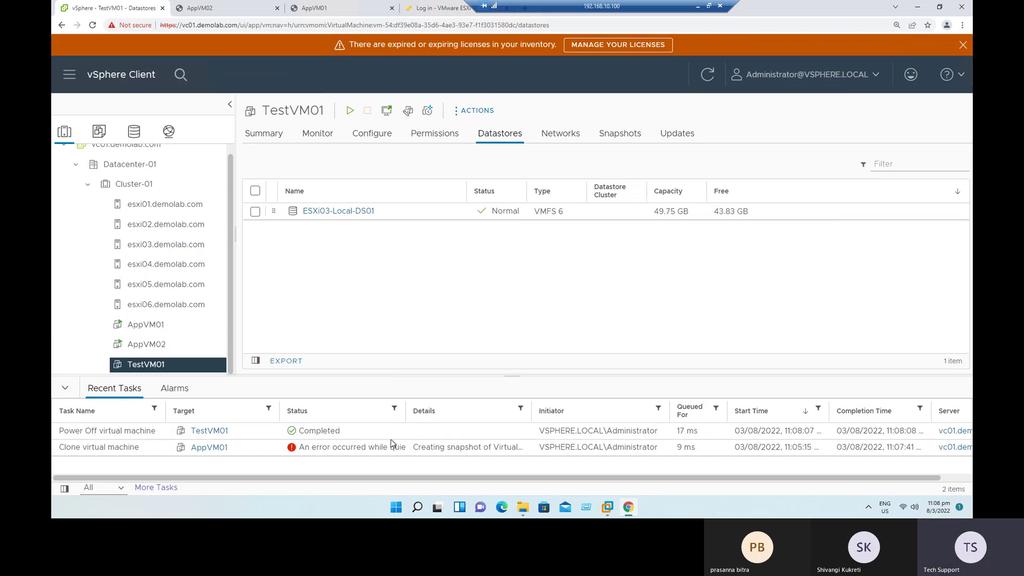
# Step: Start a clone of TestVM01 and name the new VM TestVM01_Clone
pyautogui.rightClick(150, 369)
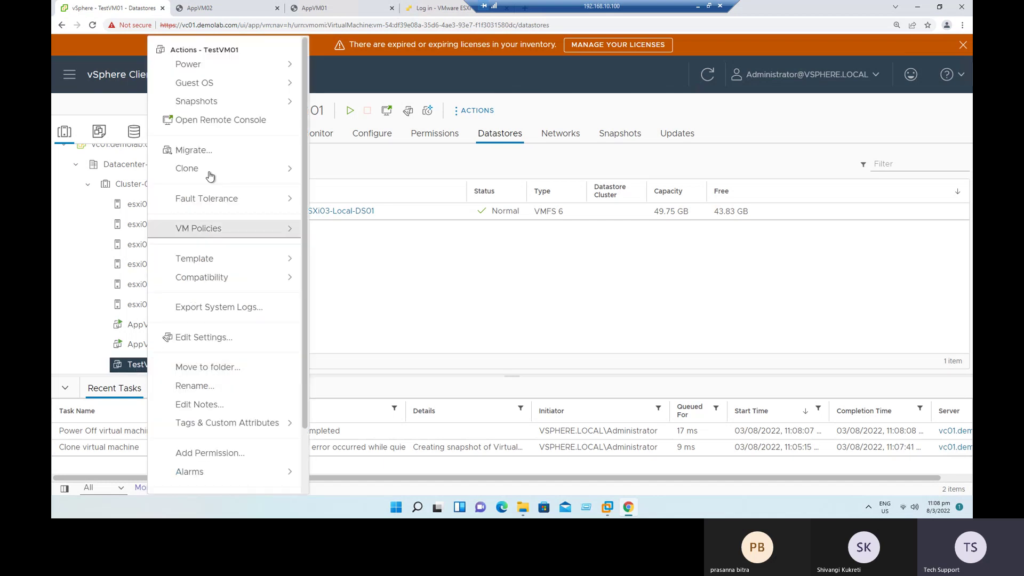
pyautogui.moveTo(267, 170)
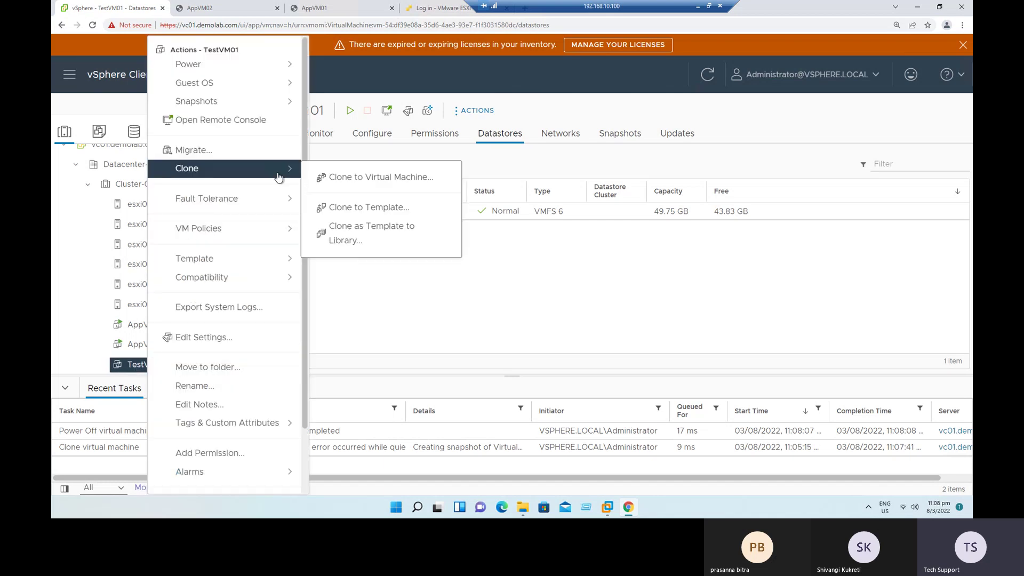
pyautogui.click(381, 179)
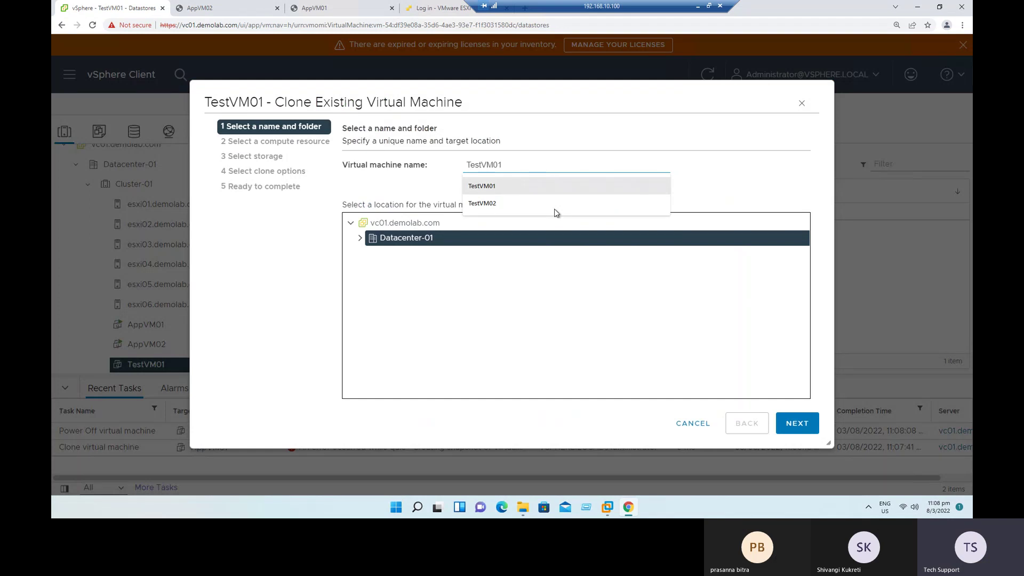
pyautogui.press('BackSpace')
pyautogui.press('BackSpace')
pyautogui.press('BackSpace')
pyautogui.press('BackSpace')
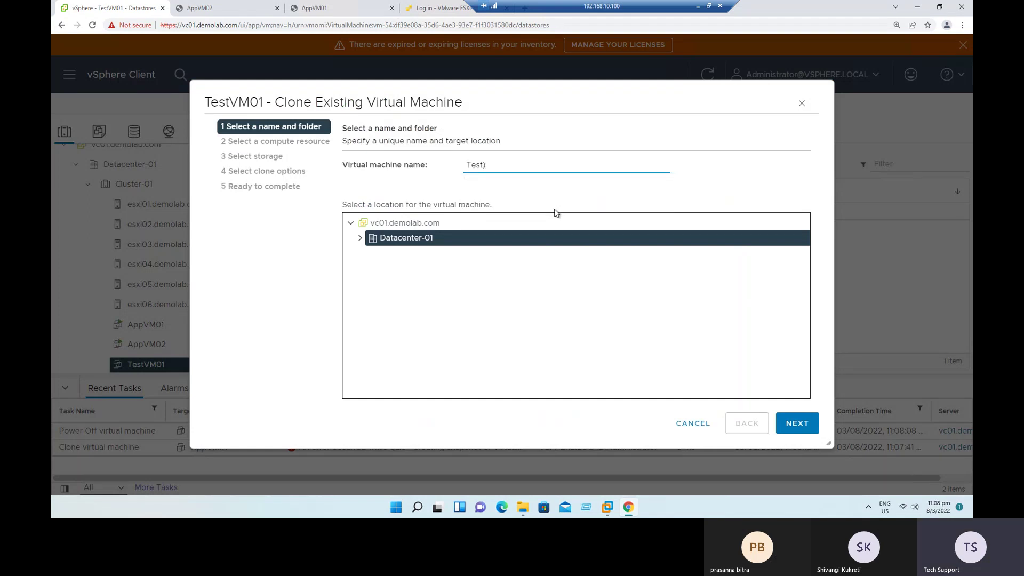
pyautogui.write('VM01')
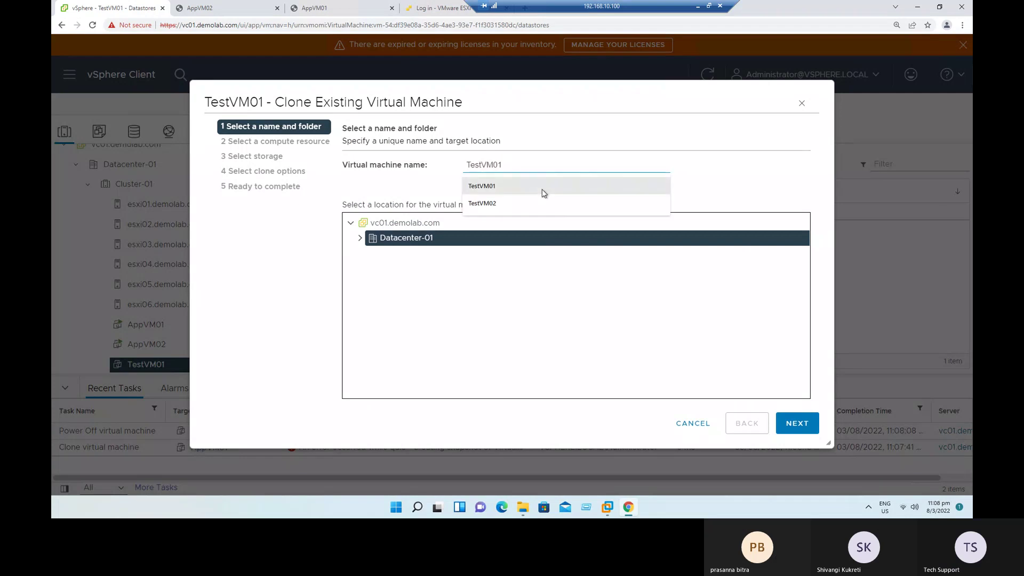
pyautogui.click(522, 166)
pyautogui.write('_cLONE')
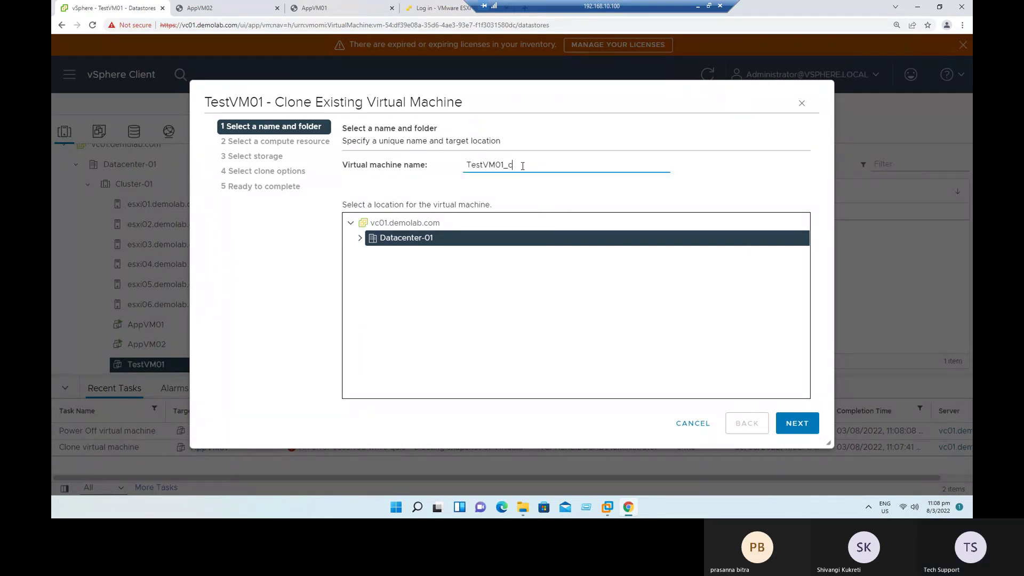
pyautogui.press('BackSpace')
pyautogui.press('BackSpace')
pyautogui.press('BackSpace')
pyautogui.press('BackSpace')
pyautogui.press('BackSpace')
pyautogui.write('Clone')
# Step: Place the clone in Datacenter-01 on esxi05 with ESXi05-Local-DS01 storage and finish
pyautogui.click(360, 241)
pyautogui.click(797, 423)
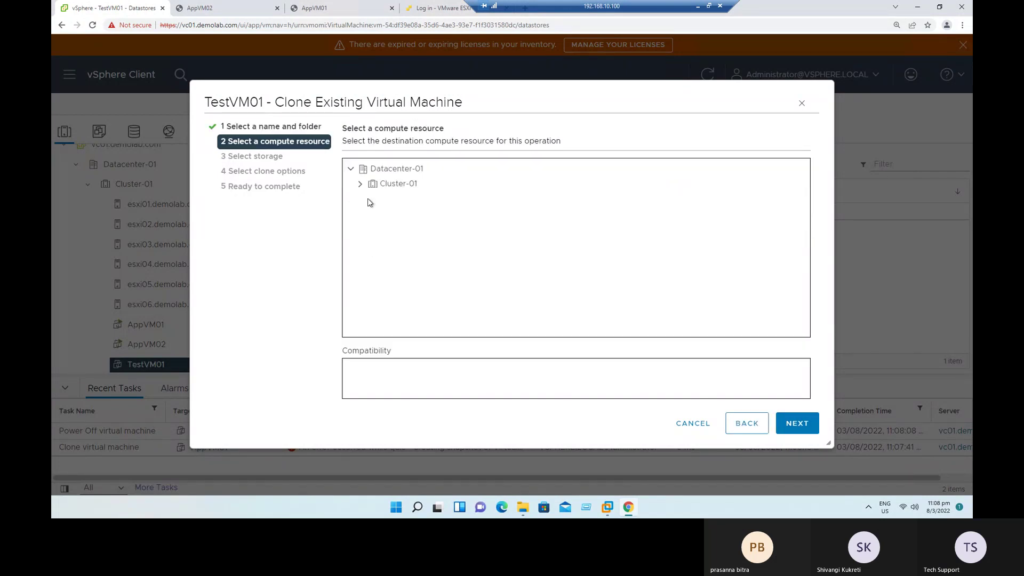
pyautogui.click(360, 184)
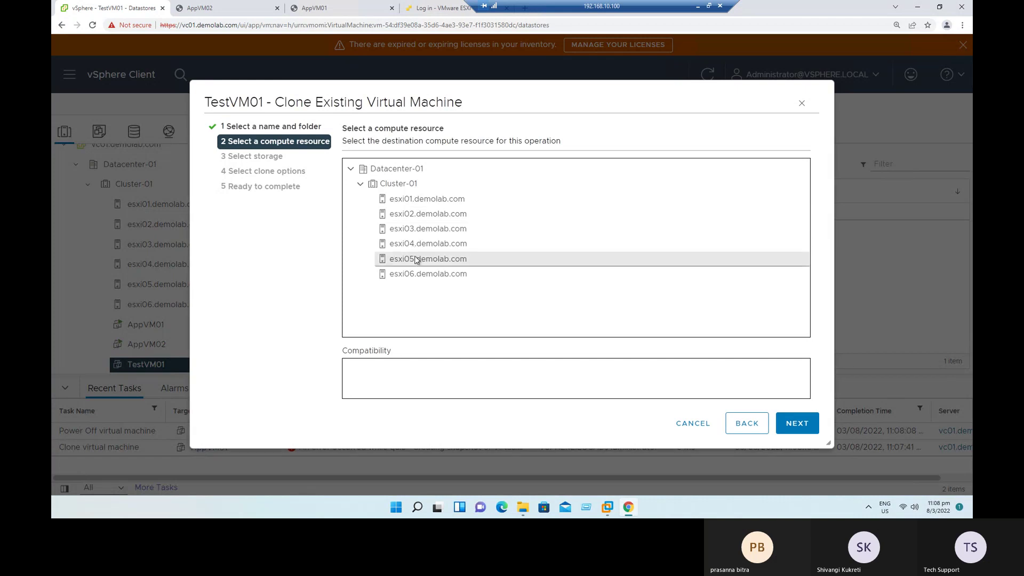
pyautogui.click(417, 258)
pyautogui.press('Return')
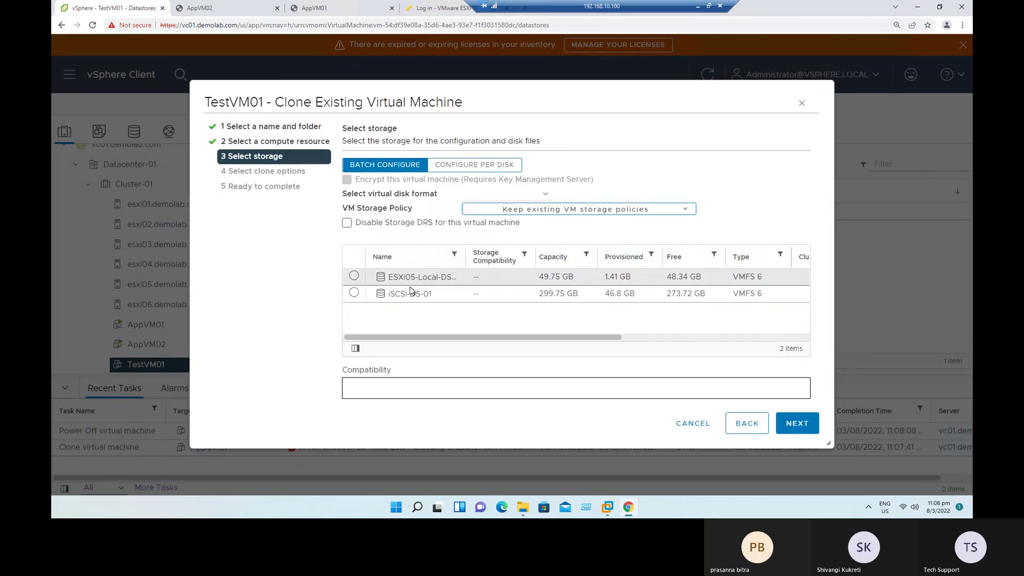
pyautogui.click(417, 278)
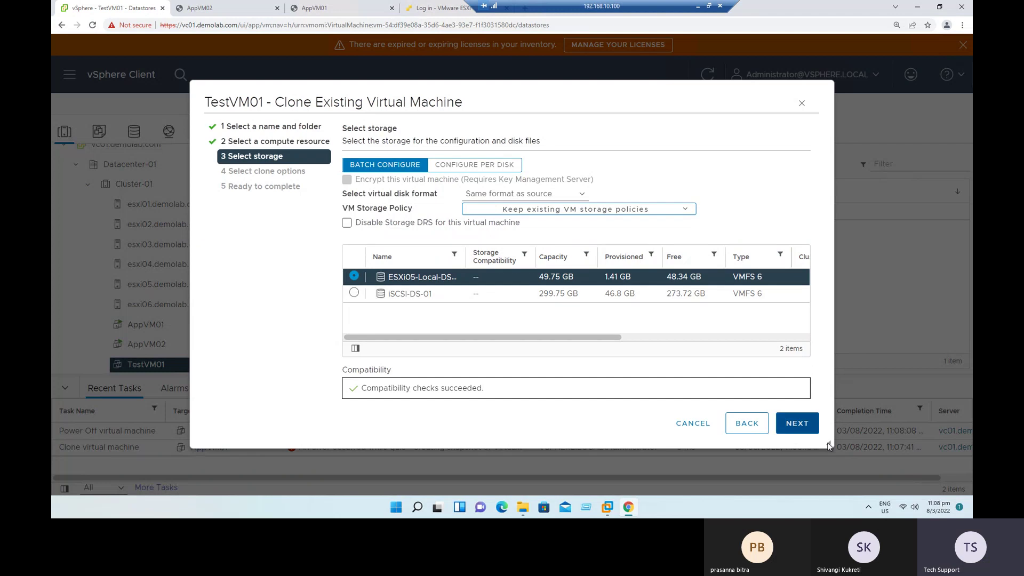
pyautogui.click(797, 424)
pyautogui.click(798, 424)
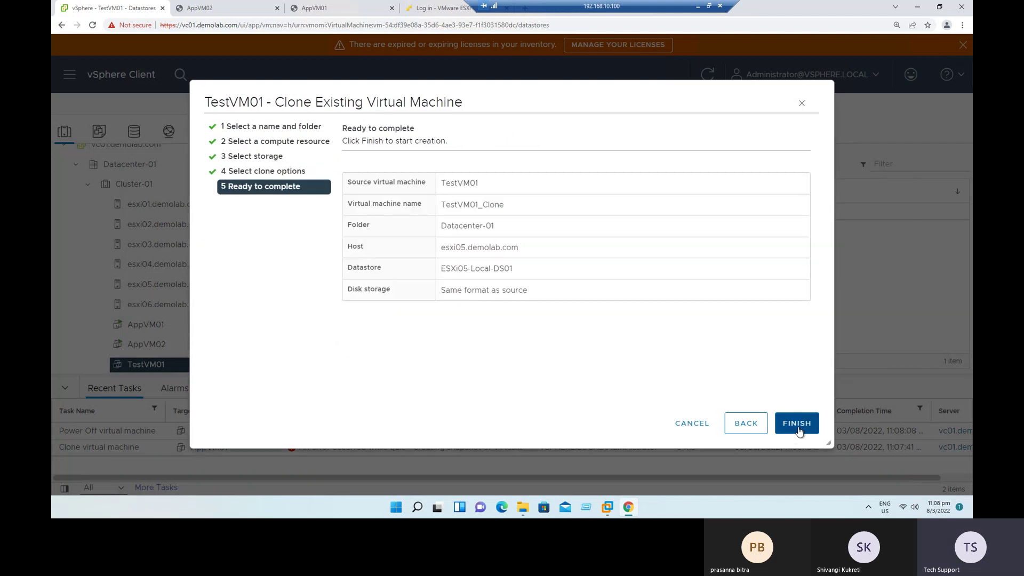
pyautogui.click(797, 423)
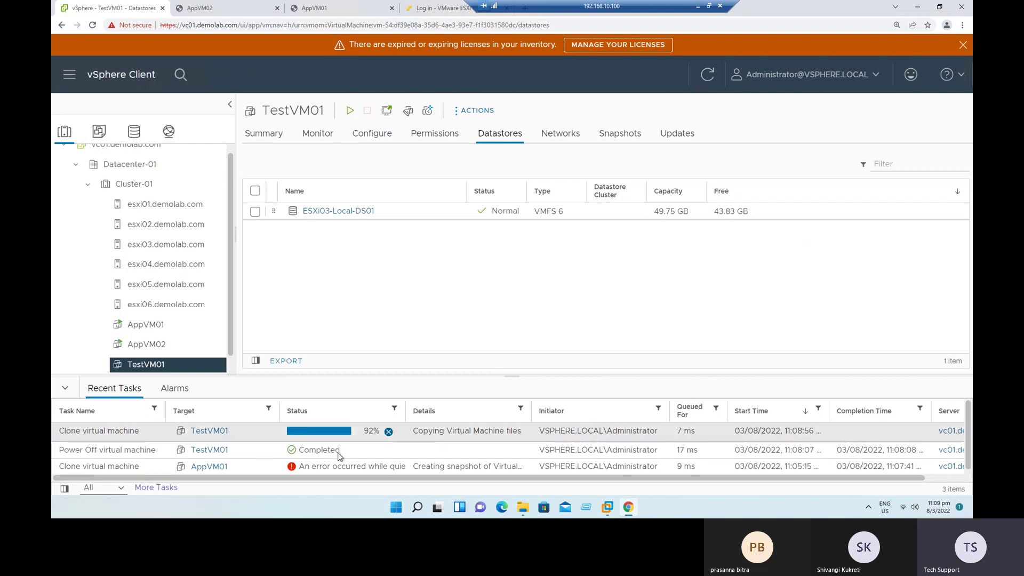
# Step: Check TestVM01's Monitor > Tasks list for the completed clone task
pyautogui.click(315, 135)
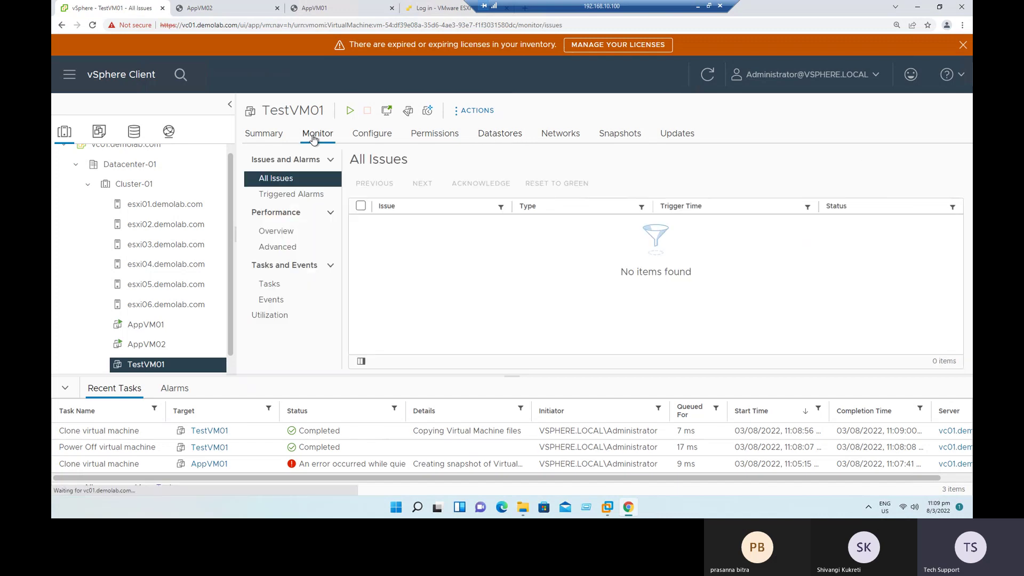
pyautogui.click(270, 283)
pyautogui.moveTo(409, 230); pyautogui.dragTo(761, 233)
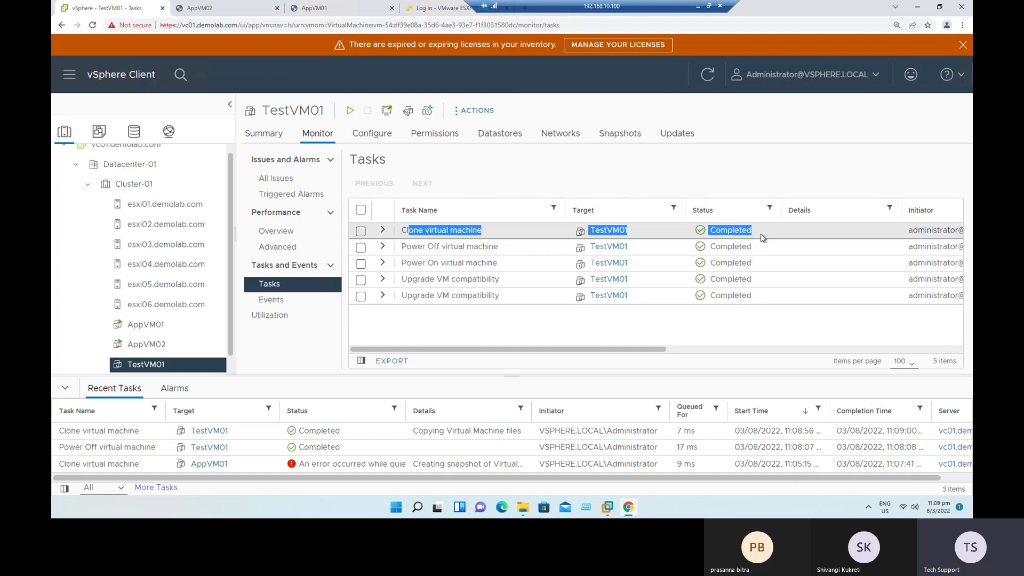
# Step: Switch to AppVM01 and widen the Status column to read its clone error
pyautogui.click(150, 331)
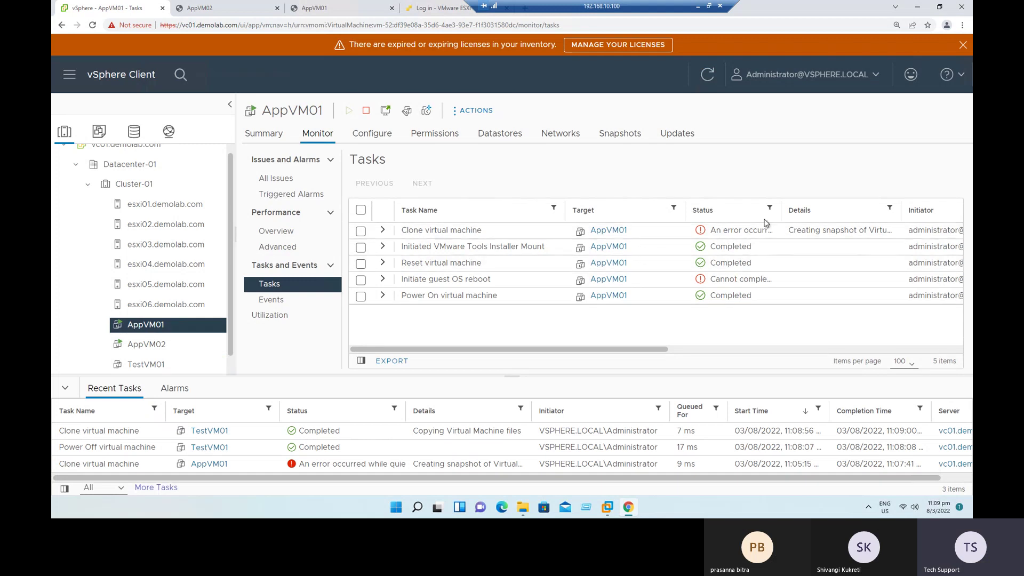
pyautogui.moveTo(782, 208); pyautogui.dragTo(882, 194)
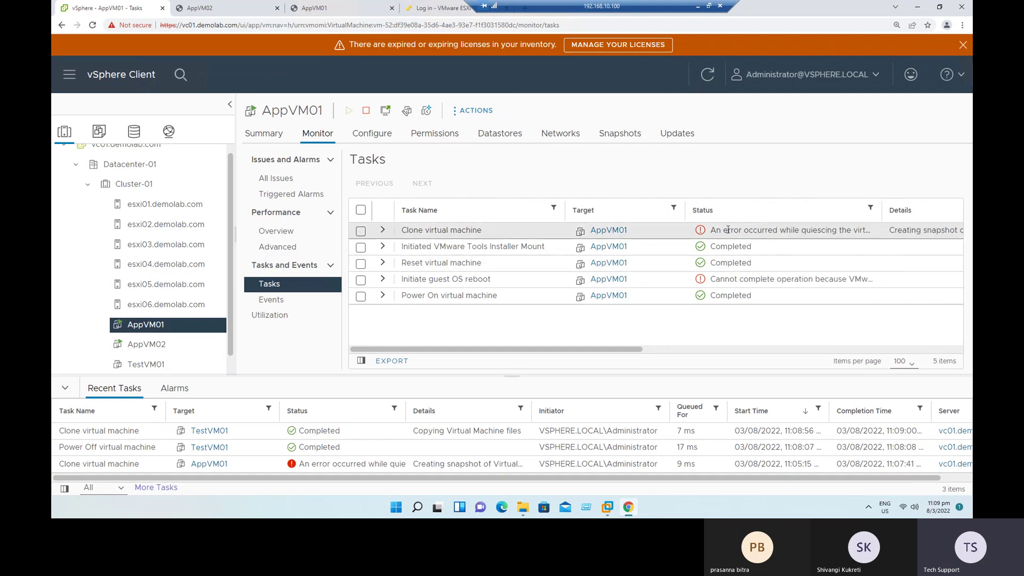
pyautogui.moveTo(716, 230); pyautogui.dragTo(844, 230)
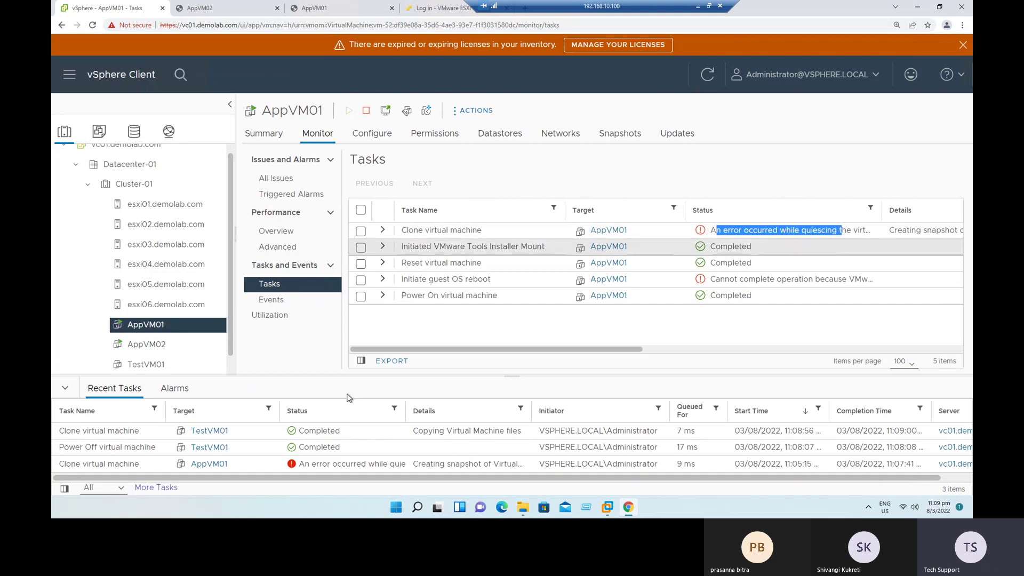
pyautogui.scroll(-1, 230, 355)
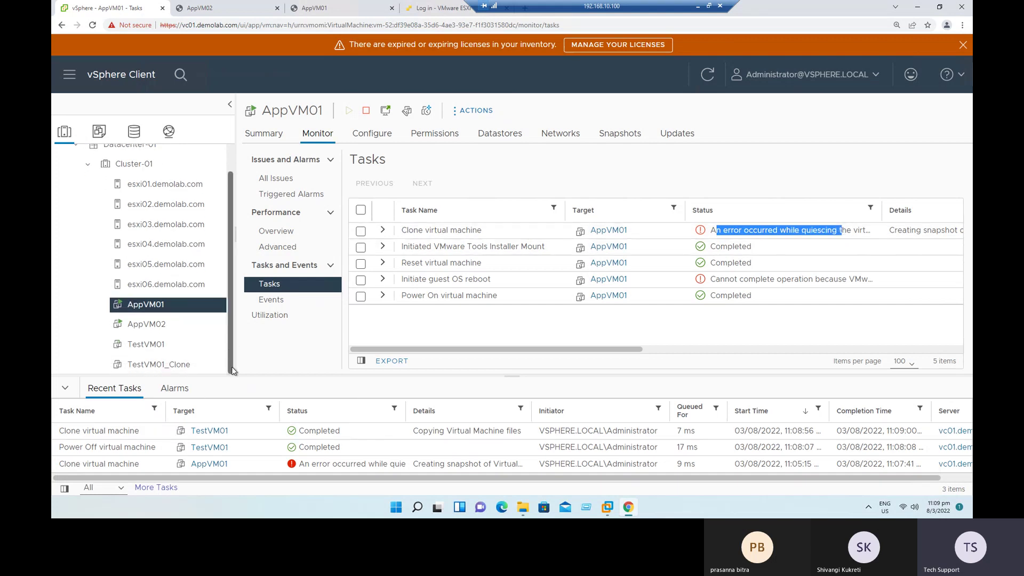
# Step: Shut down AppVM01's guest OS and confirm
pyautogui.rightClick(153, 311)
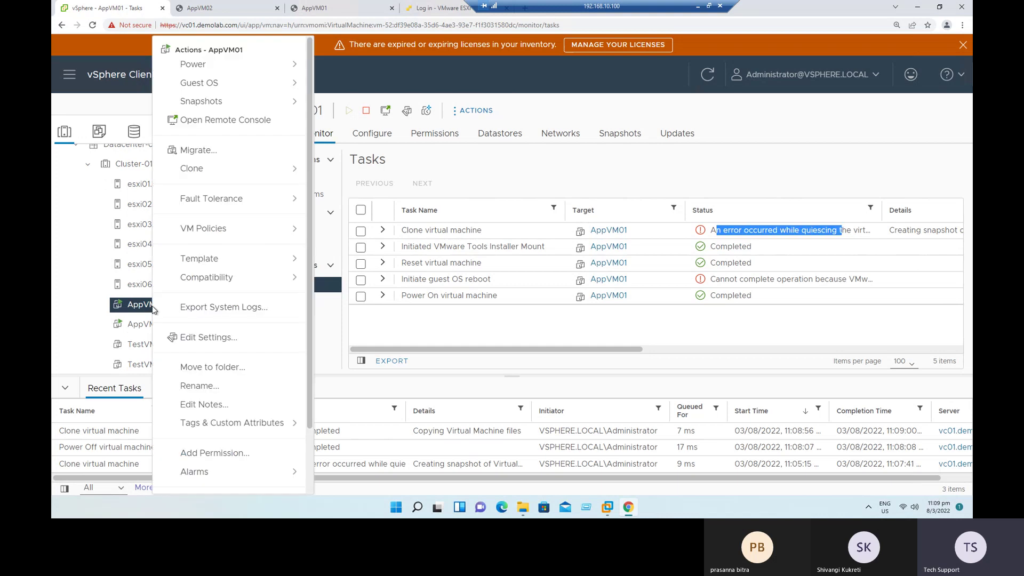
pyautogui.click(224, 69)
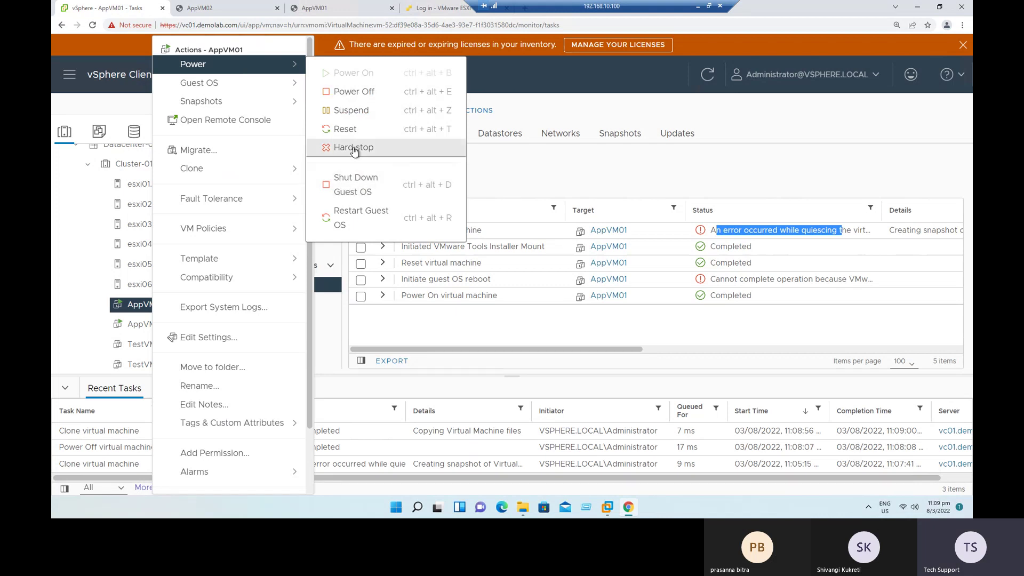
pyautogui.click(379, 192)
pyautogui.click(646, 318)
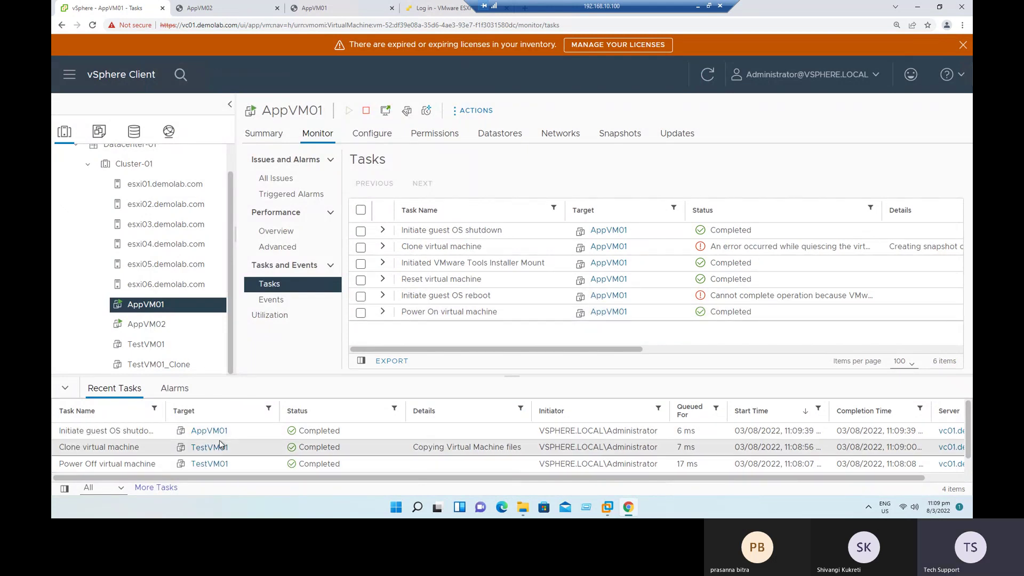
# Step: Review AppVM01's Powered Off summary and Hard disk 1 location on iSCSI-DS-01
pyautogui.click(265, 134)
pyautogui.moveTo(263, 210); pyautogui.dragTo(319, 208)
pyautogui.click(269, 207)
pyautogui.click(291, 228)
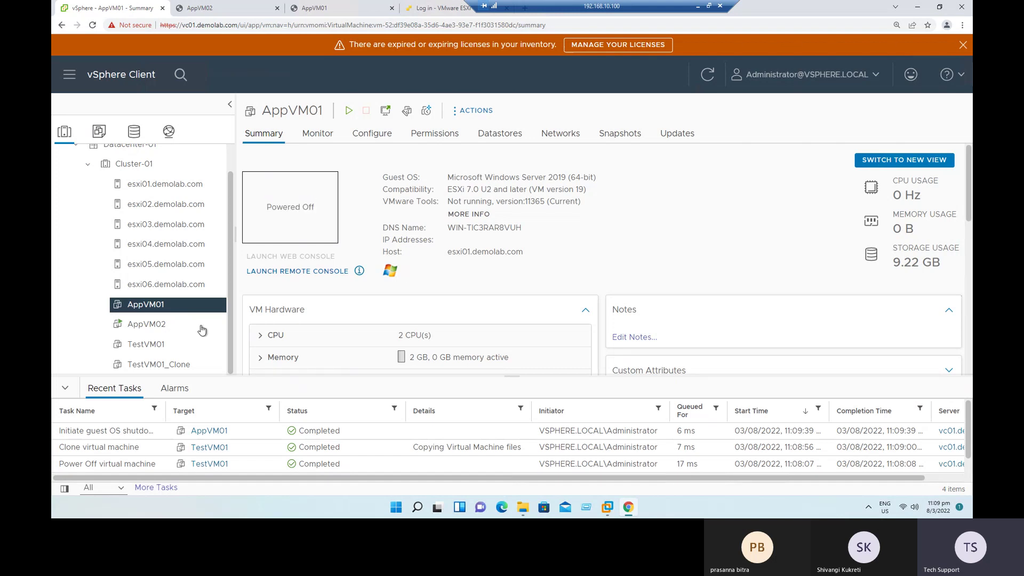
pyautogui.rightClick(152, 313)
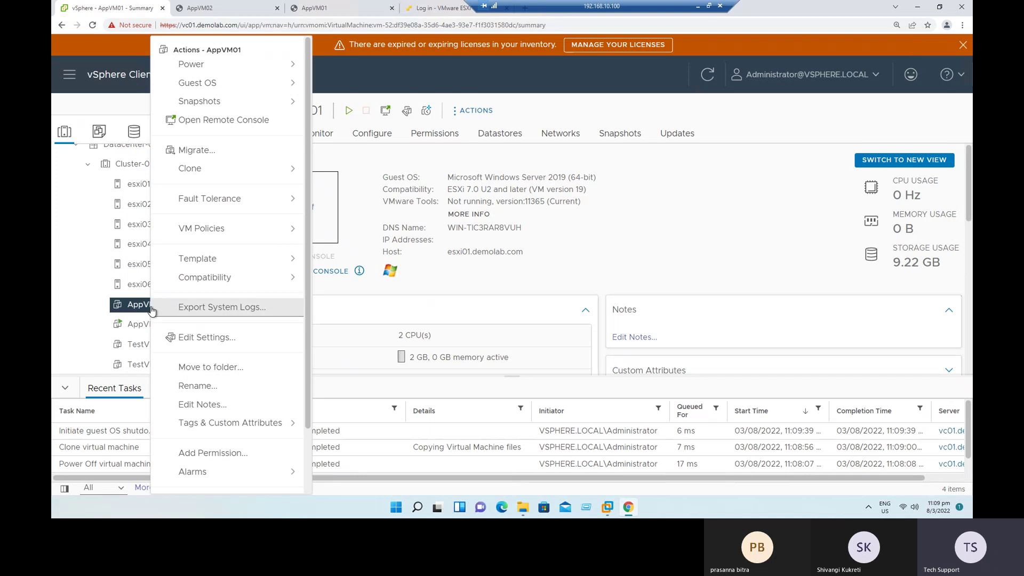
pyautogui.click(578, 281)
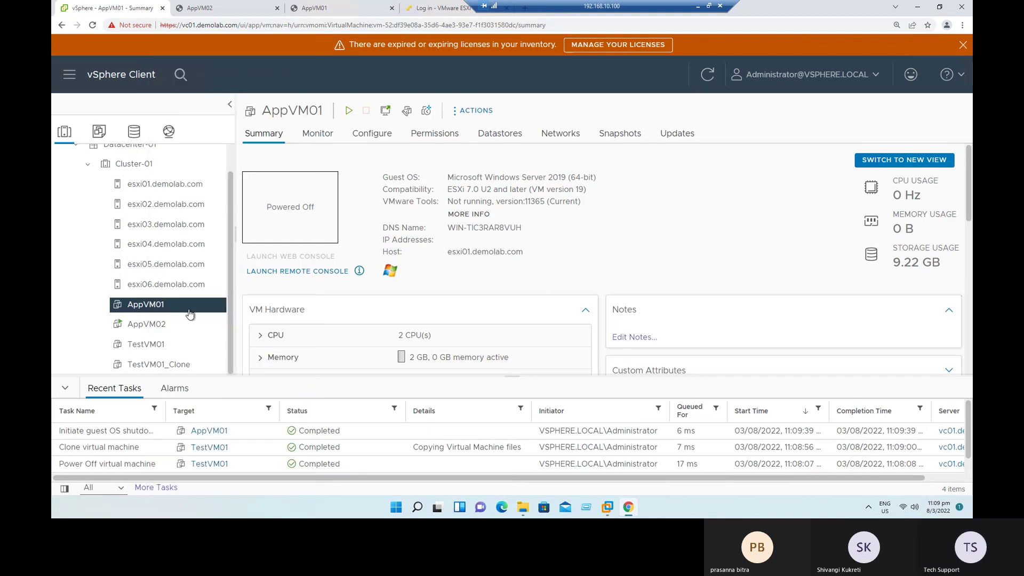
pyautogui.scroll(-2, 472, 325)
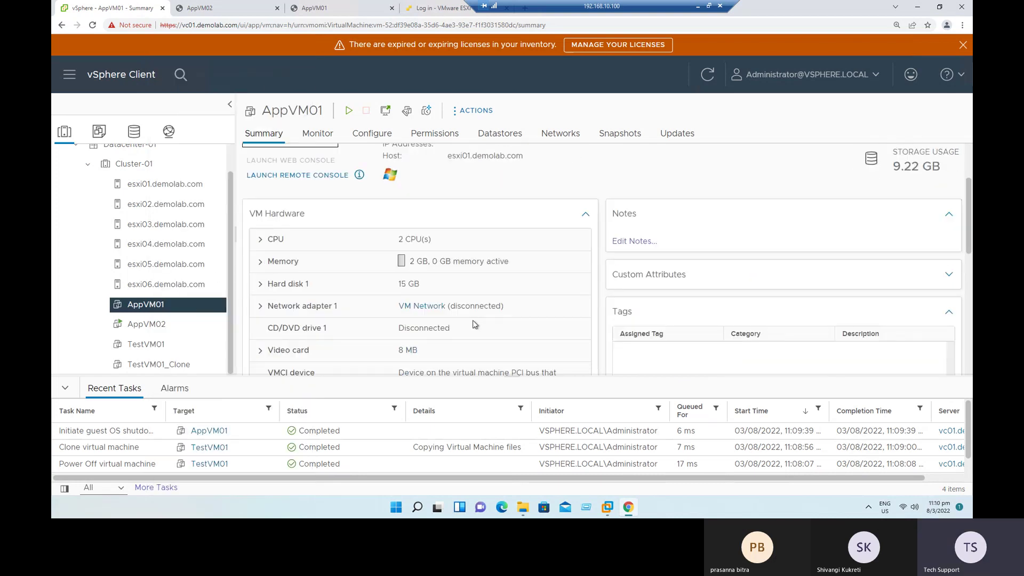
pyautogui.click(270, 284)
pyautogui.scroll(-1, 350, 303)
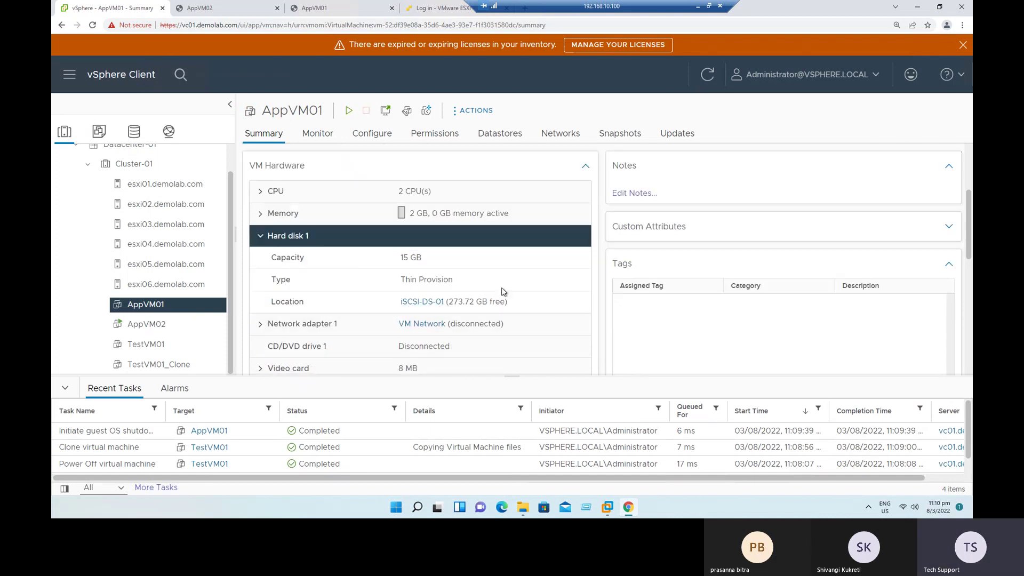
pyautogui.scroll(3, 502, 292)
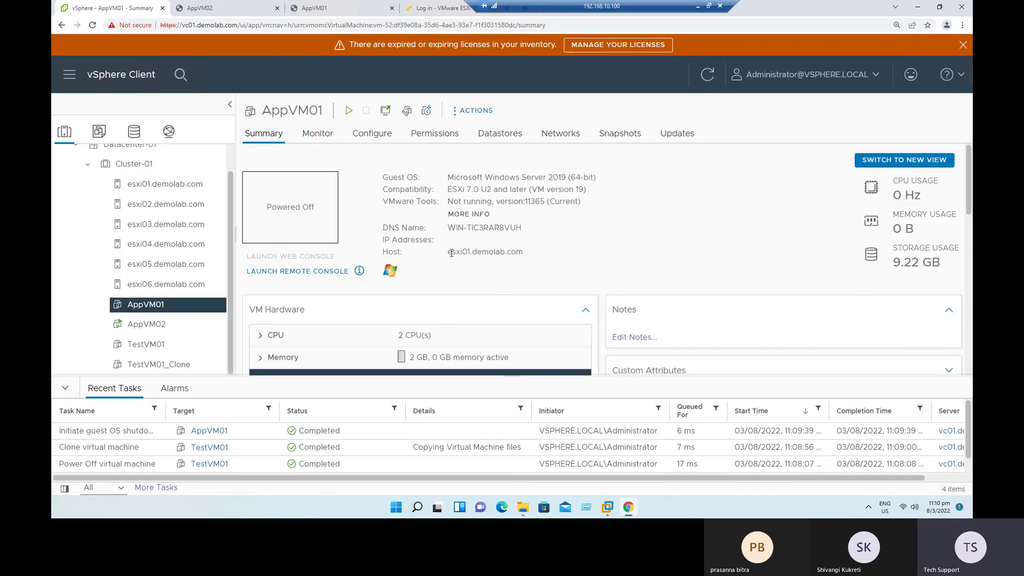
# Step: Start cloning AppVM01 and name the new VM AppVM01_Clone
pyautogui.rightClick(159, 312)
pyautogui.moveTo(238, 168)
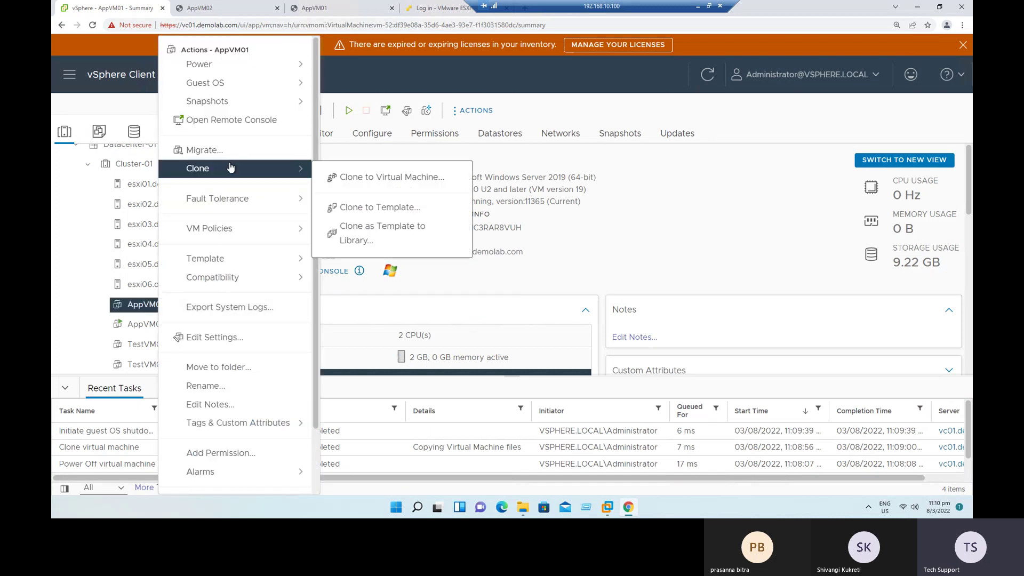
pyautogui.click(376, 178)
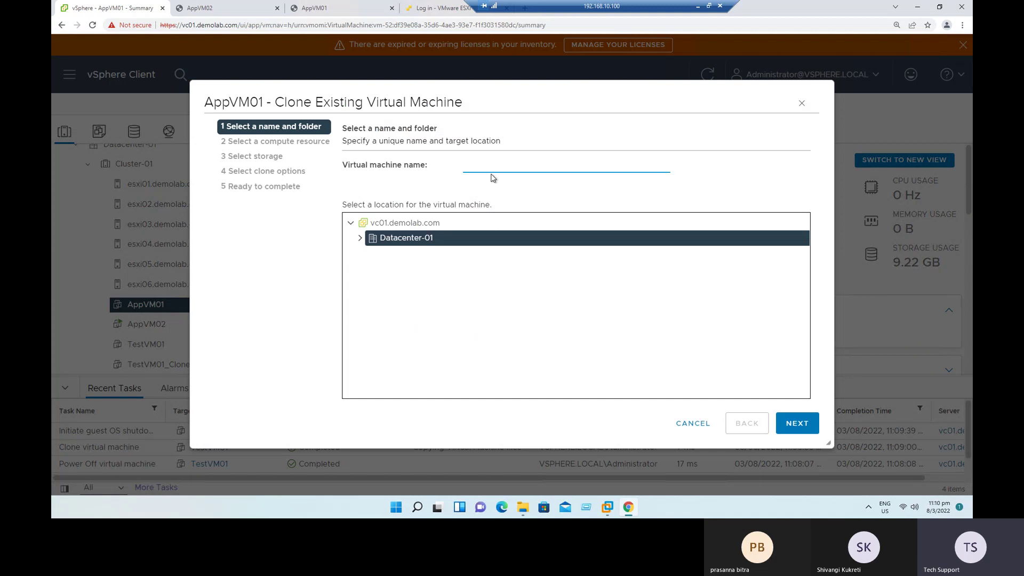
pyautogui.write('AppVM01_Clone')
pyautogui.click(498, 188)
# Step: Place AppVM01_Clone on esxi06 with iSCSI-DS-01 storage and finish the wizard
pyautogui.click(797, 424)
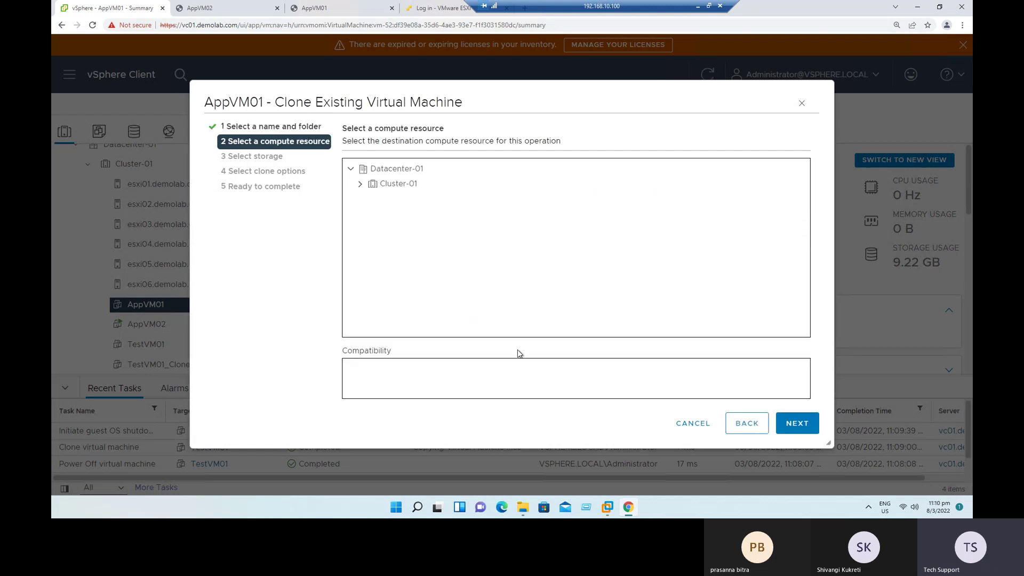
pyautogui.click(360, 183)
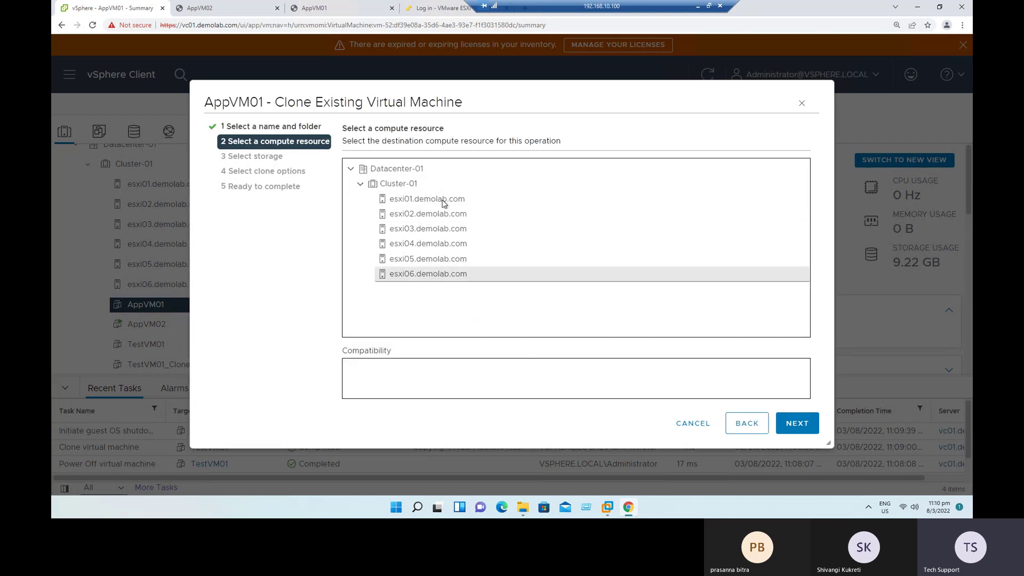
pyautogui.click(411, 274)
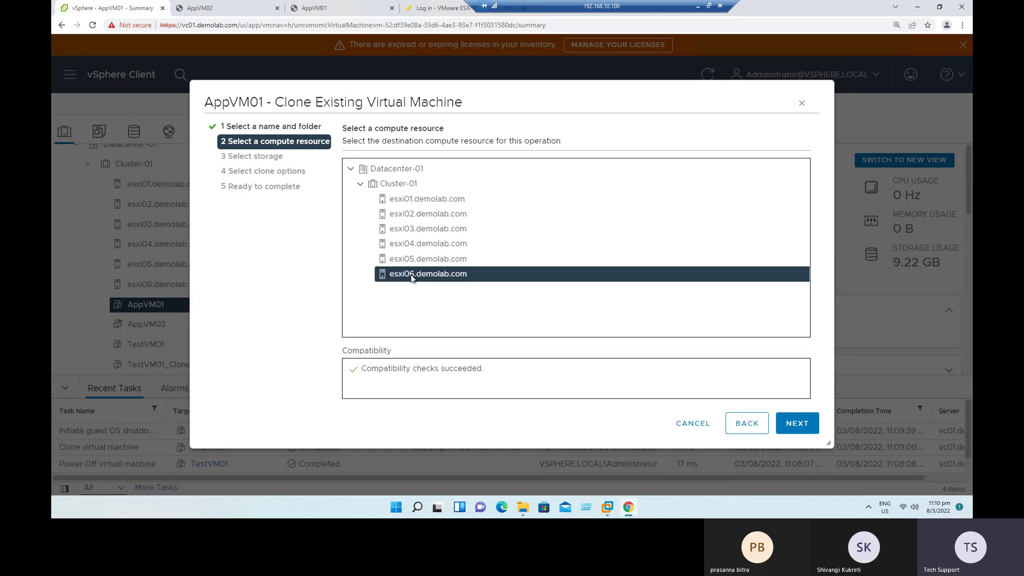
pyautogui.click(799, 425)
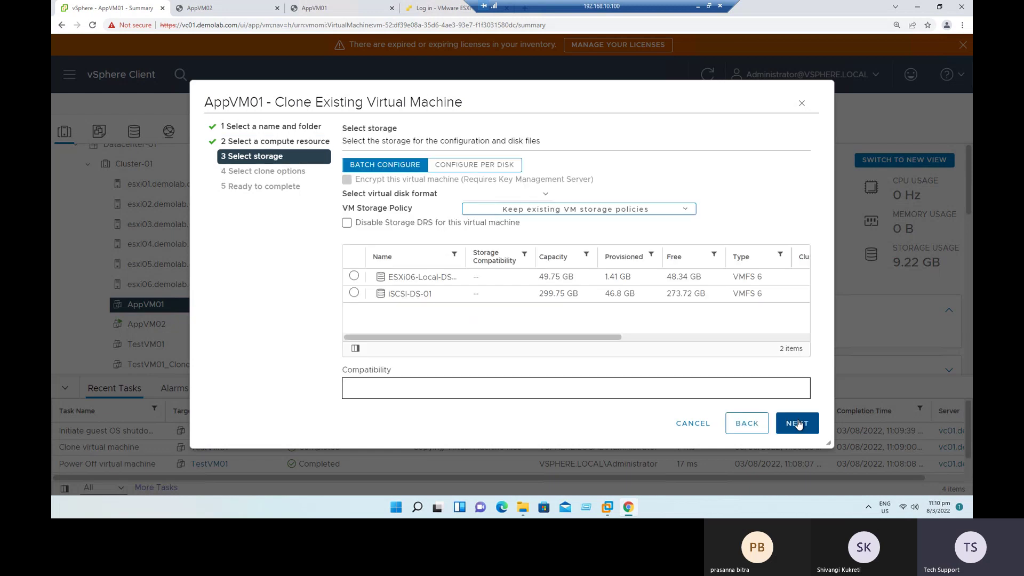
pyautogui.click(356, 293)
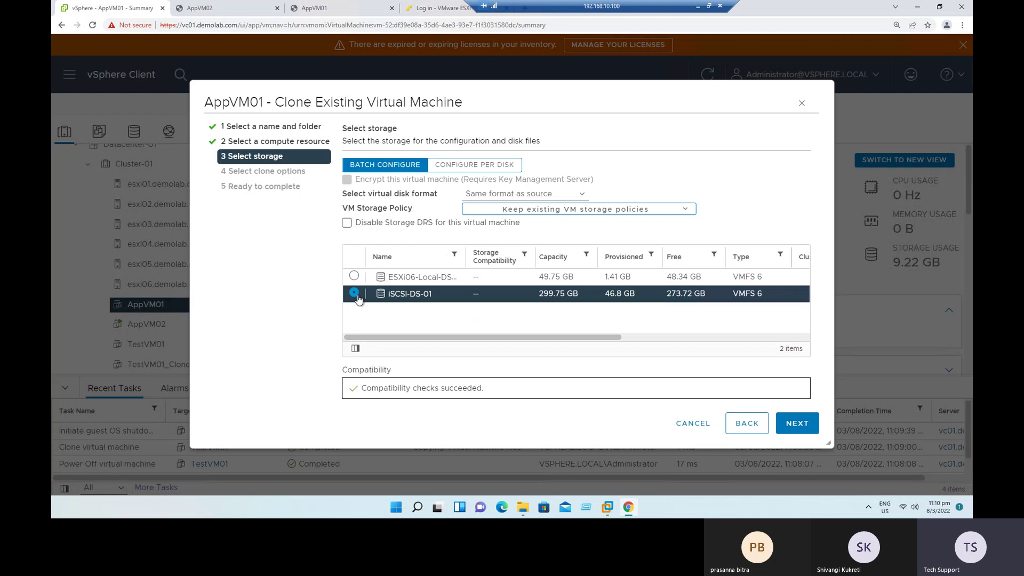
pyautogui.click(793, 427)
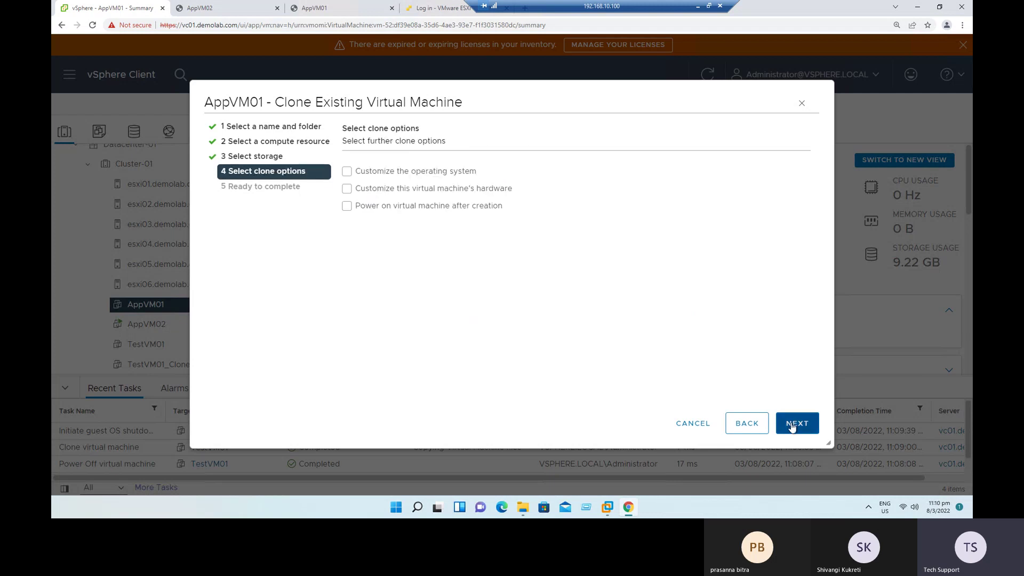
pyautogui.click(793, 426)
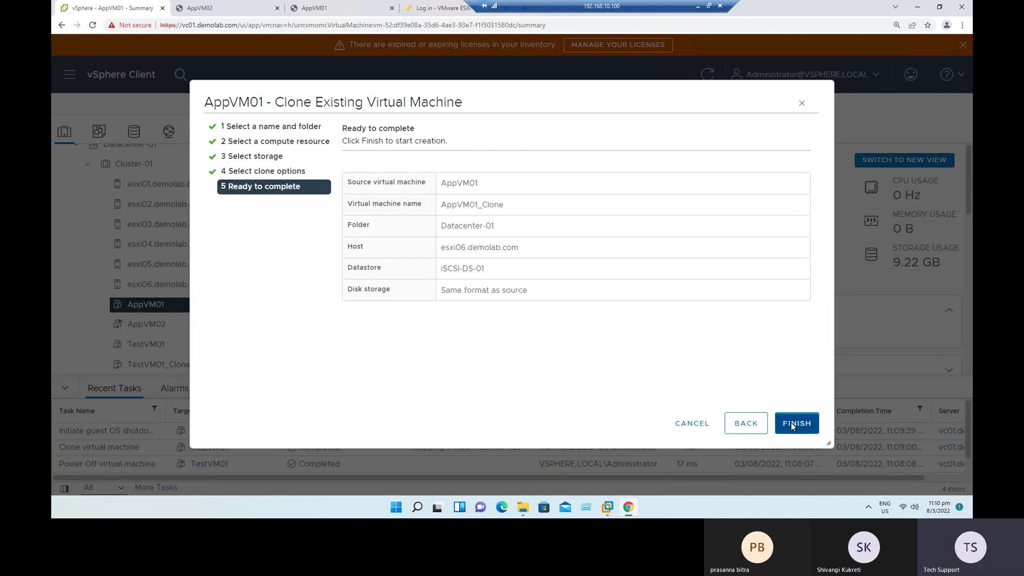
pyautogui.click(793, 425)
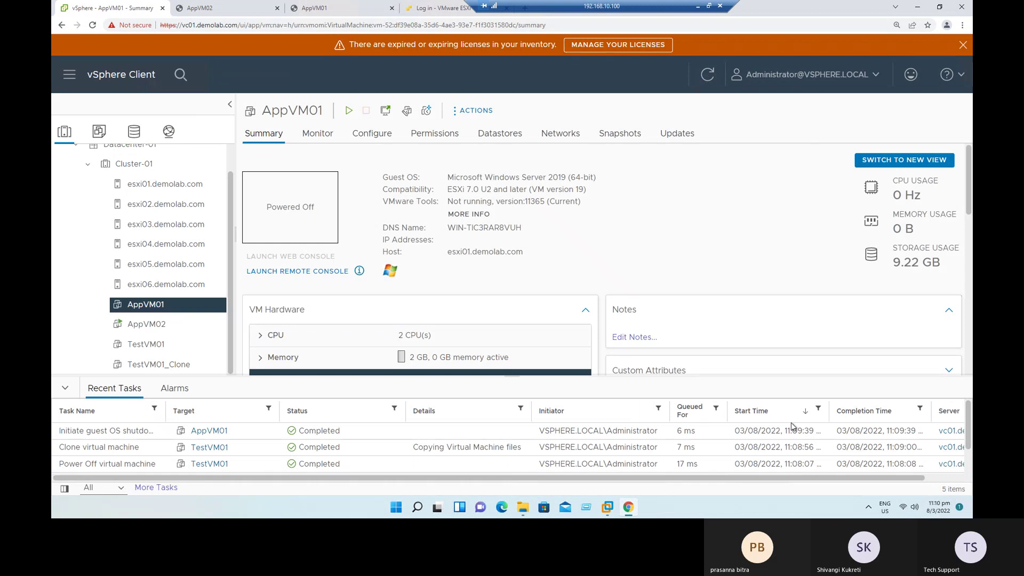
# Step: Watch the AppVM01 clone in Monitor > Tasks, then move to the Snapshot Consolidation slide
pyautogui.click(318, 137)
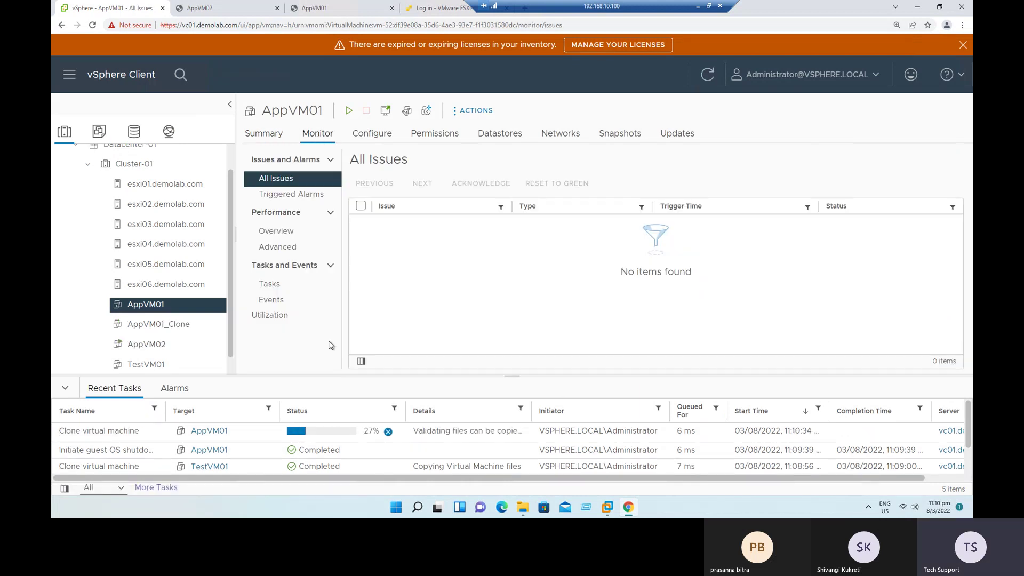
pyautogui.click(277, 288)
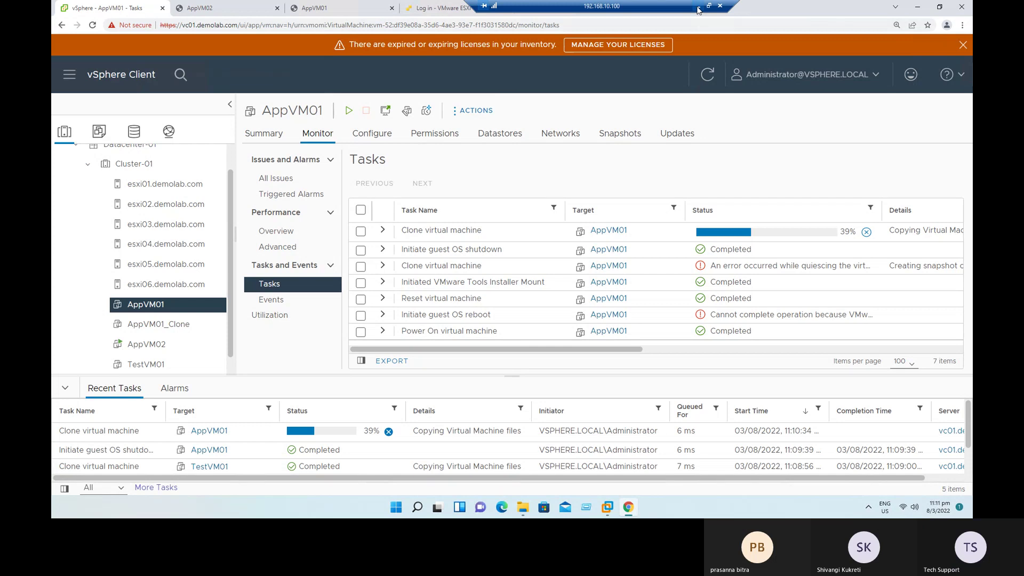
pyautogui.click(698, 6)
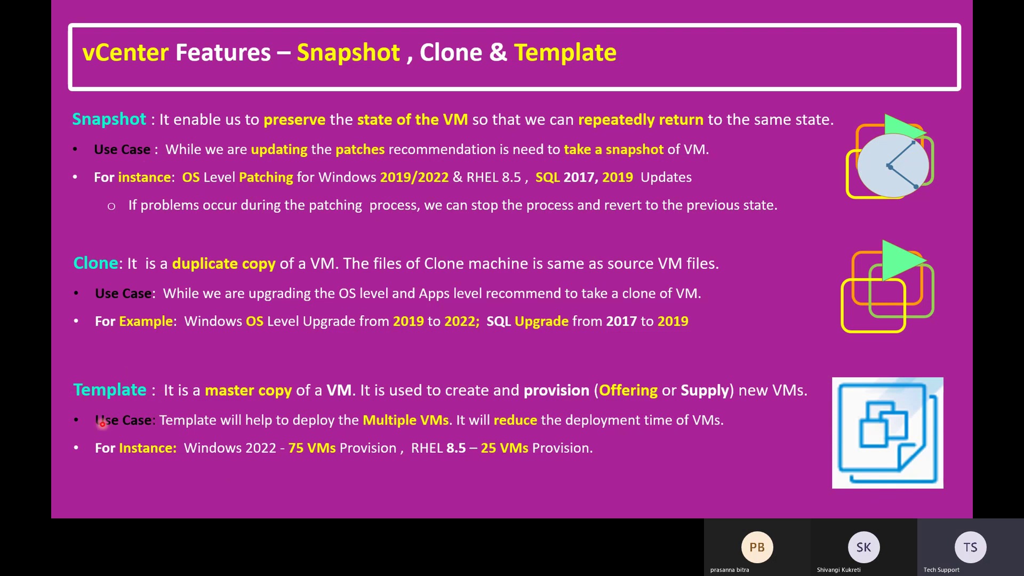
pyautogui.press('Right')
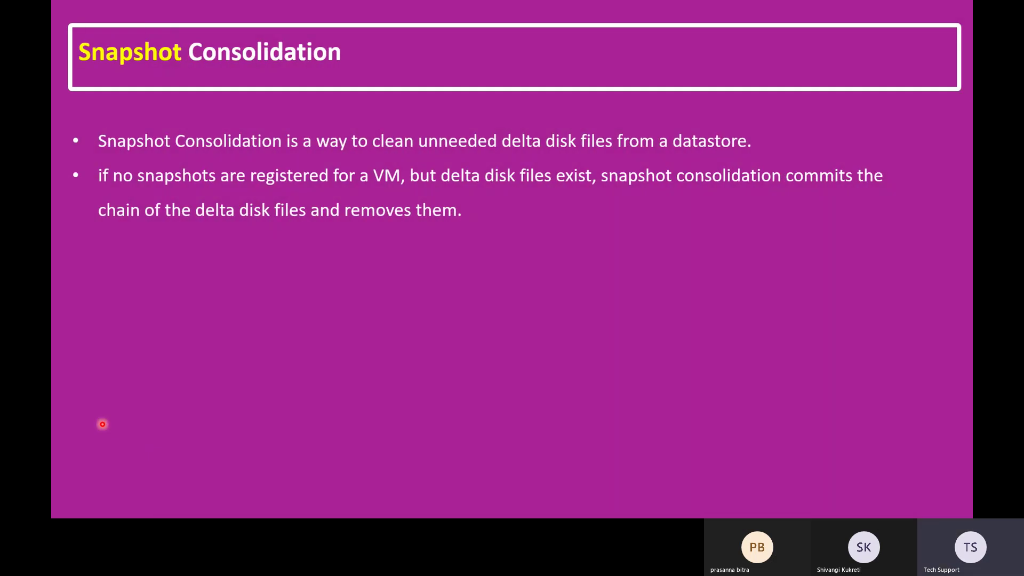
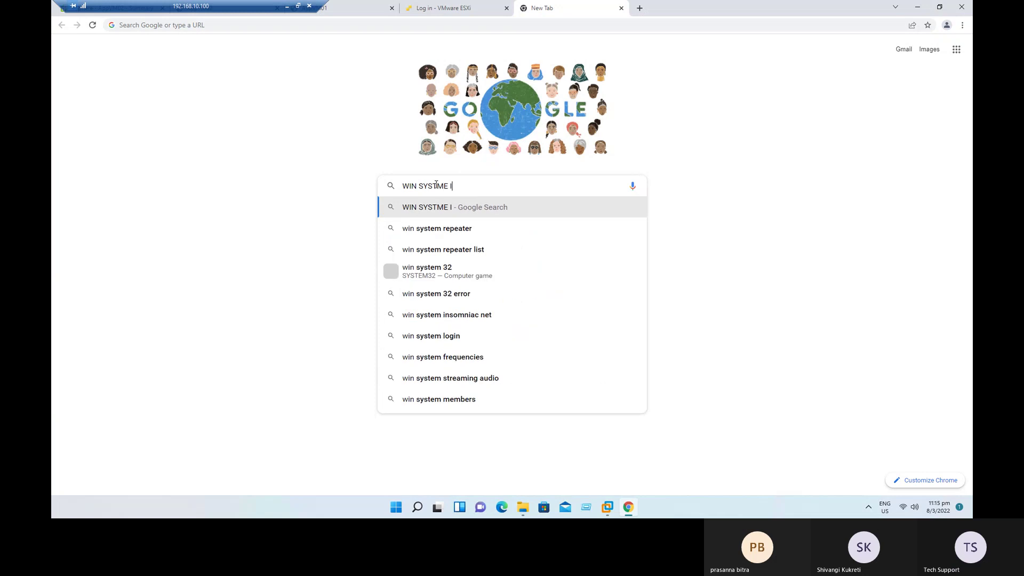
pyautogui.press('BackSpace')
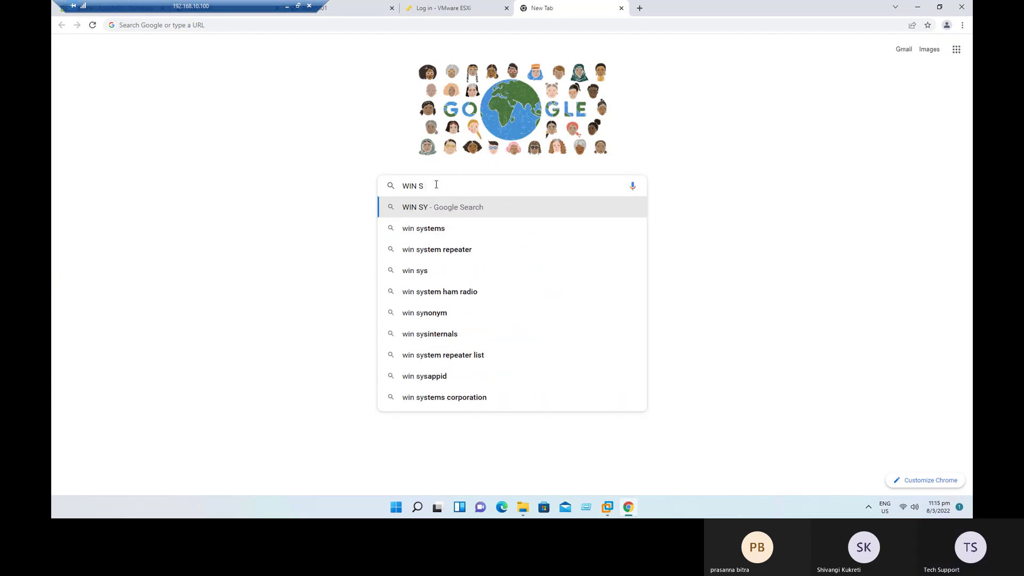
# Step: Correct the Google query to 'WIN Sid IDENTIFICATION TOOLS' and run the search
pyautogui.write('id ')
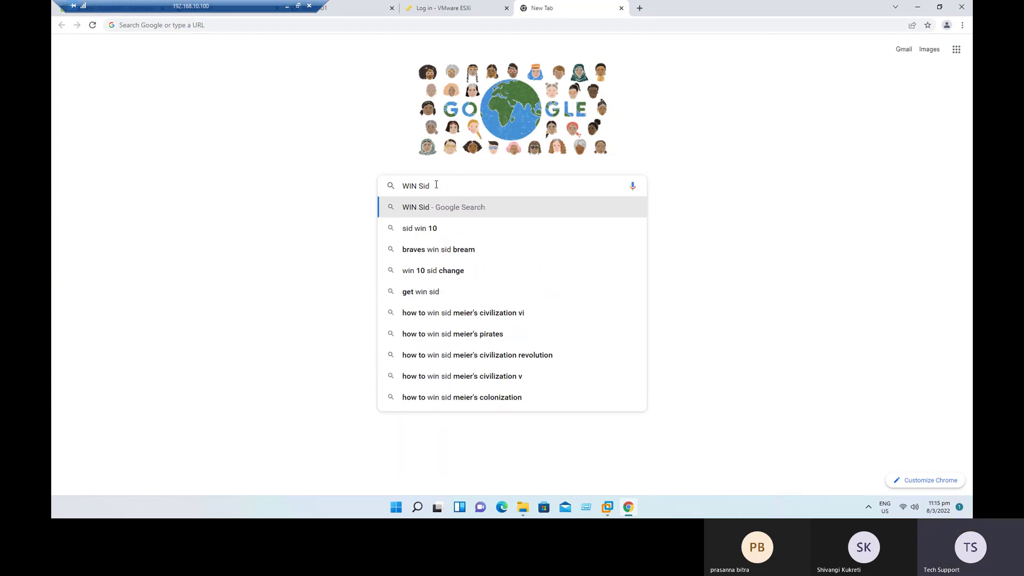
pyautogui.write('IDENTIFICATION TOO')
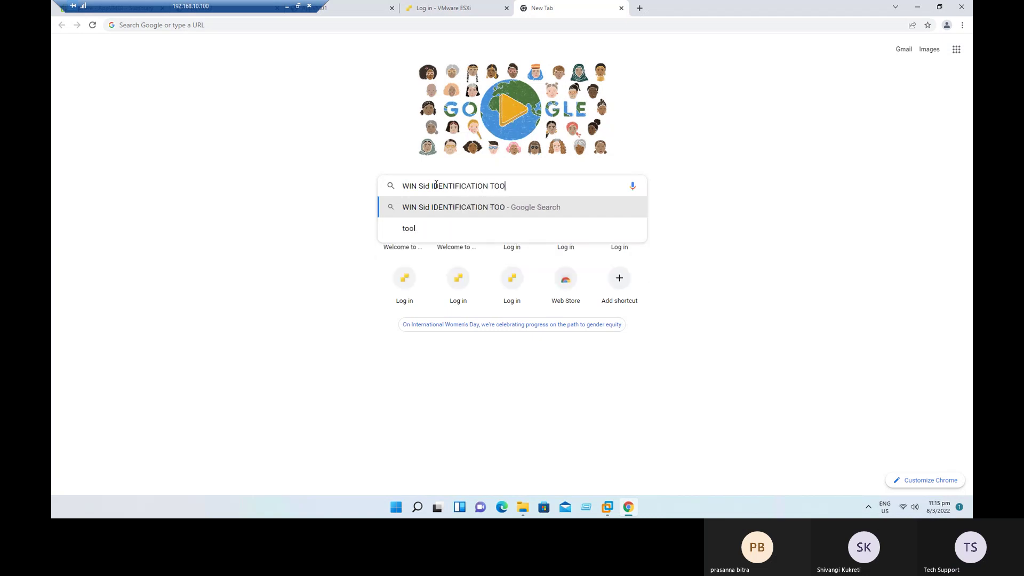
pyautogui.write('LS')
pyautogui.press('Return')
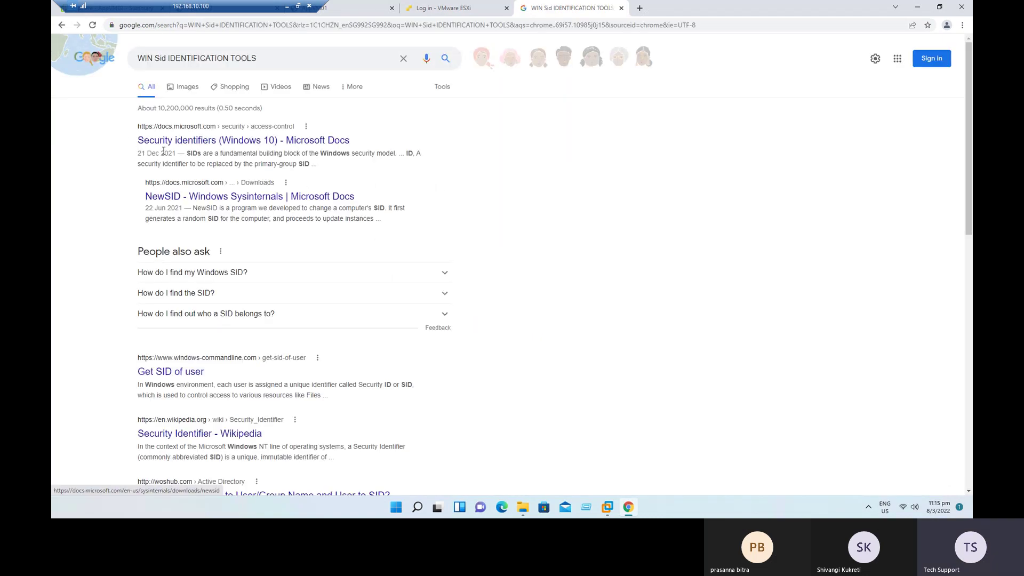
# Step: Open the Microsoft Docs NewSID v4.10 article, scroll through it and select its title
pyautogui.click(193, 197)
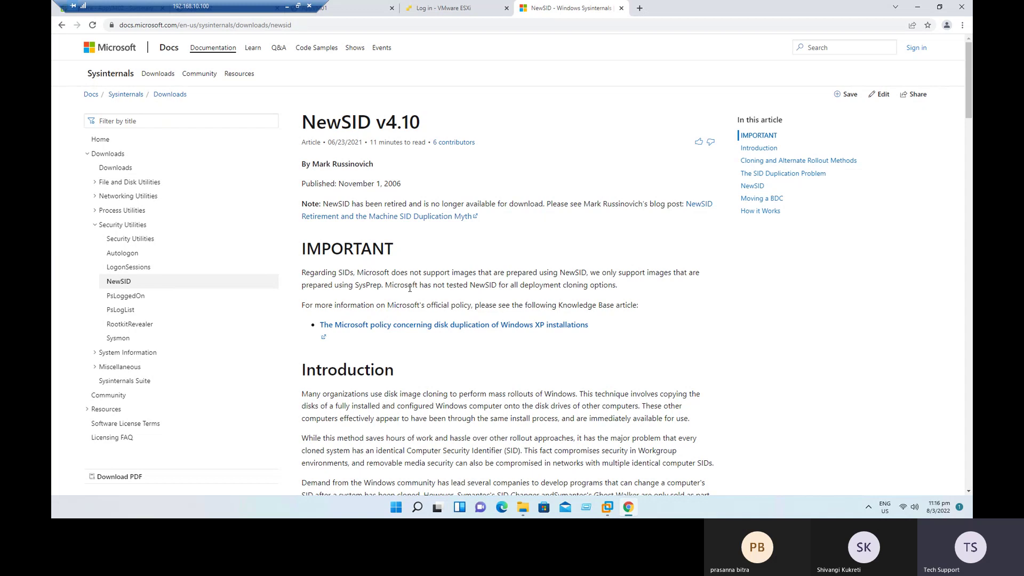
pyautogui.scroll(-3, 410, 288)
pyautogui.scroll(-3, 409, 287)
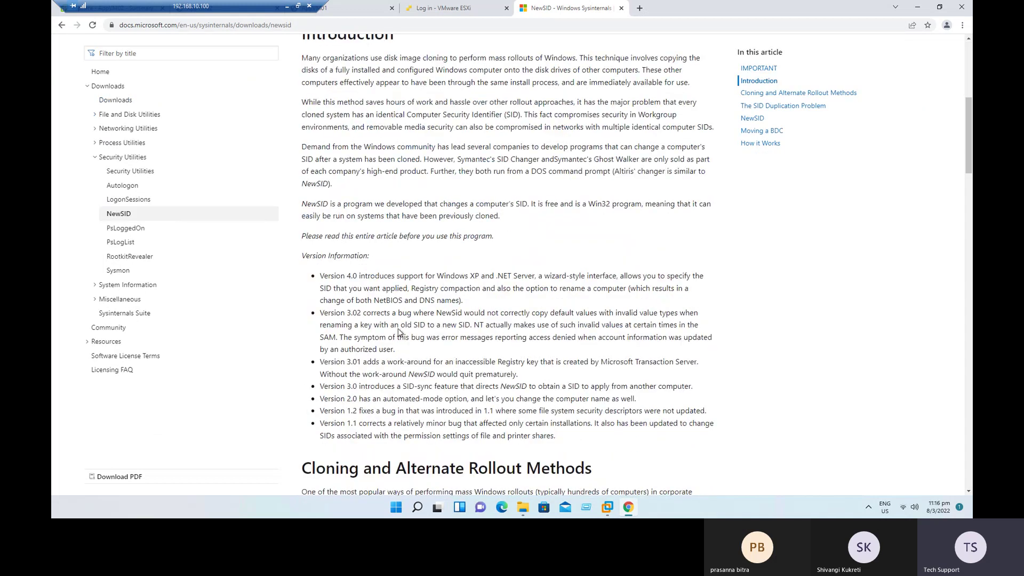
pyautogui.scroll(6, 409, 286)
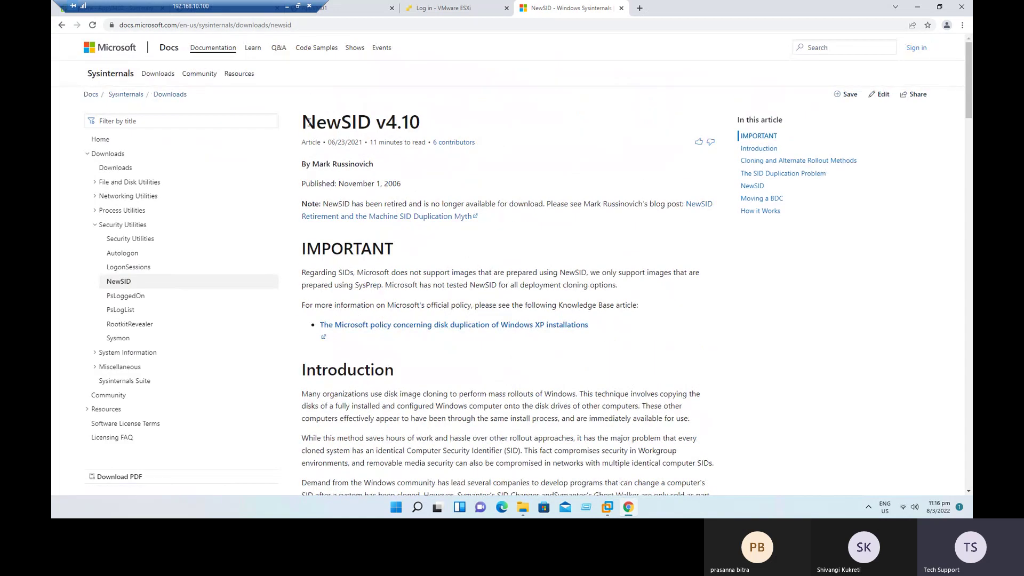
pyautogui.moveTo(309, 122); pyautogui.dragTo(445, 122)
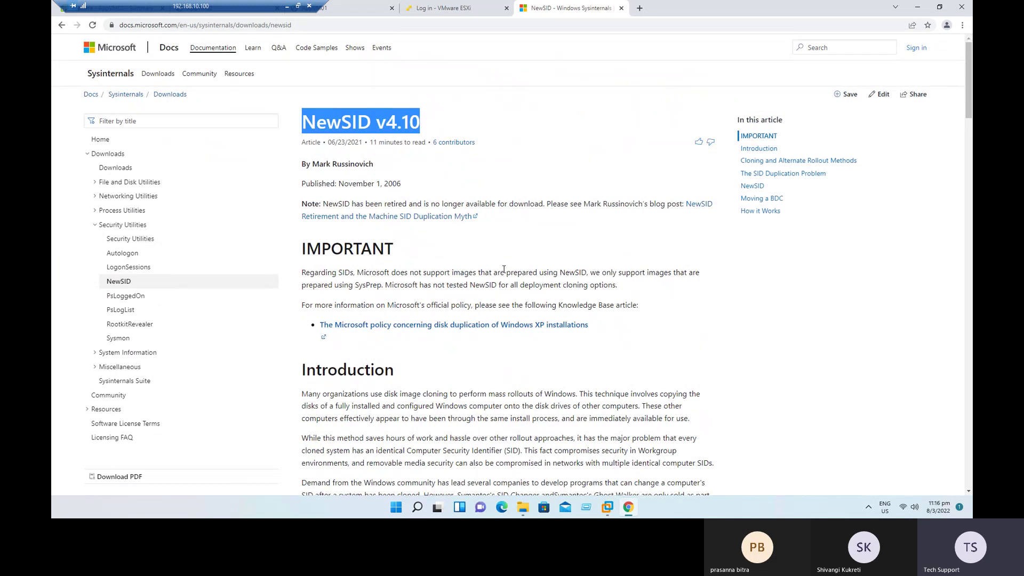
# Step: Close Chrome, advance the slideshow past the Home Lab task list, then return to the remote desktop
pyautogui.click(962, 7)
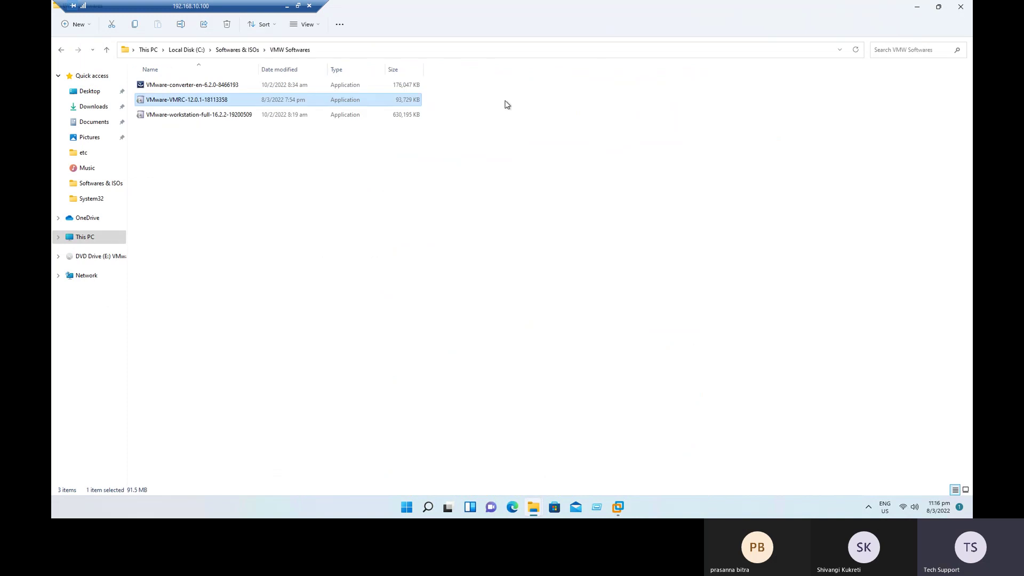
pyautogui.click(287, 6)
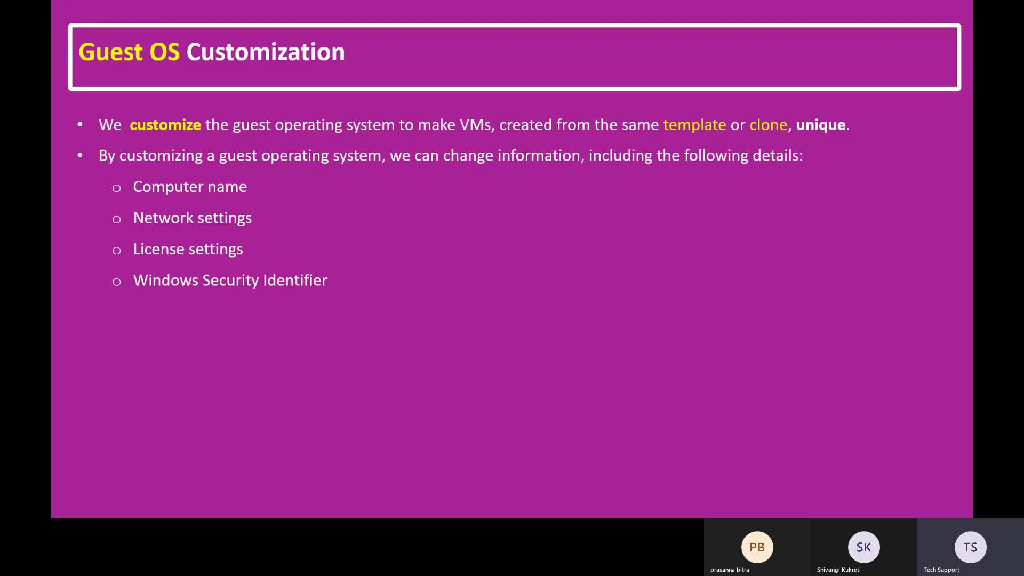
pyautogui.click(347, 236)
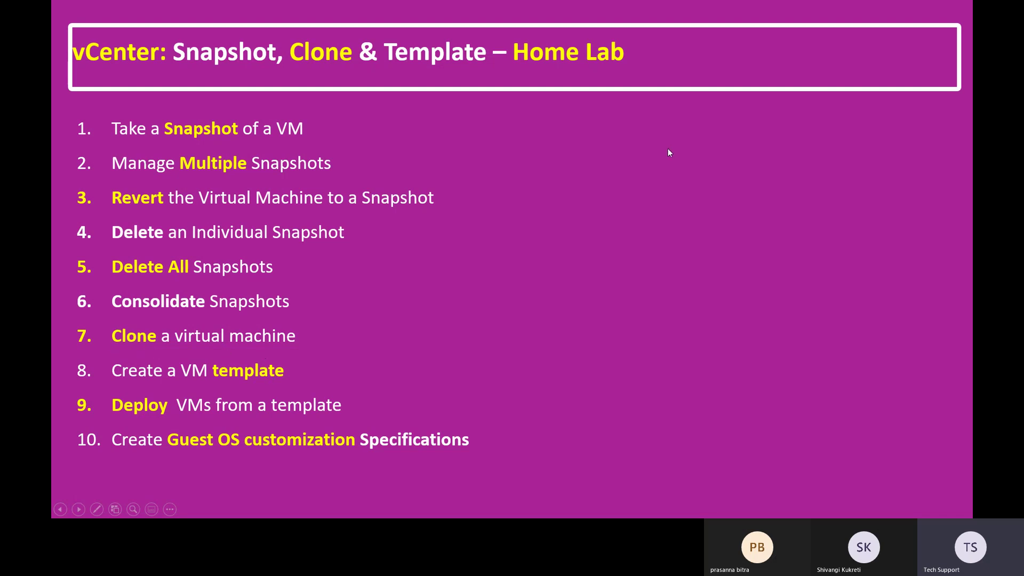
pyautogui.hotkey('alt', 'Tab')
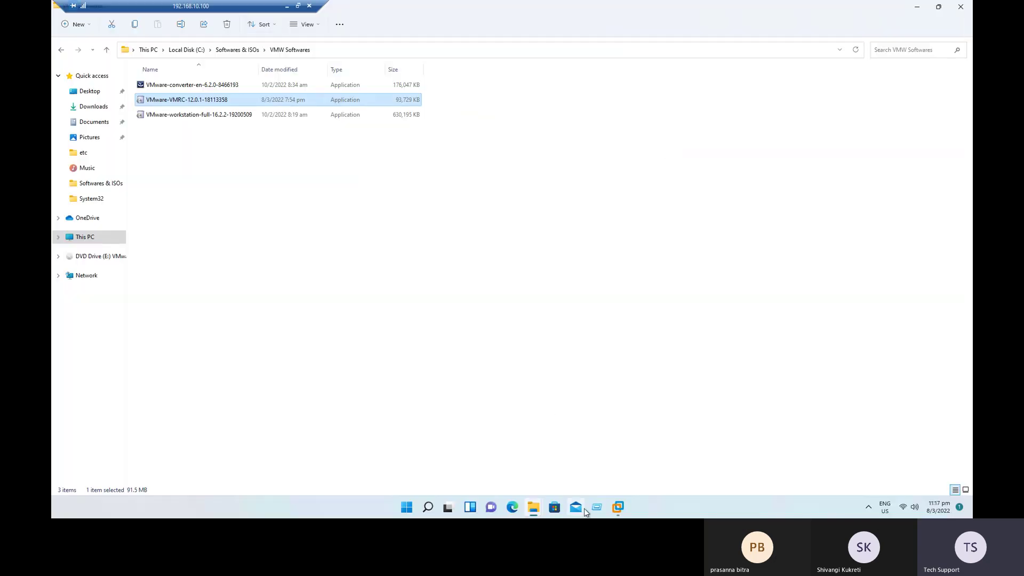
# Step: Minimize File Explorer and VMware Workstation, then launch Google Chrome from the desktop
pyautogui.click(617, 506)
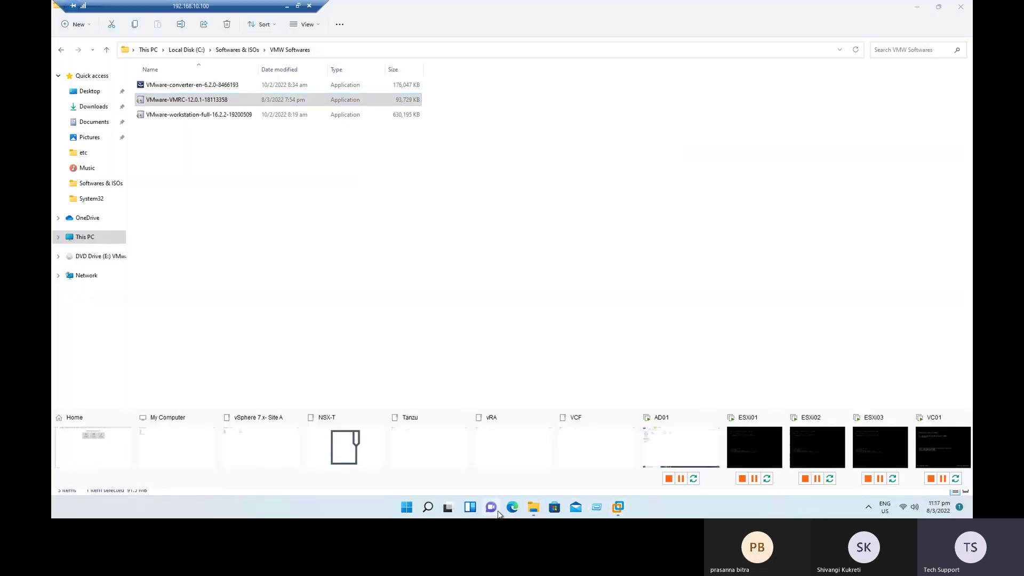
pyautogui.click(586, 249)
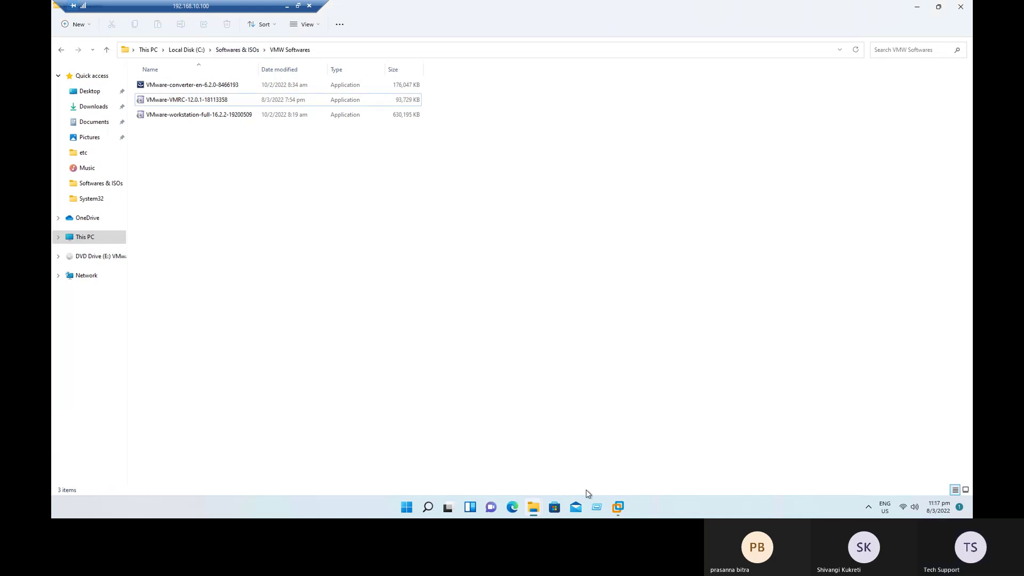
pyautogui.moveTo(544, 515)
pyautogui.click(462, 440)
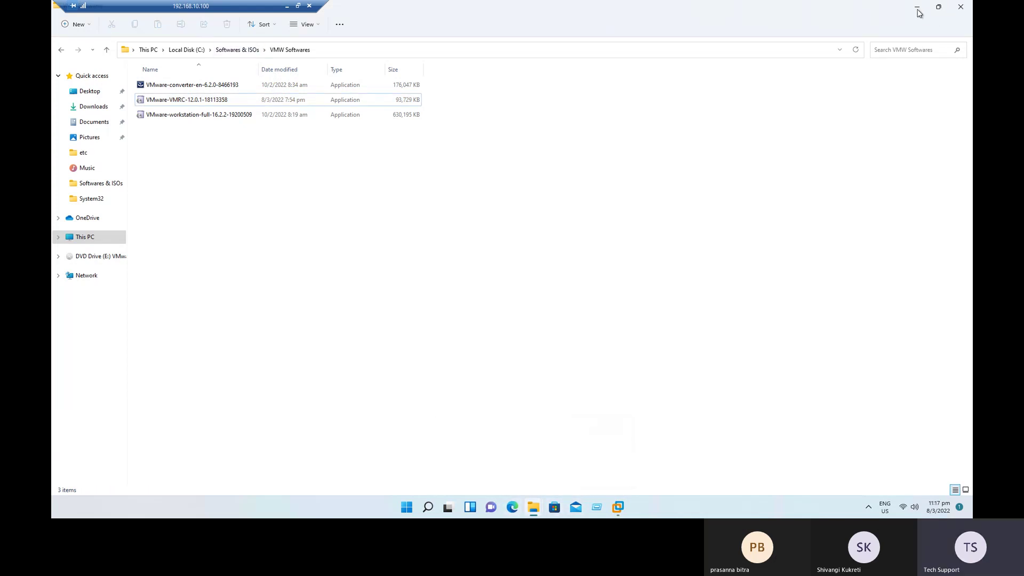
pyautogui.click(917, 9)
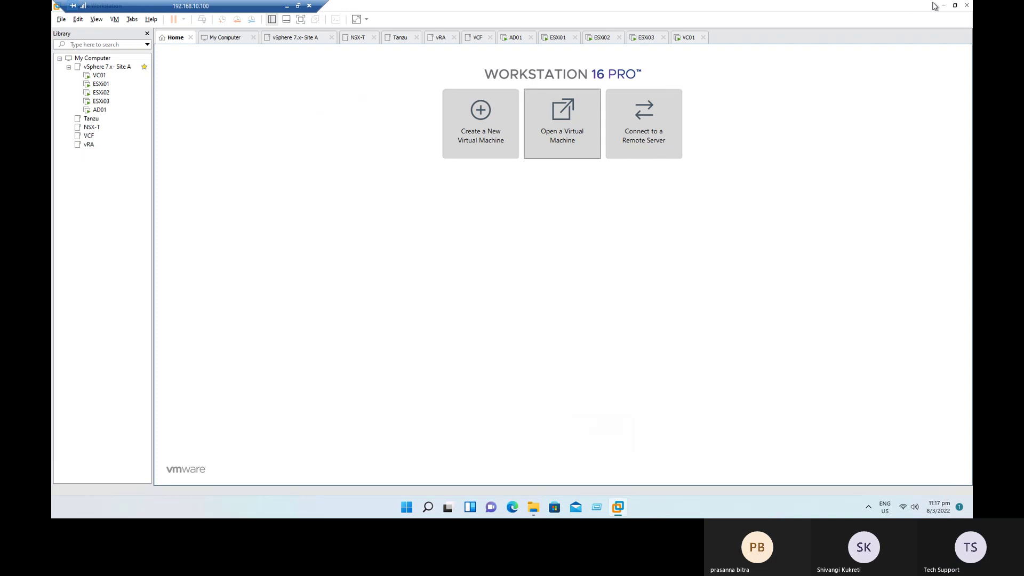
pyautogui.click(943, 7)
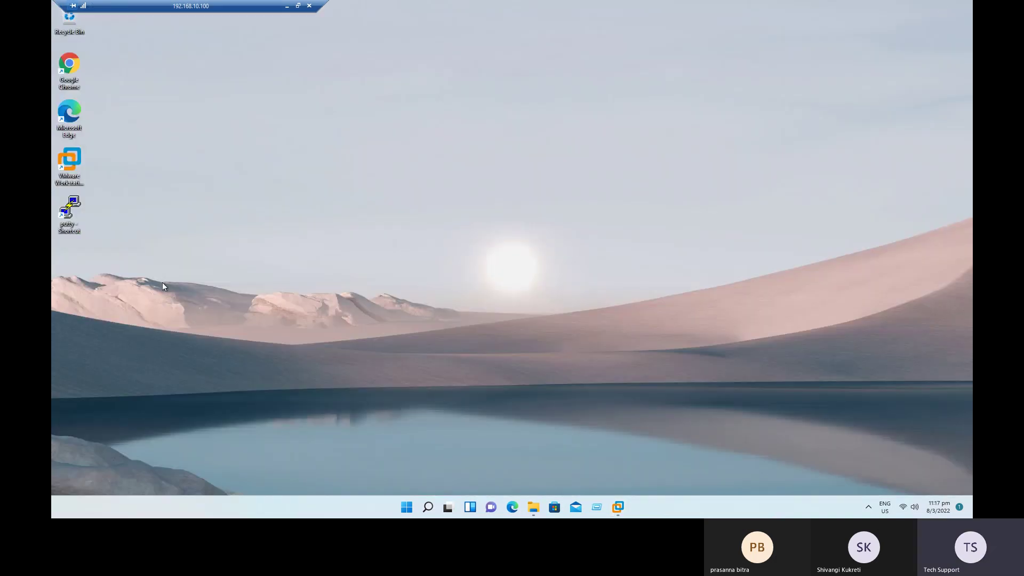
pyautogui.doubleClick(70, 63)
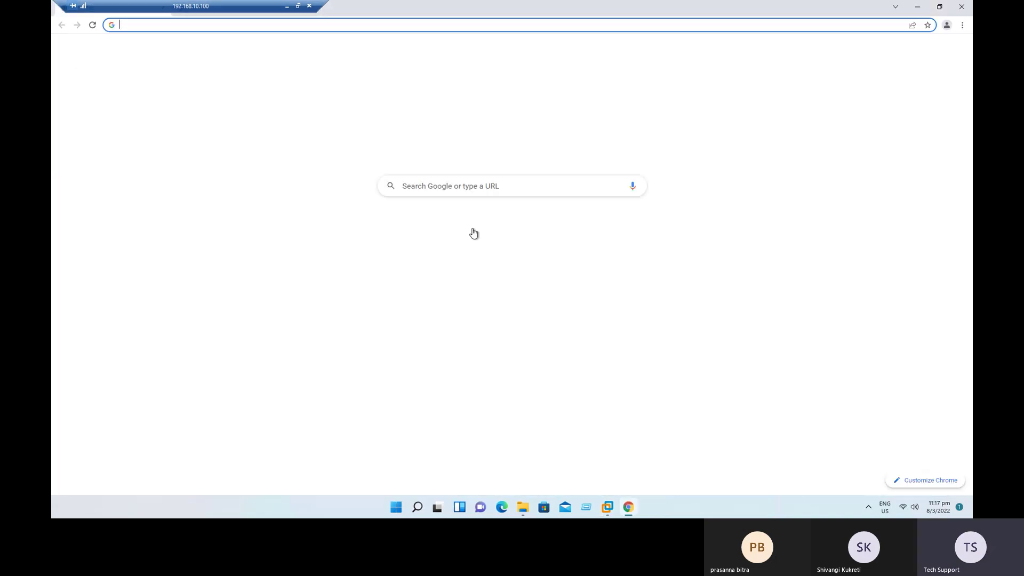
# Step: Launch the HTML5 vSphere Client and sign in with the saved administrator account and its password
pyautogui.click(398, 227)
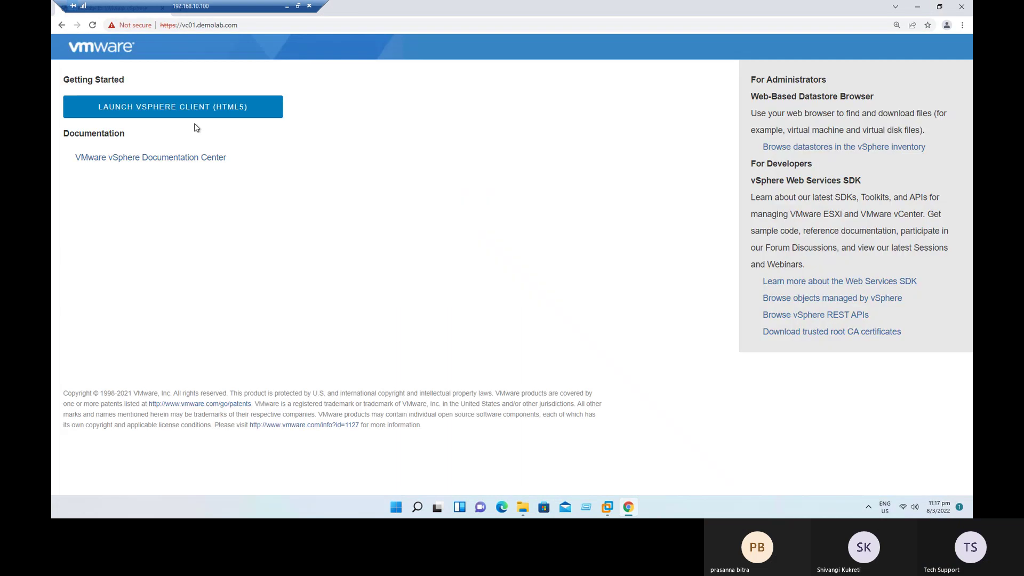
pyautogui.click(200, 104)
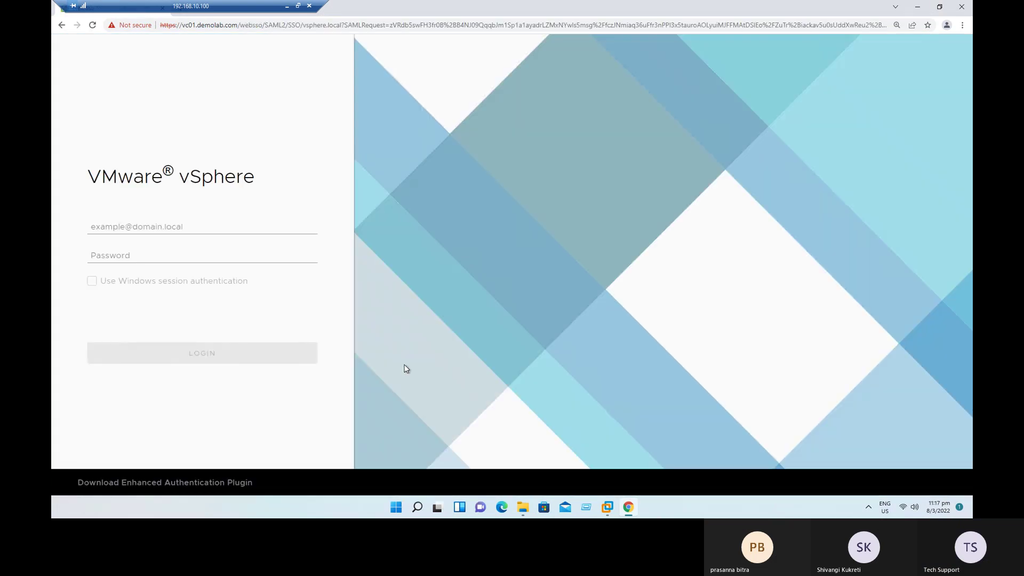
pyautogui.click(174, 223)
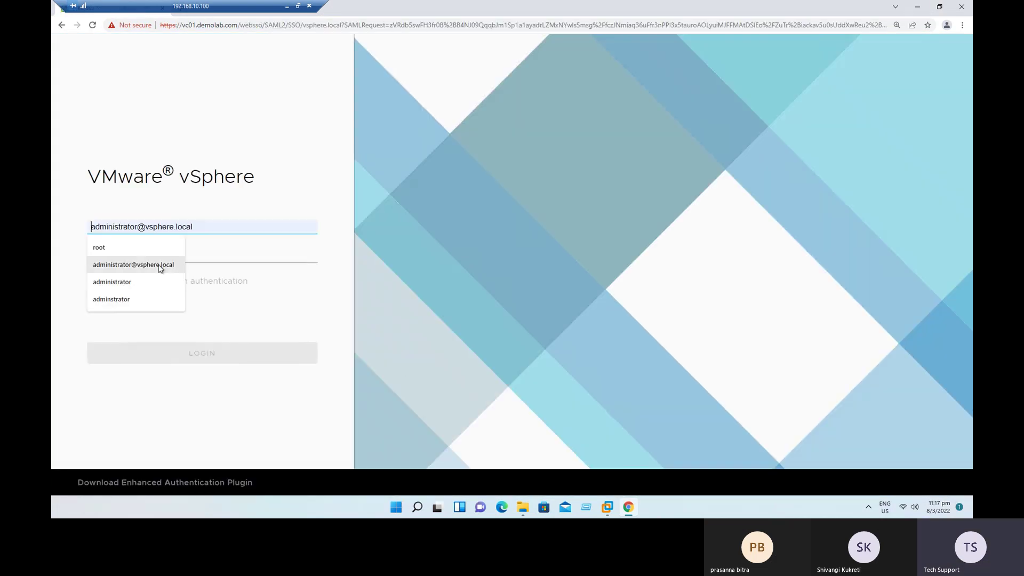
pyautogui.click(136, 259)
pyautogui.click(133, 254)
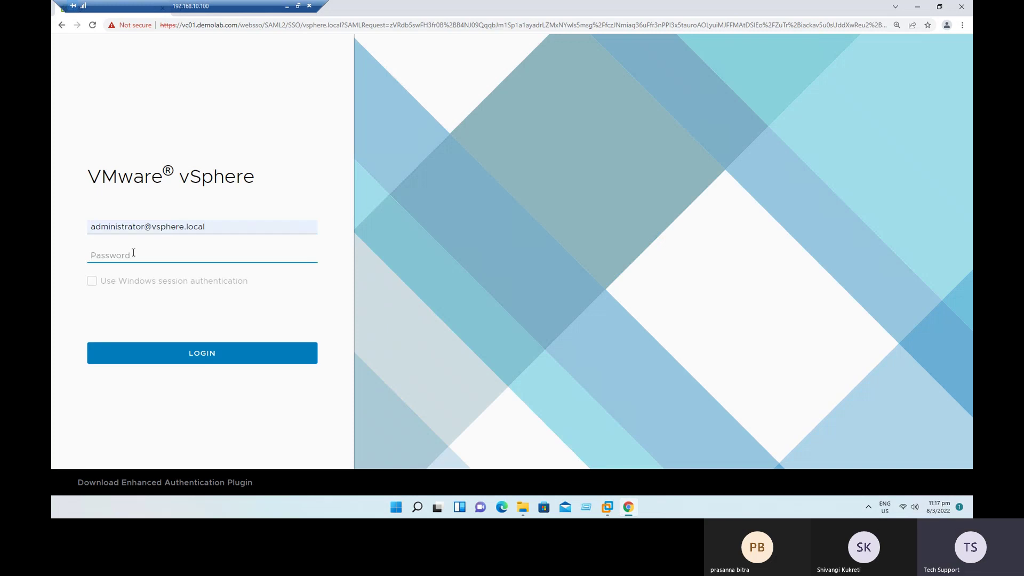
pyautogui.write('VMw')
pyautogui.press('BackSpace')
pyautogui.press('BackSpace')
pyautogui.press('BackSpace')
pyautogui.write('VMware1!')
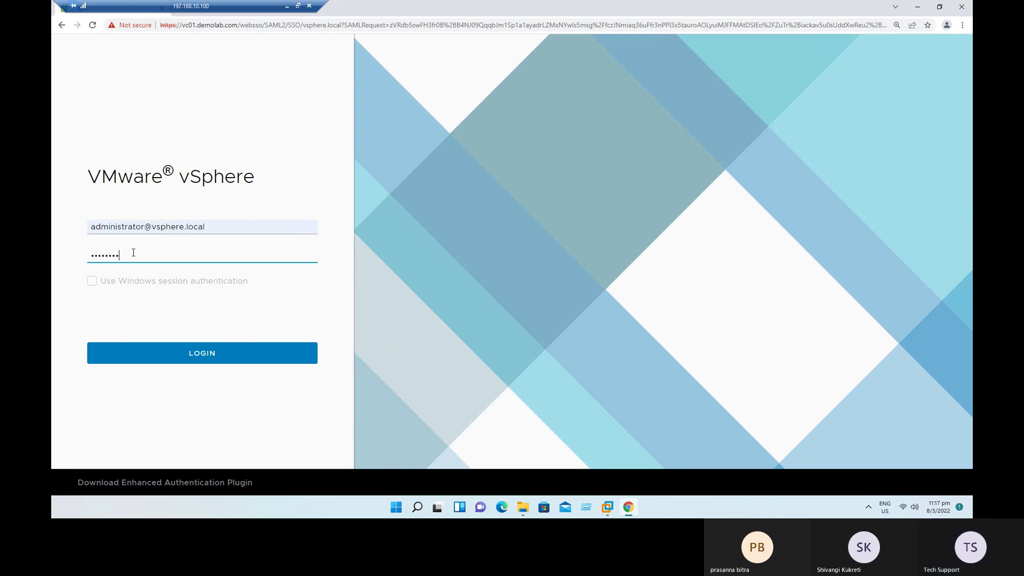
pyautogui.press('Return')
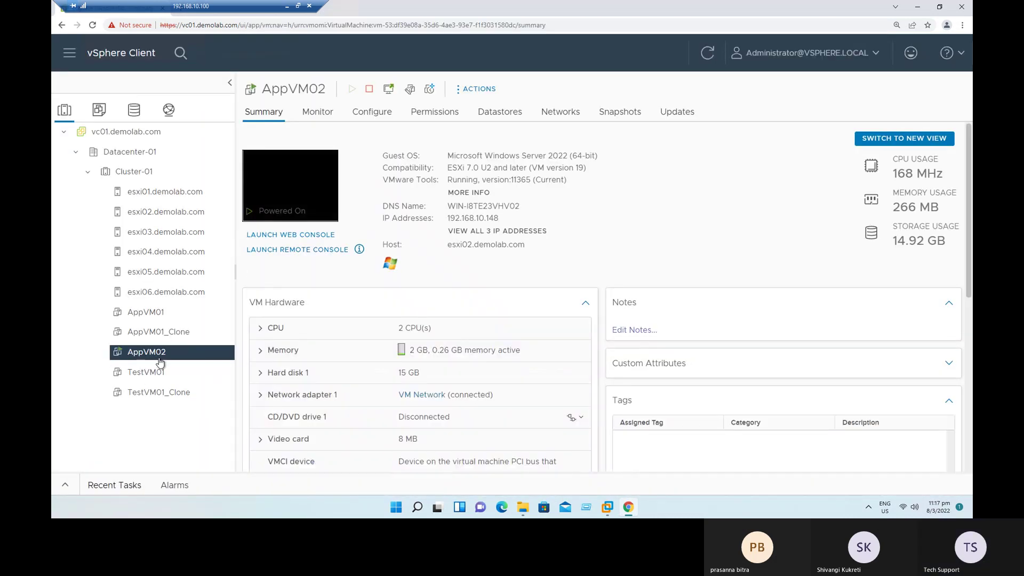
# Step: View AppVM01's Monitor > Tasks list showing the clone at 41%, glancing at the slideshow
pyautogui.click(160, 331)
pyautogui.click(161, 319)
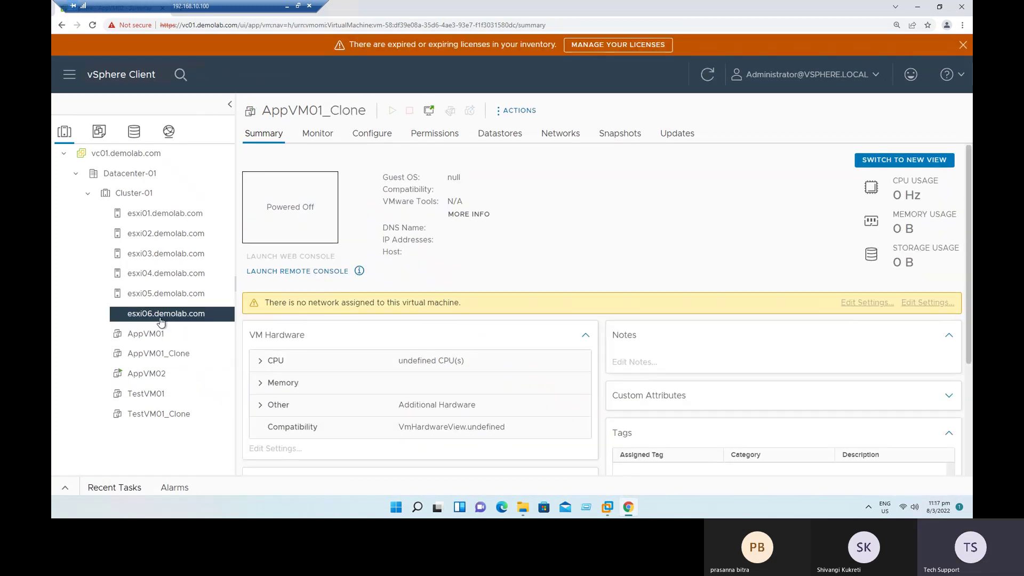
pyautogui.click(154, 333)
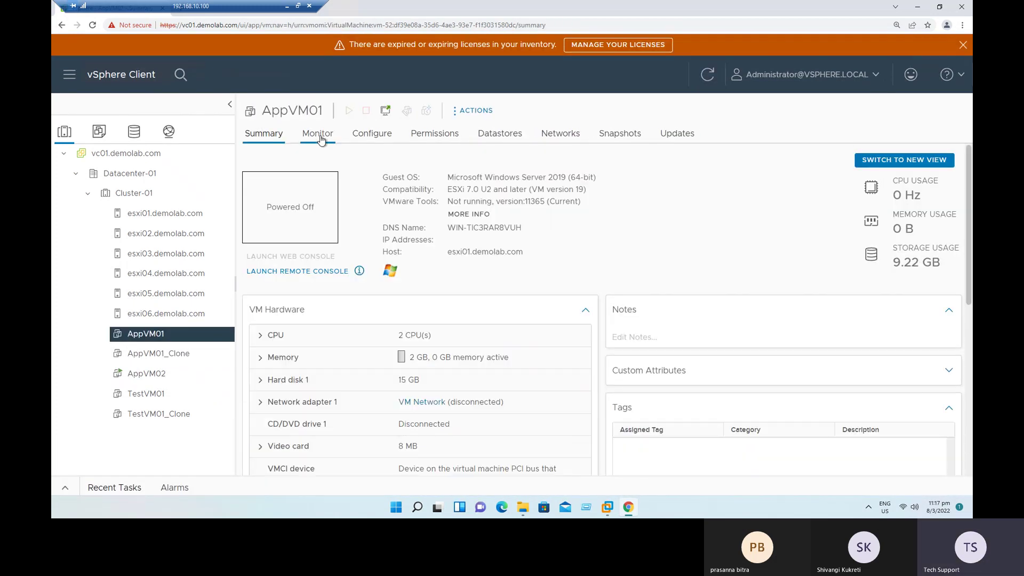
pyautogui.click(321, 140)
pyautogui.click(275, 285)
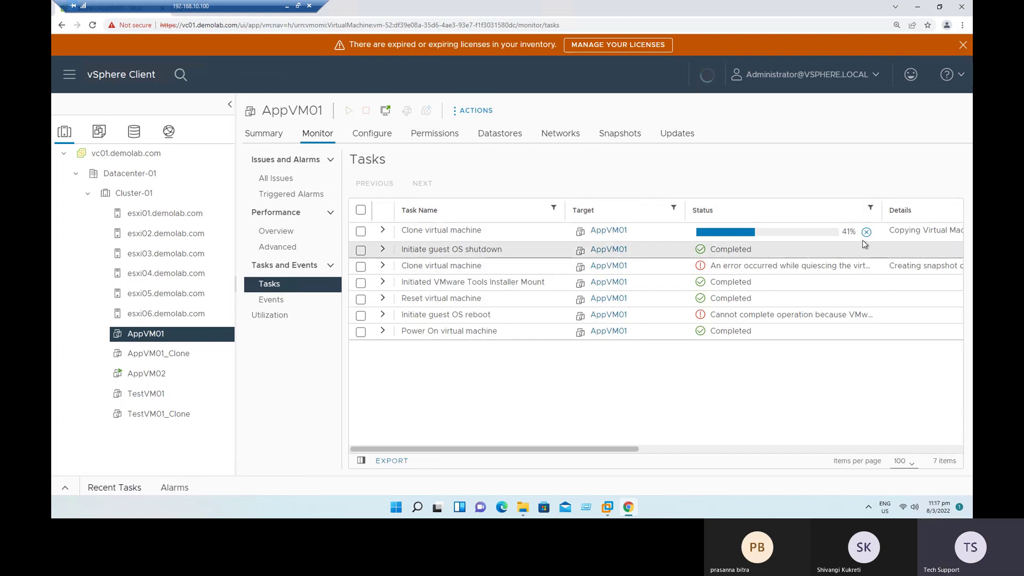
pyautogui.click(287, 7)
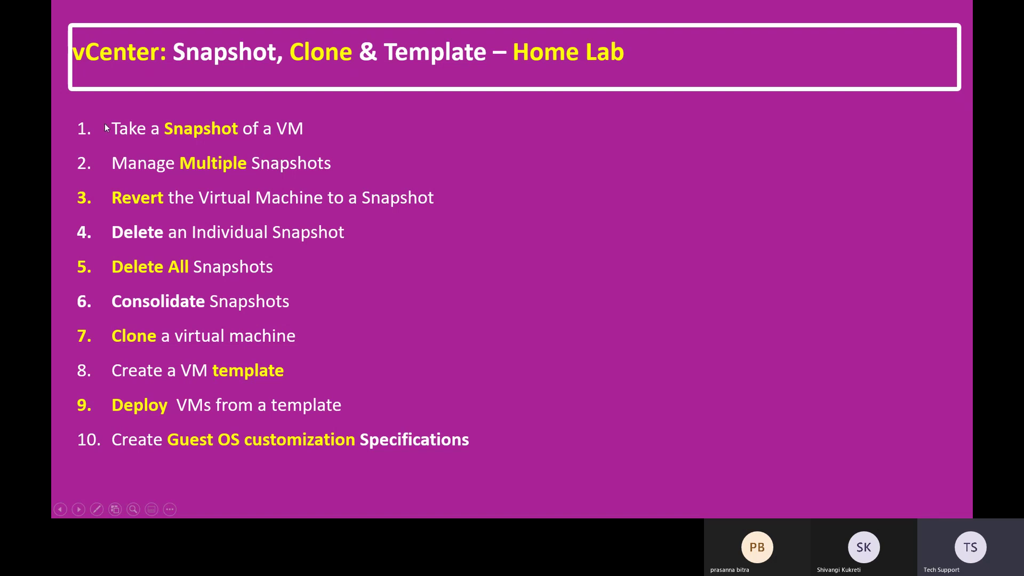
pyautogui.hotkey('alt', 'Tab')
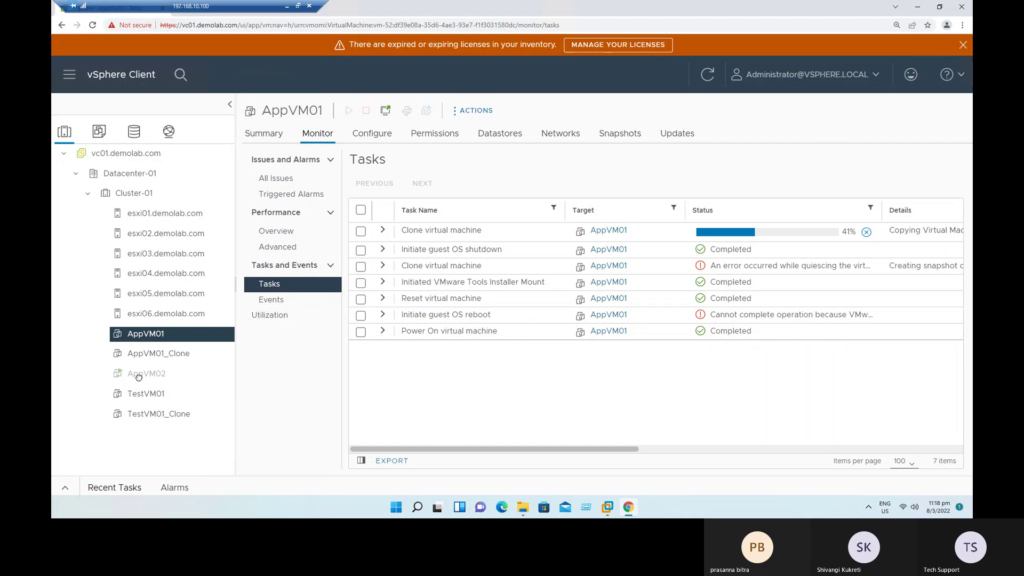
# Step: Open AppVM02's Summary and check its Template actions, where Convert to Template is greyed out
pyautogui.click(138, 377)
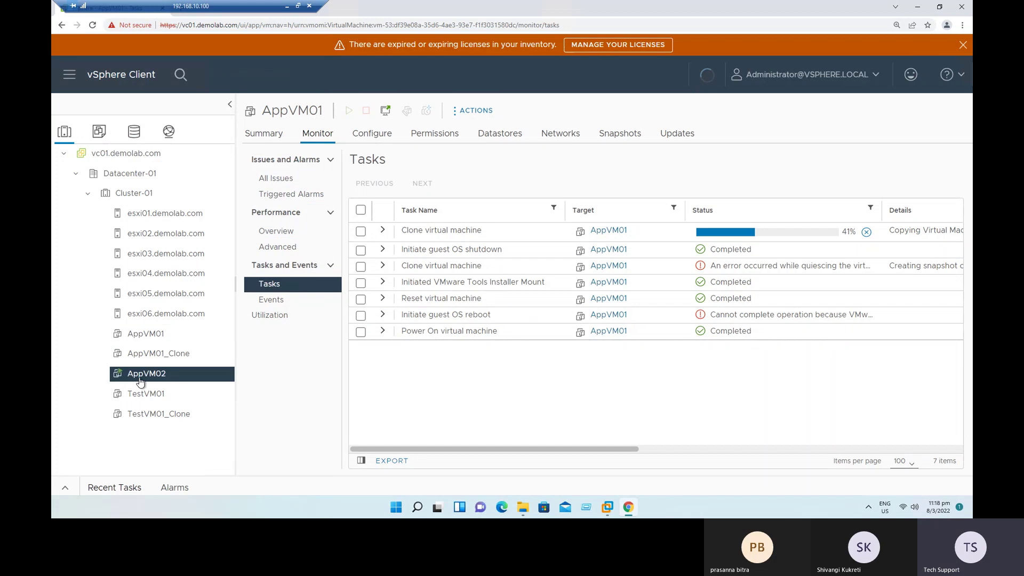
pyautogui.click(262, 137)
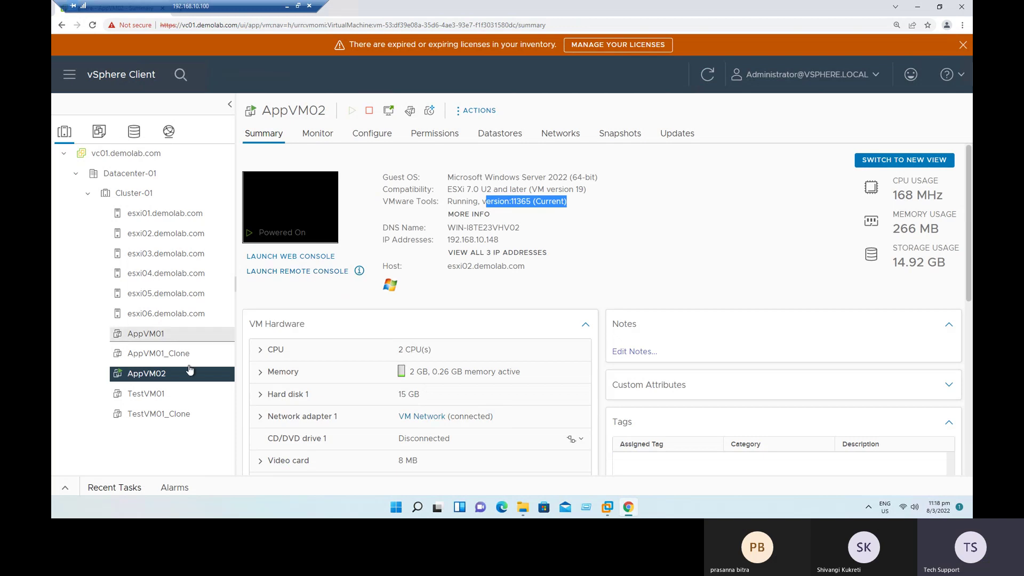
pyautogui.rightClick(147, 376)
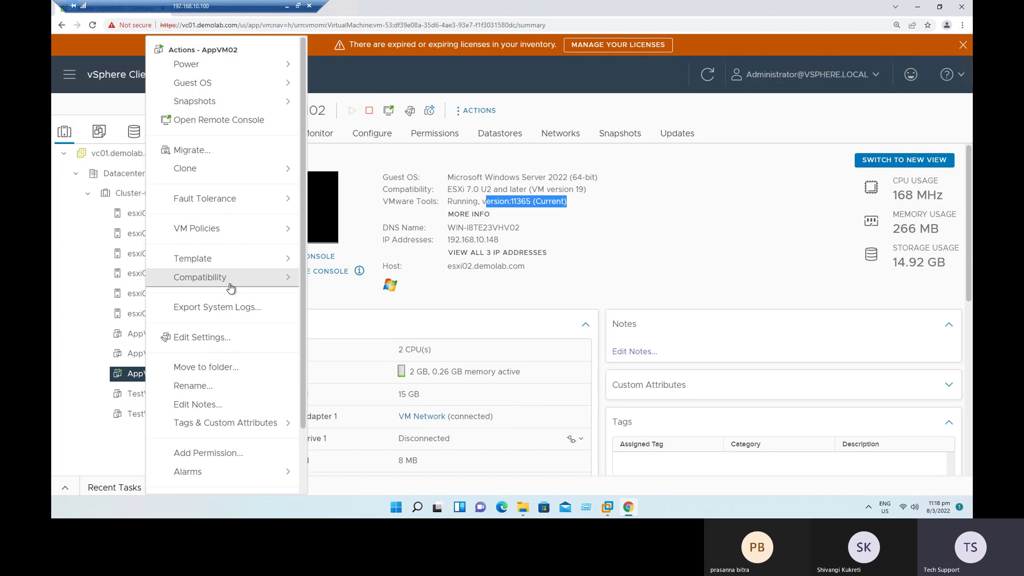
pyautogui.click(205, 261)
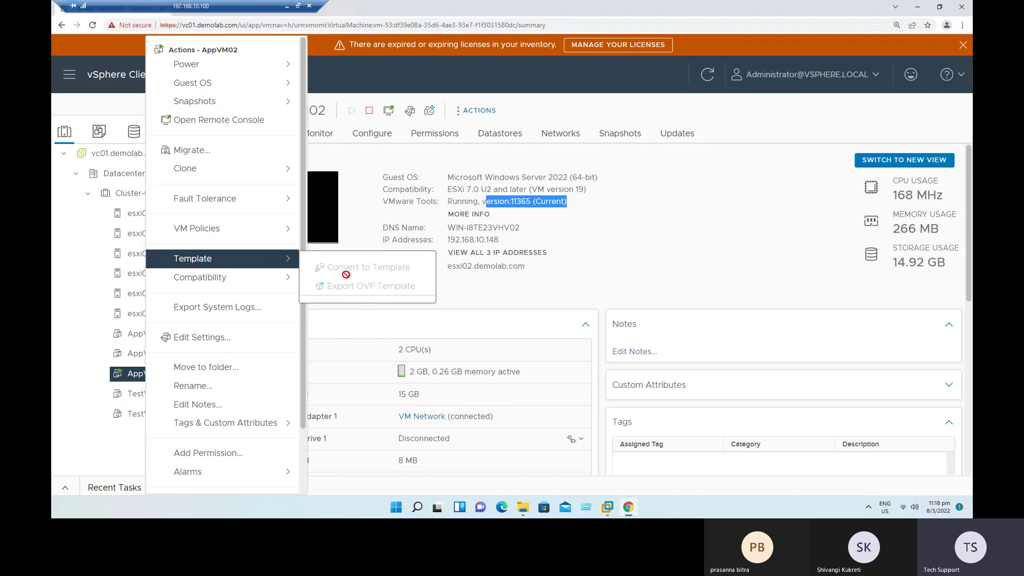
# Step: Shut down AppVM02's guest OS via Power > Shut Down Guest OS and confirm it shows Powered Off
pyautogui.click(603, 261)
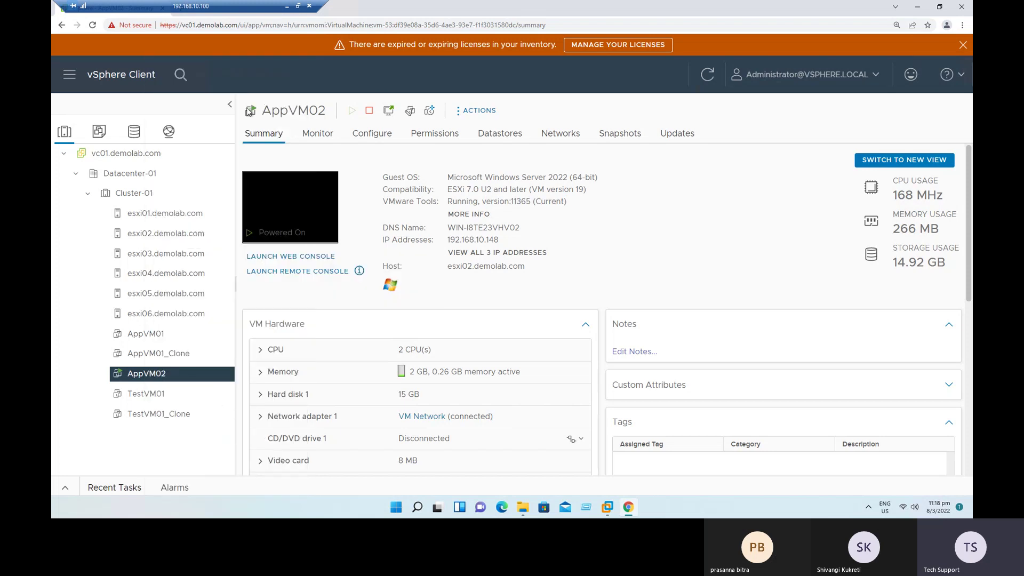
pyautogui.rightClick(153, 378)
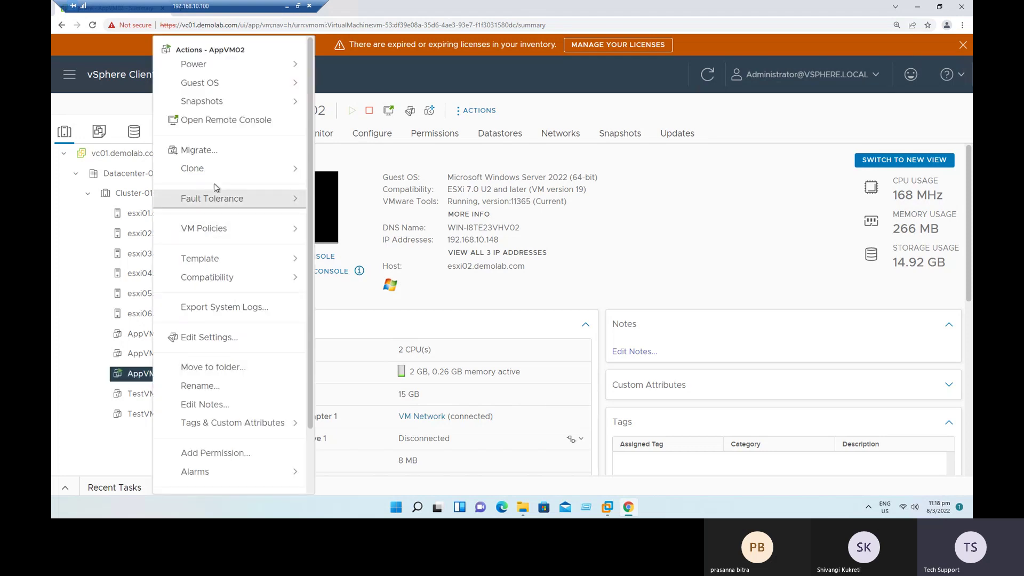
pyautogui.moveTo(211, 259)
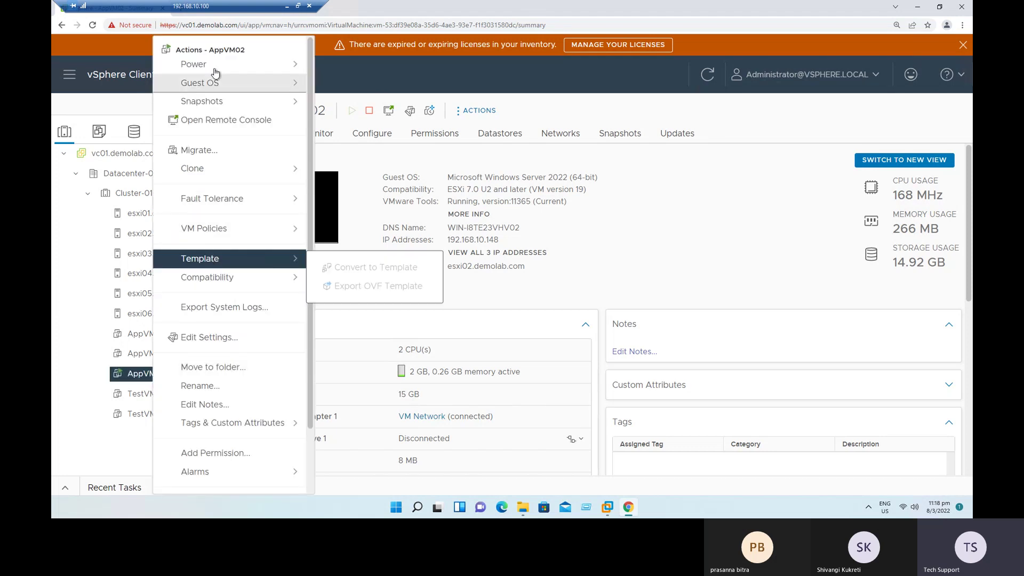
pyautogui.moveTo(240, 64)
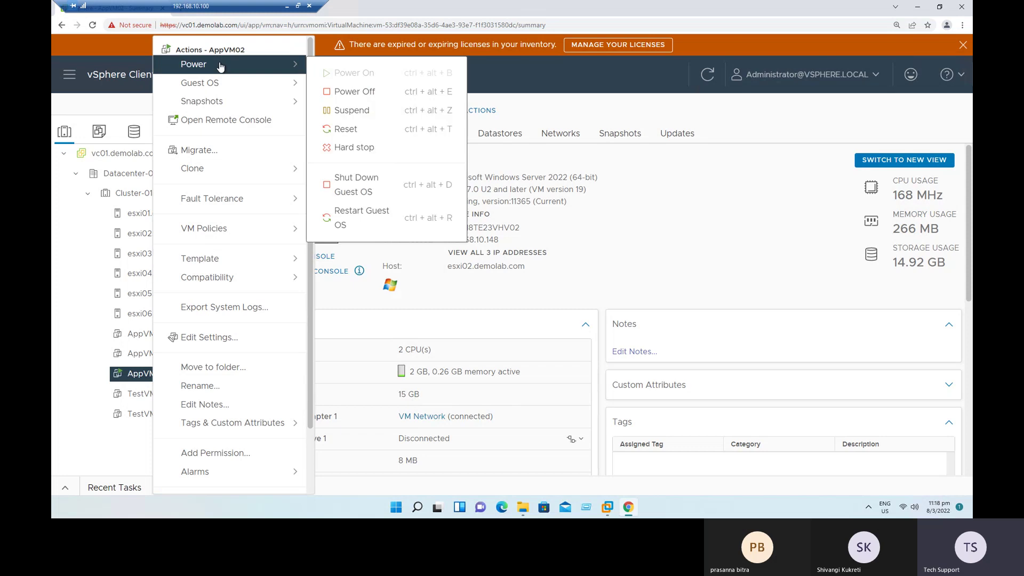
pyautogui.click(385, 184)
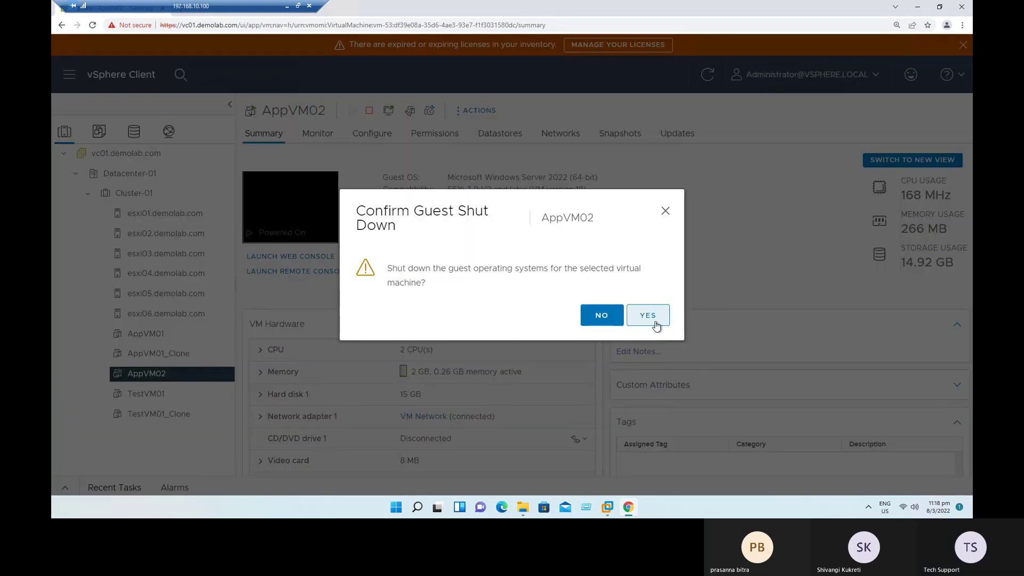
pyautogui.click(654, 317)
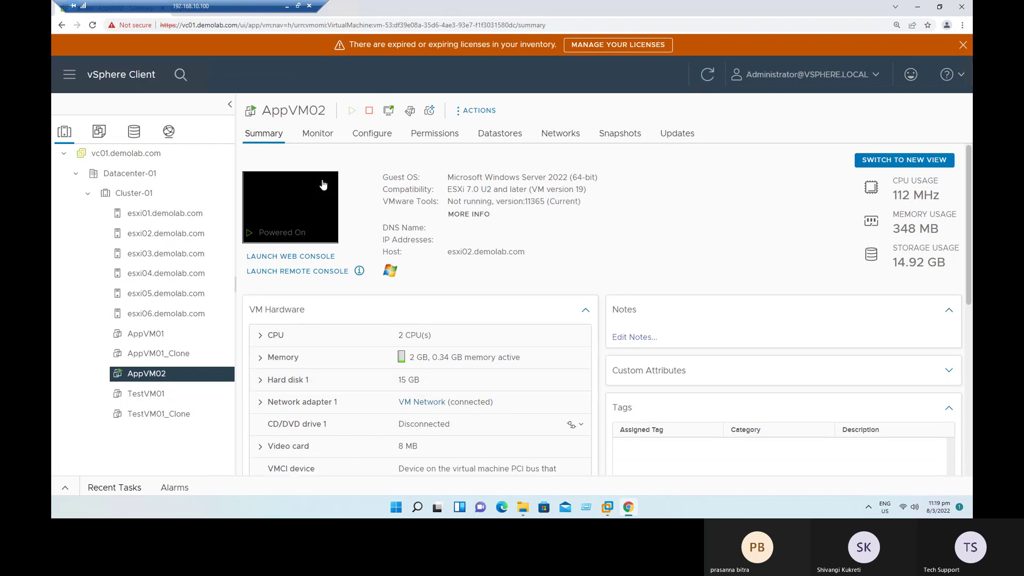
pyautogui.moveTo(245, 7); pyautogui.dragTo(526, 2)
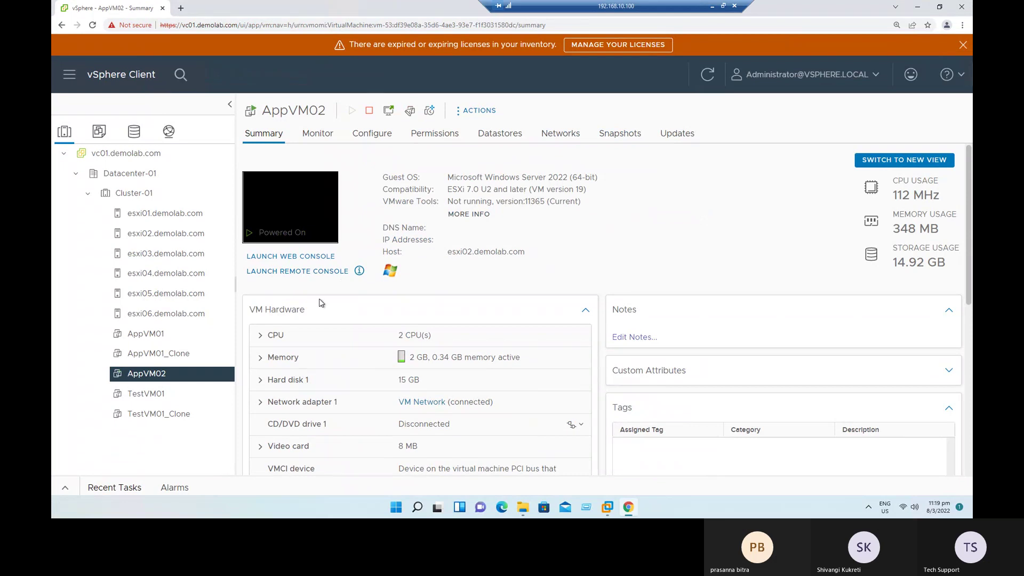
pyautogui.moveTo(267, 208); pyautogui.dragTo(320, 218)
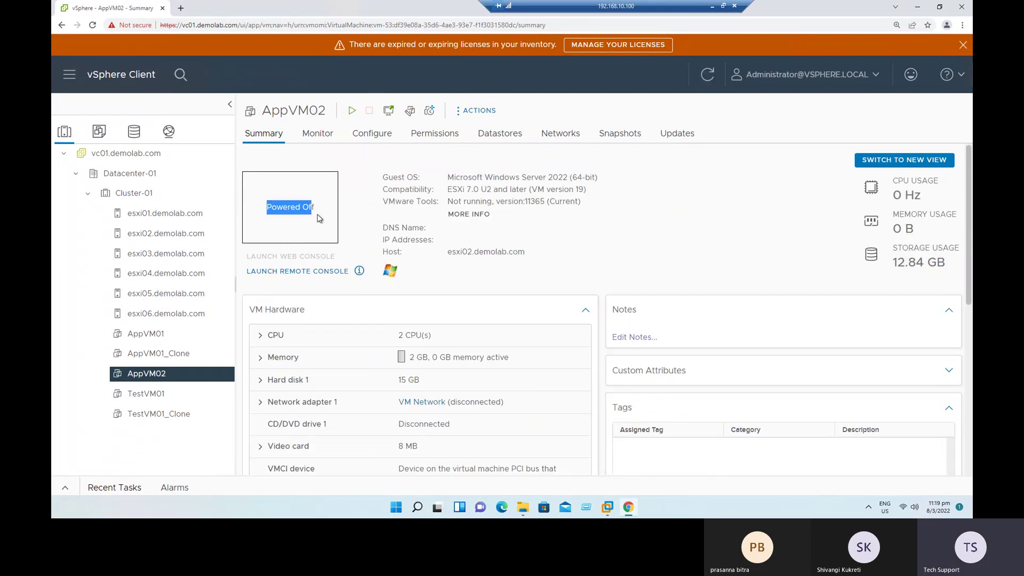
pyautogui.click(475, 278)
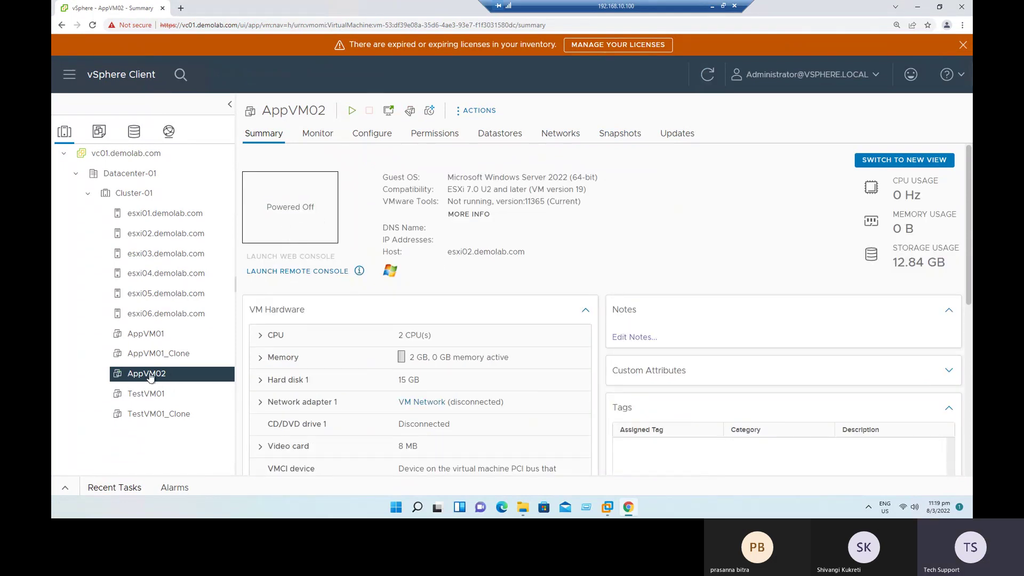
# Step: Convert the powered-off AppVM02 into a template via Template > Convert to Template
pyautogui.rightClick(174, 377)
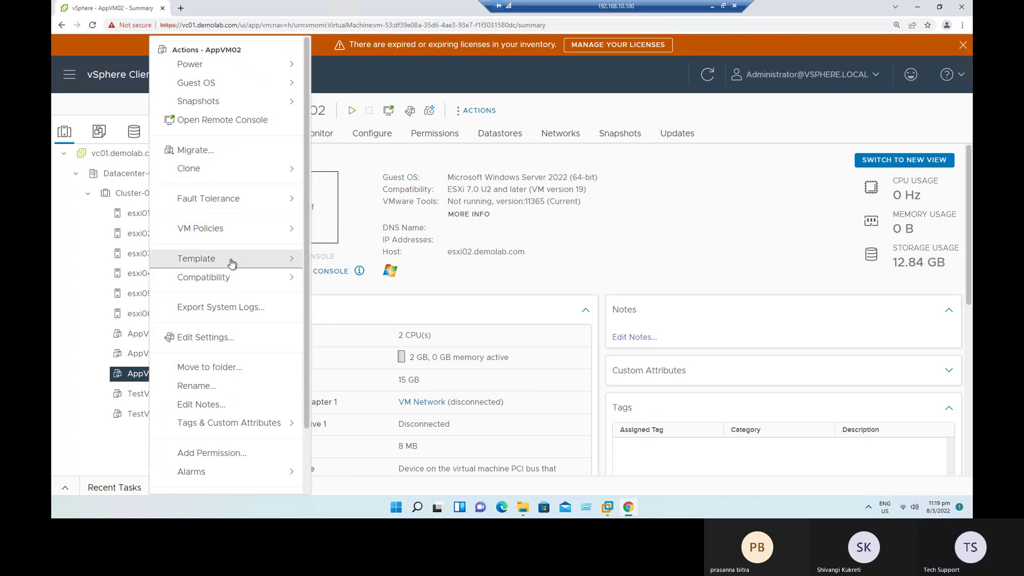
pyautogui.moveTo(270, 262)
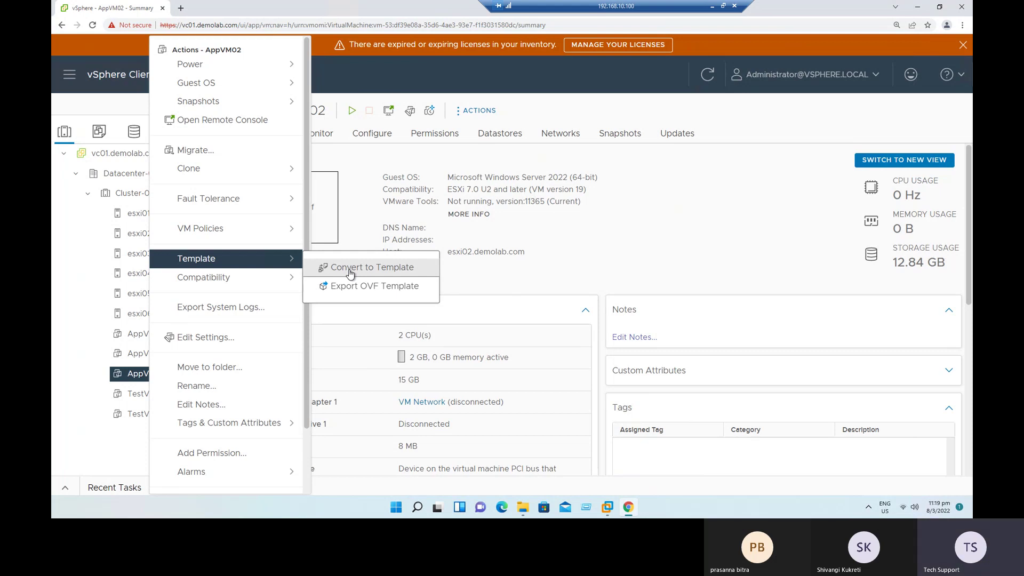
pyautogui.click(350, 274)
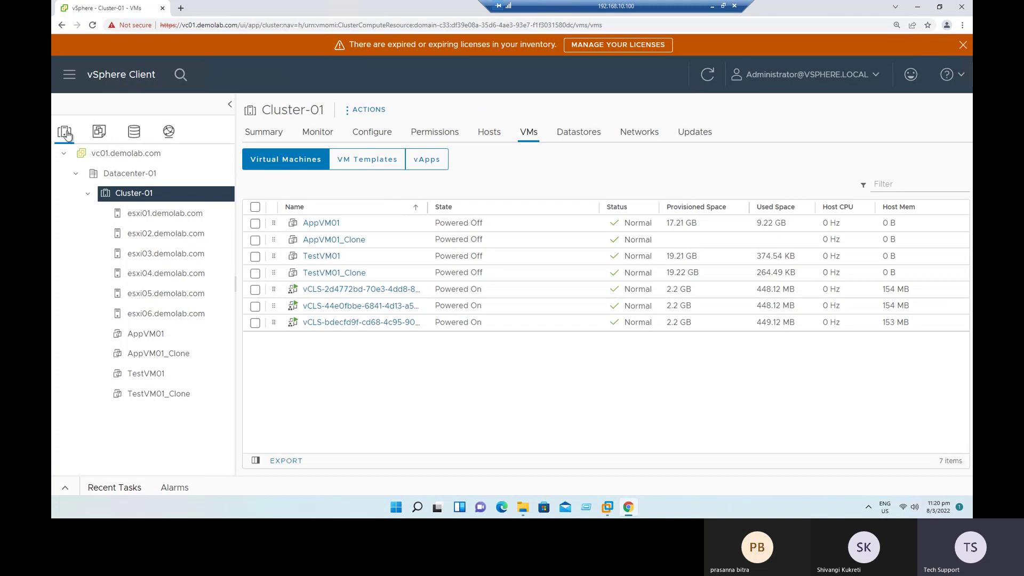
# Step: In VMs and Templates, expand vc01.demolab.com and Datacenter-01 and open the AppVM02 template
pyautogui.click(99, 135)
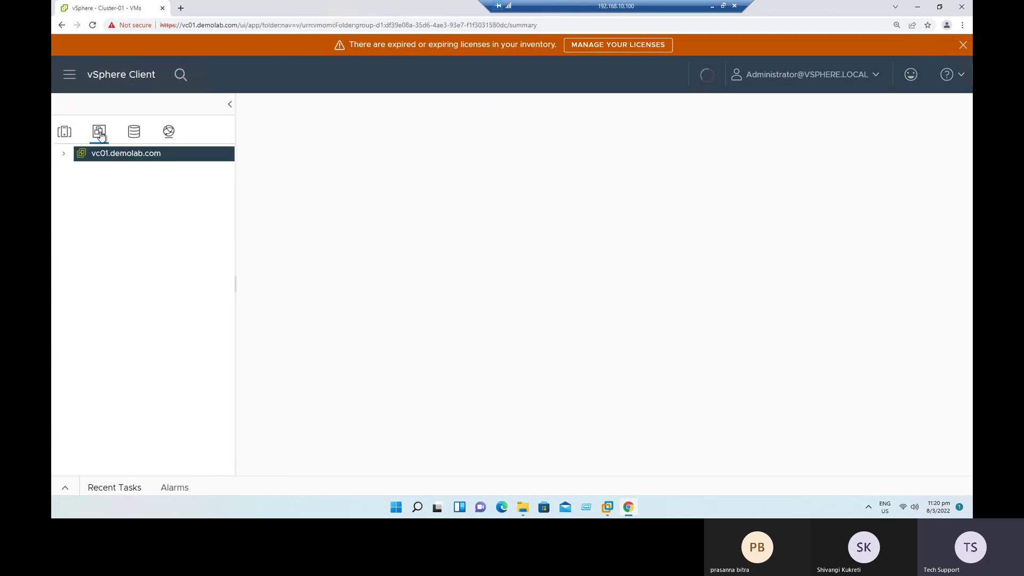
pyautogui.click(64, 154)
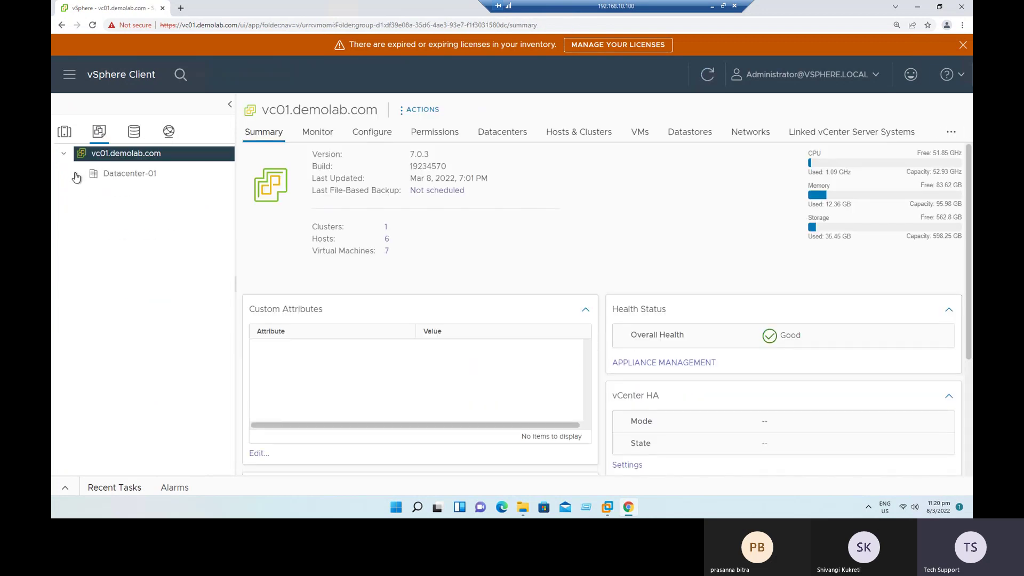
pyautogui.click(76, 174)
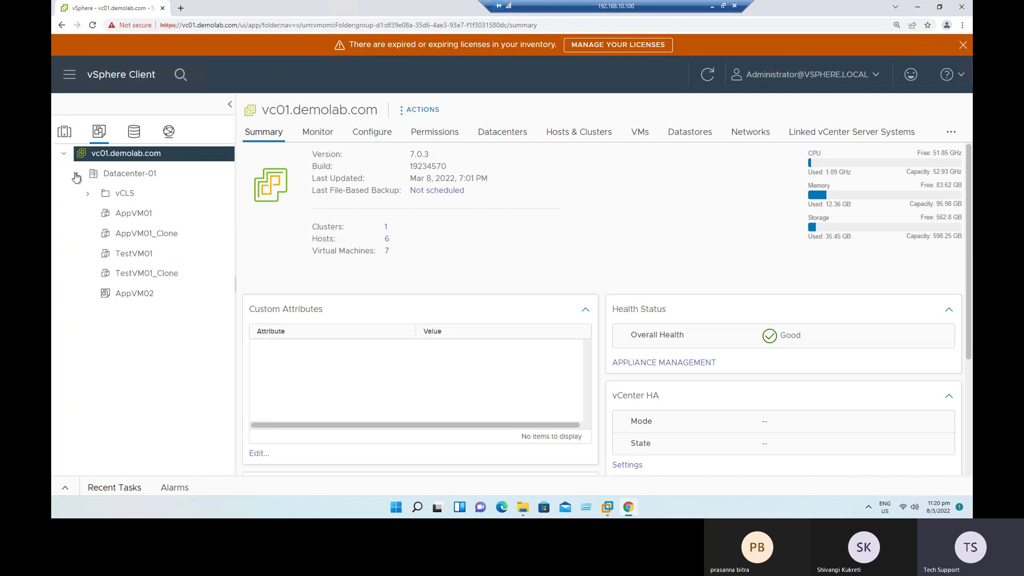
pyautogui.click(120, 294)
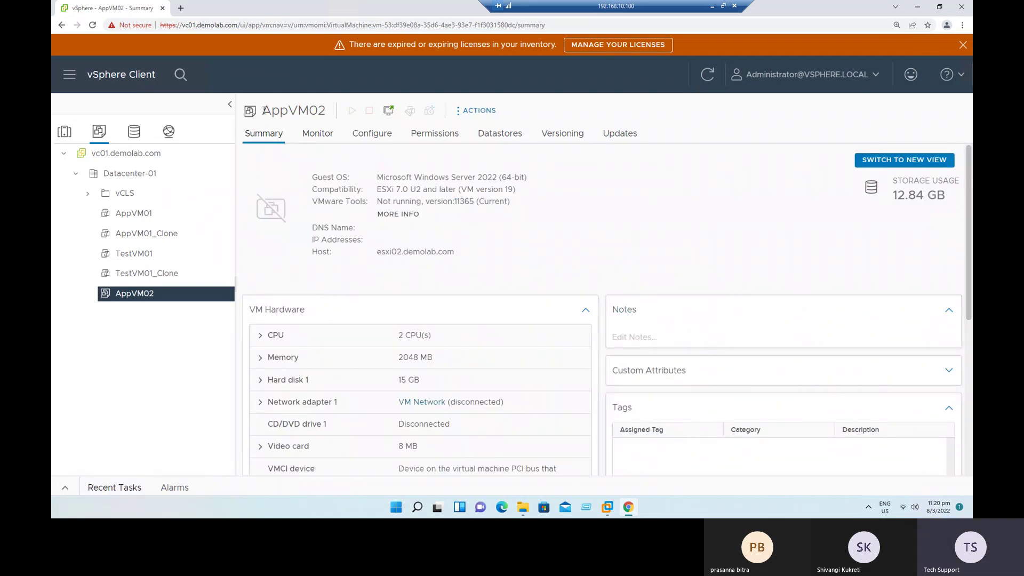
pyautogui.click(712, 6)
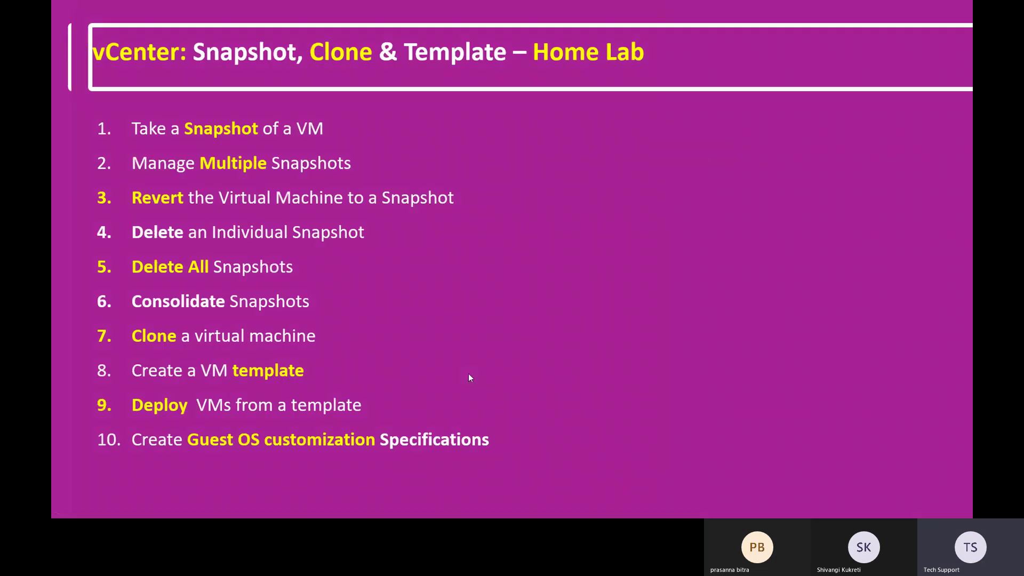
# Step: Advance the slideshow past Snapshot Consolidation to the Home Lab agenda, then return to vSphere Client
pyautogui.click(468, 374)
pyautogui.click(800, 473)
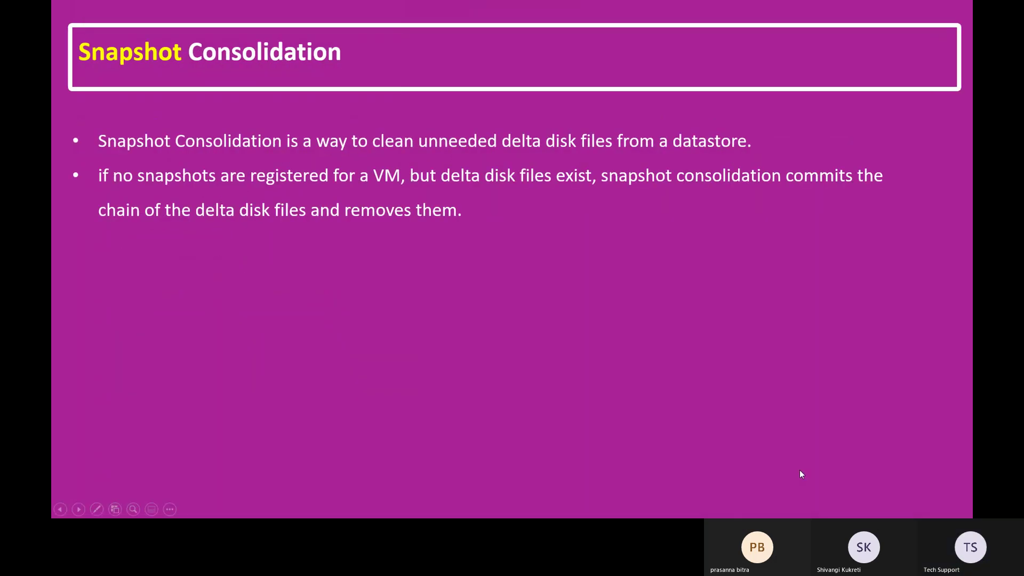
pyautogui.click(800, 472)
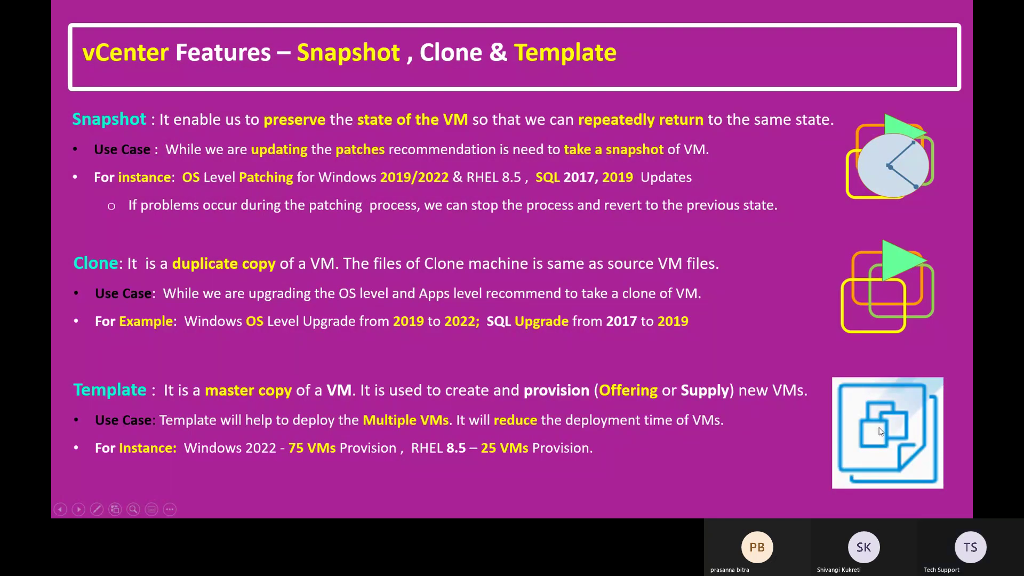
pyautogui.press('Right')
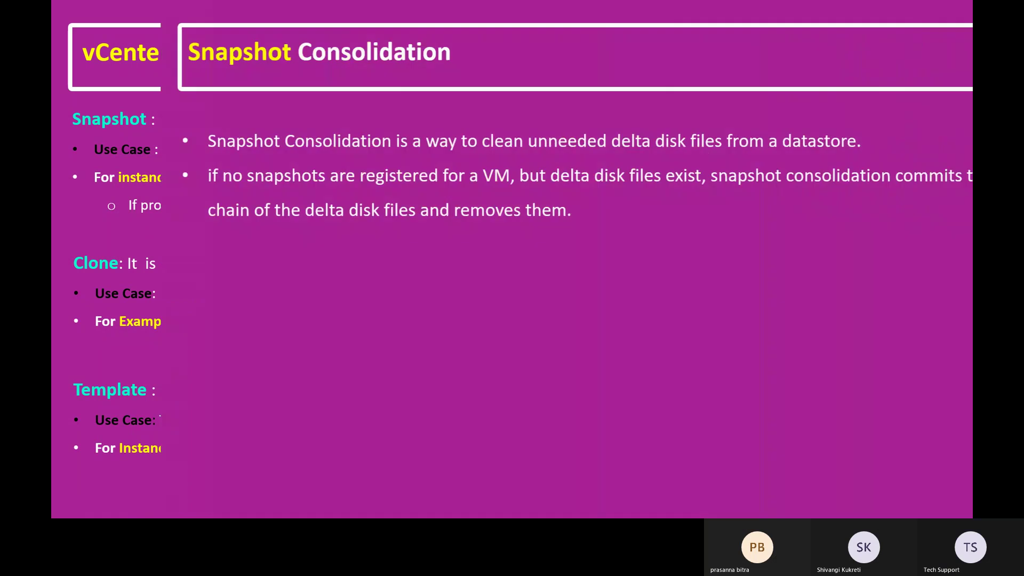
pyautogui.press('Right')
pyautogui.press('Right')
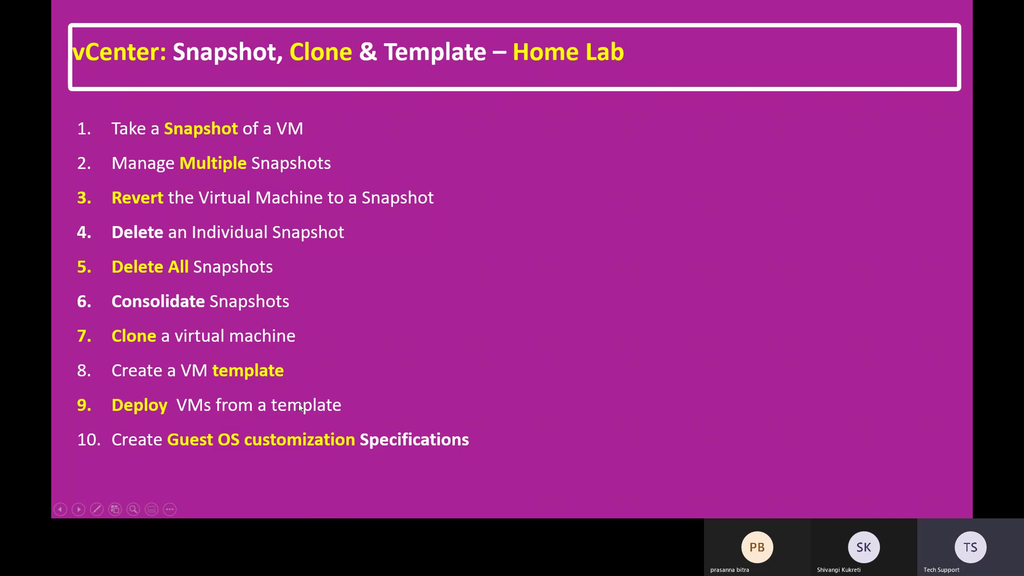
pyautogui.hotkey('alt', 'Tab')
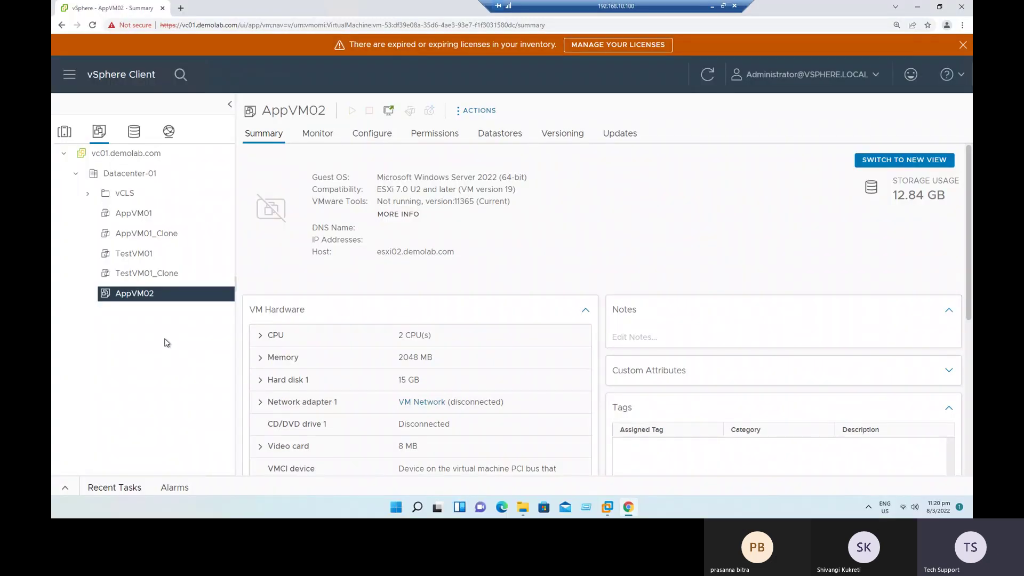
# Step: Expand AppVM02's Hard disk 1 details (15 GB, Thin Provision, iSCSI-DS-01) and open the template's actions
pyautogui.scroll(-1, 407, 413)
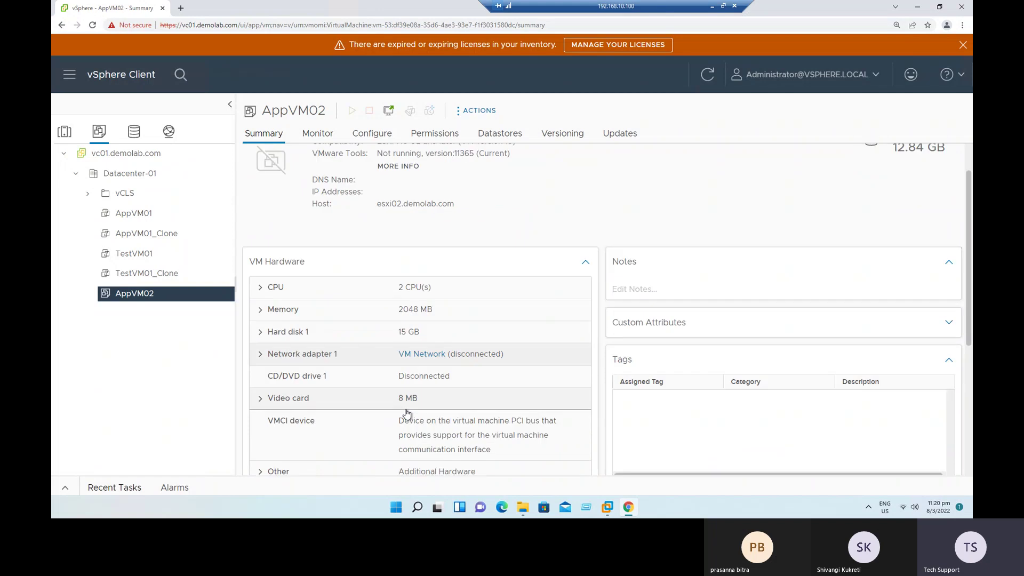
pyautogui.click(395, 334)
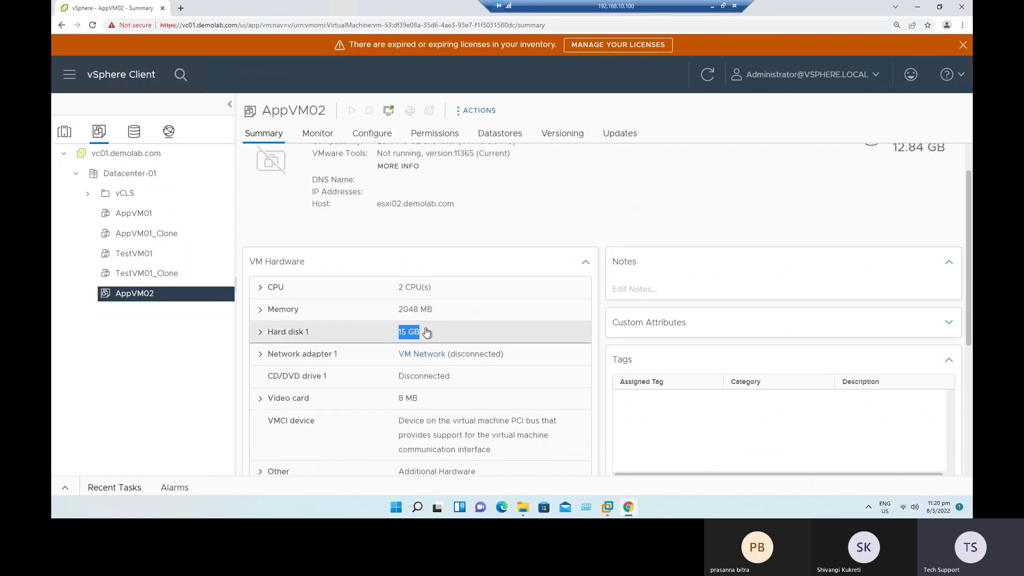
pyautogui.rightClick(135, 295)
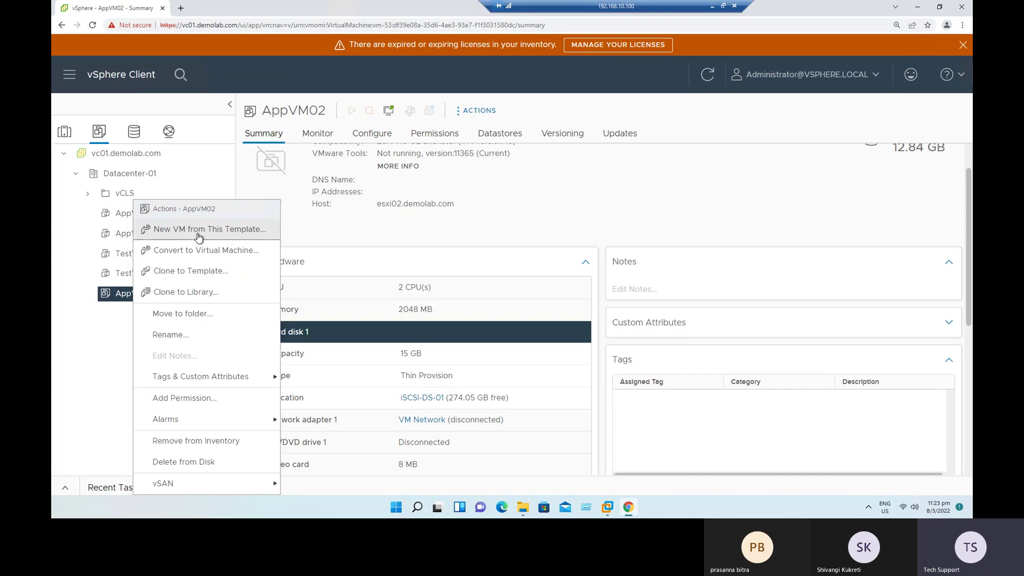
# Step: Start a new VM deployment from the AppVM02 template and name it T-VM1
pyautogui.click(198, 237)
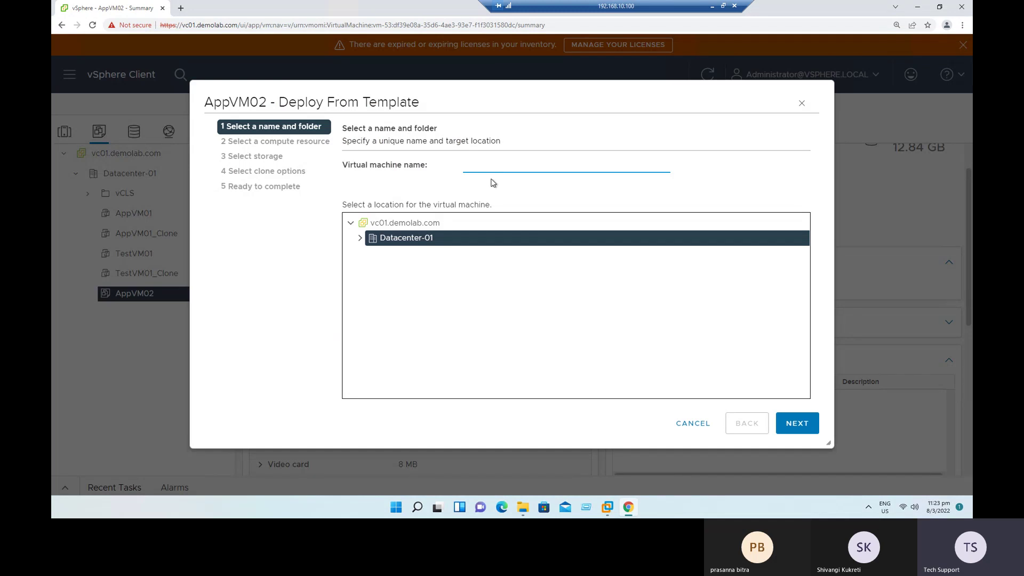
pyautogui.write('VM')
pyautogui.press('BackSpace')
pyautogui.press('BackSpace')
pyautogui.write('T')
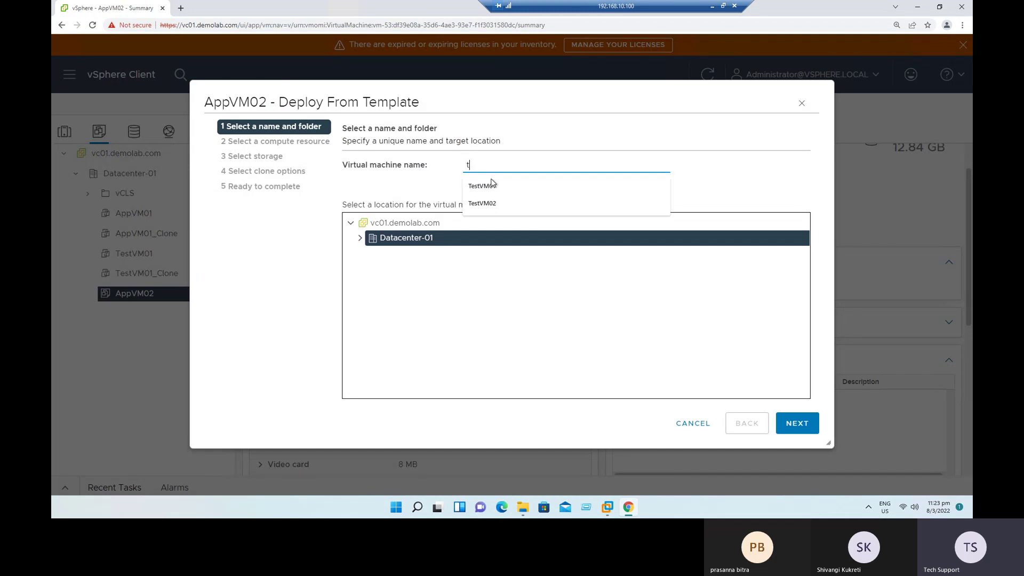
pyautogui.write('-V')
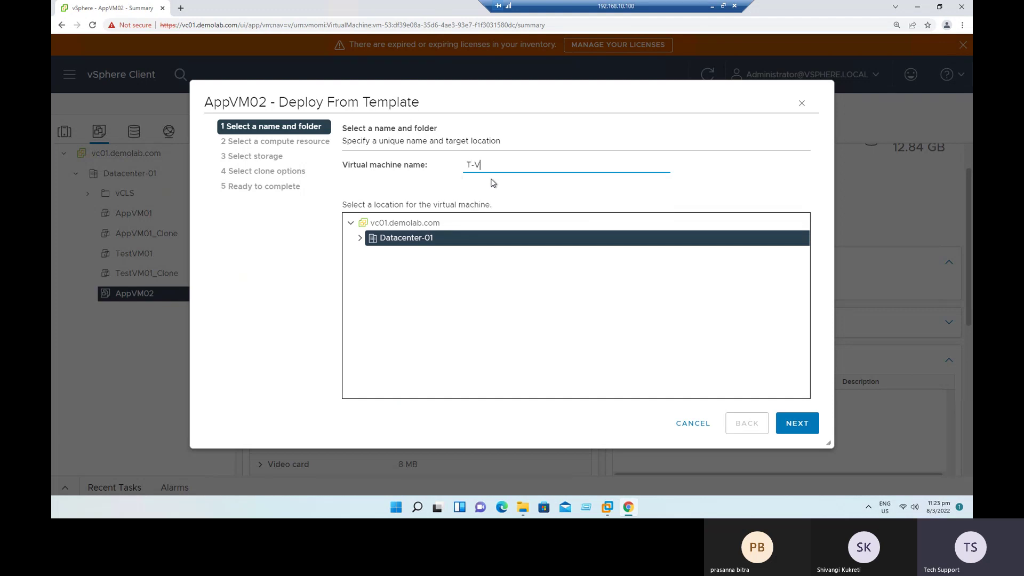
pyautogui.write('M1')
# Step: Place T-VM1 in Datacenter-01 on host esxi02.demolab.com with storage on iSCSI-DS-01
pyautogui.click(361, 238)
pyautogui.click(802, 424)
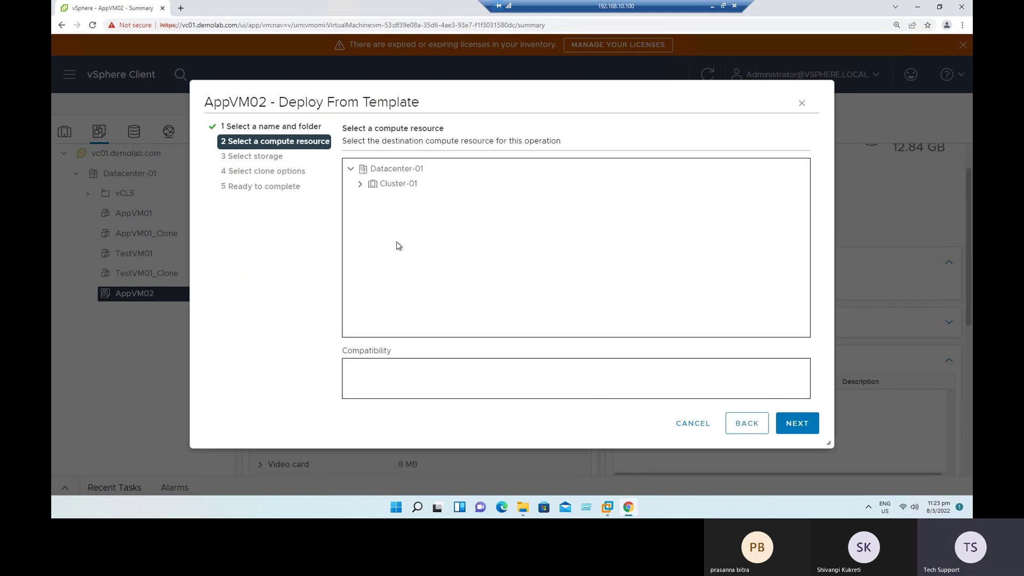
pyautogui.click(360, 185)
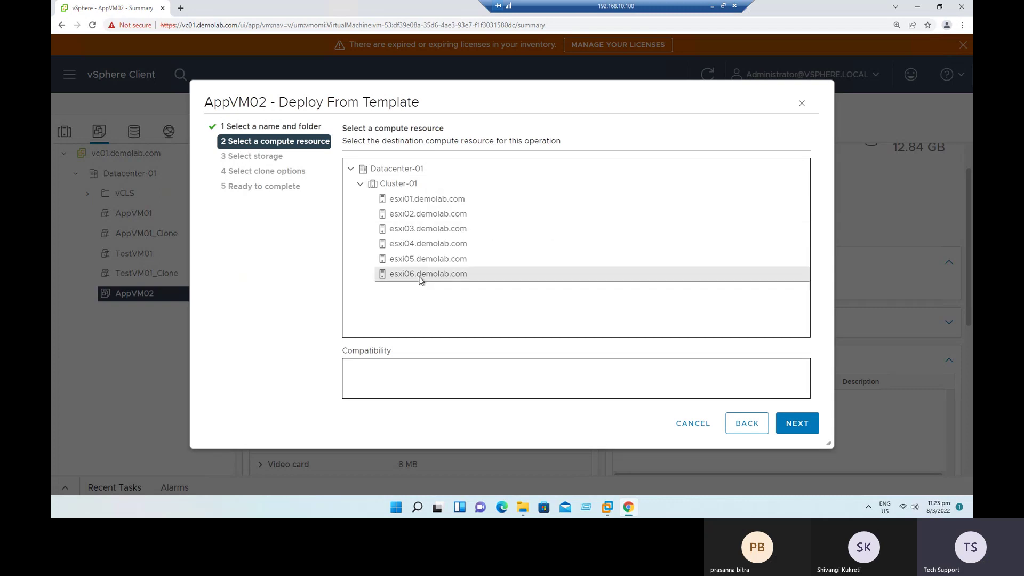
pyautogui.click(425, 213)
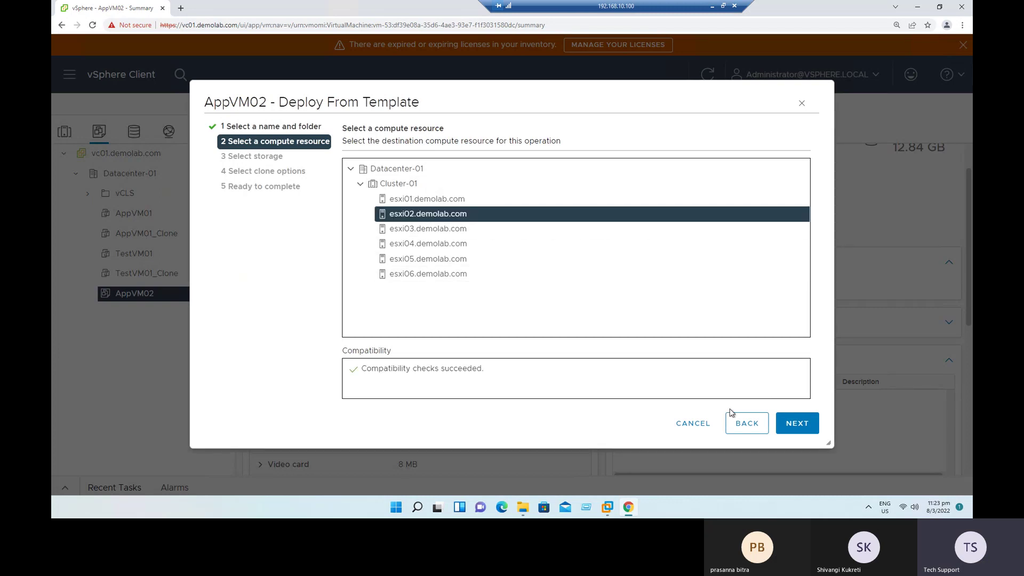
pyautogui.click(793, 423)
pyautogui.click(353, 293)
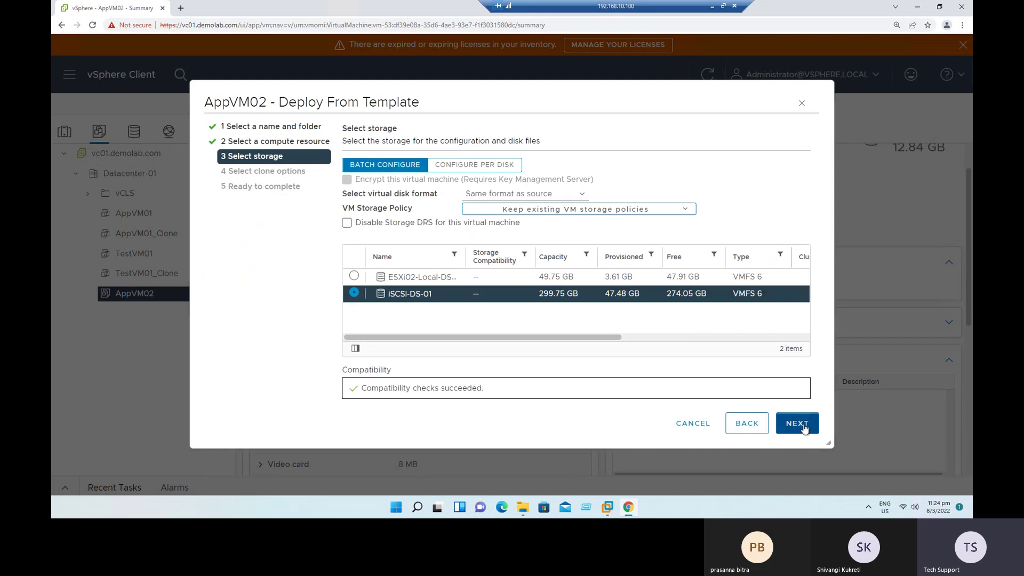
pyautogui.click(803, 425)
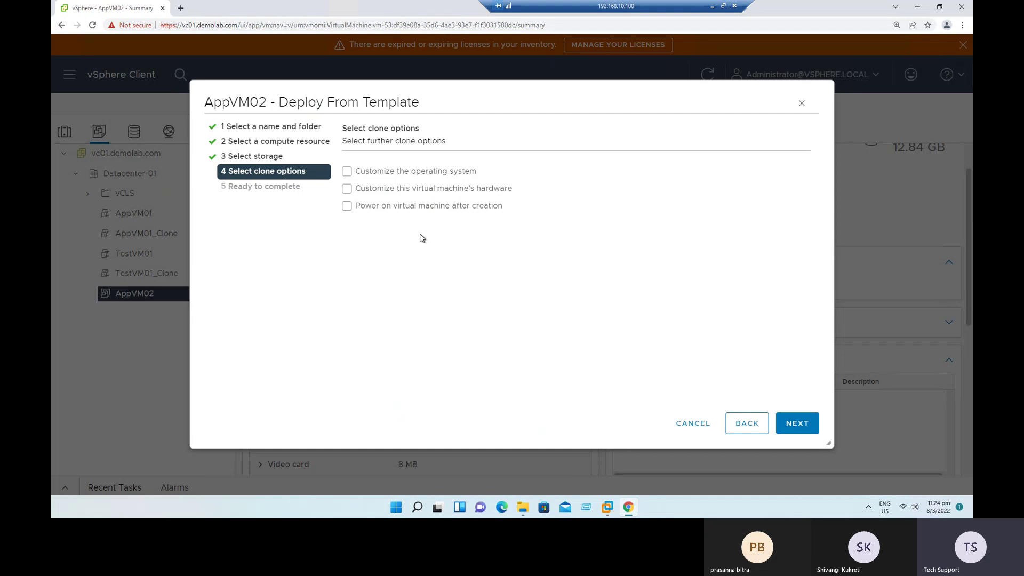
# Step: Enable both the guest OS and hardware customization clone options and review the guest OS step
pyautogui.click(418, 178)
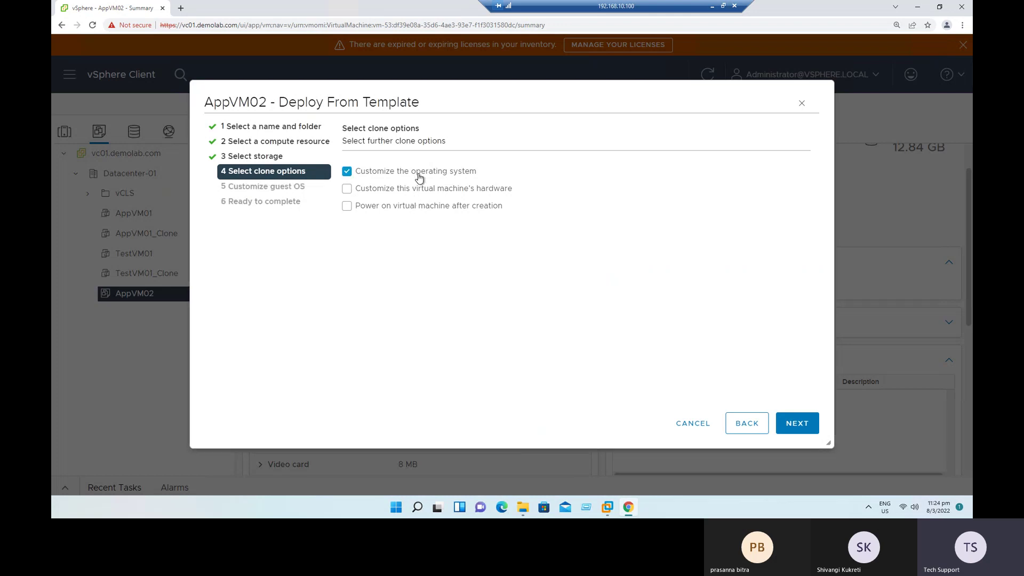
pyautogui.click(407, 194)
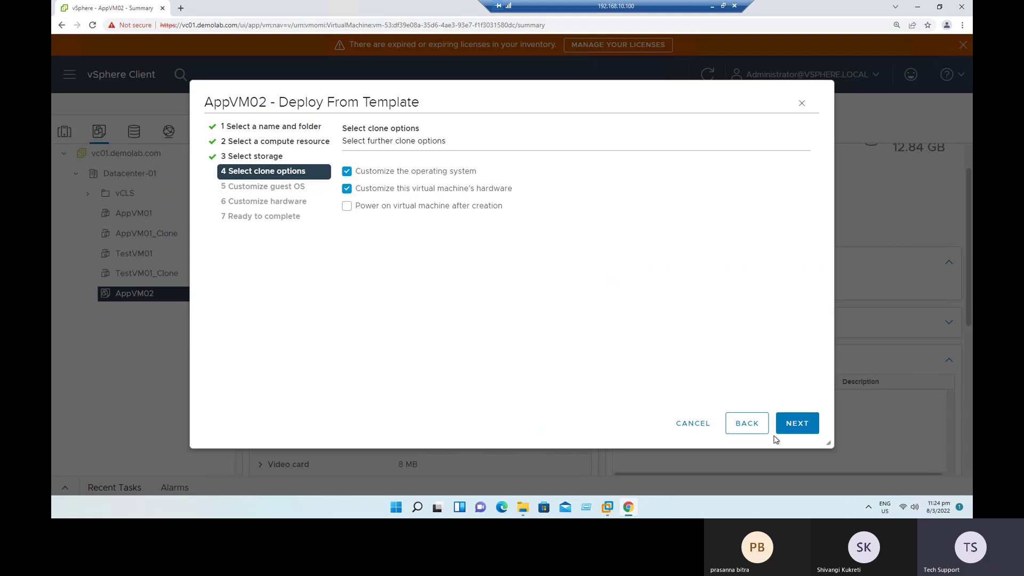
pyautogui.click(797, 424)
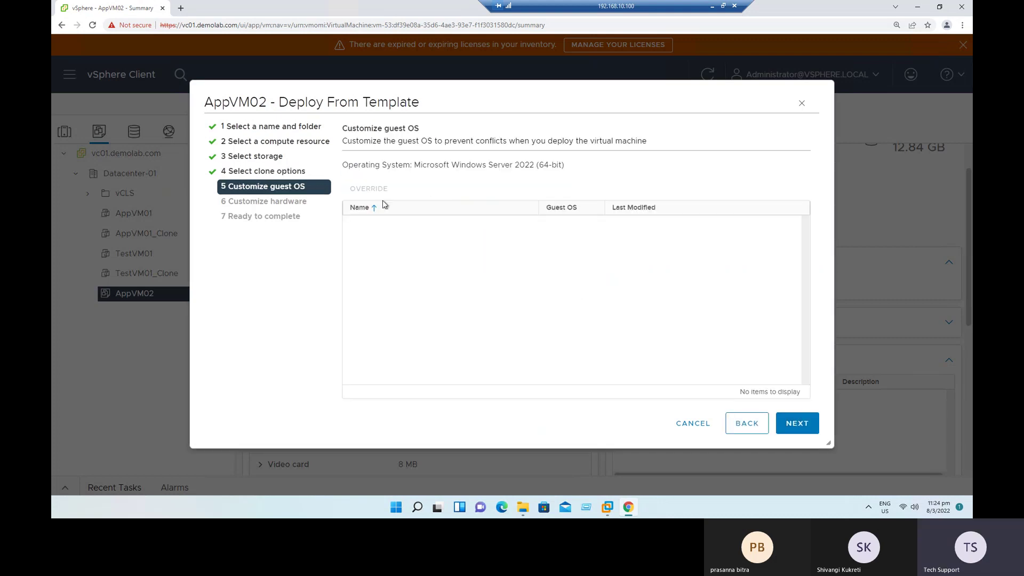
pyautogui.moveTo(364, 129); pyautogui.dragTo(601, 188)
pyautogui.click(457, 199)
pyautogui.moveTo(397, 164); pyautogui.dragTo(599, 169)
pyautogui.click(597, 270)
# Step: Pass the hardware customization and review steps and finish deploying T-VM1
pyautogui.click(795, 422)
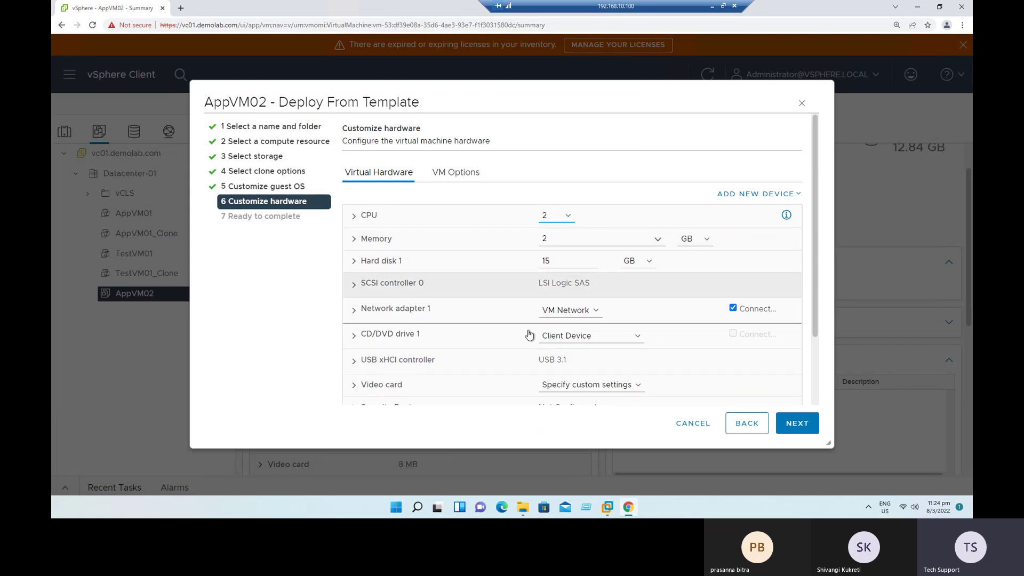
pyautogui.scroll(-2, 530, 332)
pyautogui.scroll(-1, 529, 332)
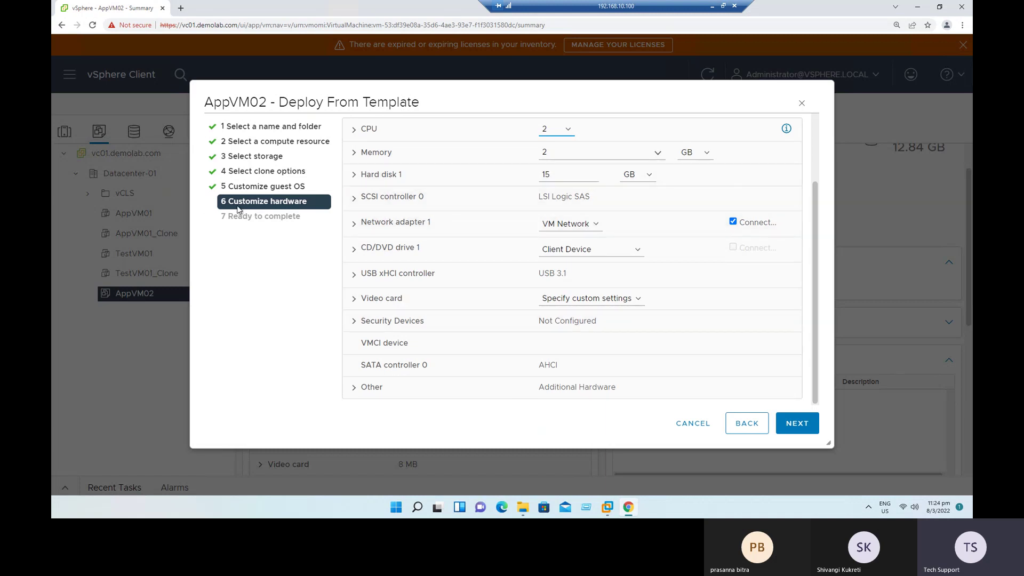
pyautogui.moveTo(238, 208); pyautogui.dragTo(321, 210)
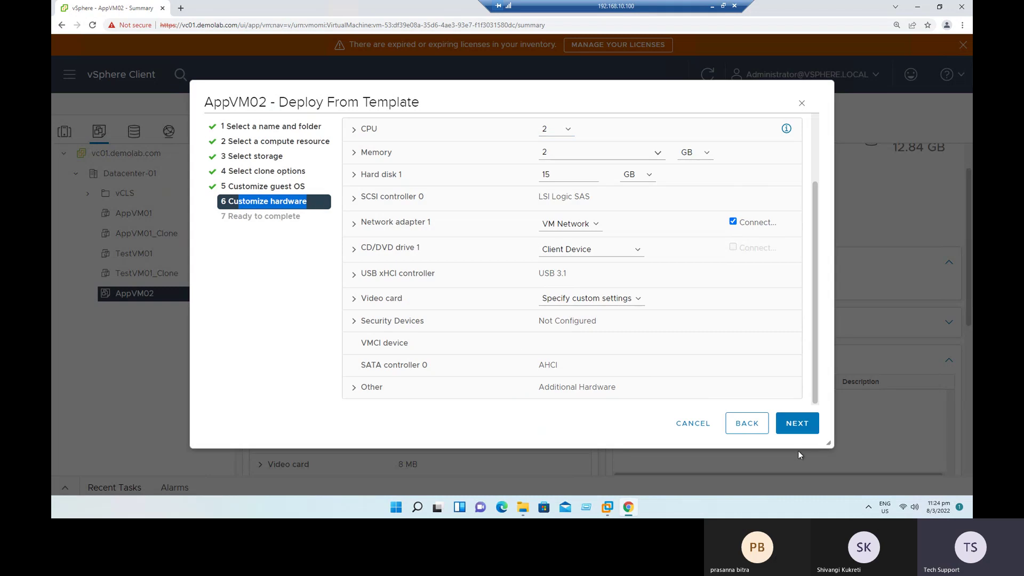
pyautogui.click(799, 427)
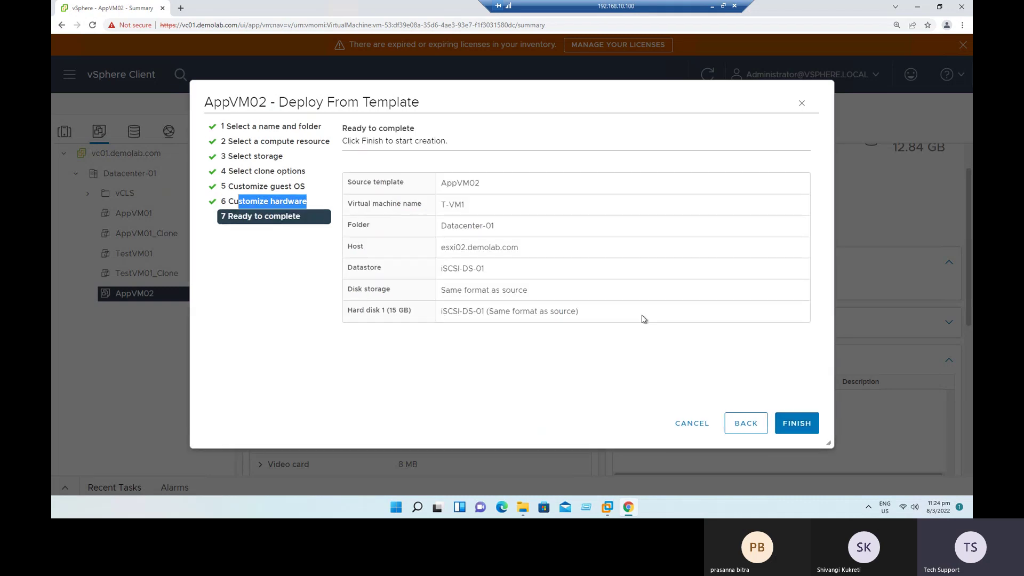
pyautogui.click(804, 427)
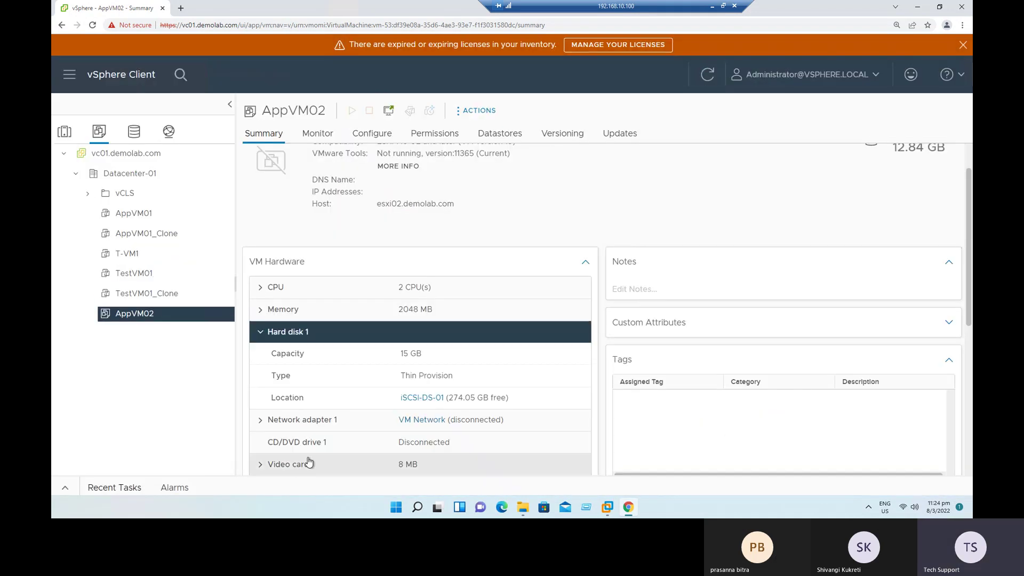
# Step: Show AppVM02's Monitor > Tasks list with the T-VM1 clone task at 39%
pyautogui.click(317, 133)
pyautogui.click(270, 231)
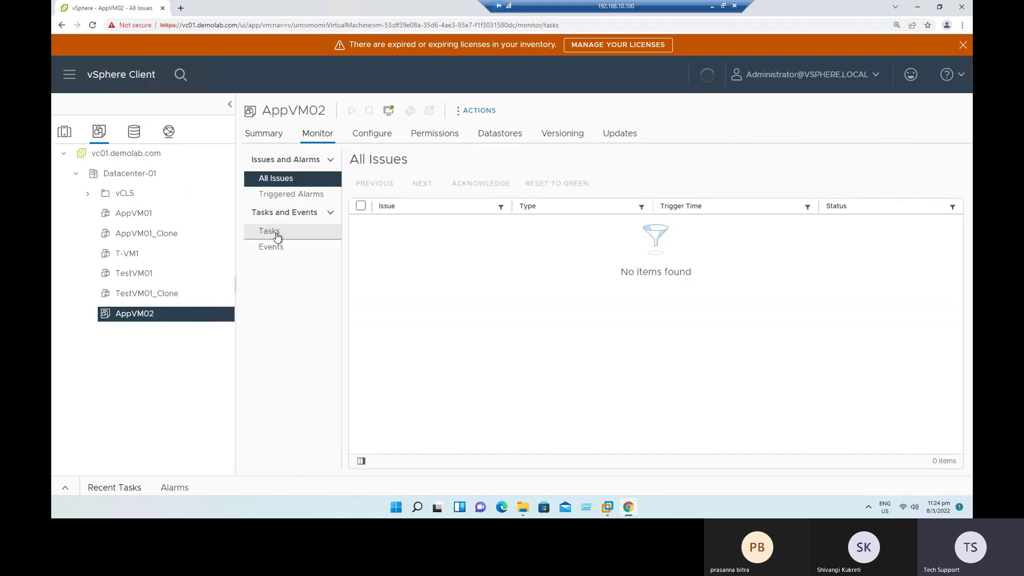
pyautogui.moveTo(409, 230); pyautogui.dragTo(483, 230)
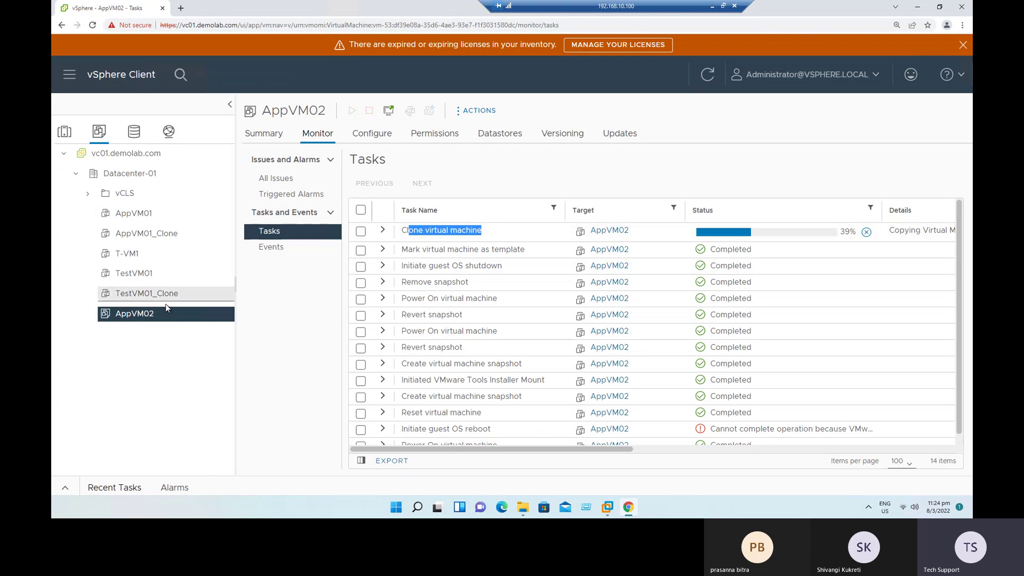
# Step: Start another deployment from the AppVM02 template and name the new VM T-VM2
pyautogui.rightClick(137, 313)
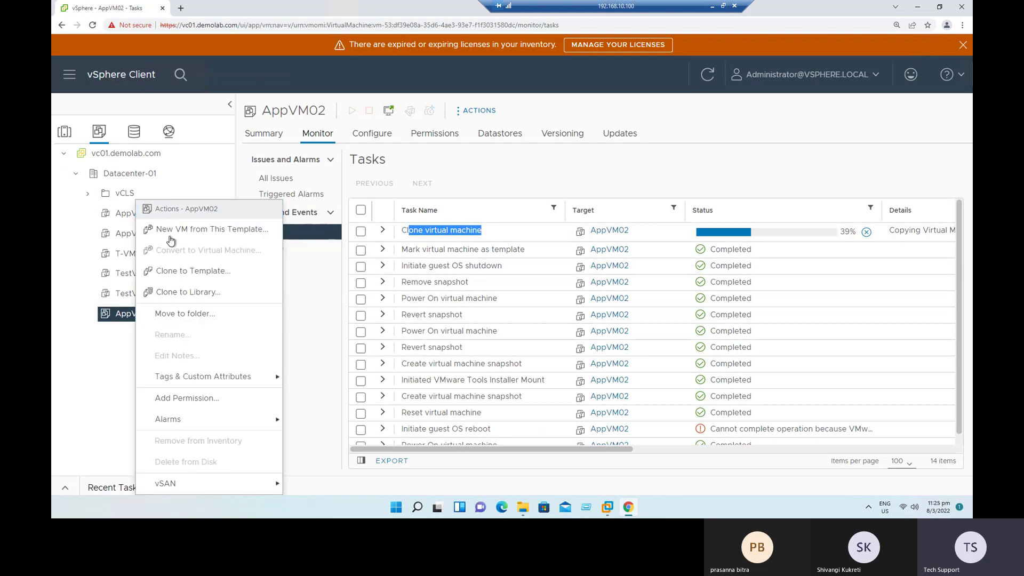
pyautogui.click(212, 229)
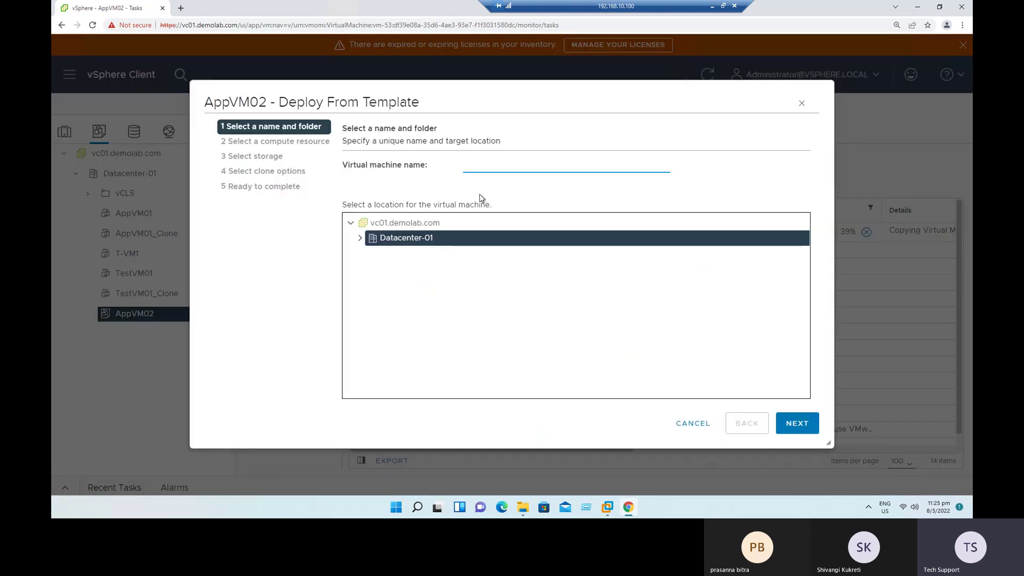
pyautogui.write('T-')
pyautogui.press('Down')
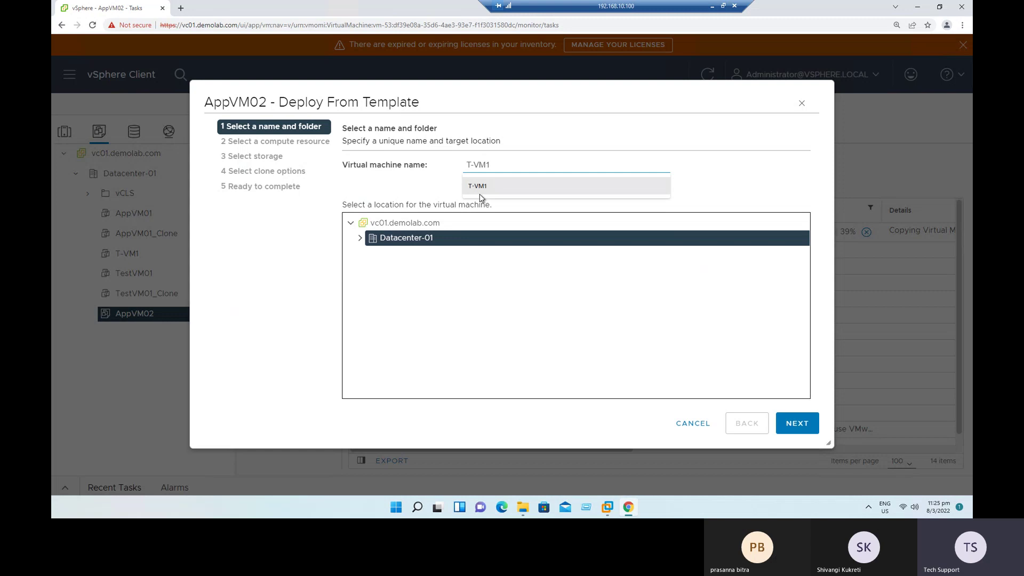
pyautogui.press('Down')
pyautogui.press('Return')
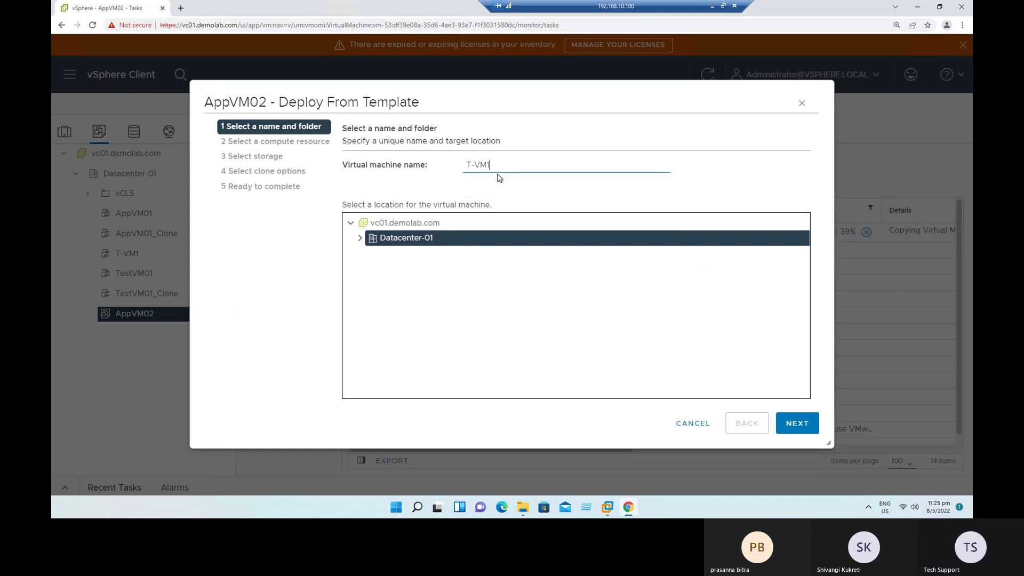
pyautogui.press('BackSpace')
pyautogui.write('2')
# Step: Deploy T-VM2 to host esxi03 on datastore iSCSI-DS-01 with default clone options
pyautogui.click(793, 426)
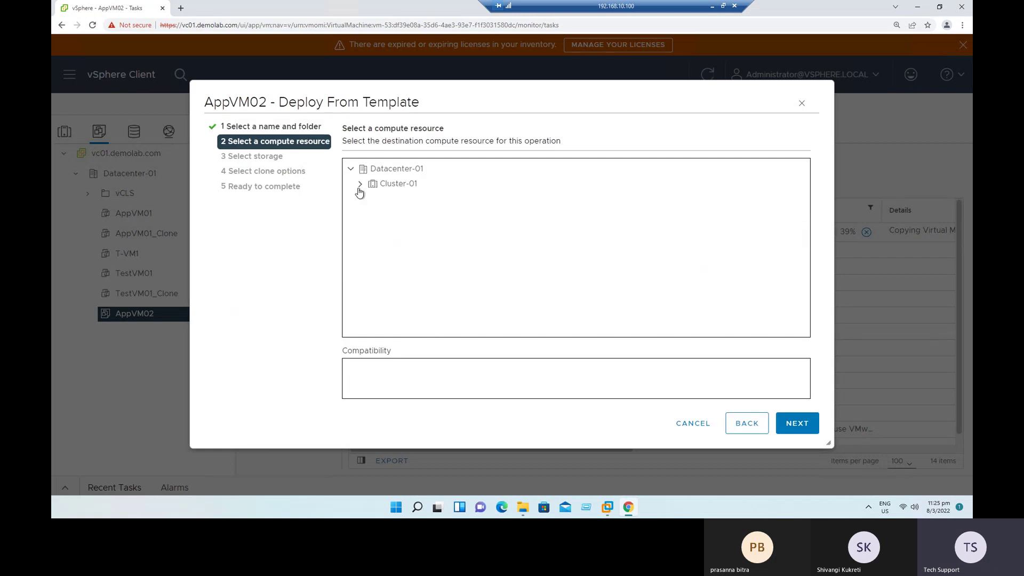
pyautogui.click(362, 187)
pyautogui.click(431, 229)
pyautogui.click(791, 426)
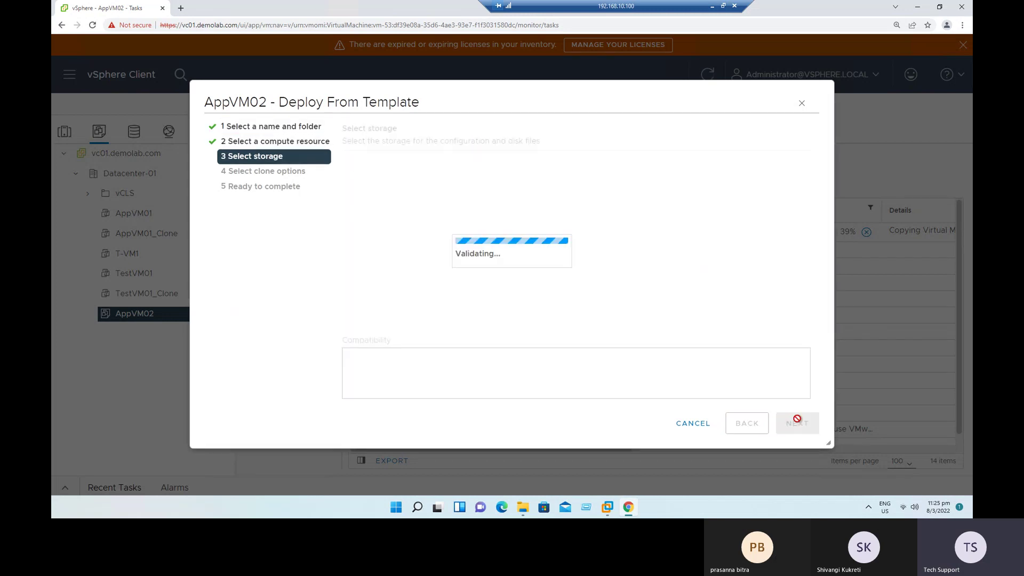
pyautogui.click(354, 293)
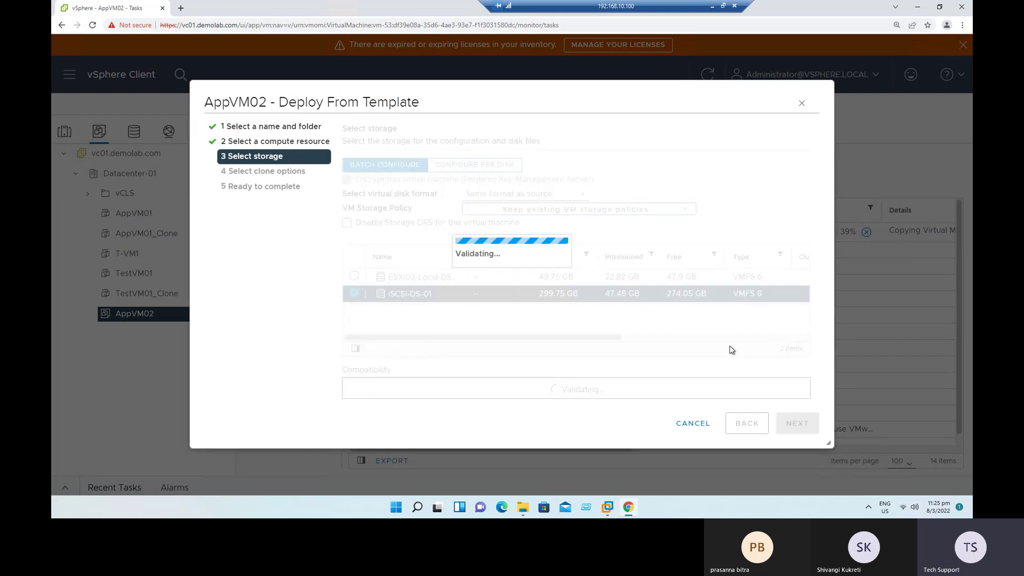
pyautogui.click(795, 424)
pyautogui.click(795, 424)
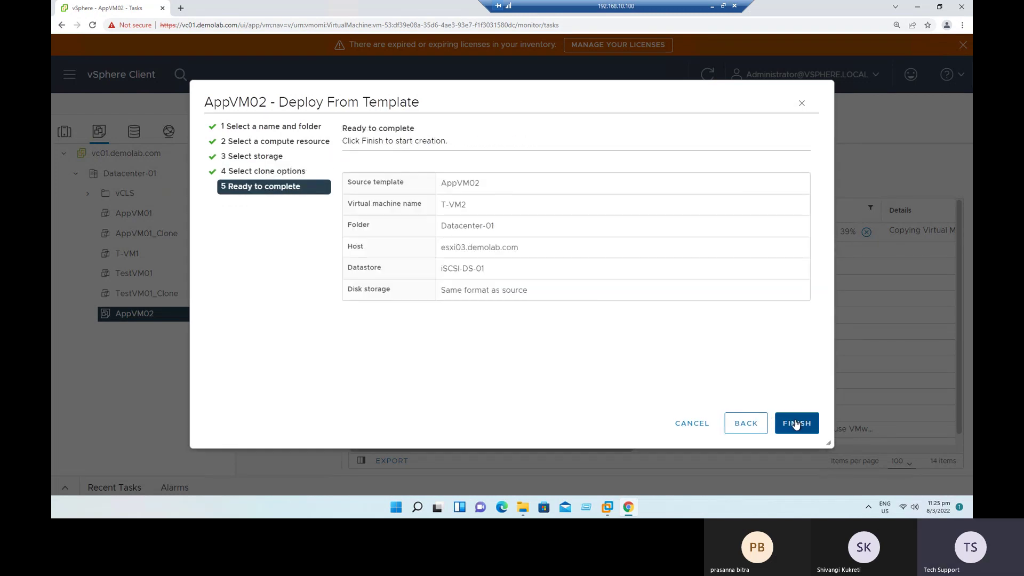
pyautogui.click(796, 424)
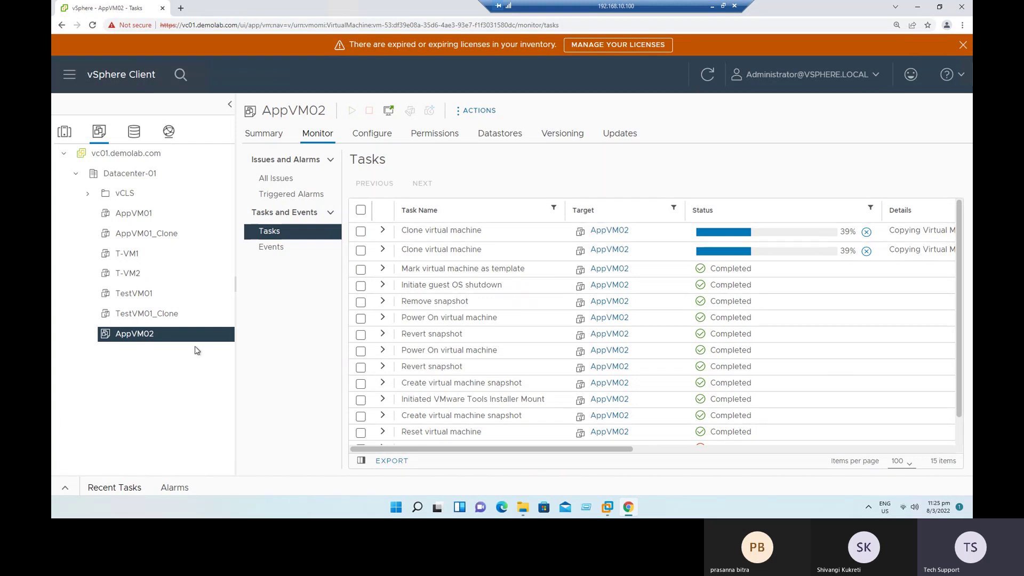
# Step: Start a new deployment from the AppVM02 template named T-VM3
pyautogui.rightClick(134, 340)
pyautogui.click(189, 228)
pyautogui.write('T-VM3')
# Step: Deploy T-VM3 to host esxi04 on datastore iSCSI-DS-01 and finish the wizard
pyautogui.click(795, 424)
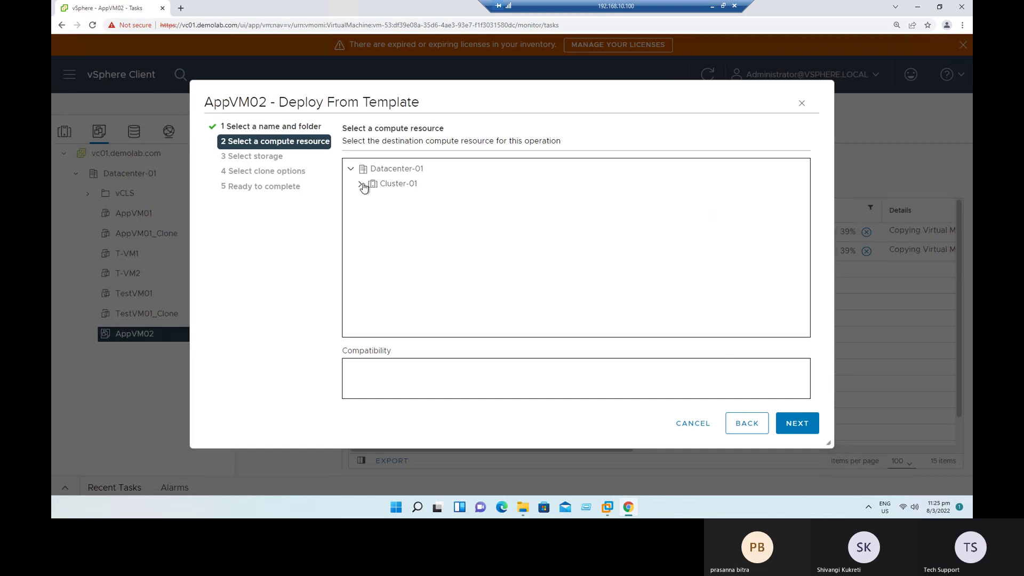
pyautogui.click(361, 184)
pyautogui.click(425, 248)
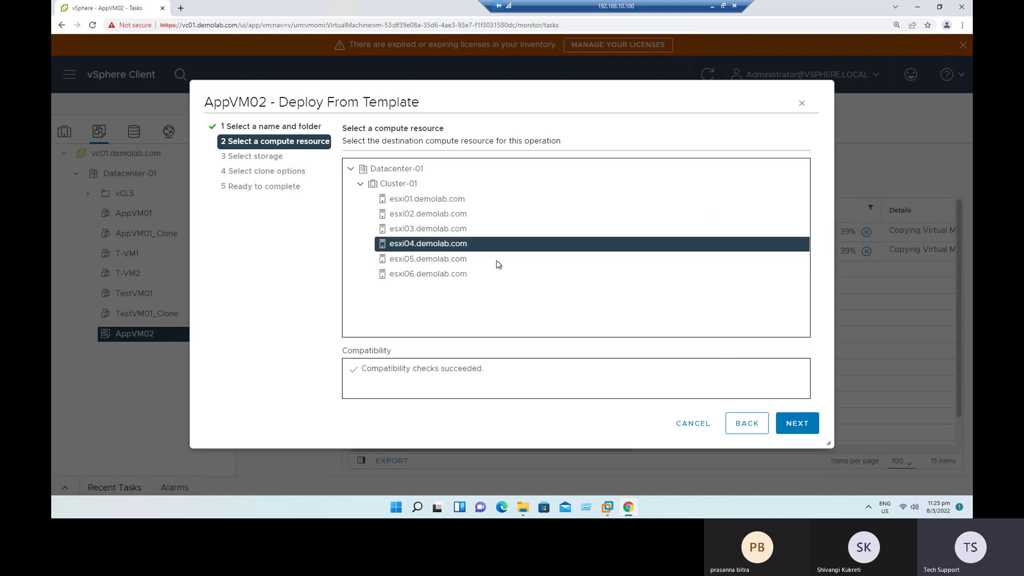
pyautogui.click(804, 424)
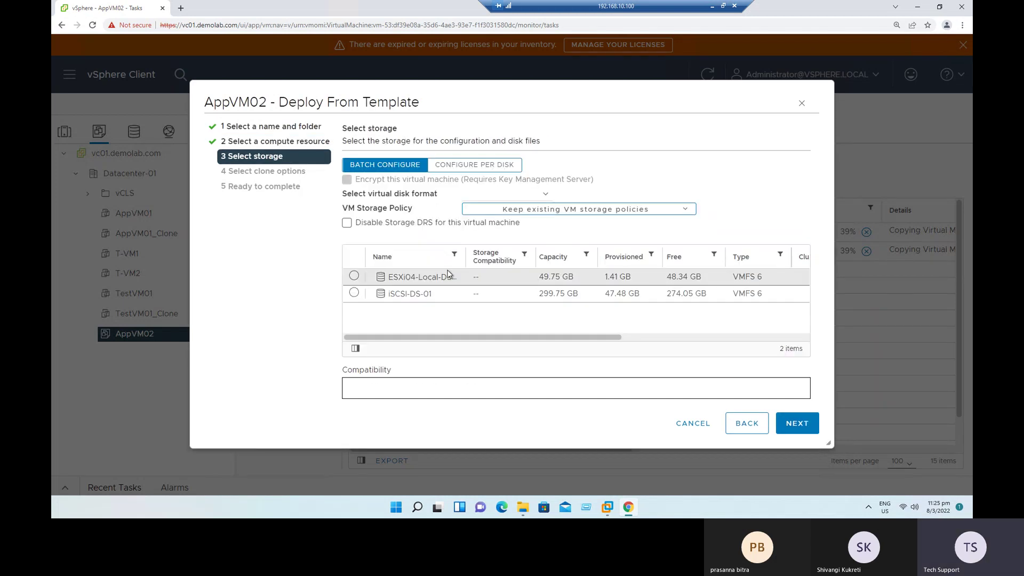
pyautogui.click(414, 294)
pyautogui.click(788, 430)
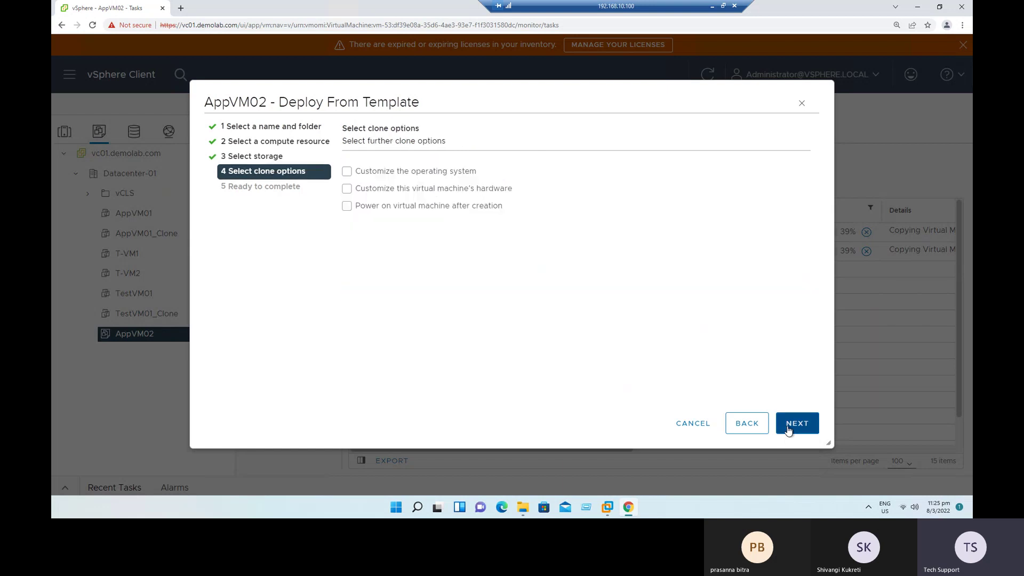
pyautogui.click(788, 430)
pyautogui.click(788, 426)
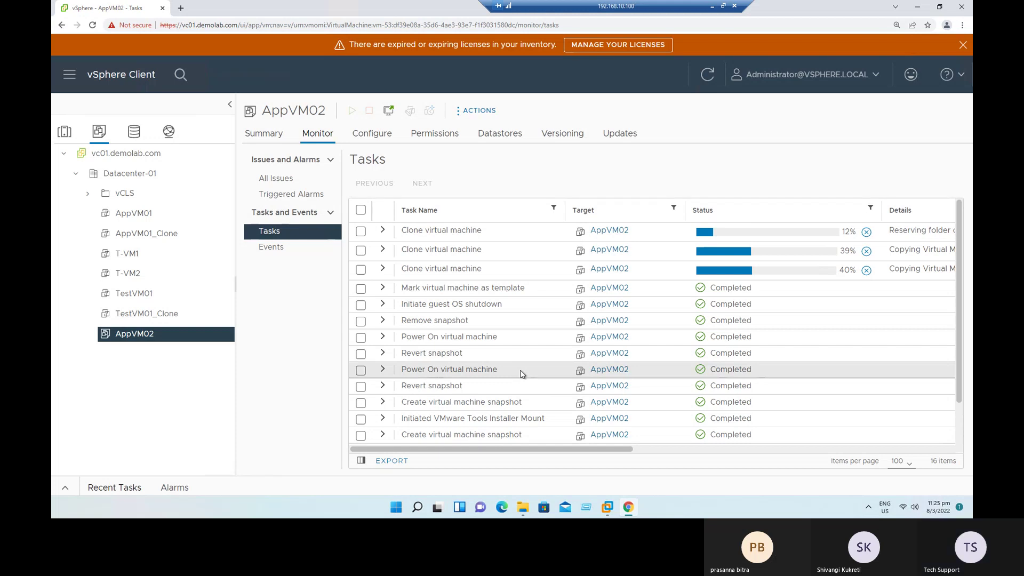
# Step: Check TestVM01's clone task, then view AppVM01's tasks in Hosts and Clusters and reload the page
pyautogui.click(143, 294)
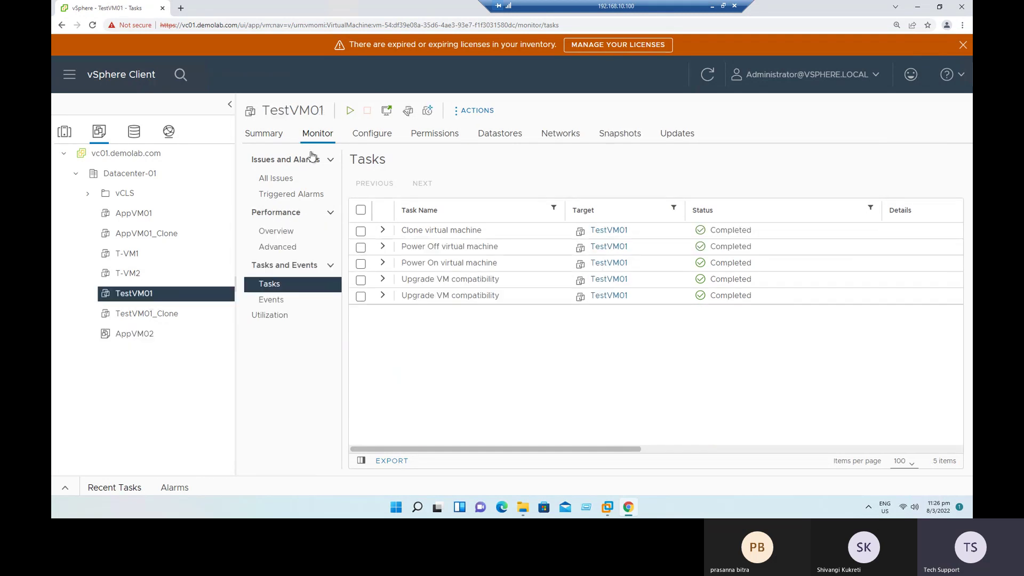
pyautogui.moveTo(403, 229); pyautogui.dragTo(504, 234)
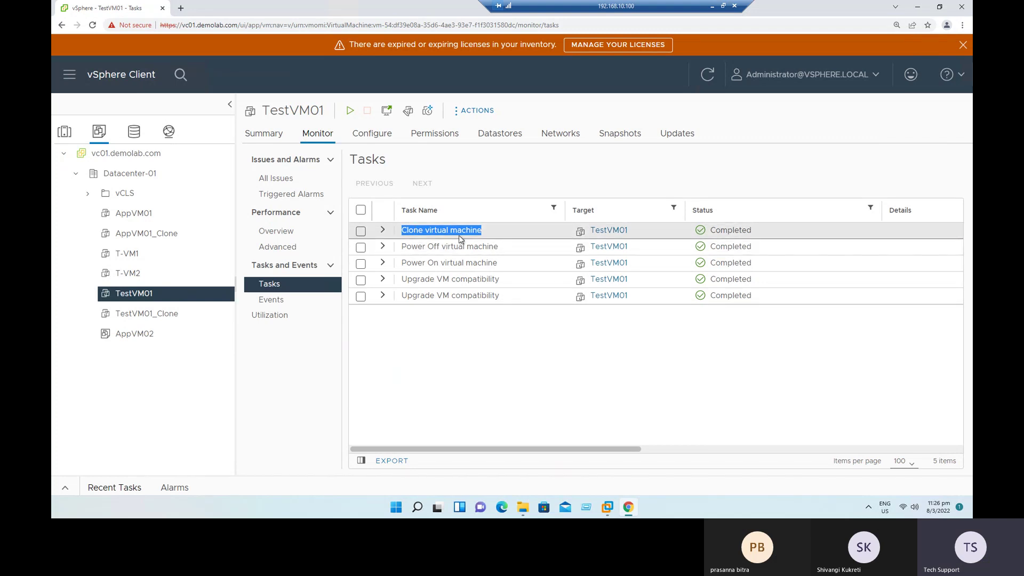
pyautogui.click(474, 390)
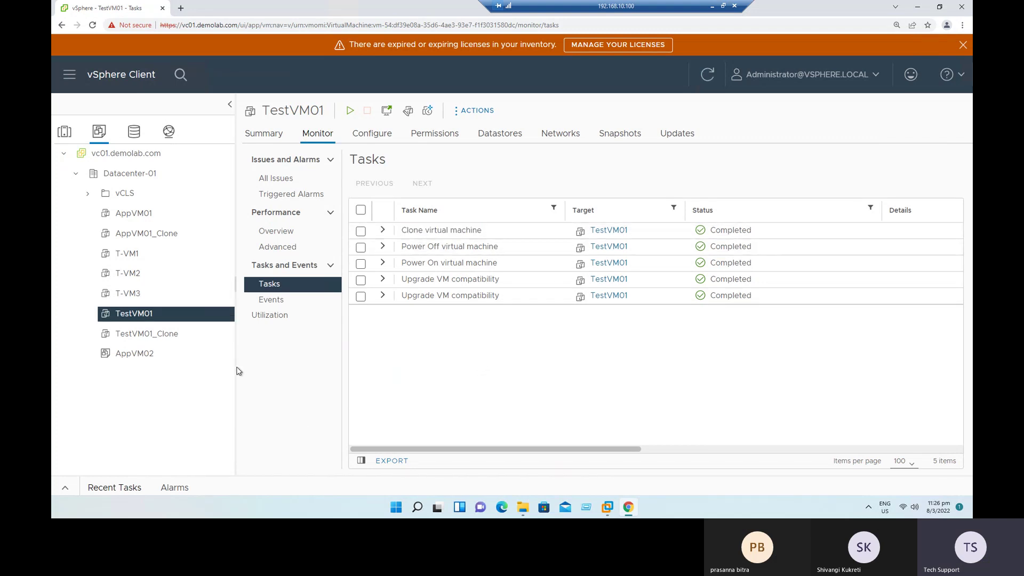
pyautogui.click(64, 133)
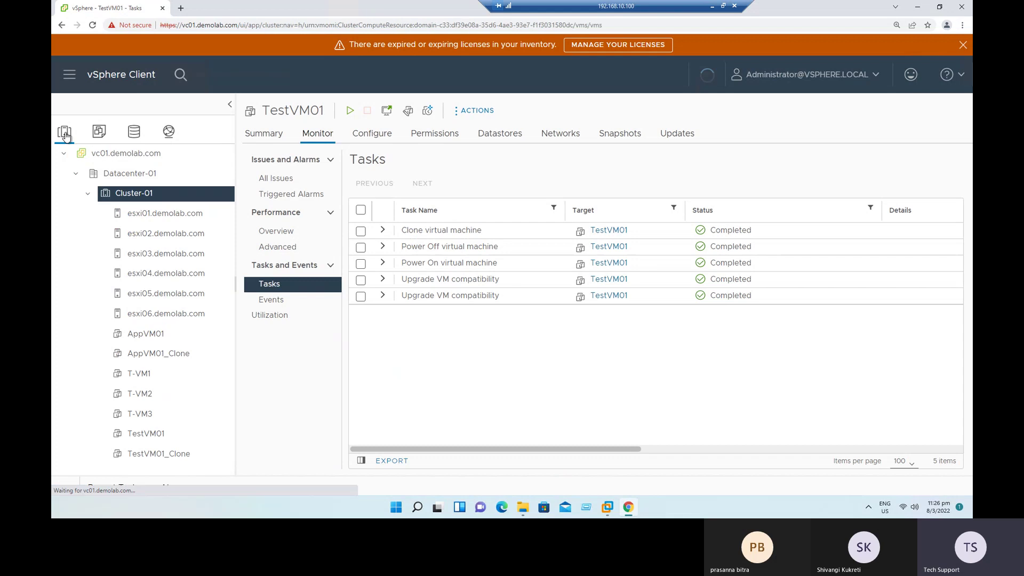
pyautogui.click(154, 335)
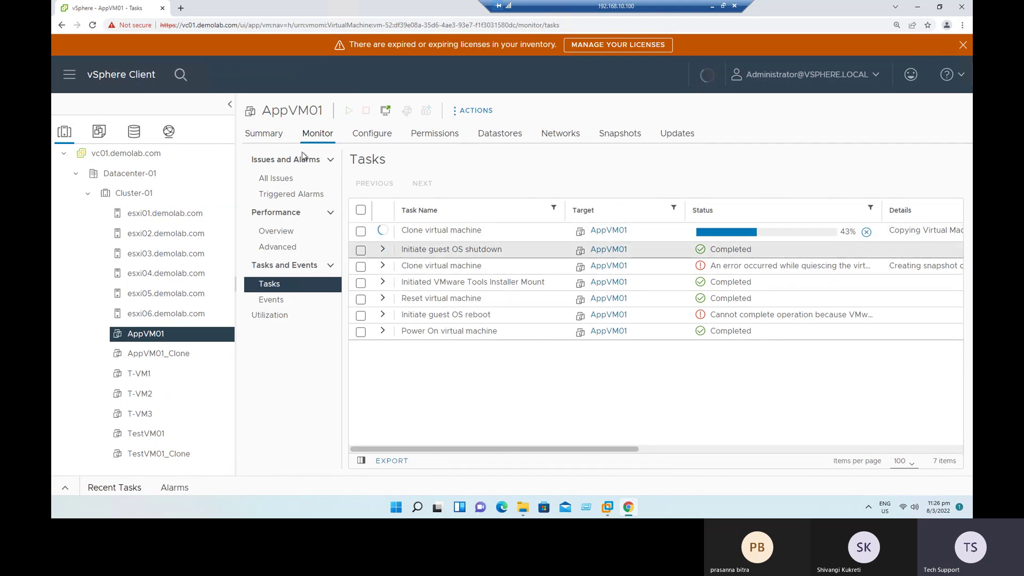
pyautogui.click(93, 25)
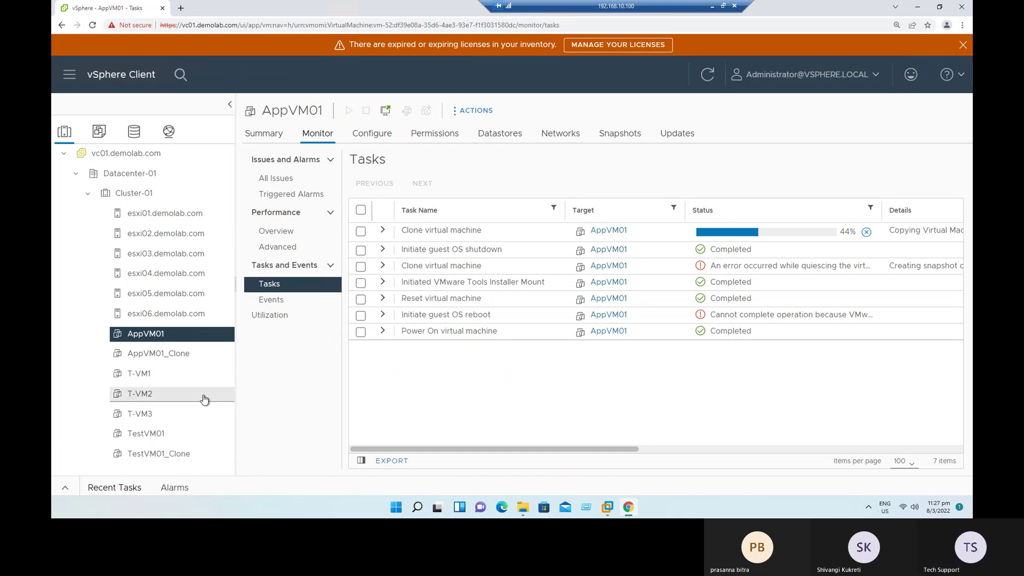
pyautogui.click(712, 6)
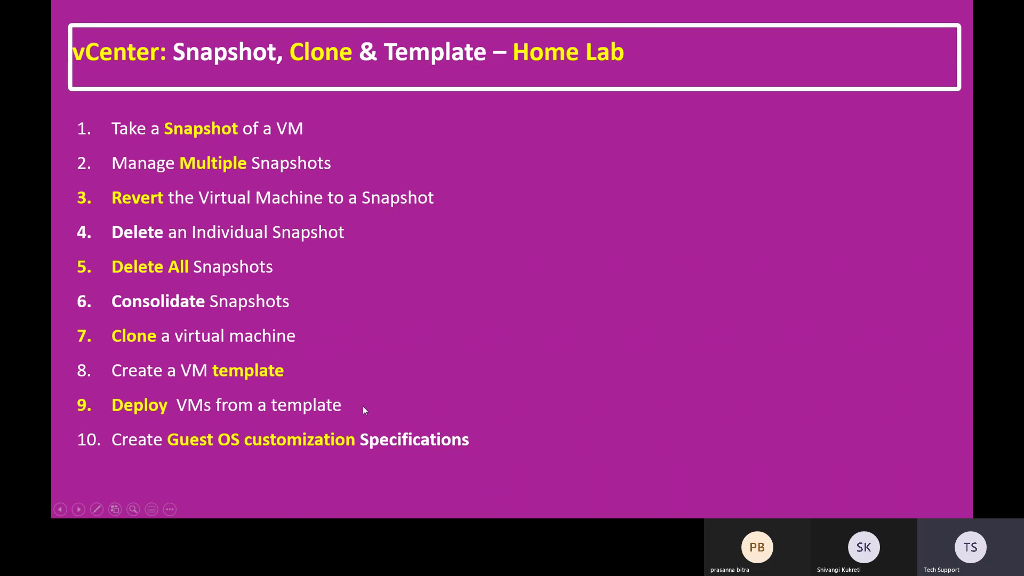
pyautogui.hotkey('alt', 'Tab')
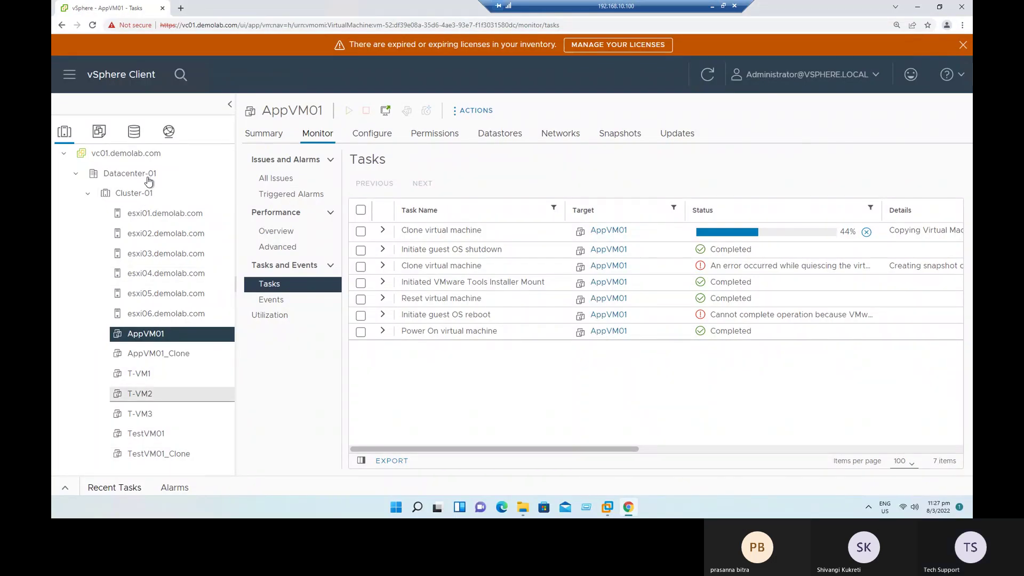
# Step: Show AppVM02's three clone tasks in VMs and Templates, then return to the PowerPoint slideshow
pyautogui.click(99, 131)
pyautogui.click(134, 314)
pyautogui.click(112, 361)
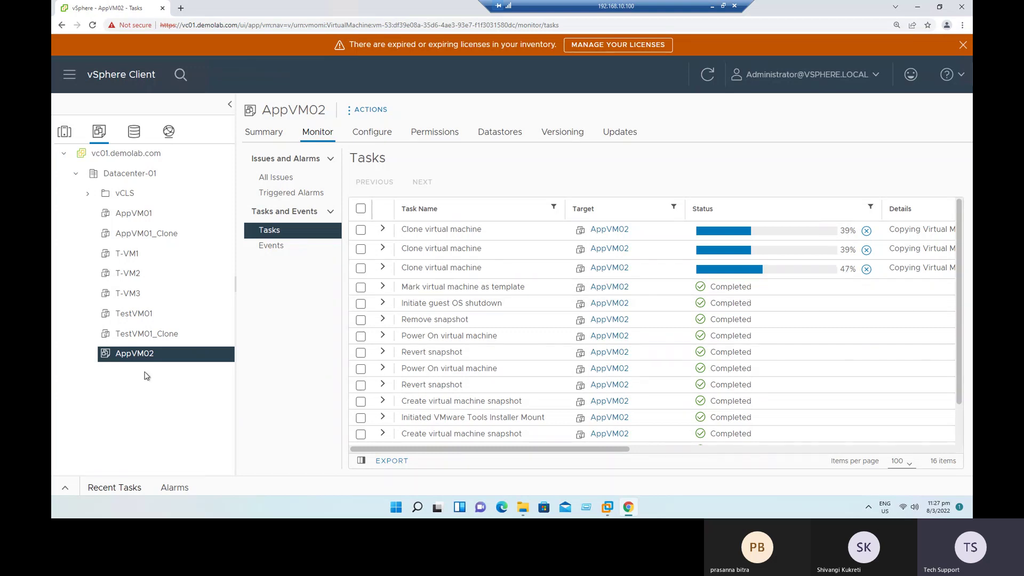
pyautogui.rightClick(140, 355)
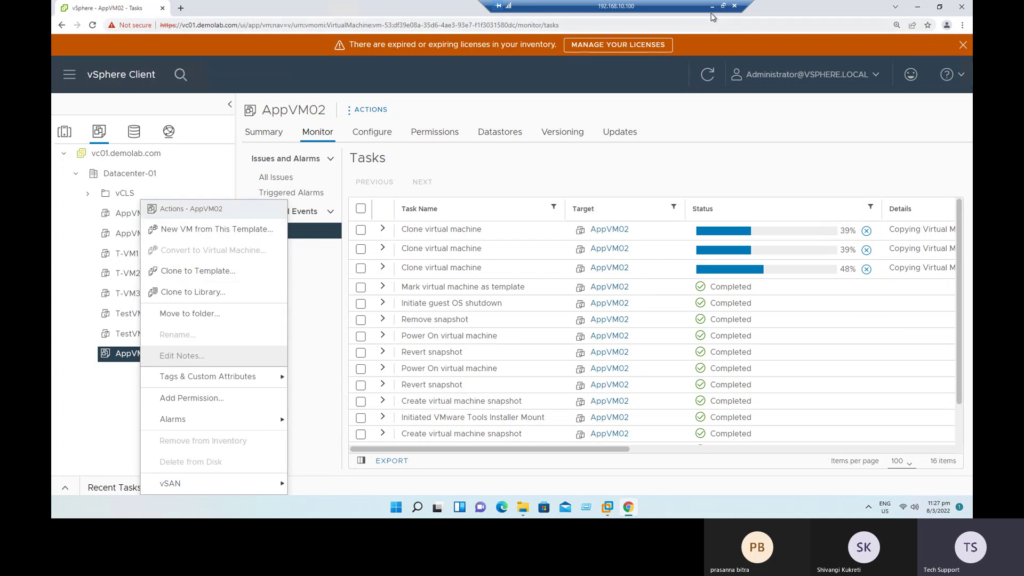
pyautogui.hotkey('alt', 'Tab')
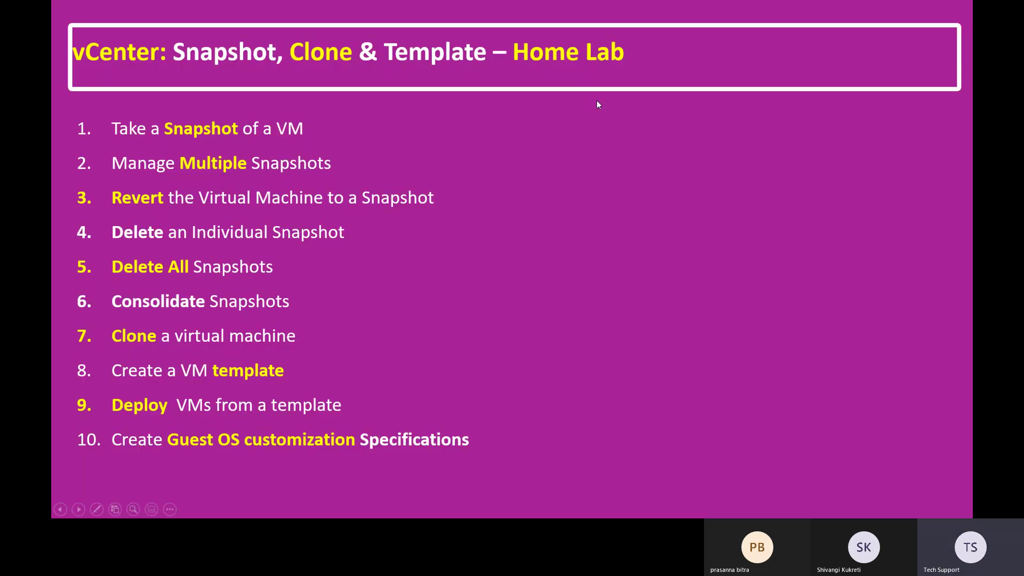
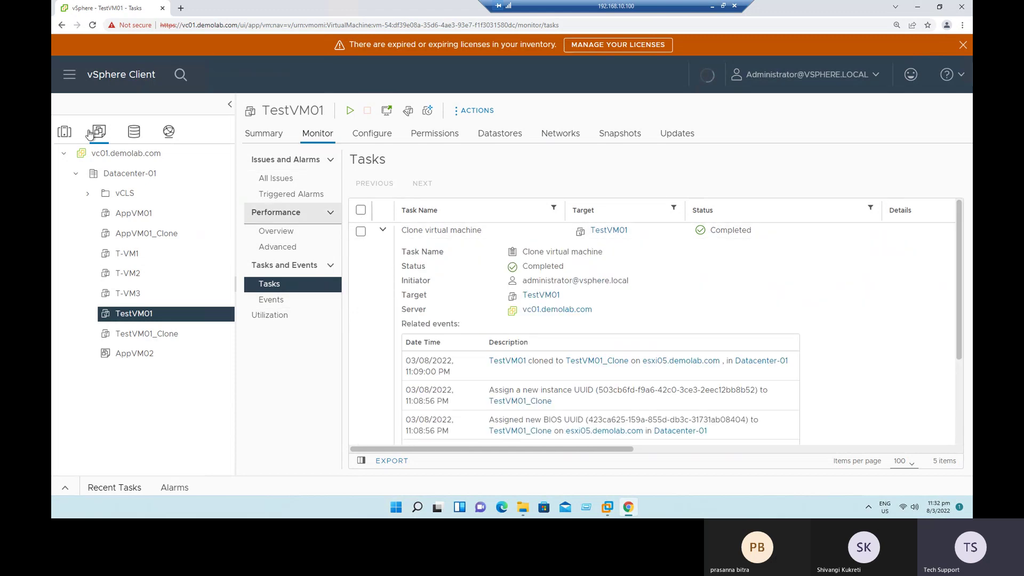
# Step: Show AppVM01's tasks in Hosts and Clusters with the clone at 45%, then minimise the RDP session
pyautogui.click(64, 133)
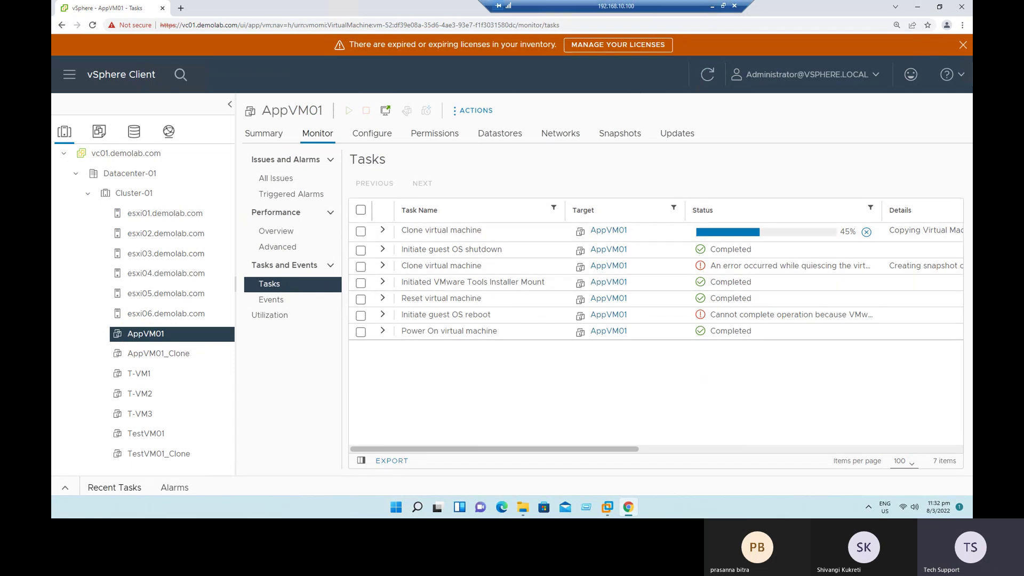
pyautogui.click(713, 6)
pyautogui.hotkey('alt', 'Tab')
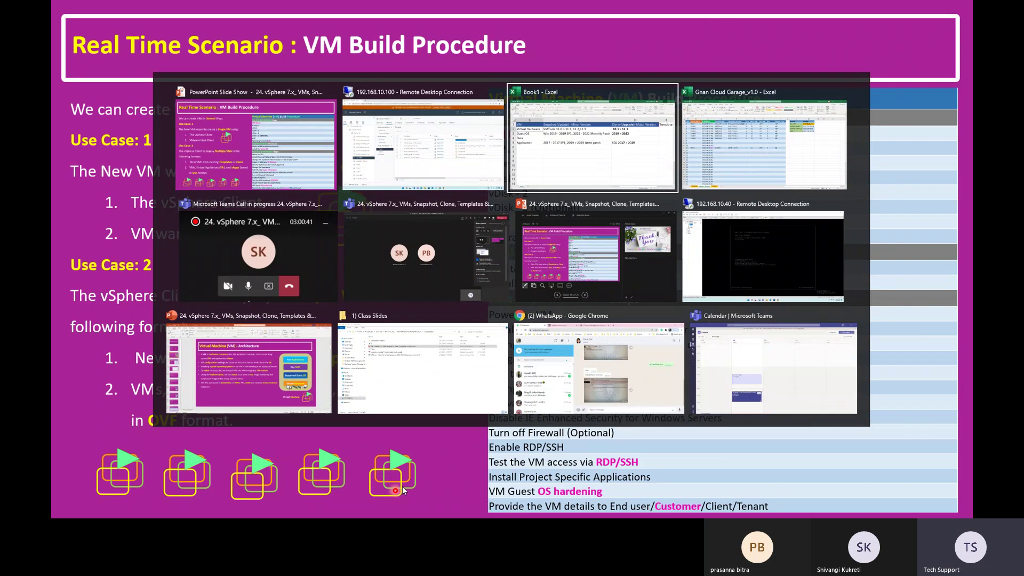
# Step: Bring up the Gnan Cloud Garage lab setup sheet and highlight the server rows and vCenter IP in C12
pyautogui.hotkey('alt', 'Tab')
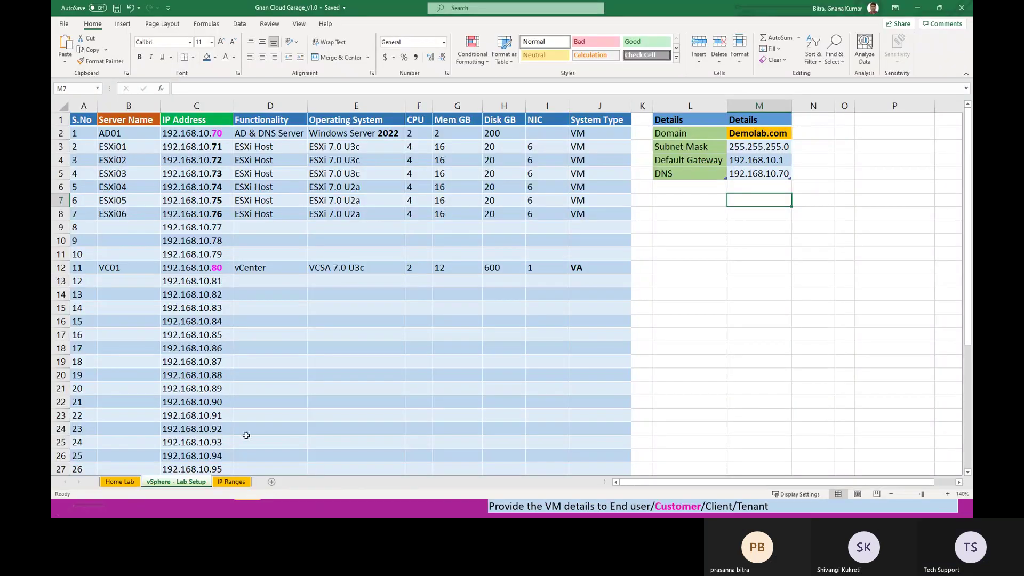
pyautogui.click(320, 428)
pyautogui.click(168, 333)
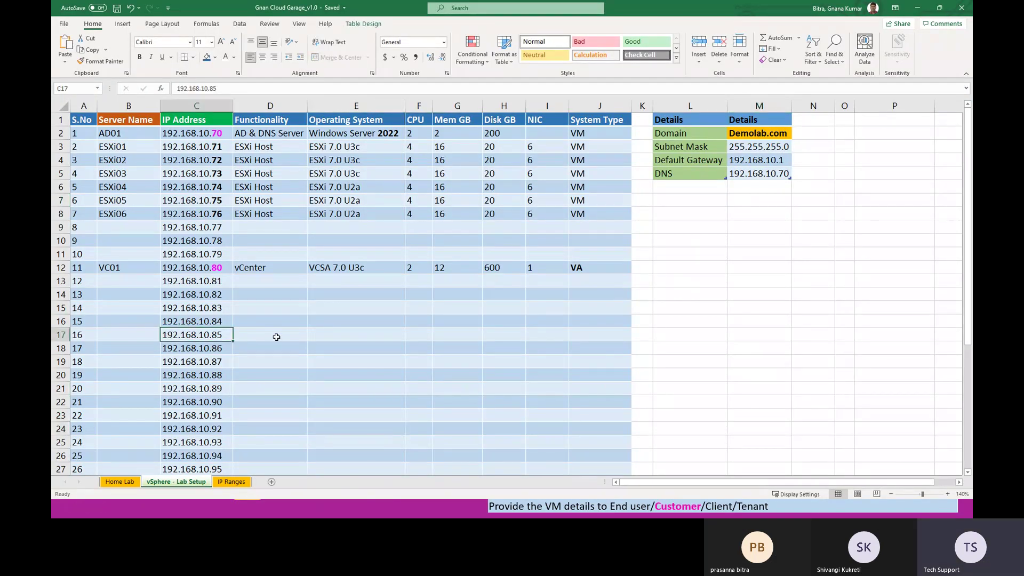
pyautogui.moveTo(118, 132); pyautogui.dragTo(589, 224)
pyautogui.click(533, 347)
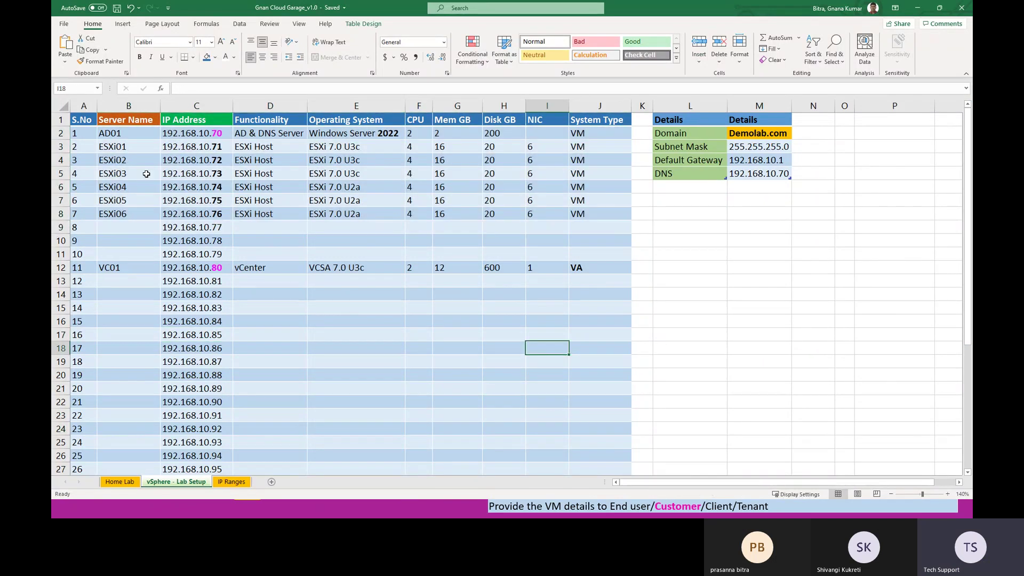
pyautogui.moveTo(143, 132); pyautogui.dragTo(592, 283)
pyautogui.click(587, 308)
pyautogui.doubleClick(222, 268)
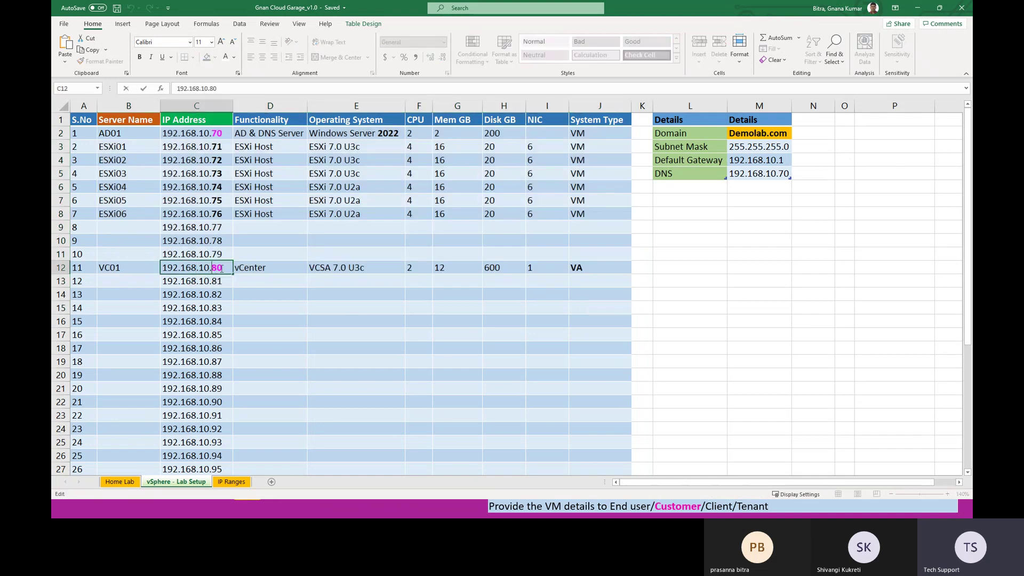
pyautogui.moveTo(224, 268); pyautogui.dragTo(215, 268)
pyautogui.click(263, 295)
pyautogui.doubleClick(222, 268)
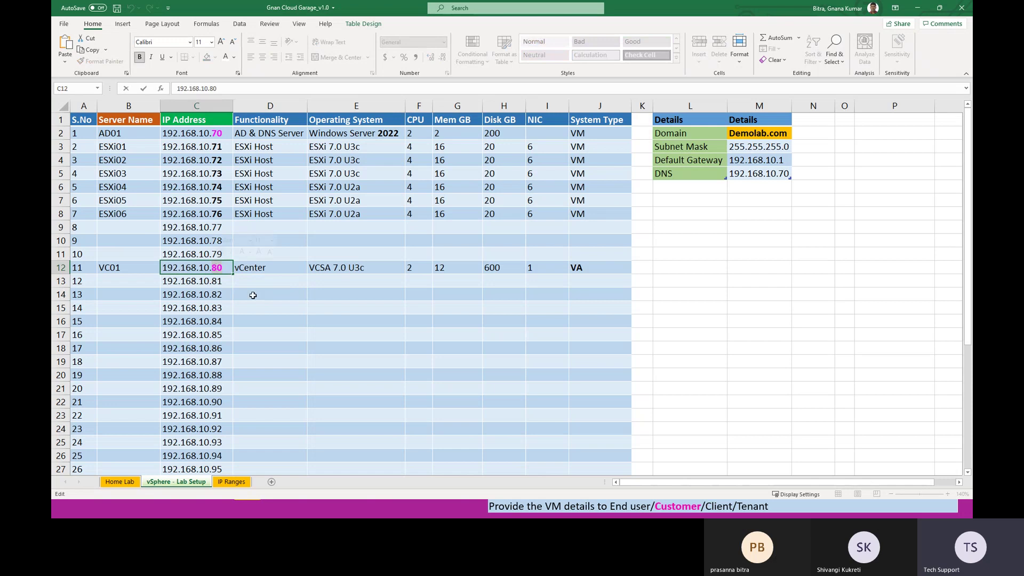
pyautogui.press('Tab')
# Step: Highlight host names ESXi01–ESXi06 with their IP addresses, plus VC01 and its vCenter IP
pyautogui.click(155, 265)
pyautogui.click(135, 161)
pyautogui.moveTo(137, 168); pyautogui.dragTo(575, 268)
pyautogui.click(558, 333)
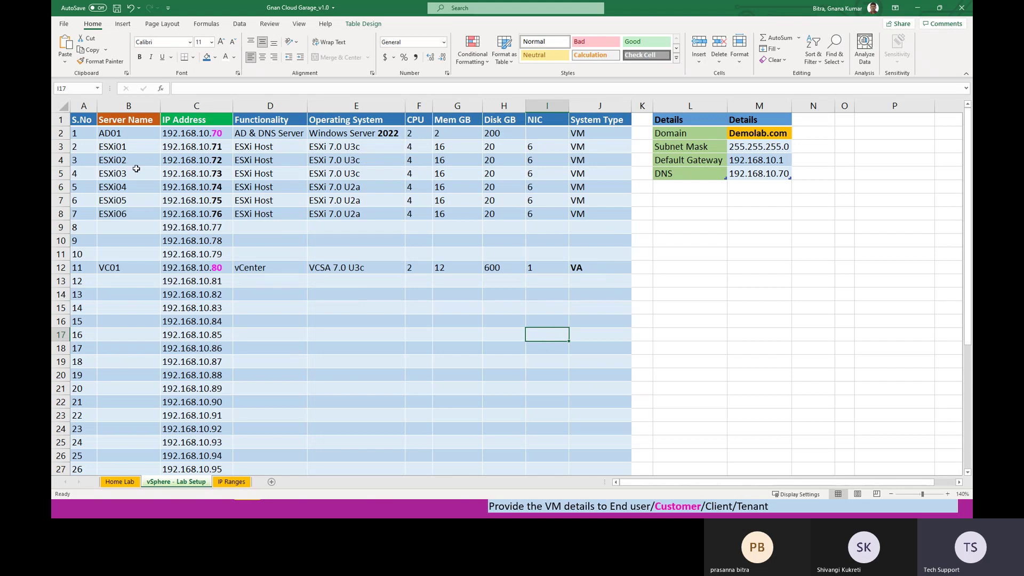
pyautogui.moveTo(140, 145); pyautogui.dragTo(244, 286)
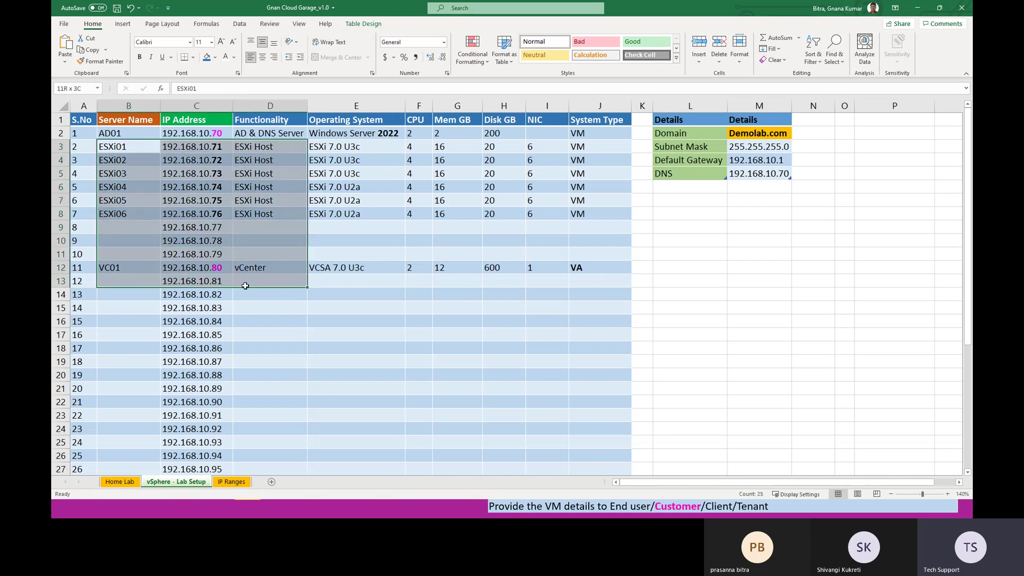
pyautogui.click(317, 387)
pyautogui.moveTo(219, 134); pyautogui.dragTo(216, 268)
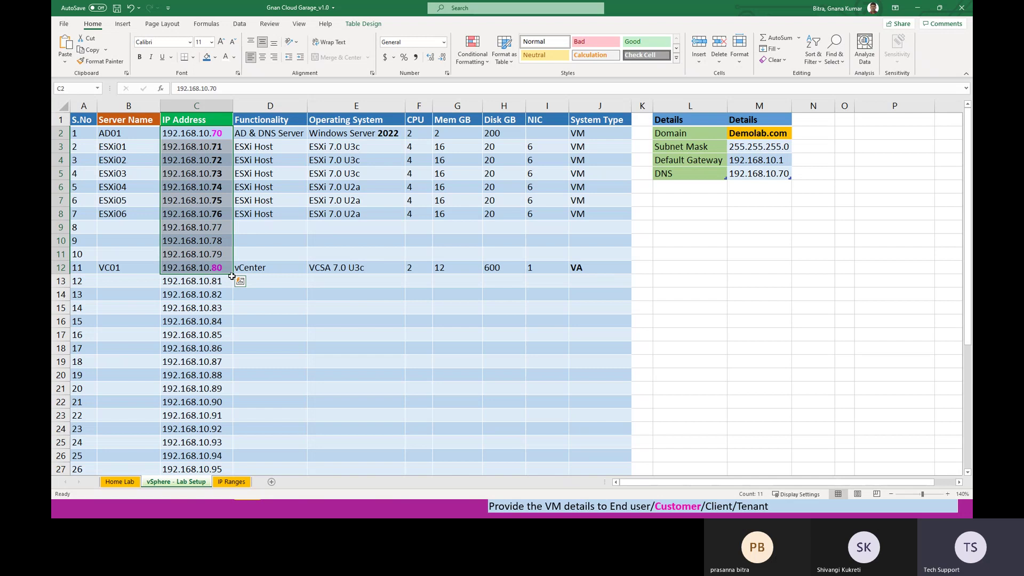
pyautogui.click(278, 353)
pyautogui.moveTo(216, 145); pyautogui.dragTo(218, 215)
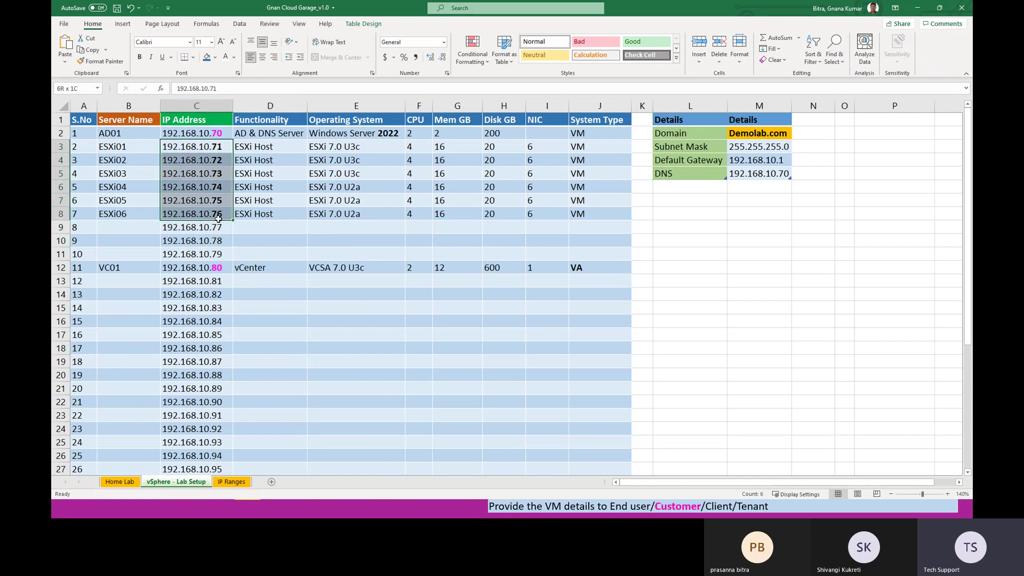
pyautogui.moveTo(131, 146); pyautogui.dragTo(122, 214)
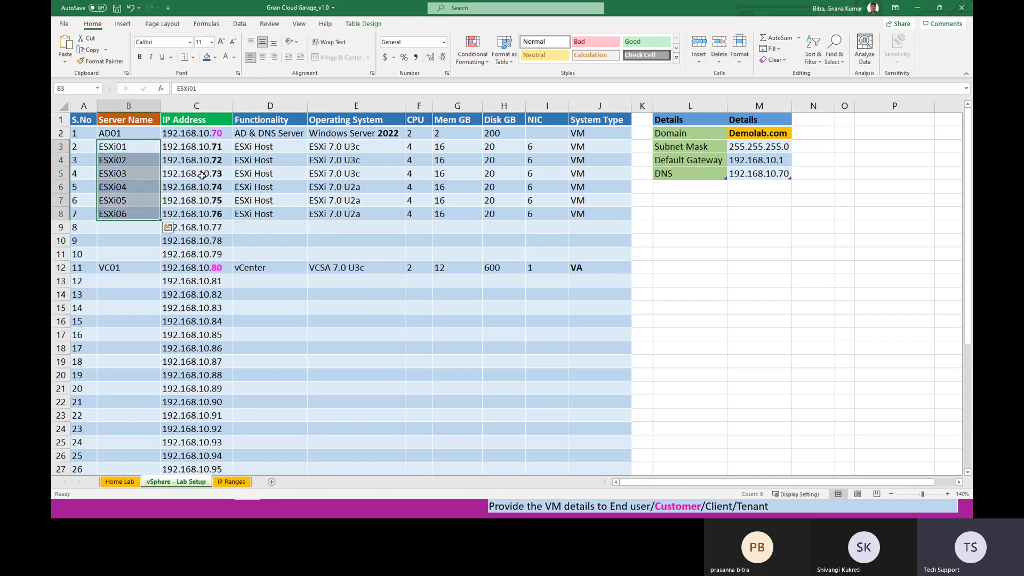
pyautogui.click(225, 147)
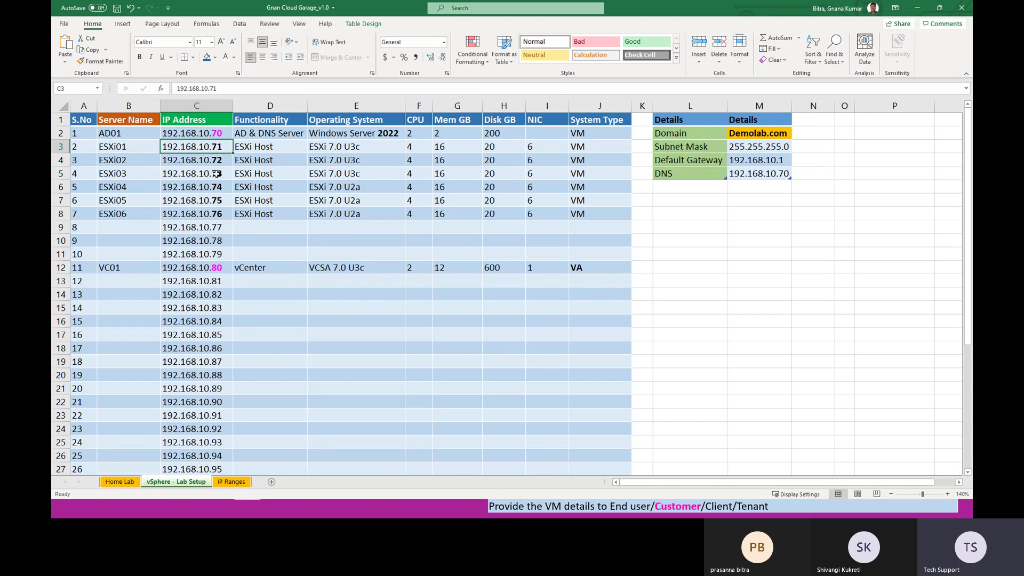
pyautogui.click(134, 268)
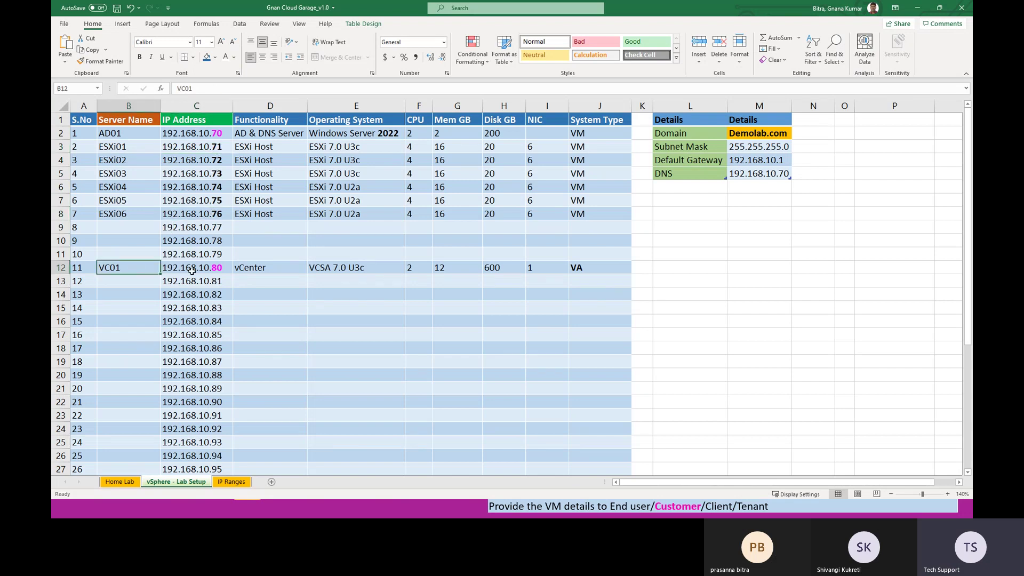
pyautogui.click(225, 270)
# Step: Point out the unused rows 9–25 and the AD01 server with its Demolab.com domain
pyautogui.moveTo(254, 229); pyautogui.dragTo(251, 368)
pyautogui.click(247, 277)
pyautogui.moveTo(128, 281); pyautogui.dragTo(576, 439)
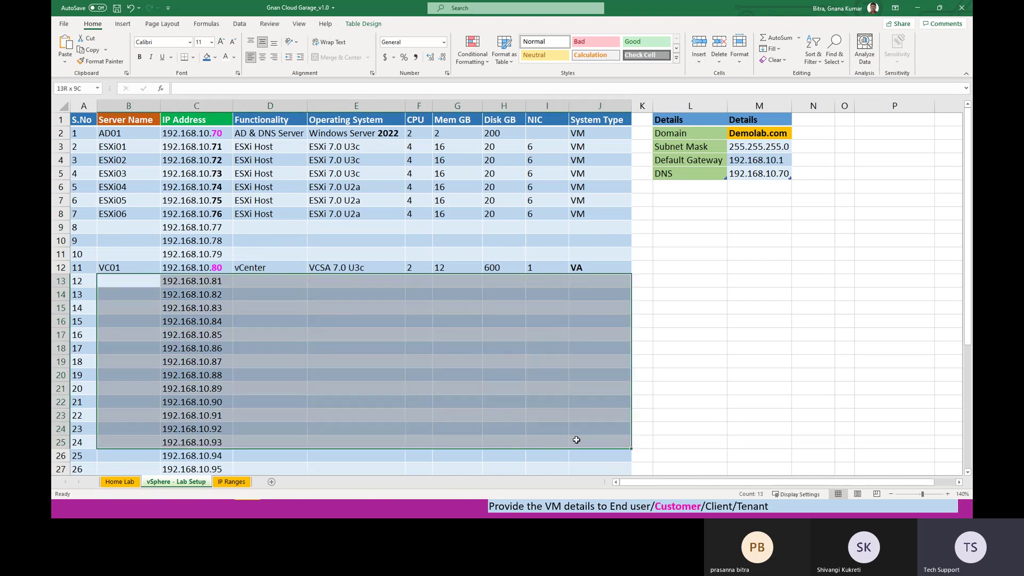
pyautogui.moveTo(140, 226); pyautogui.dragTo(582, 253)
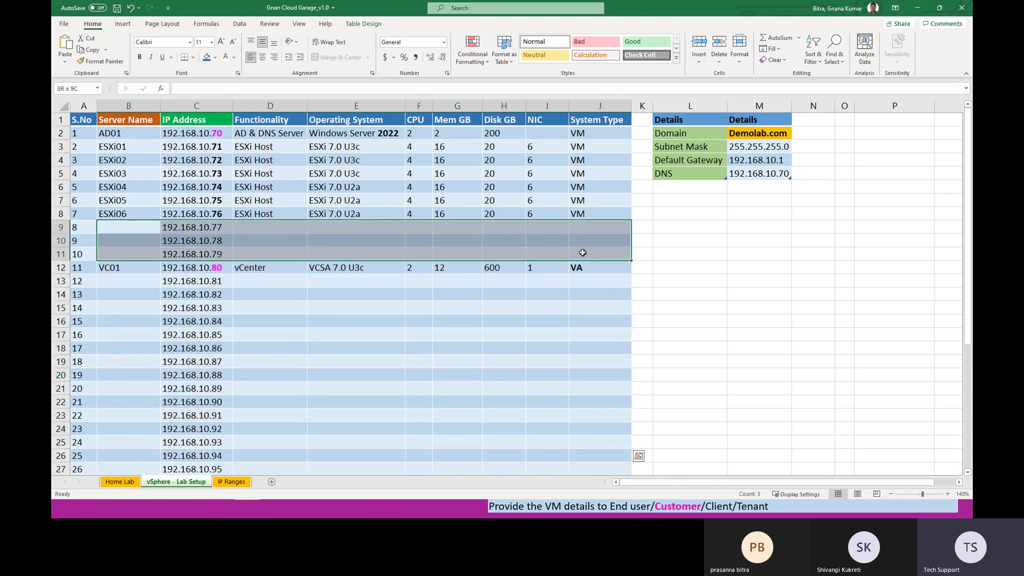
pyautogui.click(491, 375)
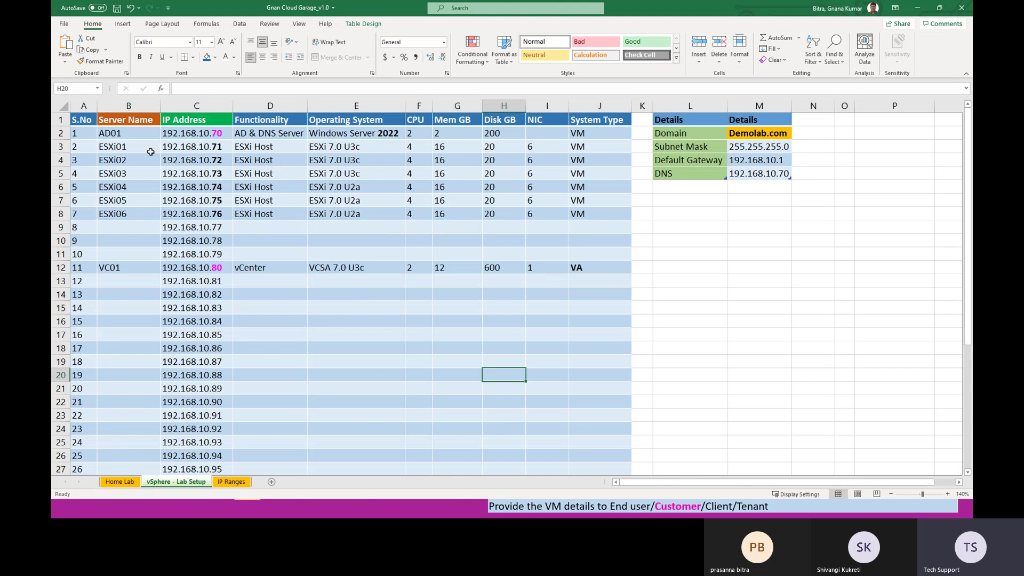
pyautogui.click(129, 135)
pyautogui.click(752, 133)
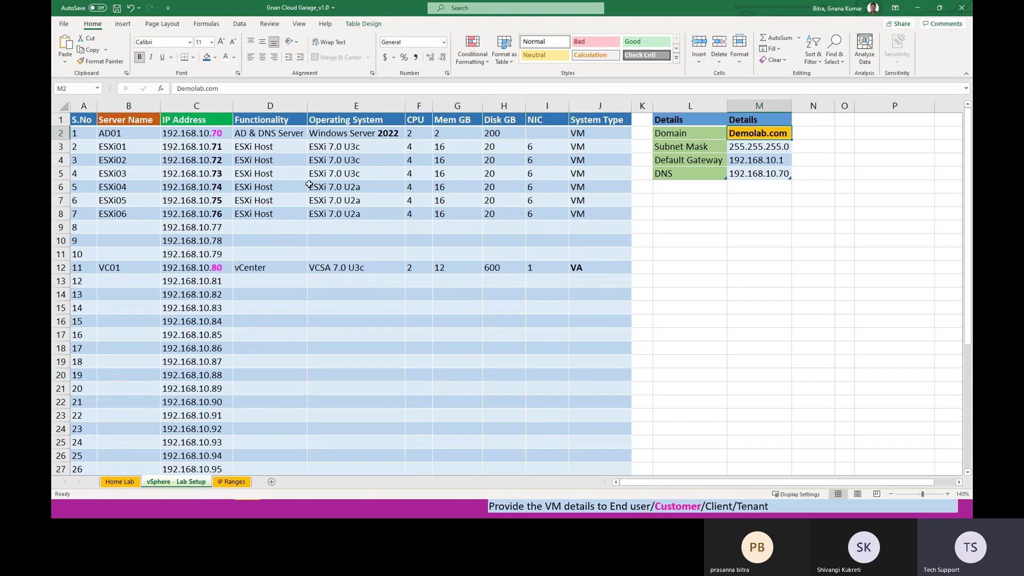
pyautogui.click(134, 131)
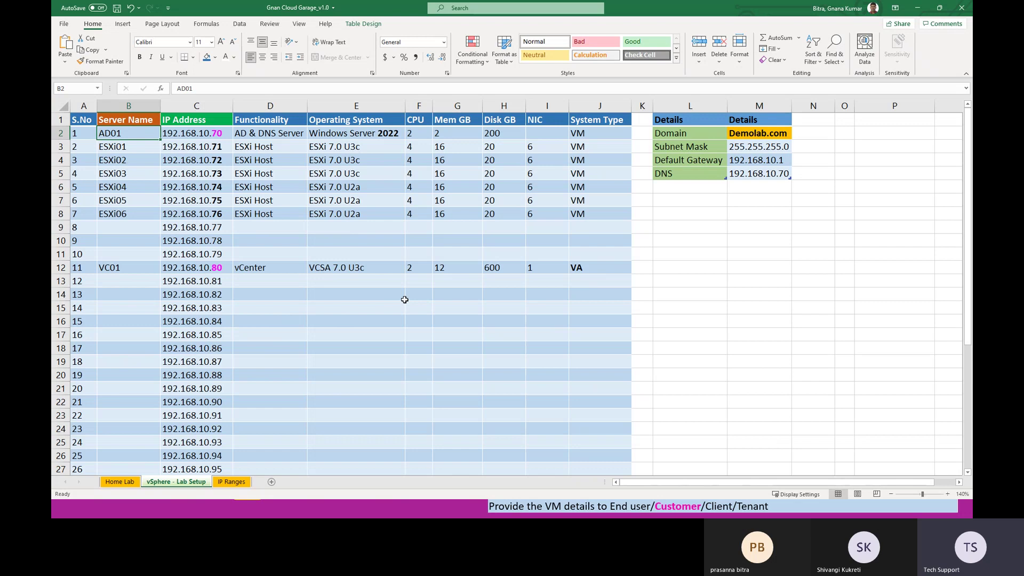
pyautogui.hotkey('alt', 'Tab')
pyautogui.press('Tab')
pyautogui.press('Tab')
pyautogui.press('Tab')
pyautogui.press('Tab')
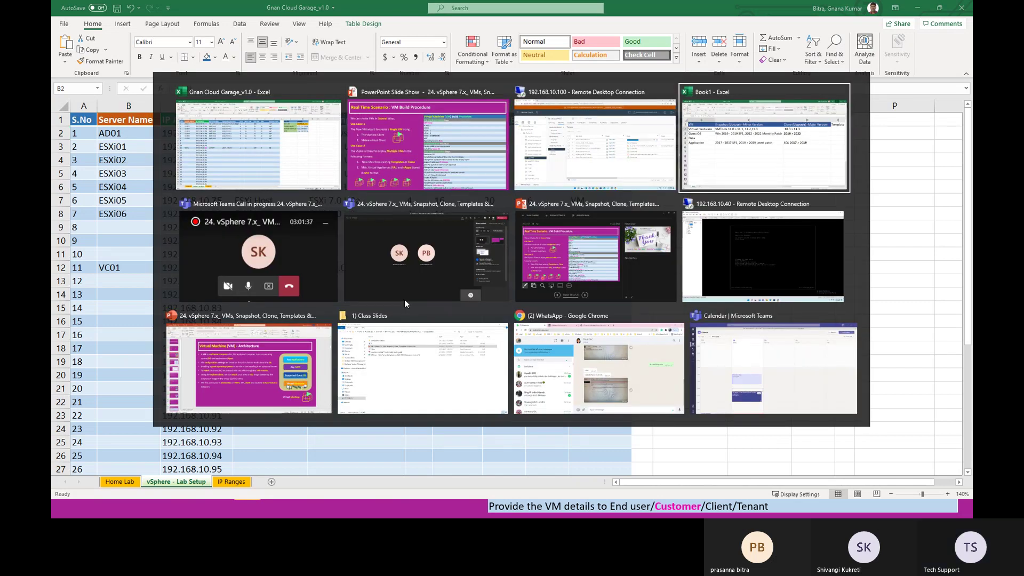
# Step: Switch to the vCenter Features sheet and highlight the first features, VAMI through Networking
pyautogui.hotkey('alt', 'Tab')
pyautogui.hotkey('alt', 'Tab')
pyautogui.hotkey('alt', 'Tab')
pyautogui.hotkey('alt', 'Tab')
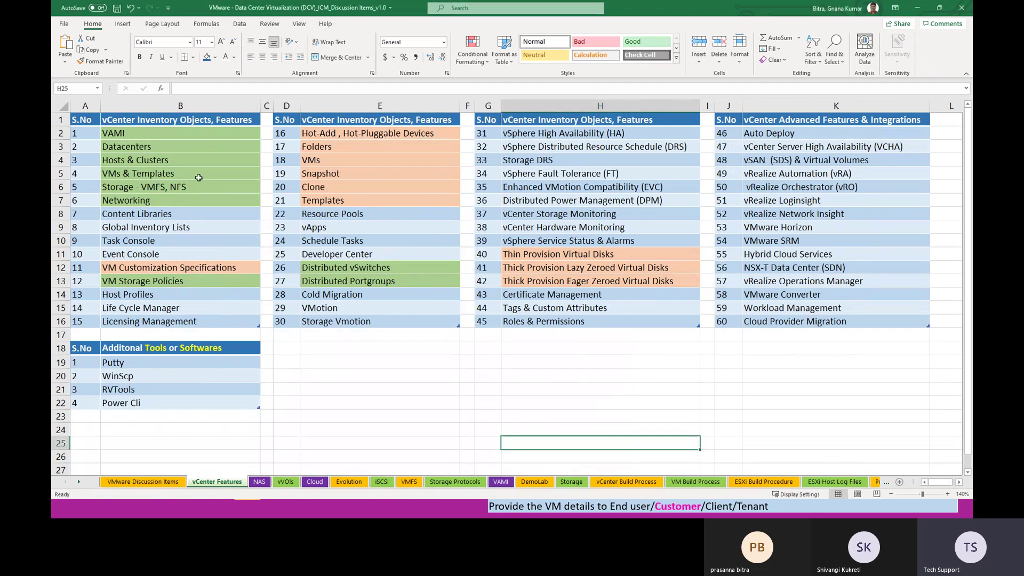
pyautogui.moveTo(167, 124); pyautogui.dragTo(832, 323)
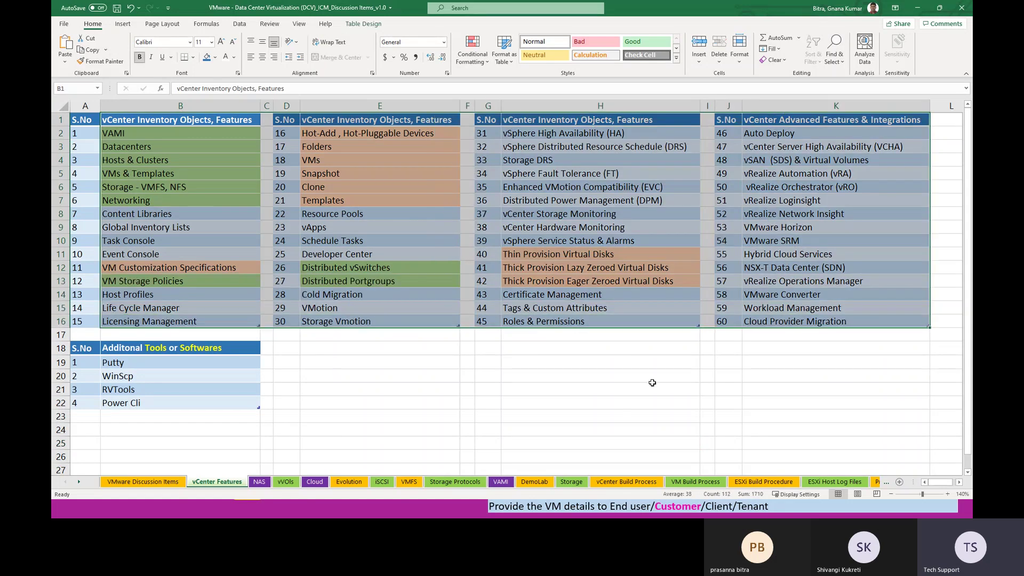
pyautogui.click(600, 389)
pyautogui.moveTo(131, 134); pyautogui.dragTo(139, 169)
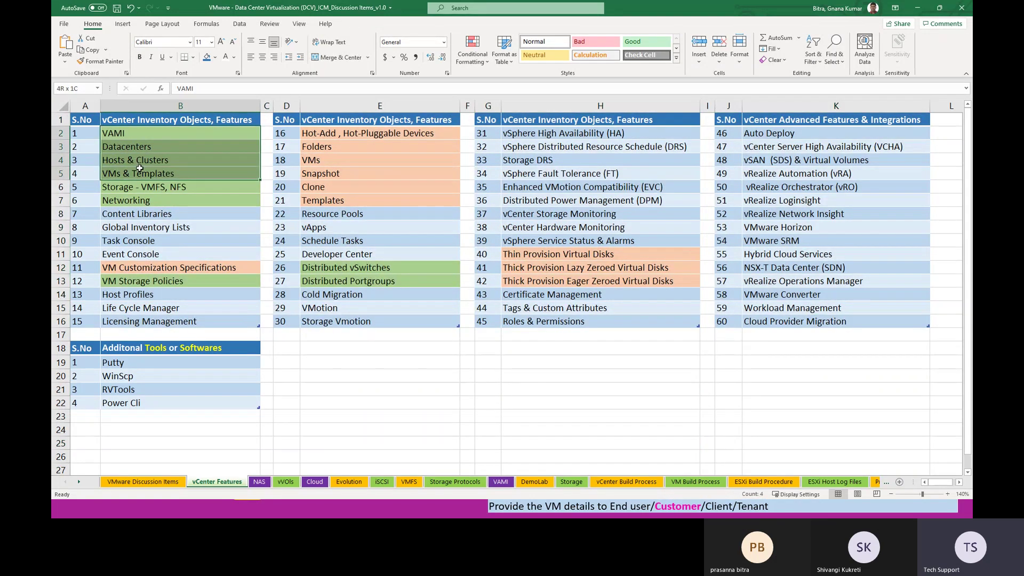
pyautogui.click(121, 190)
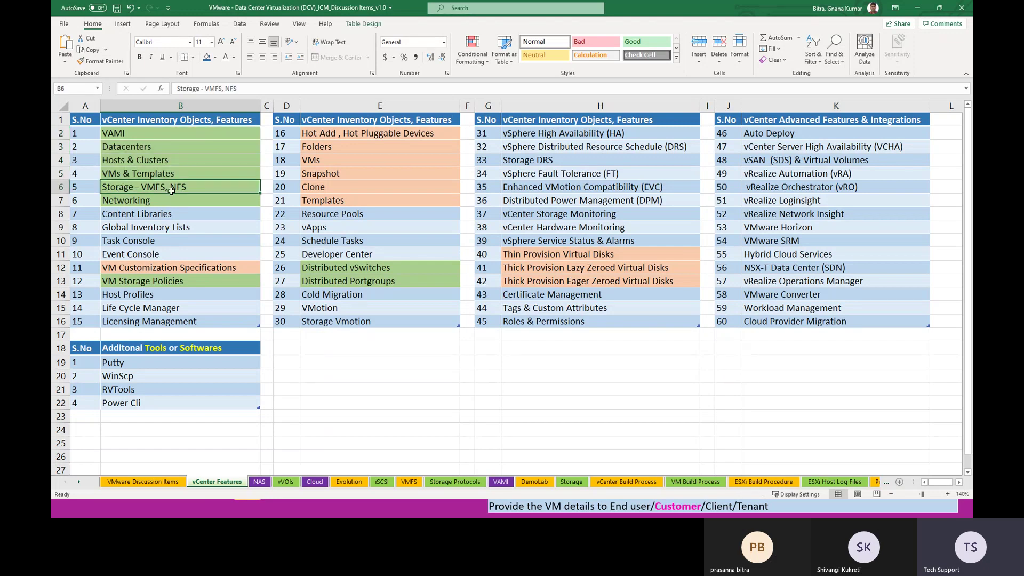
pyautogui.click(151, 202)
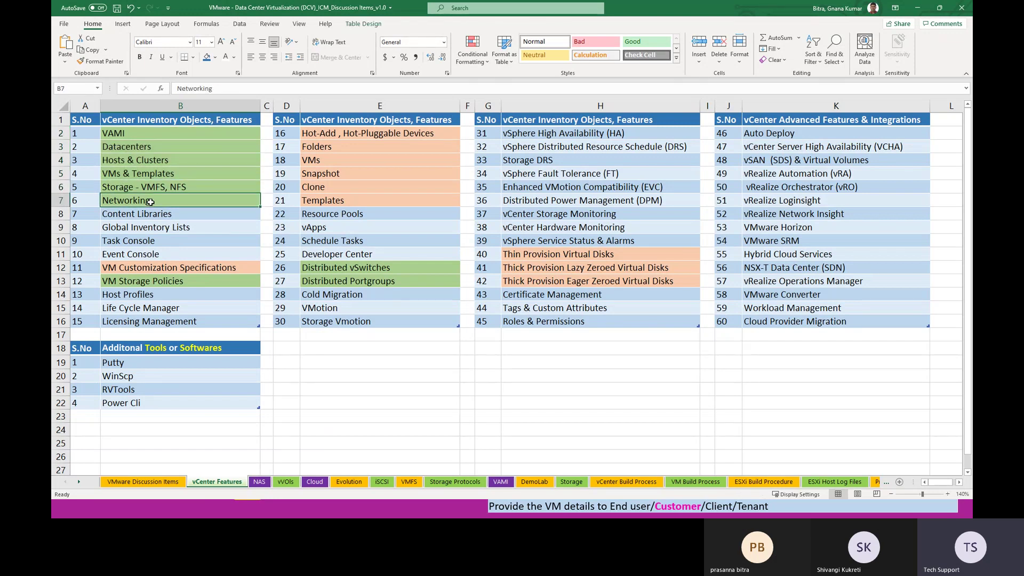
# Step: Fill serial numbers 1–6 (A2:A7) light green and copy that green onto B2:B7
pyautogui.moveTo(85, 133); pyautogui.dragTo(86, 201)
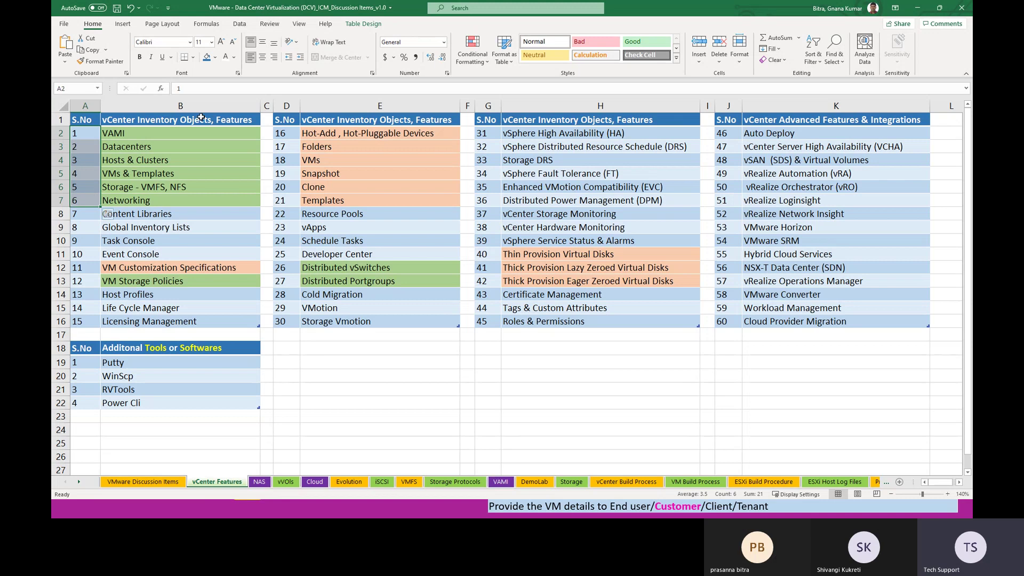
pyautogui.click(215, 57)
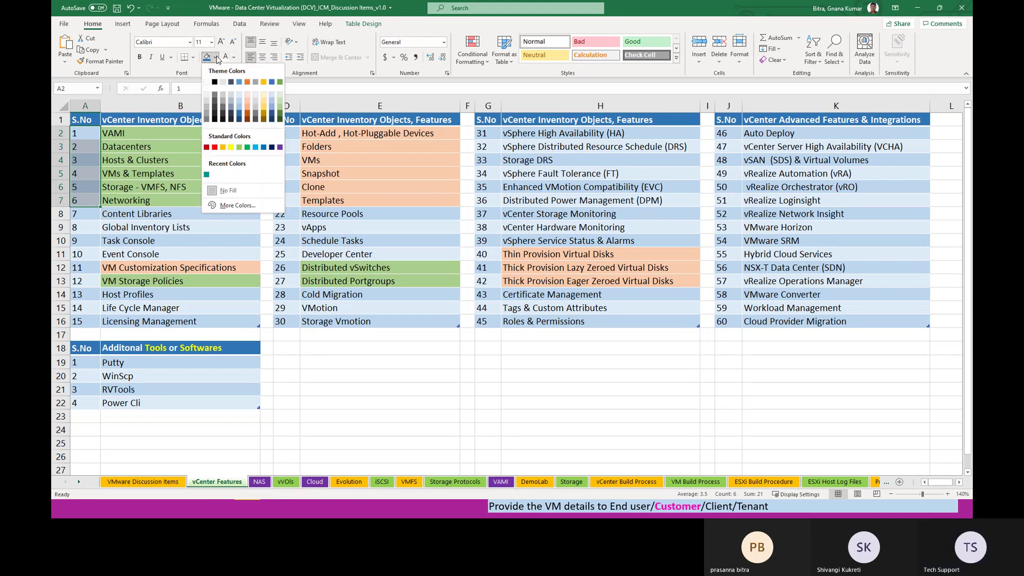
pyautogui.click(239, 149)
pyautogui.click(101, 60)
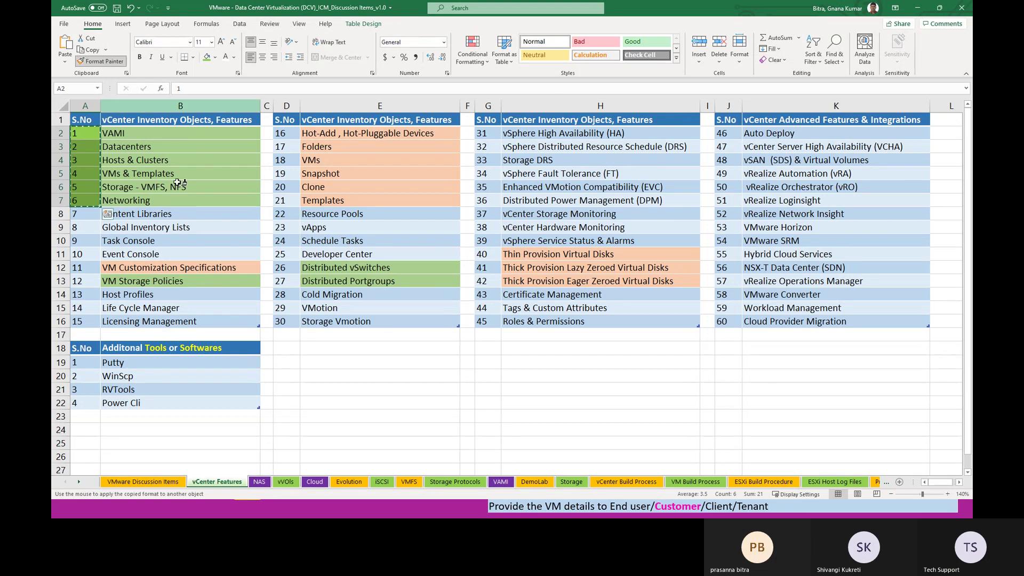
pyautogui.moveTo(156, 133); pyautogui.dragTo(159, 200)
pyautogui.click(342, 335)
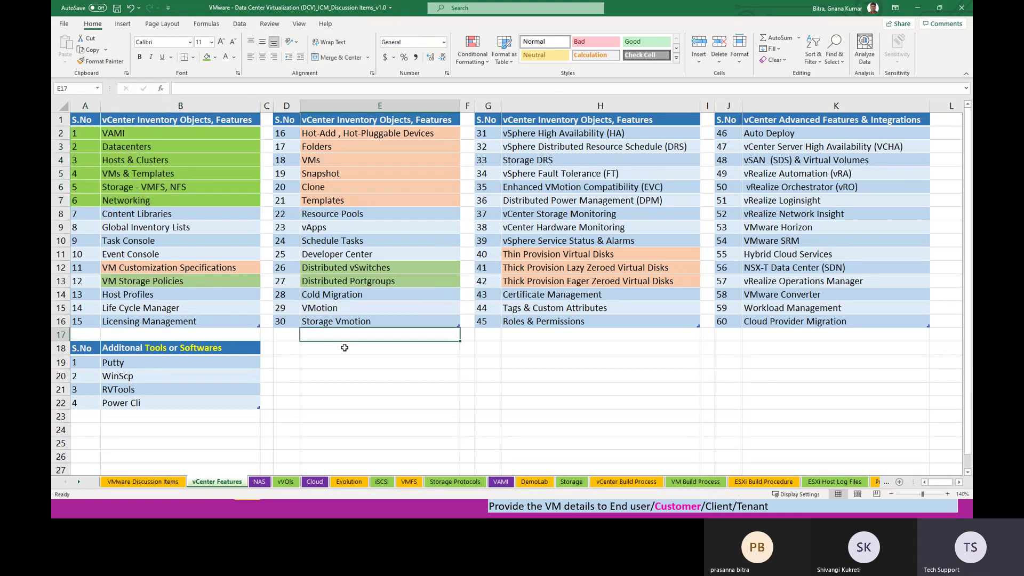
# Step: Format-paint row 12, VM Customization Specifications, green using number 6's formatting
pyautogui.click(165, 281)
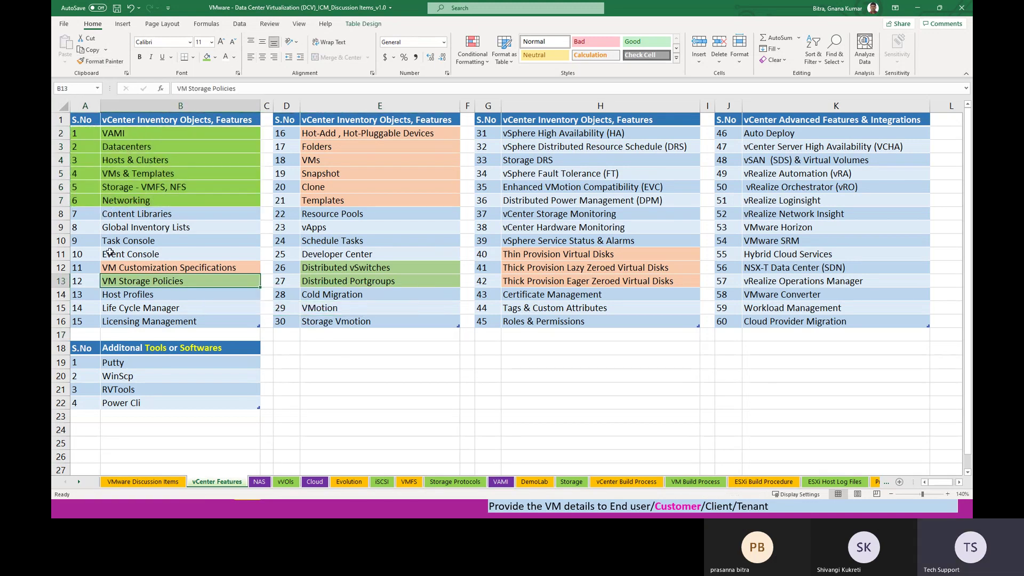
pyautogui.click(84, 199)
pyautogui.click(102, 61)
pyautogui.click(115, 268)
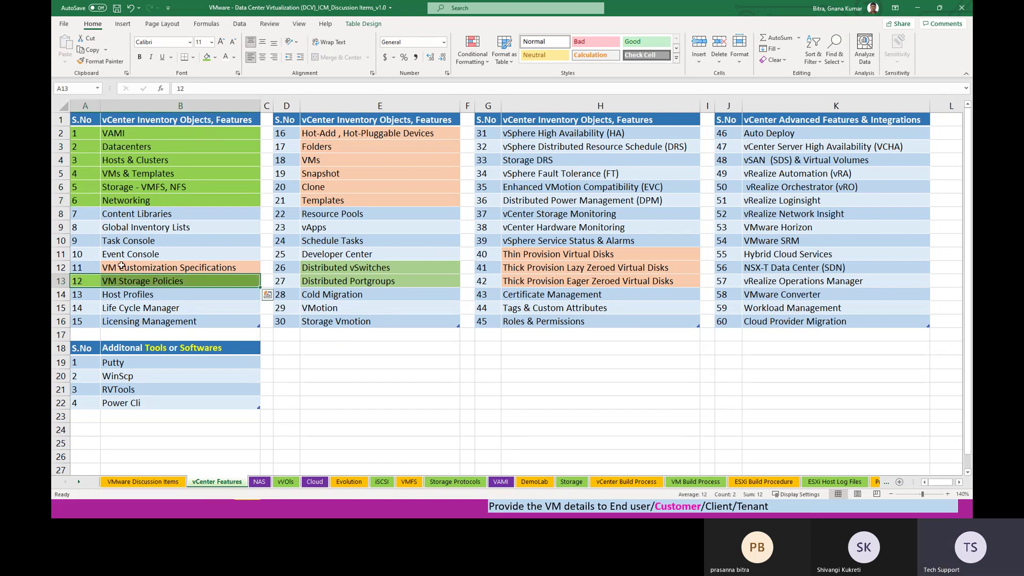
pyautogui.click(101, 61)
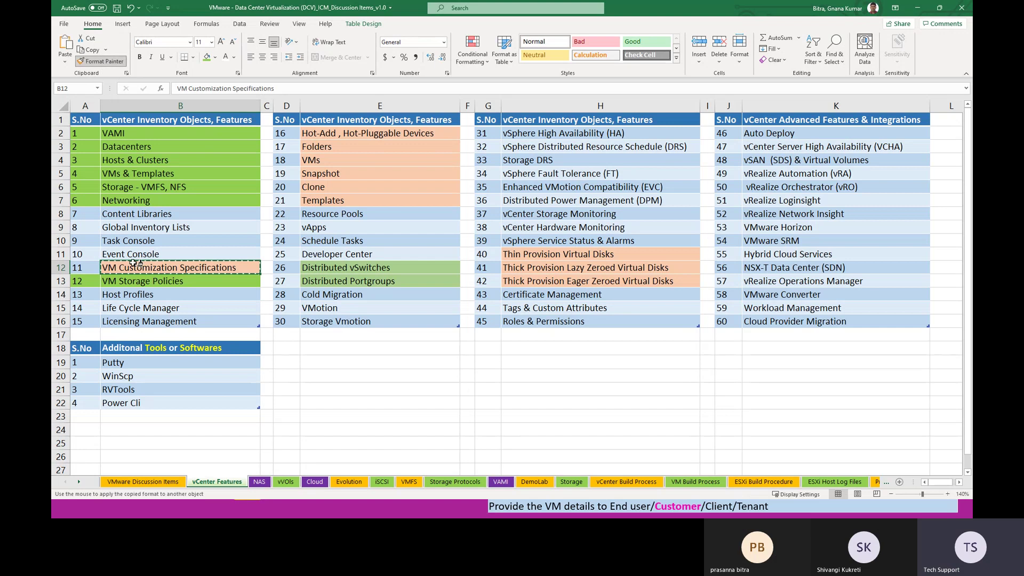
pyautogui.moveTo(84, 268); pyautogui.dragTo(176, 268)
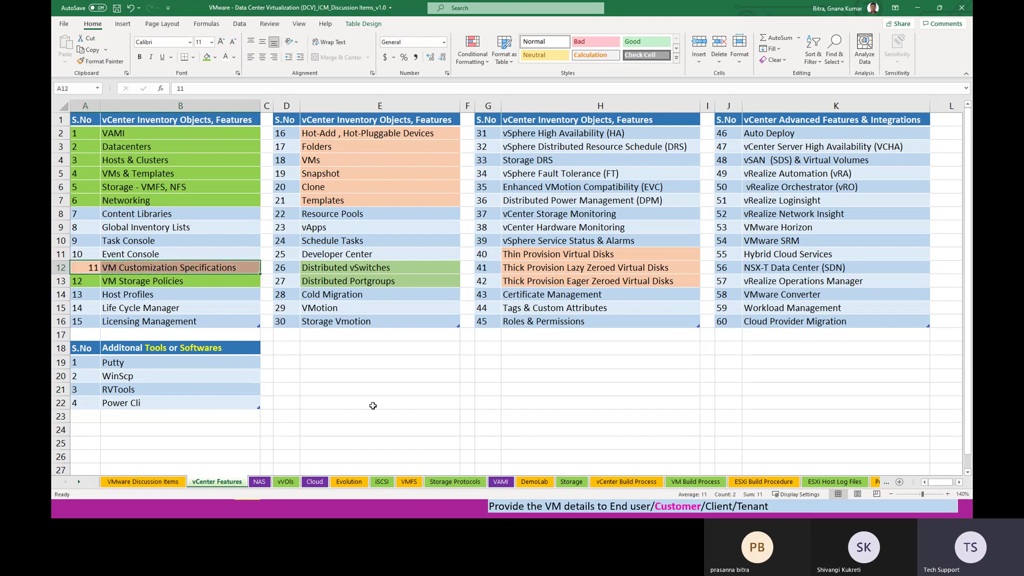
pyautogui.click(84, 197)
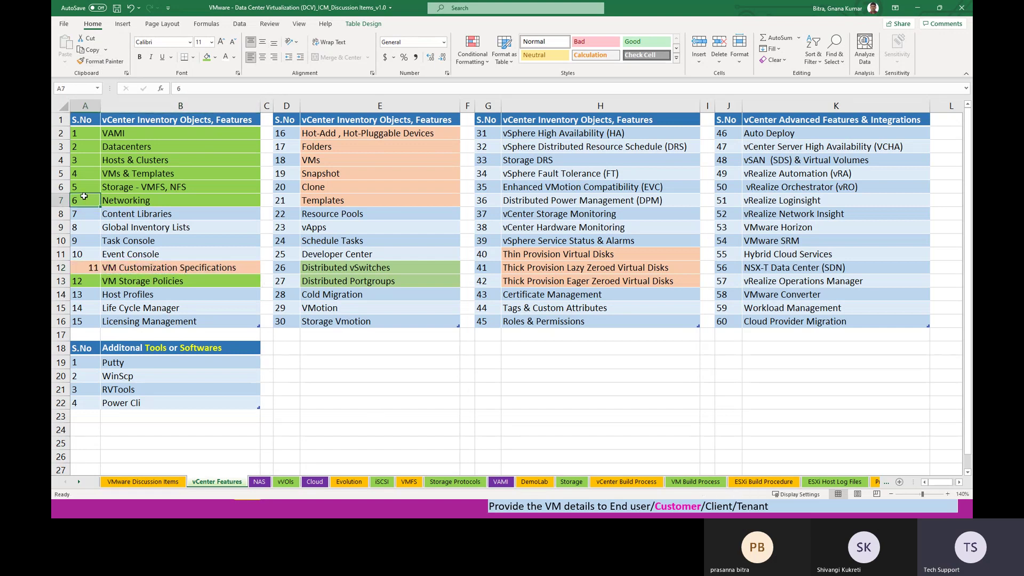
pyautogui.click(102, 60)
pyautogui.moveTo(83, 268); pyautogui.dragTo(170, 269)
pyautogui.click(387, 389)
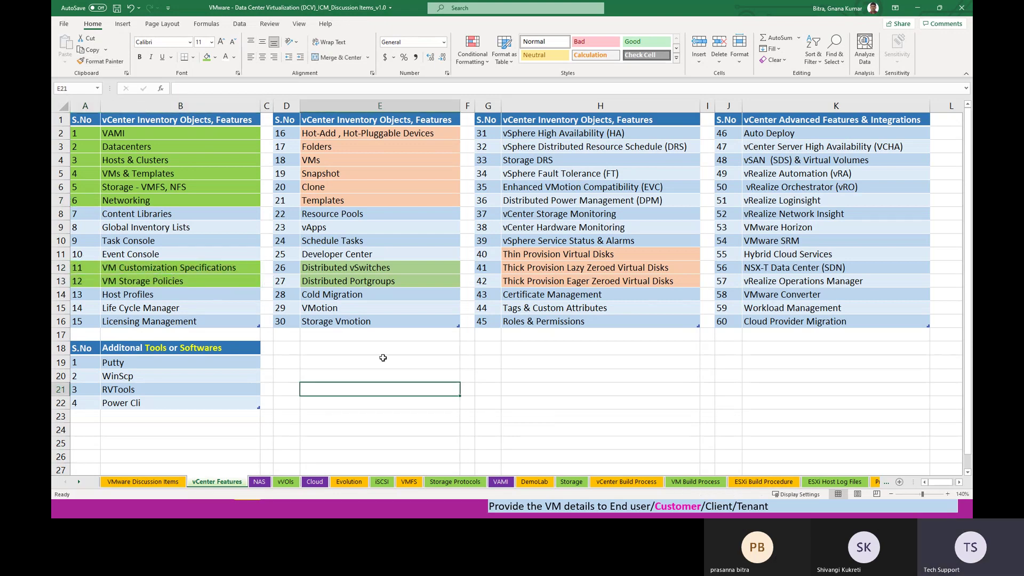
pyautogui.click(330, 137)
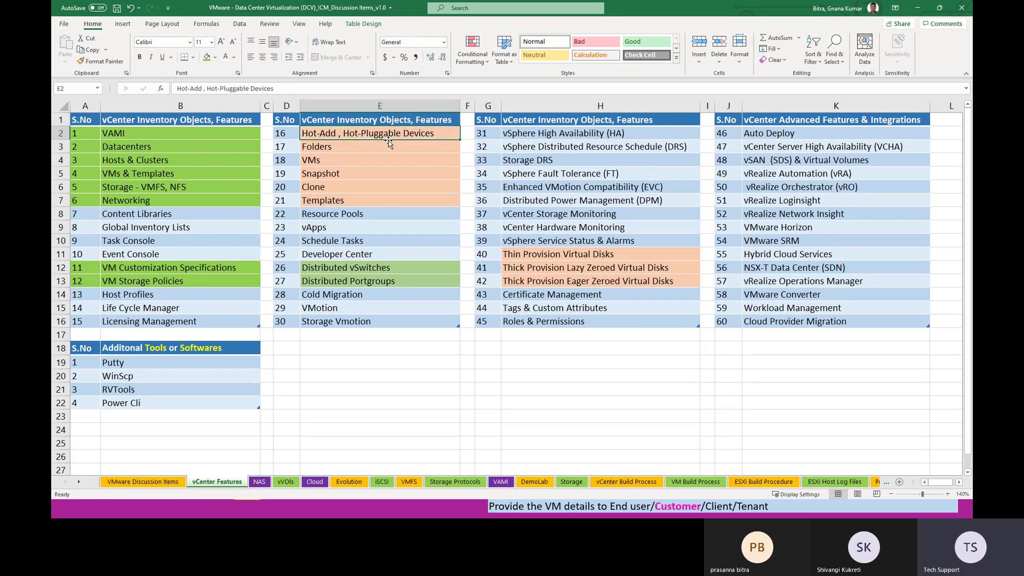
# Step: Point out Folders through Templates and paint items 16–21 green from the Networking cell
pyautogui.click(328, 151)
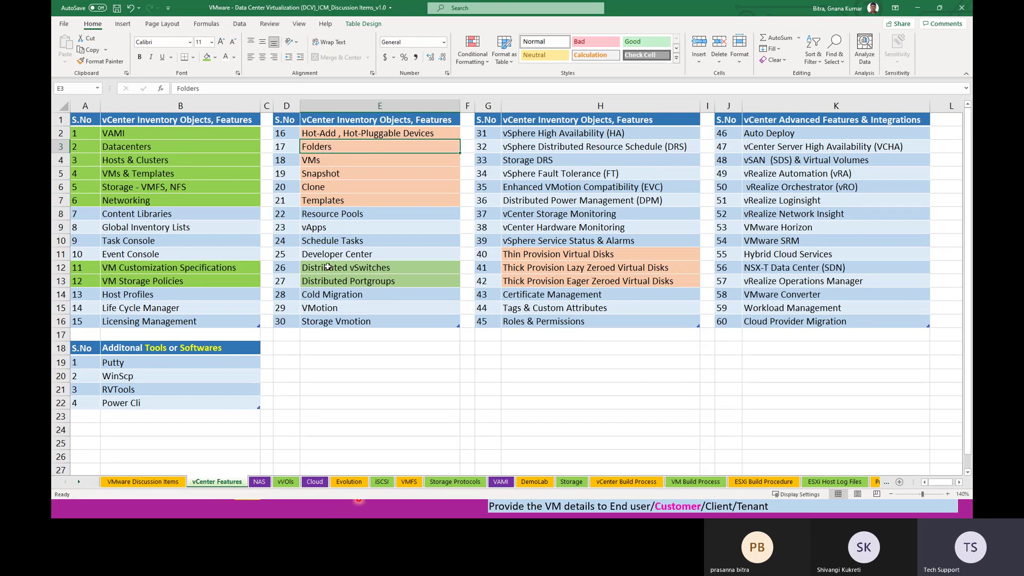
pyautogui.click(332, 161)
pyautogui.click(336, 177)
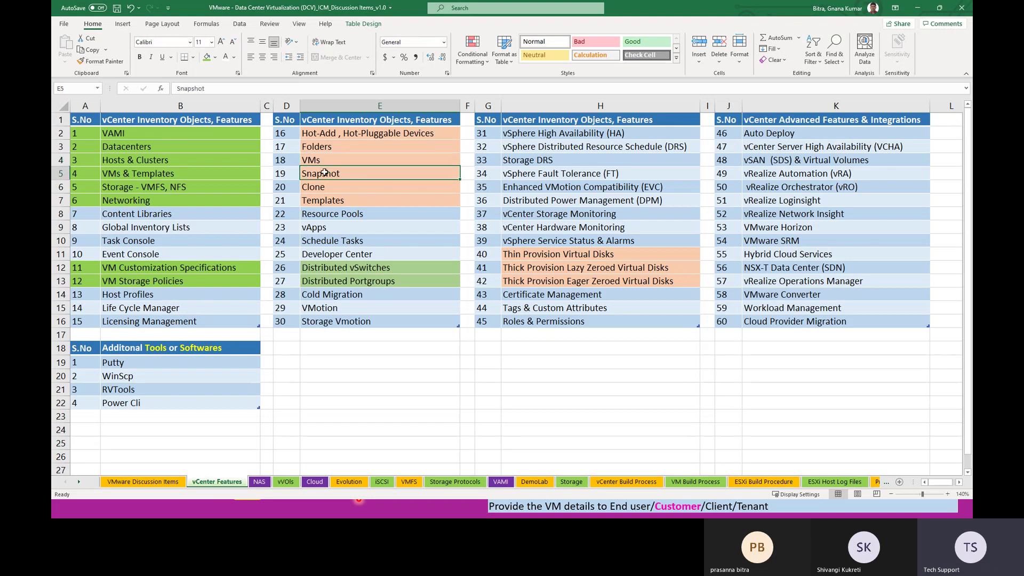
pyautogui.click(325, 188)
pyautogui.click(359, 203)
pyautogui.click(139, 199)
pyautogui.click(102, 61)
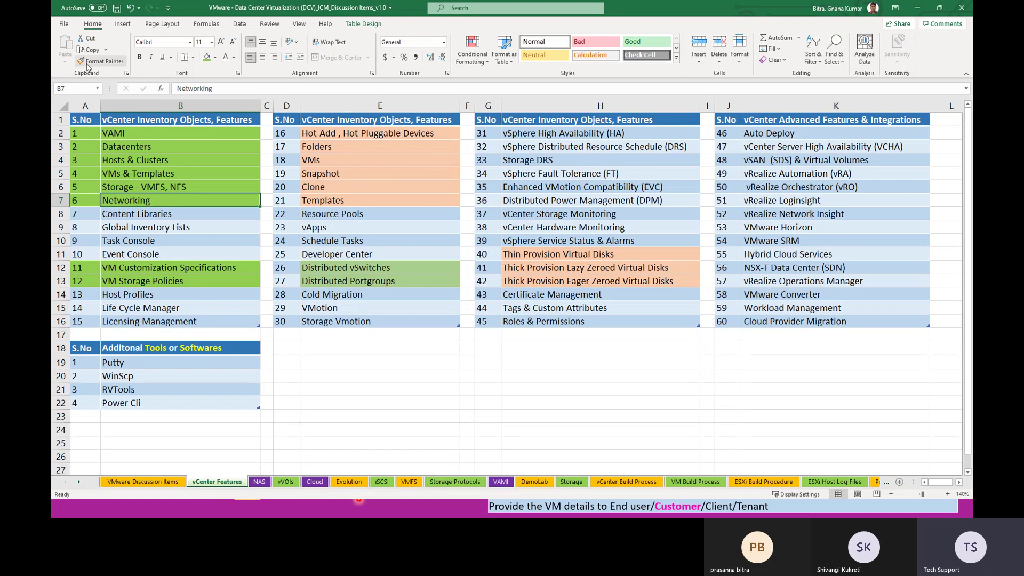
pyautogui.click(281, 132)
pyautogui.moveTo(281, 133); pyautogui.dragTo(427, 202)
pyautogui.click(468, 375)
# Step: Paint Distributed vSwitches and Distributed Portgroups green using number 21's formatting
pyautogui.moveTo(187, 213); pyautogui.dragTo(192, 255)
pyautogui.click(399, 379)
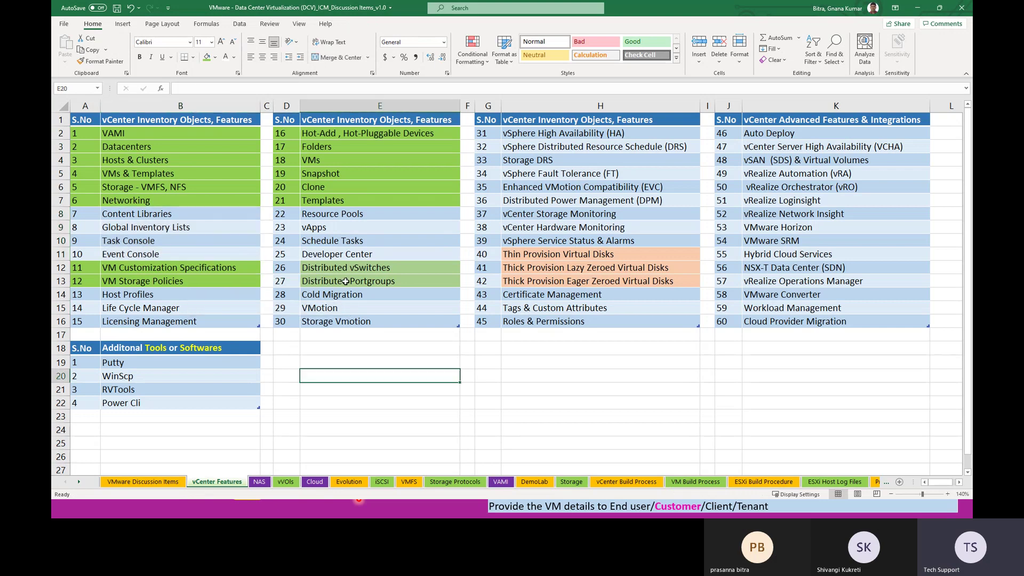
pyautogui.click(291, 203)
pyautogui.click(102, 61)
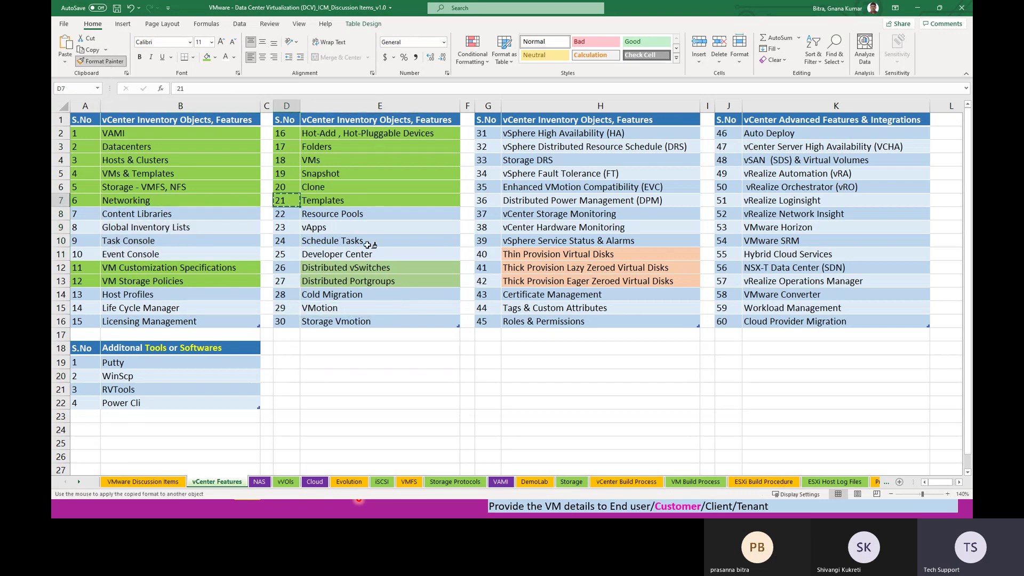
pyautogui.moveTo(284, 269); pyautogui.dragTo(351, 284)
pyautogui.click(376, 362)
pyautogui.click(356, 269)
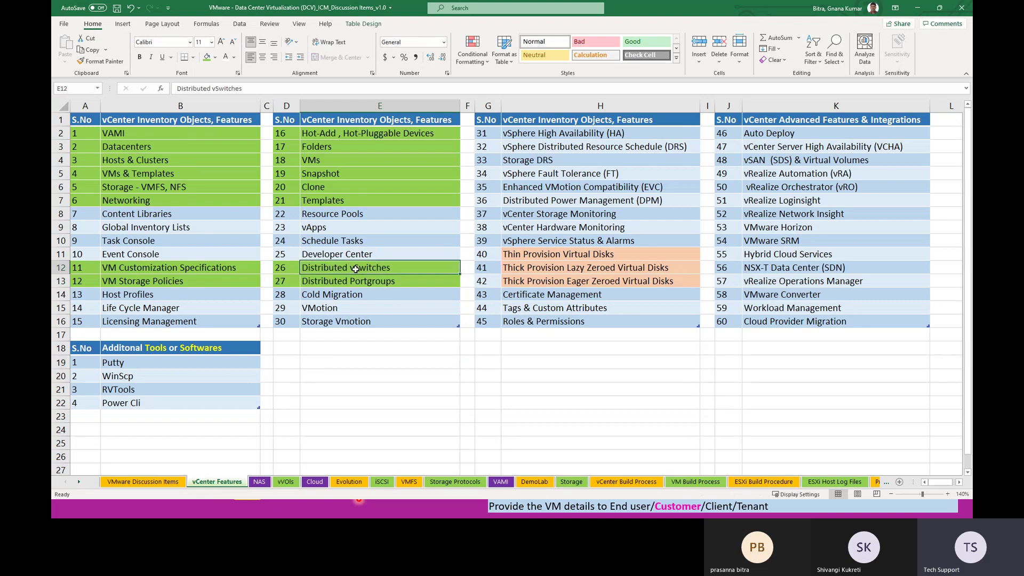
pyautogui.click(360, 284)
pyautogui.click(435, 420)
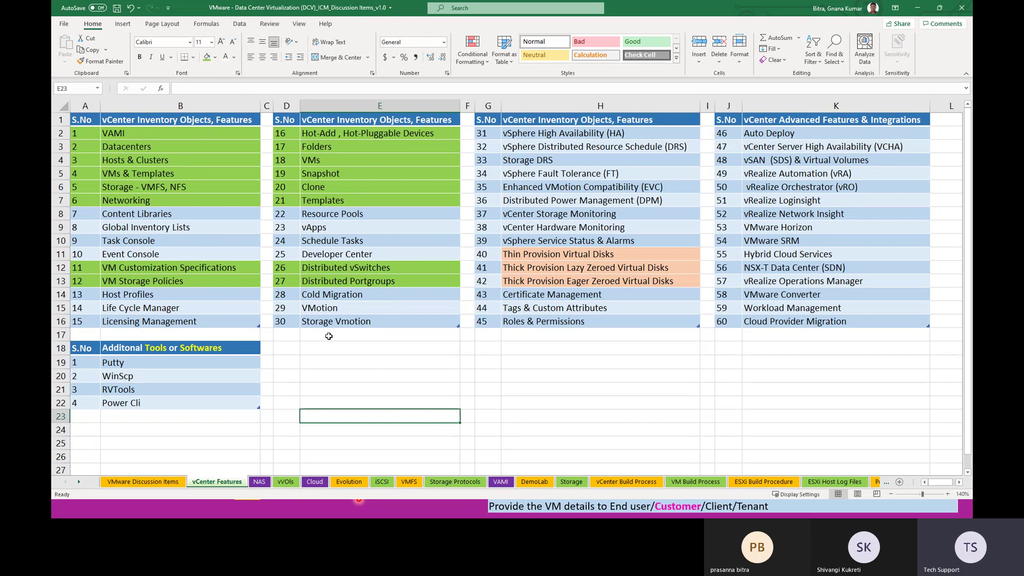
# Step: Highlight Cold Migration, VMotion and Storage Vmotion, then the other feature lists
pyautogui.moveTo(335, 298); pyautogui.dragTo(336, 319)
pyautogui.click(352, 367)
pyautogui.click(329, 294)
pyautogui.click(330, 308)
pyautogui.click(334, 320)
pyautogui.click(336, 330)
pyautogui.moveTo(337, 295); pyautogui.dragTo(336, 322)
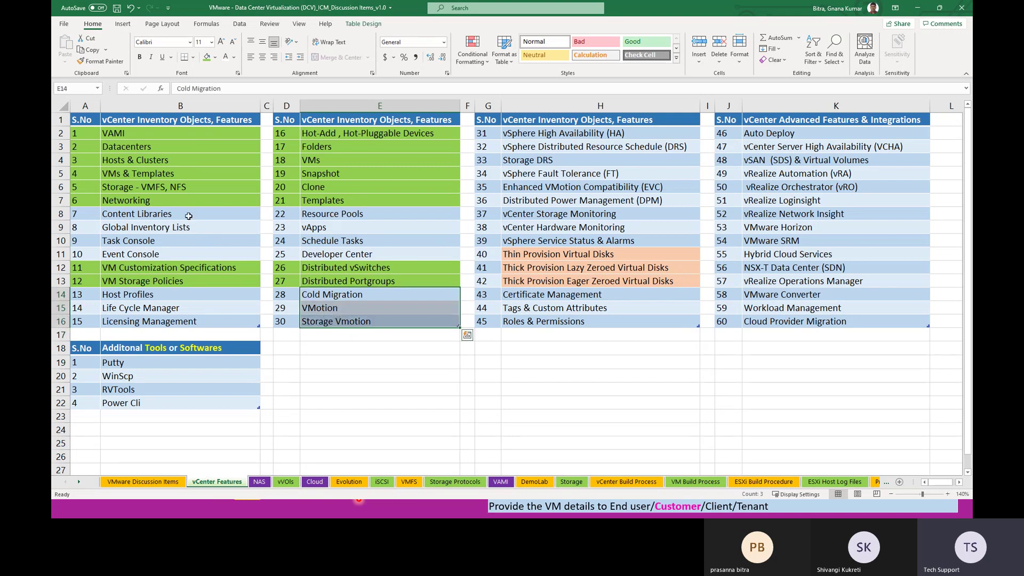
pyautogui.moveTo(188, 216); pyautogui.dragTo(189, 241)
pyautogui.moveTo(324, 214); pyautogui.dragTo(328, 242)
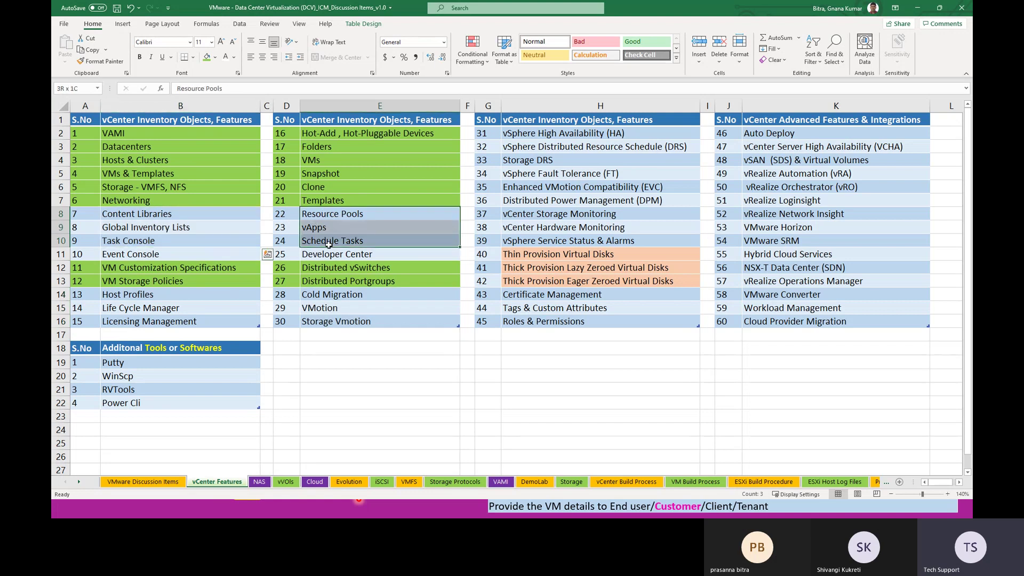
pyautogui.click(398, 401)
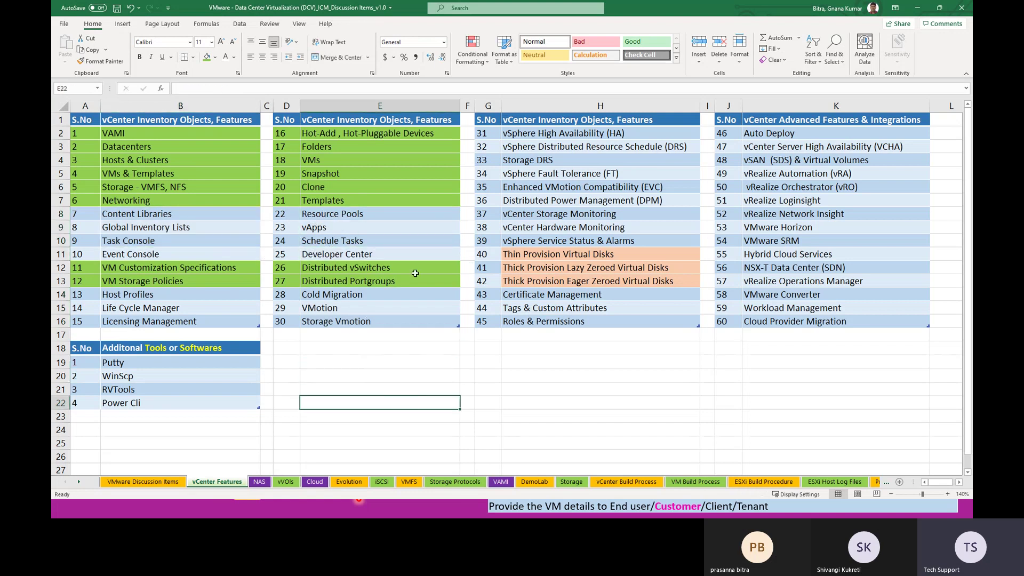
pyautogui.moveTo(191, 138); pyautogui.dragTo(449, 322)
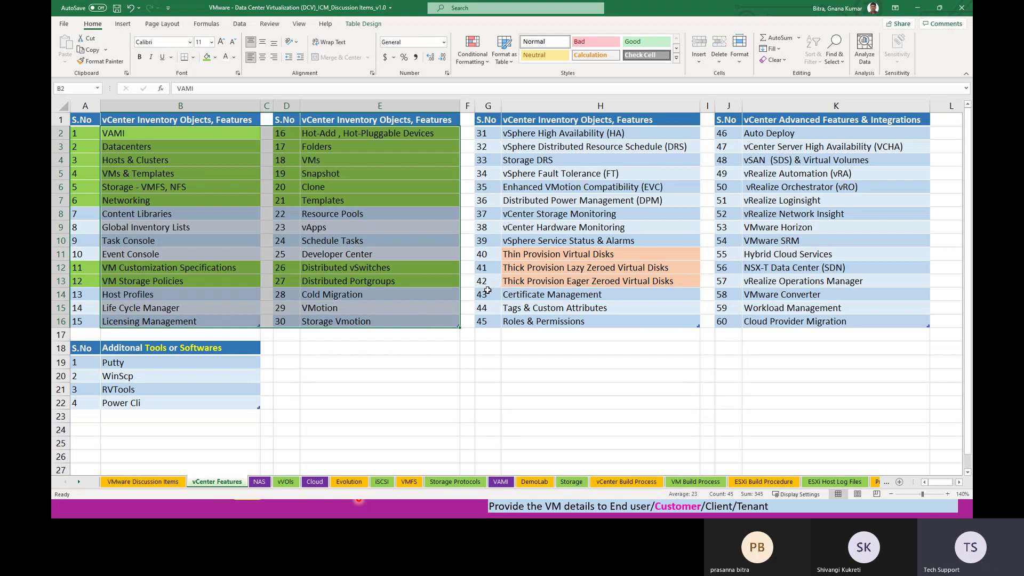
pyautogui.moveTo(556, 137); pyautogui.dragTo(557, 240)
pyautogui.click(559, 336)
# Step: Paint the three disk provisioning items, starting at Thin Provision Virtual Disks, green
pyautogui.click(530, 255)
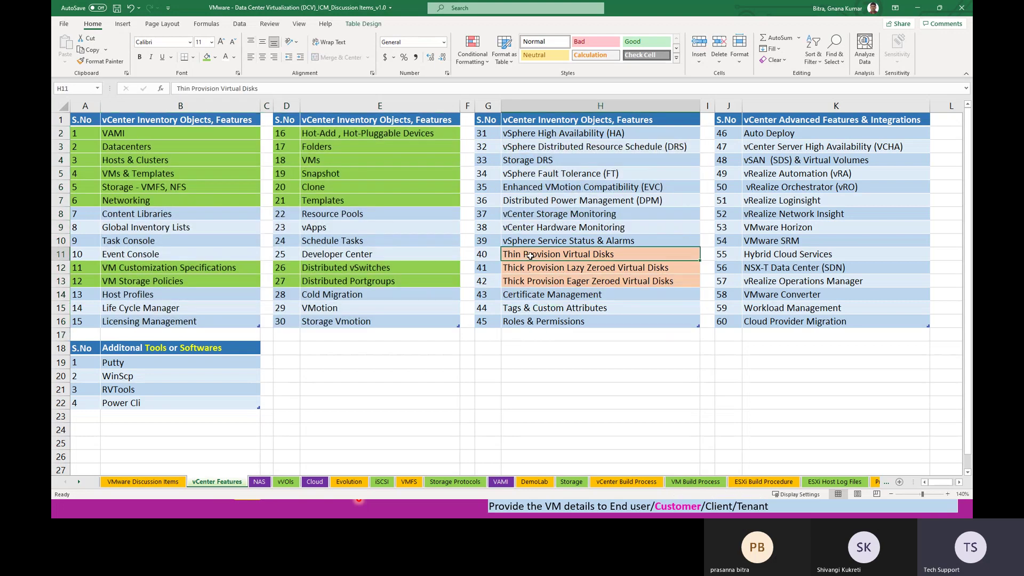
pyautogui.click(428, 268)
pyautogui.click(98, 61)
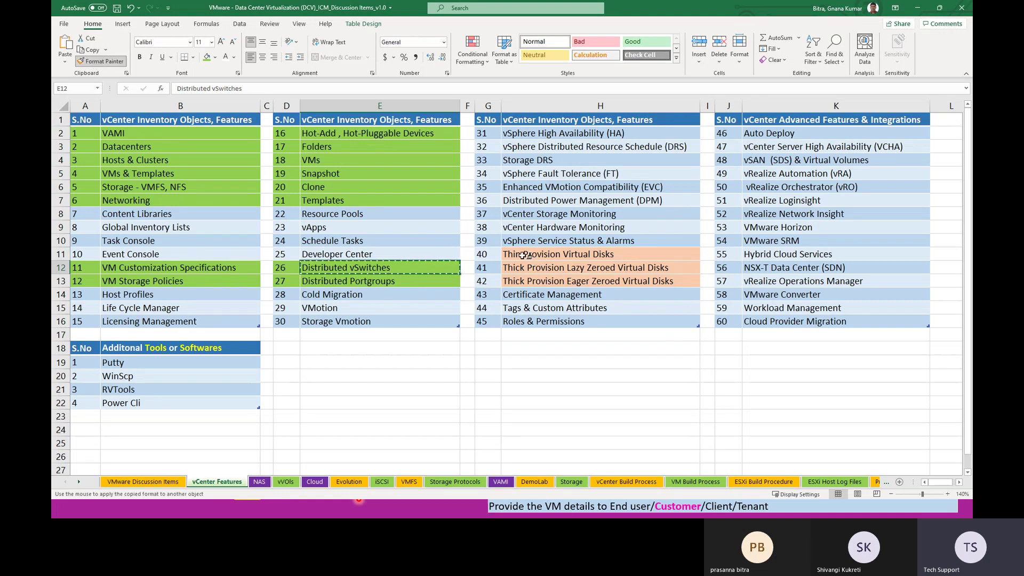
pyautogui.click(487, 255)
pyautogui.moveTo(546, 280); pyautogui.dragTo(545, 280)
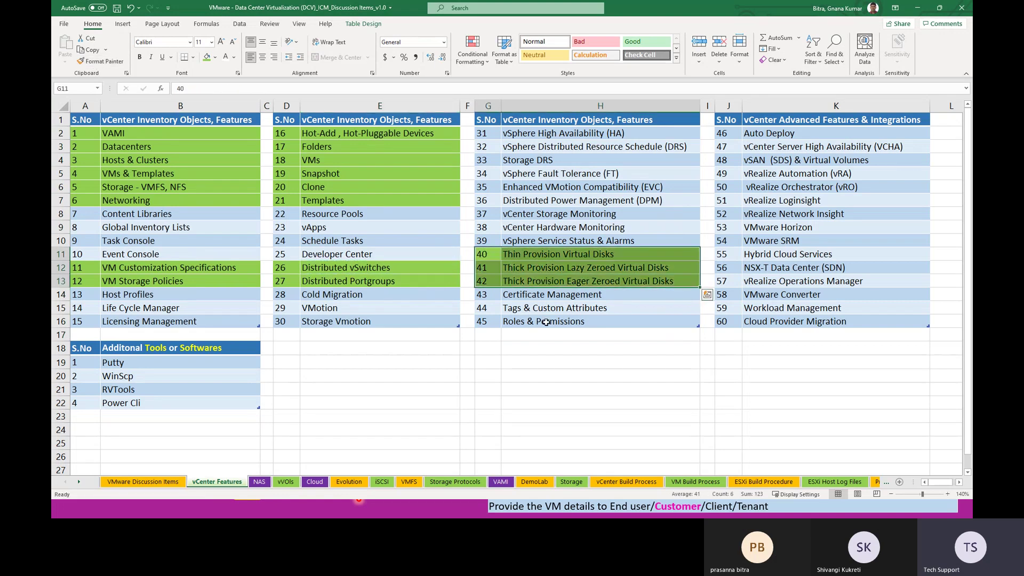
pyautogui.click(545, 403)
pyautogui.click(467, 456)
# Step: Highlight the advanced features list from Auto Deploy and the Putty and RVTools tool entries
pyautogui.moveTo(782, 133); pyautogui.dragTo(811, 315)
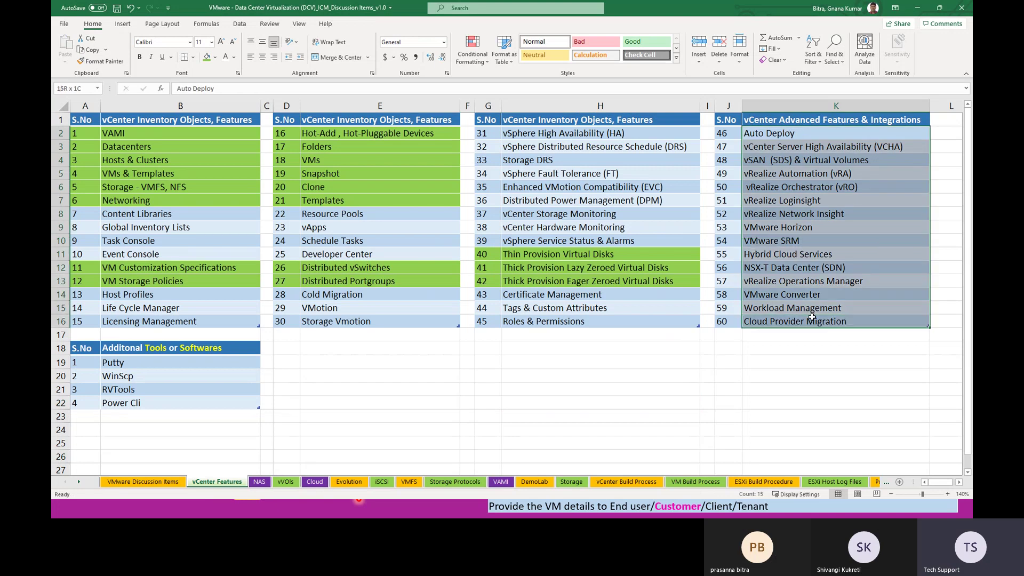
pyautogui.moveTo(180, 106); pyautogui.dragTo(582, 139)
pyautogui.moveTo(766, 122); pyautogui.dragTo(774, 323)
pyautogui.click(670, 375)
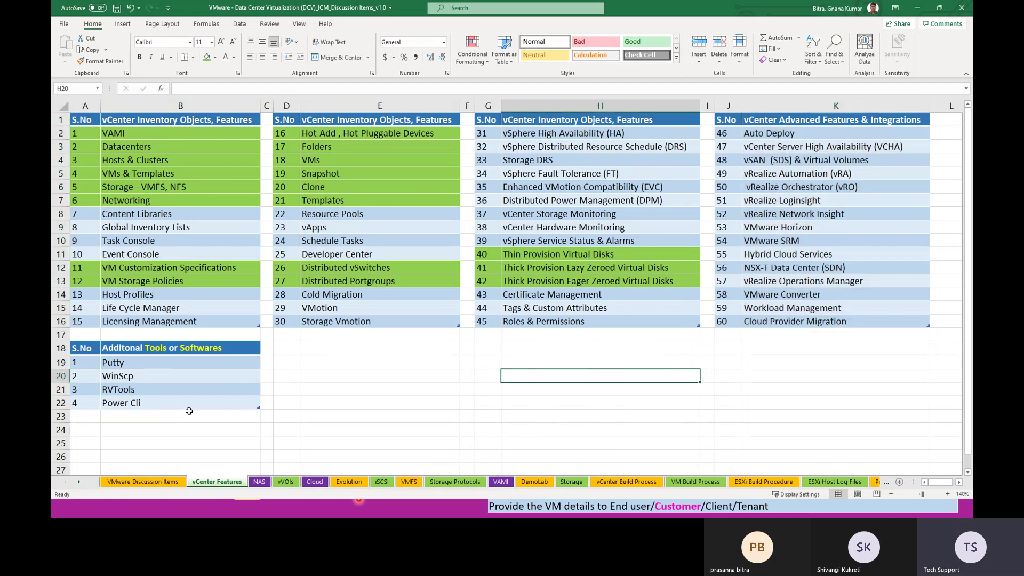
pyautogui.click(154, 363)
pyautogui.click(135, 385)
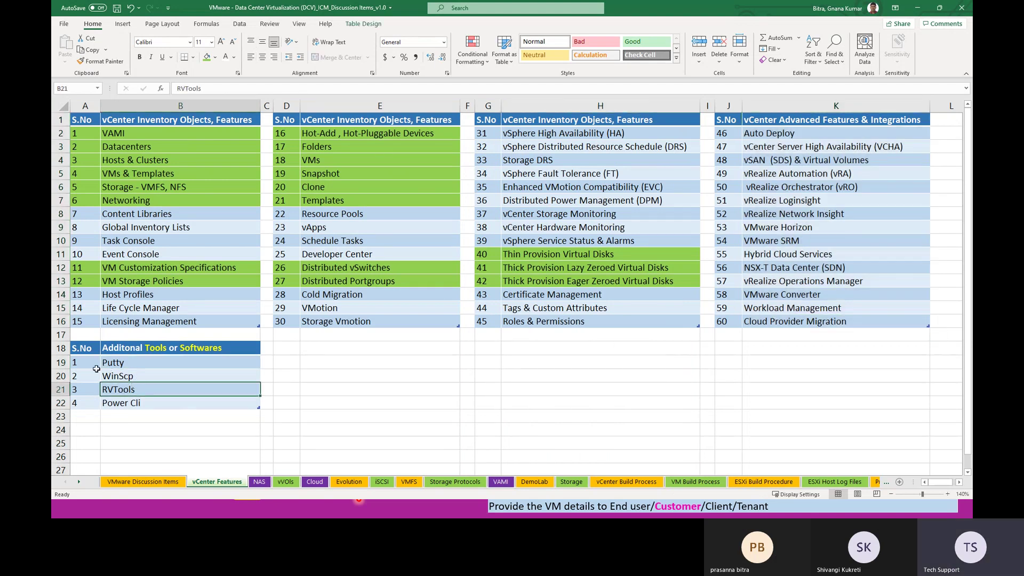
# Step: Paint the Putty and WinScp rows green, then point out Power Cli and RVTools
pyautogui.click(114, 201)
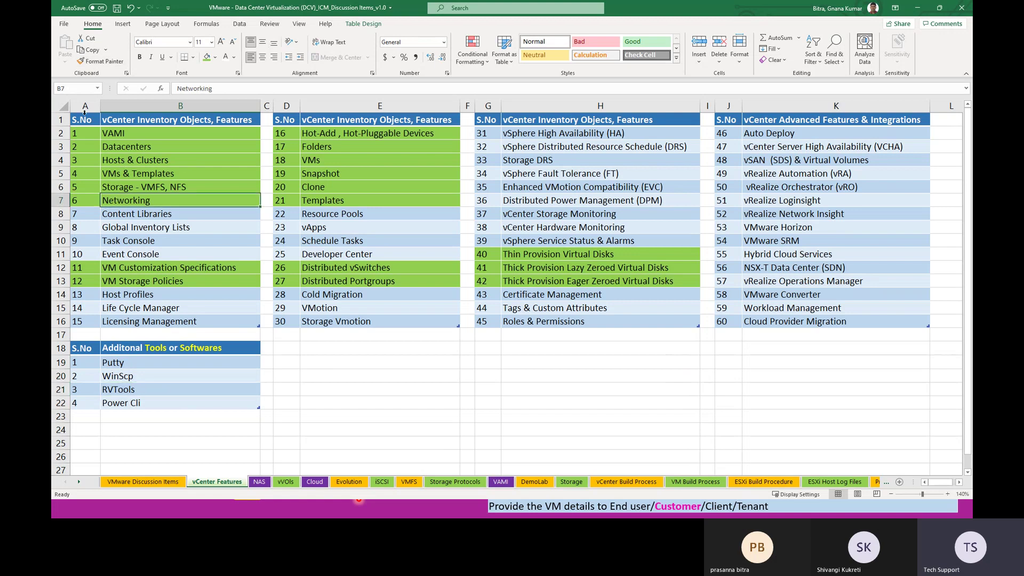
pyautogui.click(100, 61)
pyautogui.moveTo(86, 365)
pyautogui.mouseDown()
pyautogui.moveTo(138, 376)
pyautogui.moveTo(128, 380)
pyautogui.mouseUp()
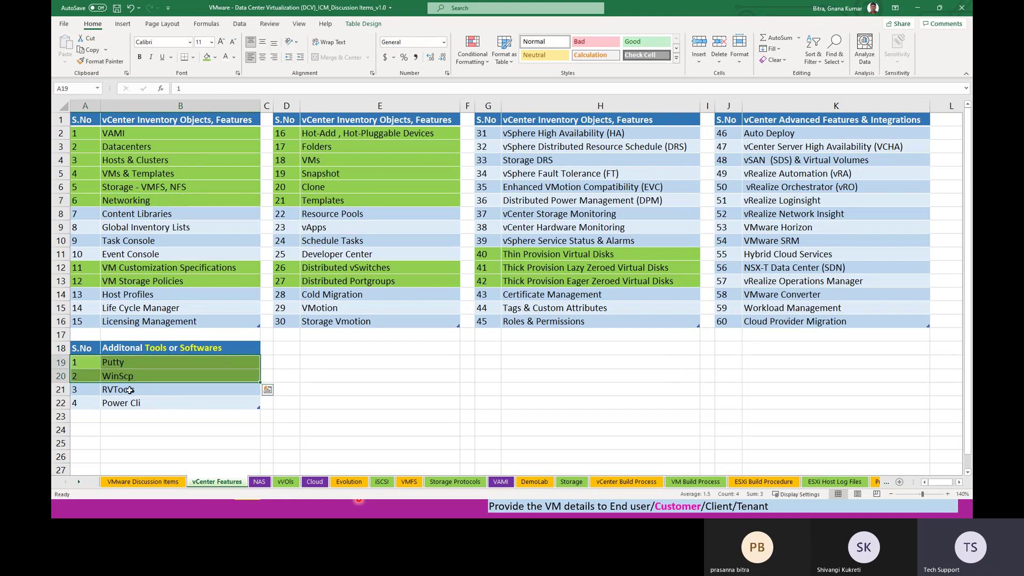
pyautogui.click(124, 394)
pyautogui.click(131, 404)
pyautogui.click(137, 416)
pyautogui.click(145, 431)
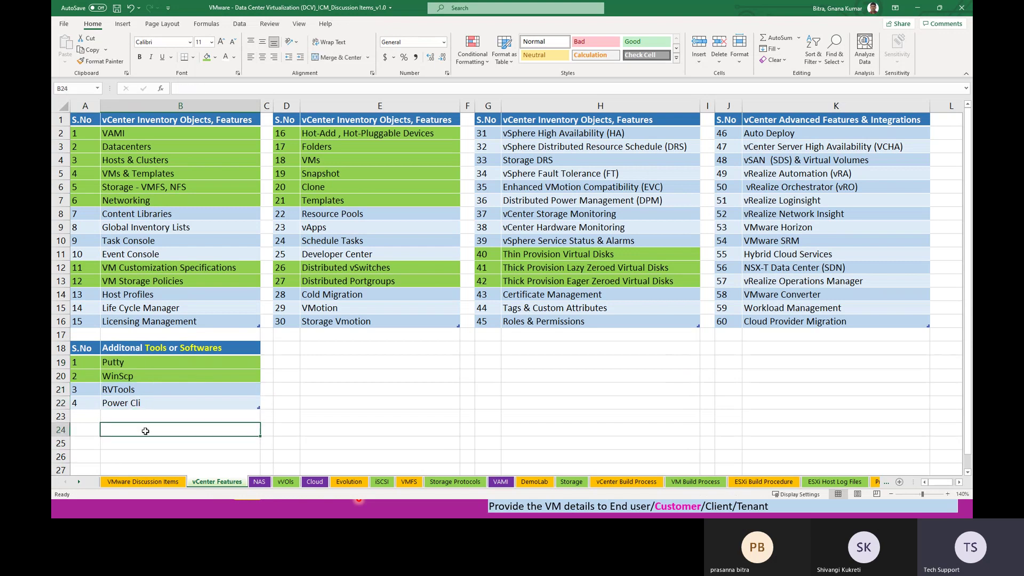
pyautogui.click(131, 402)
pyautogui.click(132, 393)
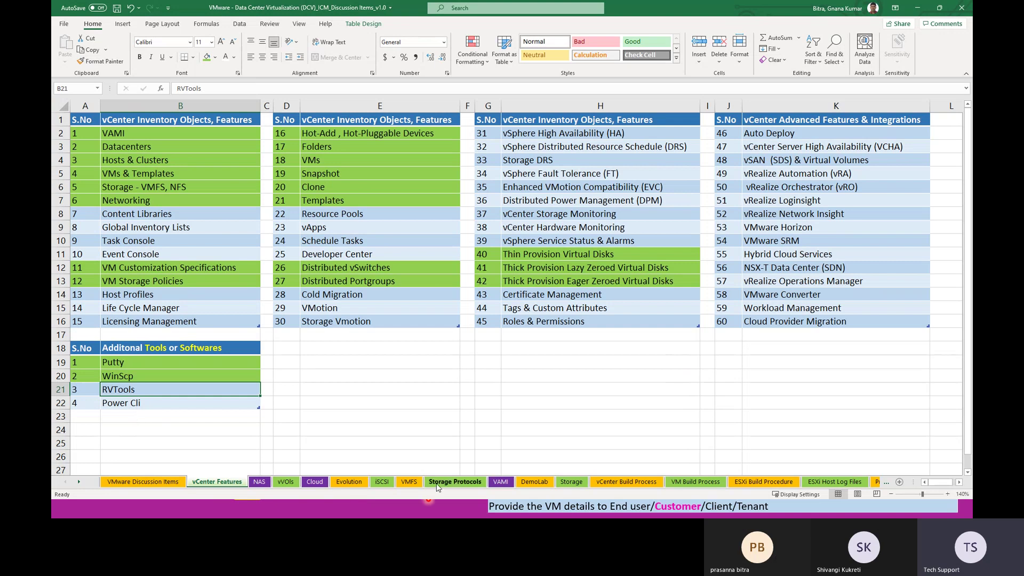
pyautogui.hotkey('alt', 'Tab')
pyautogui.hotkey('alt', 'Tab')
pyautogui.hotkey('alt', 'Tab')
pyautogui.hotkey('alt', 'Tab')
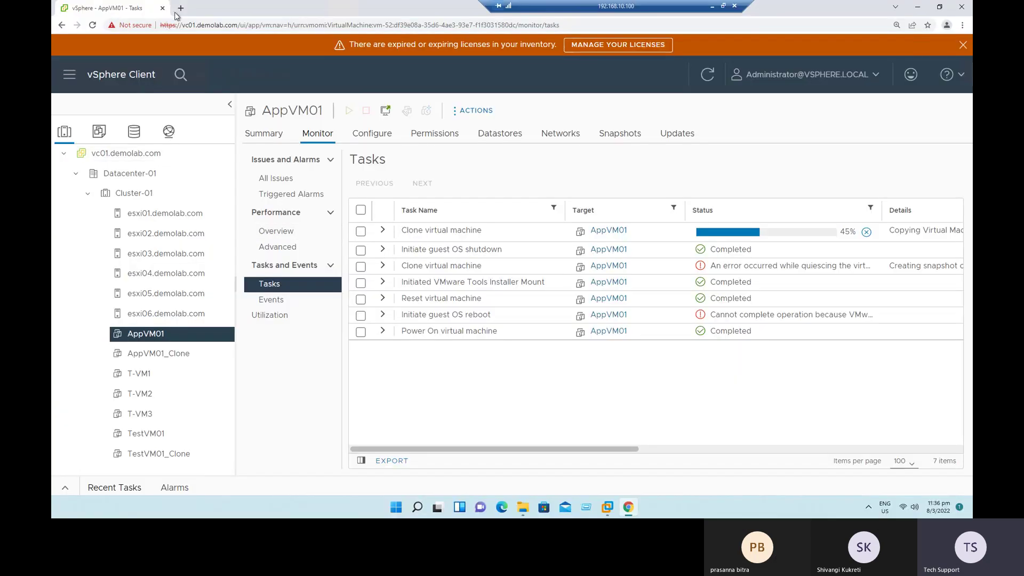
# Step: Google 'rvtools' in a new tab, open the RVTools - Home result, and follow its Download link
pyautogui.click(181, 8)
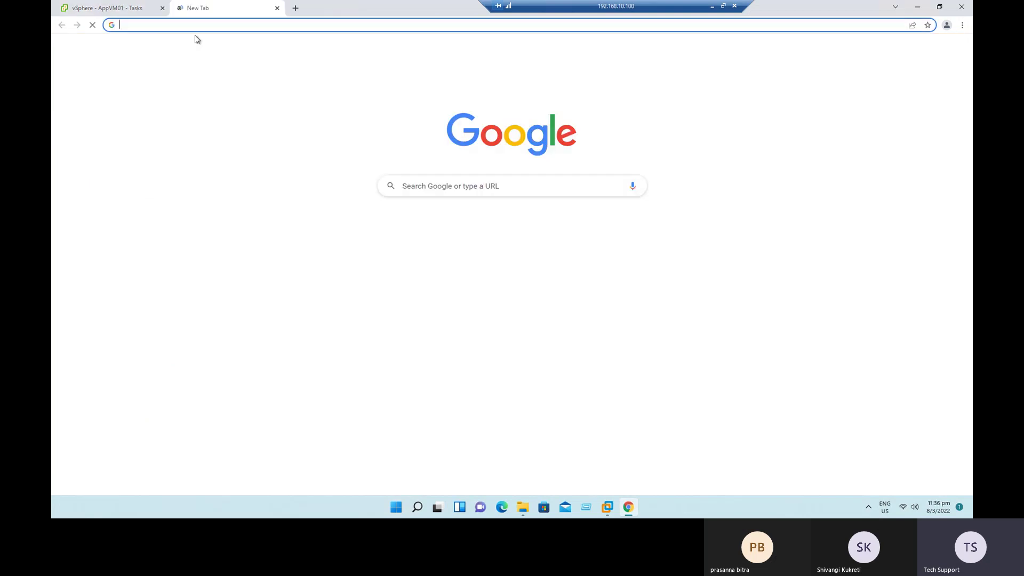
pyautogui.click(463, 186)
pyautogui.write('rvtools')
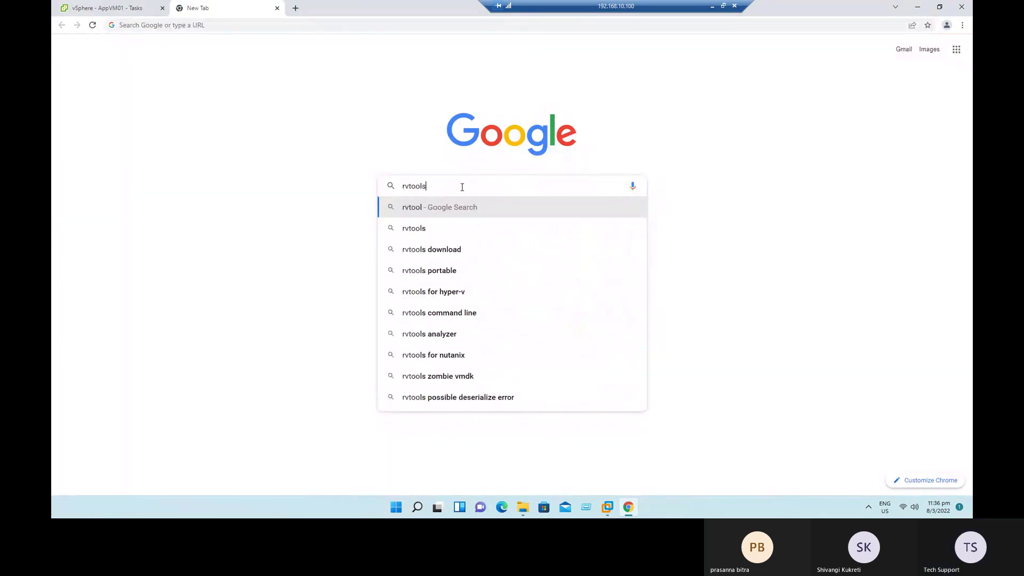
pyautogui.press('Return')
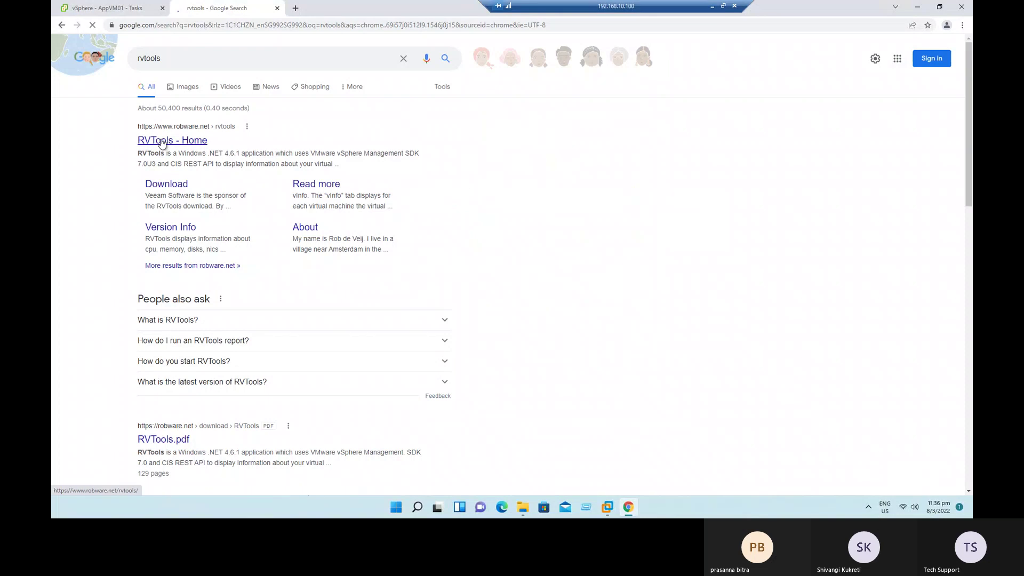
pyautogui.click(161, 141)
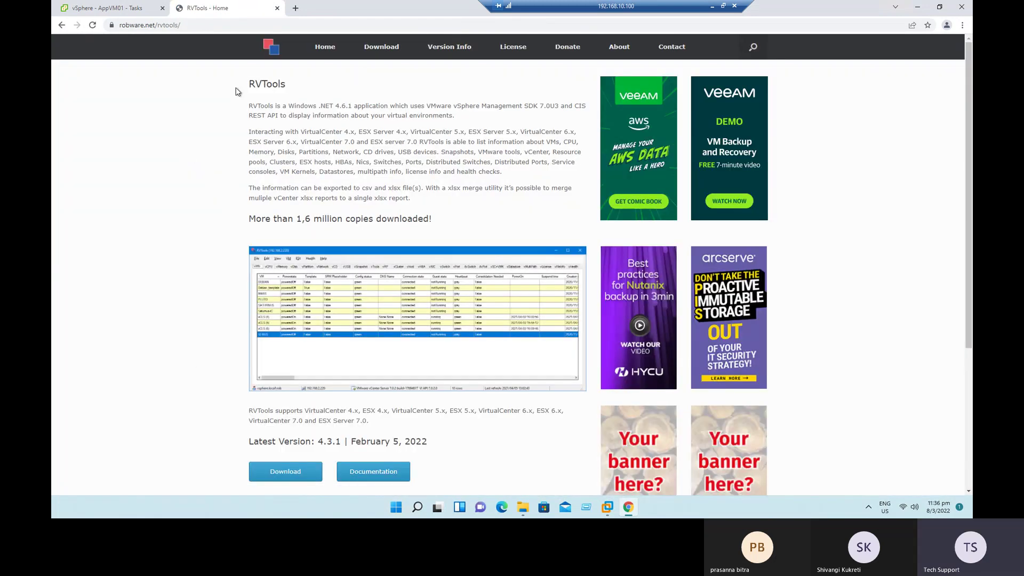
pyautogui.scroll(-2, 287, 368)
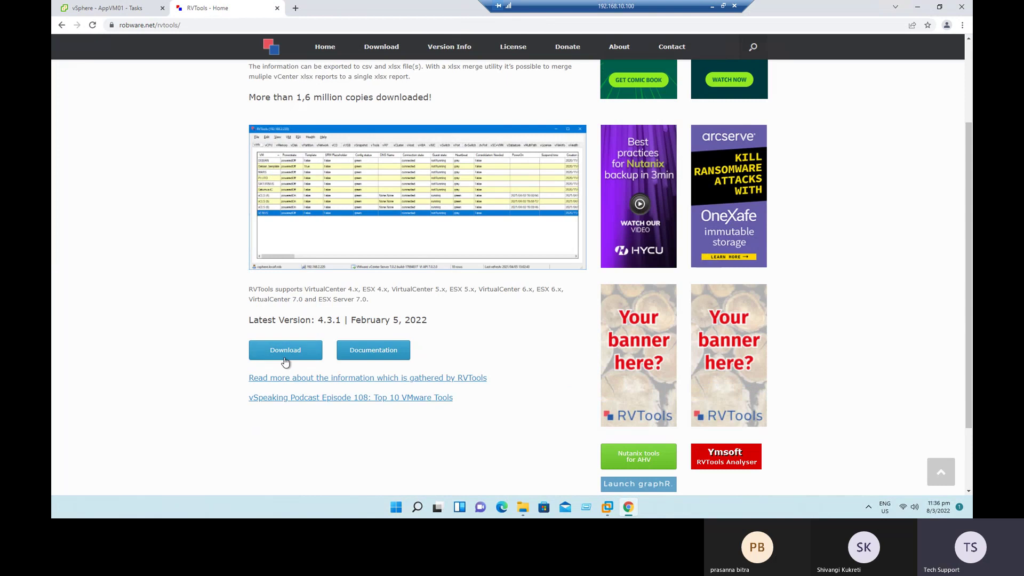
pyautogui.click(287, 354)
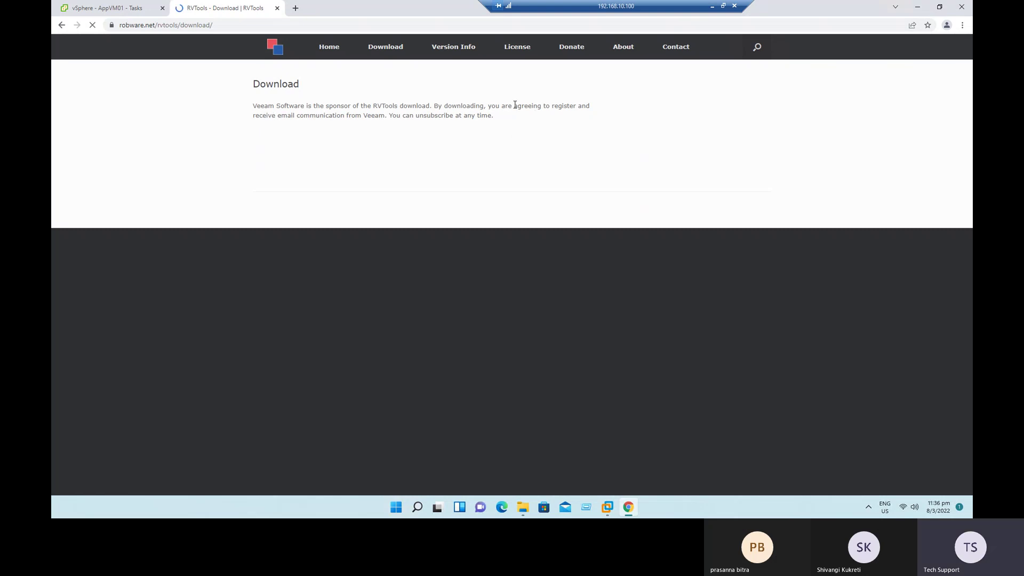
# Step: Enter a name, company and e-mail address, opt in to Veeam communications, and register to download RVTools4.3.1.msi
pyautogui.moveTo(505, 106); pyautogui.dragTo(590, 127)
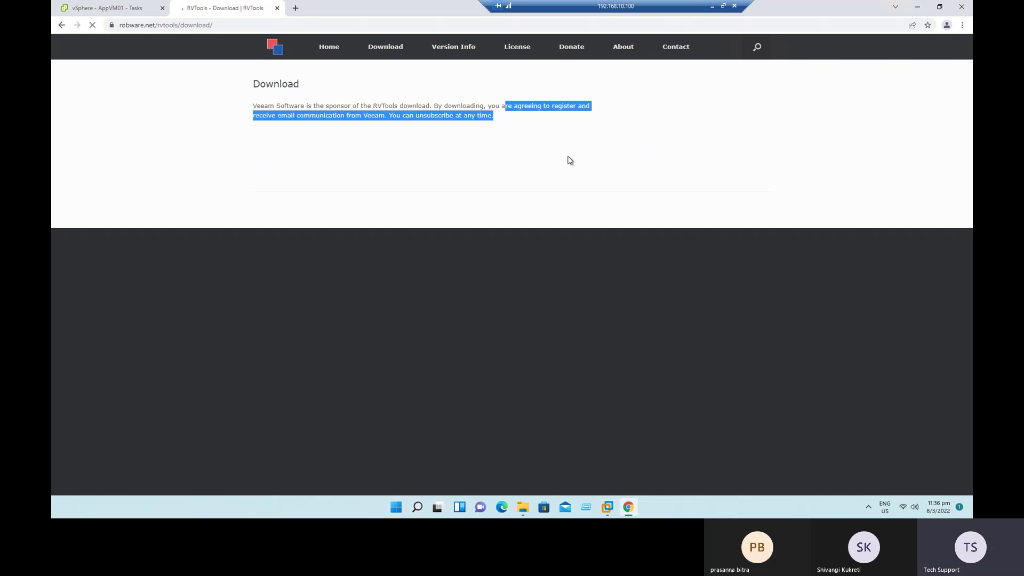
pyautogui.click(422, 285)
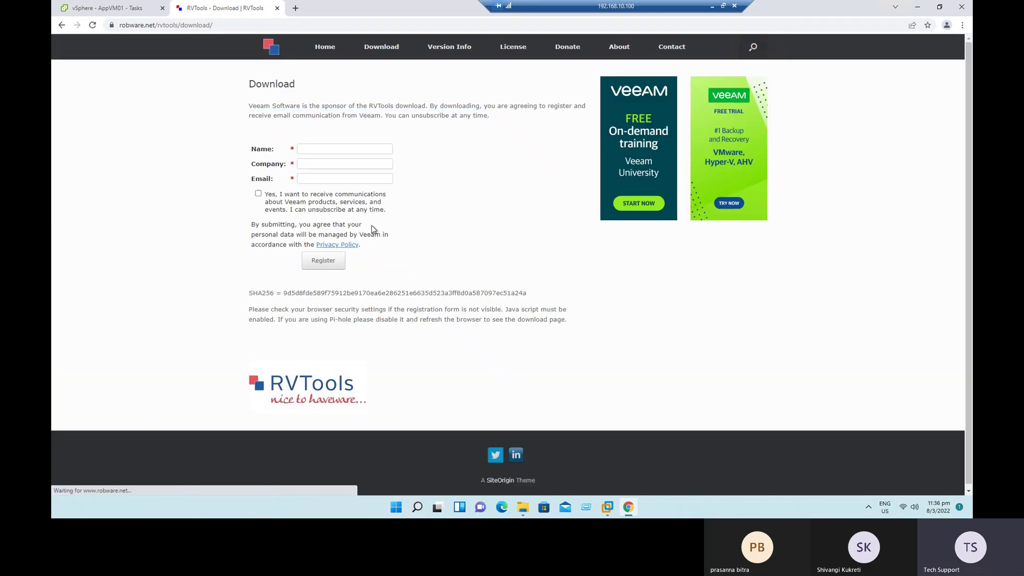
pyautogui.write('Gnana Kumar')
pyautogui.press('Tab')
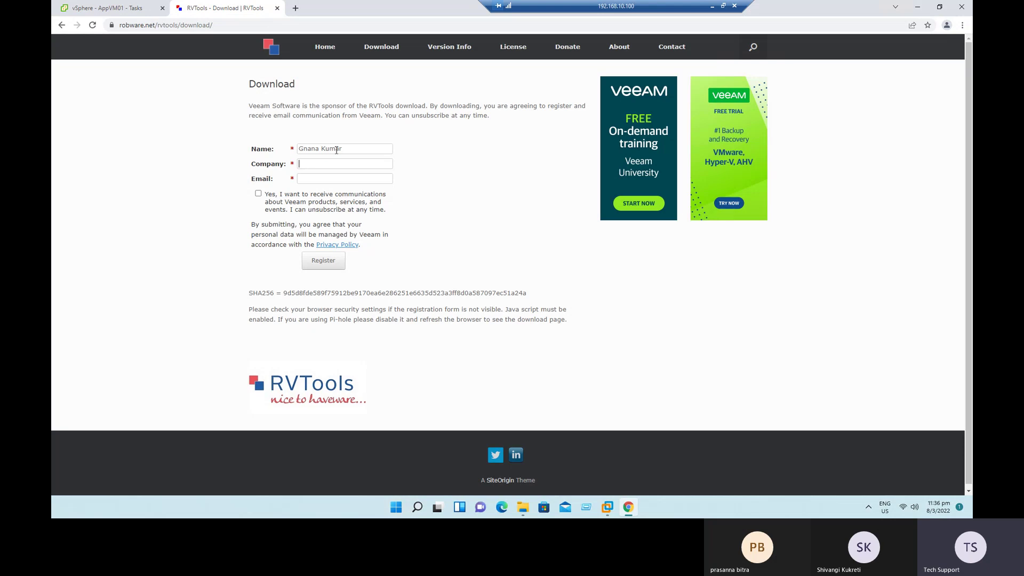
pyautogui.write('GnanCloudGarage')
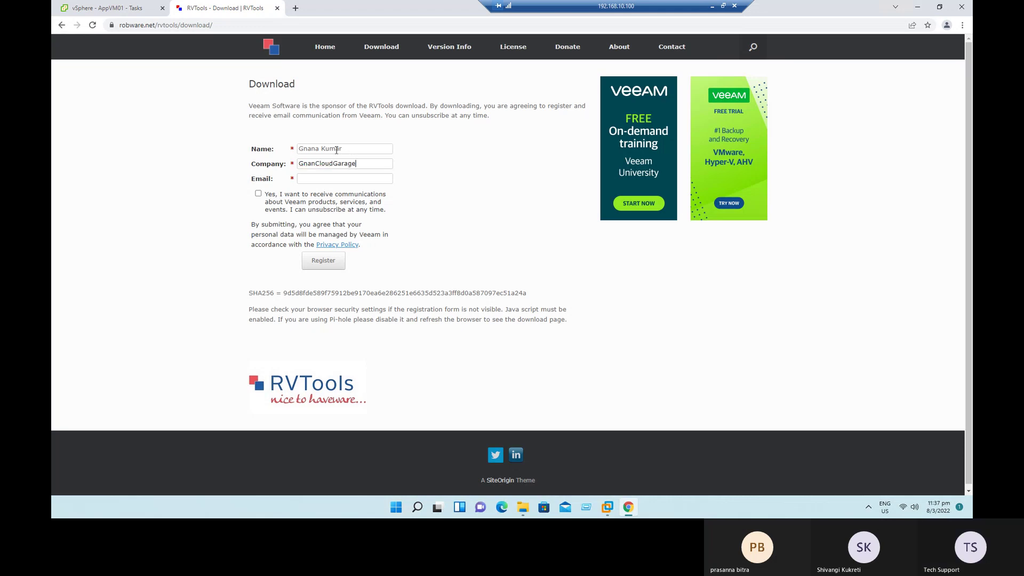
pyautogui.press('Tab')
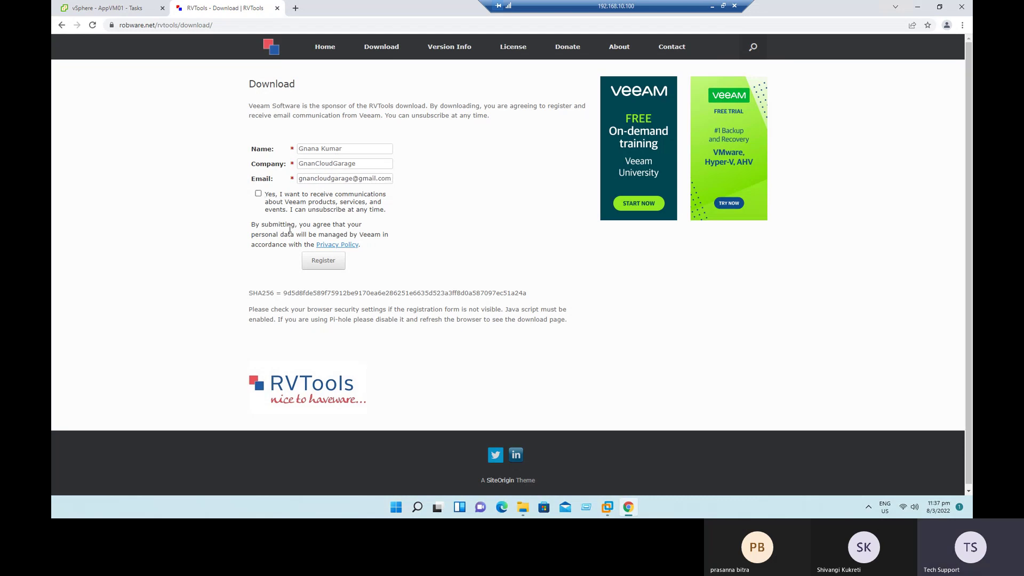
pyautogui.click(259, 195)
pyautogui.click(329, 263)
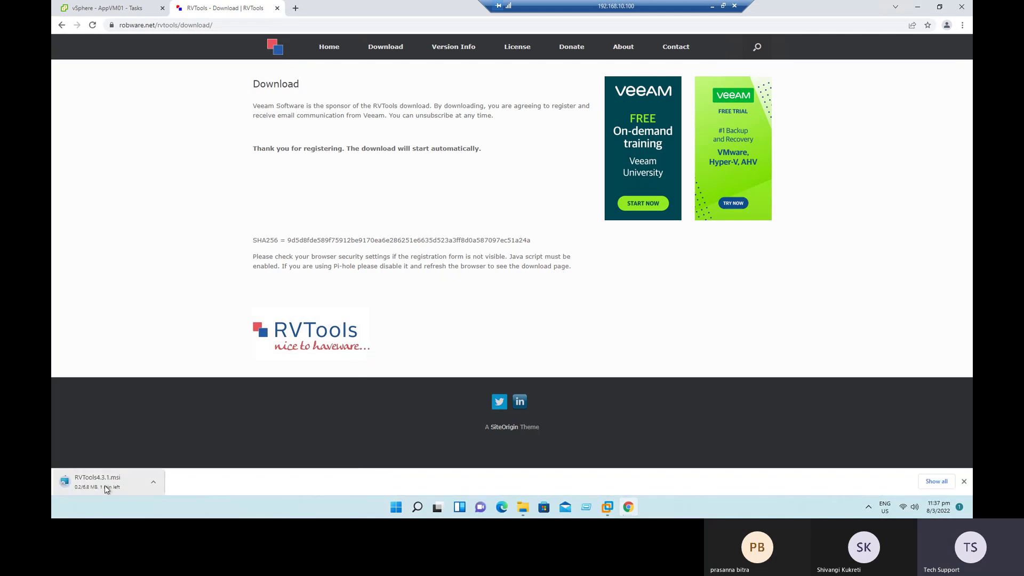
# Step: Remove putty.exe from Chrome's Downloads list and show RVTools4.3.1.msi in the Downloads folder
pyautogui.click(962, 25)
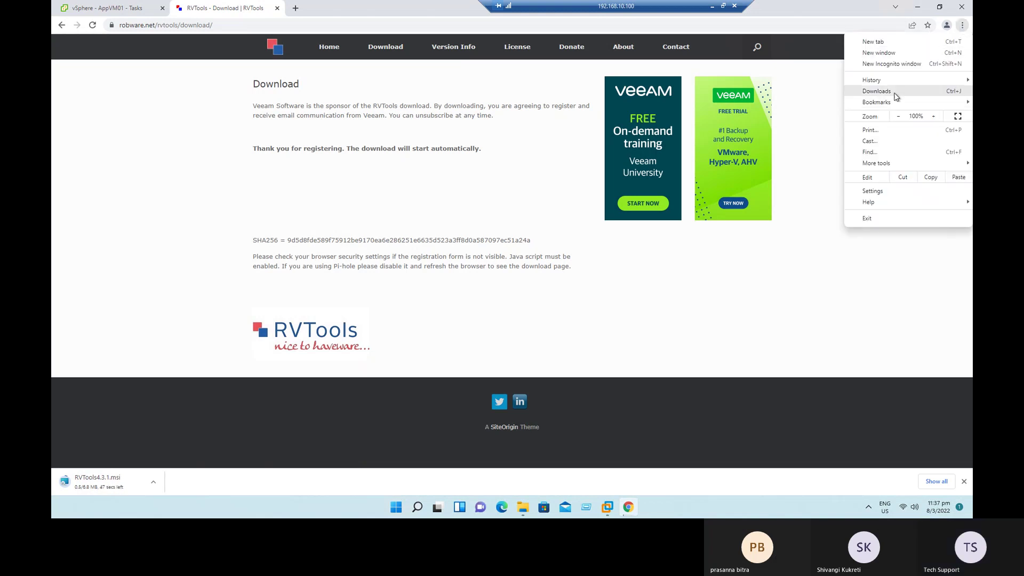
pyautogui.click(877, 91)
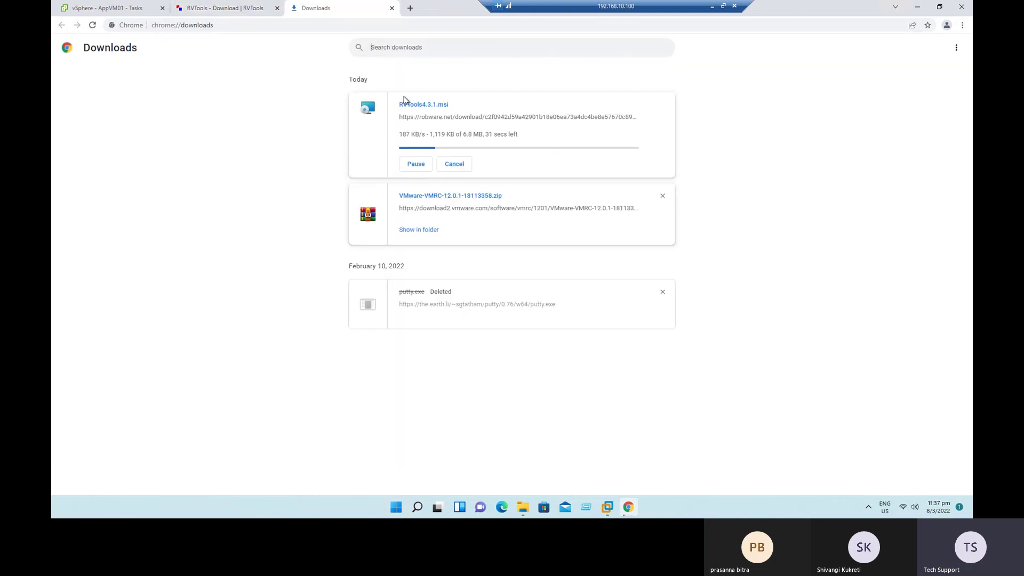
pyautogui.click(662, 292)
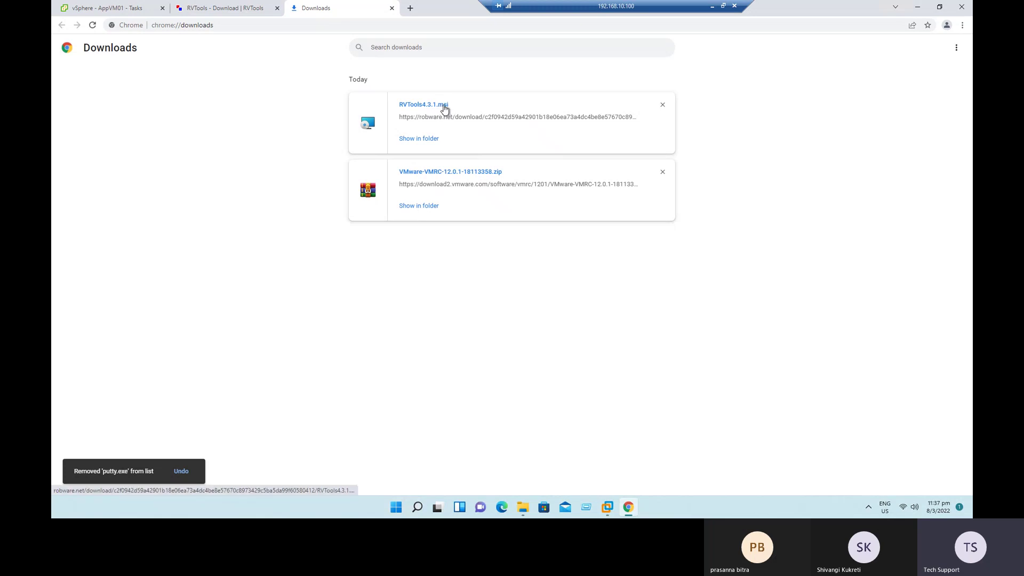
pyautogui.click(424, 140)
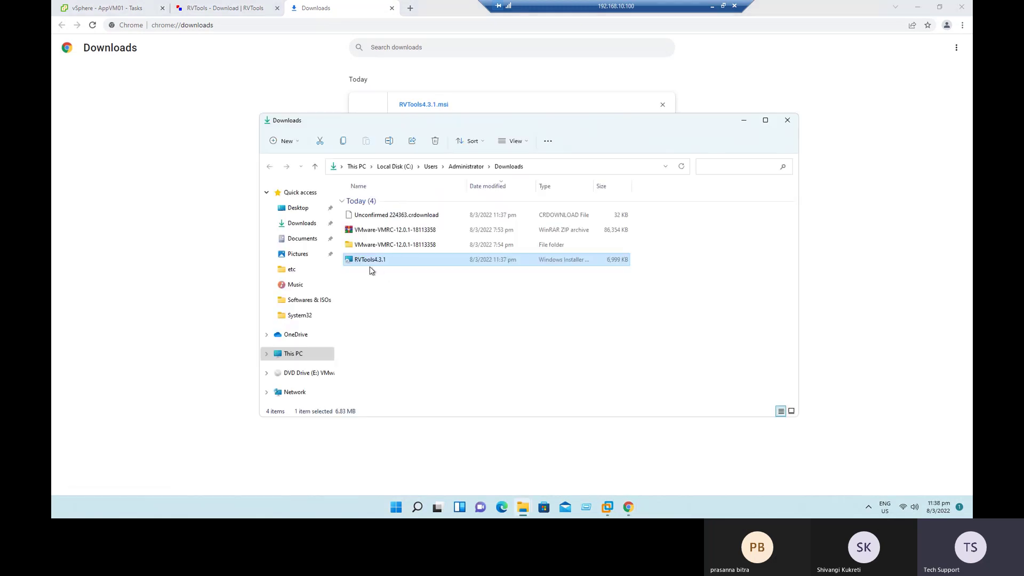
# Step: Install RVTools 4.3.1 from its installer, accepting the license and the default folder
pyautogui.rightClick(363, 260)
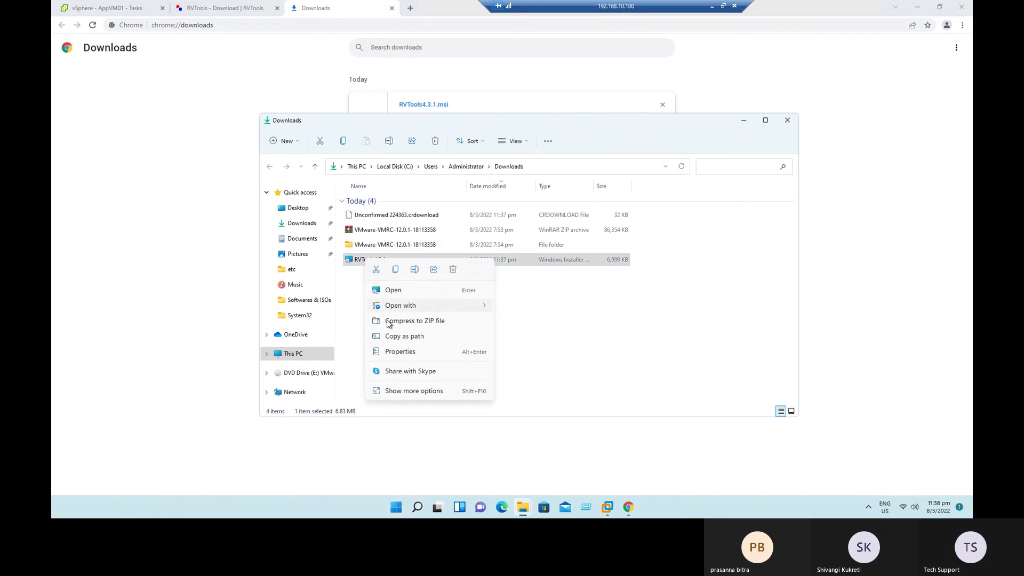
pyautogui.click(388, 292)
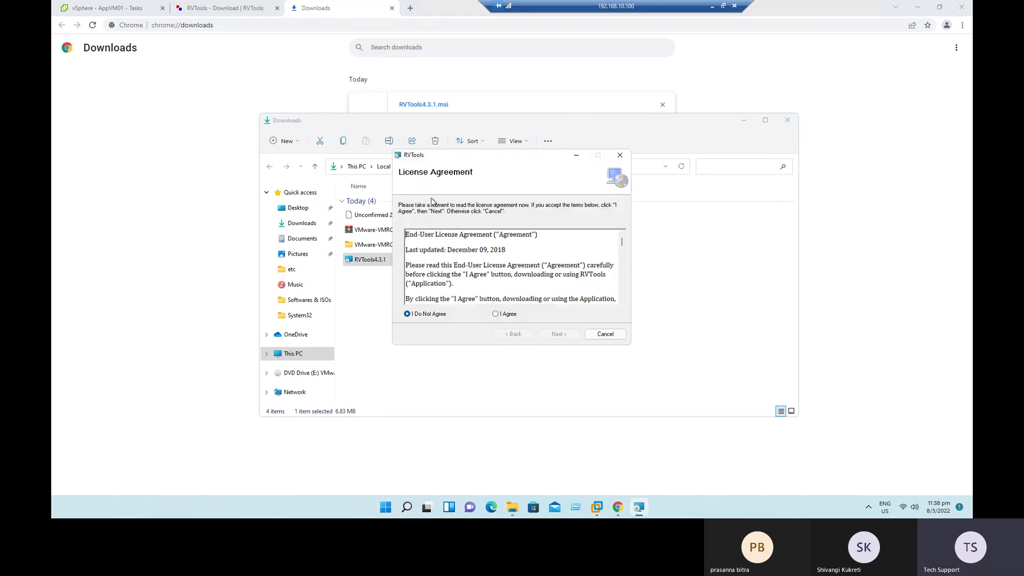
pyautogui.click(511, 315)
pyautogui.click(571, 336)
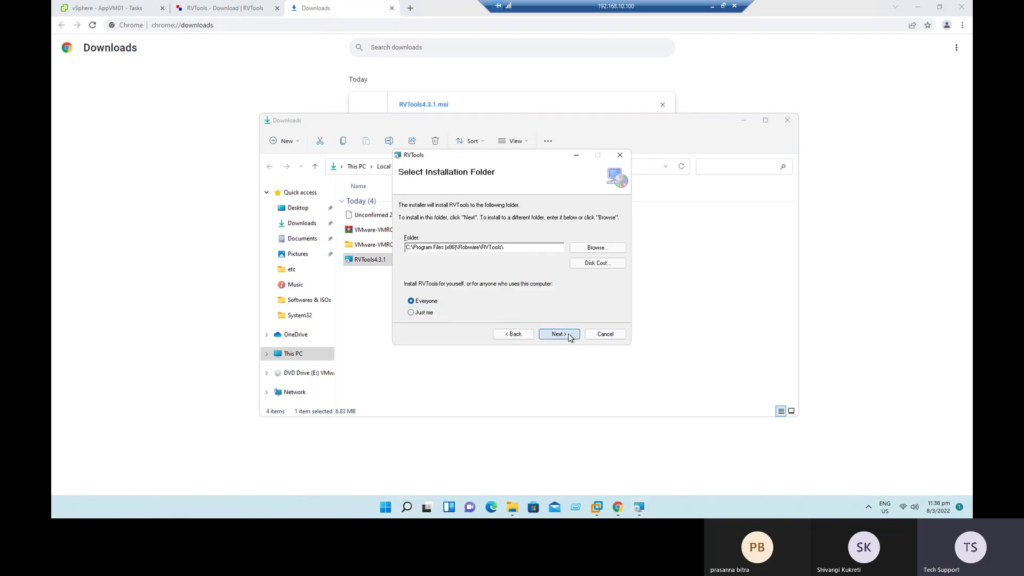
pyautogui.click(568, 336)
pyautogui.click(569, 337)
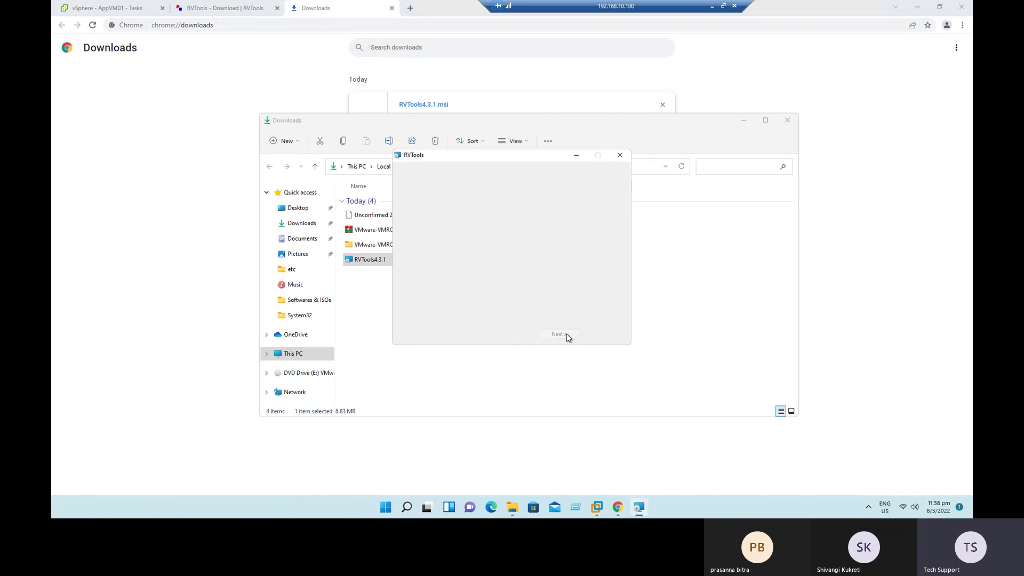
pyautogui.click(567, 336)
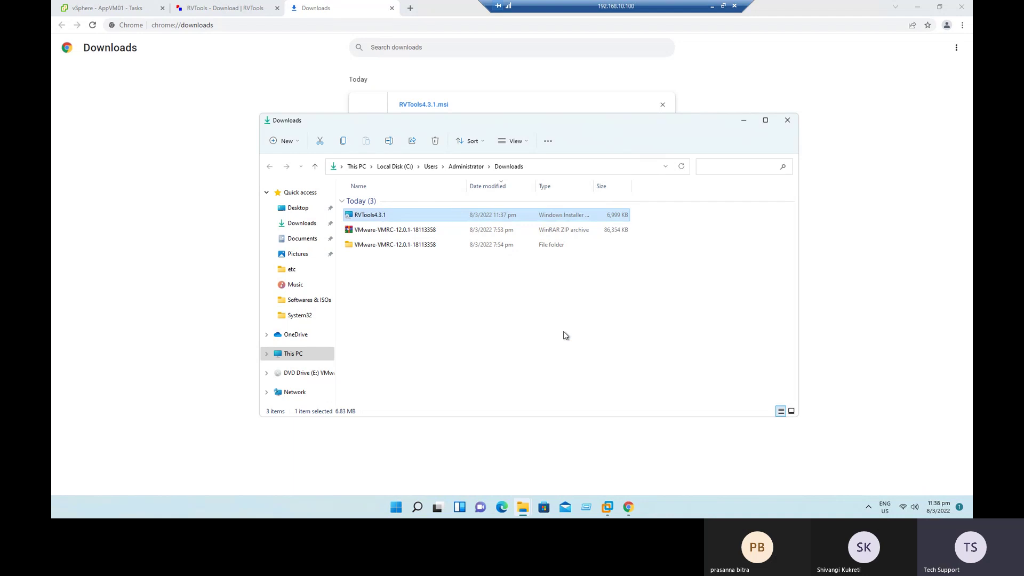
# Step: Close the Downloads folder, minimize Chrome and move the RVTools shortcut to the desktop centre
pyautogui.click(787, 120)
pyautogui.click(915, 7)
pyautogui.moveTo(73, 261); pyautogui.dragTo(437, 165)
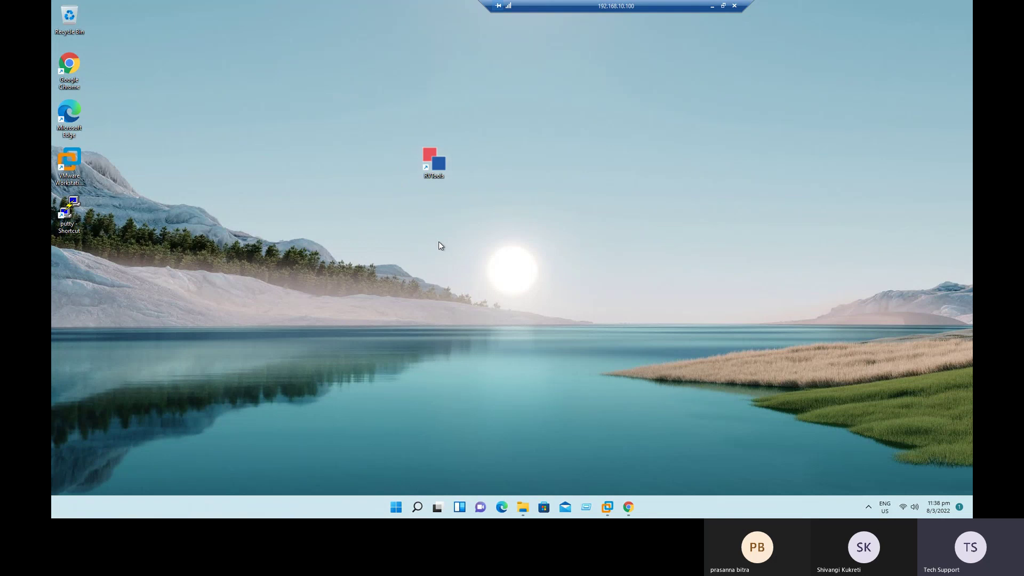
# Step: Launch RVTools to its login prompt and show vc01.demolab.com's summary (6 hosts, 10 VMs) in vSphere Client
pyautogui.doubleClick(435, 159)
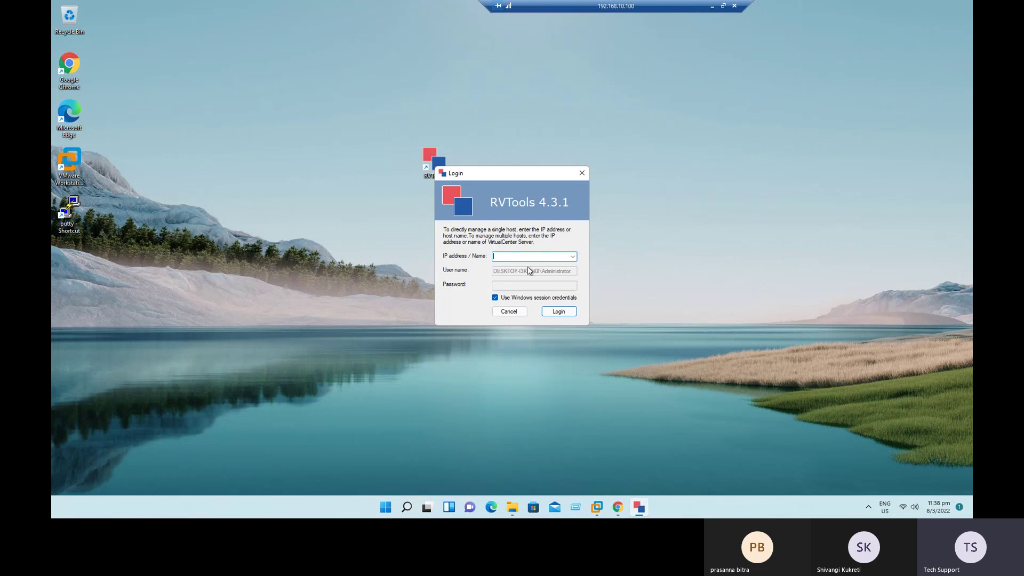
pyautogui.click(619, 508)
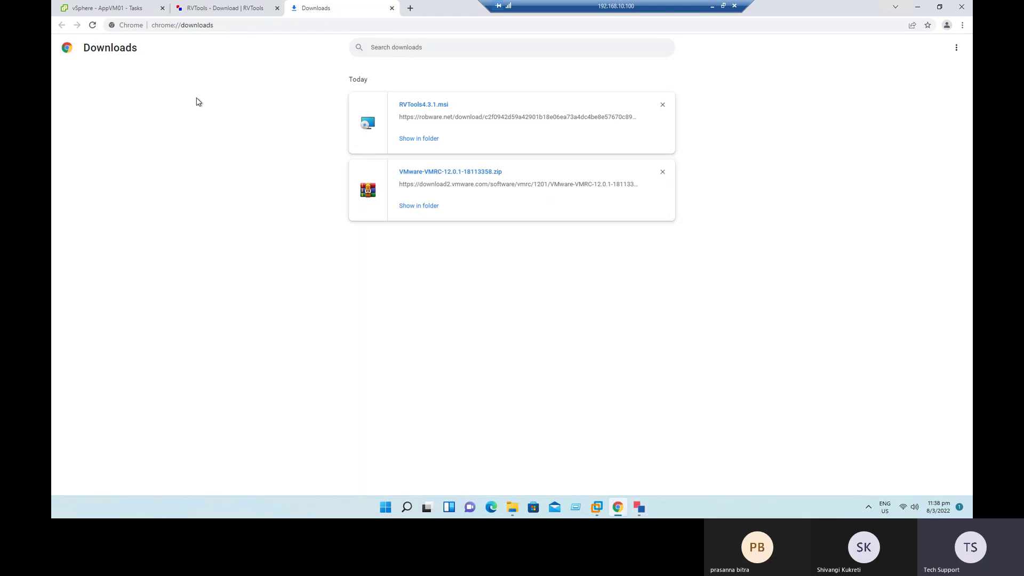
pyautogui.click(124, 9)
pyautogui.click(133, 155)
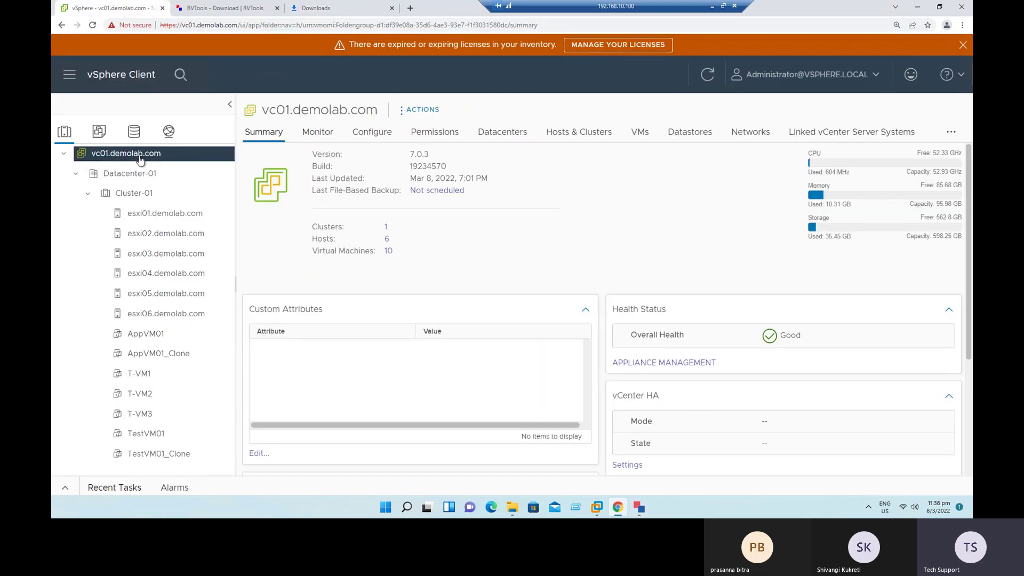
# Step: Copy vc01.demolab.com from the vSphere page into RVTools' server name field
pyautogui.moveTo(262, 110); pyautogui.dragTo(380, 113)
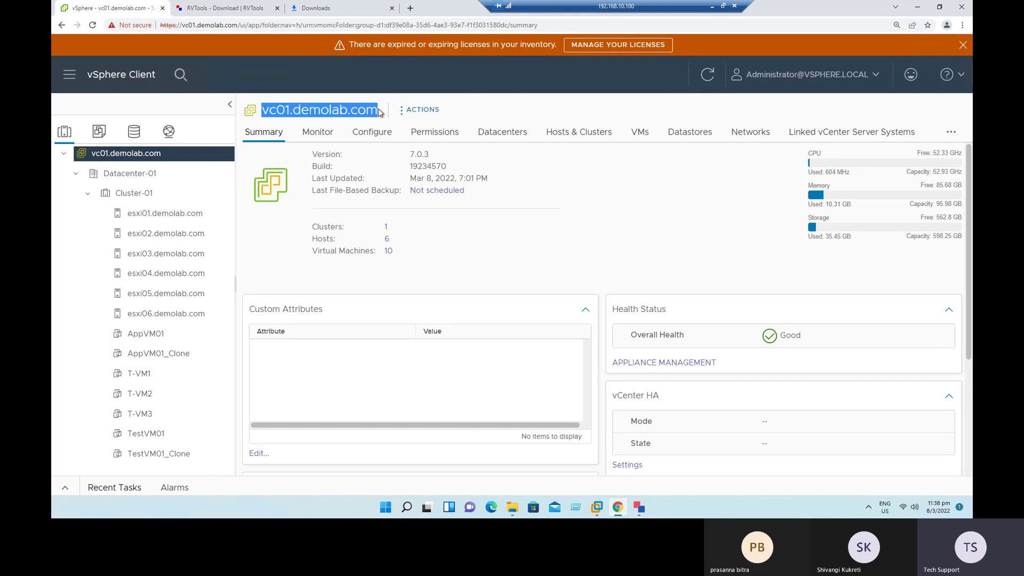
pyautogui.rightClick(360, 110)
pyautogui.click(376, 118)
pyautogui.click(639, 507)
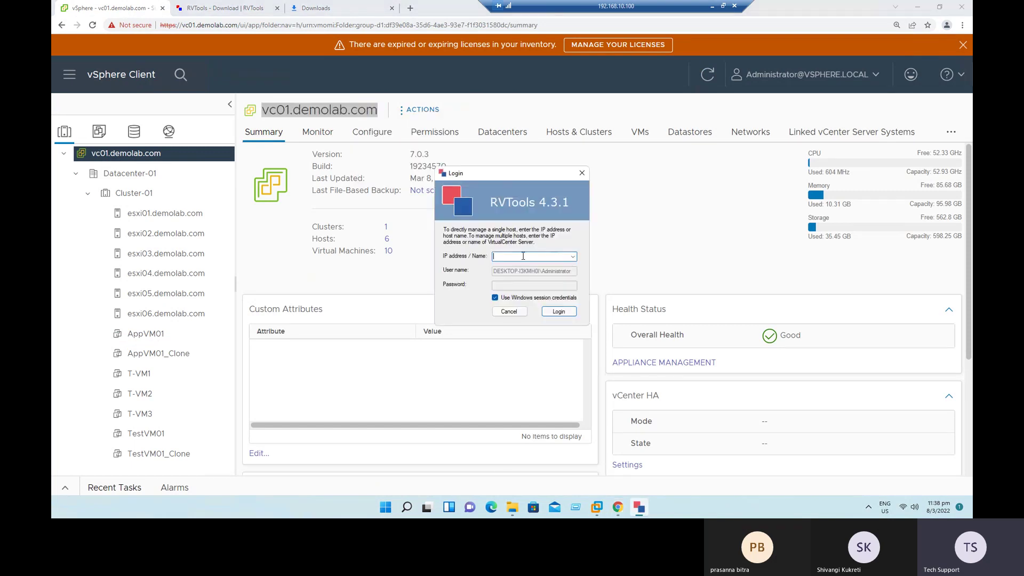
pyautogui.hotkey('ctrl', 'v')
# Step: Log in with the vSphere administrator user and password instead of Windows session credentials
pyautogui.click(497, 298)
pyautogui.click(518, 271)
pyautogui.write('dmin')
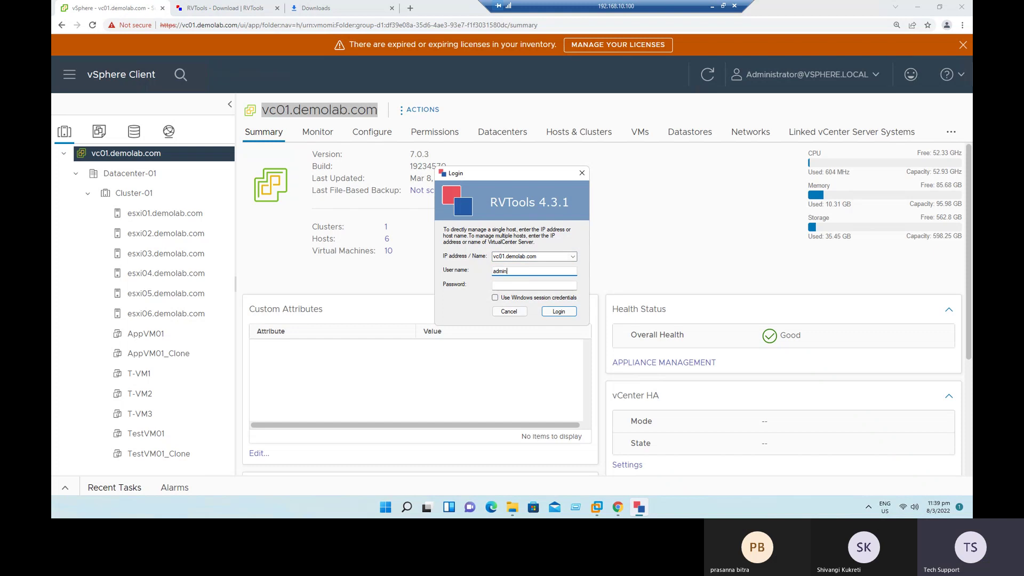
pyautogui.write('istrator@vsphere.local')
pyautogui.press('Tab')
pyautogui.write('*****')
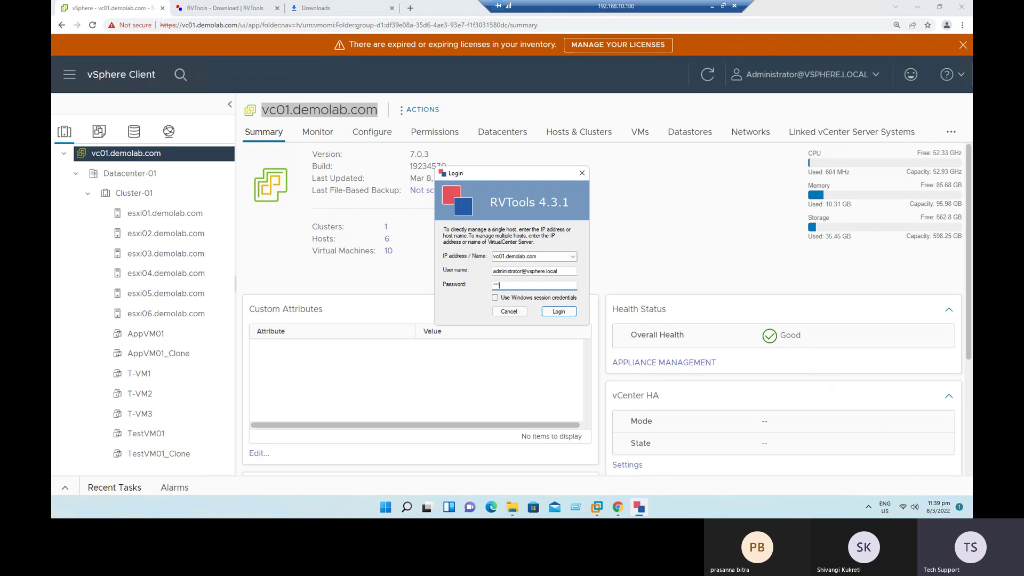
pyautogui.write('***')
pyautogui.press('Return')
# Step: Review the loaded VM inventory, selecting the T-VM3 row, then return to vSphere Client
pyautogui.click(916, 6)
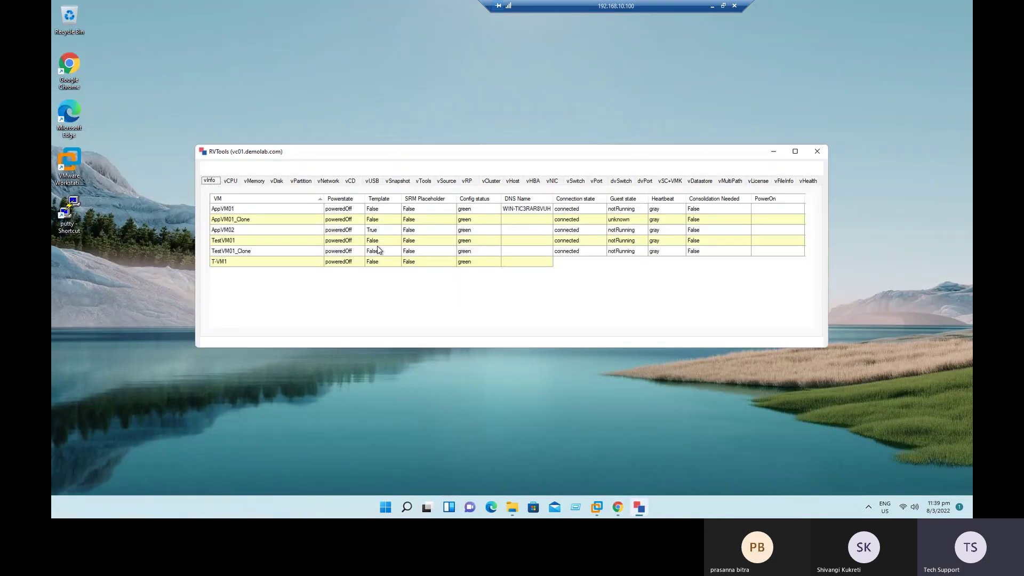
pyautogui.click(415, 283)
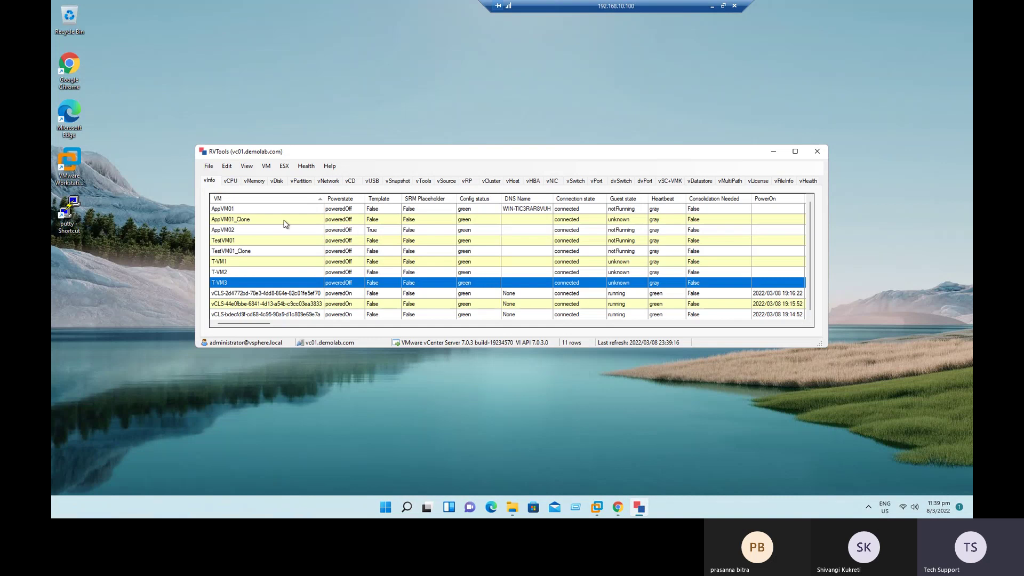
pyautogui.click(618, 508)
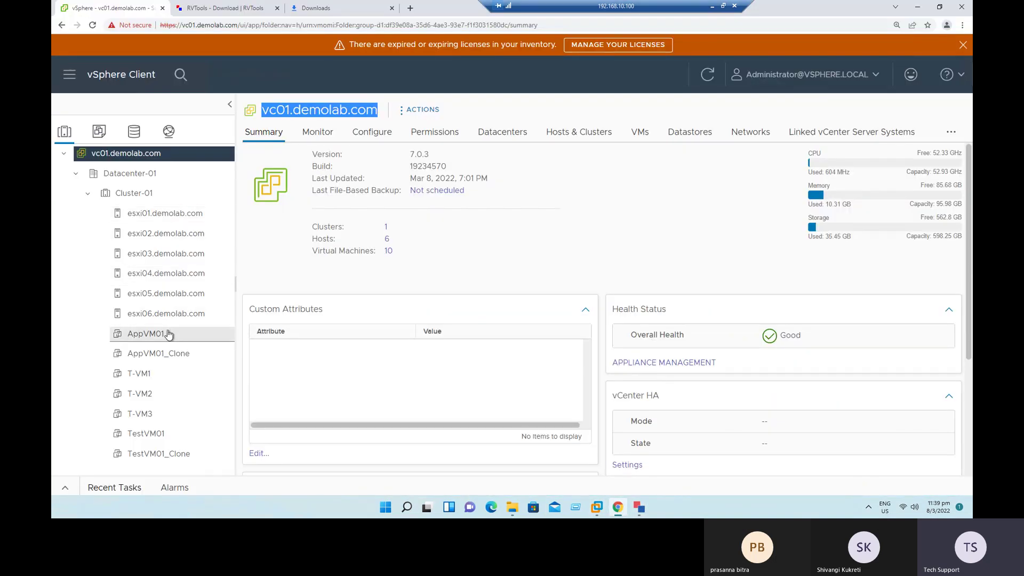
# Step: Check Datacenter-01's counts (10 VMs, 1 cluster, 4 networks, 7 datastores) and list its hosts
pyautogui.click(121, 179)
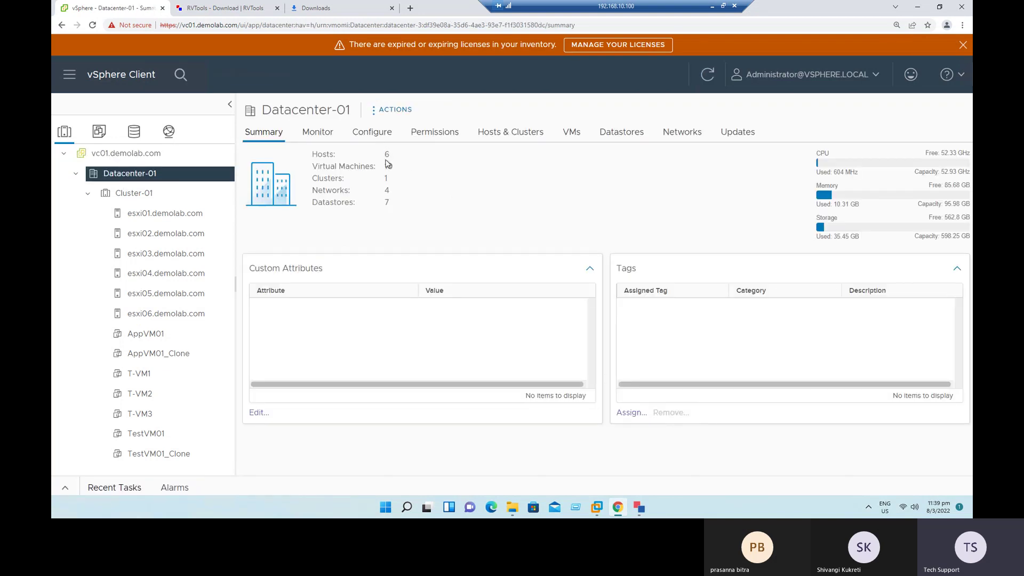
pyautogui.doubleClick(389, 166)
pyautogui.doubleClick(387, 178)
pyautogui.doubleClick(387, 190)
pyautogui.doubleClick(388, 203)
pyautogui.click(416, 222)
pyautogui.moveTo(392, 209); pyautogui.dragTo(315, 167)
pyautogui.click(426, 213)
pyautogui.click(435, 133)
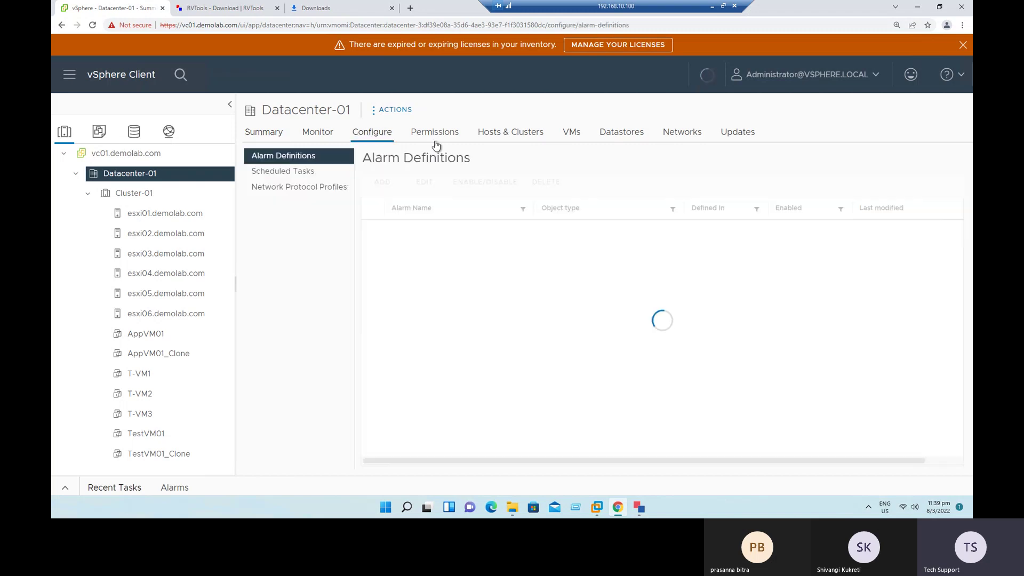
pyautogui.click(498, 133)
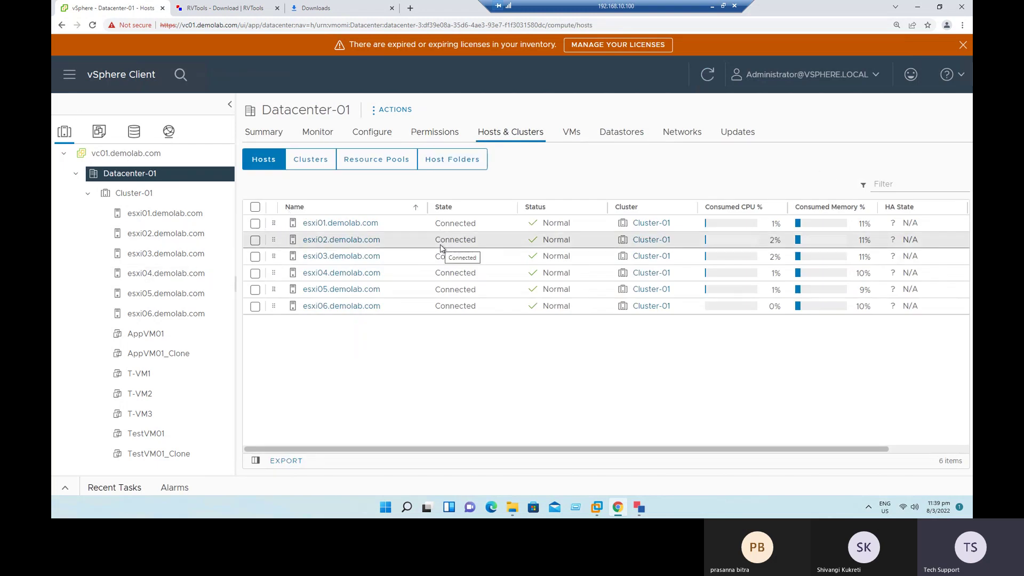
# Step: Browse RVTools' vCPU, vMemory, vDisk, vNetwork and vNIC inventory tables
pyautogui.click(918, 7)
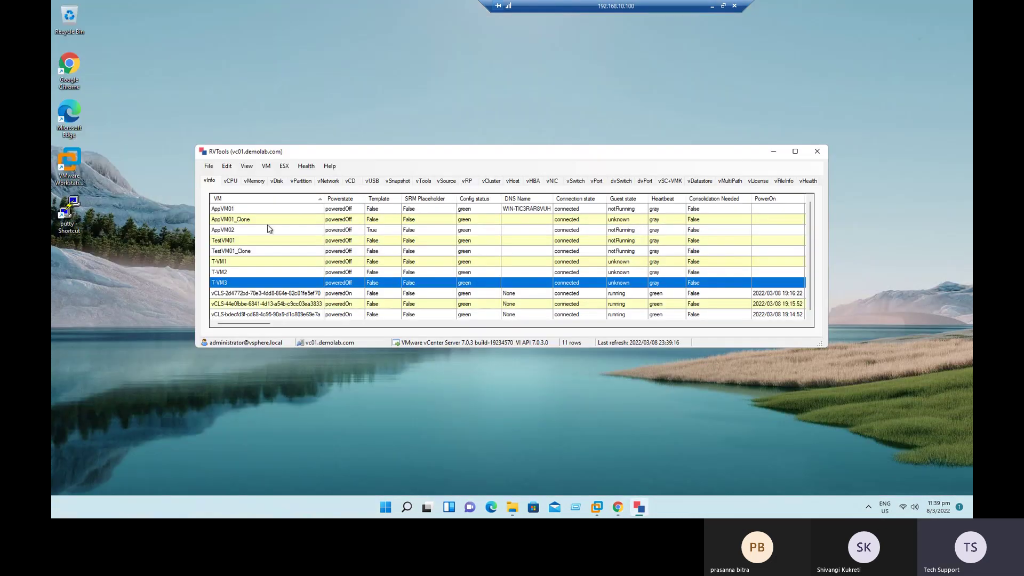
pyautogui.click(230, 181)
pyautogui.click(254, 181)
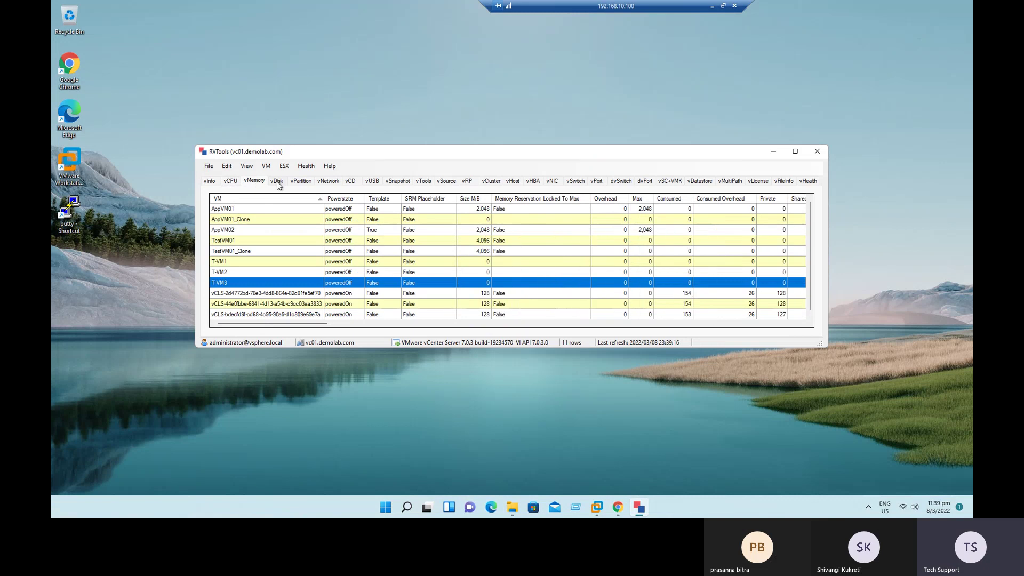
pyautogui.click(277, 181)
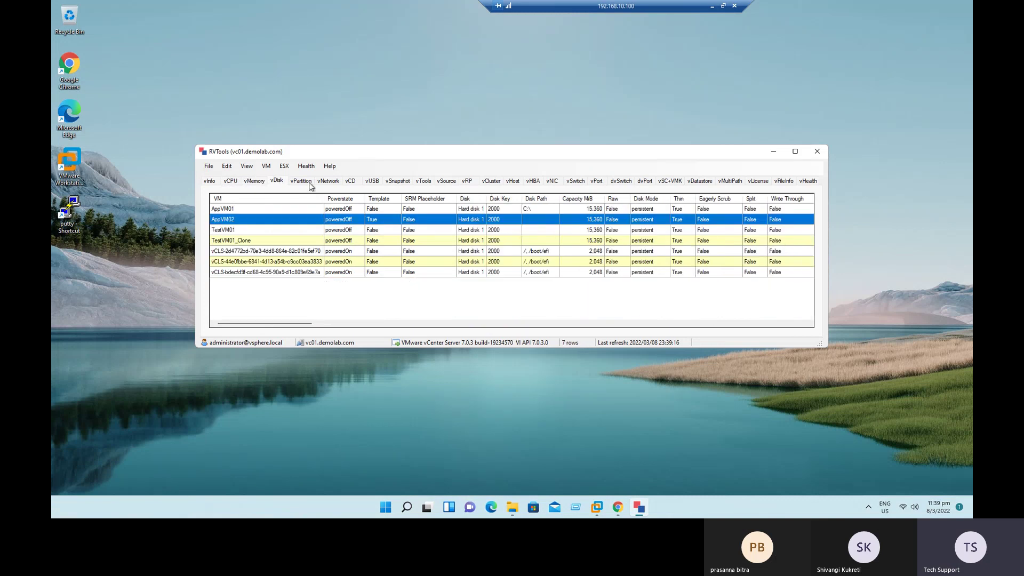
pyautogui.click(328, 181)
pyautogui.click(552, 182)
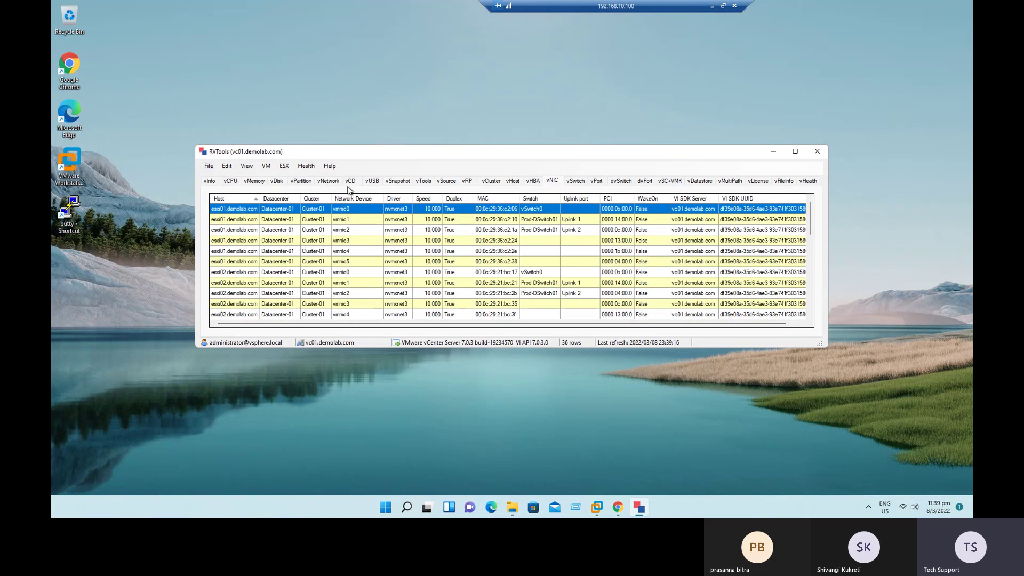
pyautogui.click(208, 167)
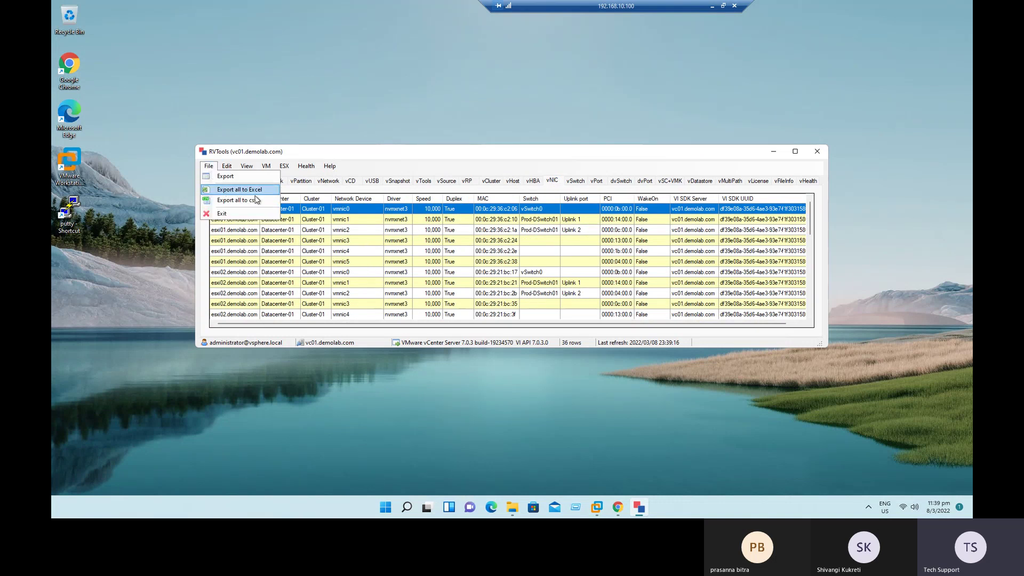
# Step: Export all tabs to Excel on the Desktop, prefixing the file name with VC01_
pyautogui.click(240, 191)
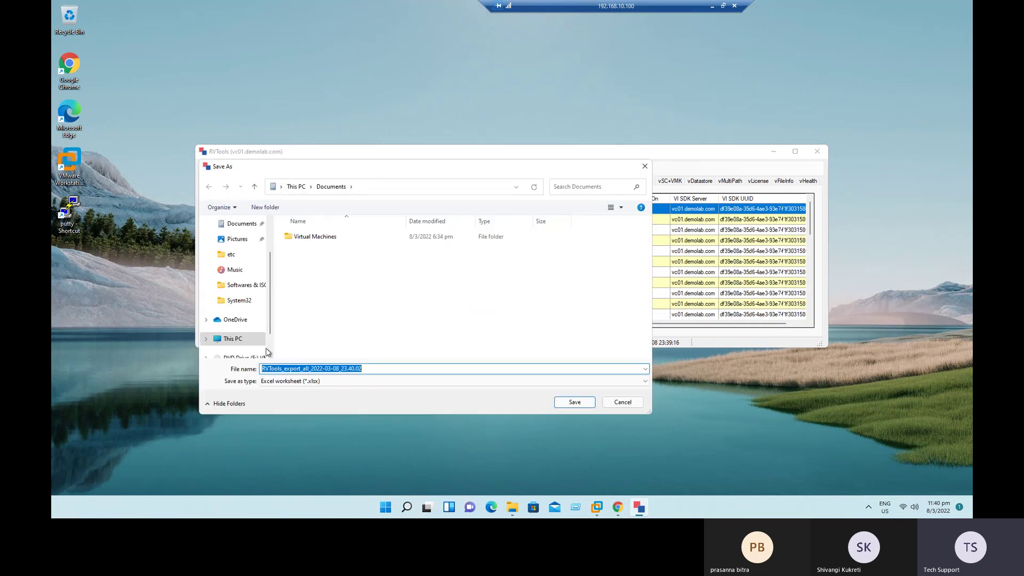
pyautogui.scroll(-1, 269, 320)
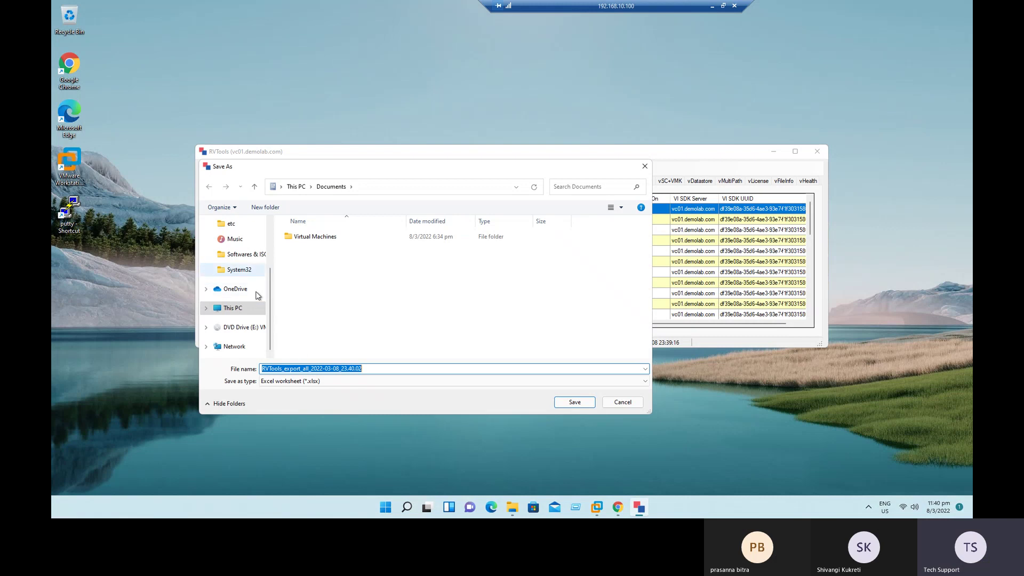
pyautogui.scroll(2, 266, 287)
pyautogui.click(237, 242)
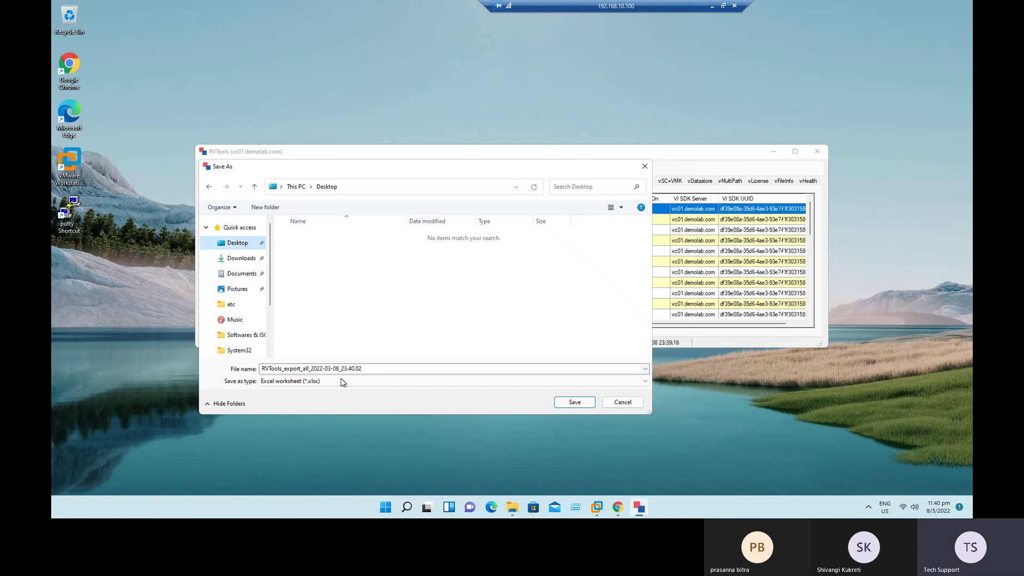
pyautogui.click(264, 369)
pyautogui.click(262, 370)
pyautogui.write('VC01')
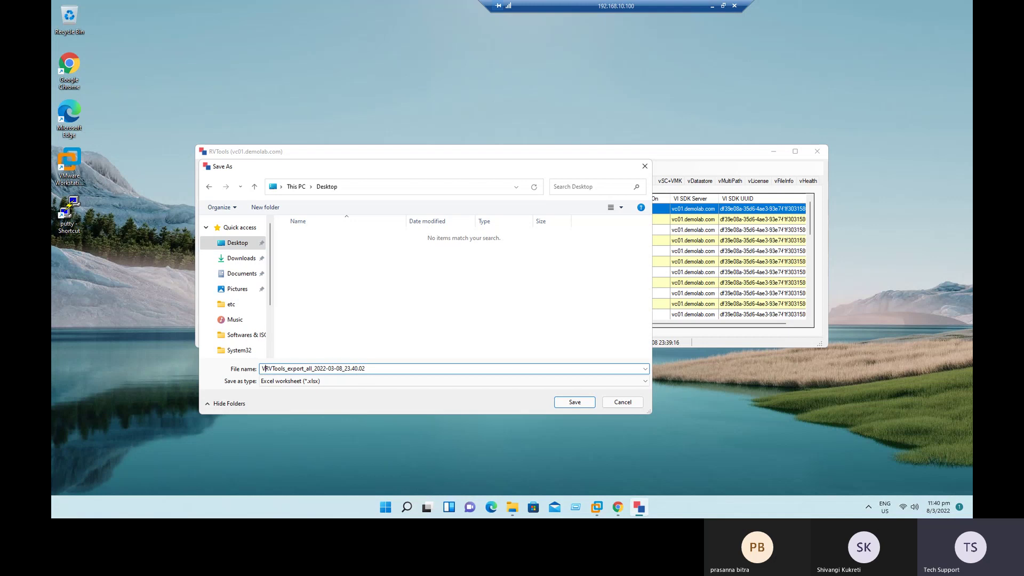
pyautogui.write('_')
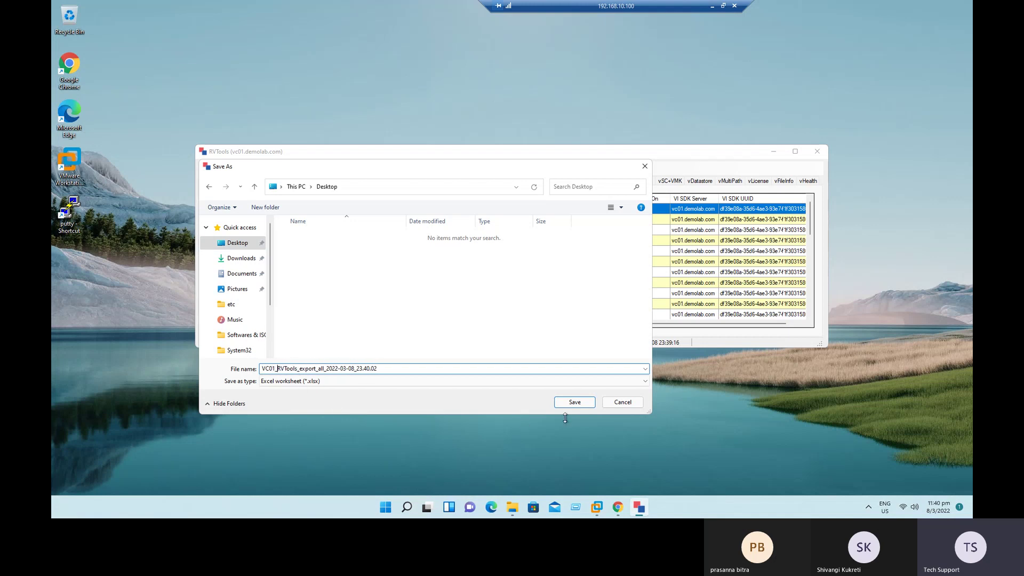
pyautogui.click(575, 402)
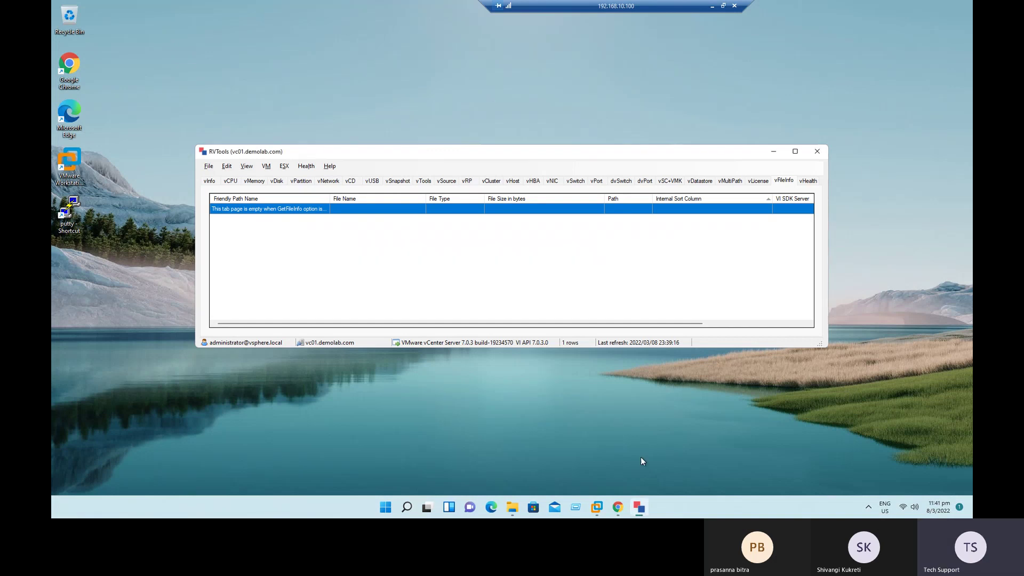
pyautogui.click(622, 512)
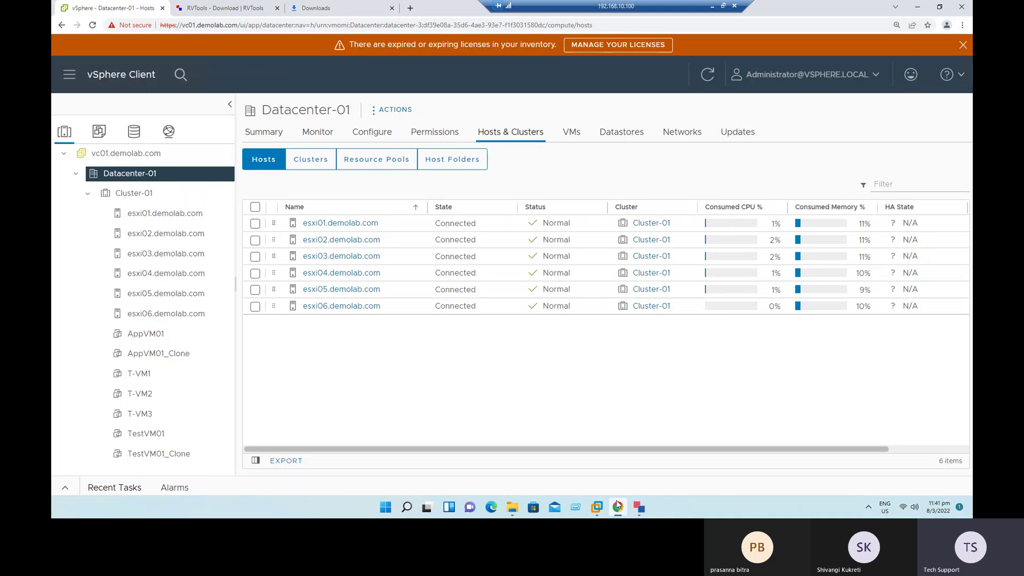
pyautogui.click(150, 435)
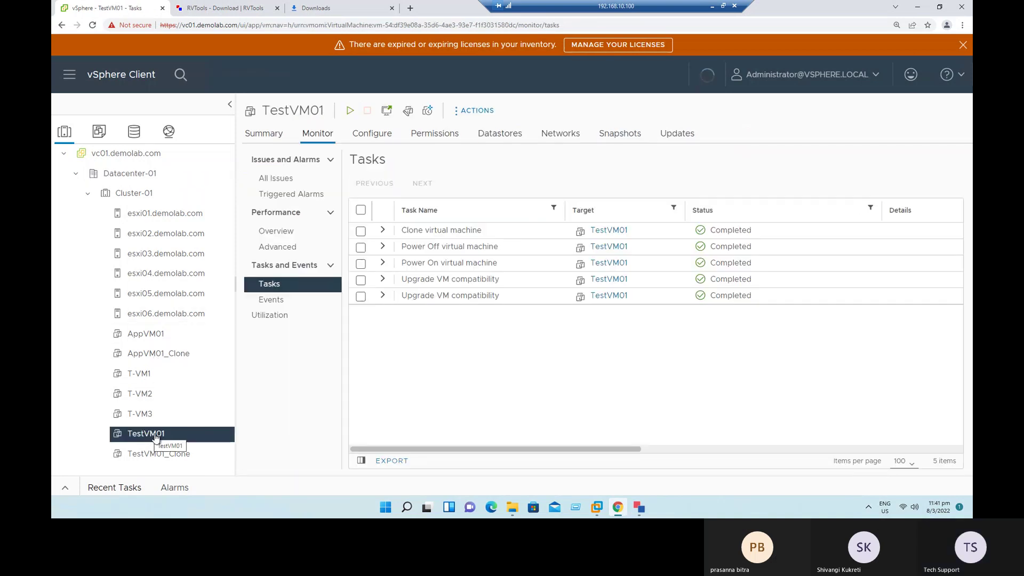
pyautogui.click(98, 131)
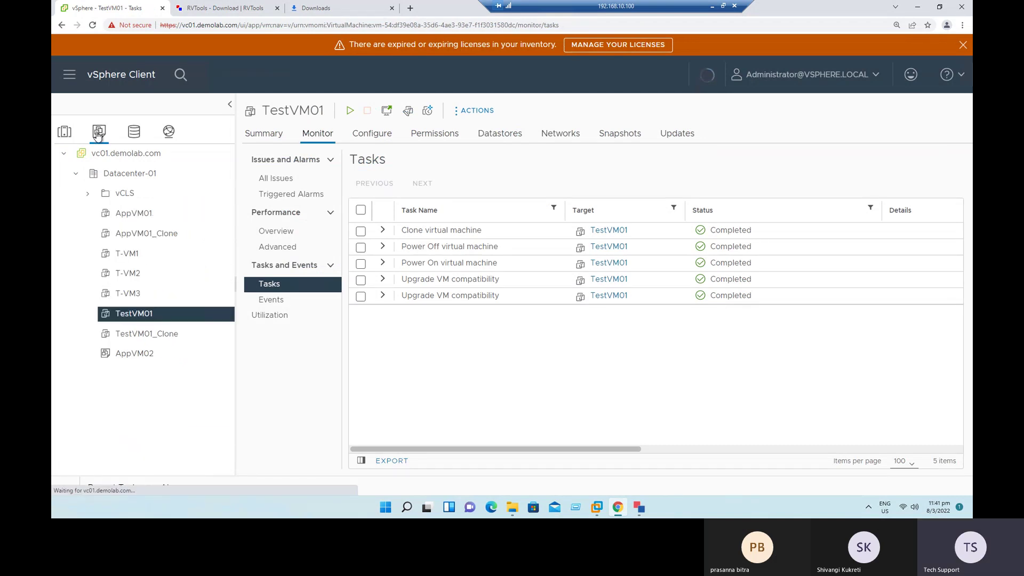
pyautogui.click(141, 354)
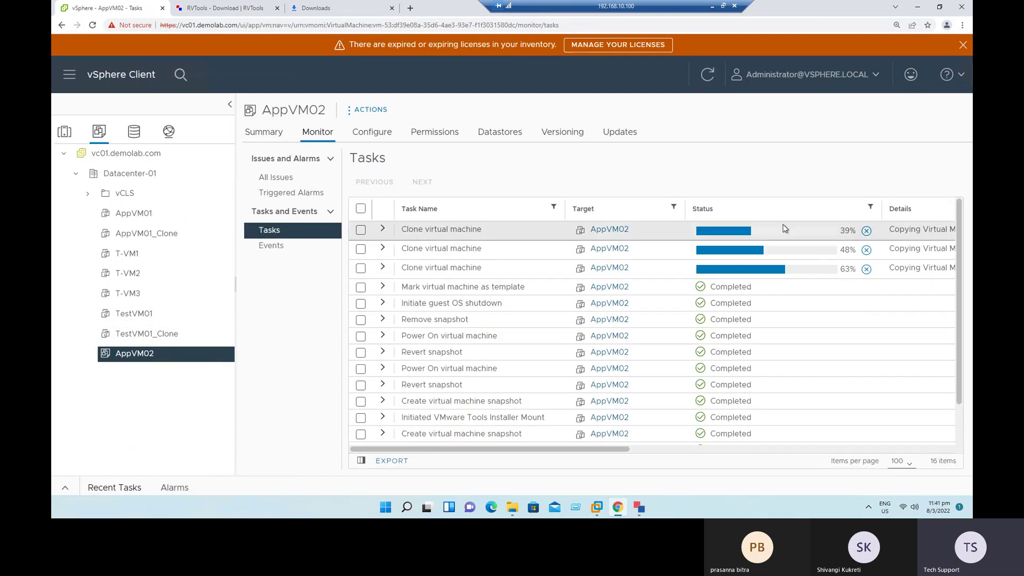
pyautogui.click(71, 135)
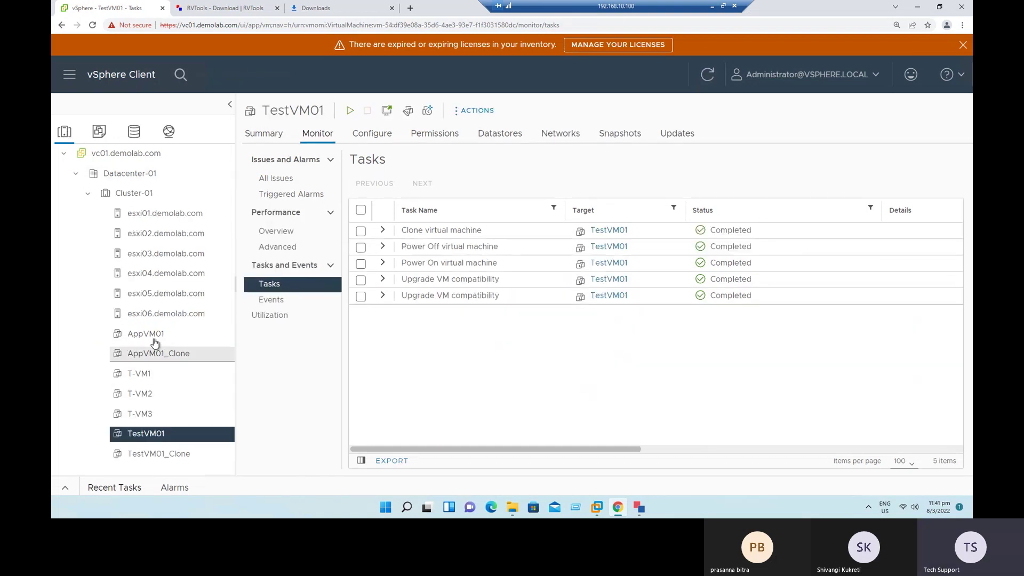
pyautogui.click(153, 338)
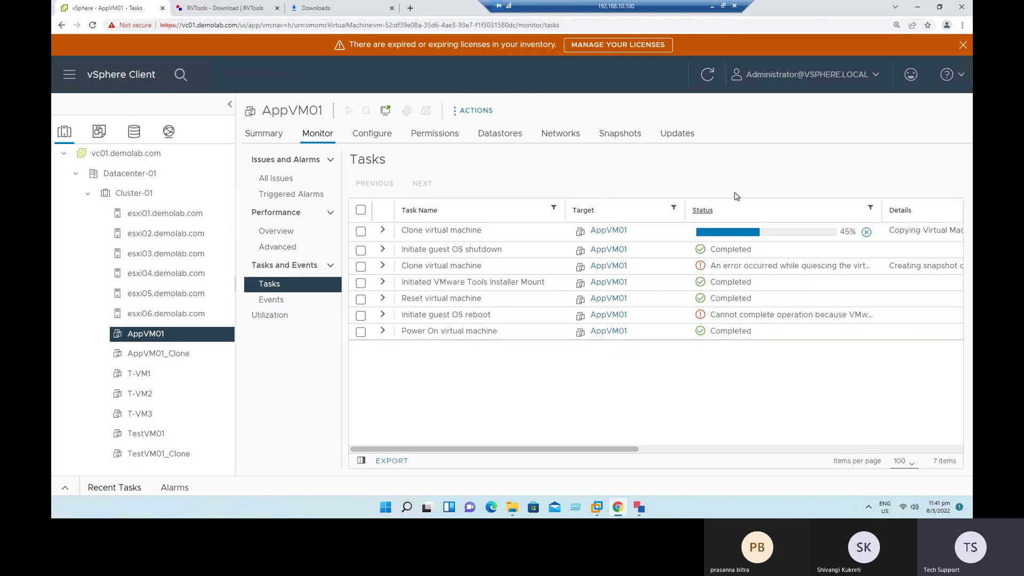
pyautogui.click(714, 6)
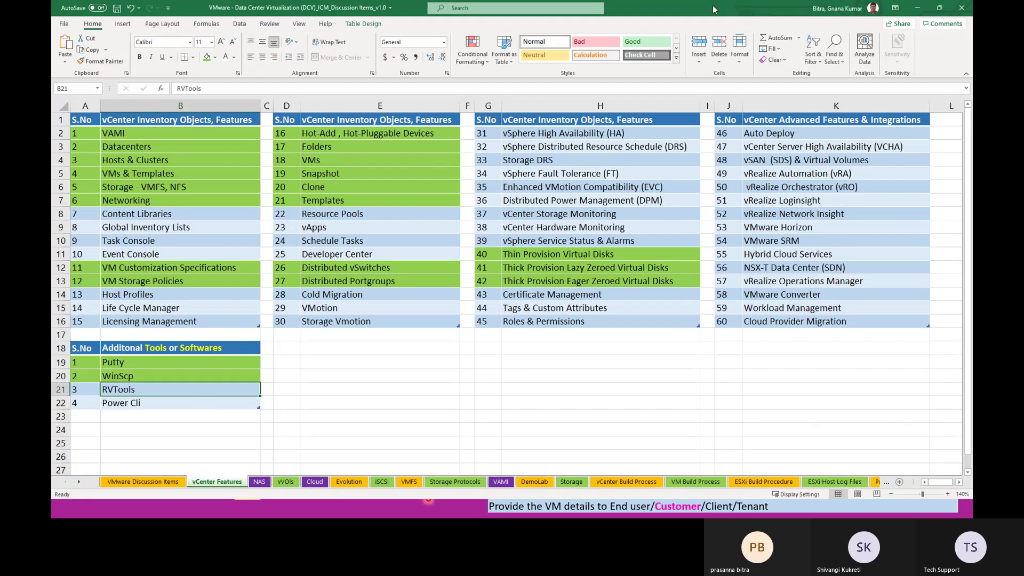
pyautogui.hotkey('alt', 'Tab')
pyautogui.hotkey('alt', 'Tab')
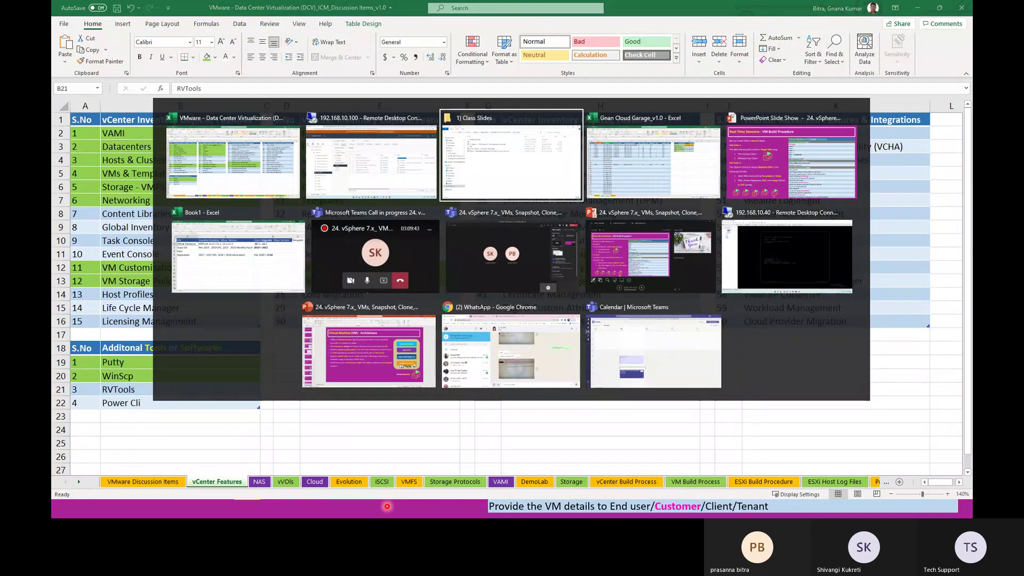
pyautogui.hotkey('alt', 'shift', 'Tab')
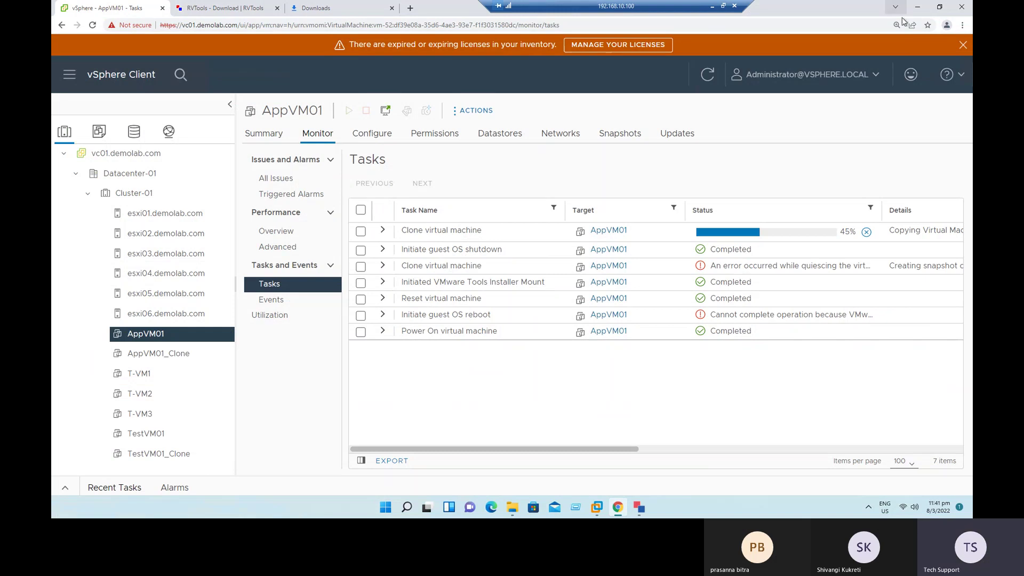
pyautogui.click(917, 8)
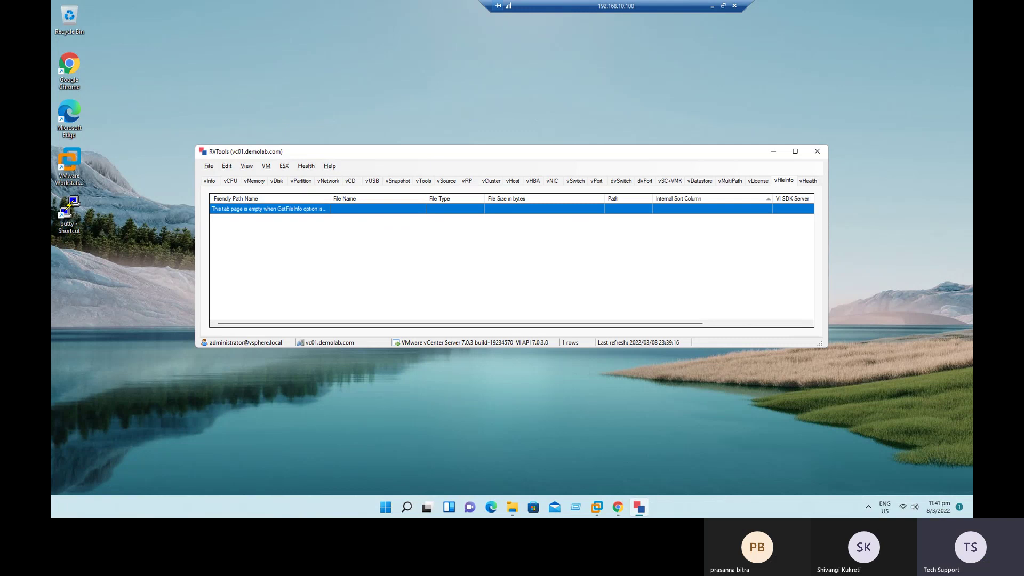
# Step: Close the RVTools inventory window and restart RVTools for a new session
pyautogui.click(272, 465)
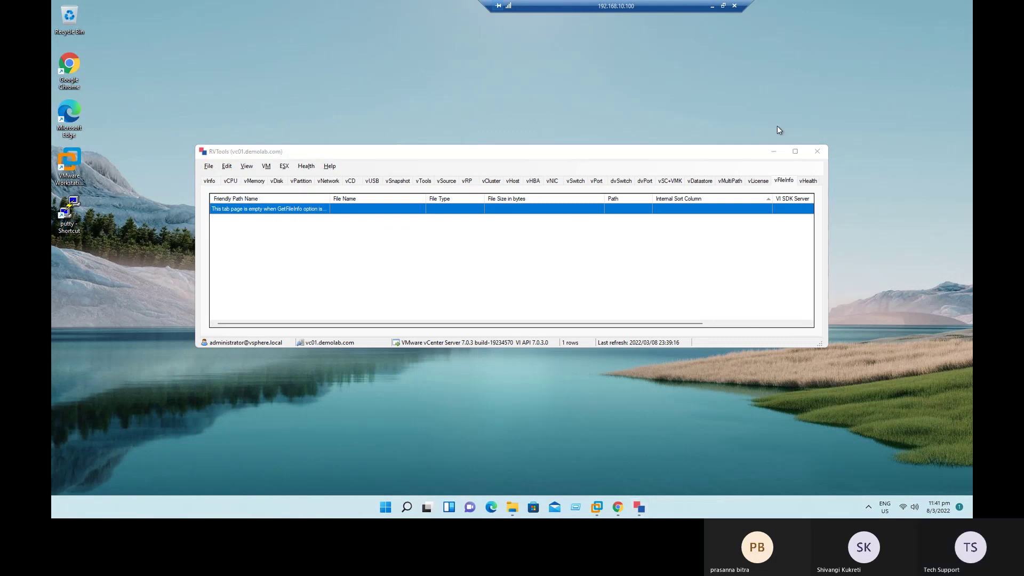
pyautogui.click(773, 151)
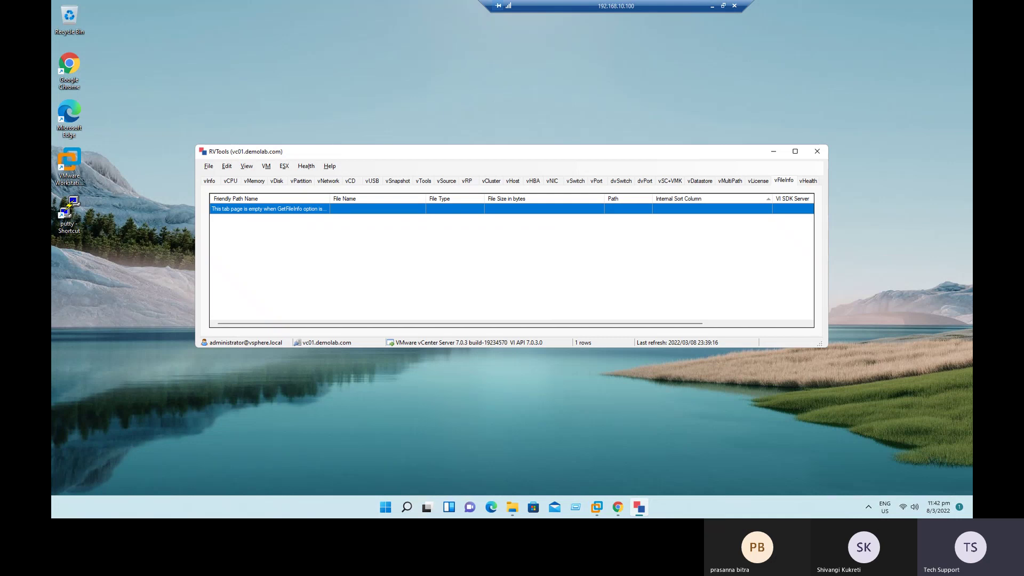
pyautogui.press('F5')
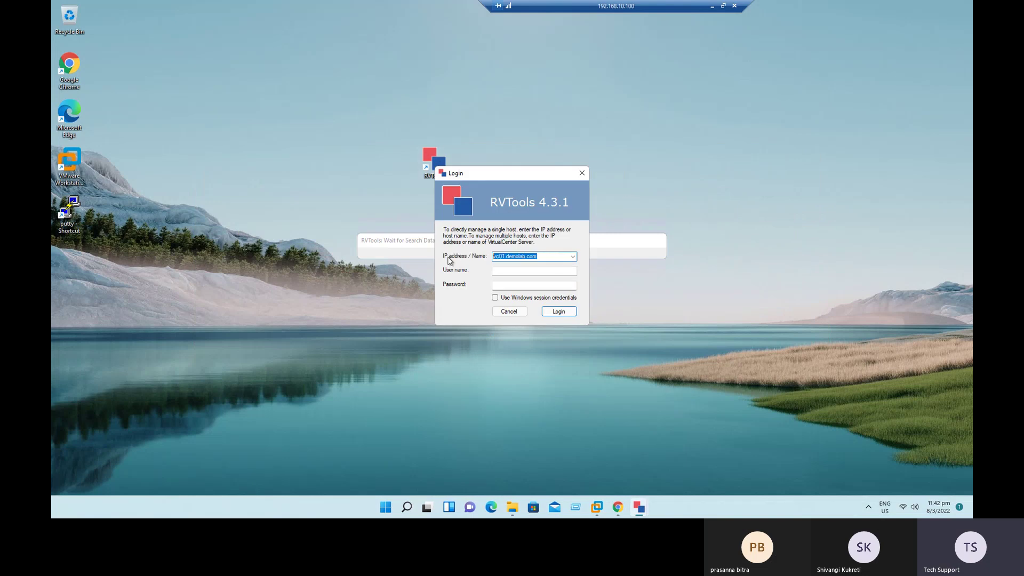
# Step: Connect RVTools directly to ESXi host 192.168.10.71 using the host's login credentials
pyautogui.write('http')
pyautogui.press('BackSpace')
pyautogui.press('BackSpace')
pyautogui.press('BackSpace')
pyautogui.write('9')
pyautogui.click(510, 271)
pyautogui.press('BackSpace')
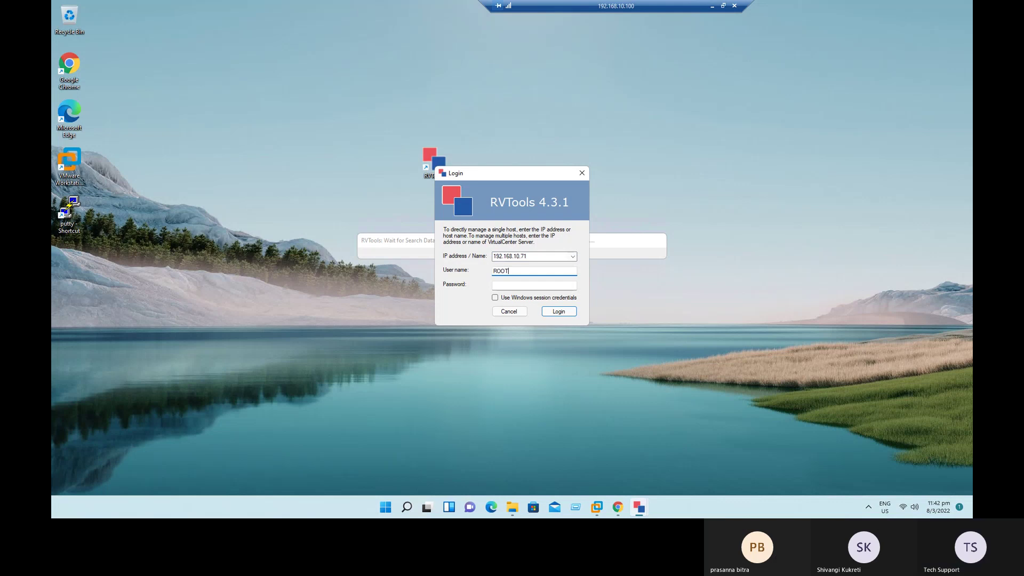
pyautogui.write('ot')
pyautogui.press('Tab')
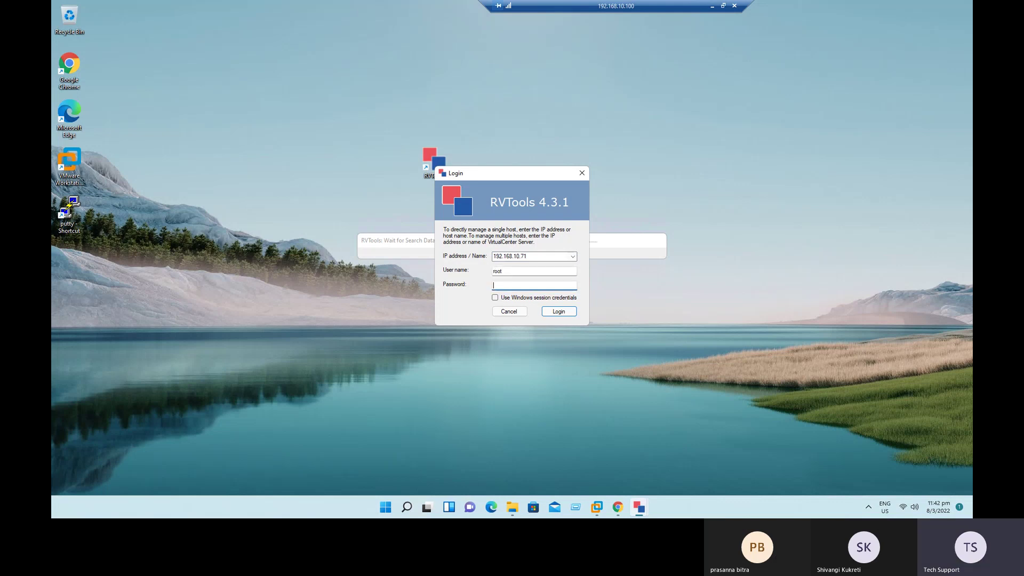
pyautogui.press('capslock')
pyautogui.press('capslock')
pyautogui.click(559, 314)
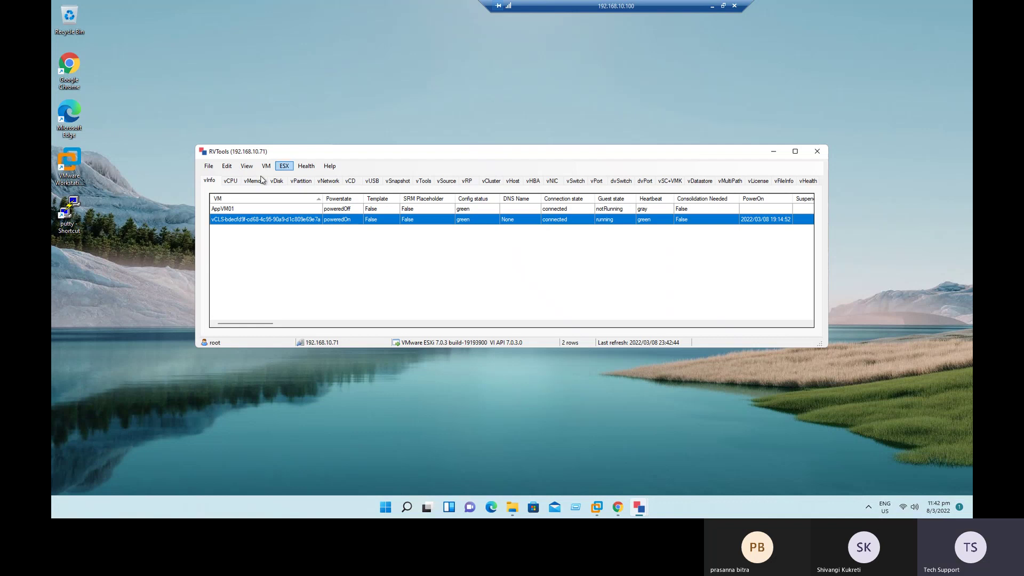
# Step: Export all inventory to an Excel file on the Desktop prefixed ESXi01_
pyautogui.click(232, 182)
pyautogui.click(209, 180)
pyautogui.click(209, 166)
pyautogui.press('Escape')
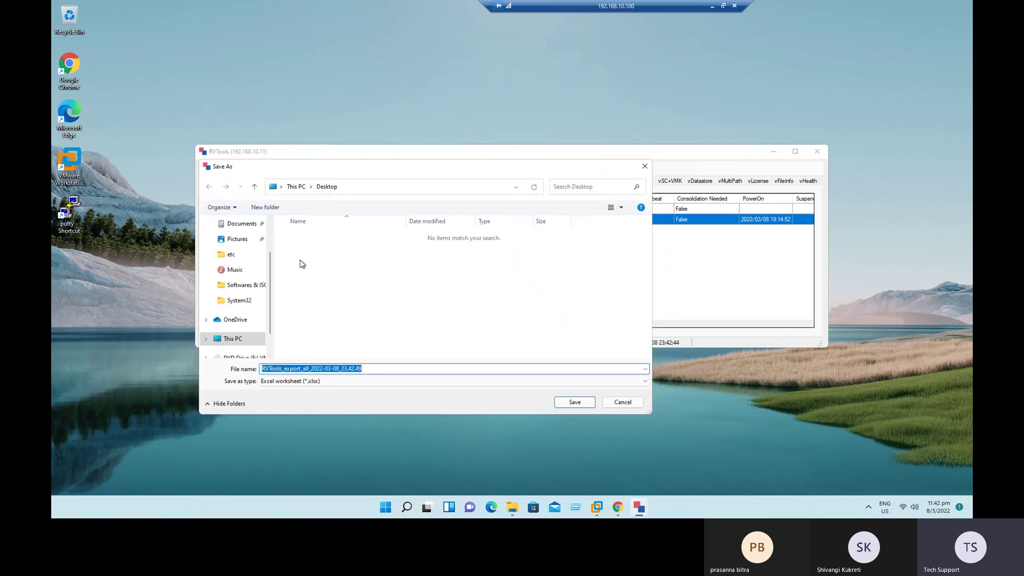
pyautogui.click(263, 370)
pyautogui.write('ESX')
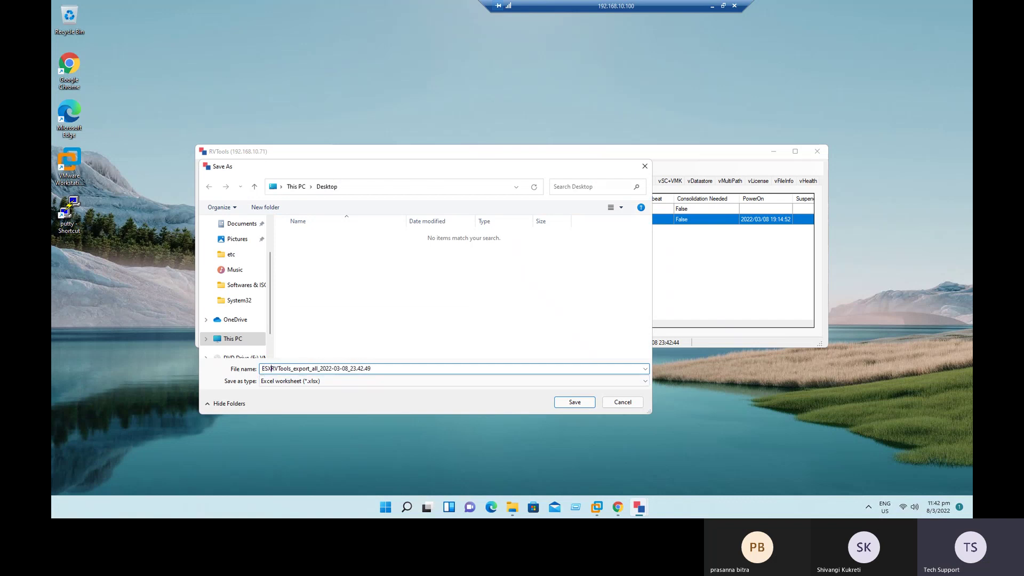
pyautogui.write('i01_')
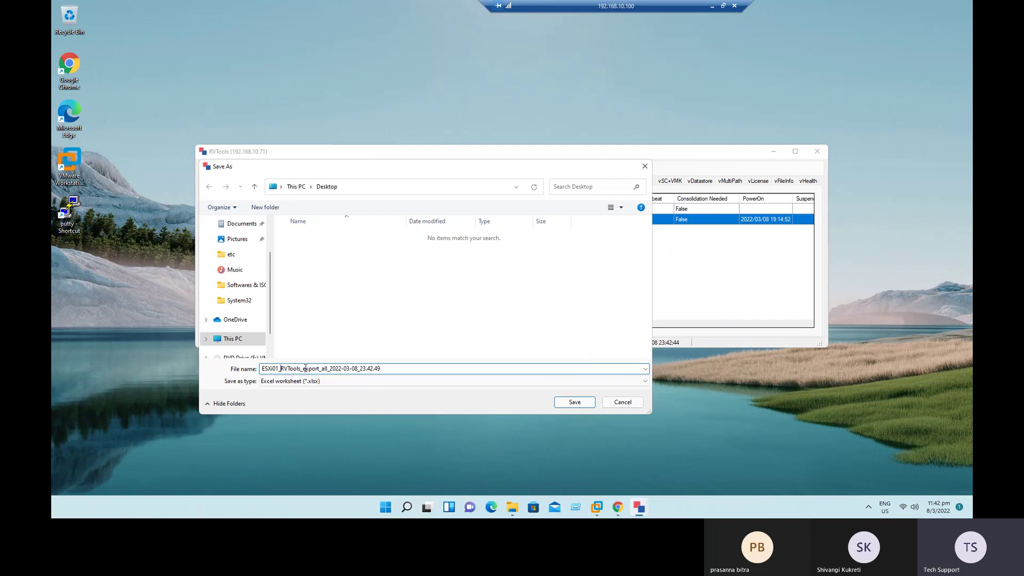
pyautogui.moveTo(261, 369); pyautogui.dragTo(273, 368)
pyautogui.click(581, 401)
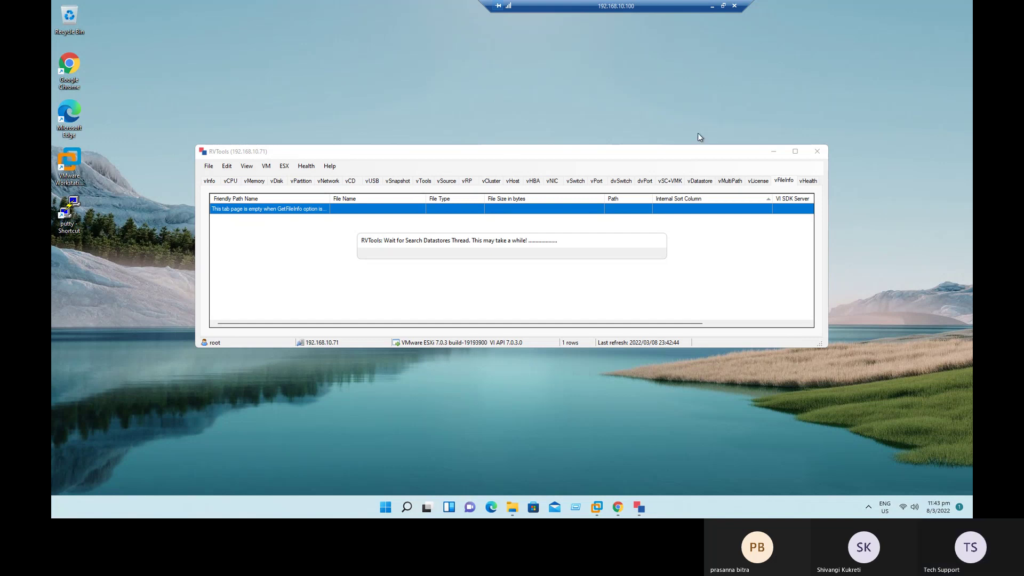
# Step: Close the RVTools inventory window for host 192.168.10.71
pyautogui.moveTo(641, 510)
pyautogui.click(672, 468)
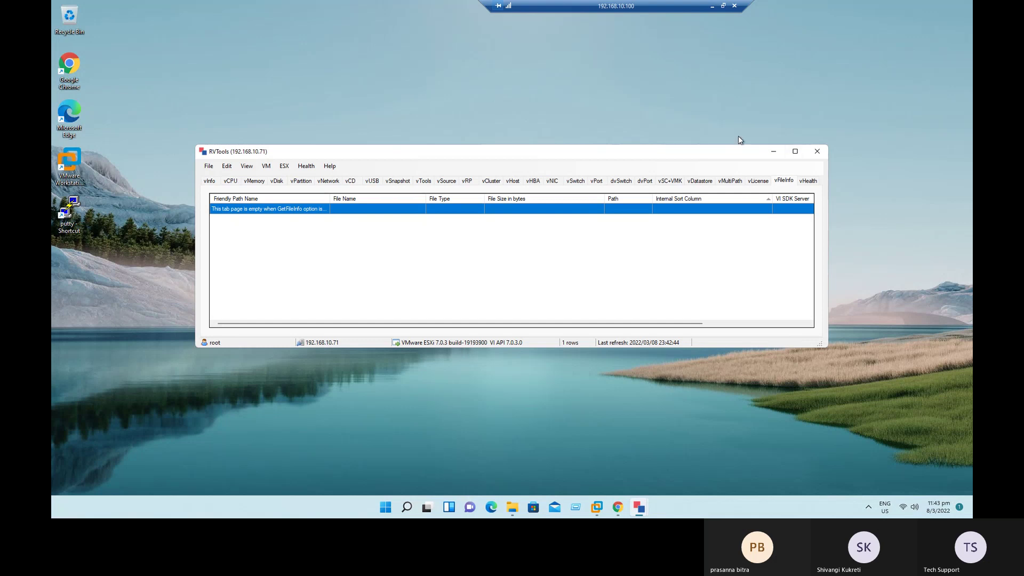
pyautogui.click(776, 145)
pyautogui.click(816, 149)
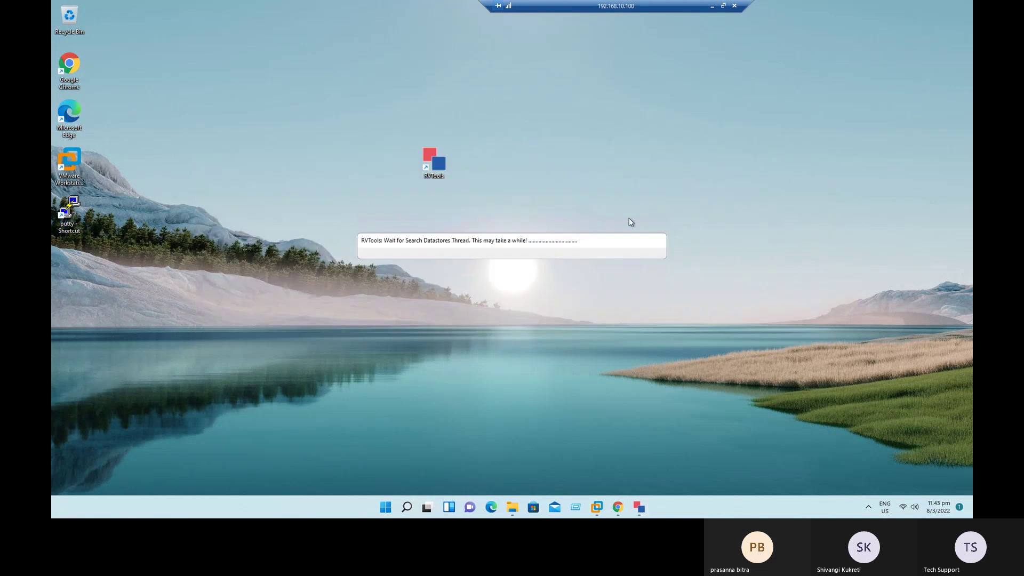
# Step: Copy WinScp's green formatting onto the RVTools entry with Format Painter
pyautogui.click(713, 7)
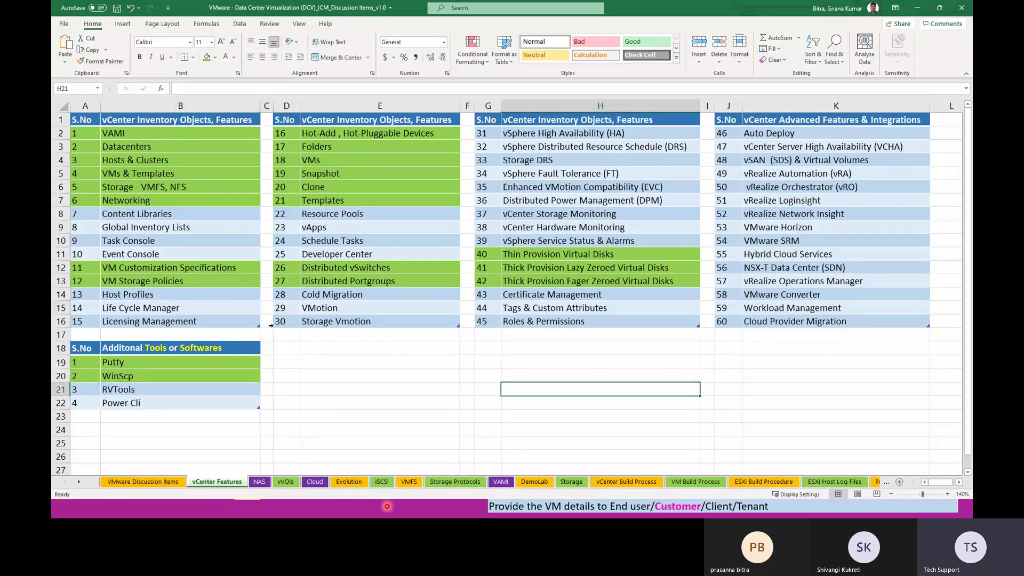
pyautogui.click(87, 390)
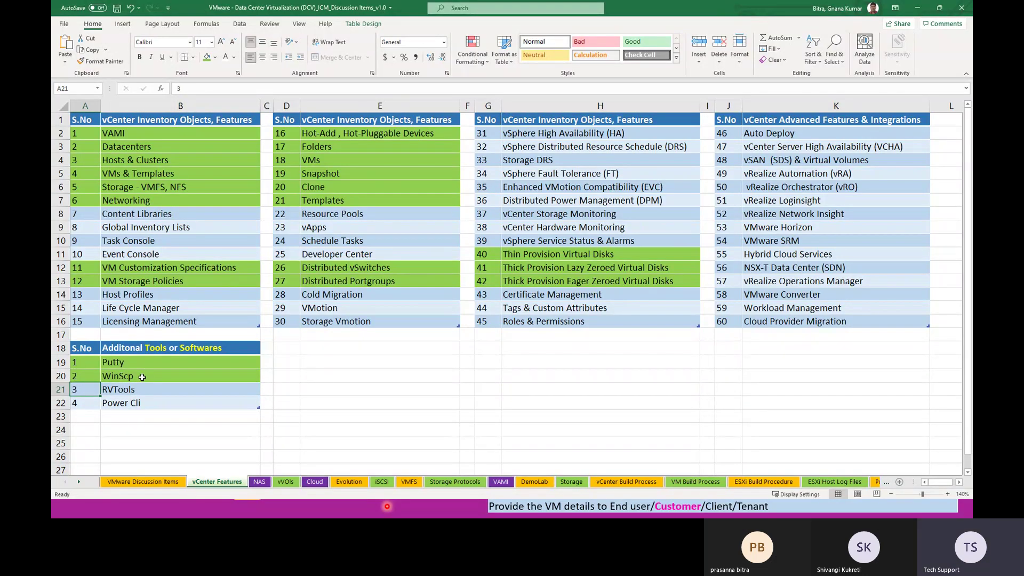
pyautogui.click(142, 378)
pyautogui.click(101, 62)
pyautogui.moveTo(86, 391); pyautogui.dragTo(148, 391)
pyautogui.click(147, 418)
# Step: Deselect the tools list and switch back to the remote desktop
pyautogui.click(124, 407)
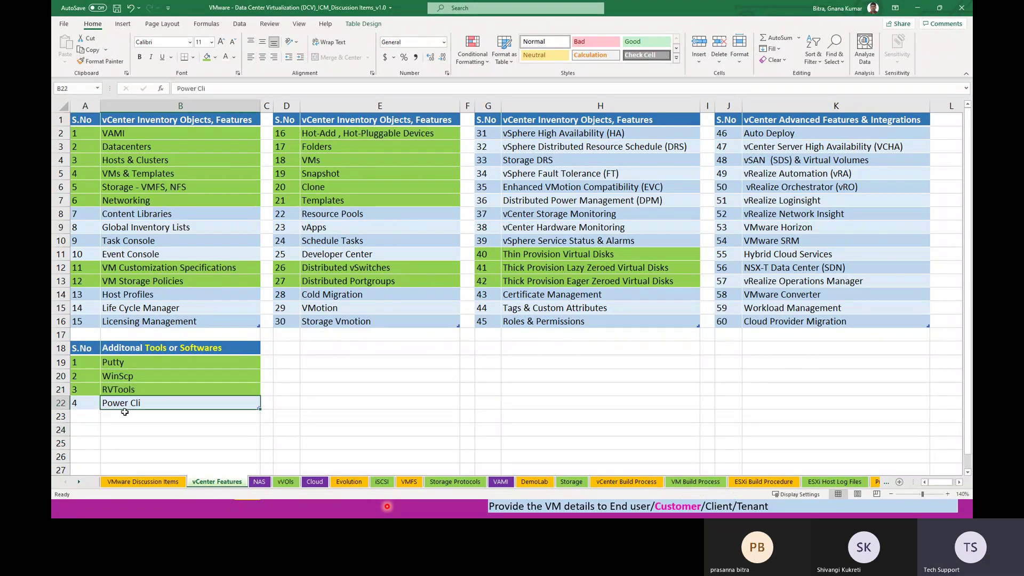
pyautogui.click(152, 430)
pyautogui.click(146, 415)
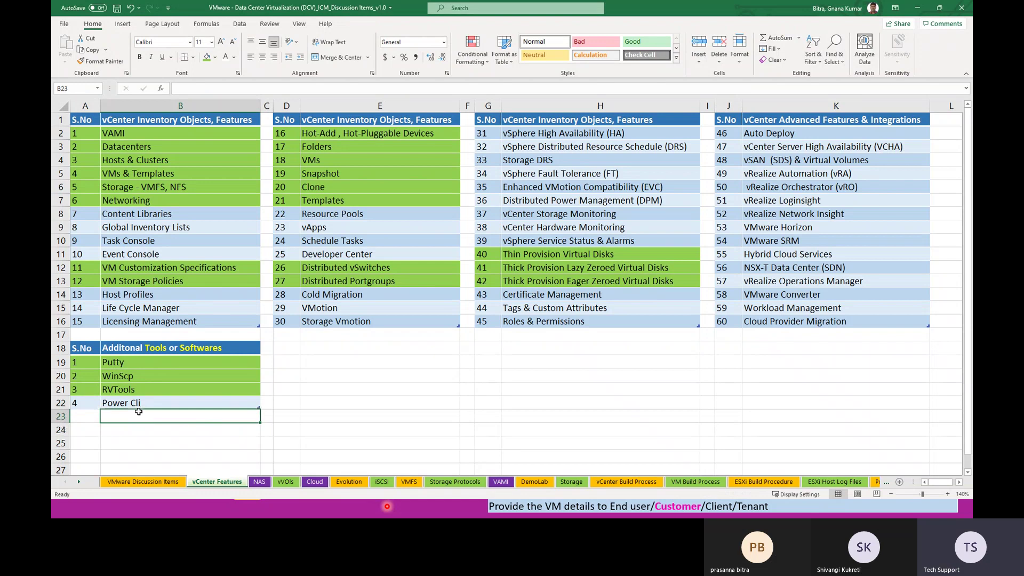
pyautogui.click(151, 407)
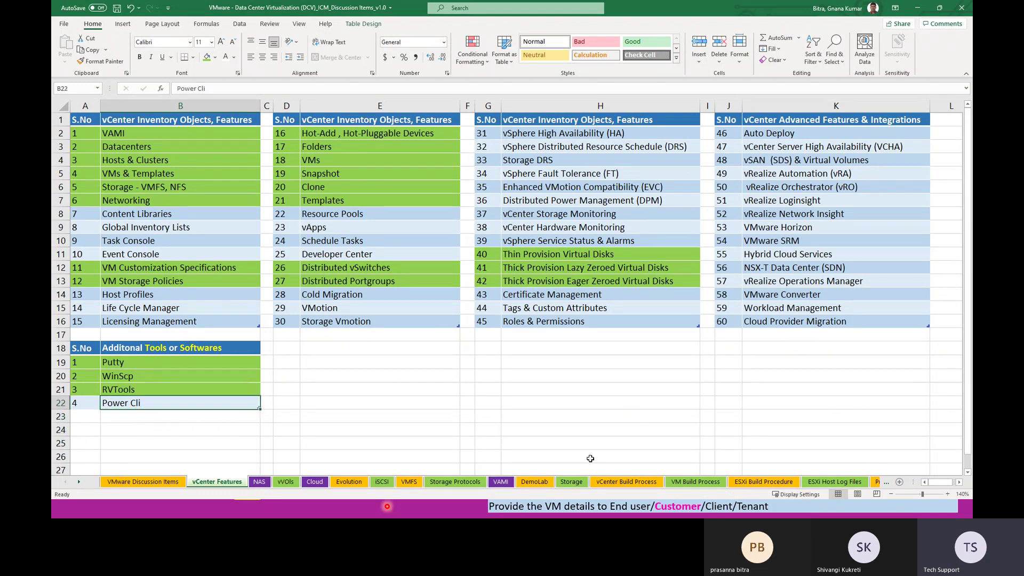
pyautogui.click(556, 458)
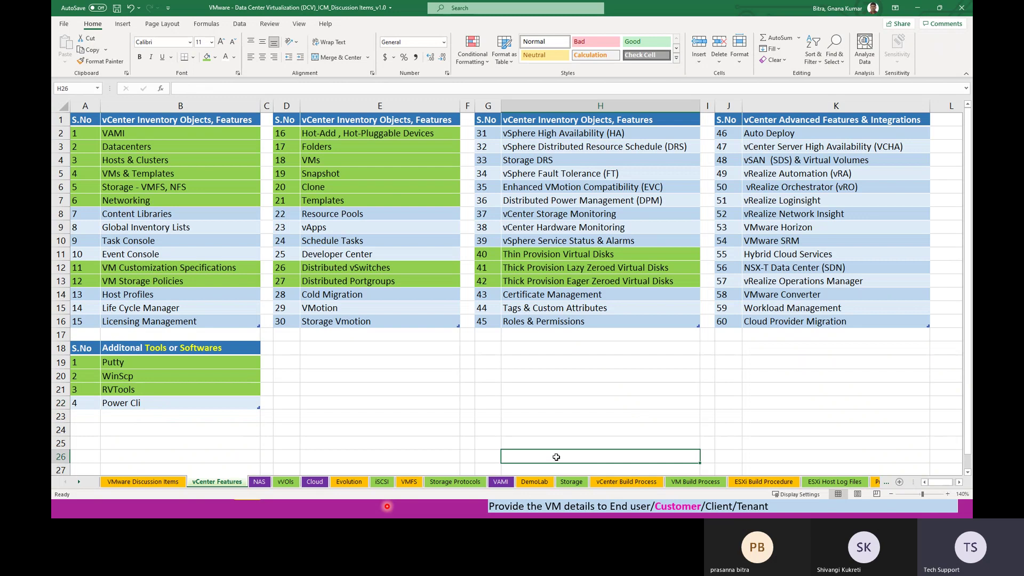
pyautogui.hotkey('alt', 'Tab')
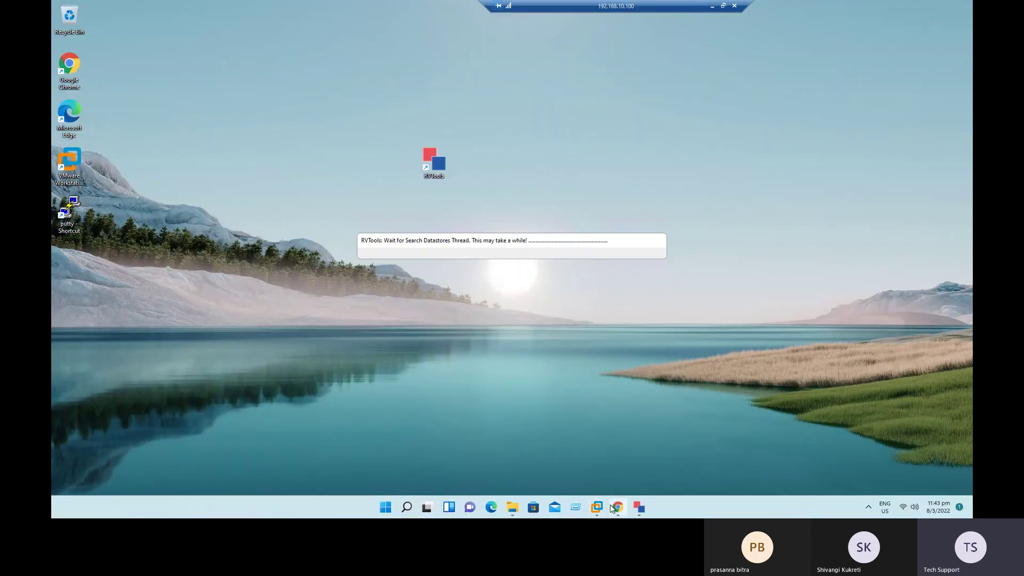
# Step: Open AppVM01's task list in vSphere Client, after glancing at AppVM01_Clone and T-VM1
pyautogui.click(618, 508)
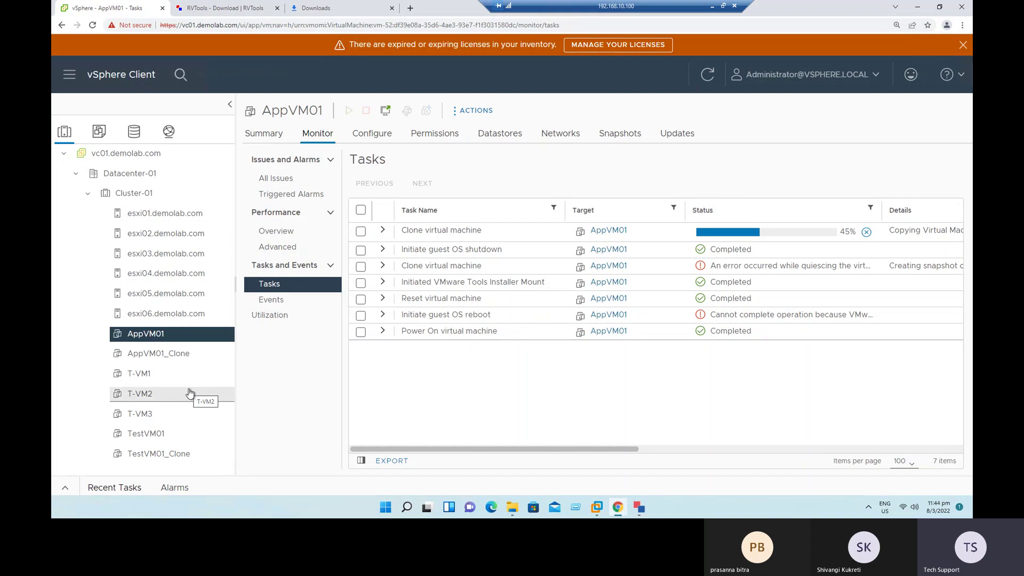
pyautogui.click(153, 353)
pyautogui.click(148, 340)
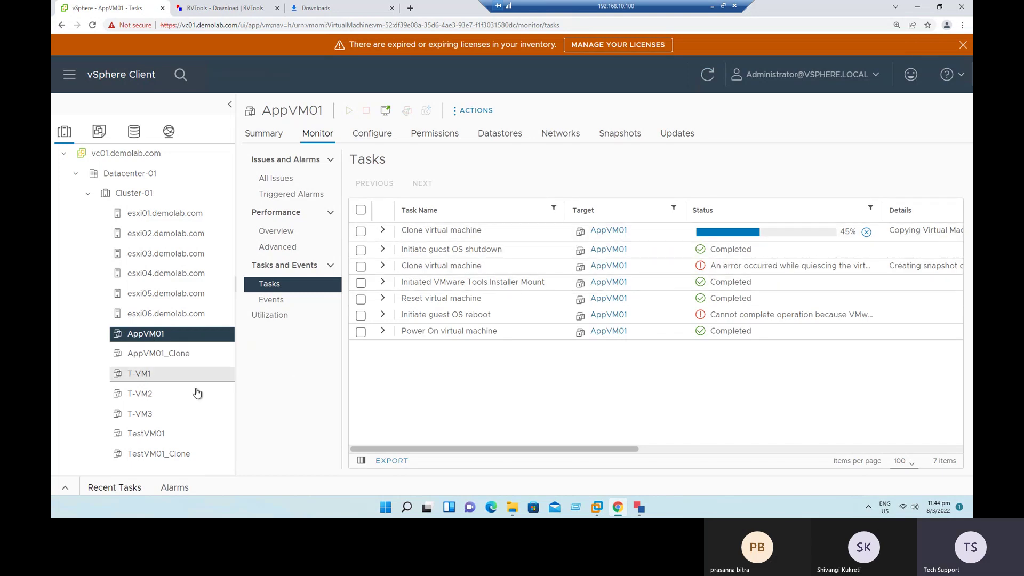
pyautogui.click(142, 373)
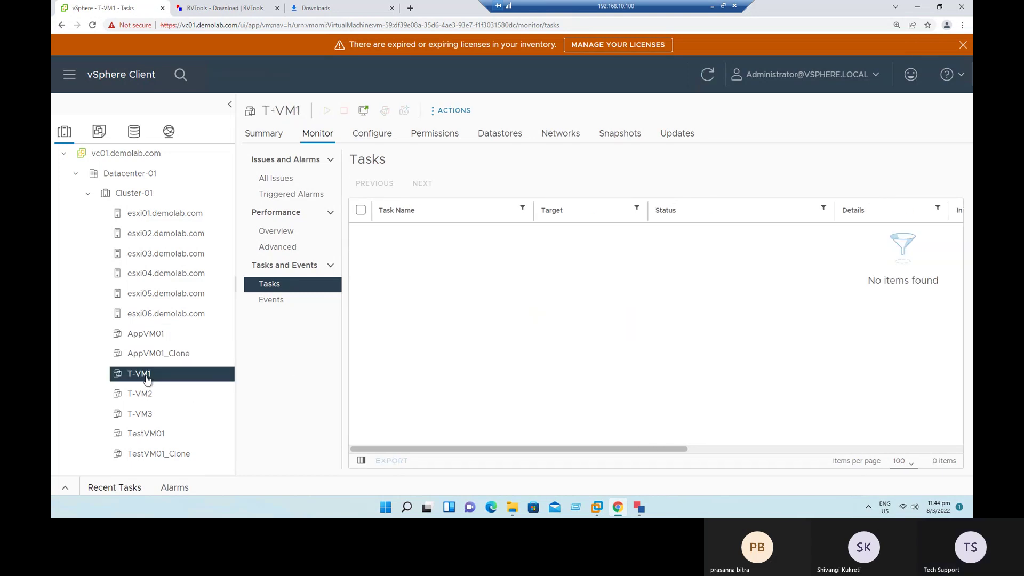
pyautogui.click(158, 356)
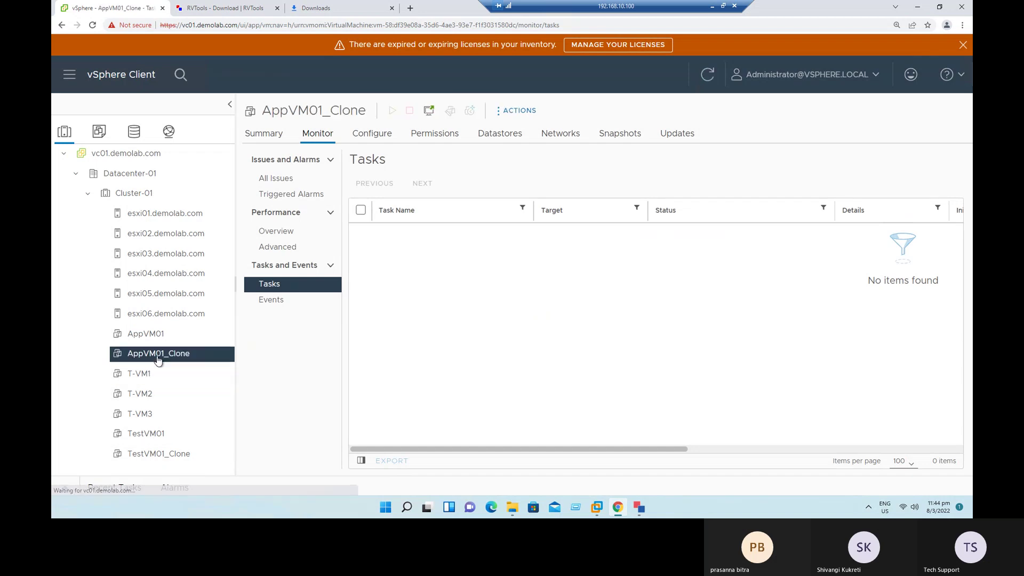
pyautogui.click(144, 335)
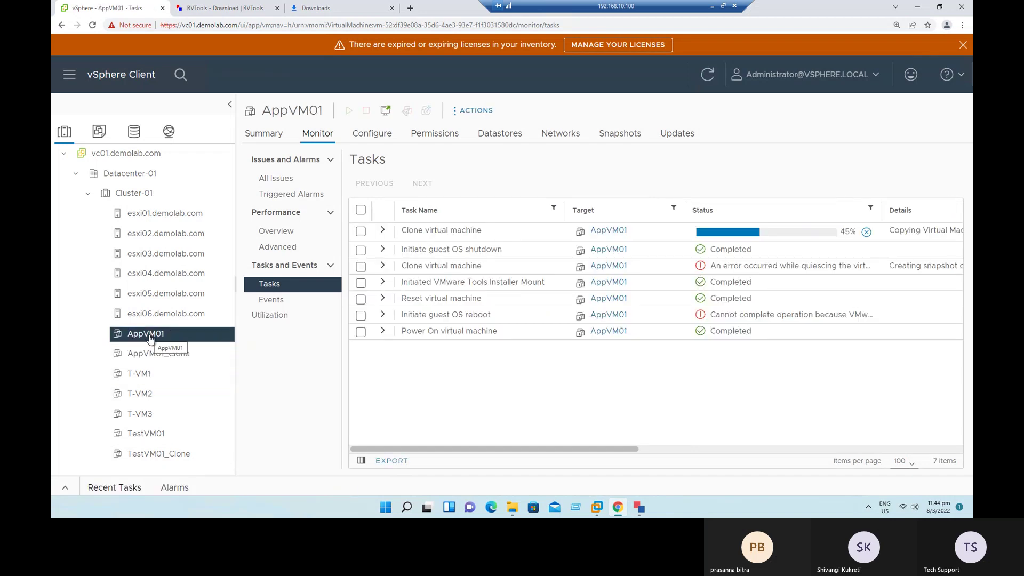
# Step: Try twice to cancel the 45% clone task, dismiss the refusal error and view AppVM01's Summary
pyautogui.click(866, 231)
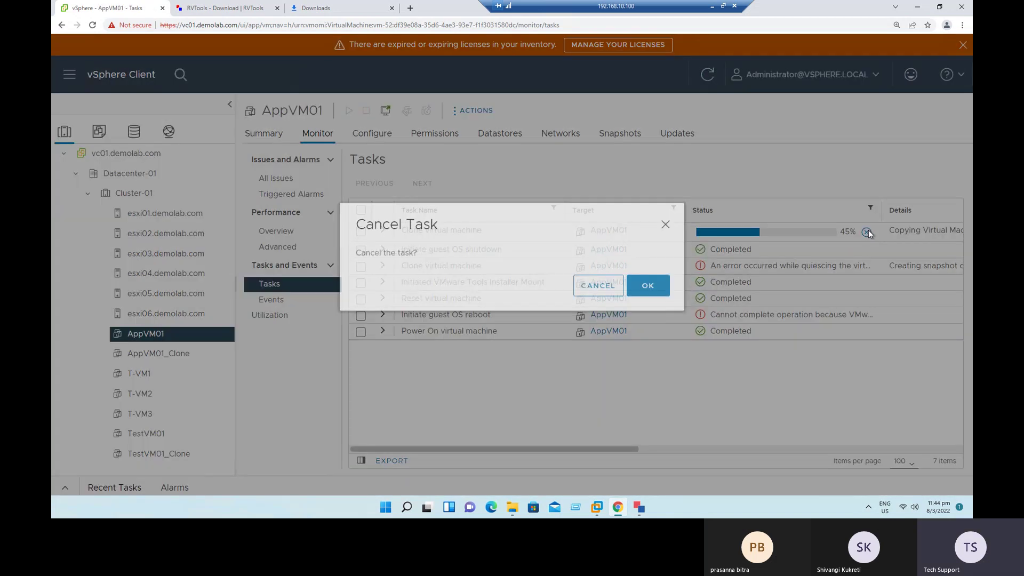
pyautogui.click(658, 295)
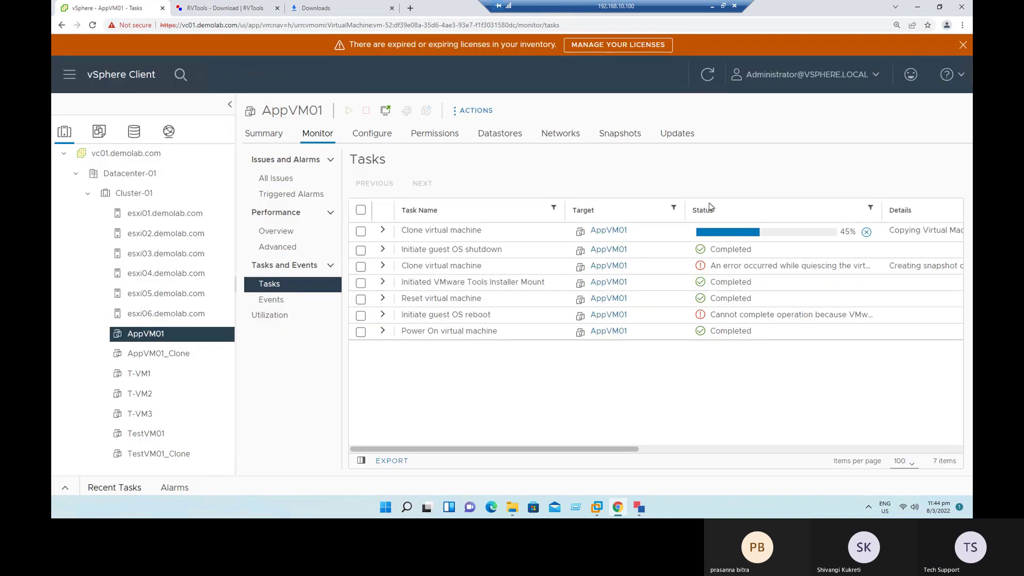
pyautogui.click(865, 232)
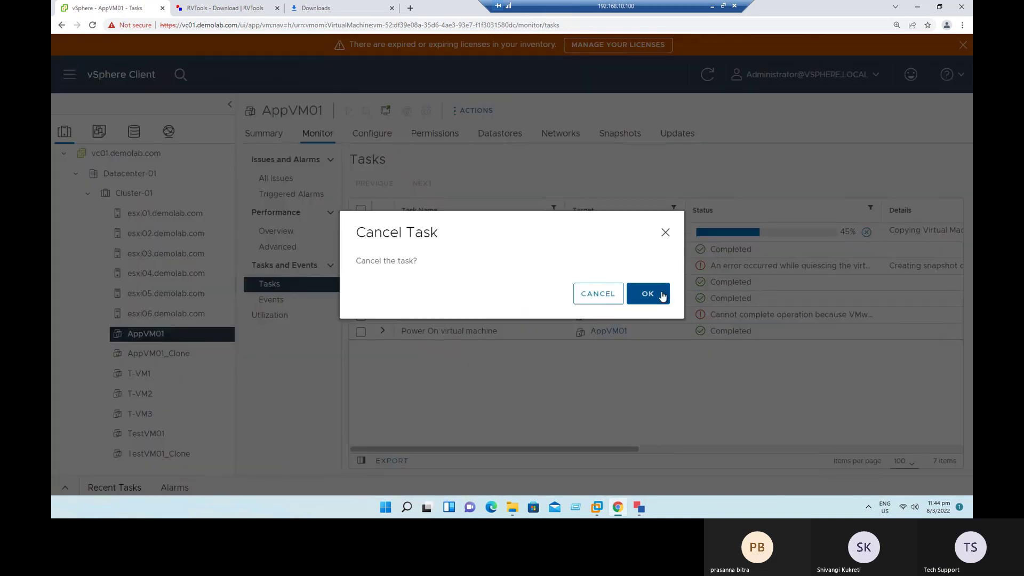
pyautogui.click(659, 295)
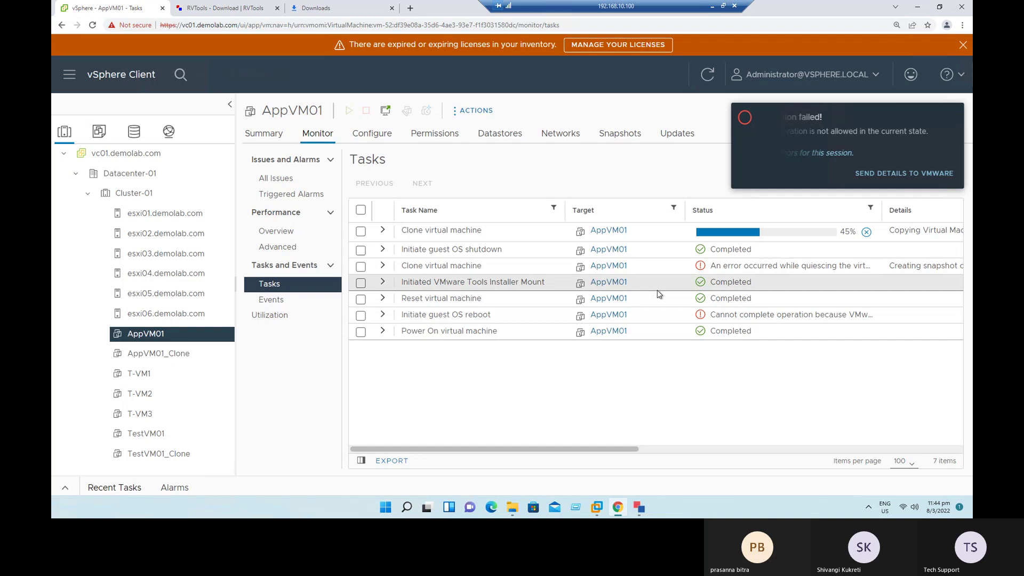
pyautogui.click(945, 116)
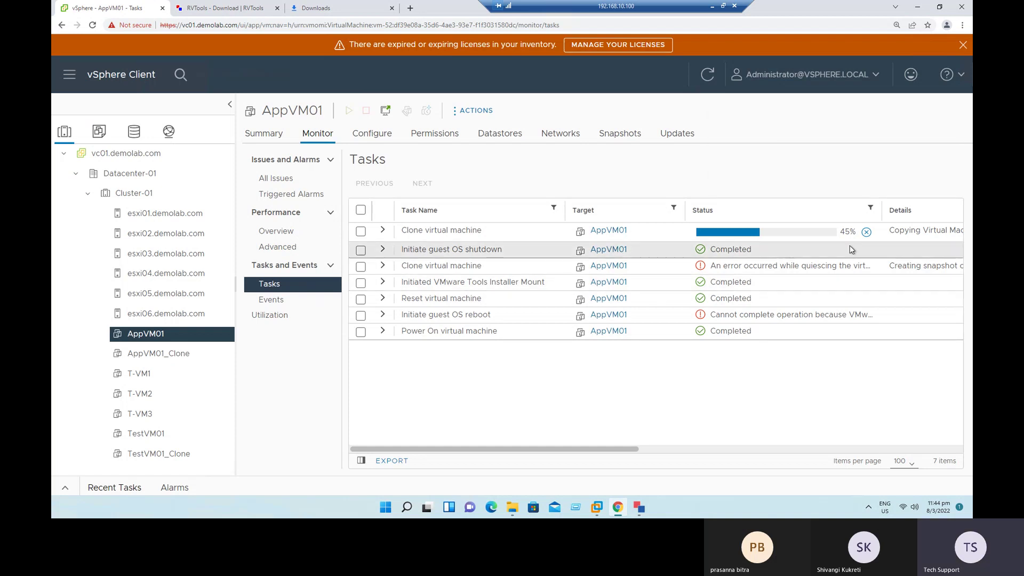
pyautogui.click(264, 135)
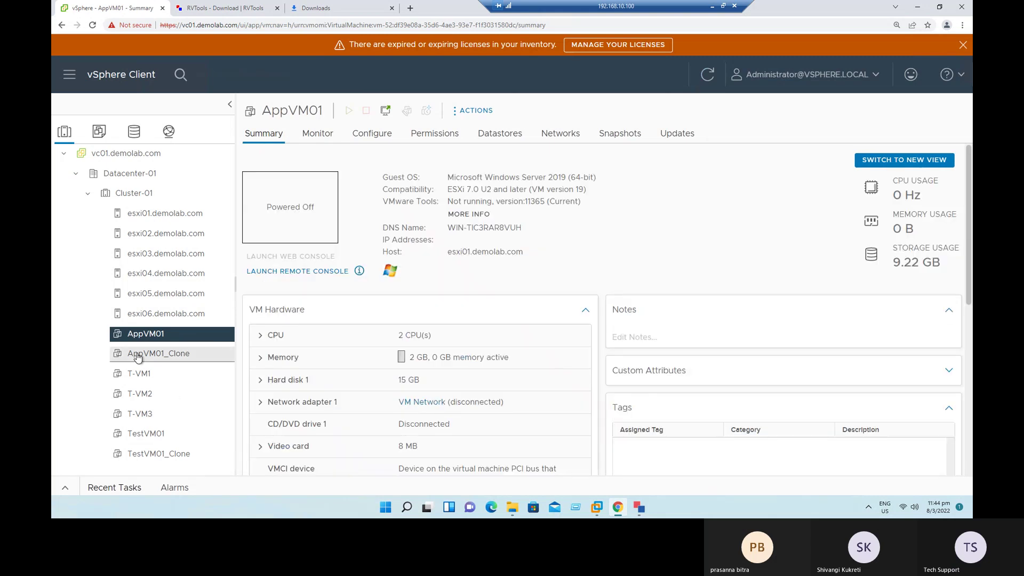
# Step: Look over the T-VM1, TestVM01 and AppVM01_Clone summaries, then AppVM02's monitoring, storage policies and permissions
pyautogui.click(150, 381)
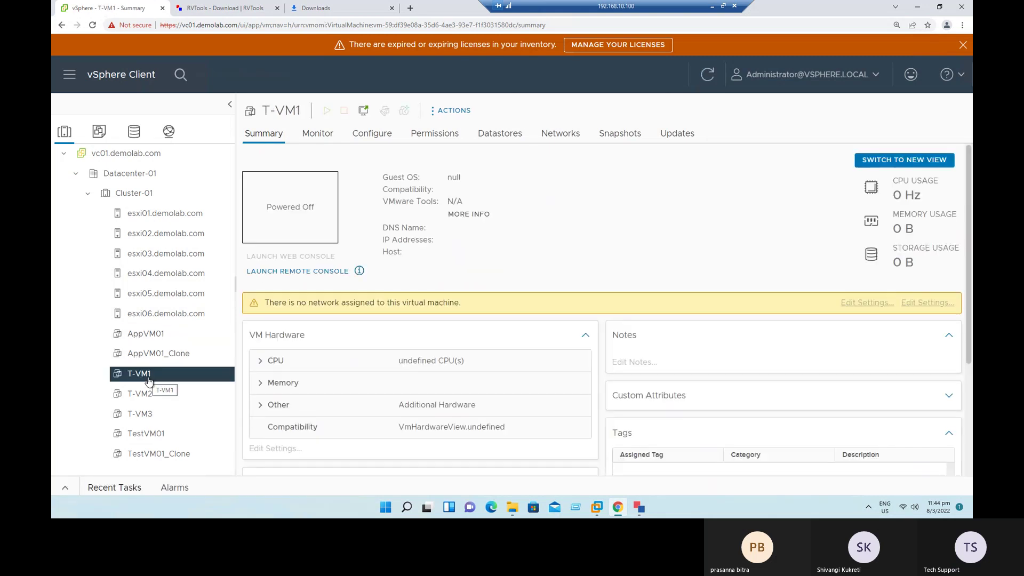
pyautogui.click(146, 433)
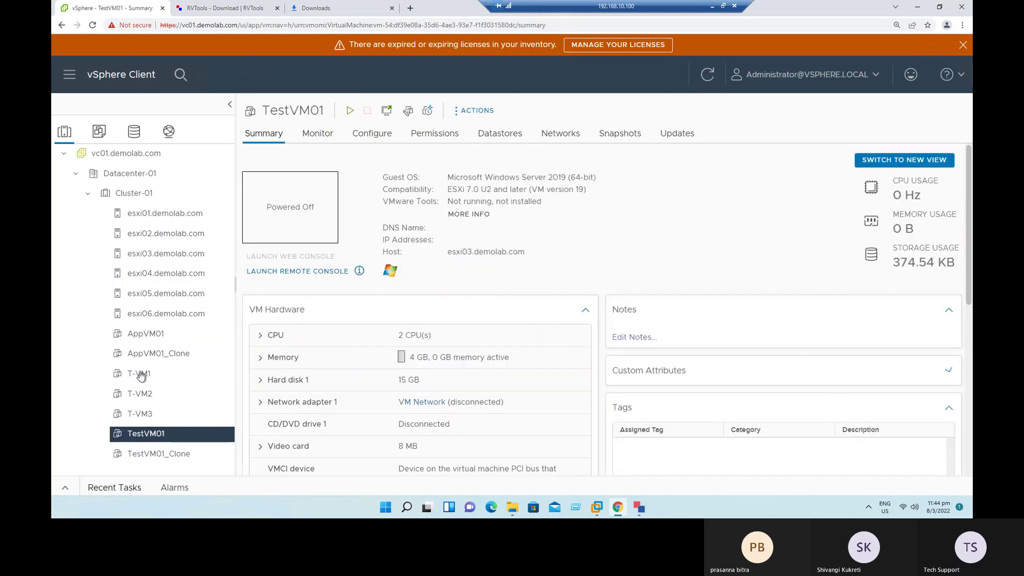
pyautogui.click(154, 353)
pyautogui.click(98, 131)
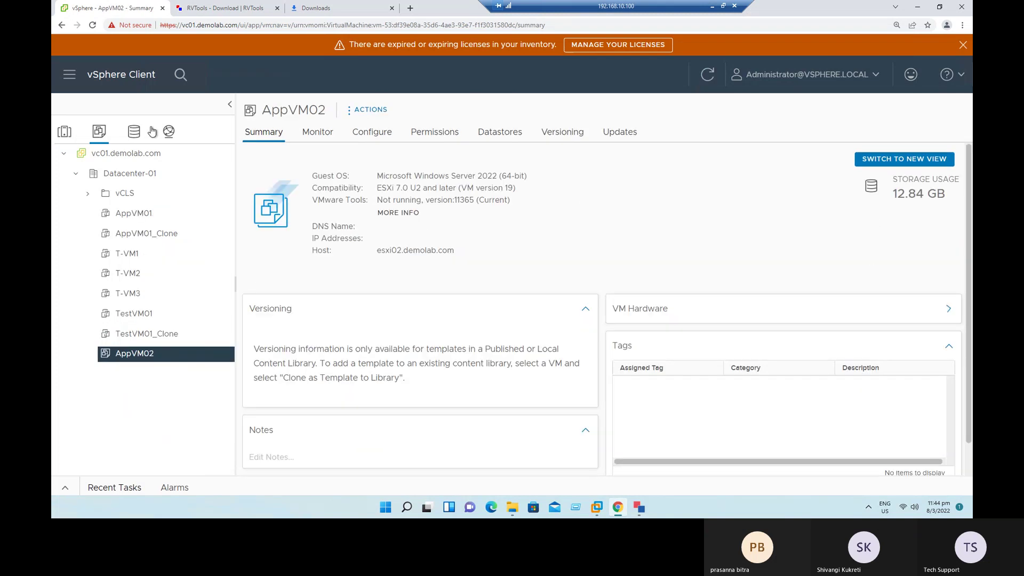
pyautogui.click(321, 130)
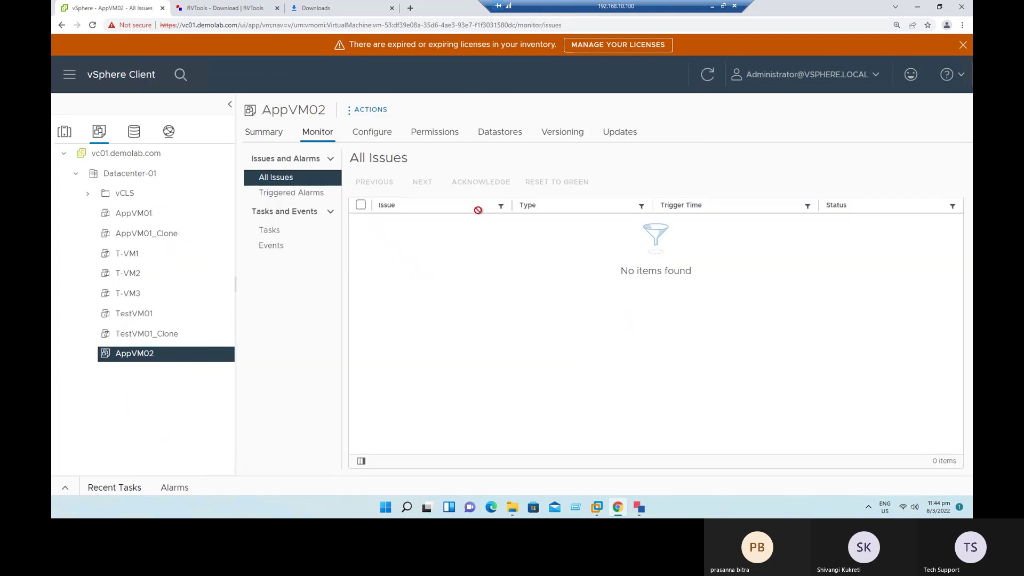
pyautogui.click(372, 137)
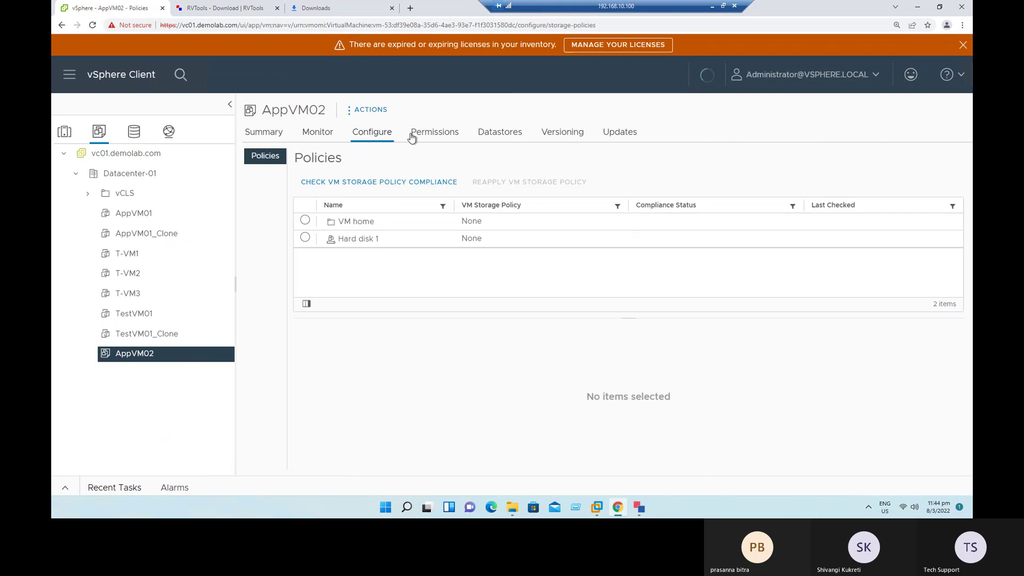
pyautogui.click(421, 136)
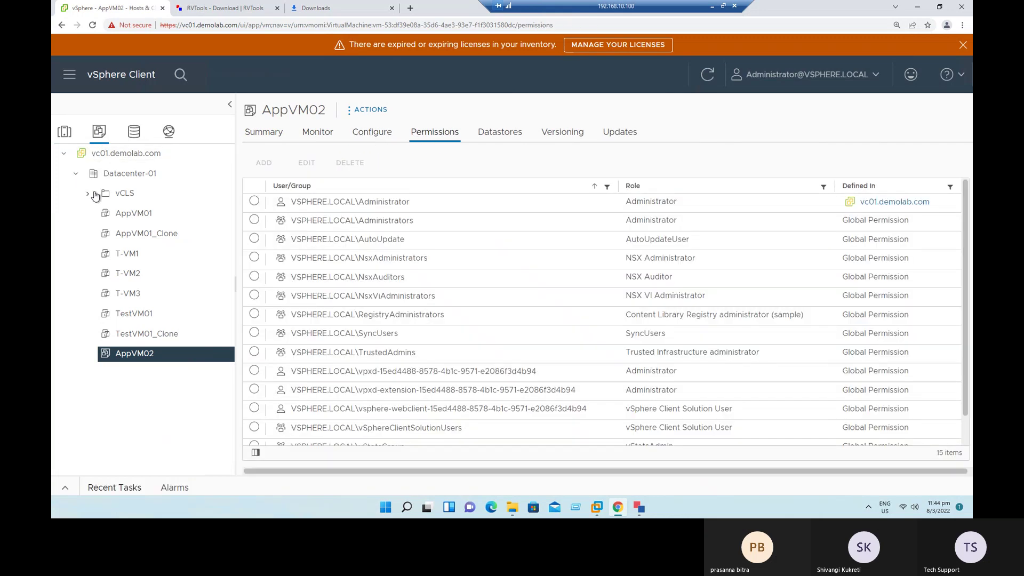
# Step: Compare AppVM01_Clone and AppVM01 permissions in Hosts and Clusters, return to VMs and Templates, and minimise the browser
pyautogui.click(65, 131)
pyautogui.click(160, 355)
pyautogui.click(163, 341)
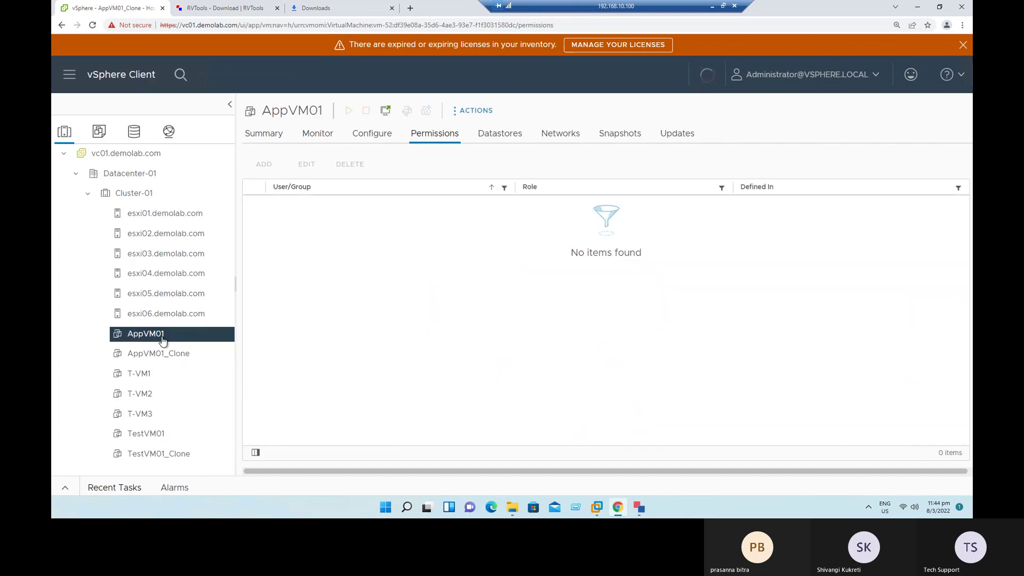
pyautogui.click(99, 133)
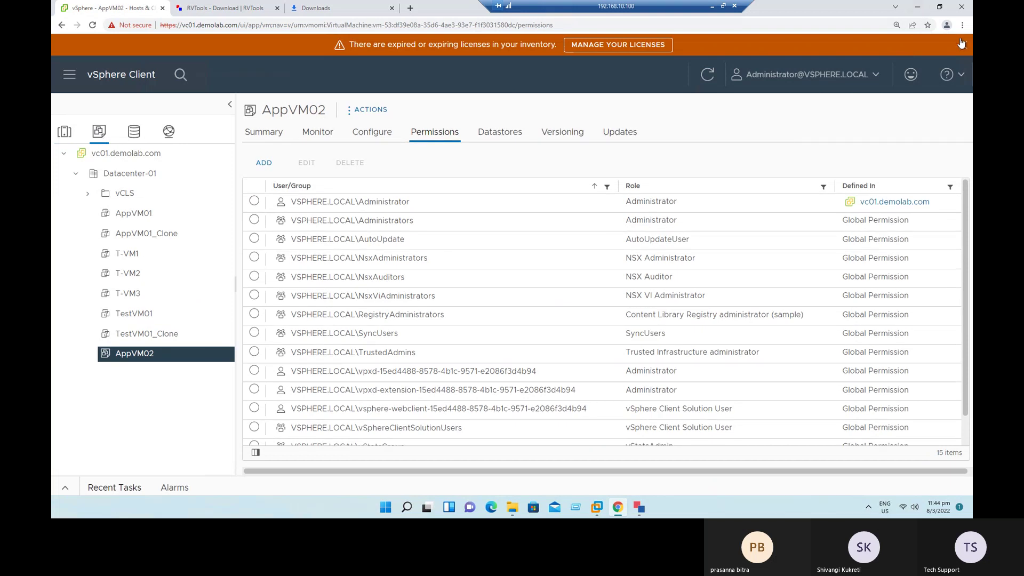
pyautogui.click(917, 8)
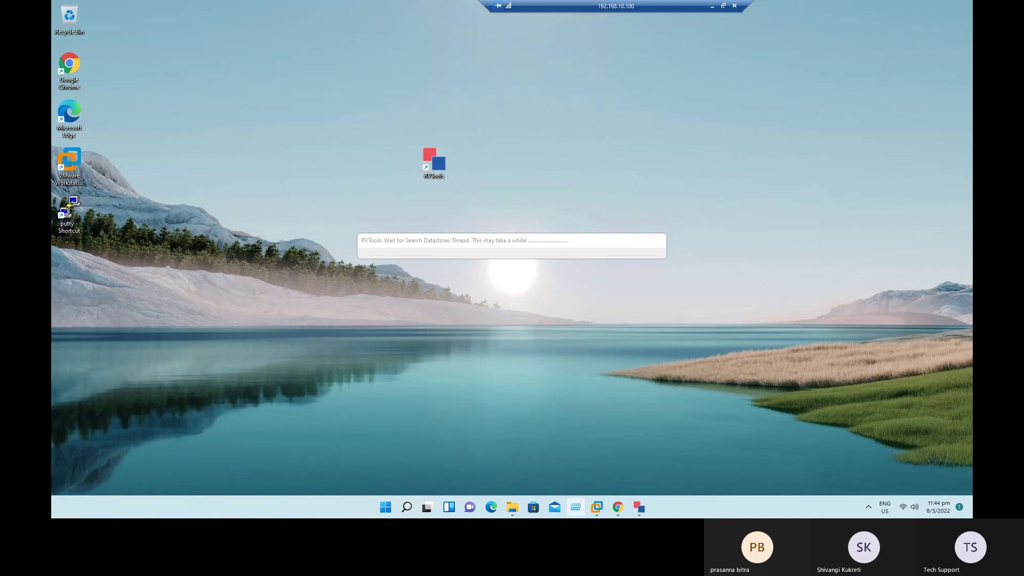
# Step: Bring Workstation forward and wake the AD01 virtual machine's console to its lock screen
pyautogui.click(598, 510)
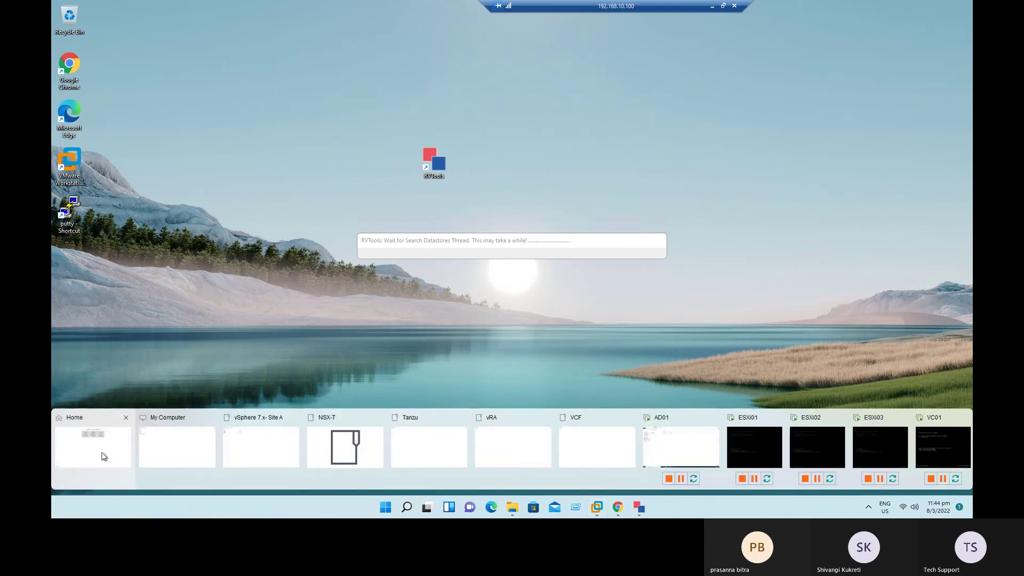
pyautogui.click(101, 455)
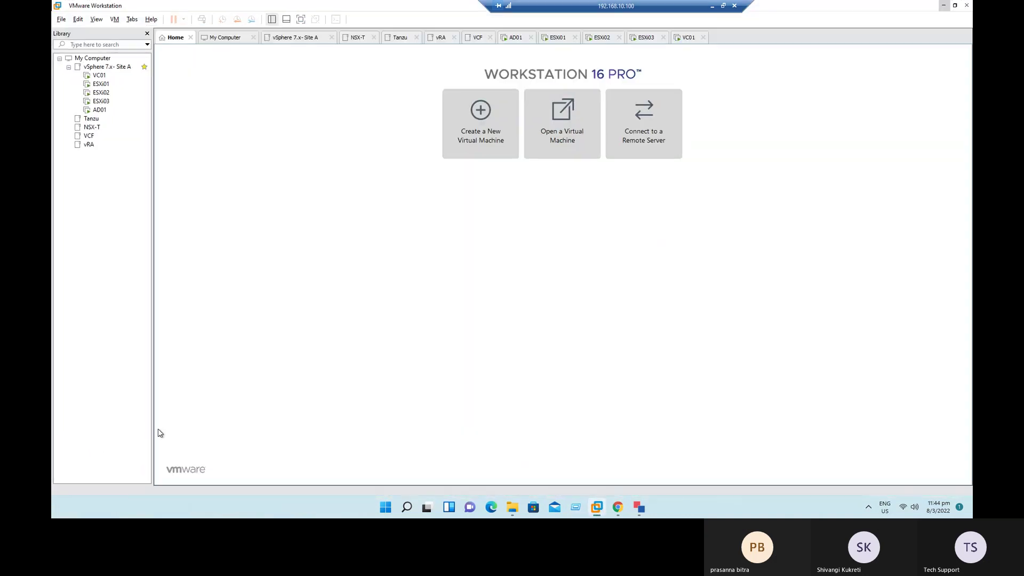
pyautogui.click(101, 111)
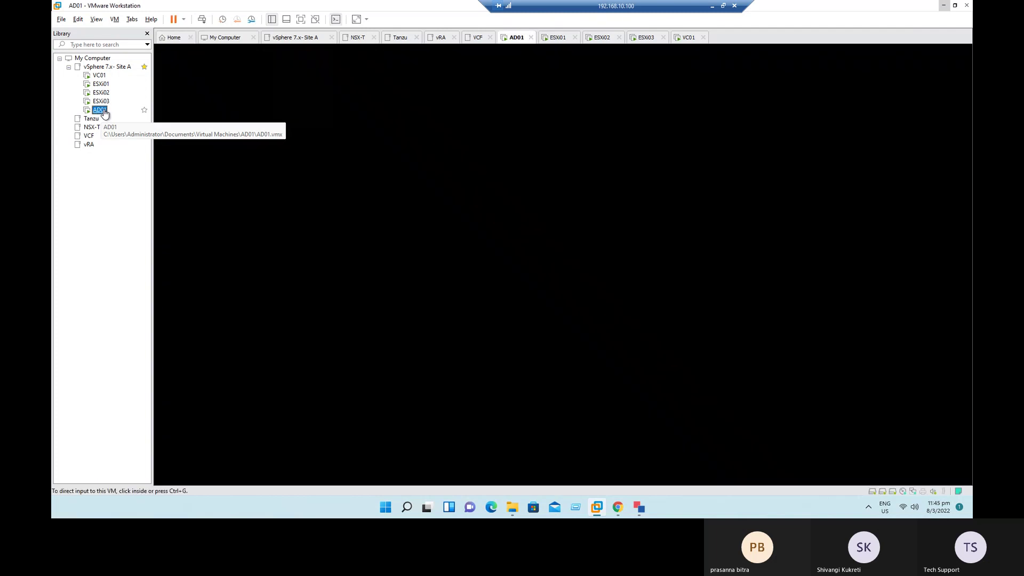
pyautogui.click(508, 173)
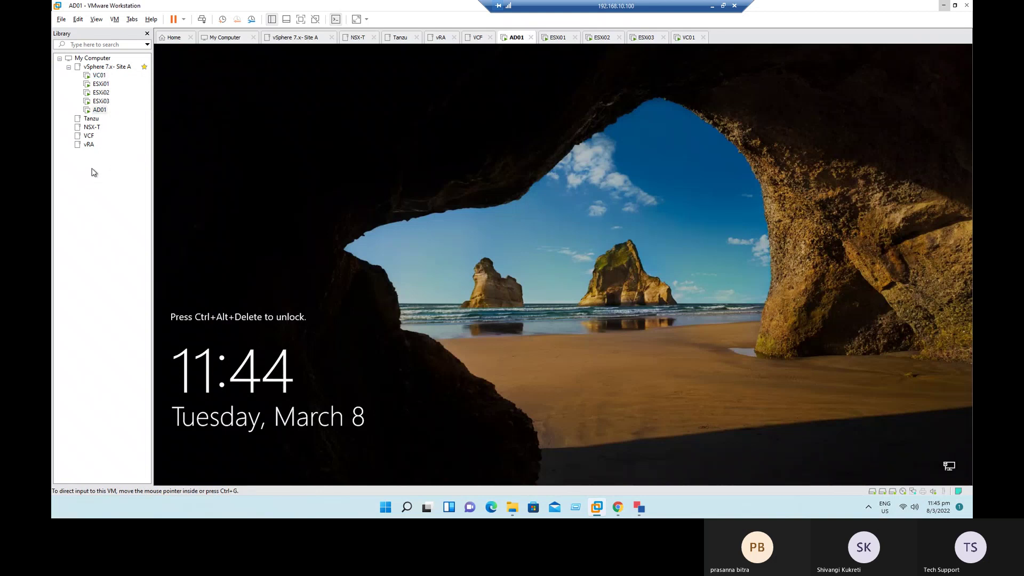
# Step: Show AppVM01's permissions in the vSphere Client's hosts and clusters view, then return to Workstation
pyautogui.click(618, 510)
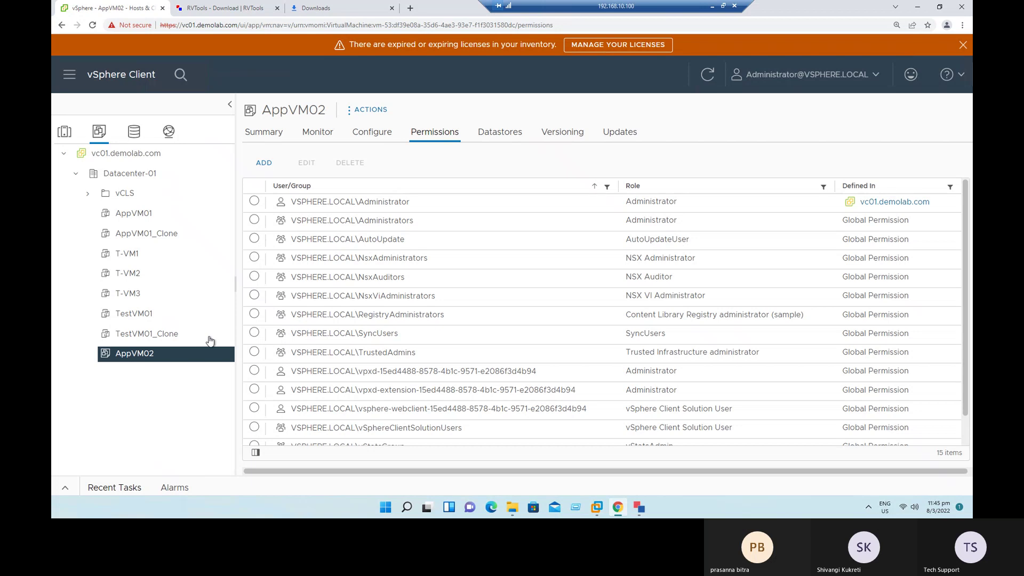
pyautogui.click(65, 133)
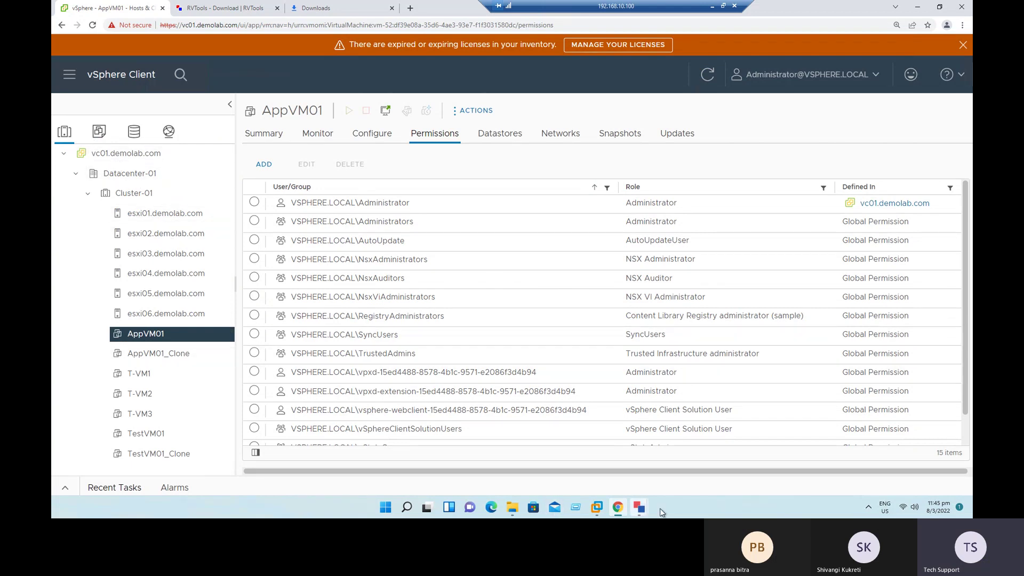
pyautogui.moveTo(641, 510)
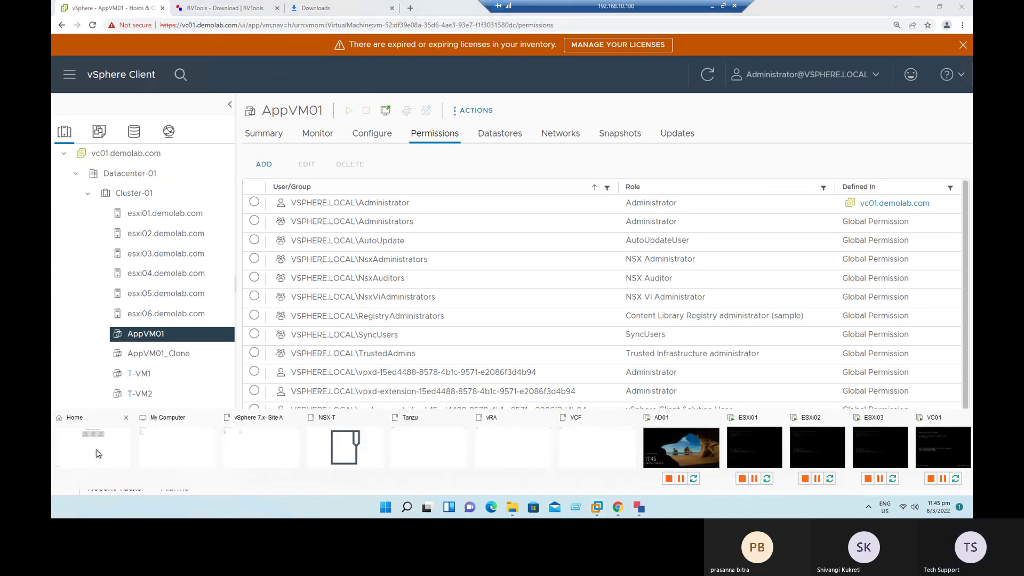
pyautogui.click(101, 458)
# Step: Open the vSphere 7.x- Site A folder's options, dismiss them, and return to the Workstation home page
pyautogui.click(107, 67)
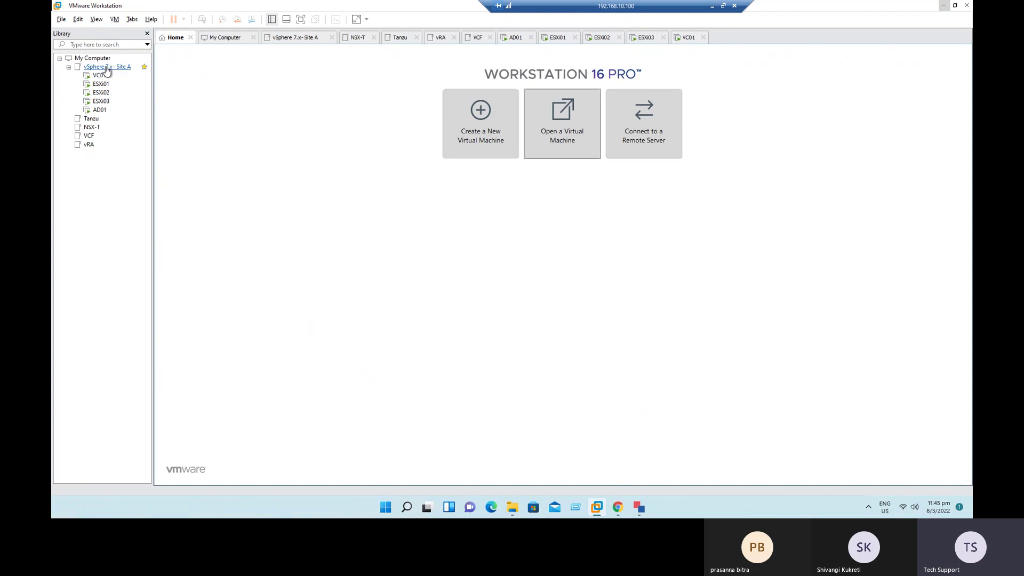
pyautogui.rightClick(110, 67)
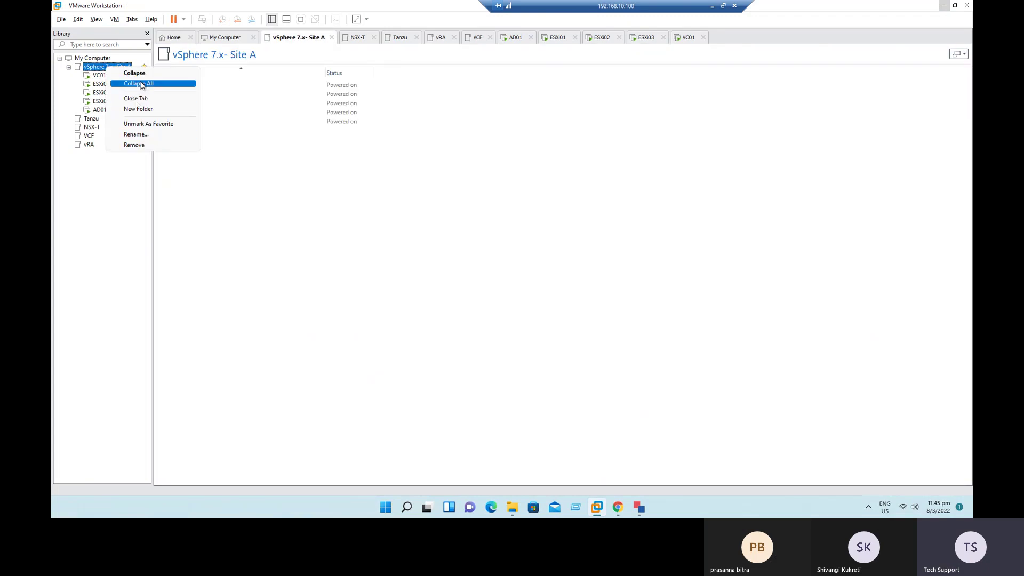
pyautogui.click(300, 278)
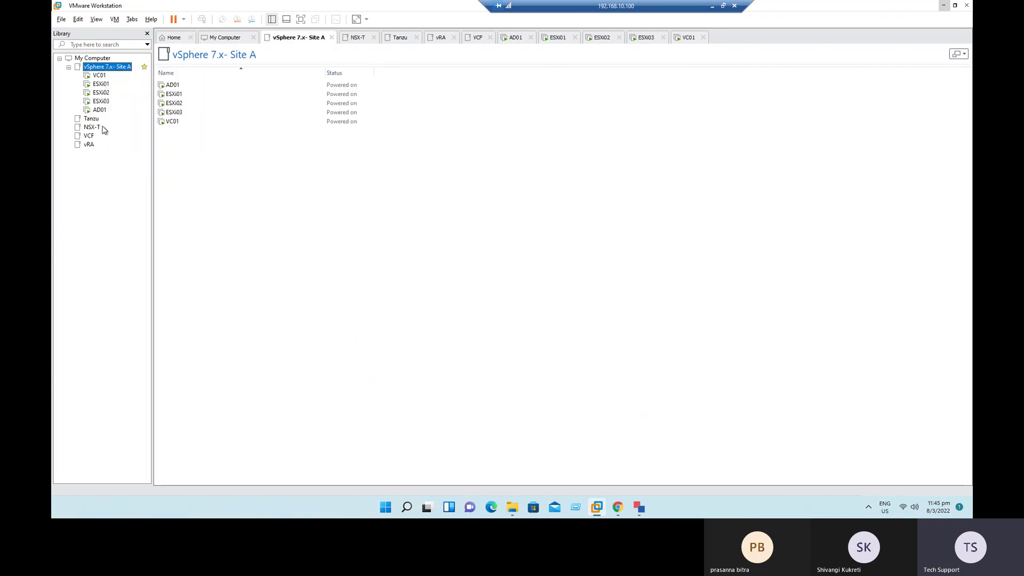
pyautogui.click(182, 42)
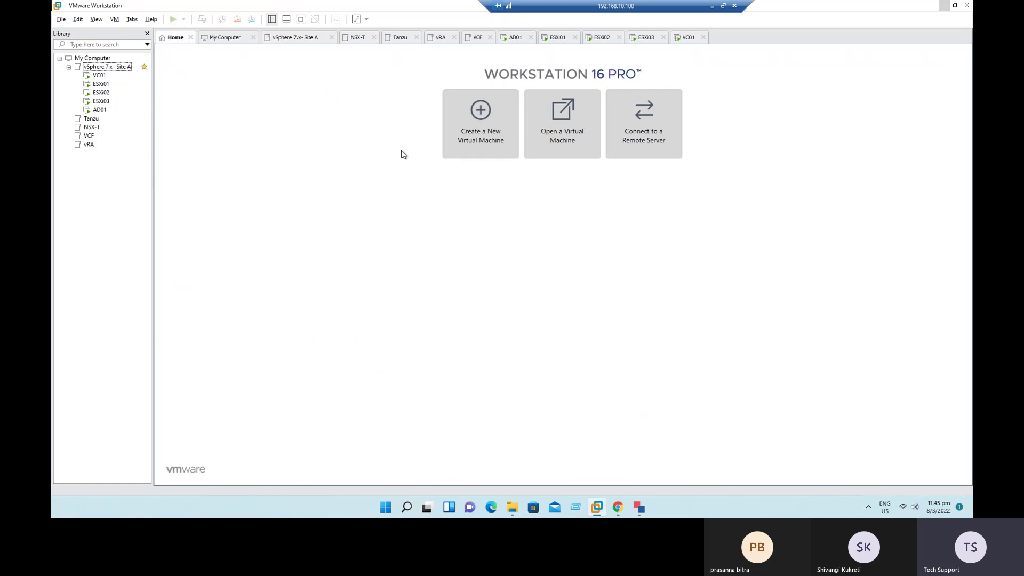
# Step: Start a typical new virtual machine for Microsoft Windows Server 2019 and name it Win2019
pyautogui.click(492, 135)
pyautogui.click(559, 342)
pyautogui.click(559, 342)
pyautogui.click(564, 341)
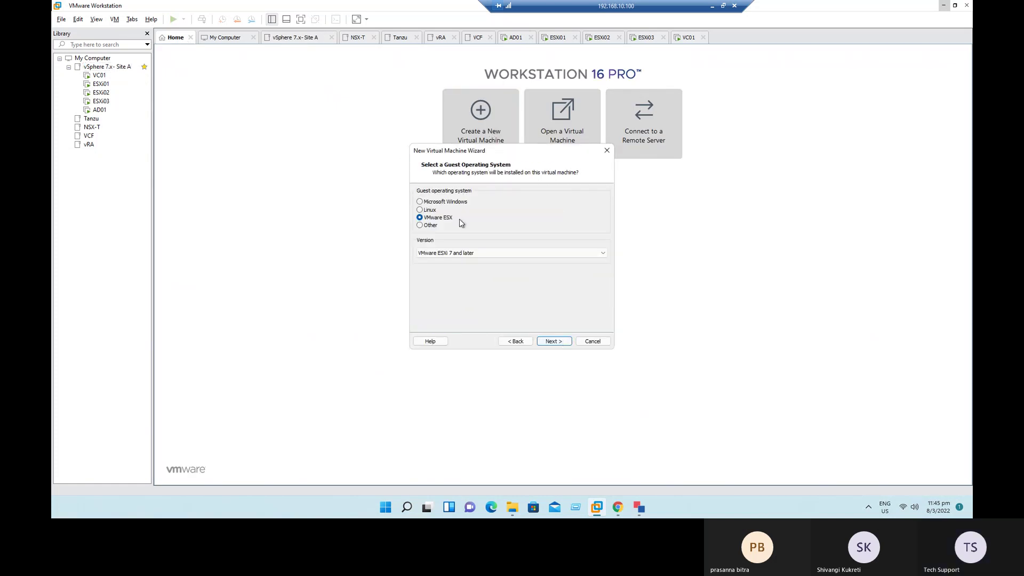
pyautogui.click(438, 203)
pyautogui.click(489, 254)
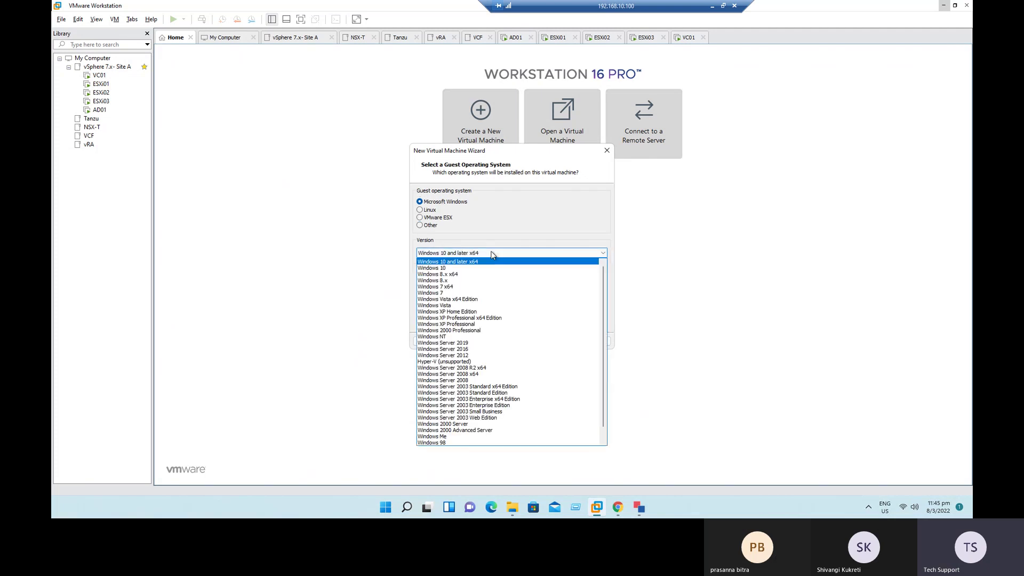
pyautogui.click(501, 344)
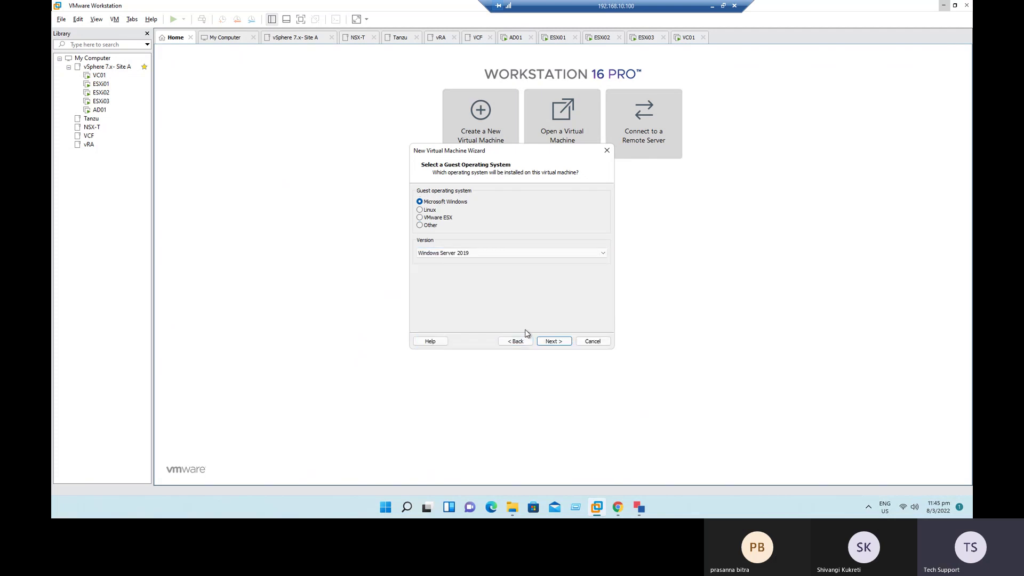
pyautogui.click(555, 343)
pyautogui.moveTo(491, 204); pyautogui.dragTo(353, 209)
pyautogui.write('WI')
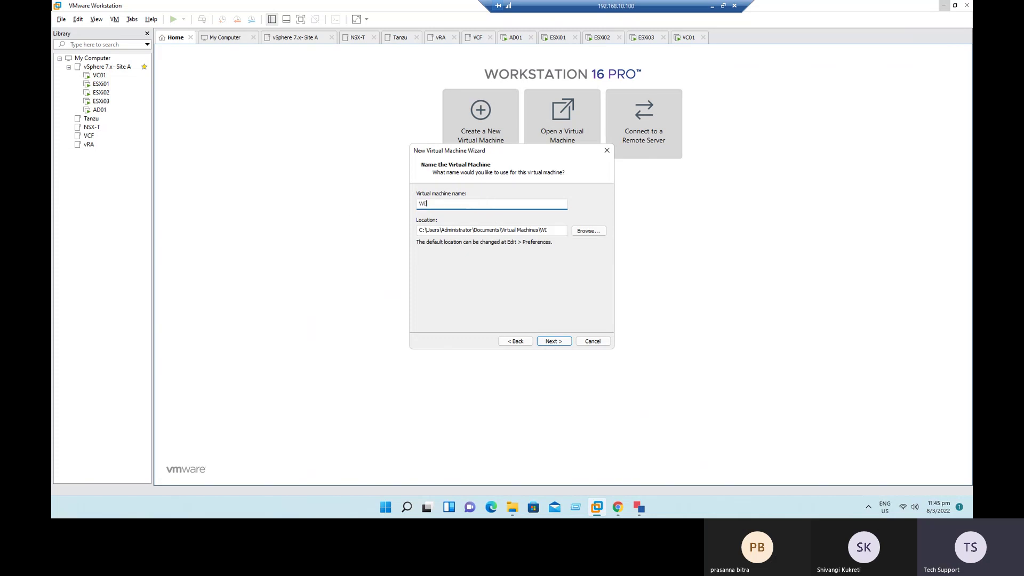
pyautogui.write('n ')
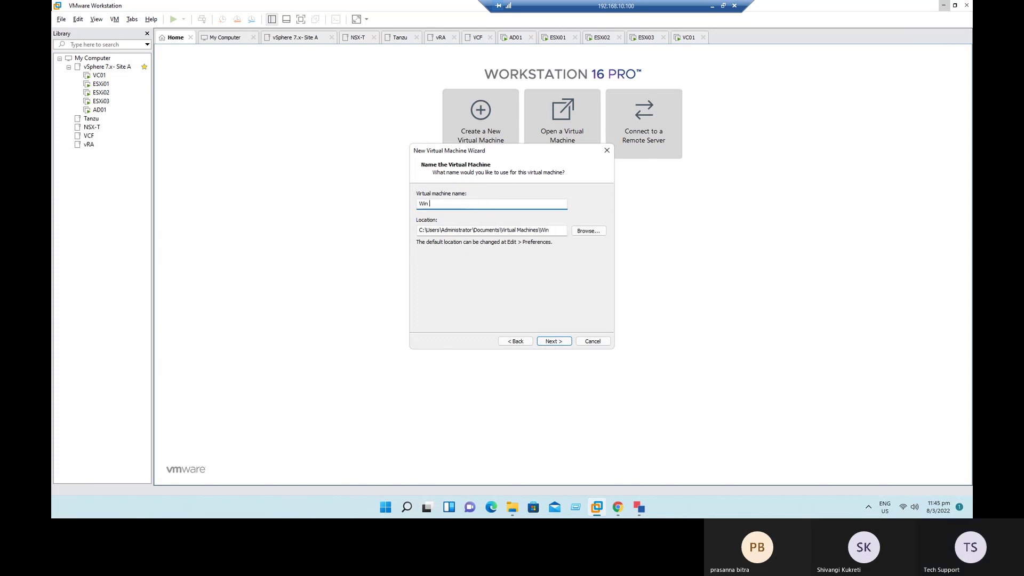
pyautogui.write('2019')
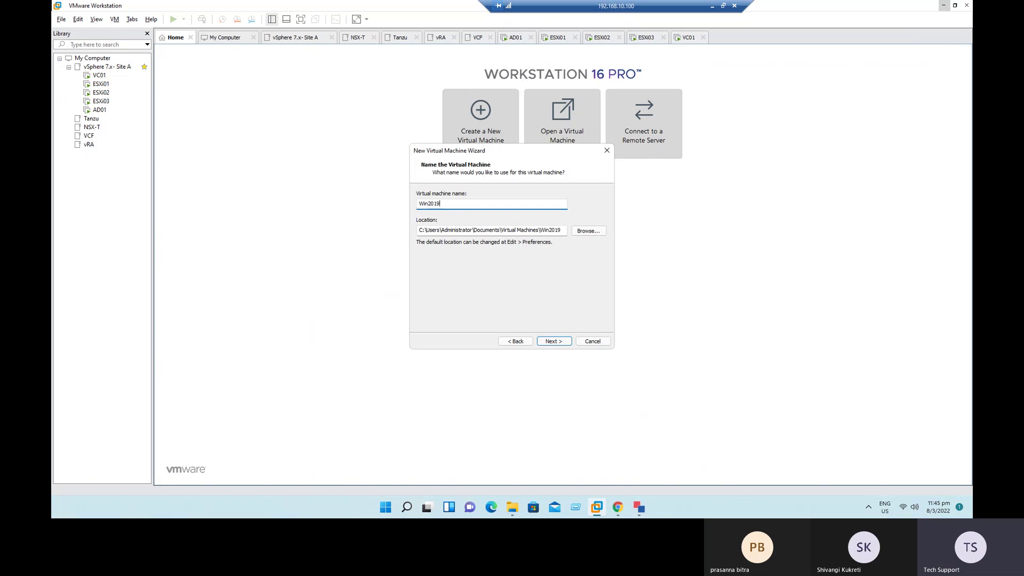
pyautogui.click(556, 342)
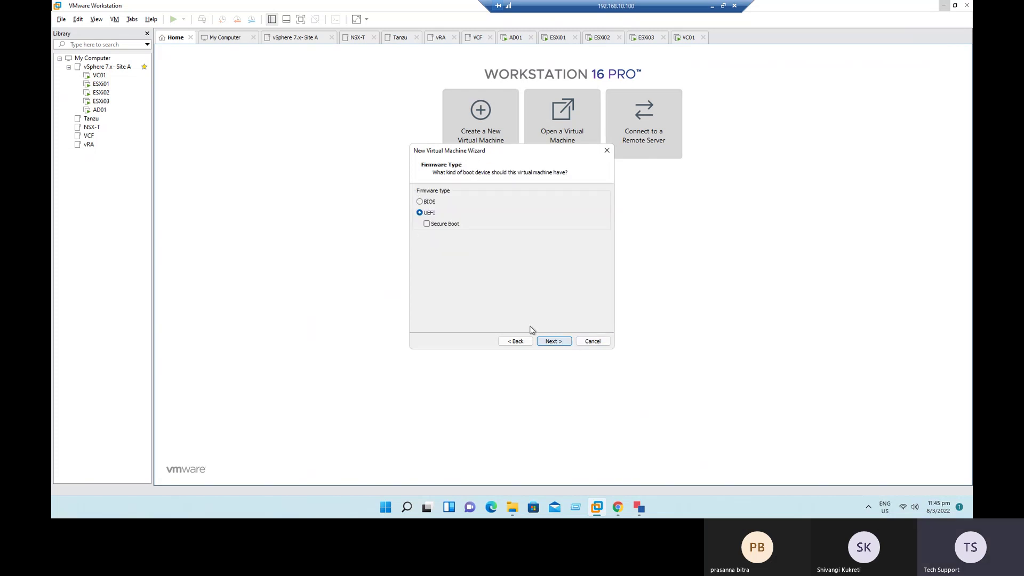
# Step: Keep UEFI, 2 GB memory, NAT and NVMe defaults, and finish with a 20 GB single-file disk
pyautogui.click(561, 343)
pyautogui.click(561, 344)
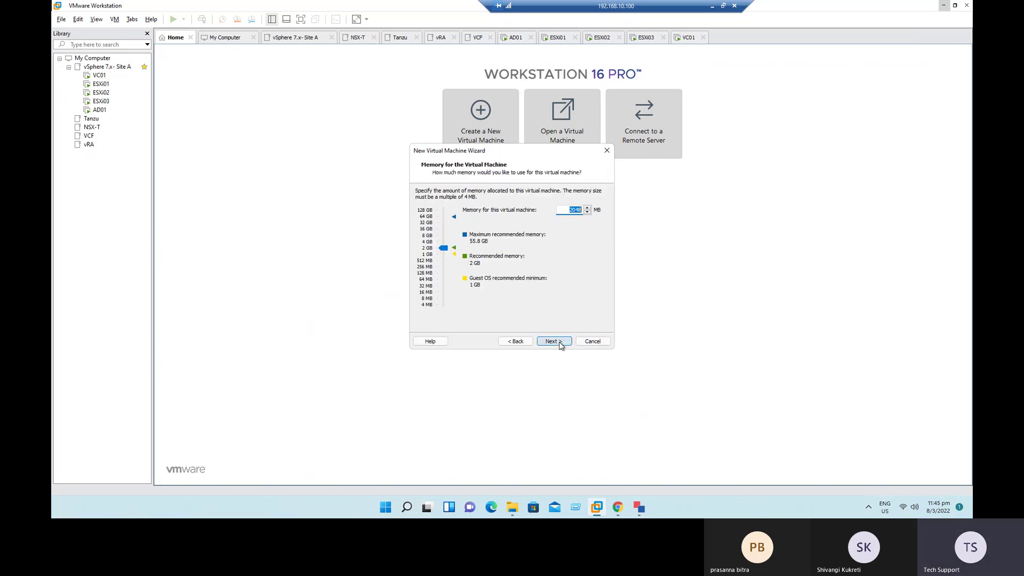
pyautogui.click(561, 344)
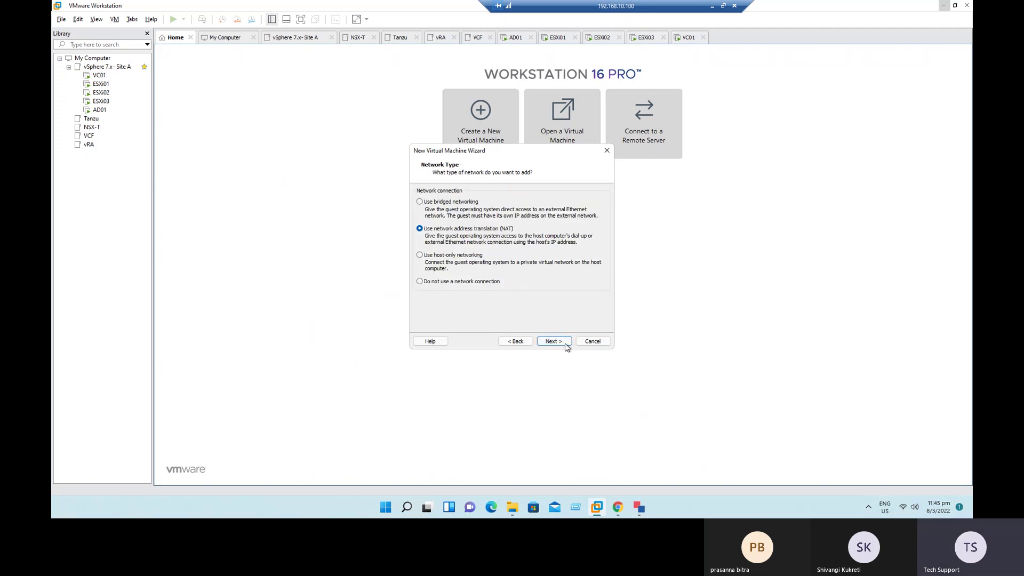
pyautogui.click(561, 342)
pyautogui.click(561, 342)
pyautogui.click(562, 342)
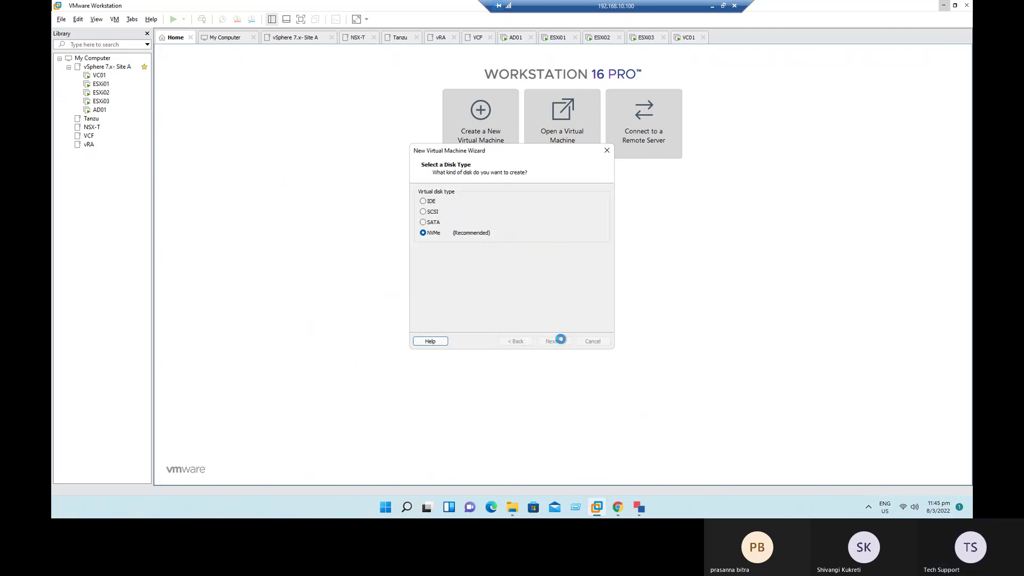
pyautogui.click(561, 342)
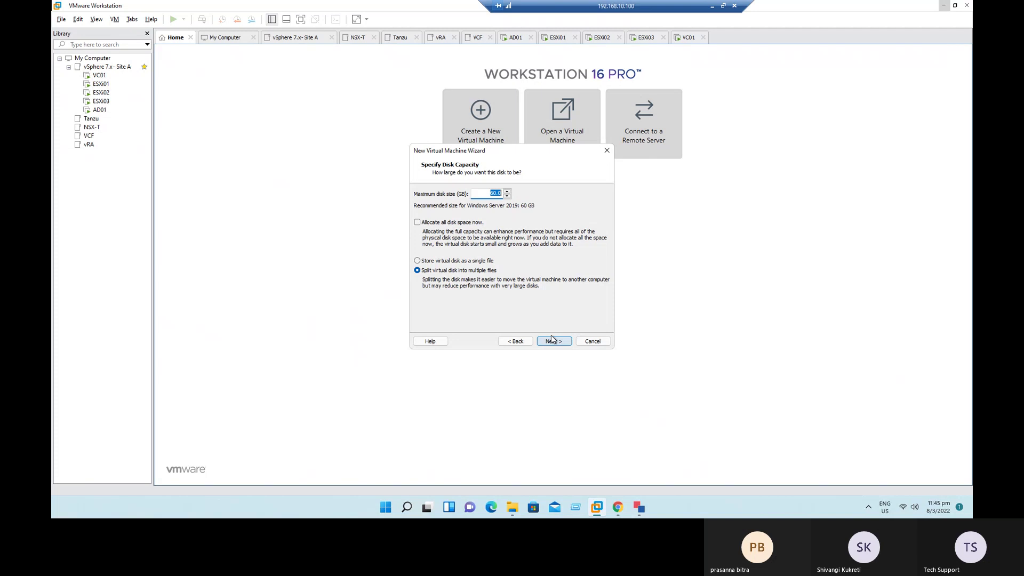
pyautogui.click(465, 260)
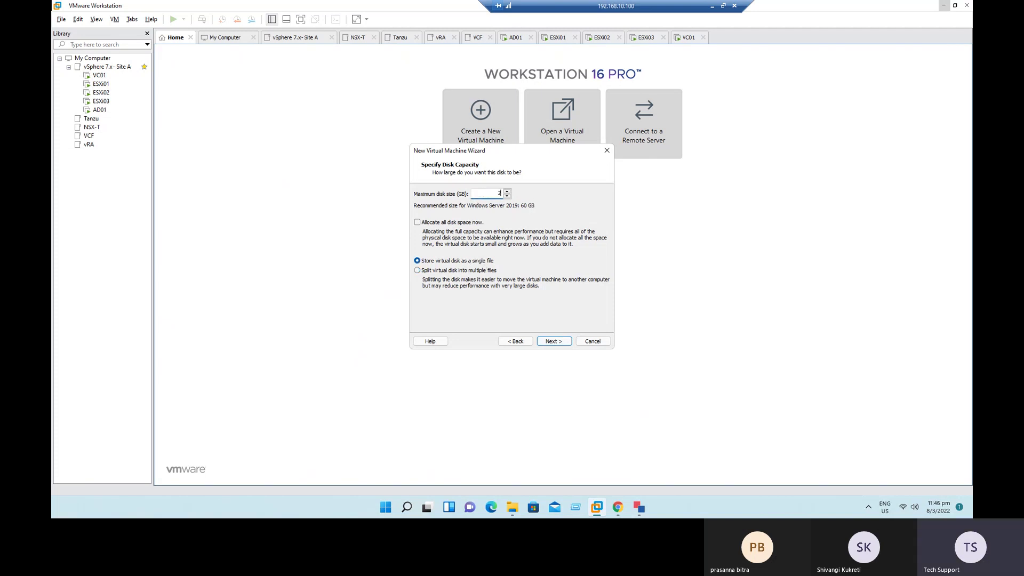
pyautogui.click(554, 342)
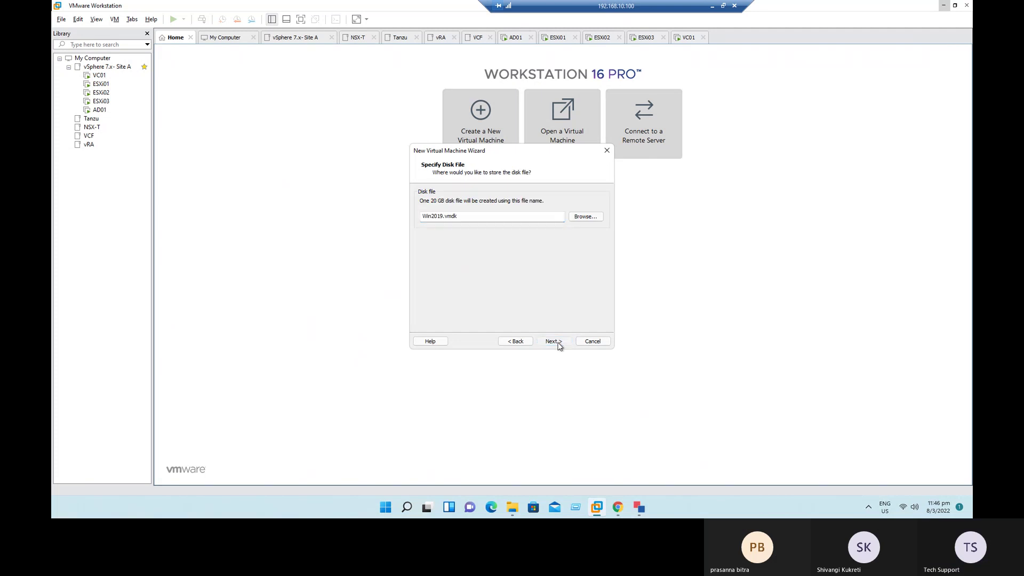
pyautogui.click(557, 342)
pyautogui.click(557, 343)
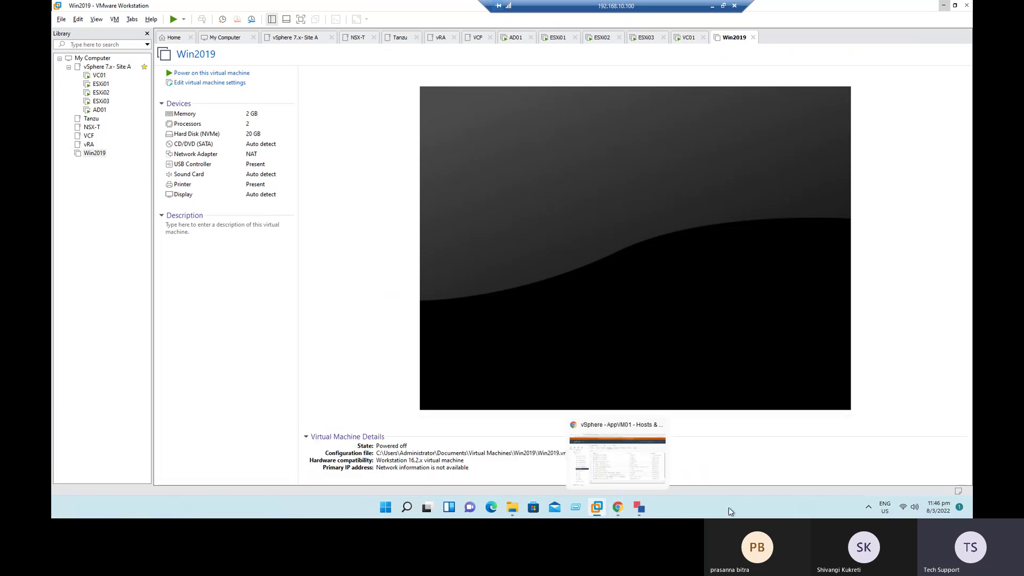
# Step: Mount the Windows Server 2019 ISO image on the Win2019 VM's CD/DVD drive
pyautogui.click(620, 507)
pyautogui.moveTo(598, 512)
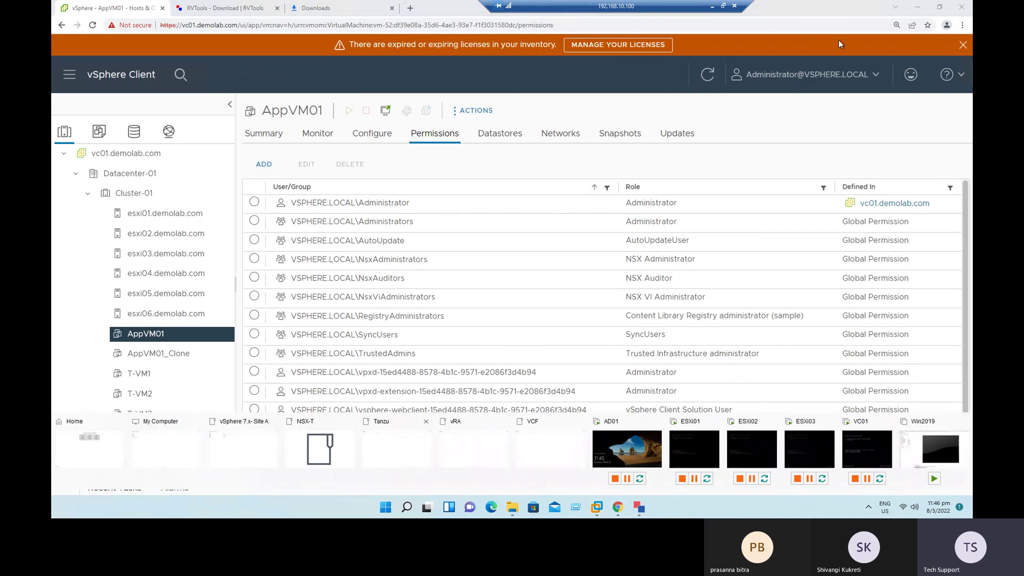
pyautogui.click(918, 11)
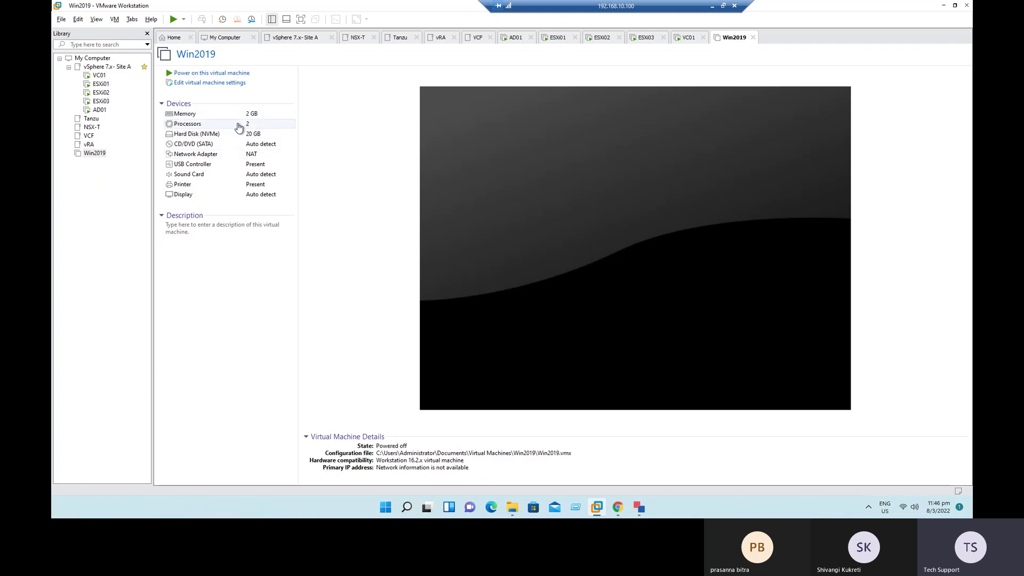
pyautogui.doubleClick(210, 144)
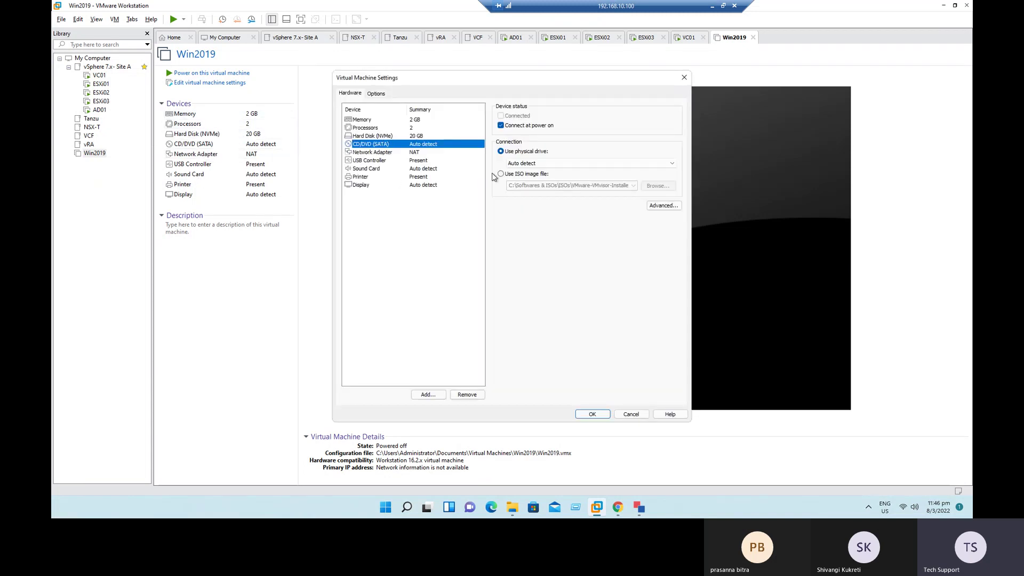
pyautogui.click(504, 175)
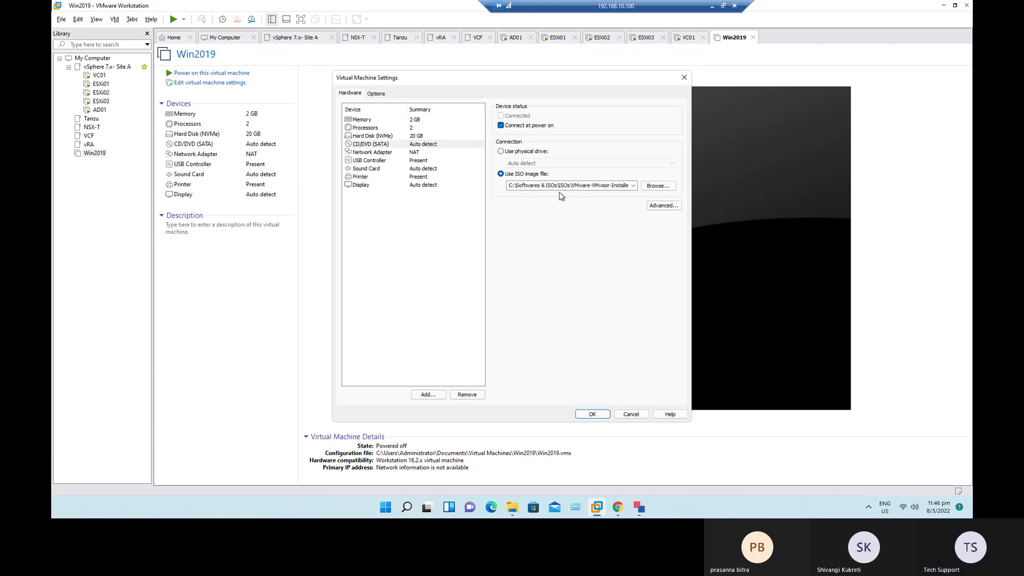
pyautogui.click(658, 187)
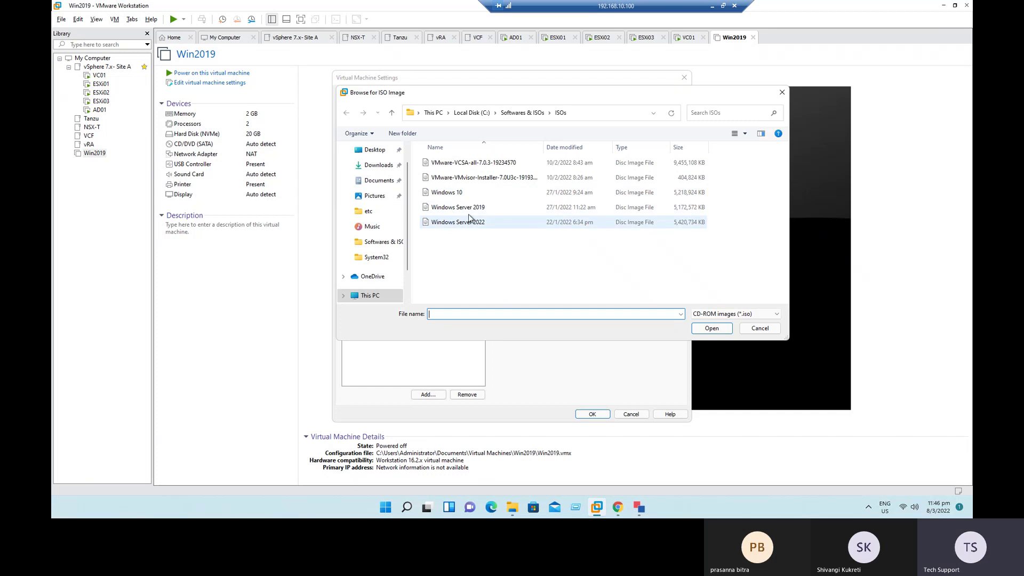
pyautogui.click(468, 209)
pyautogui.click(705, 329)
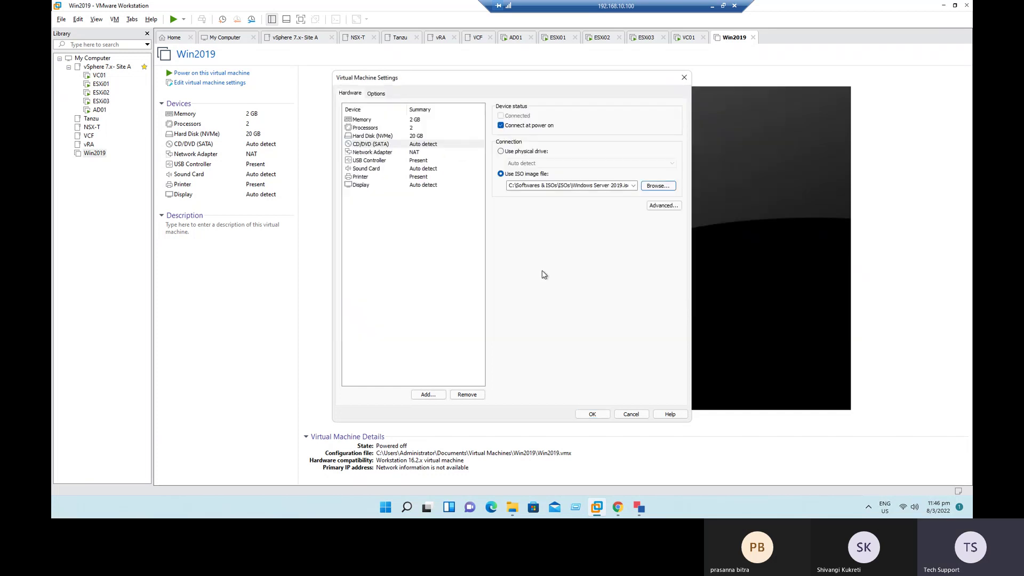
# Step: Connect the network adapter to custom VMnet0 and save the VM settings
pyautogui.click(373, 154)
pyautogui.click(526, 195)
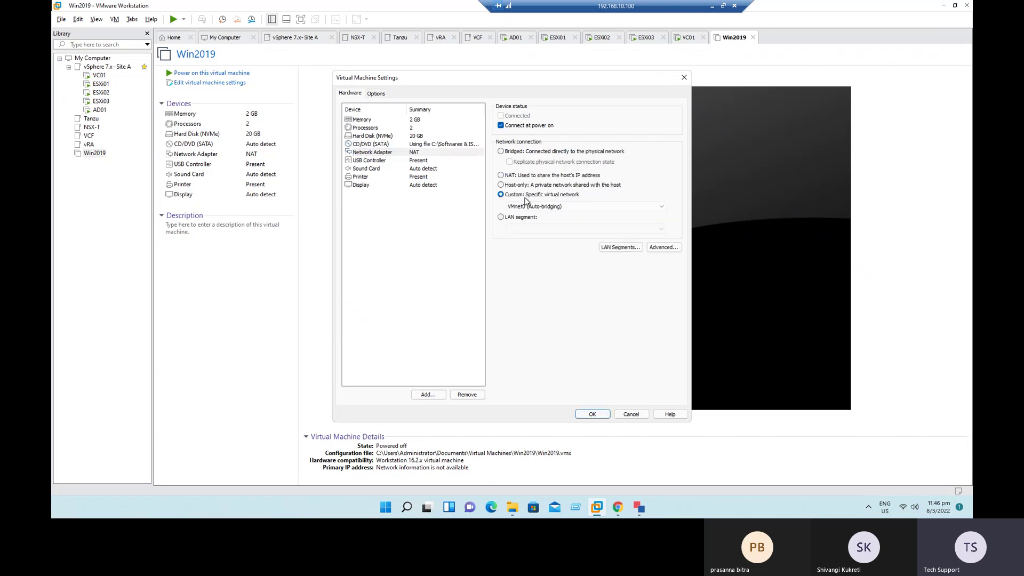
pyautogui.click(592, 415)
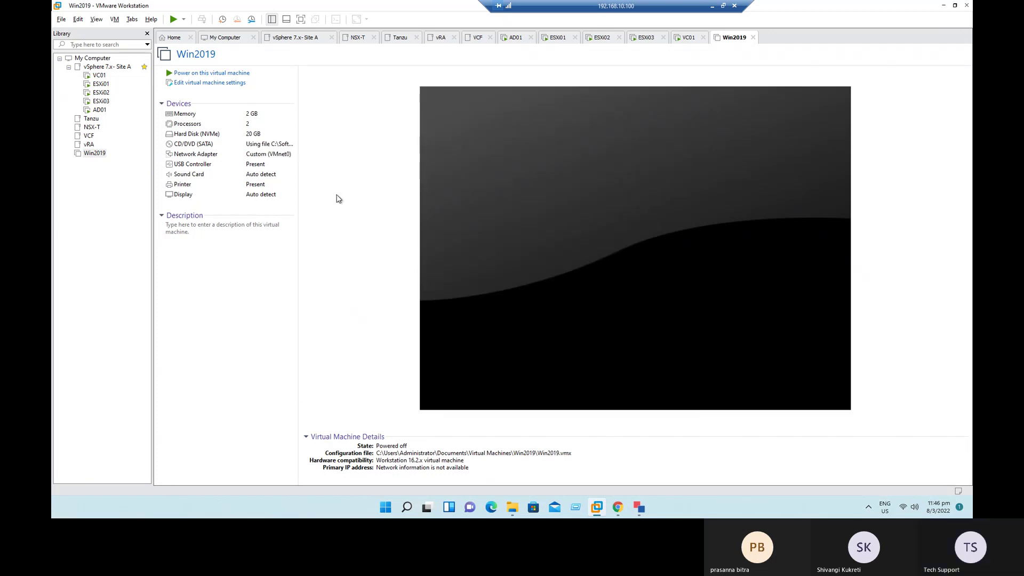
# Step: Power on Win2019, boot from the DVD, and start the Windows Server install with default language settings
pyautogui.click(188, 73)
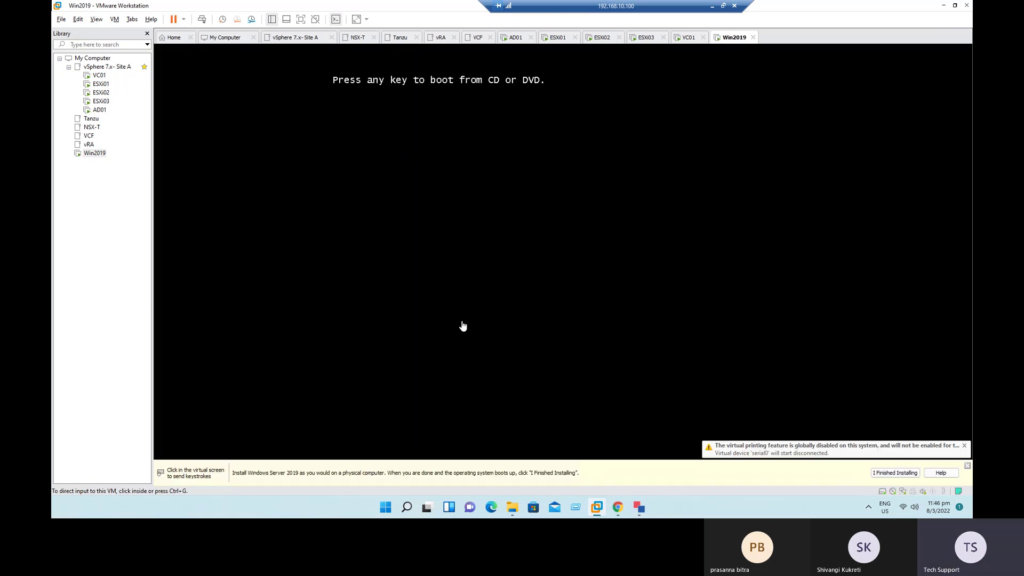
pyautogui.click(469, 304)
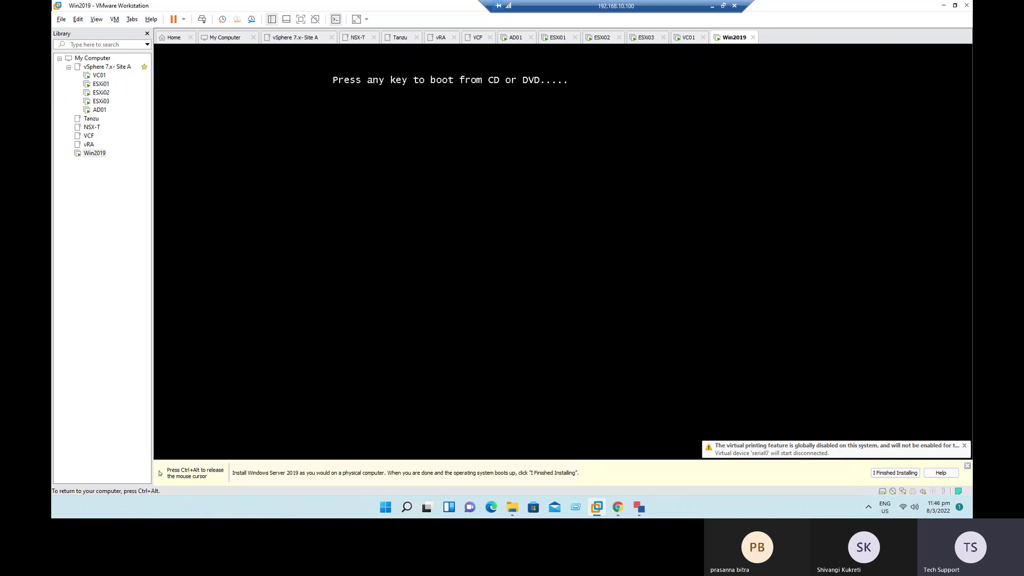
pyautogui.press('Return')
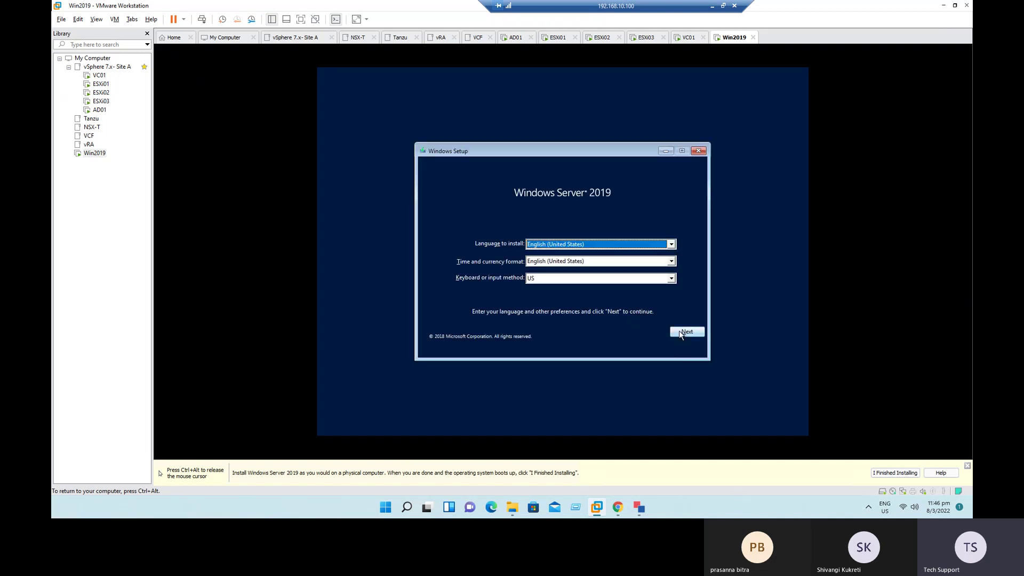
pyautogui.click(686, 331)
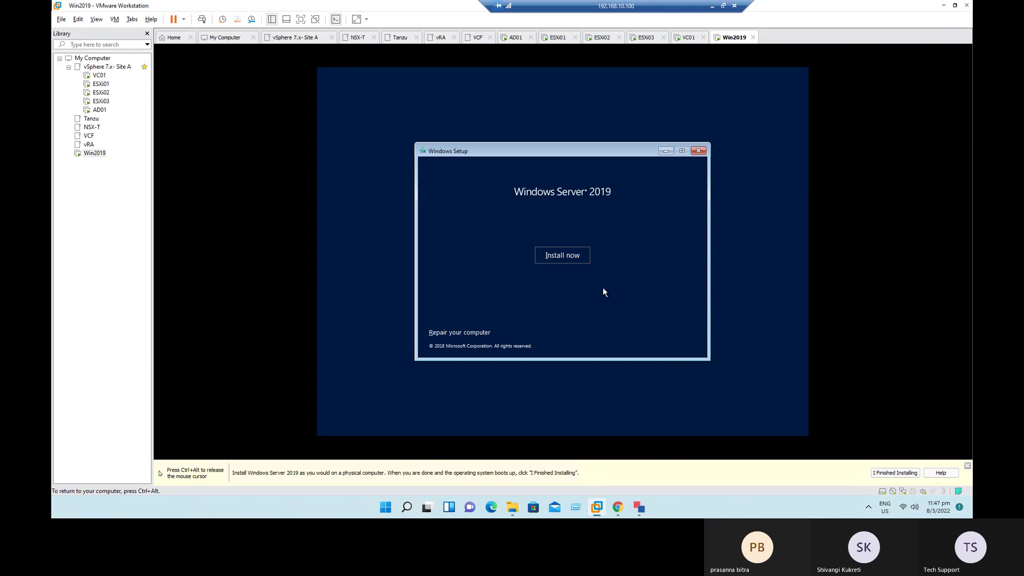
pyautogui.click(573, 263)
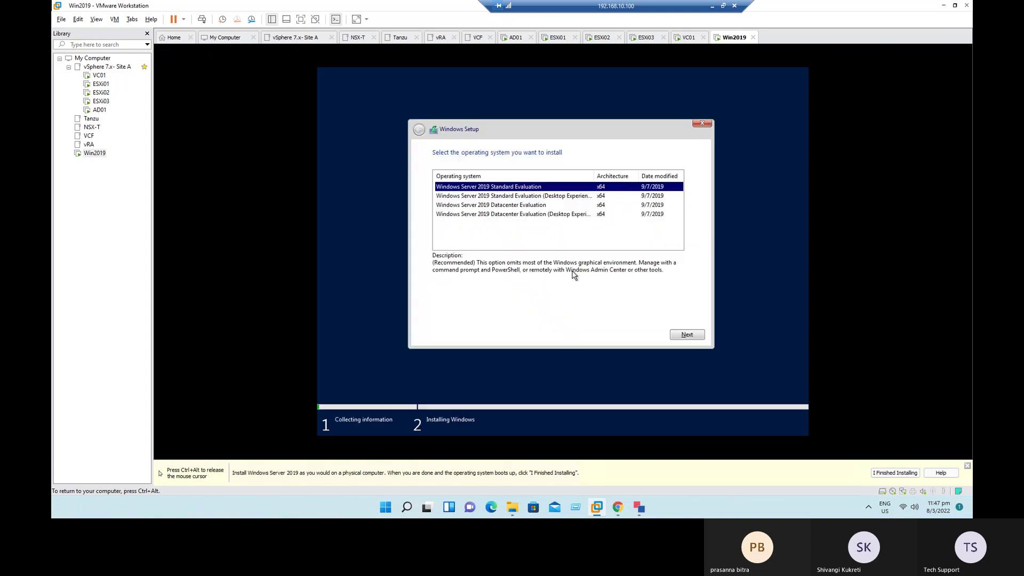
# Step: Choose Standard Evaluation (Desktop Experience), accept the license, and custom-install onto the 20 GB unallocated drive
pyautogui.click(550, 196)
pyautogui.click(680, 334)
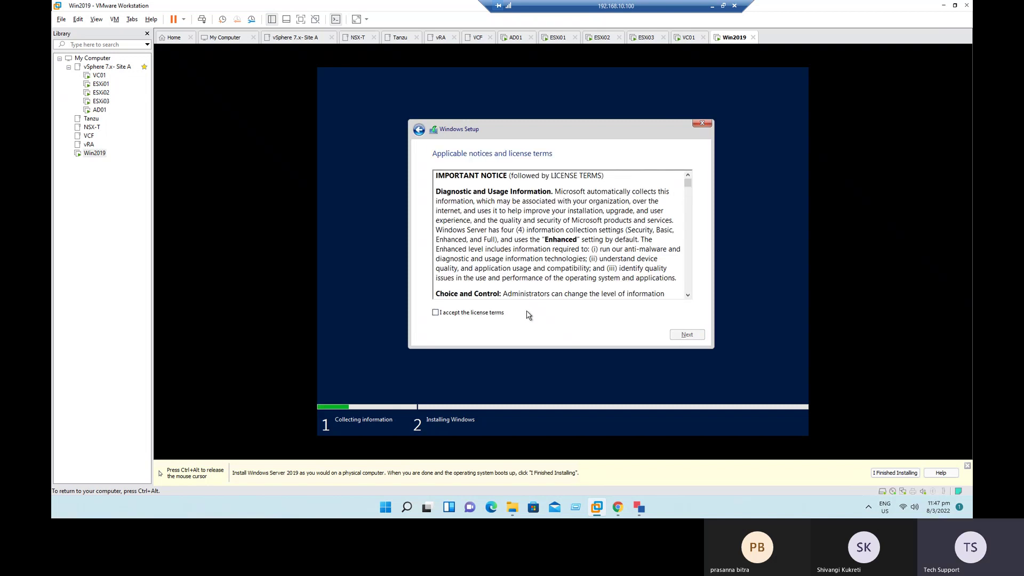
pyautogui.click(500, 316)
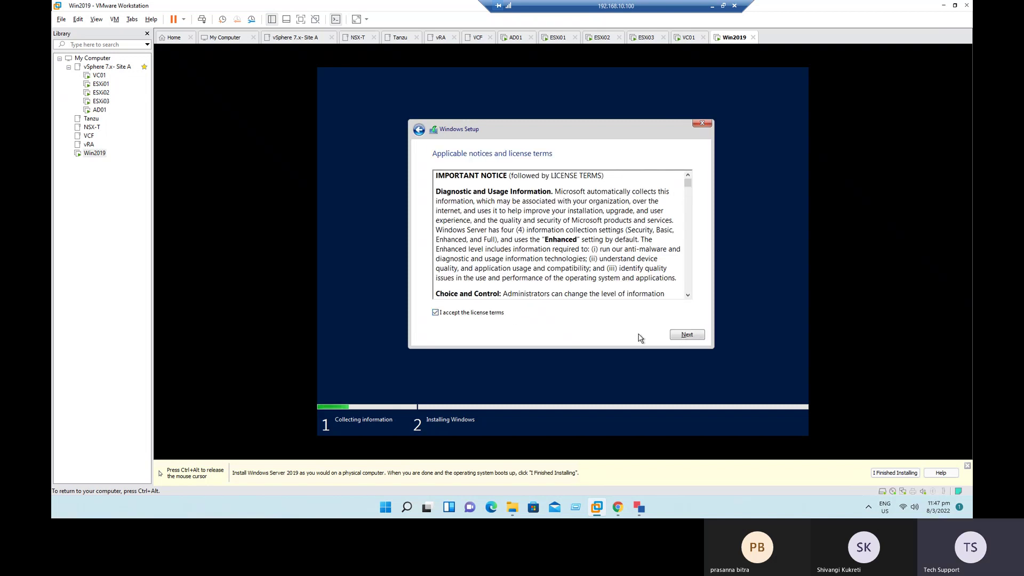
pyautogui.click(684, 335)
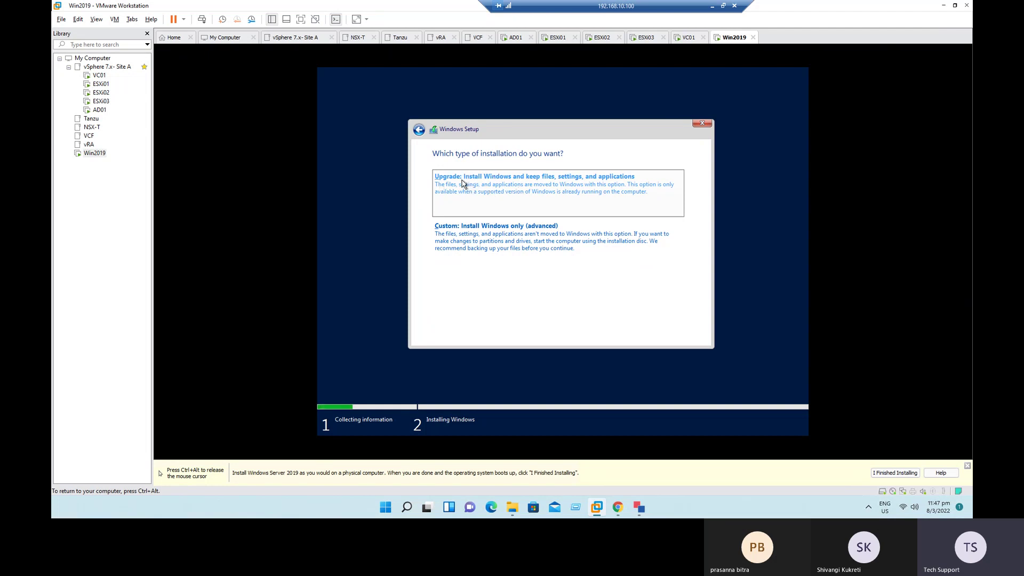
pyautogui.click(483, 236)
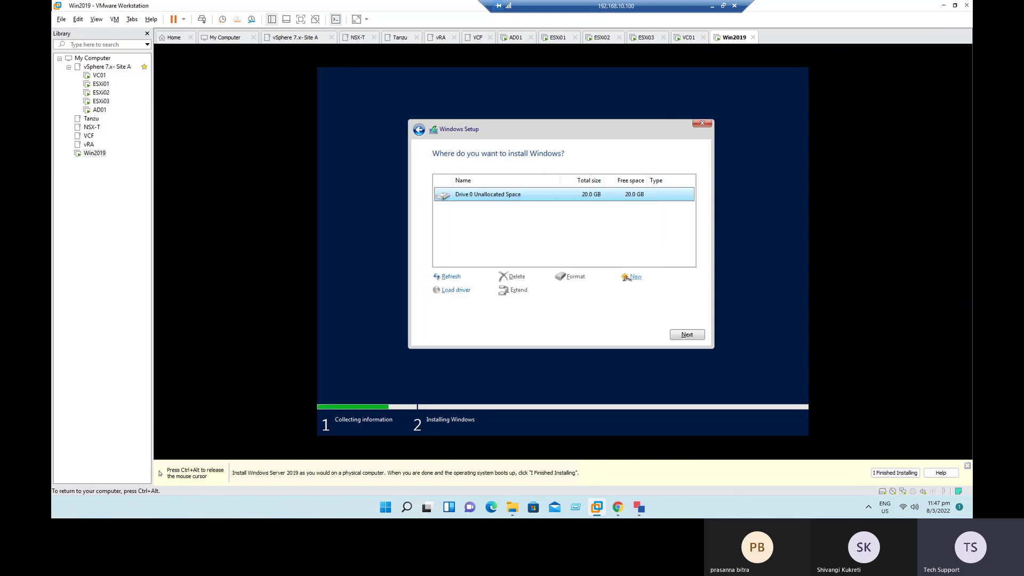
pyautogui.click(682, 335)
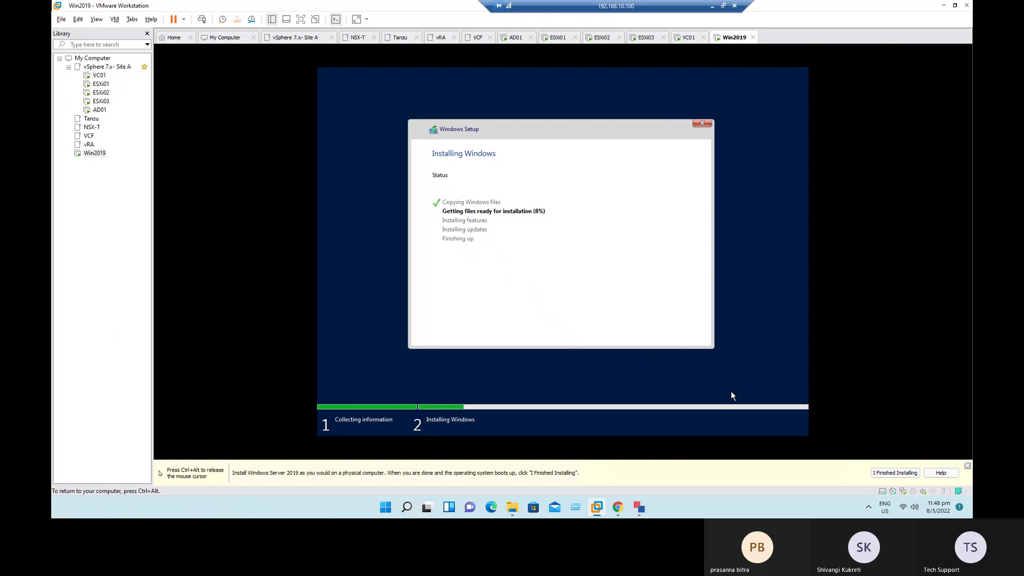
pyautogui.hotkey('ctrl', 'alt')
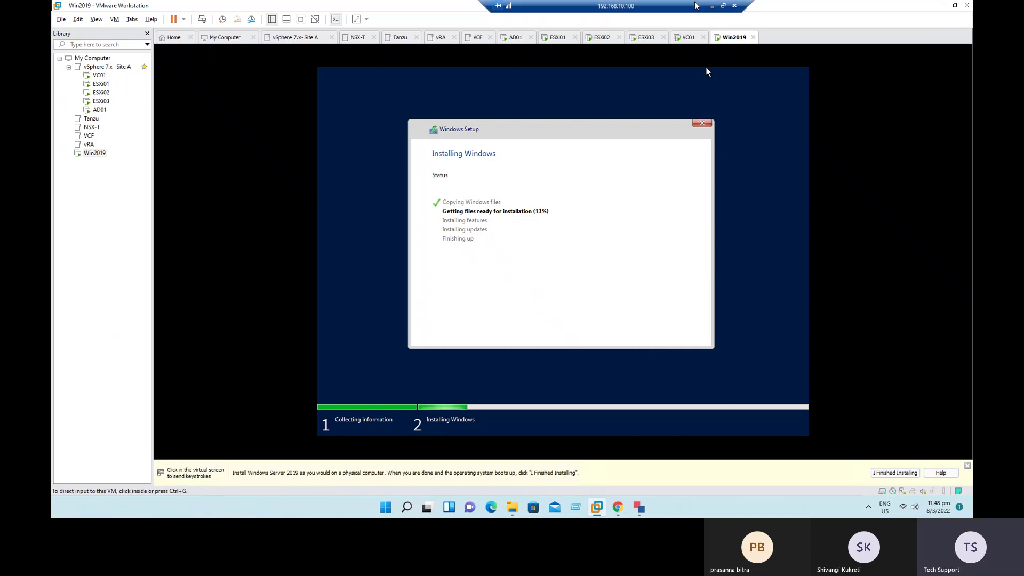
# Step: On Excel's vCenter Features sheet, highlight Thin Provision Virtual Disks and the feature lists in rows 8–16
pyautogui.hotkey('alt', 'Tab')
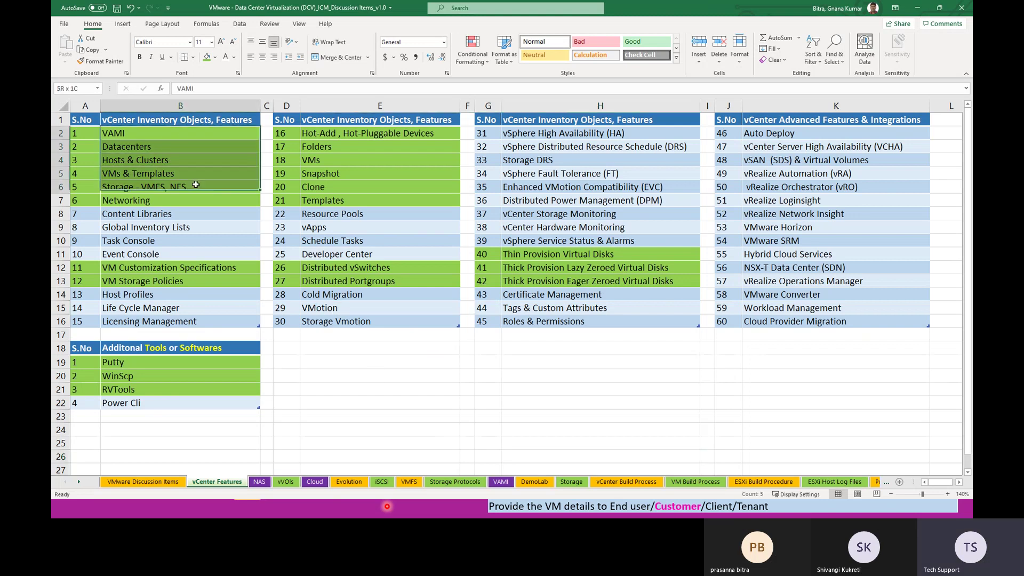
pyautogui.click(547, 255)
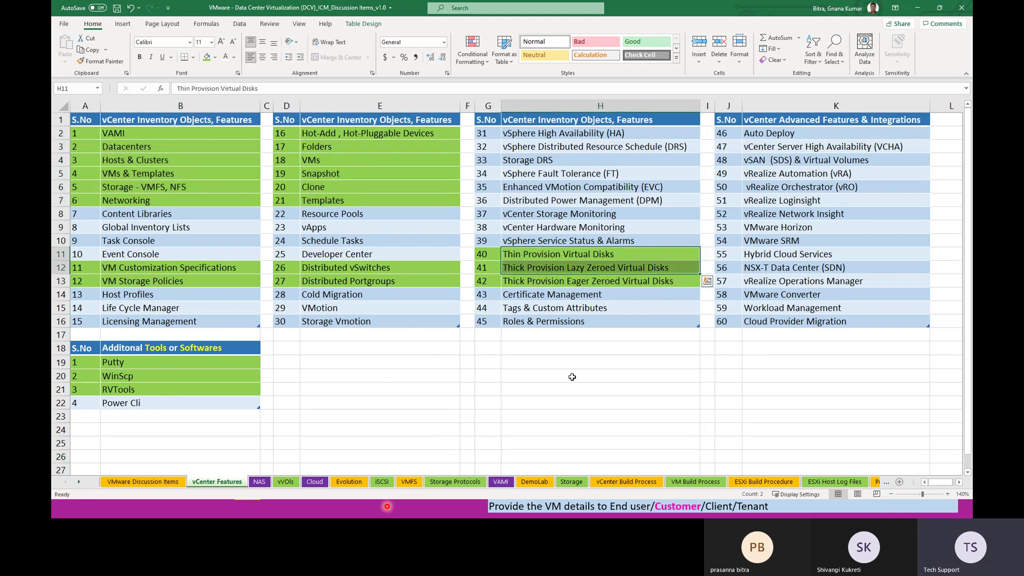
pyautogui.click(600, 376)
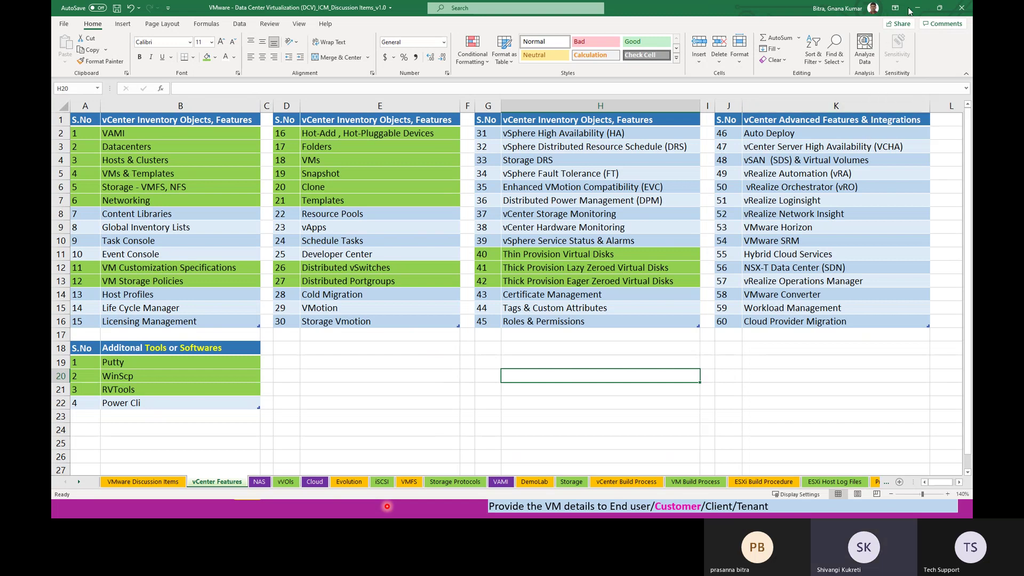
pyautogui.click(392, 375)
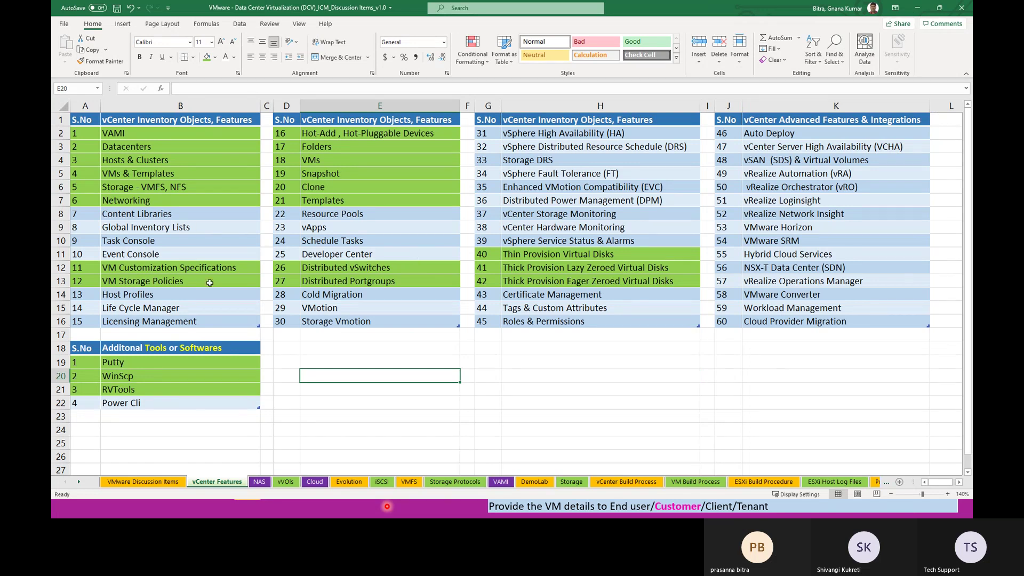
pyautogui.moveTo(136, 213); pyautogui.dragTo(416, 320)
pyautogui.moveTo(544, 188); pyautogui.dragTo(555, 336)
pyautogui.click(600, 390)
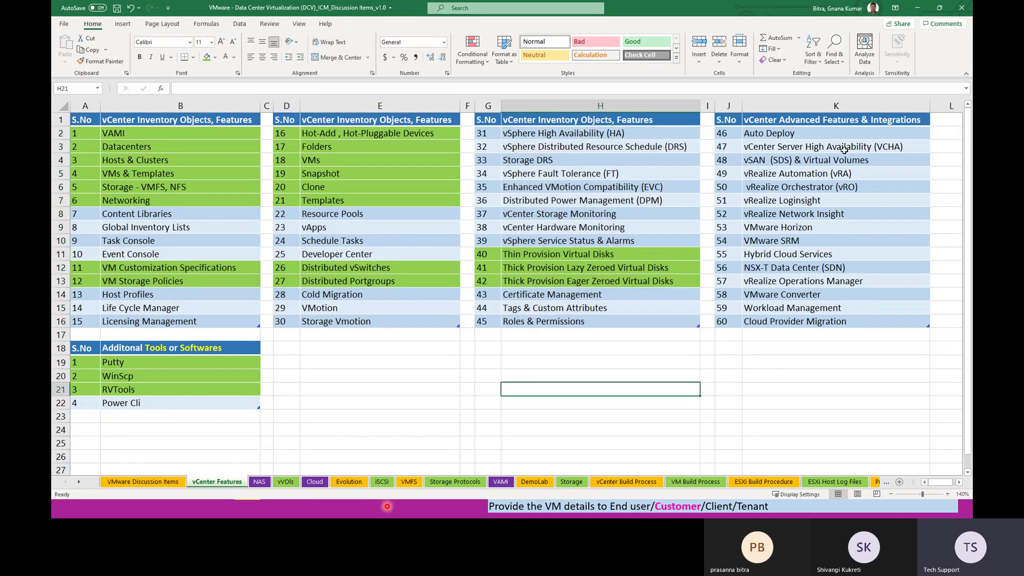
# Step: Highlight column K's advanced features like vRO and Workload Management, then switch to the Gnan Cloud Garage workbook
pyautogui.moveTo(836, 140); pyautogui.dragTo(867, 320)
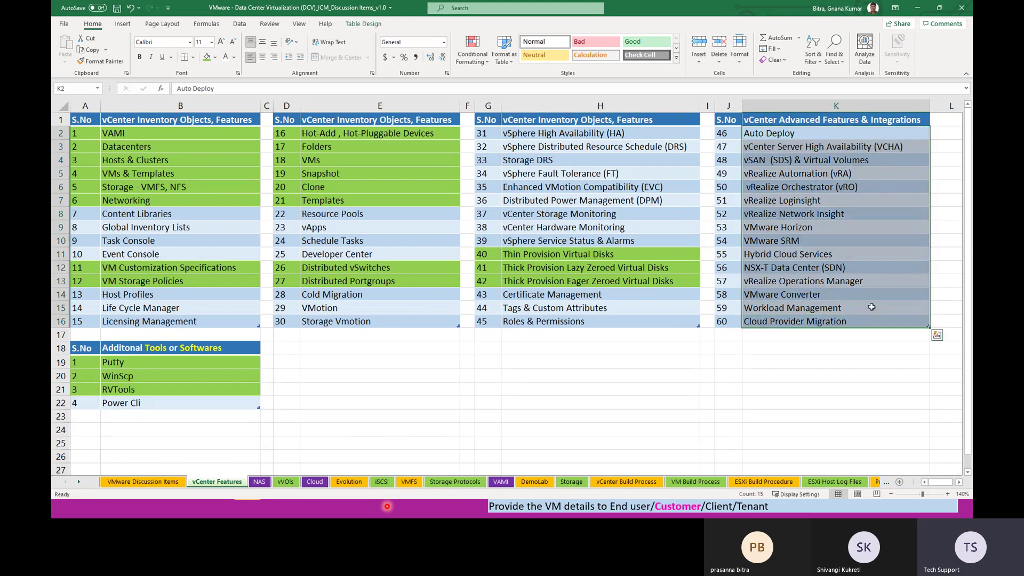
pyautogui.click(825, 188)
pyautogui.click(831, 308)
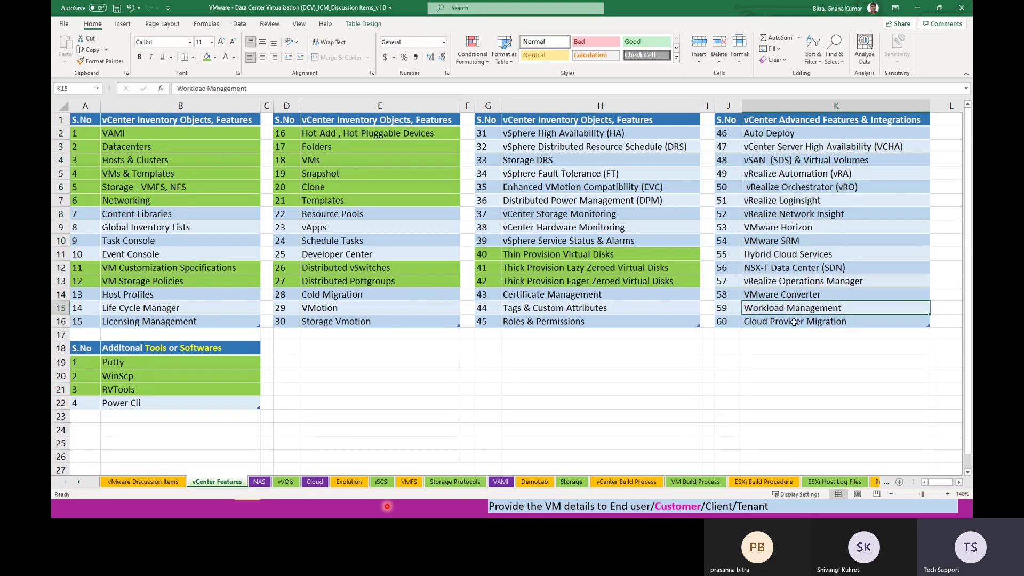
pyautogui.moveTo(791, 134); pyautogui.dragTo(835, 361)
pyautogui.click(740, 416)
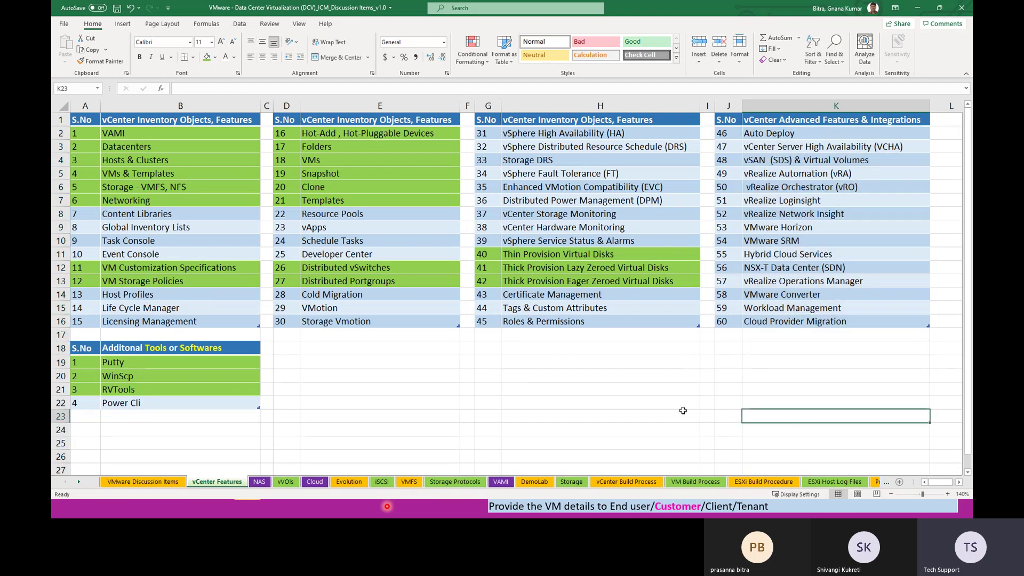
pyautogui.click(597, 419)
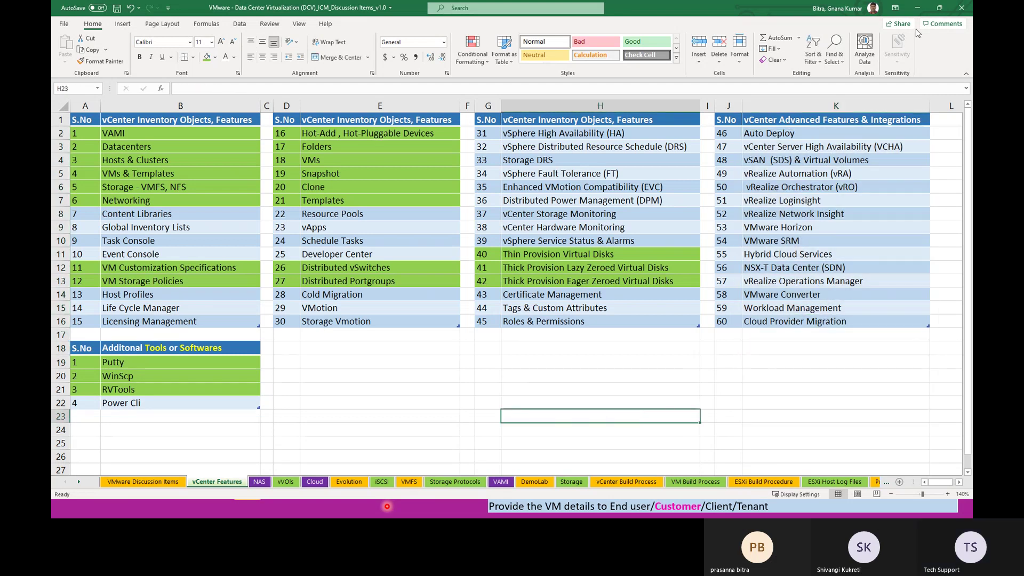
pyautogui.hotkey('alt', 'Tab')
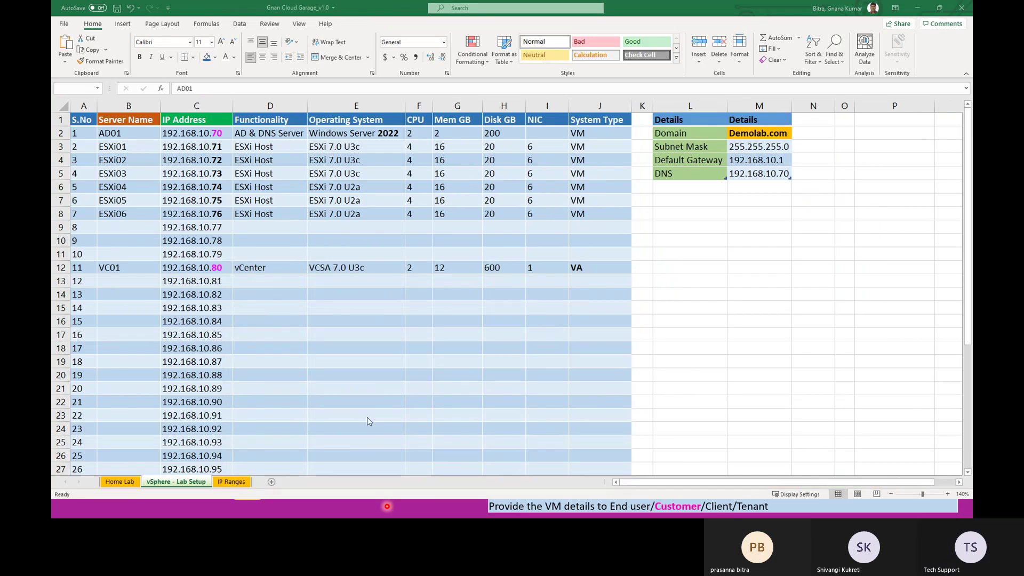
# Step: From Workstation, open taskbar Settings, visit Accounts and Apps, close it, and raise the vSphere Client
pyautogui.hotkey('alt', 'Tab')
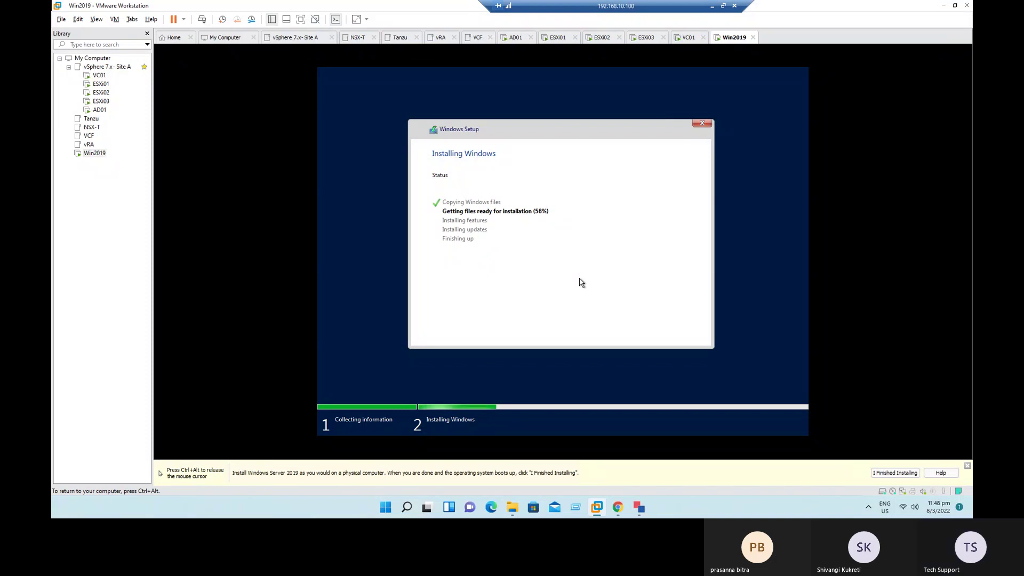
pyautogui.hotkey('ctrl', 'alt')
pyautogui.rightClick(737, 504)
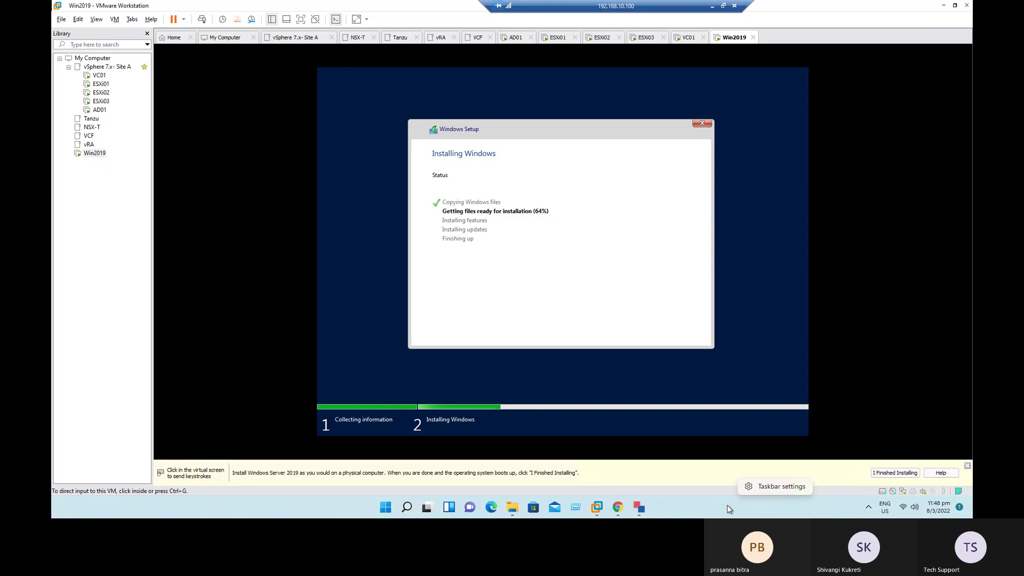
pyautogui.click(768, 486)
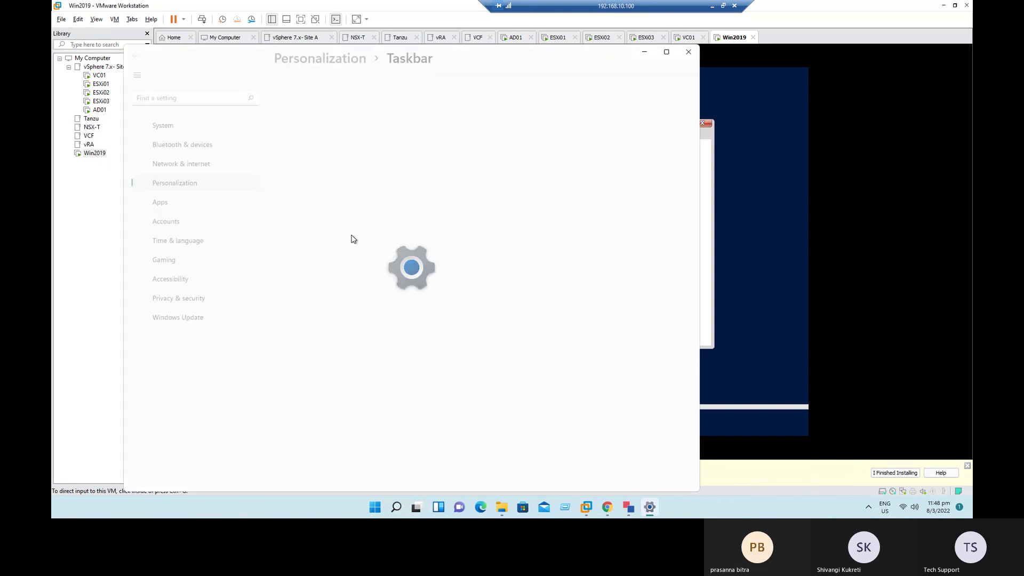
pyautogui.click(166, 242)
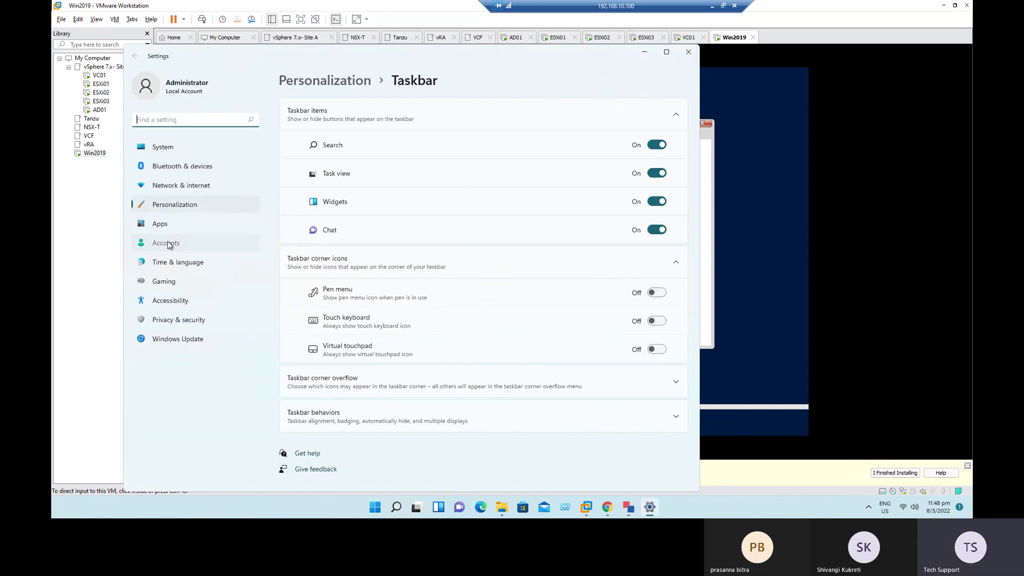
pyautogui.click(167, 226)
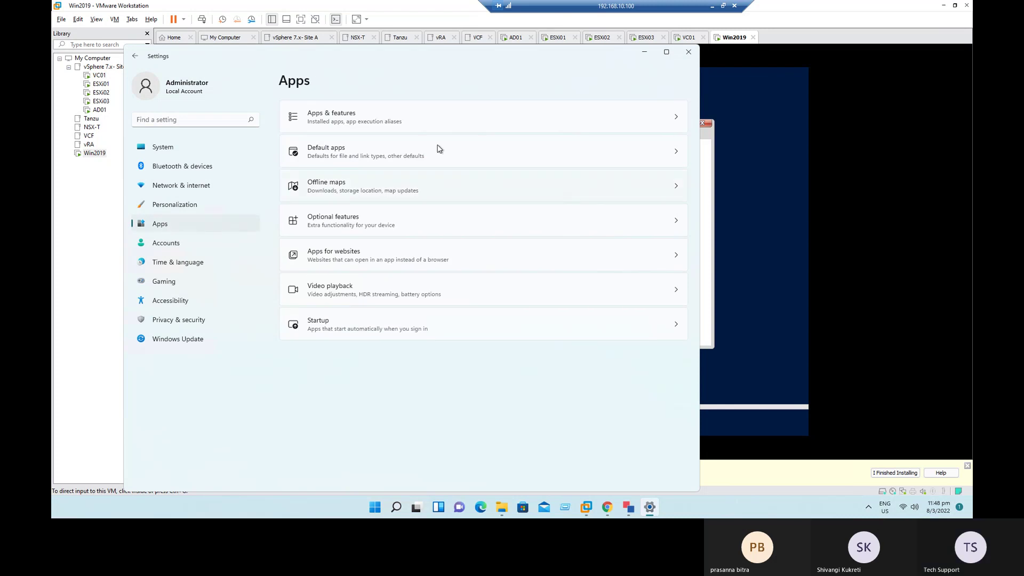
pyautogui.click(687, 53)
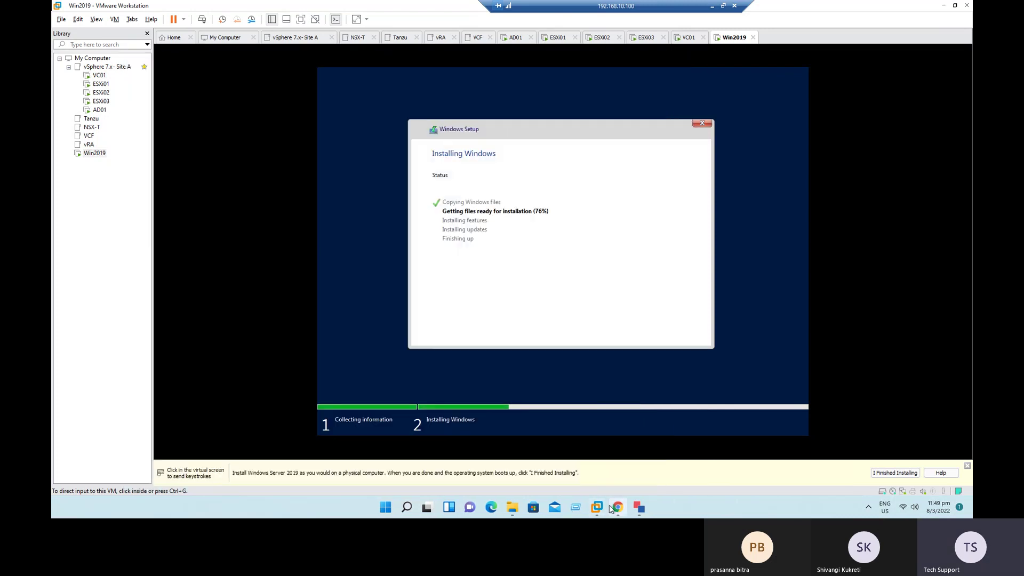
pyautogui.click(617, 508)
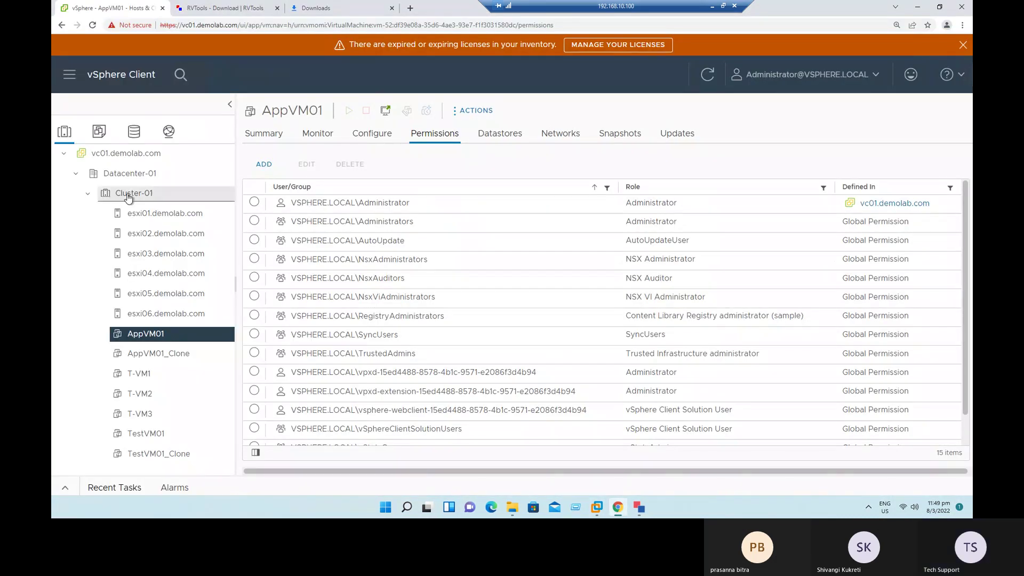
# Step: Review AppVM02 and AppVM01 tasks, noting the clone at 63% and the Cancel requested status
pyautogui.click(129, 193)
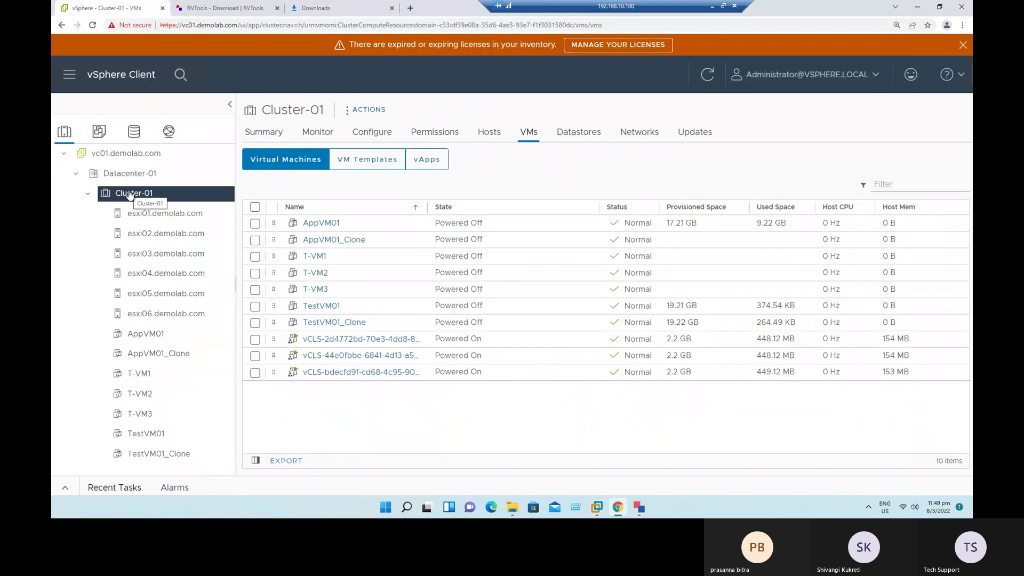
pyautogui.click(98, 130)
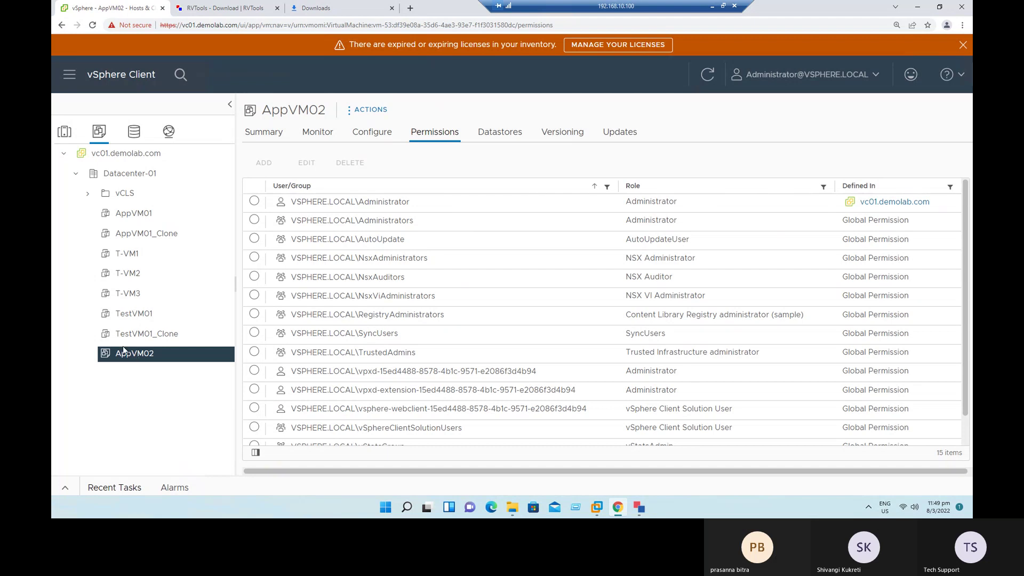
pyautogui.click(319, 134)
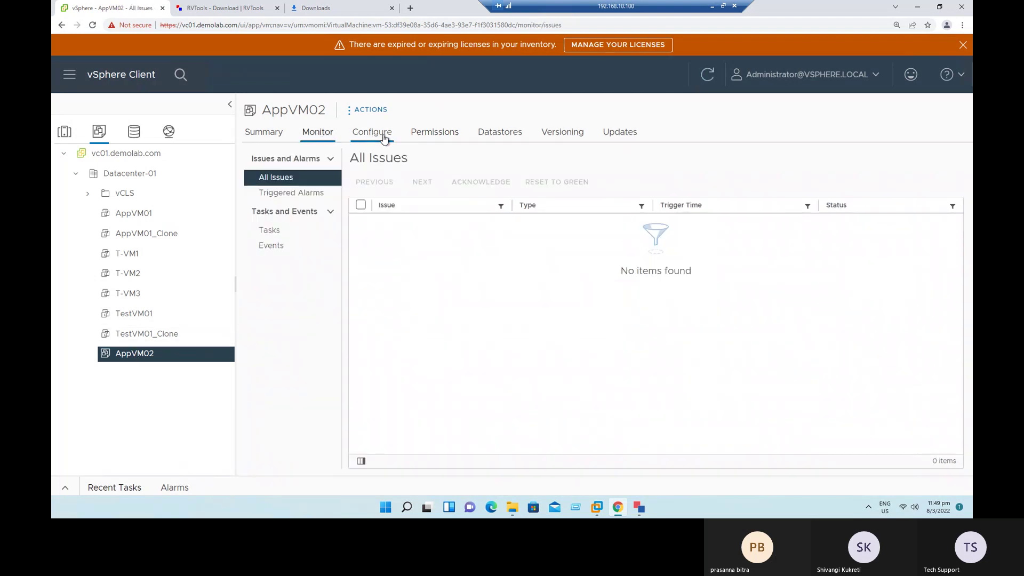
pyautogui.click(299, 233)
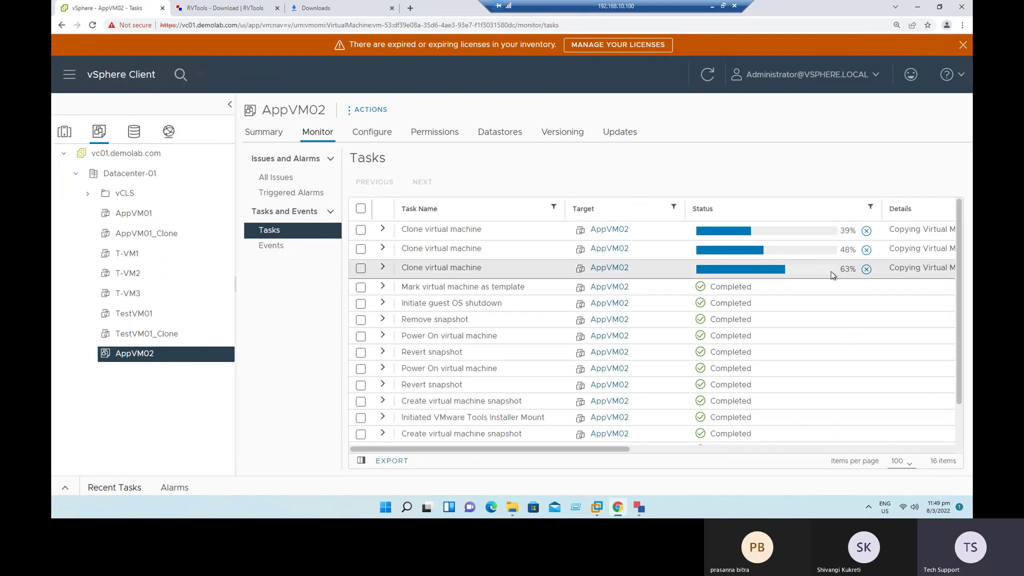
pyautogui.moveTo(848, 269); pyautogui.dragTo(840, 269)
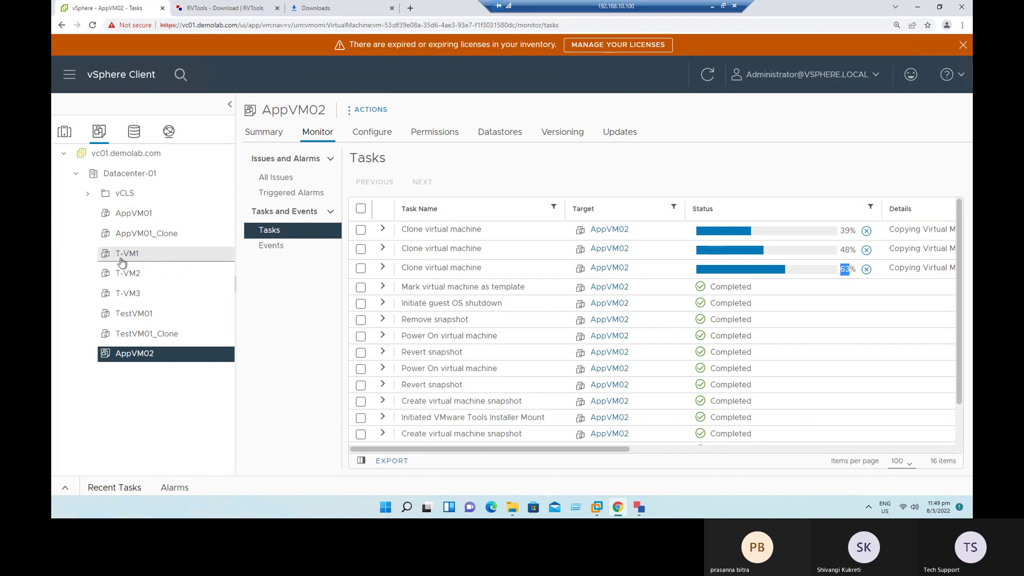
pyautogui.click(133, 219)
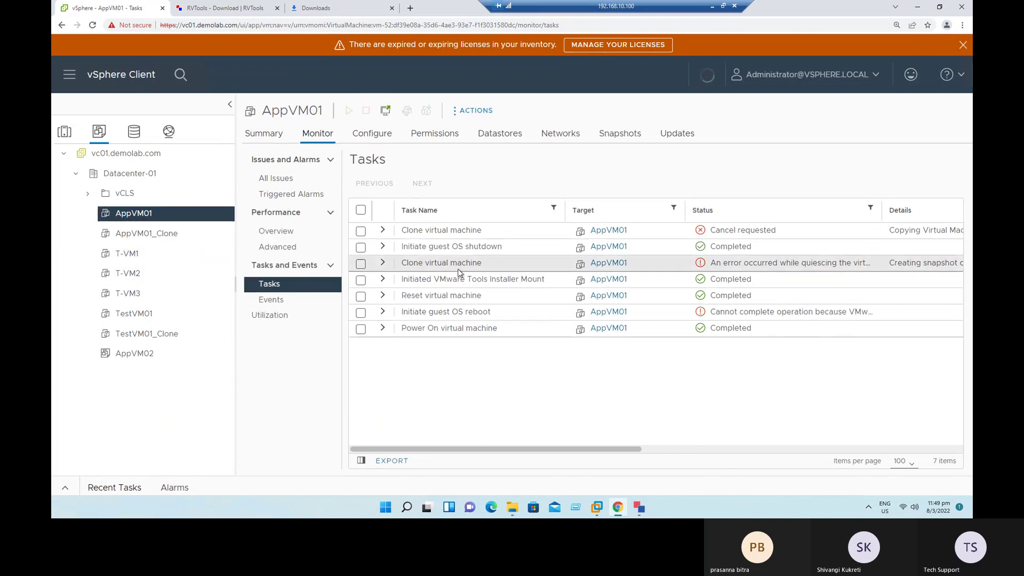
pyautogui.moveTo(777, 230); pyautogui.dragTo(708, 231)
pyautogui.click(720, 358)
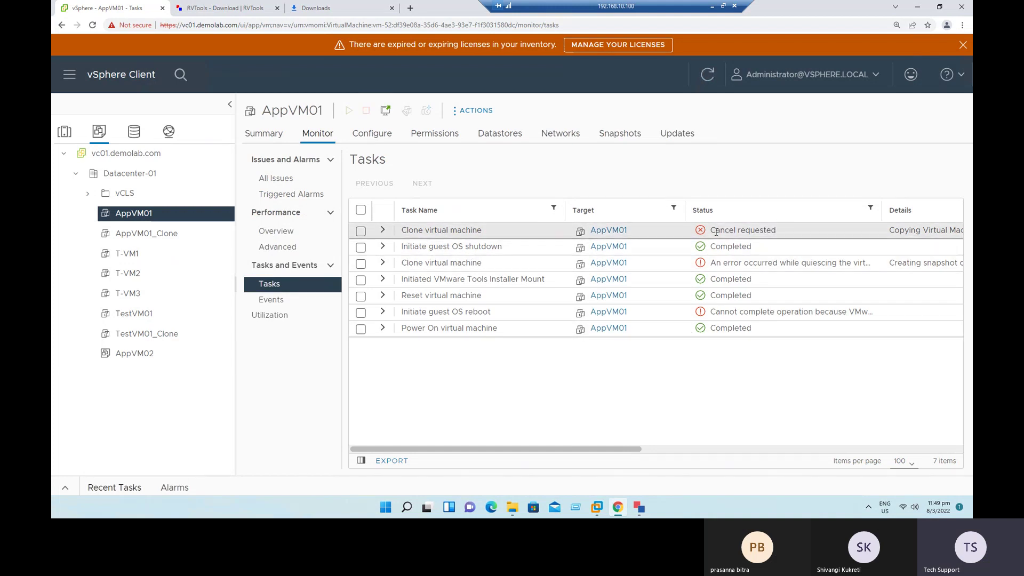
pyautogui.moveTo(716, 231); pyautogui.dragTo(771, 230)
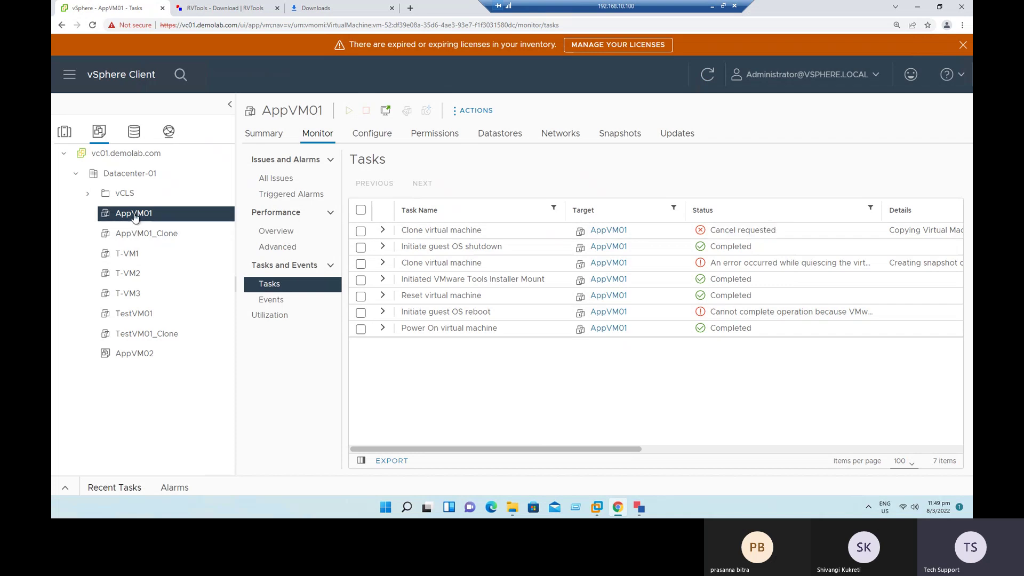
# Step: Try to hard stop AppVM01, dismiss the failure error, select AppVM01_Clone, and minimise the browser
pyautogui.click(264, 134)
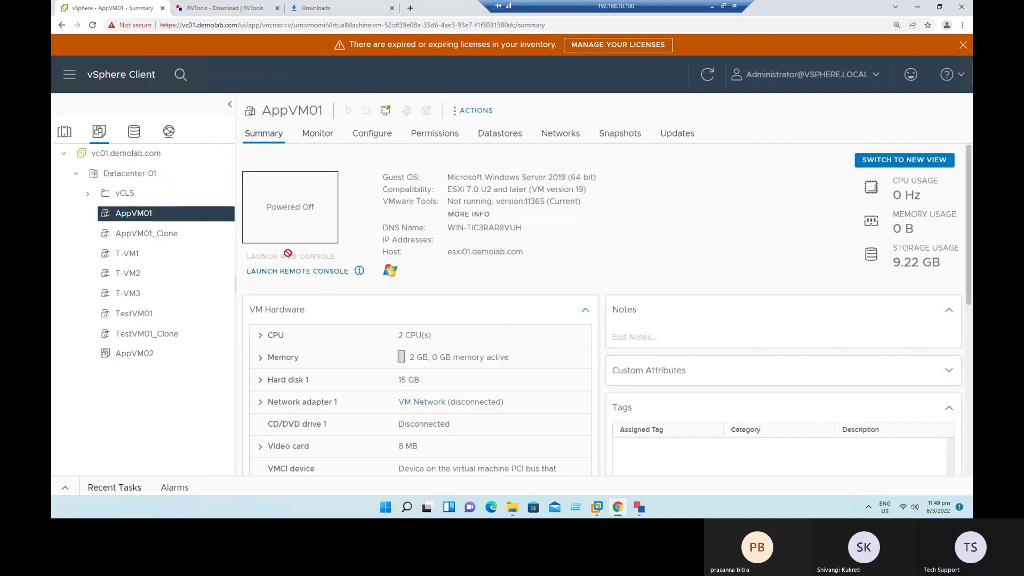
pyautogui.rightClick(145, 221)
pyautogui.moveTo(186, 70)
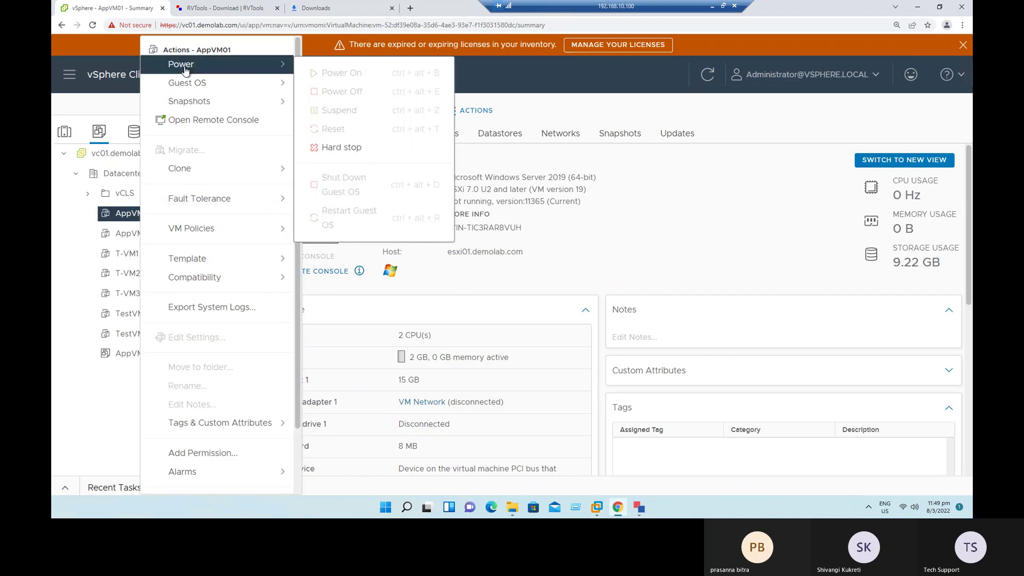
pyautogui.click(356, 147)
pyautogui.click(738, 361)
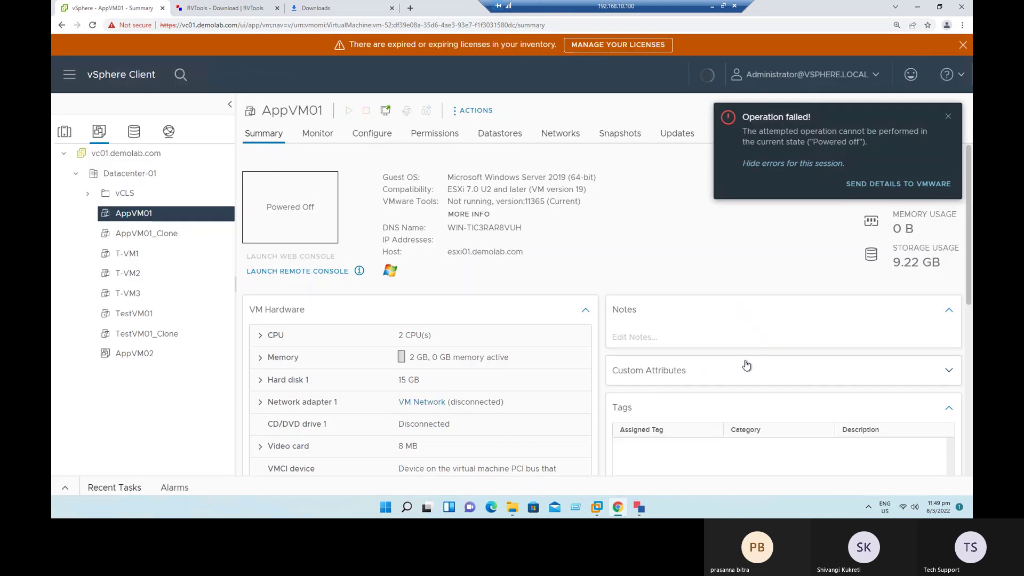
pyautogui.click(949, 117)
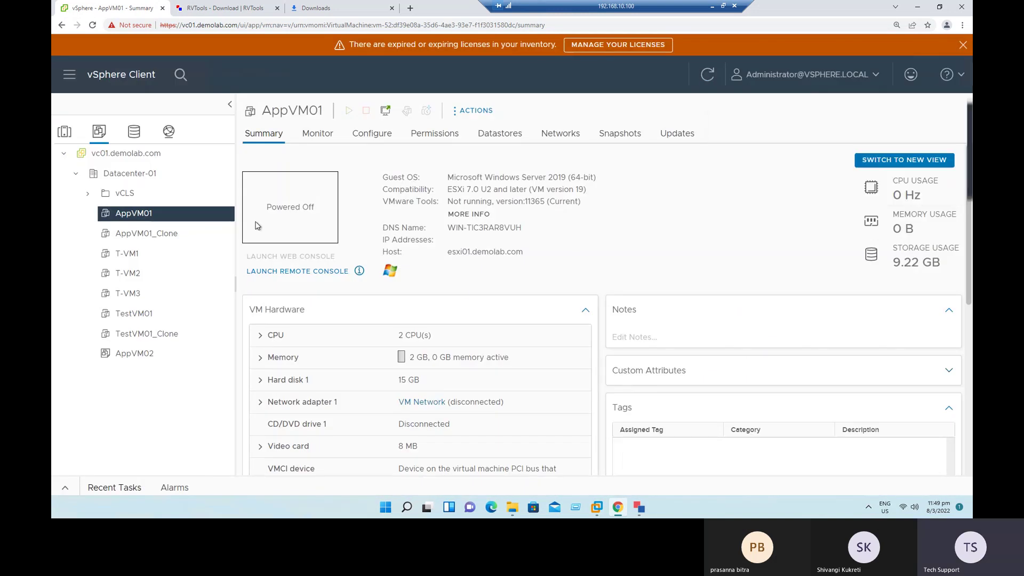
pyautogui.click(151, 235)
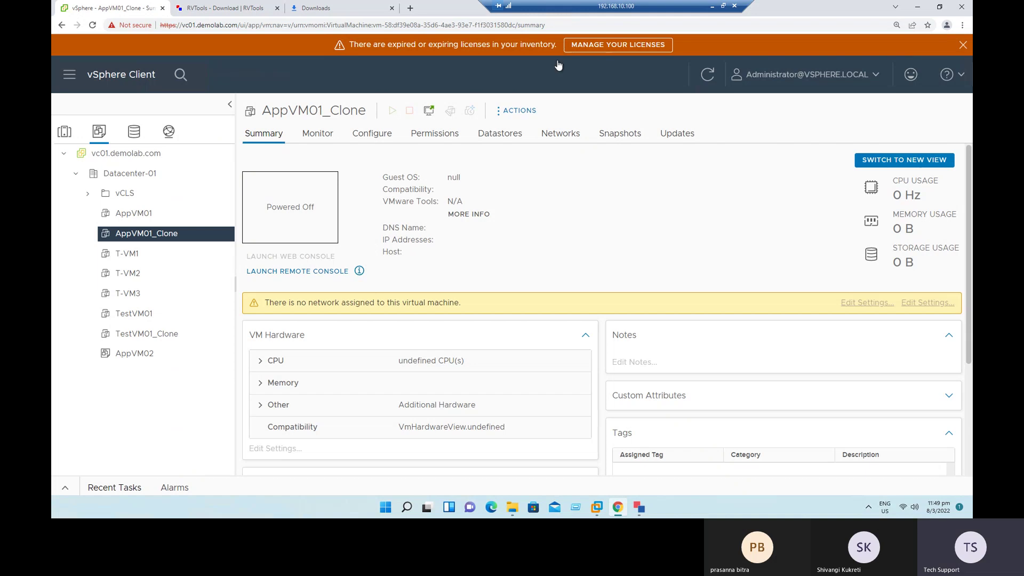
pyautogui.click(918, 7)
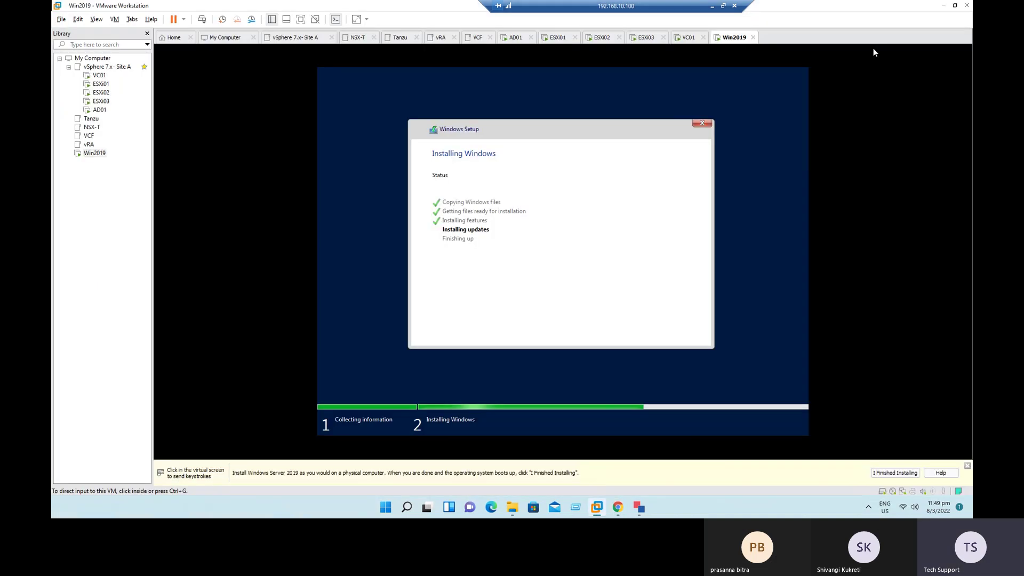
# Step: Switch to the RVTools window for 192.168.10.71 and run its vHealth check
pyautogui.click(944, 6)
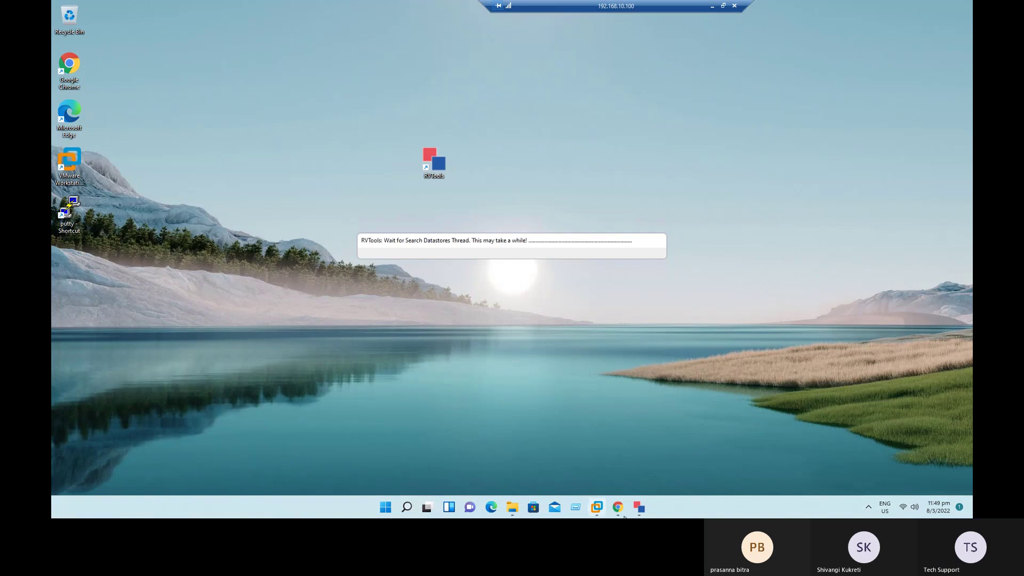
pyautogui.click(582, 477)
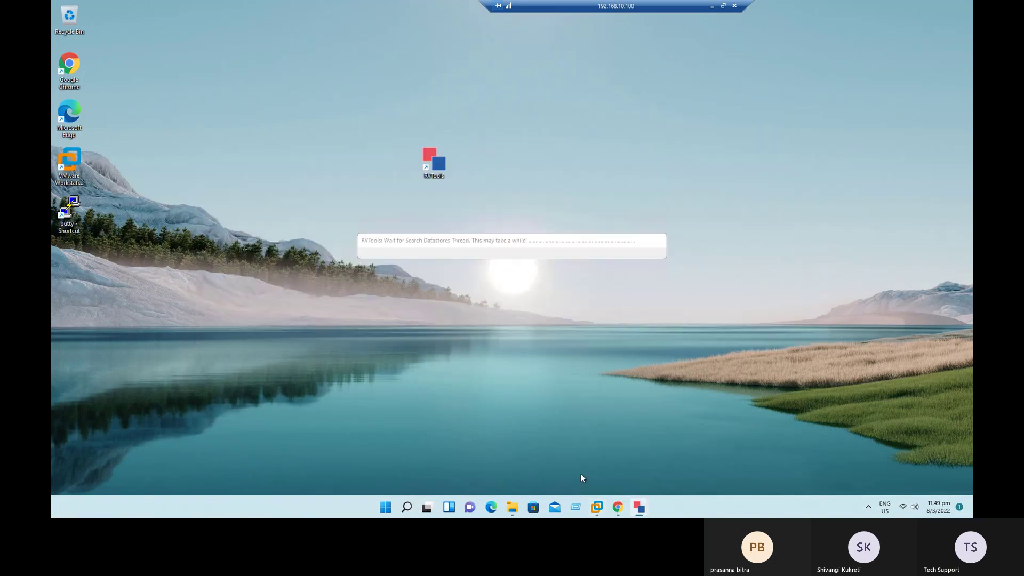
pyautogui.click(639, 507)
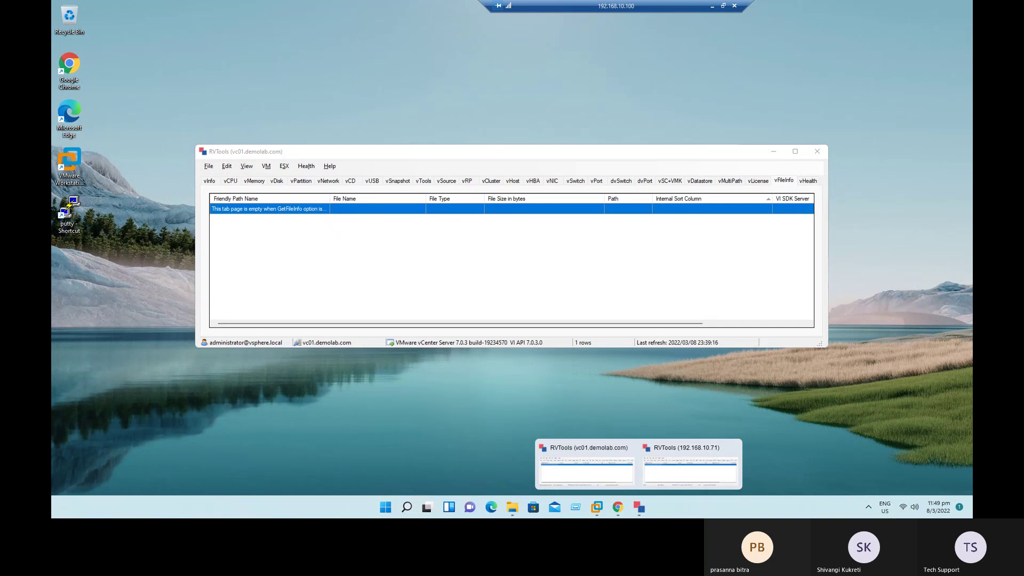
pyautogui.click(691, 462)
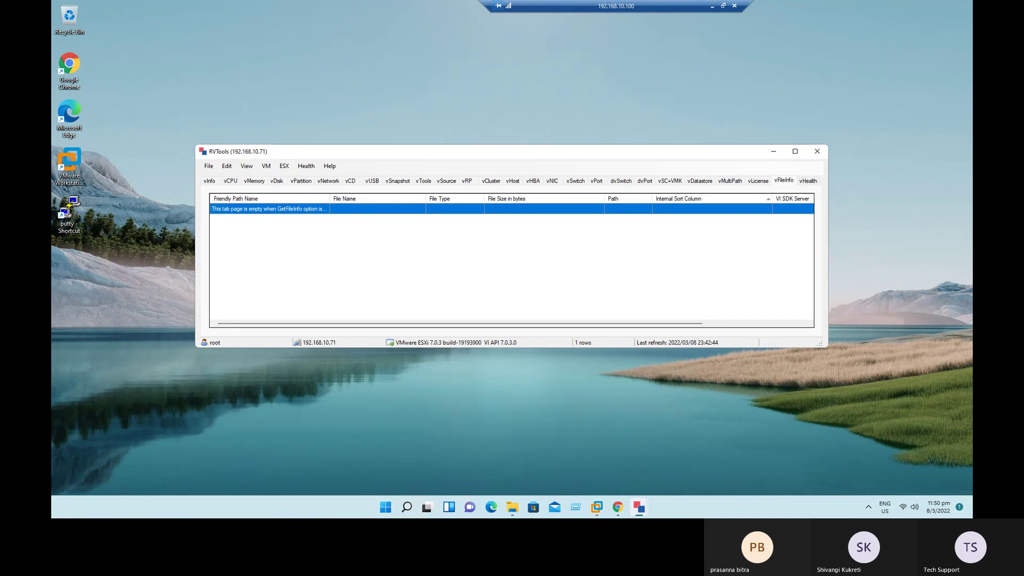
pyautogui.click(809, 181)
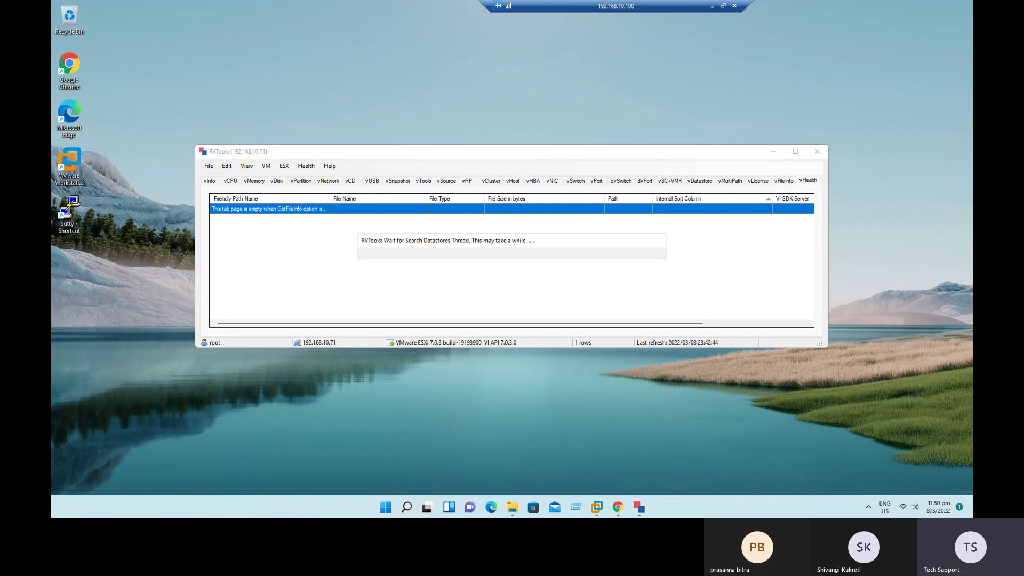
# Step: Return to the Win2019 VM console in Workstation as Windows Setup restarts
pyautogui.click(619, 513)
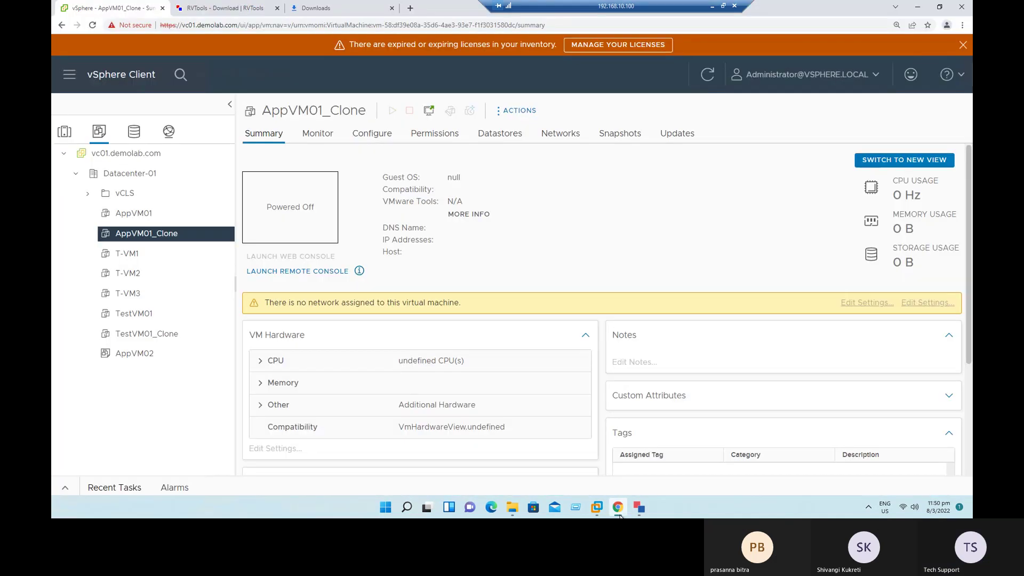
pyautogui.click(619, 513)
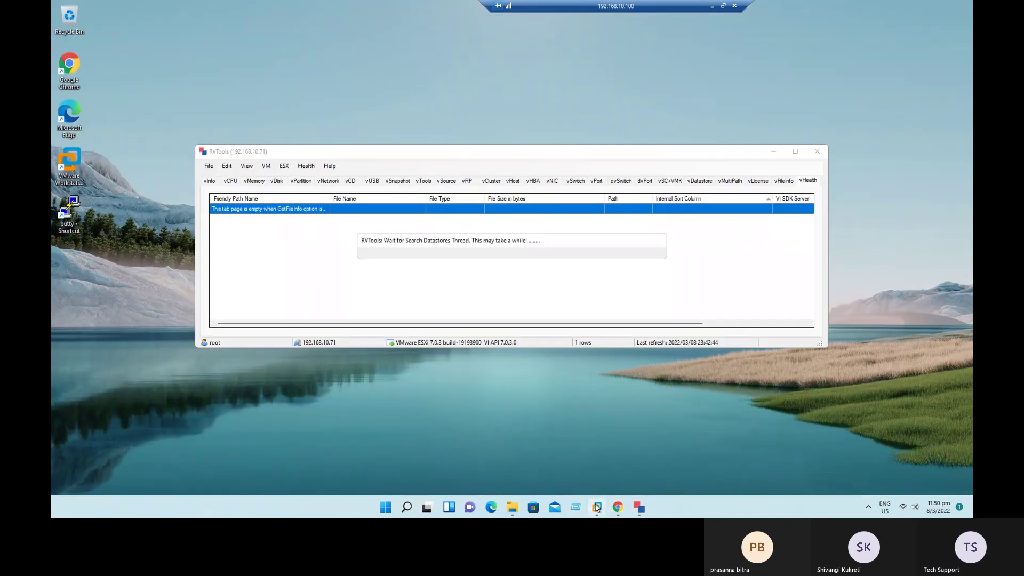
pyautogui.moveTo(596, 508)
pyautogui.click(913, 454)
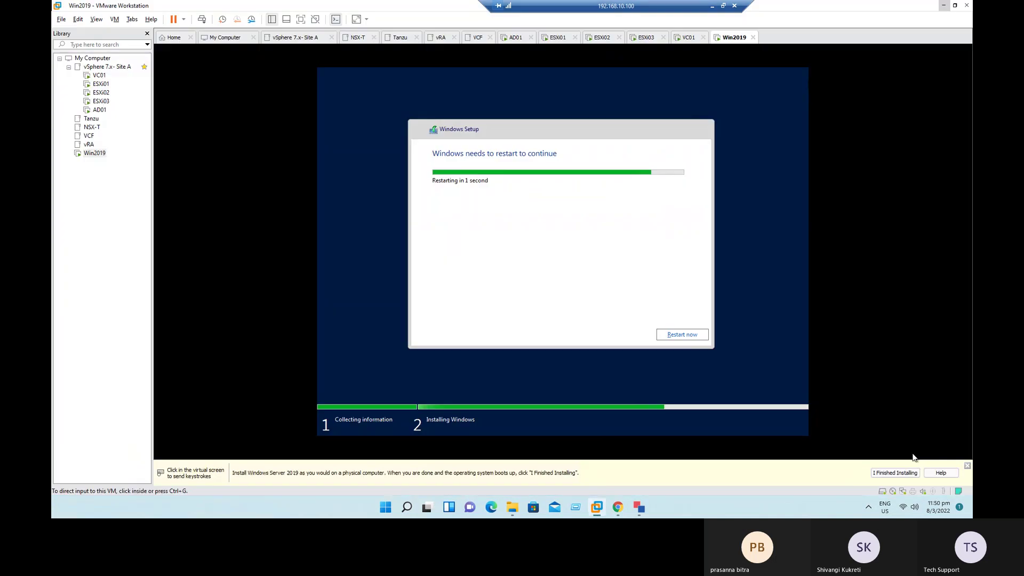
pyautogui.click(506, 168)
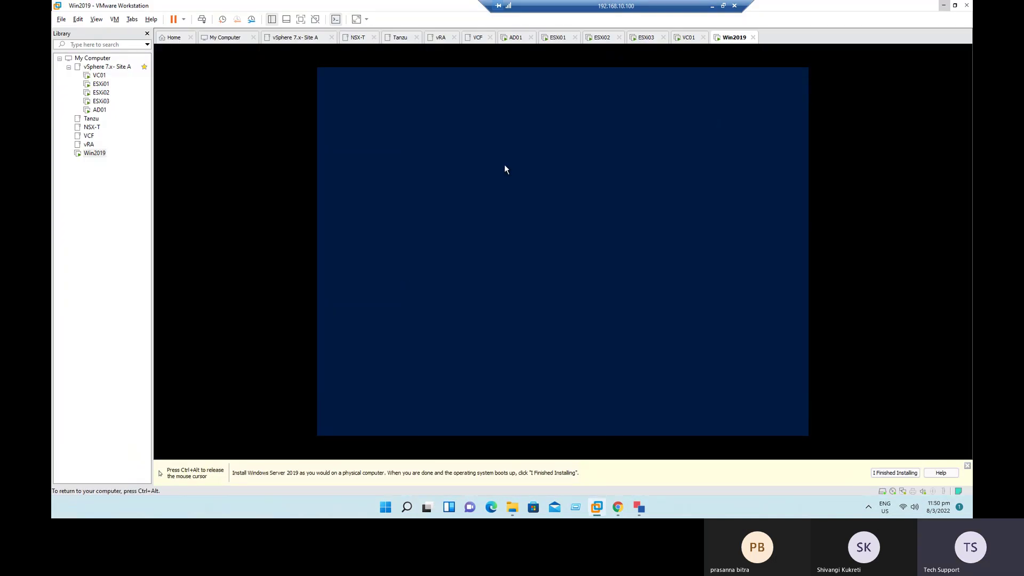
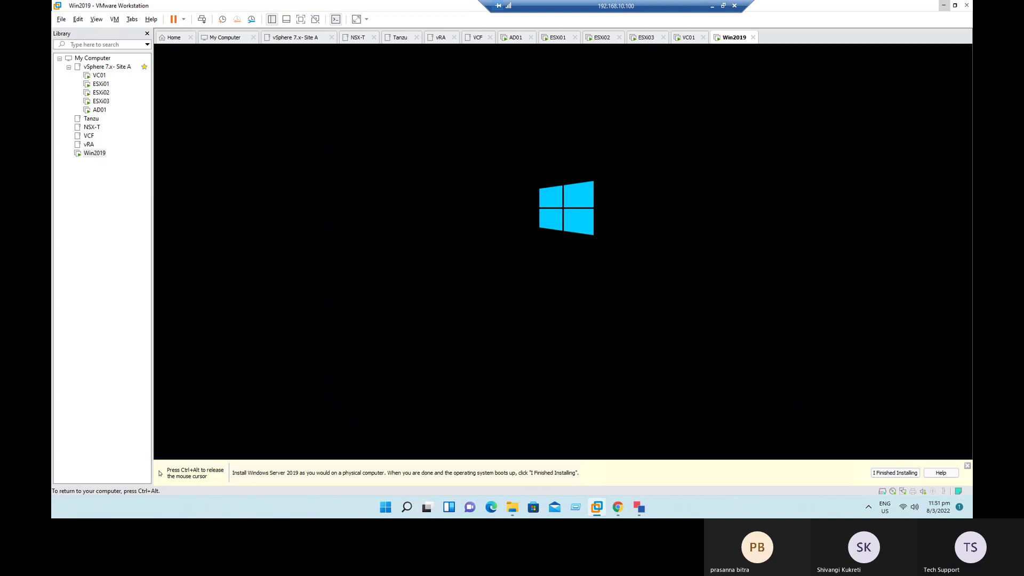
# Step: Enter and confirm the Administrator password to finish Windows Setup
pyautogui.hotkey('ctrl', 'alt')
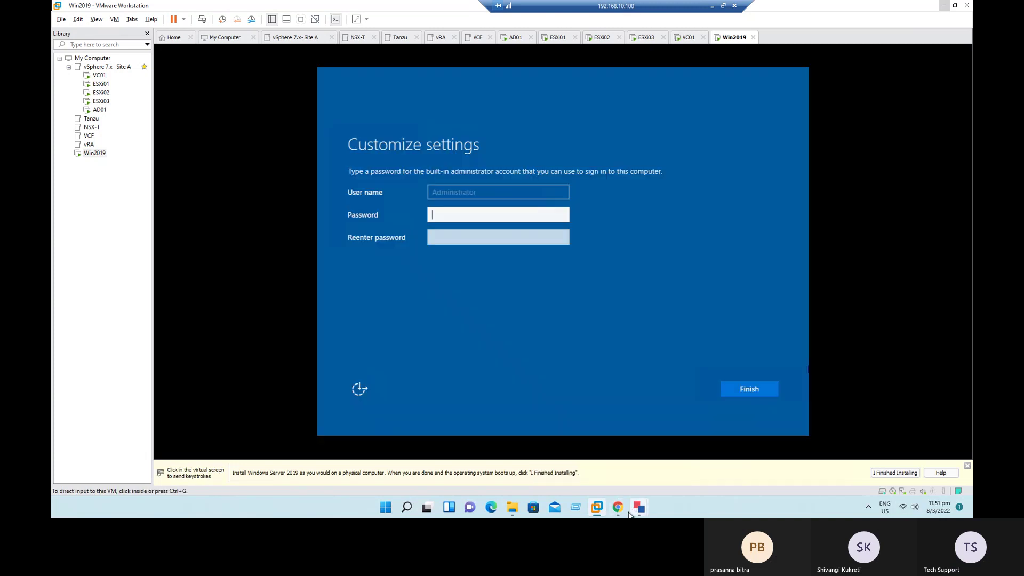
pyautogui.click(474, 214)
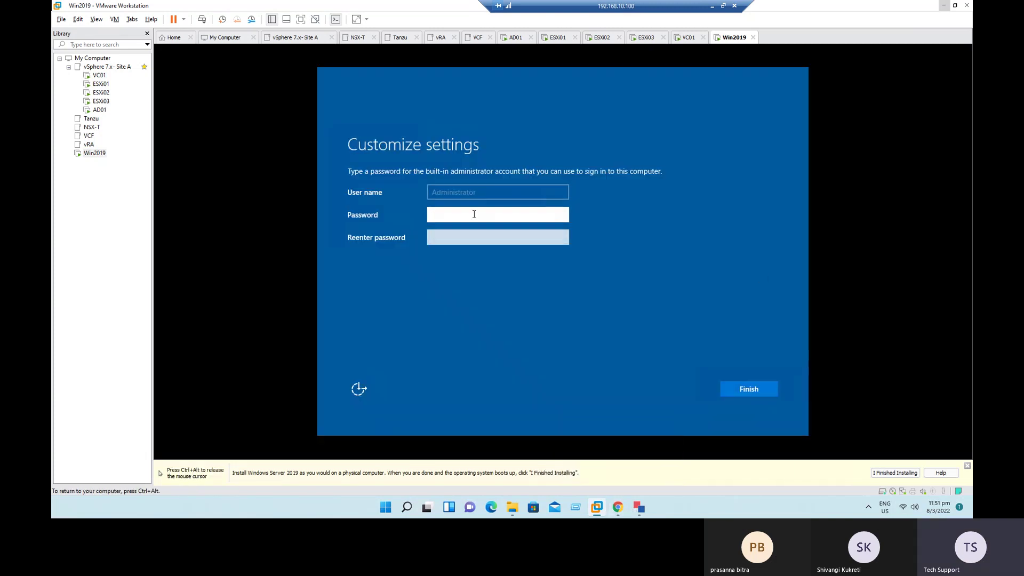
pyautogui.write('VMware')
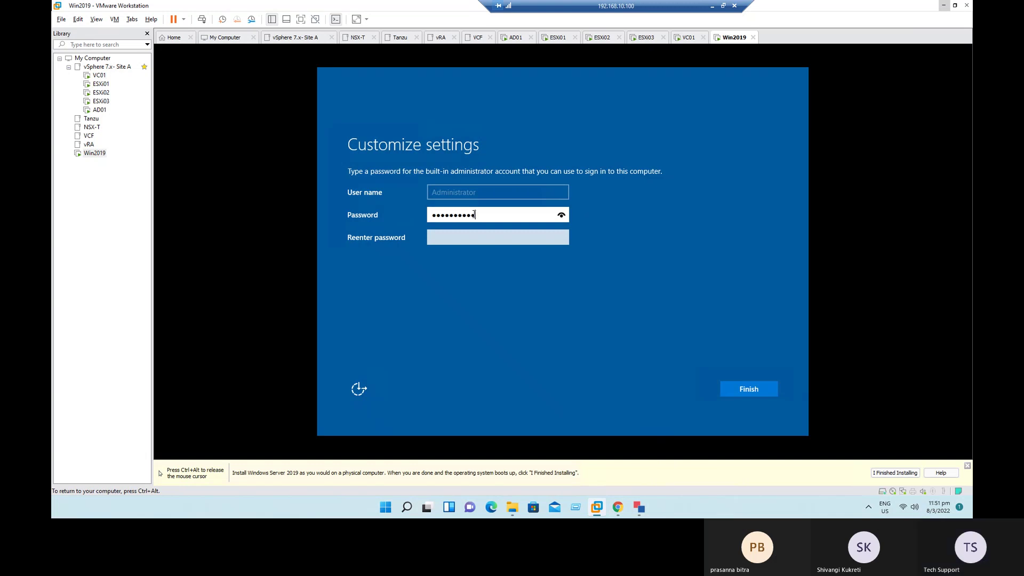
pyautogui.press('Tab')
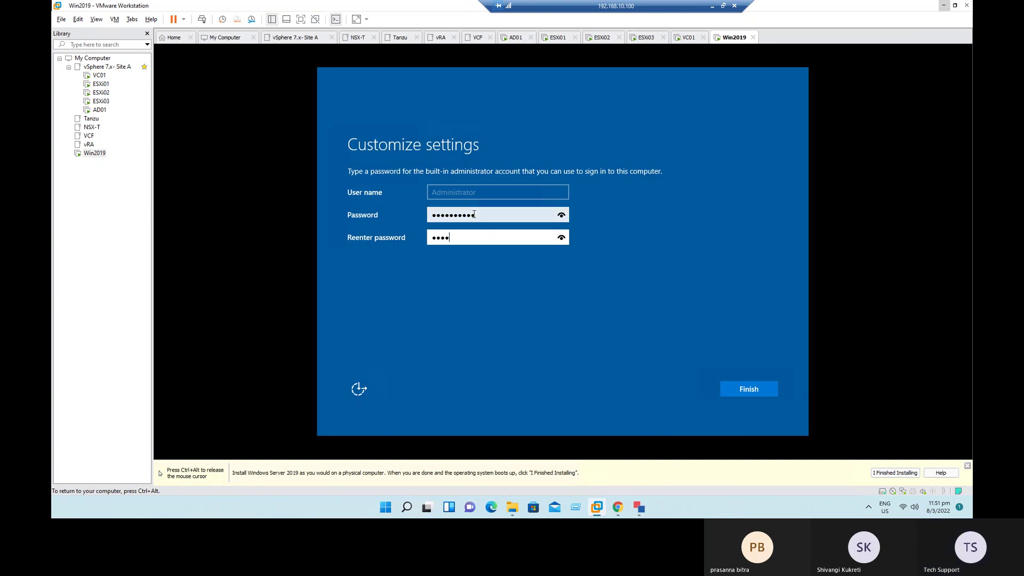
pyautogui.press('Return')
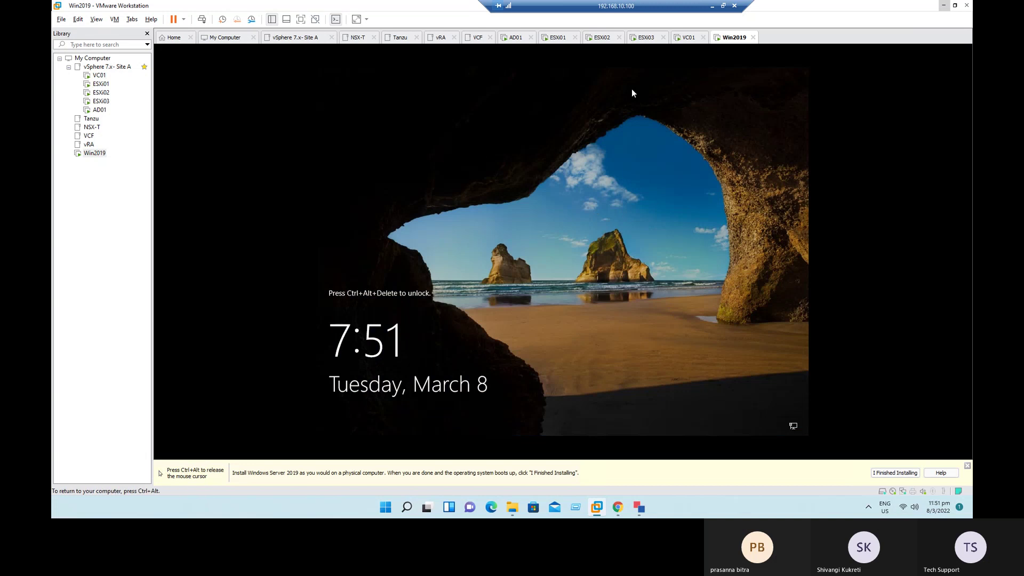
# Step: Send Ctrl+Alt+Del to Win2019 and sign in with the administrator password
pyautogui.hotkey('ctrl', 'alt')
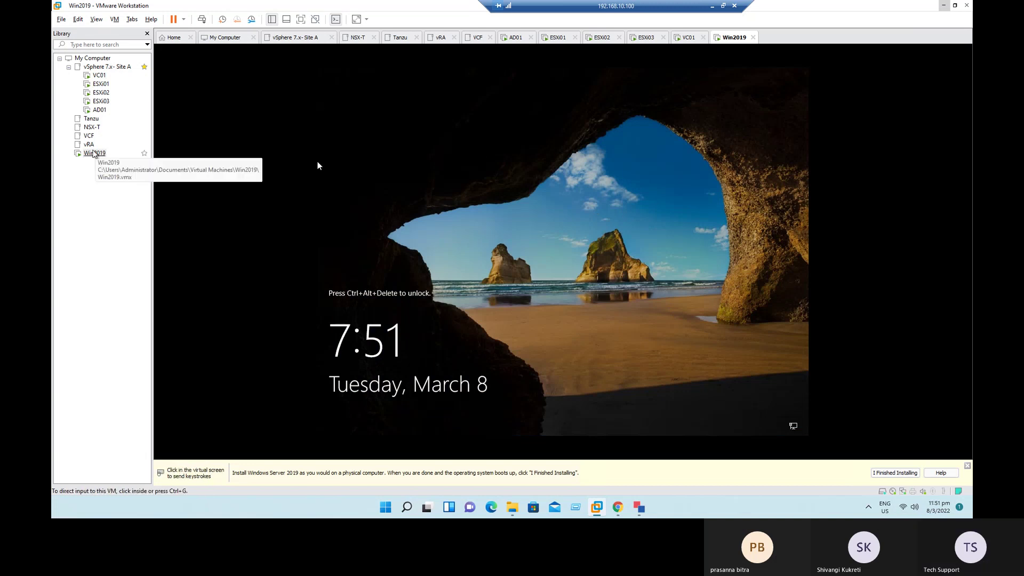
pyautogui.rightClick(93, 154)
pyautogui.click(133, 254)
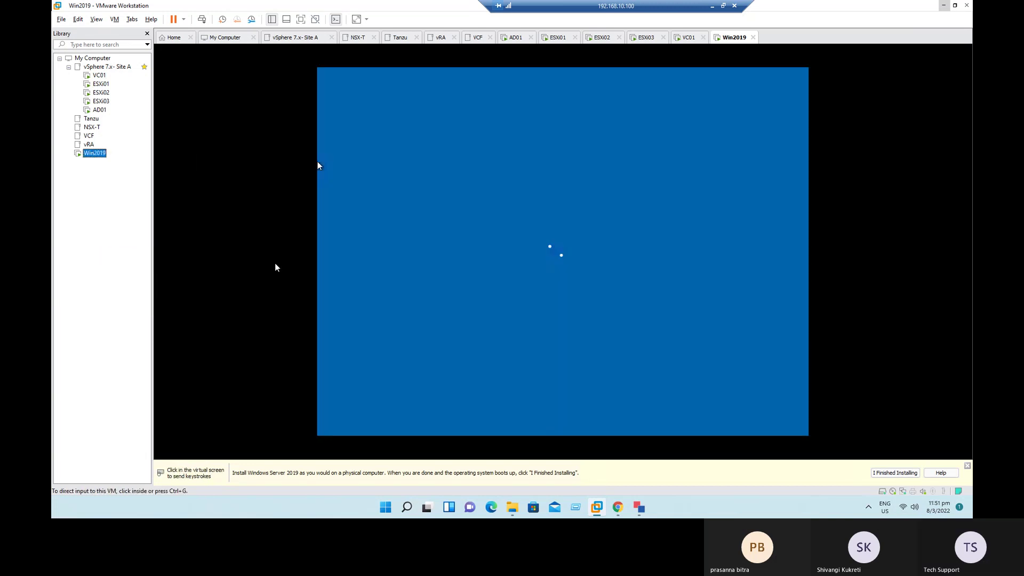
pyautogui.write('V')
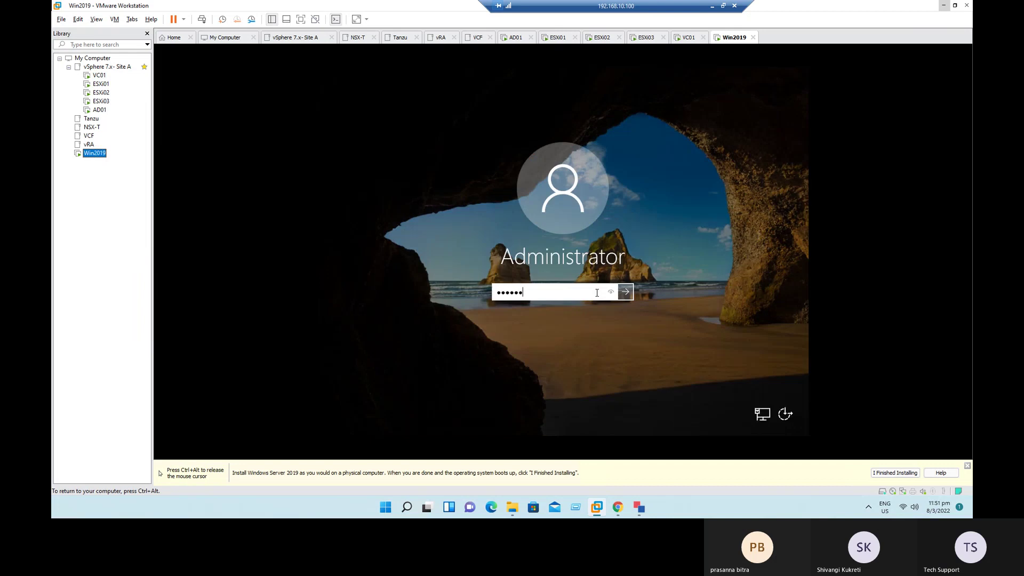
pyautogui.press('Return')
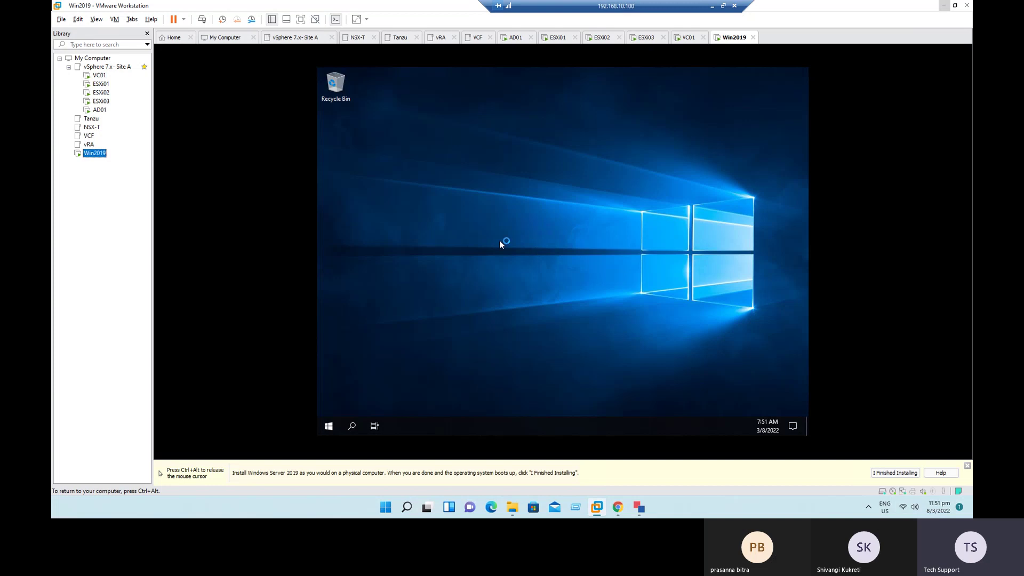
# Step: Check the VM Build Procedure slide, then return to the Win2019 VM
pyautogui.hotkey('ctrl', 'alt')
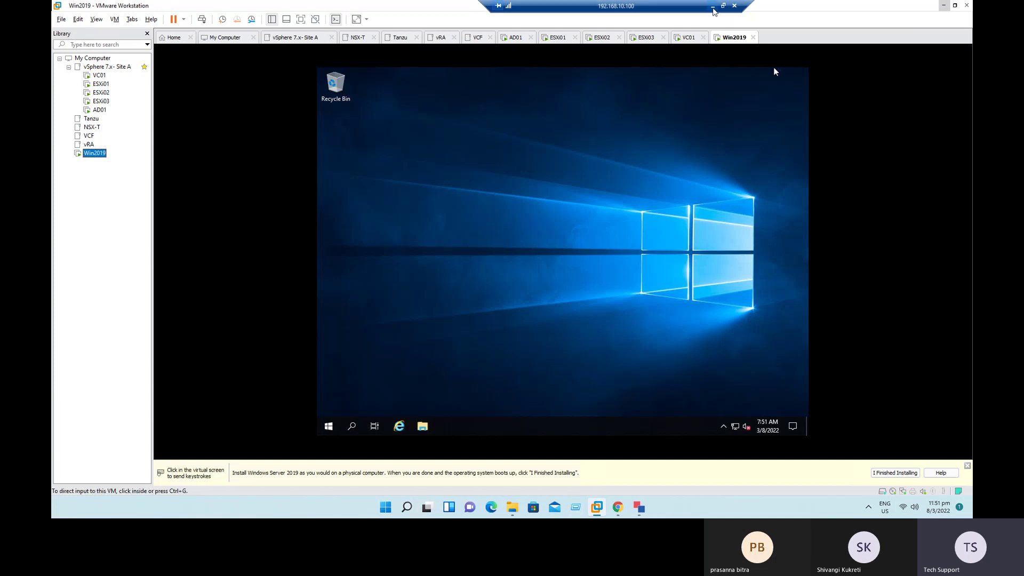
pyautogui.click(713, 8)
pyautogui.hotkey('alt', 'Tab')
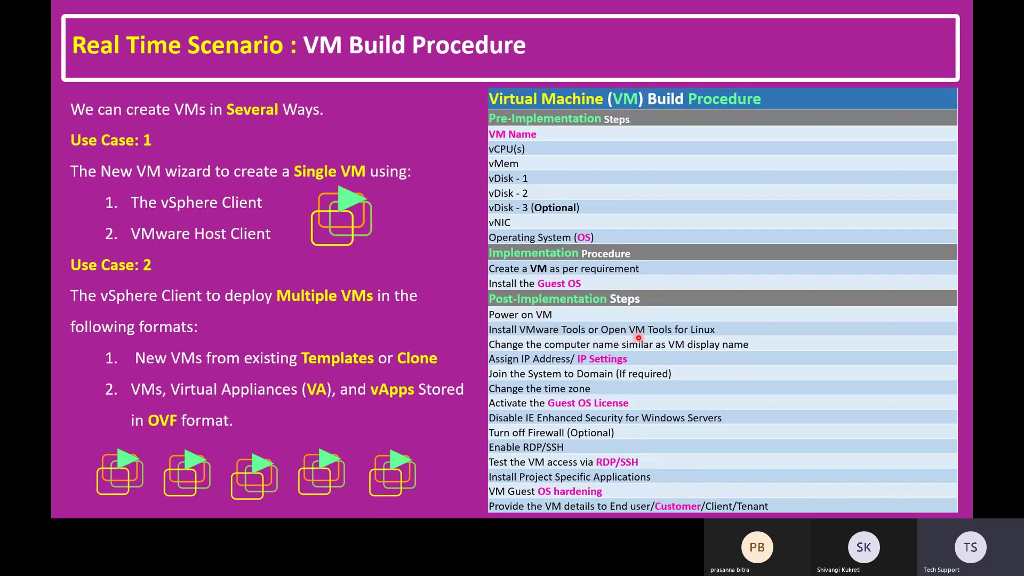
pyautogui.hotkey('alt', 'Tab')
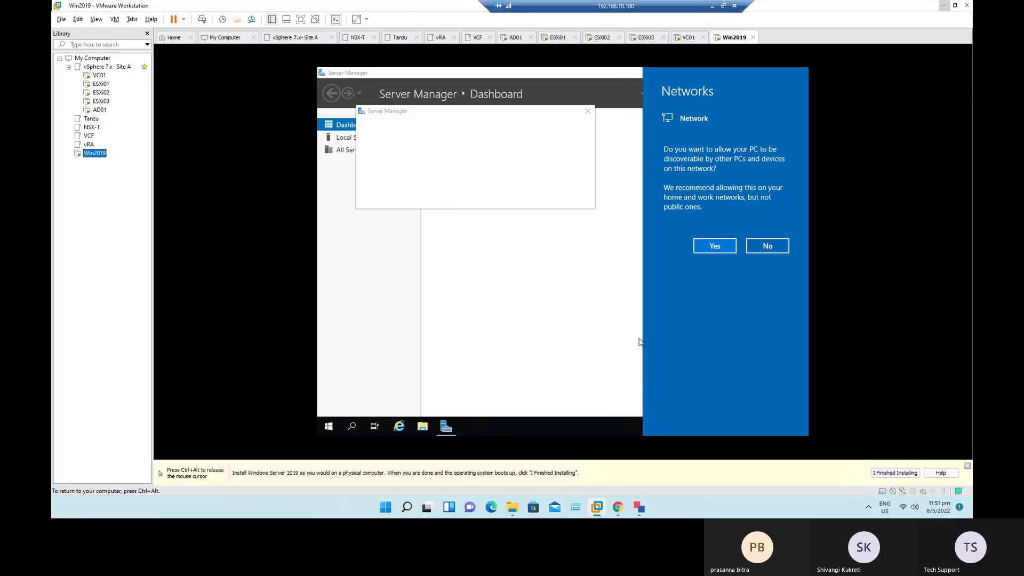
# Step: Allow network discovery and start Install VMware Tools for the Win2019 VM
pyautogui.click(715, 245)
pyautogui.hotkey('ctrl', 'alt')
pyautogui.rightClick(93, 153)
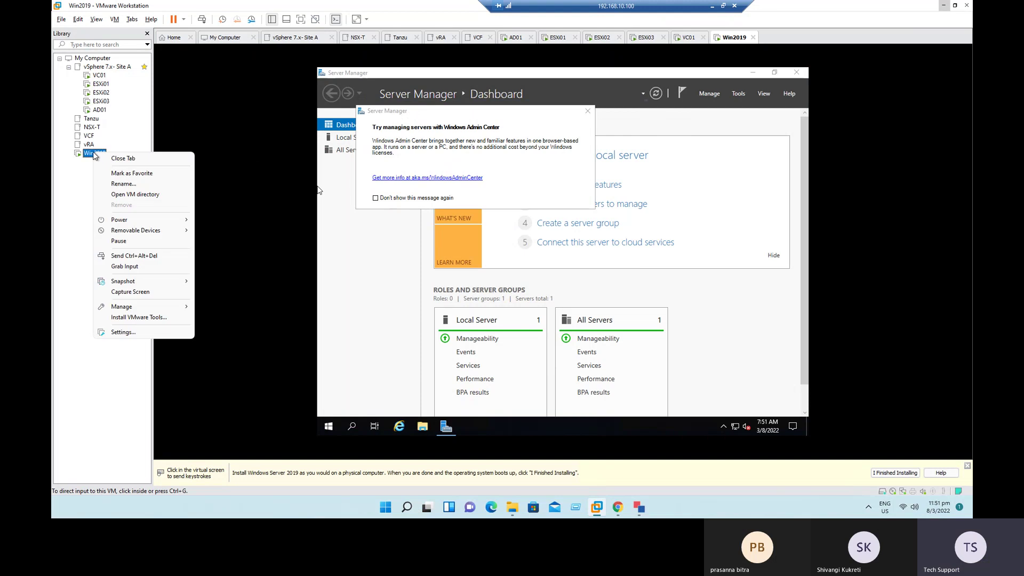
pyautogui.click(135, 318)
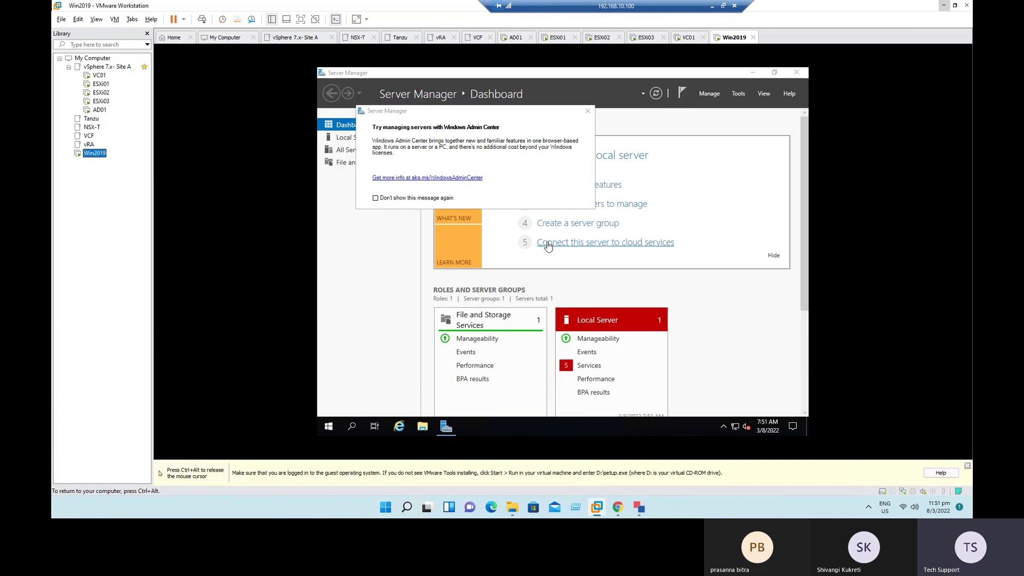
# Step: Dismiss the Windows Admin Center tip permanently and close Server Manager
pyautogui.click(425, 198)
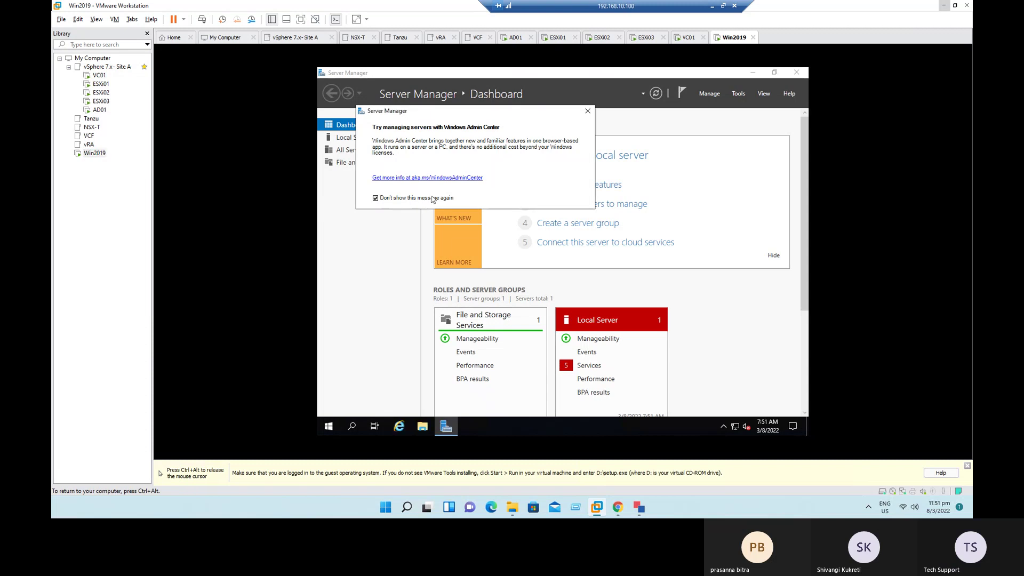
pyautogui.click(588, 111)
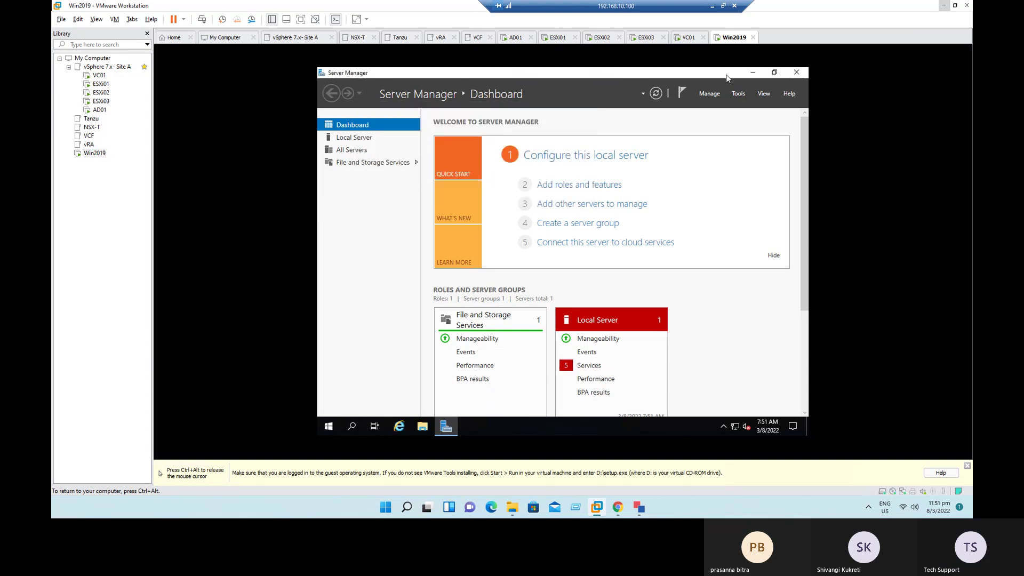
pyautogui.click(798, 73)
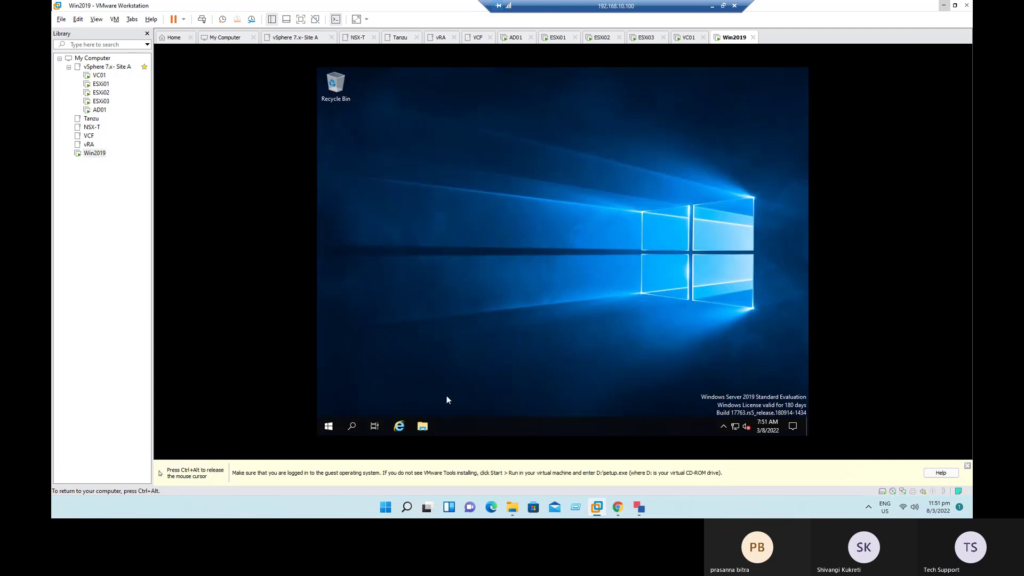
# Step: Open This PC in File Explorer and launch the installer from the VMware Tools DVD
pyautogui.click(421, 427)
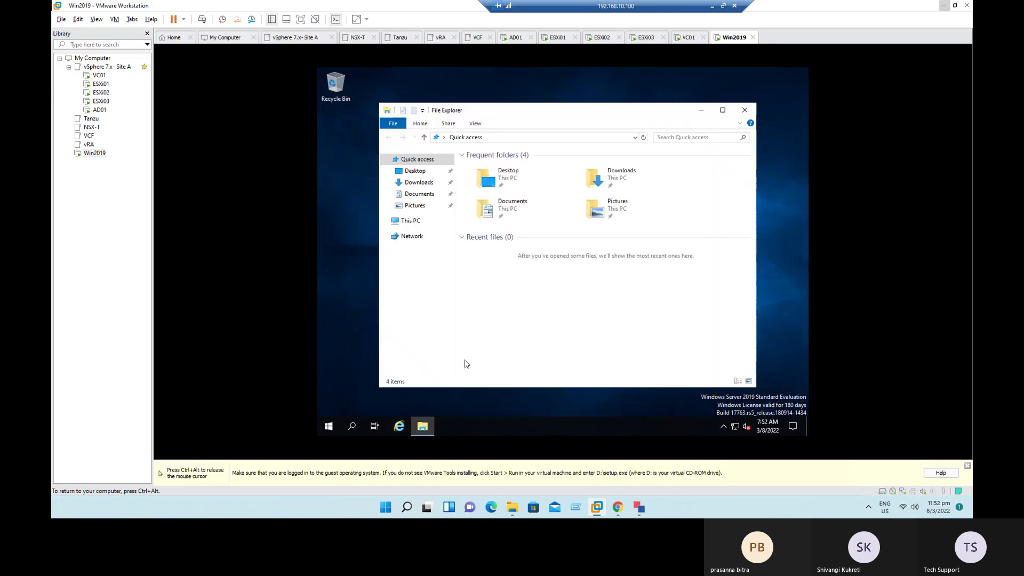
pyautogui.click(399, 223)
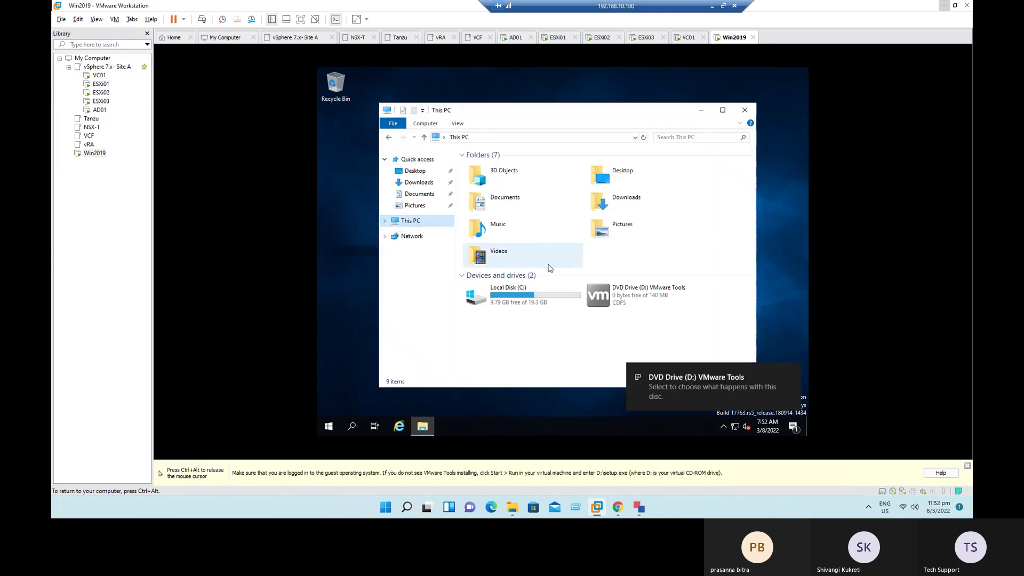
pyautogui.click(595, 295)
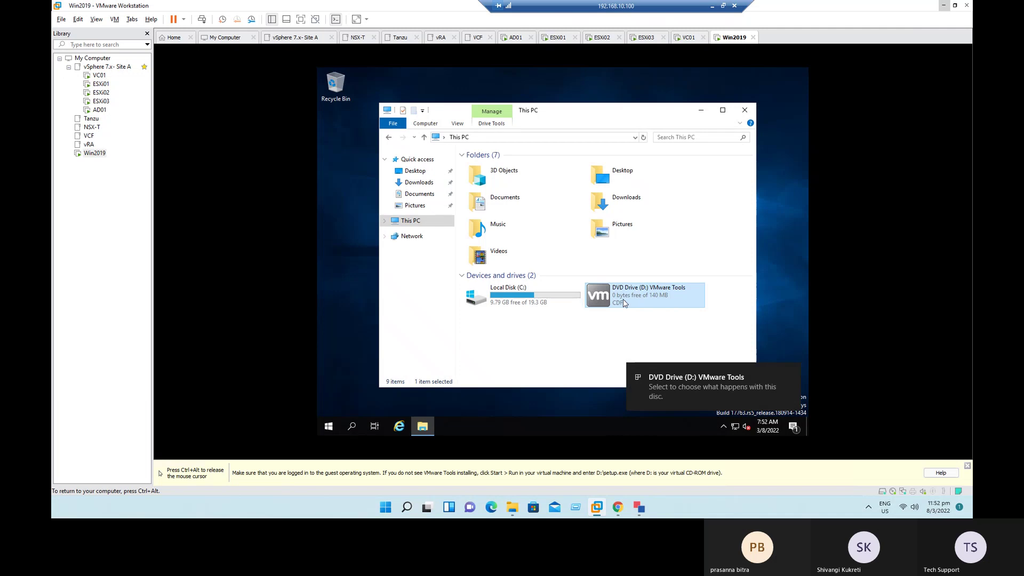
pyautogui.doubleClick(618, 299)
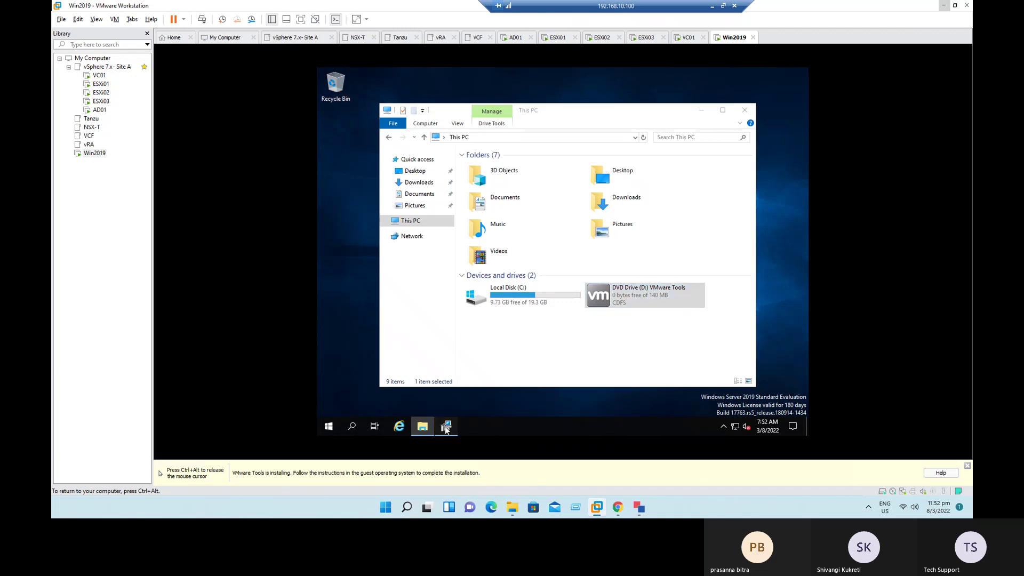
# Step: Run VMware Tools setup with the default Typical setup type until installation begins
pyautogui.click(446, 426)
pyautogui.click(615, 323)
pyautogui.click(619, 321)
pyautogui.click(619, 321)
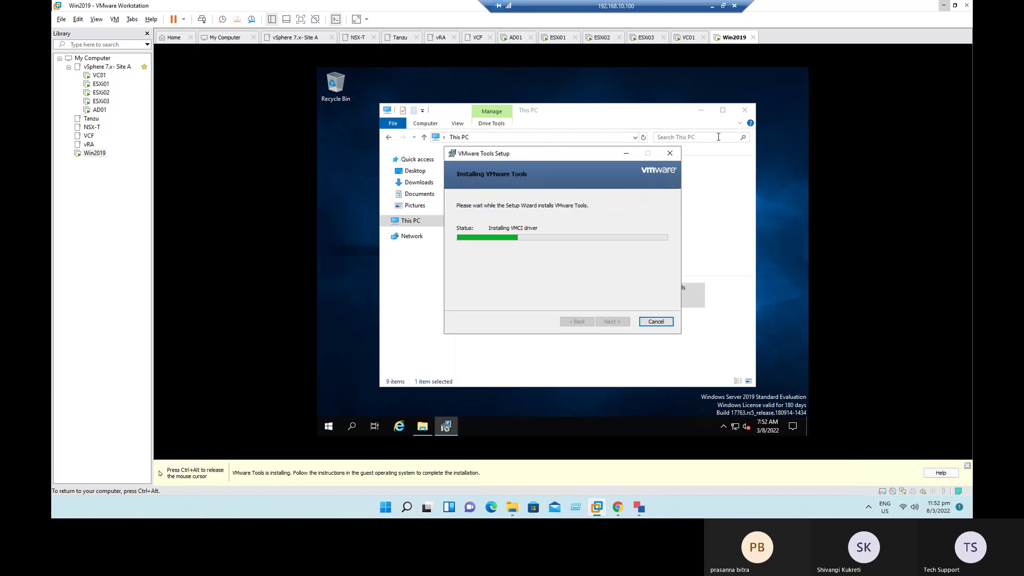
pyautogui.click(720, 117)
# Step: Create a new folder on the C: drive, naming it DAt
pyautogui.doubleClick(444, 229)
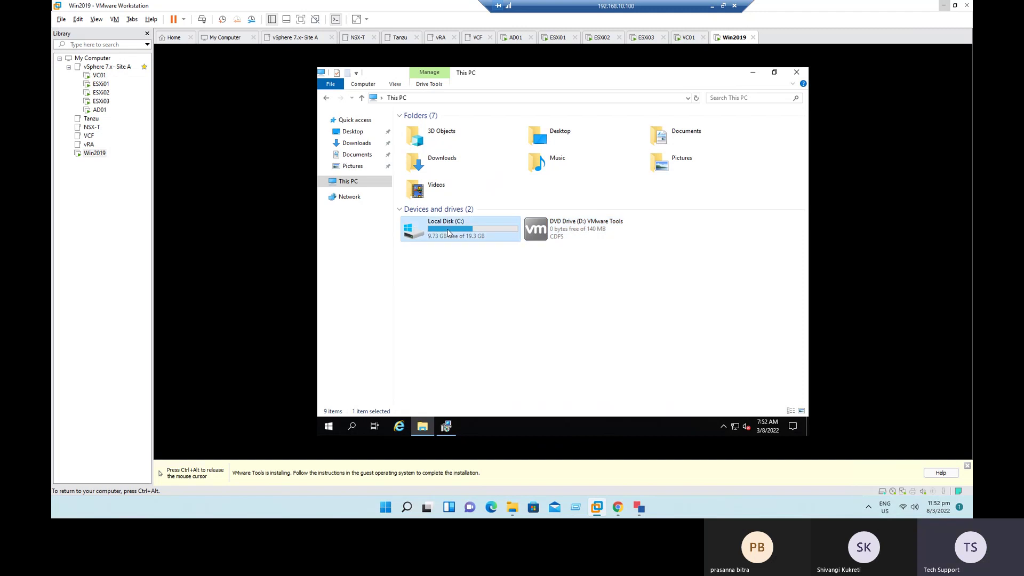
pyautogui.rightClick(425, 203)
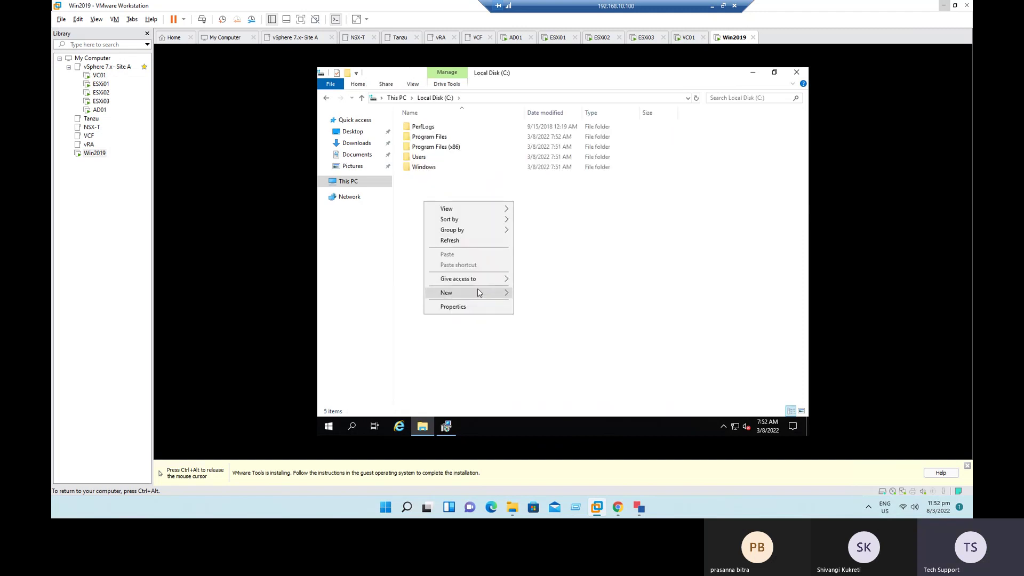
pyautogui.moveTo(478, 293)
pyautogui.click(545, 295)
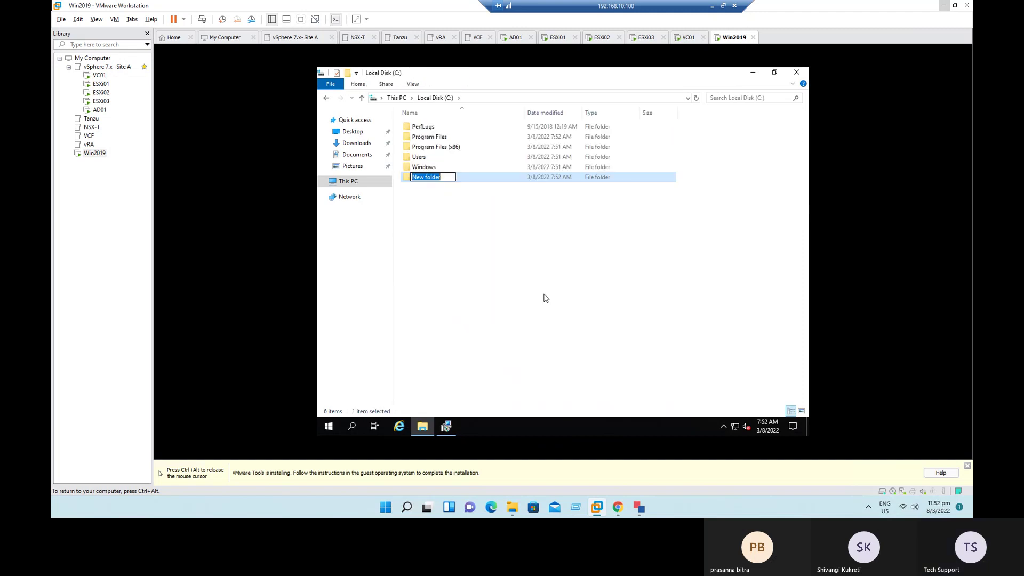
pyautogui.write('DAAT')
pyautogui.press('BackSpace')
pyautogui.press('BackSpace')
pyautogui.write('t')
pyautogui.press('Return')
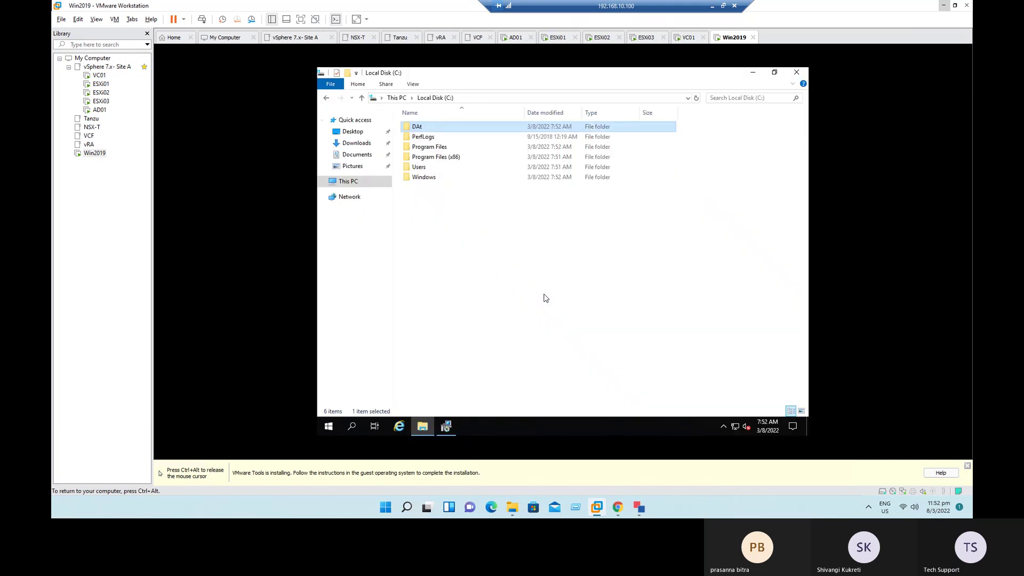
# Step: Maximize Explorer, reopen Local Disk (C:), and rename the folder to Data-1
pyautogui.press('super+Up')
pyautogui.hotkey('alt', 'Up')
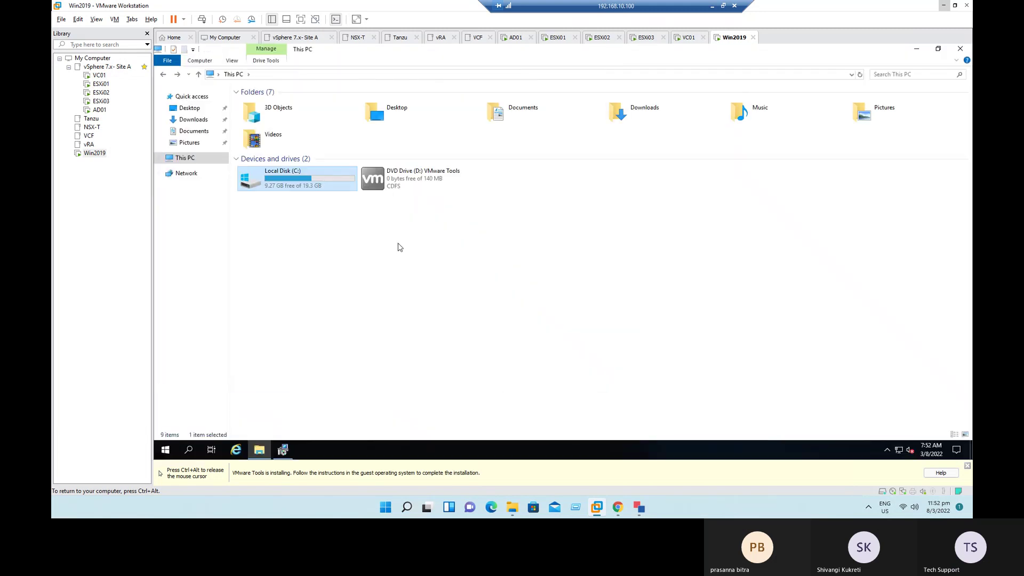
pyautogui.doubleClick(280, 184)
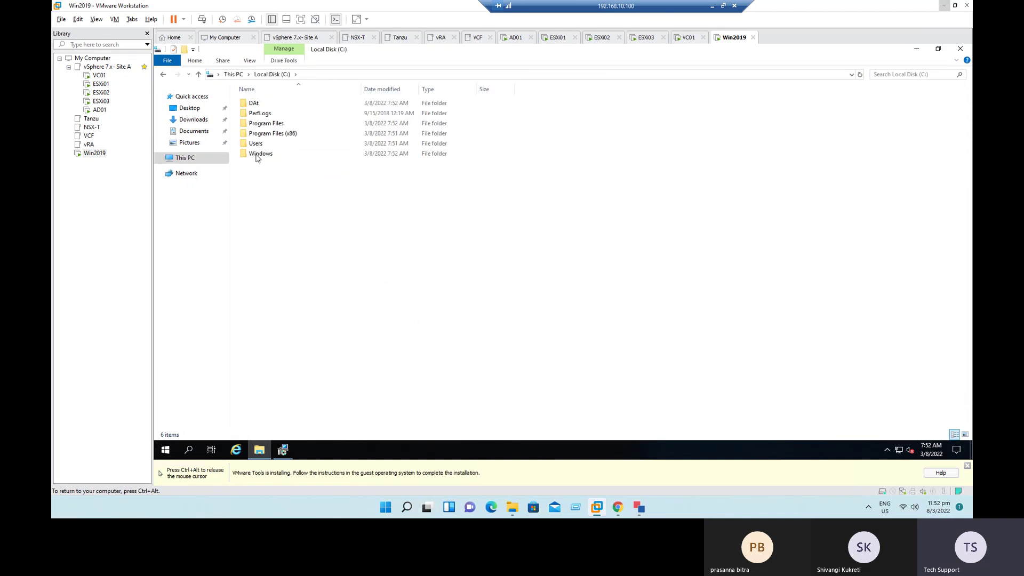
pyautogui.click(252, 104)
pyautogui.rightClick(252, 105)
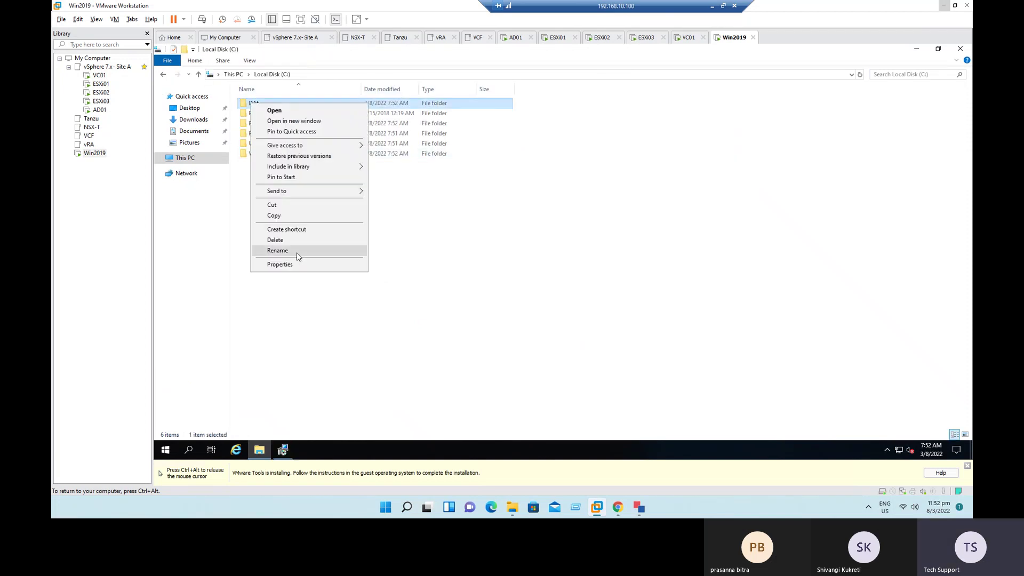
pyautogui.click(297, 251)
pyautogui.write('D')
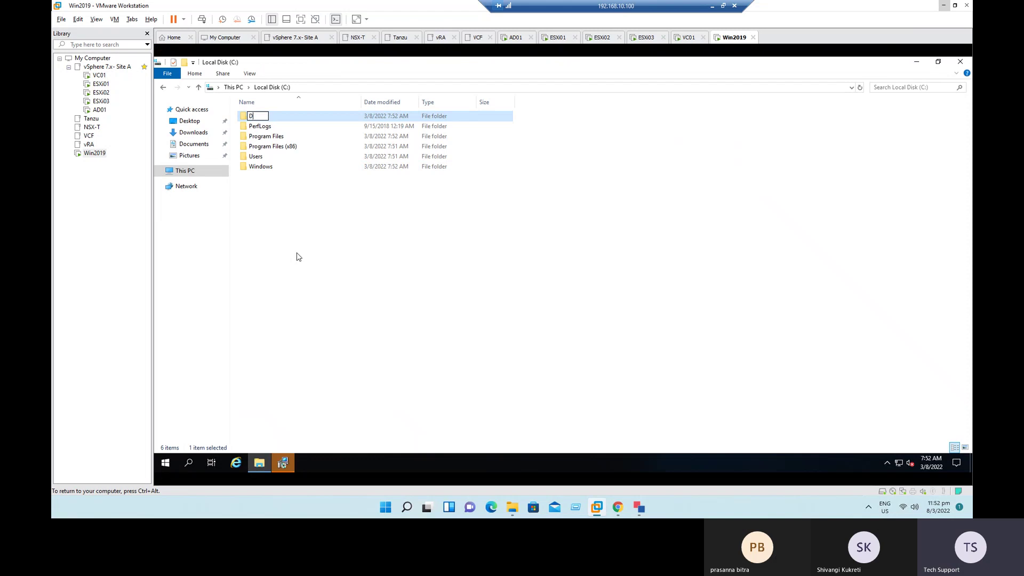
pyautogui.write('ata-1')
pyautogui.click(301, 223)
# Step: Create a second new folder named Data-2 on the C: drive
pyautogui.rightClick(301, 213)
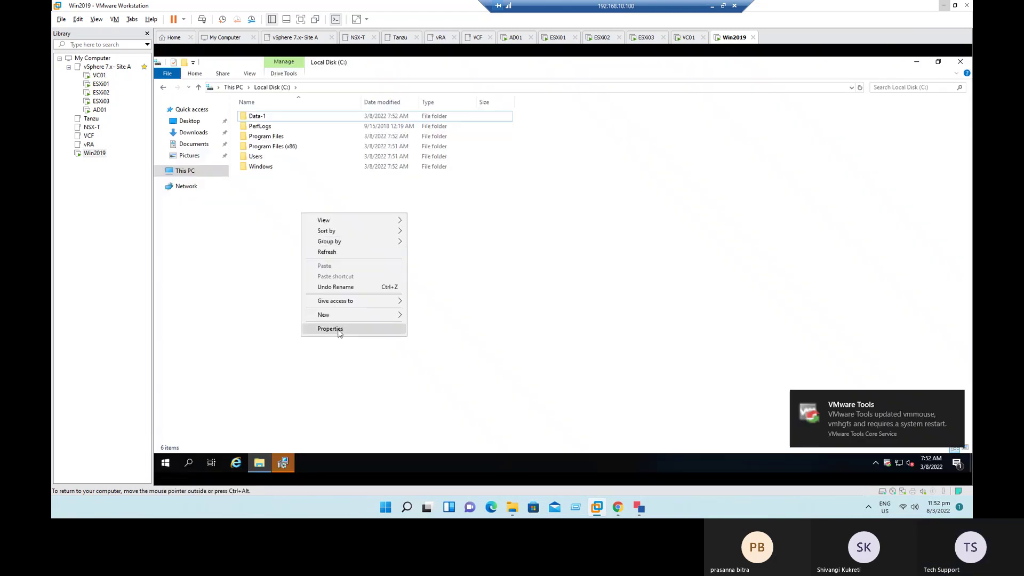
pyautogui.moveTo(353, 314)
pyautogui.click(429, 317)
pyautogui.write('Data')
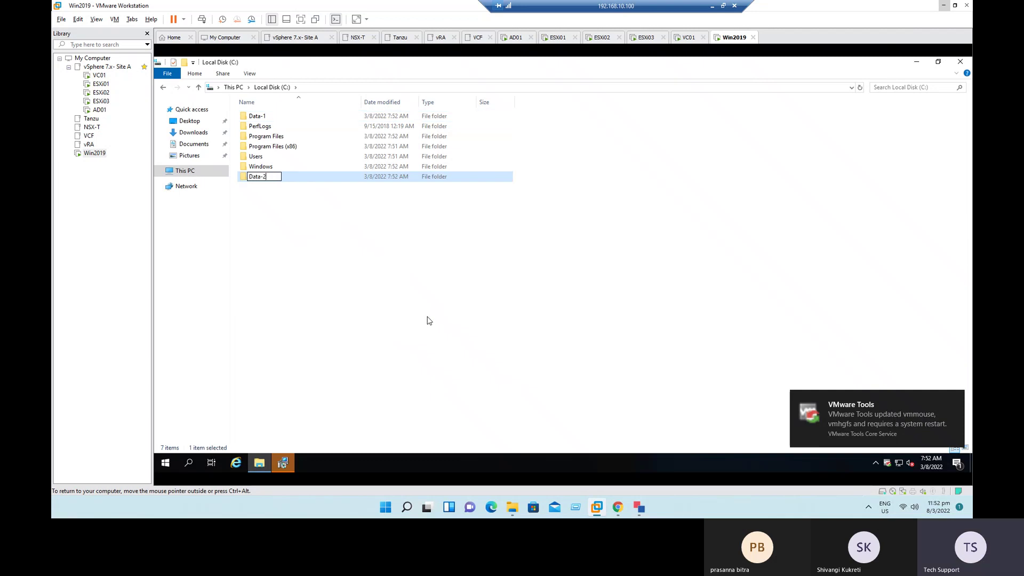
pyautogui.write('-2')
pyautogui.click(430, 321)
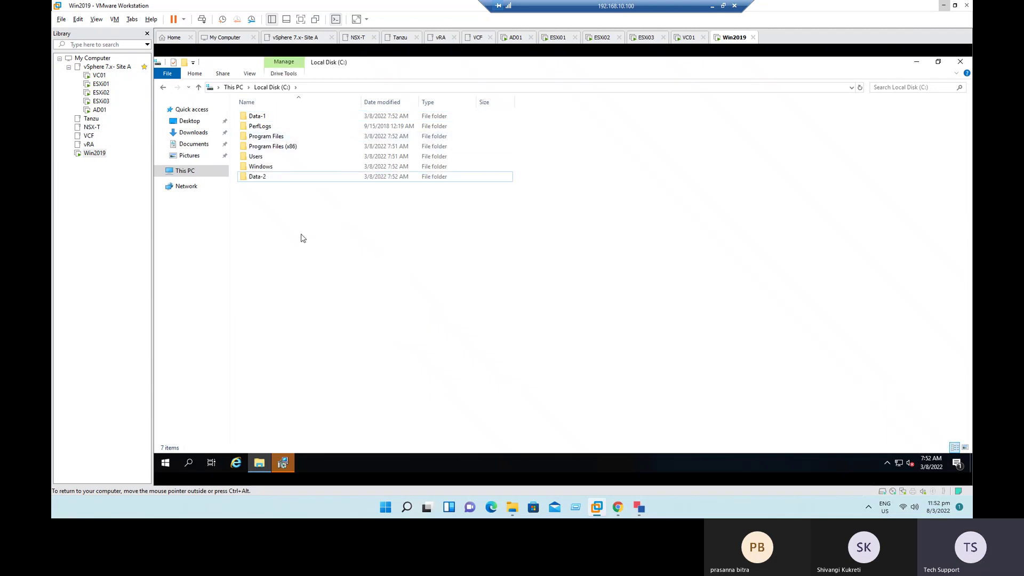
# Step: Sort the C: drive listing by type and open the Data-1 folder
pyautogui.rightClick(302, 230)
pyautogui.moveTo(360, 245)
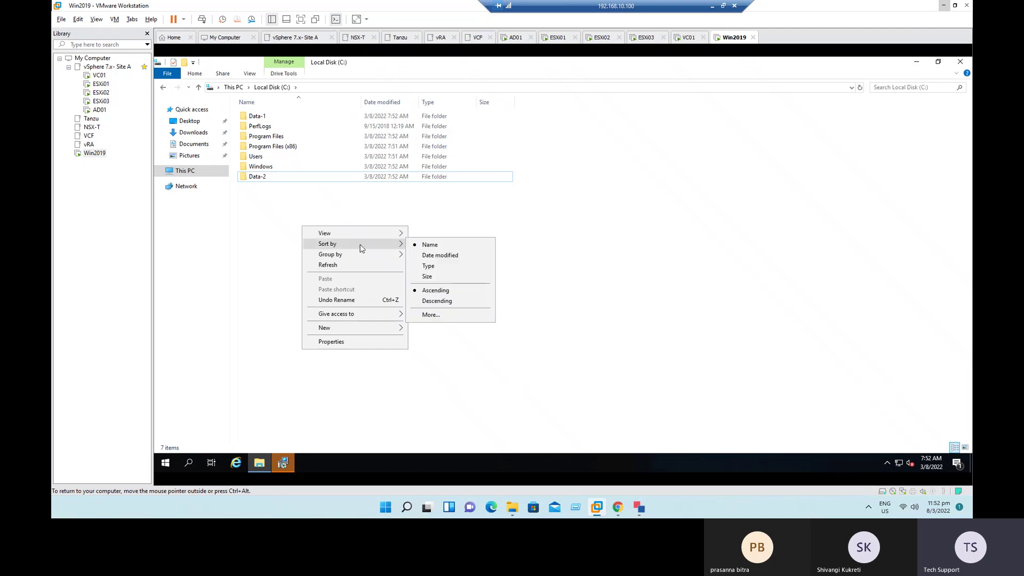
pyautogui.click(429, 266)
pyautogui.doubleClick(261, 117)
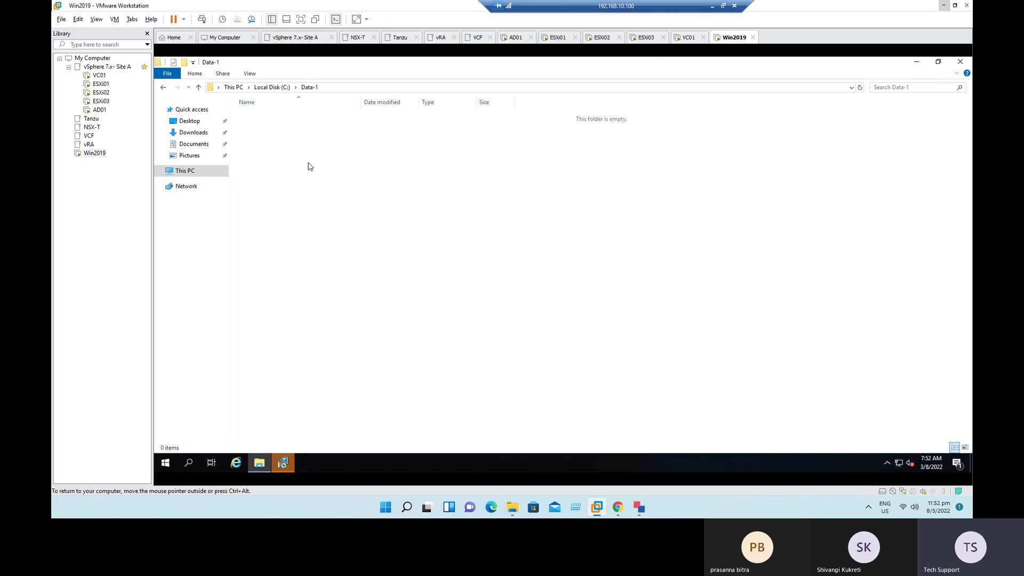
pyautogui.rightClick(308, 164)
pyautogui.moveTo(357, 277)
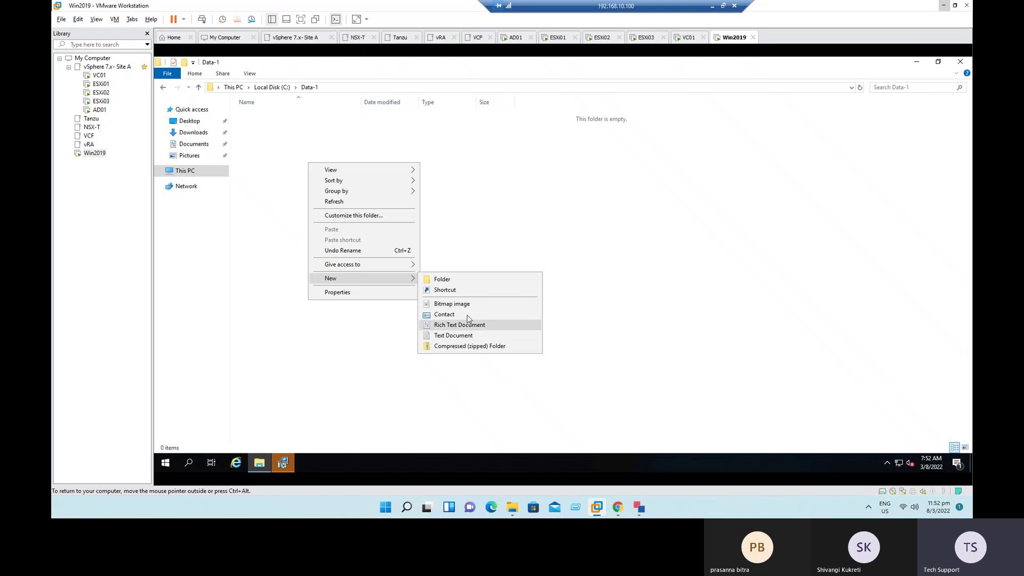
pyautogui.click(466, 315)
pyautogui.click(499, 367)
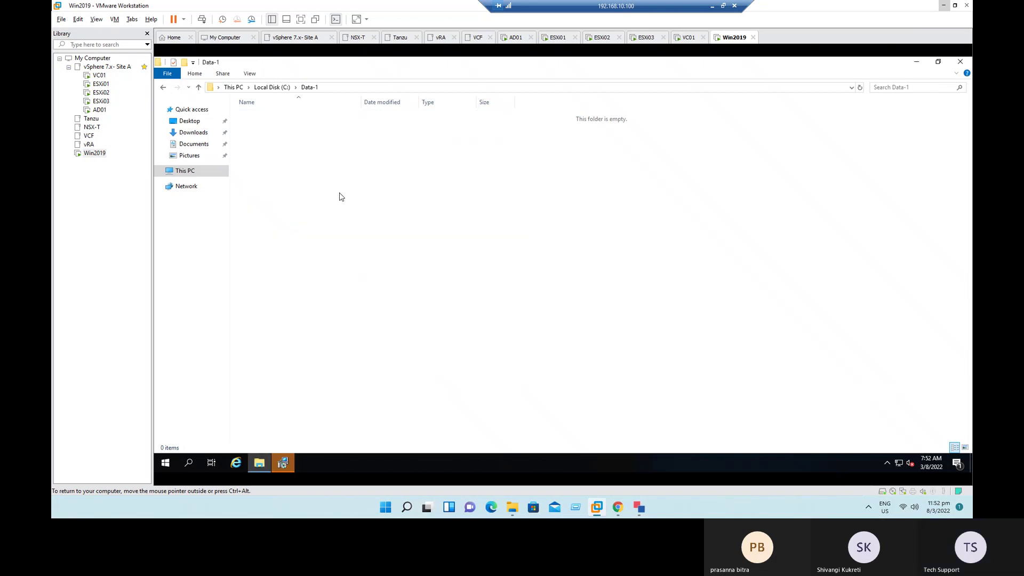
# Step: Add a new text document and two zipped folders inside Data-1
pyautogui.rightClick(352, 208)
pyautogui.moveTo(427, 307)
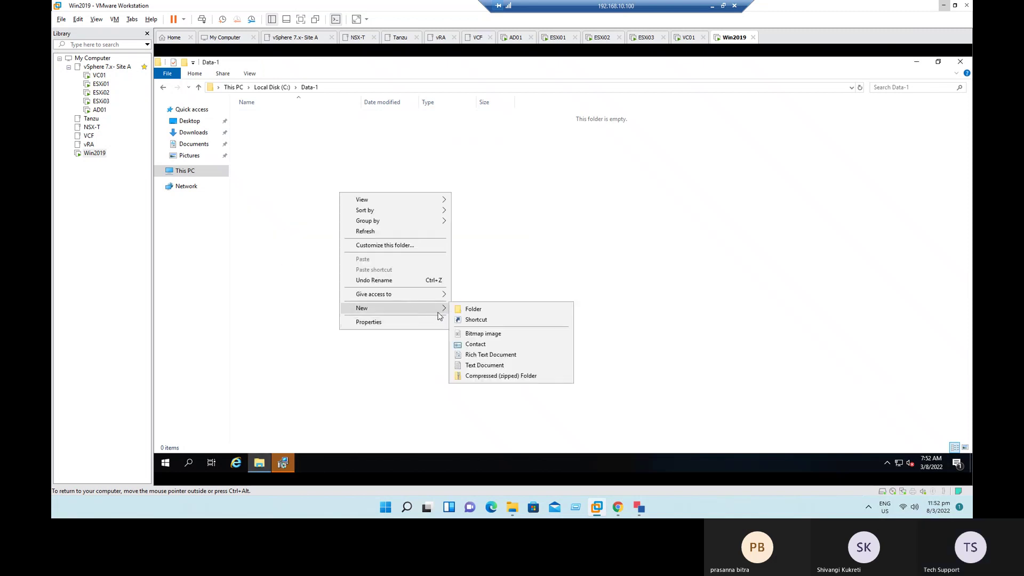
pyautogui.click(480, 367)
pyautogui.rightClick(360, 241)
pyautogui.moveTo(414, 355)
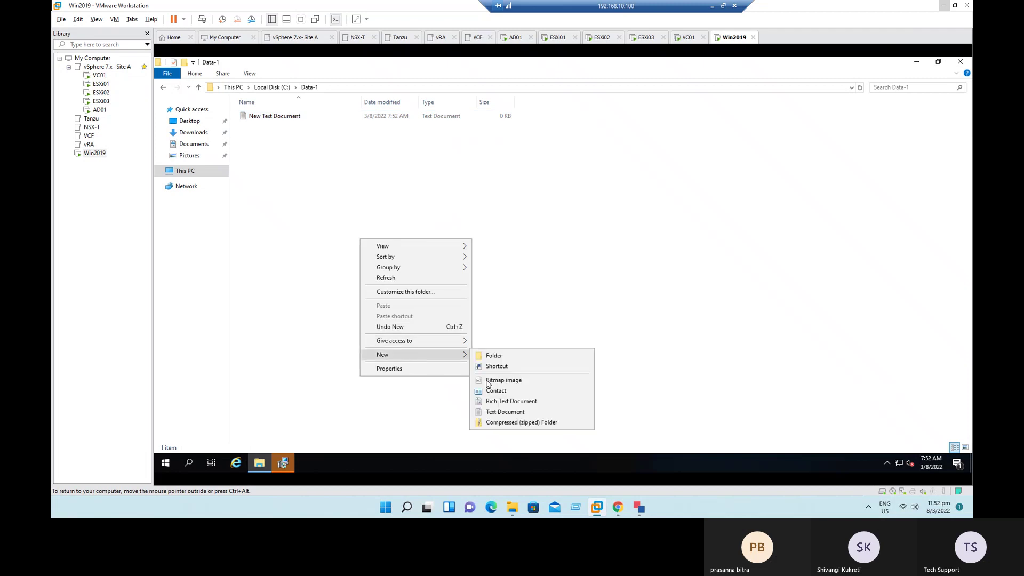
pyautogui.click(503, 423)
pyautogui.rightClick(393, 235)
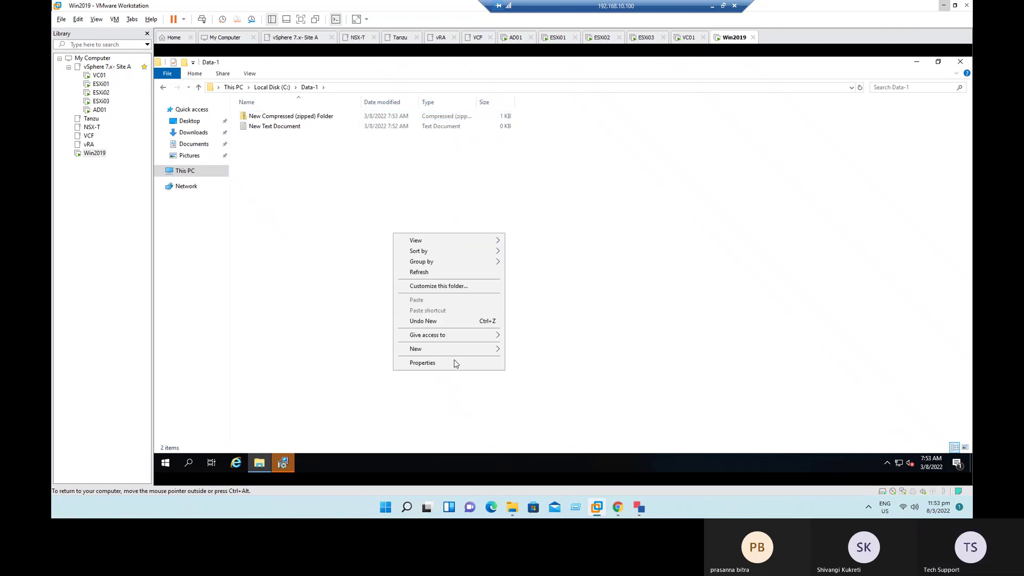
pyautogui.moveTo(466, 355)
pyautogui.click(531, 421)
pyautogui.click(460, 283)
# Step: Go back to Local Disk (C:) and open the Data-2 folder
pyautogui.click(272, 87)
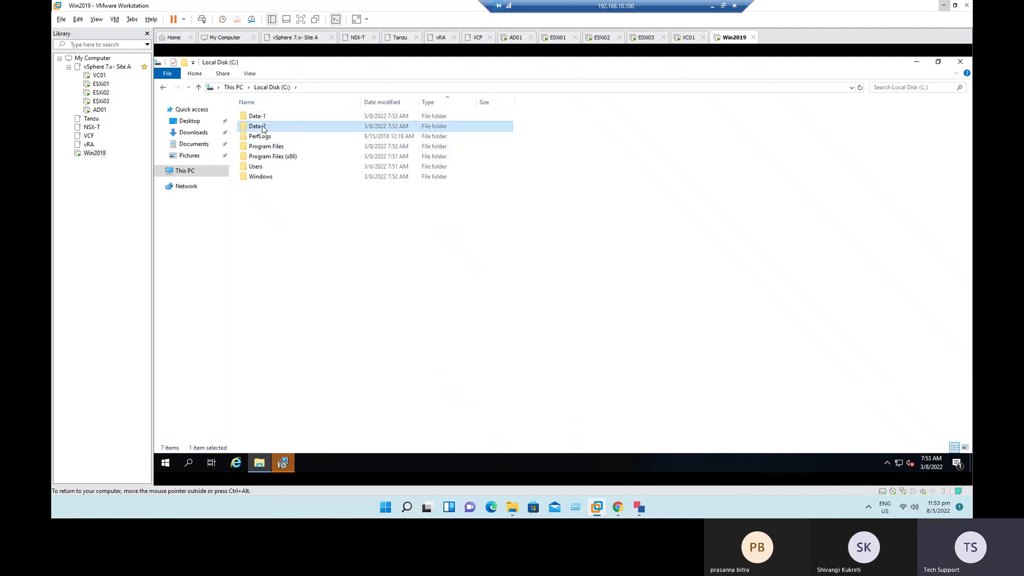
pyautogui.doubleClick(259, 126)
pyautogui.rightClick(305, 170)
pyautogui.click(362, 301)
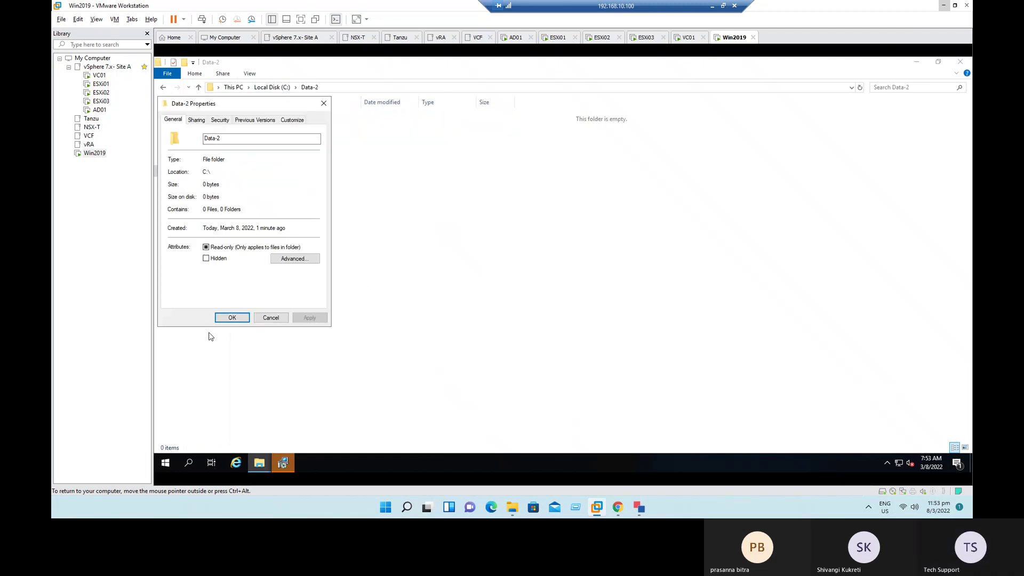
pyautogui.click(272, 319)
# Step: Create two zipped folders in Data-2, then return to This PC
pyautogui.rightClick(355, 220)
pyautogui.moveTo(419, 334)
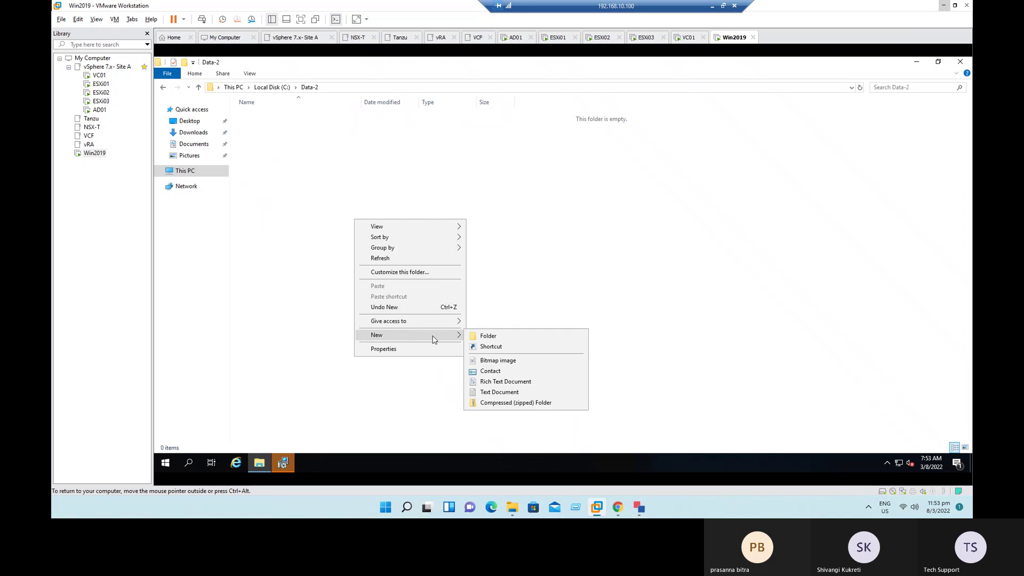
pyautogui.click(511, 404)
pyautogui.rightClick(394, 249)
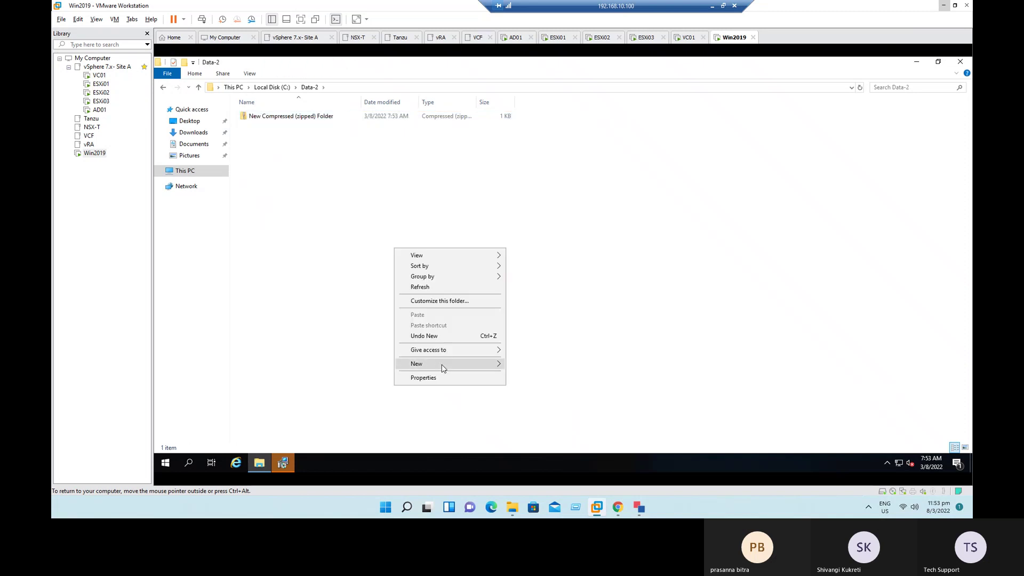
pyautogui.moveTo(486, 368)
pyautogui.click(545, 432)
pyautogui.click(487, 339)
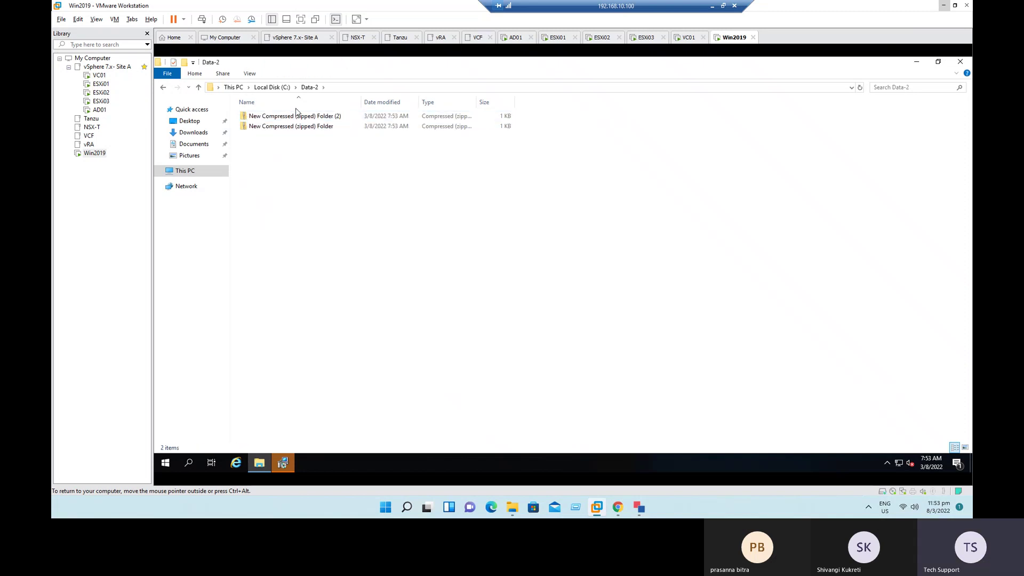
pyautogui.click(269, 87)
pyautogui.click(233, 87)
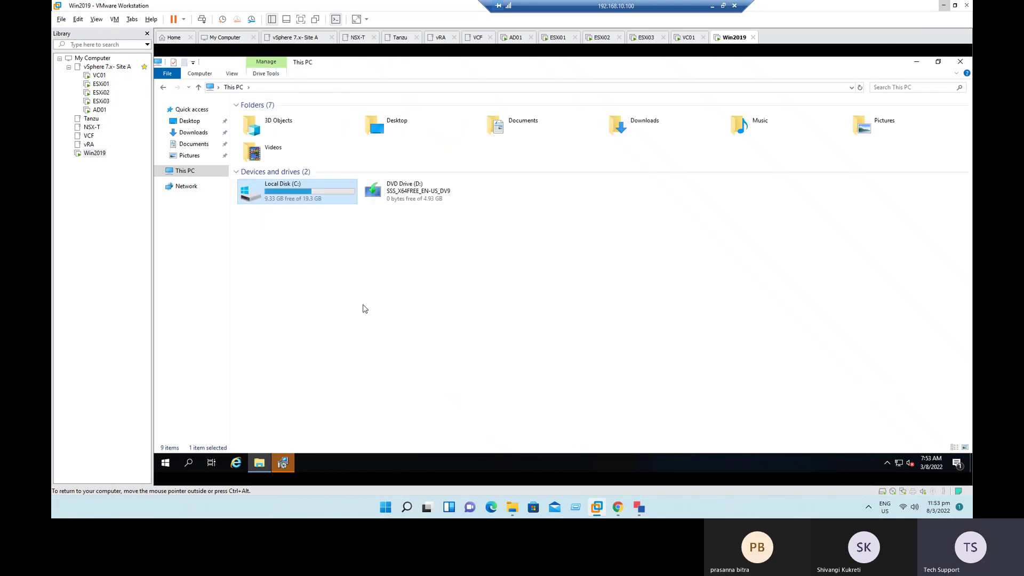
# Step: Close File Explorer in the guest and accept the VMware Tools setup restart prompt
pyautogui.click(645, 341)
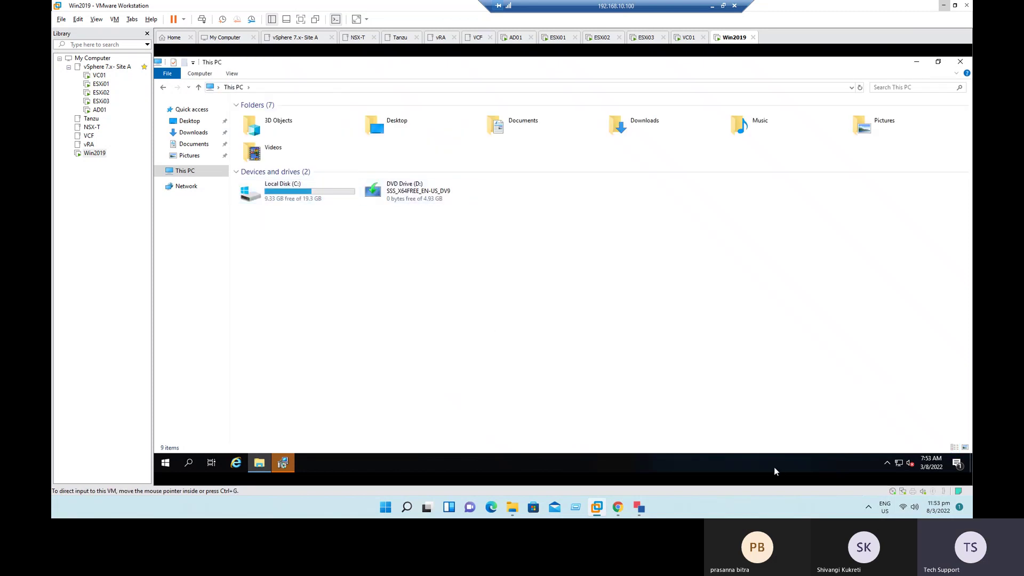
pyautogui.click(959, 66)
pyautogui.click(535, 284)
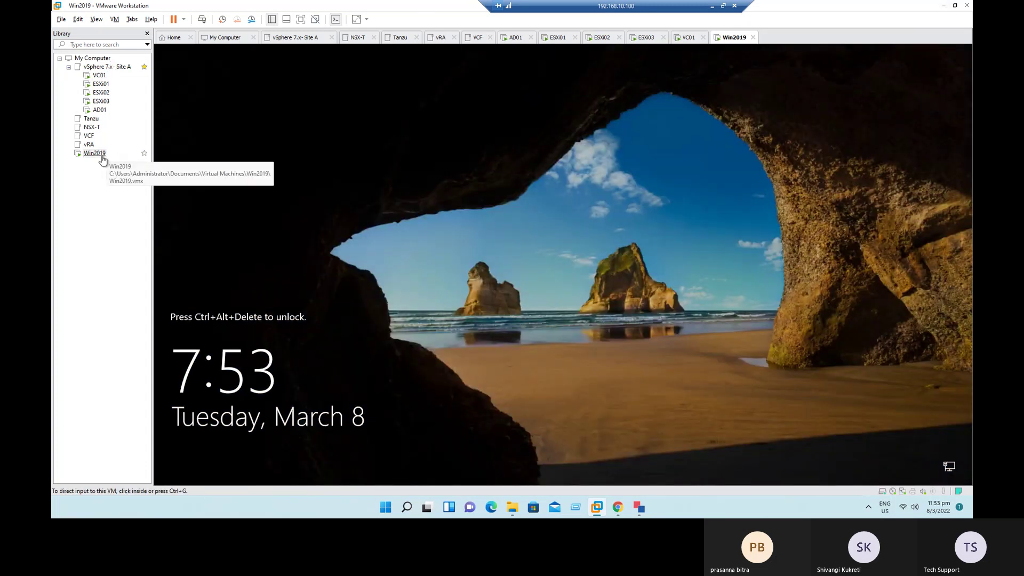
# Step: Send Ctrl+Alt+Del to Win2019 and sign in as Administrator with the account password
pyautogui.rightClick(101, 154)
pyautogui.click(140, 260)
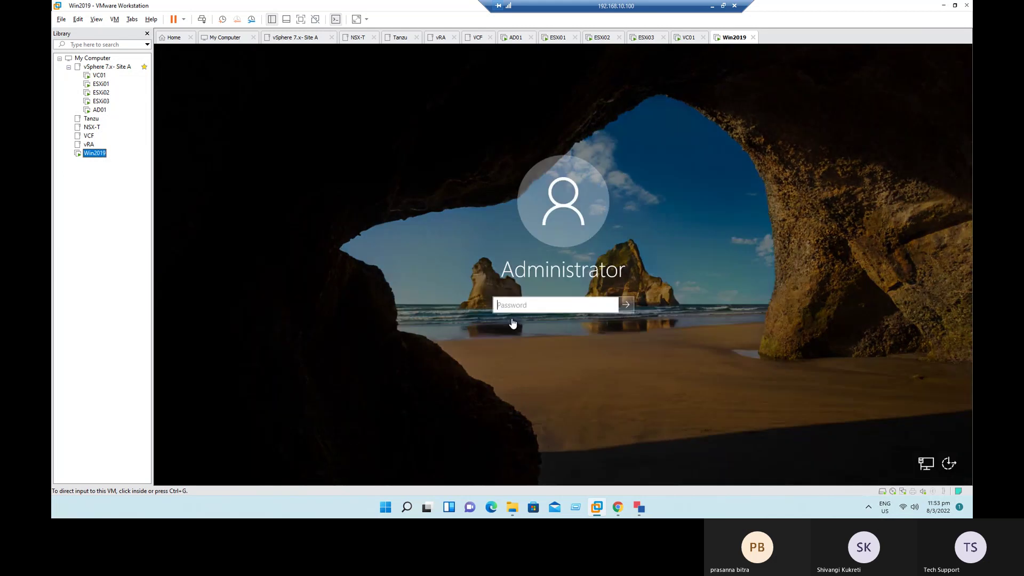
pyautogui.click(537, 305)
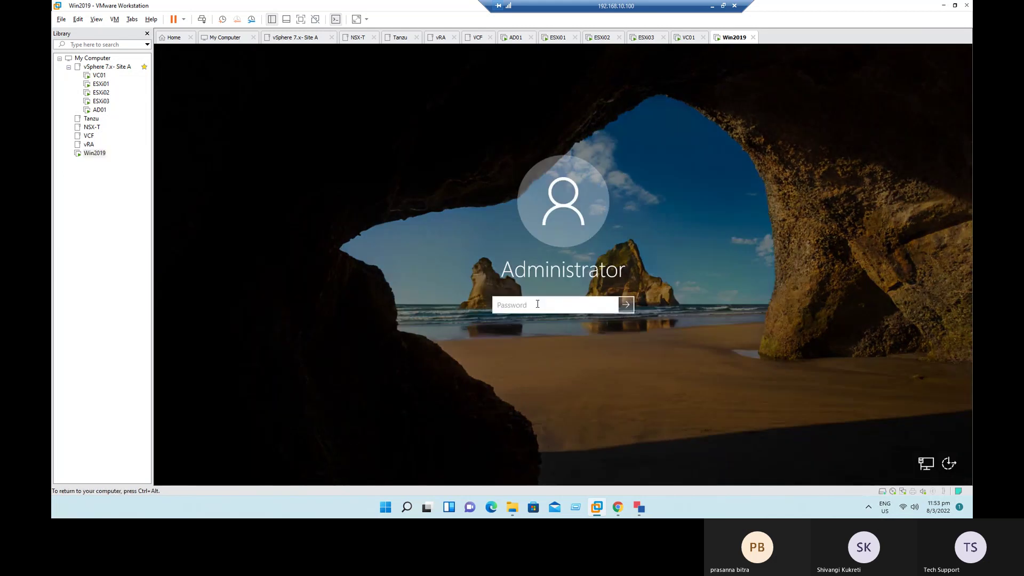
pyautogui.write('•••••••••')
pyautogui.press('Return')
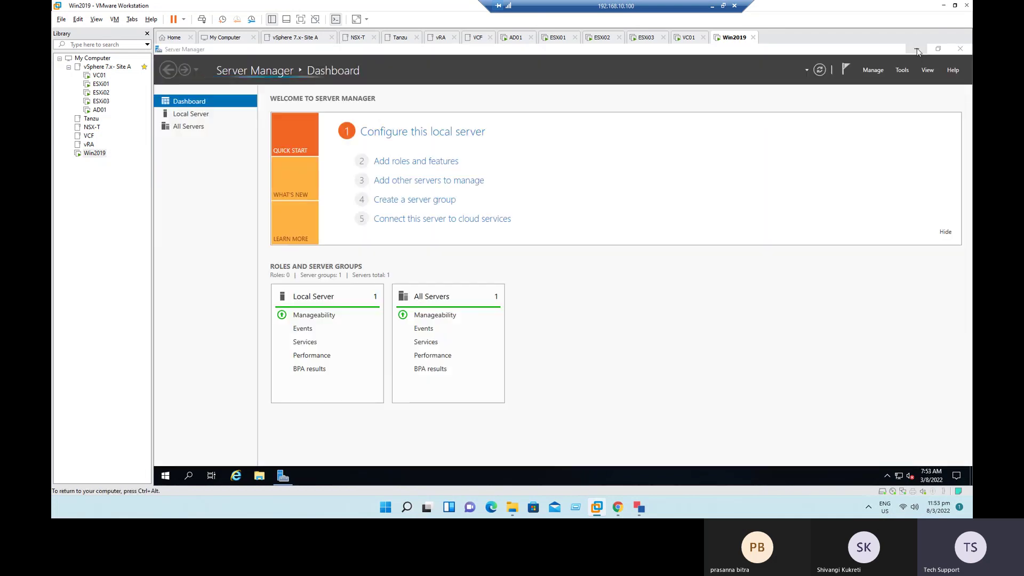
# Step: Show Server Manager's Local Server page, listing Windows Server 2019 Standard Evaluation and 2 GB RAM
pyautogui.click(191, 115)
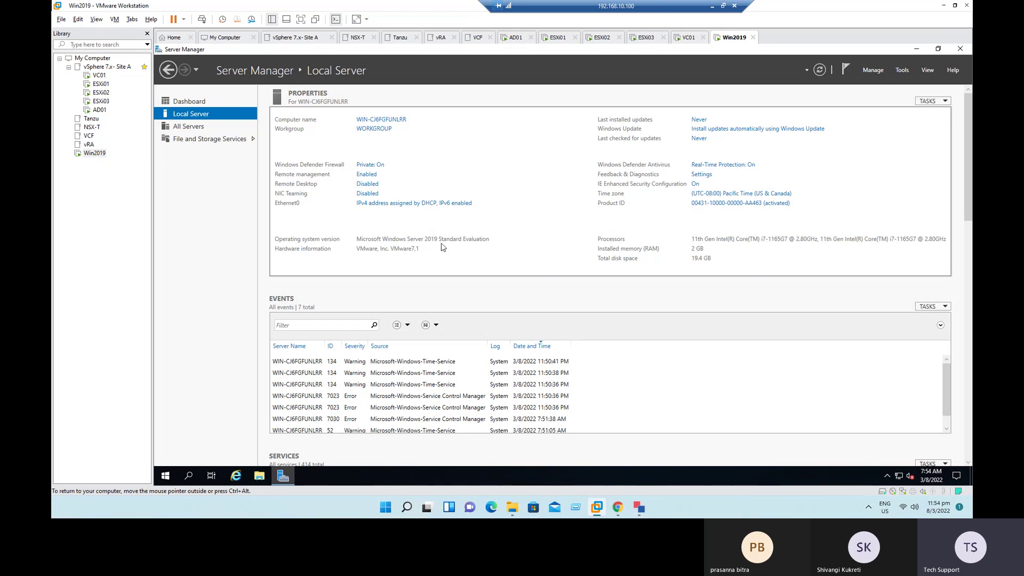
# Step: Point the Win2019 VM's CD/DVD (SATA) drive at the Windows Server 2022 ISO and save
pyautogui.rightClick(96, 155)
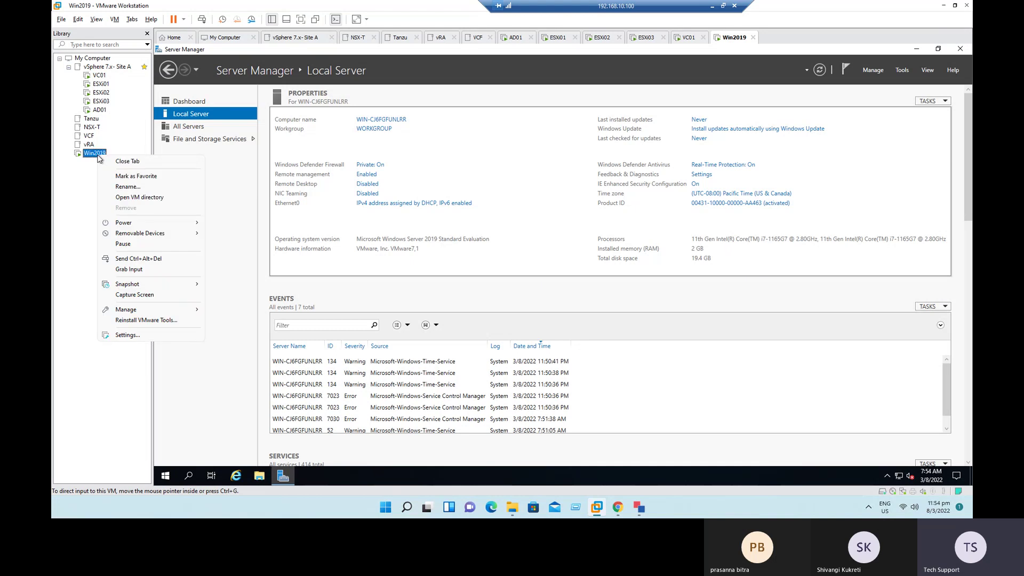
pyautogui.click(152, 336)
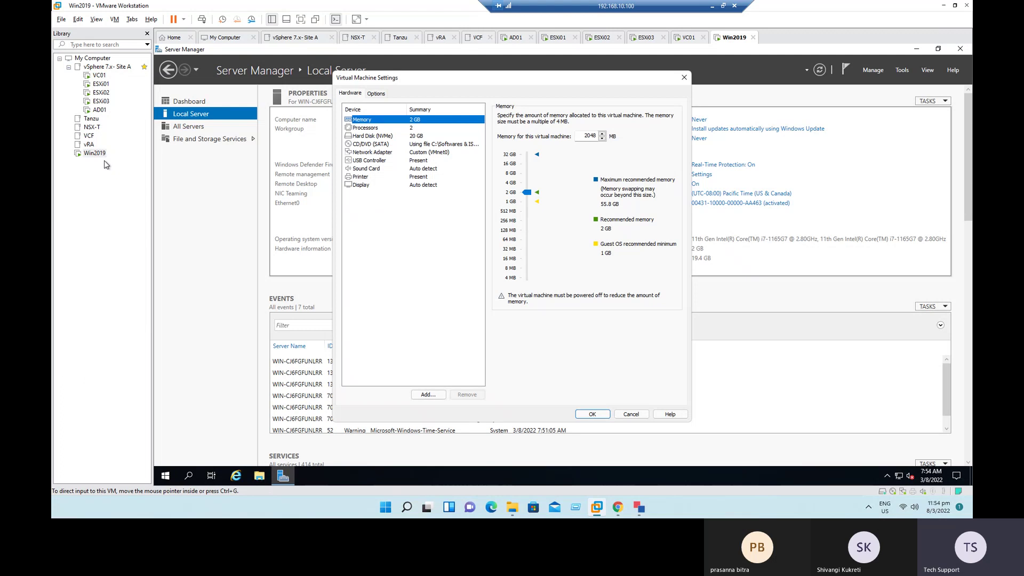
pyautogui.click(431, 146)
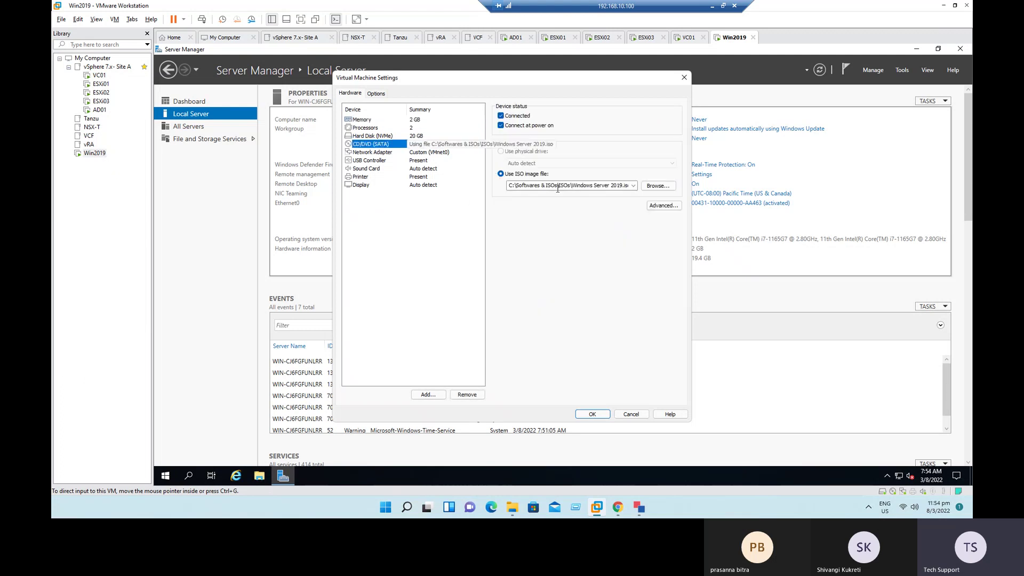
pyautogui.click(659, 185)
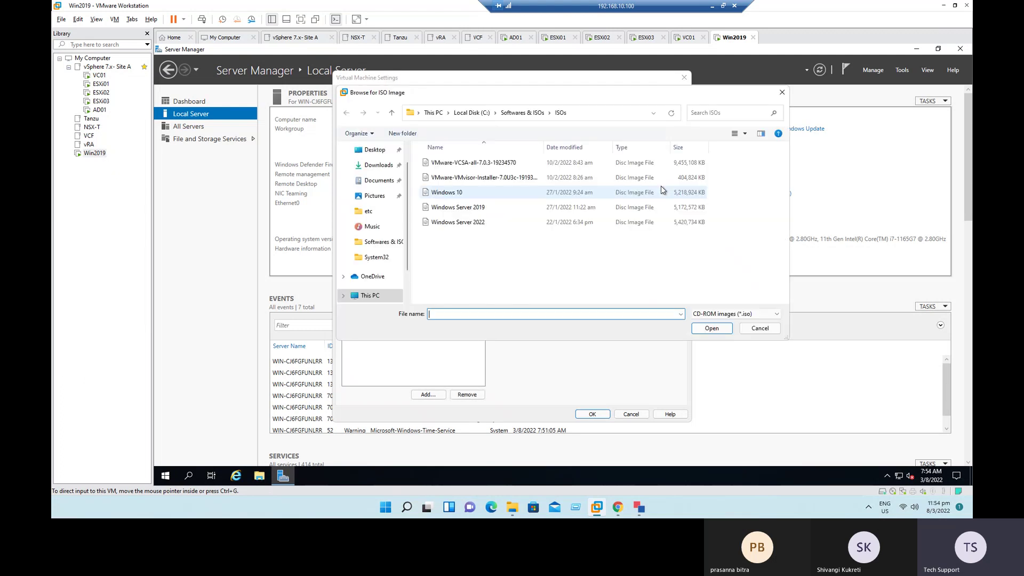
pyautogui.click(469, 222)
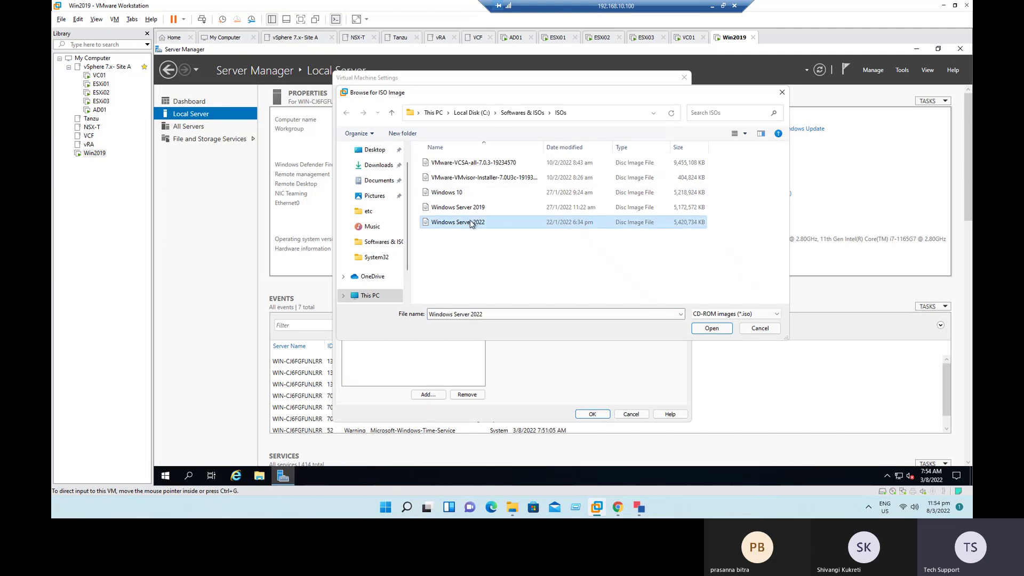
pyautogui.click(718, 331)
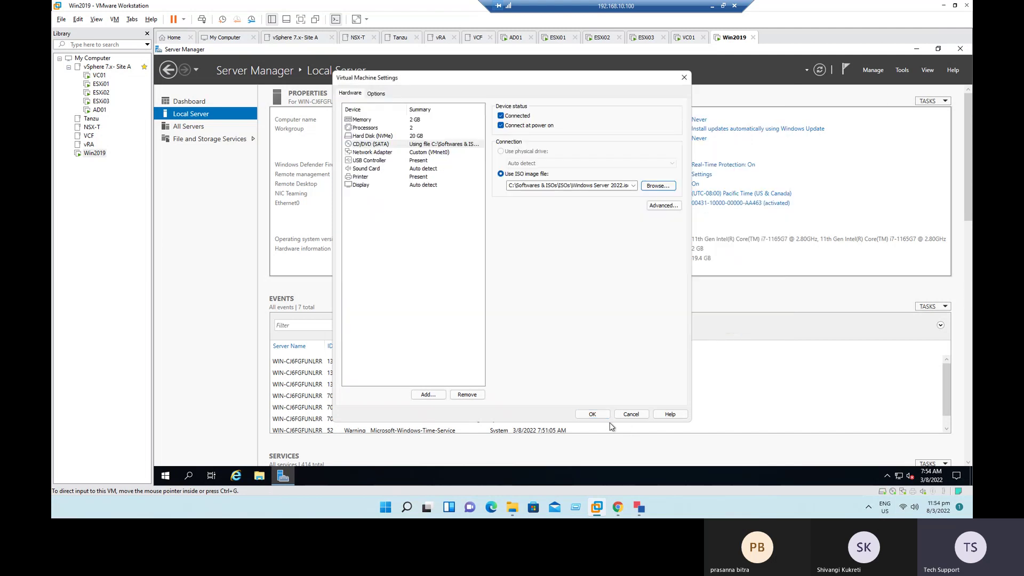
pyautogui.click(593, 414)
pyautogui.click(91, 154)
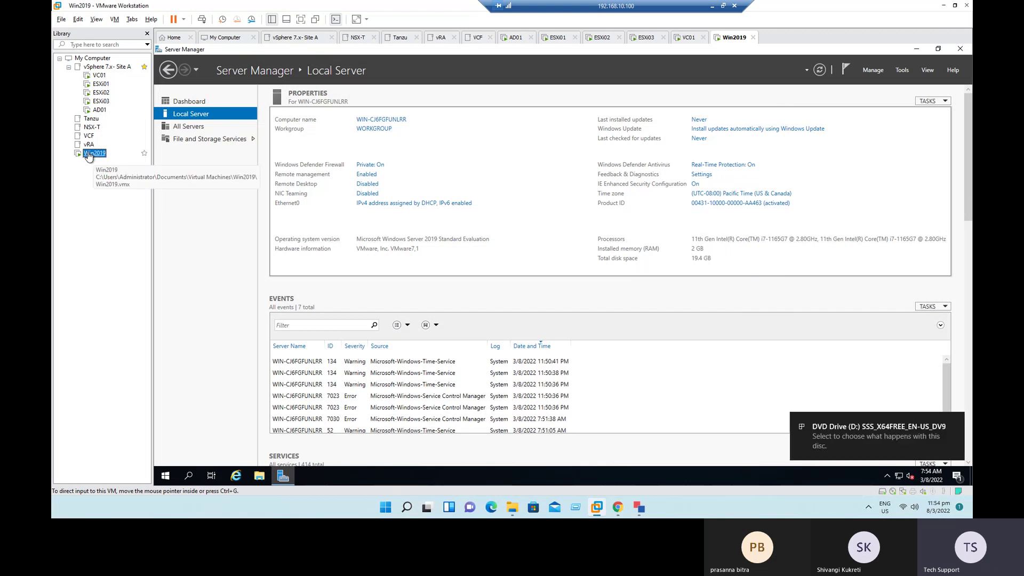
# Step: Open DVD Drive (D:) from a maximized This PC window and run setup as administrator
pyautogui.click(259, 476)
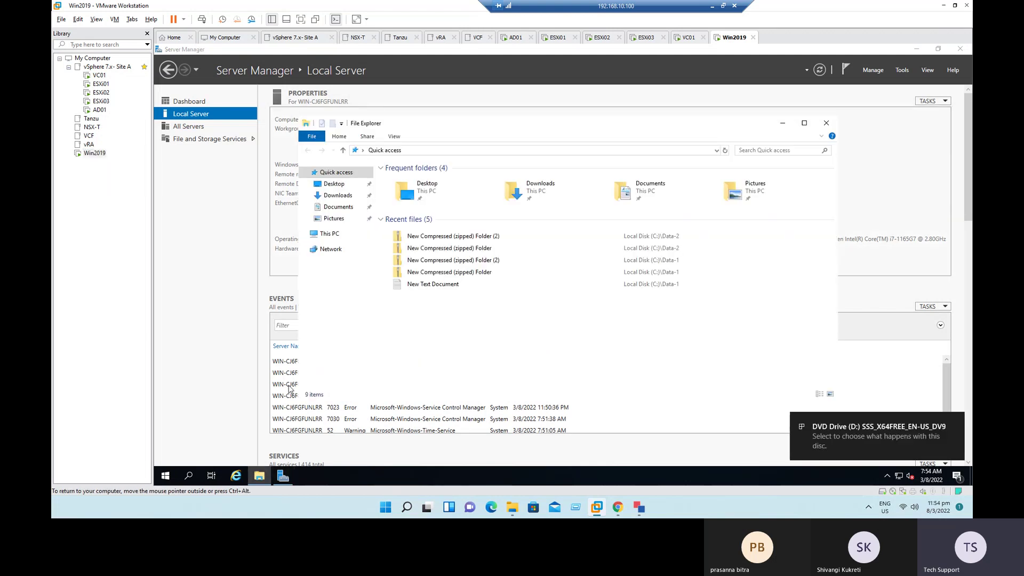
pyautogui.click(329, 234)
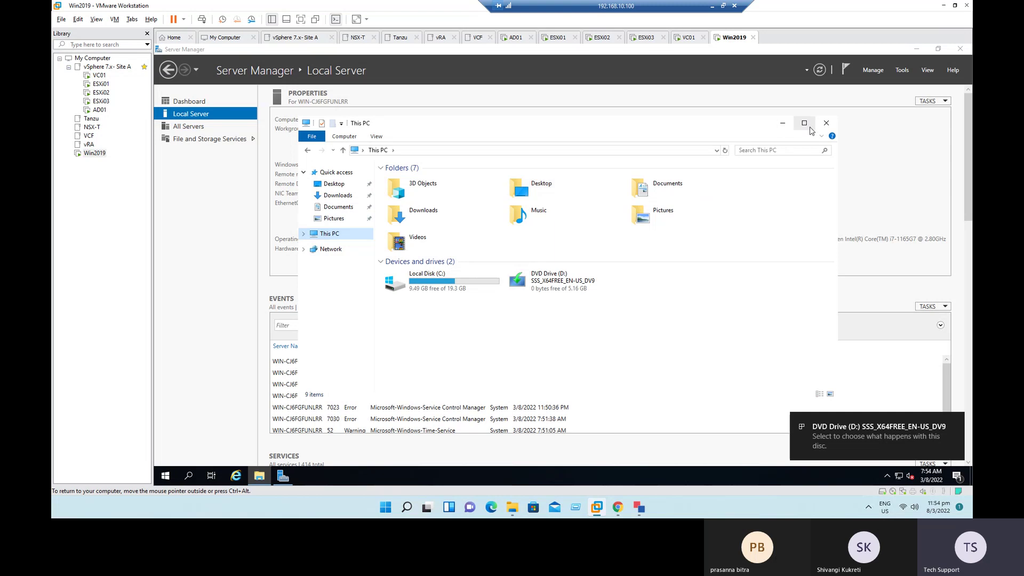
pyautogui.click(805, 123)
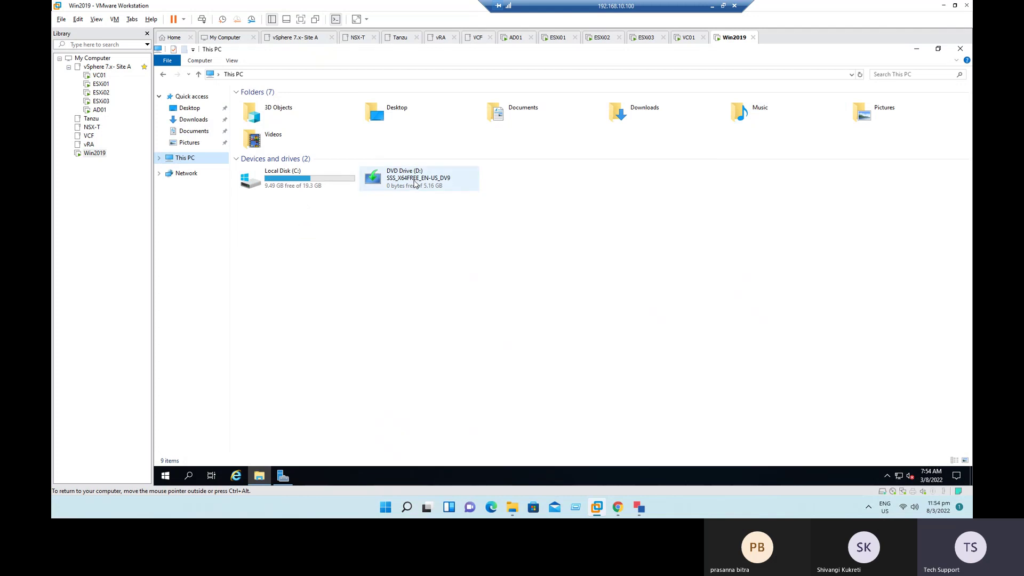
pyautogui.rightClick(415, 181)
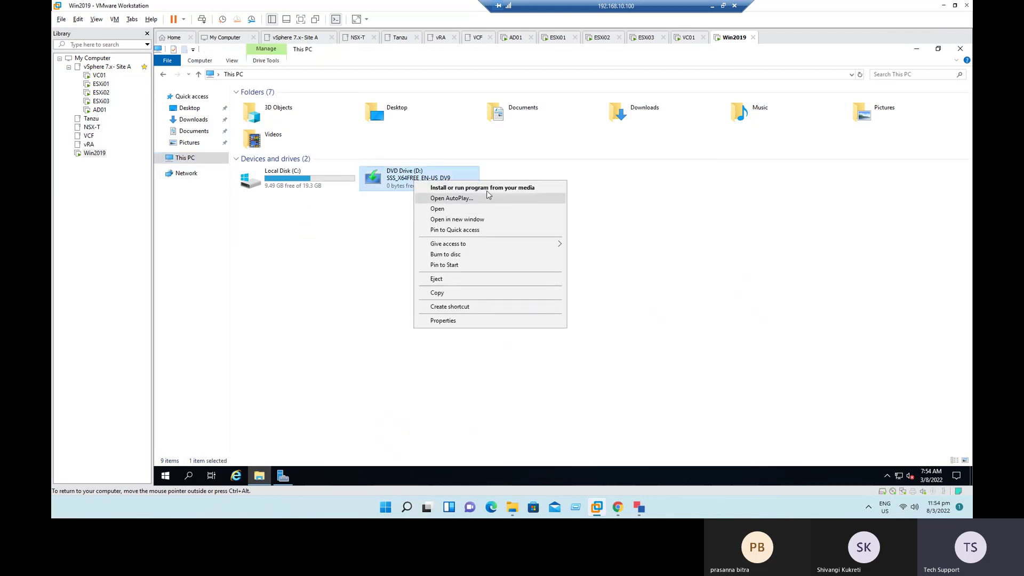
pyautogui.click(442, 211)
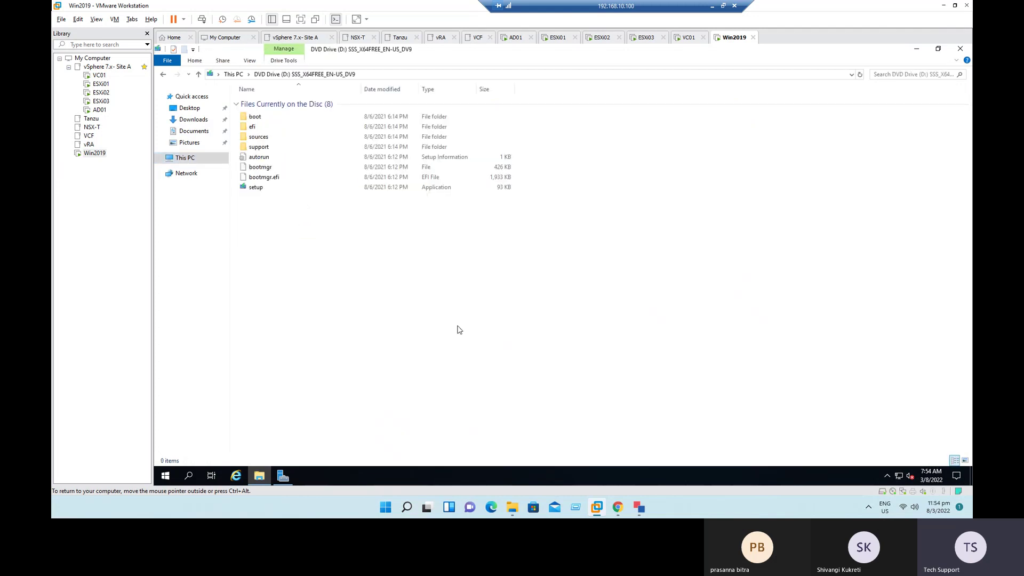
pyautogui.rightClick(255, 191)
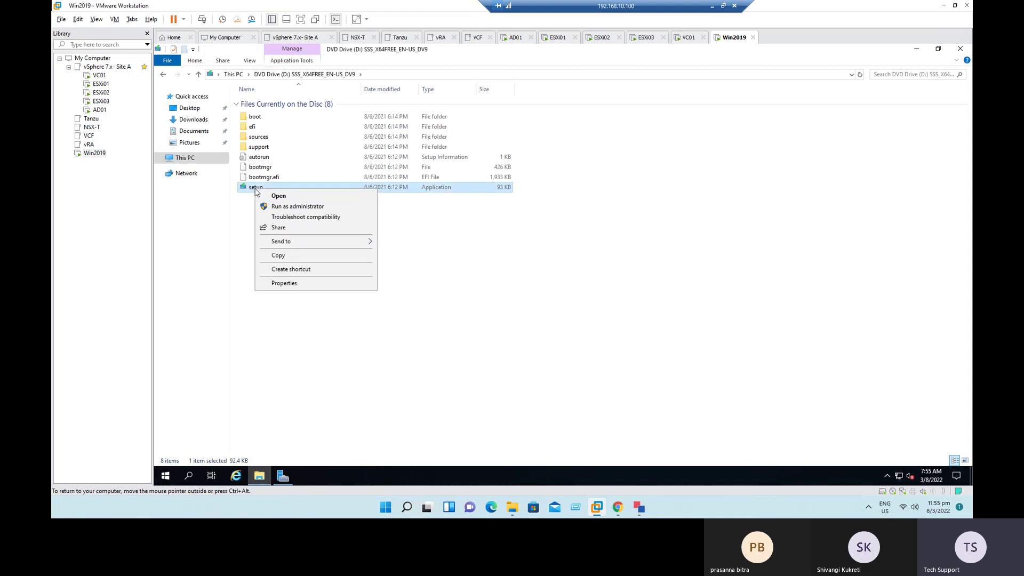
pyautogui.click(287, 211)
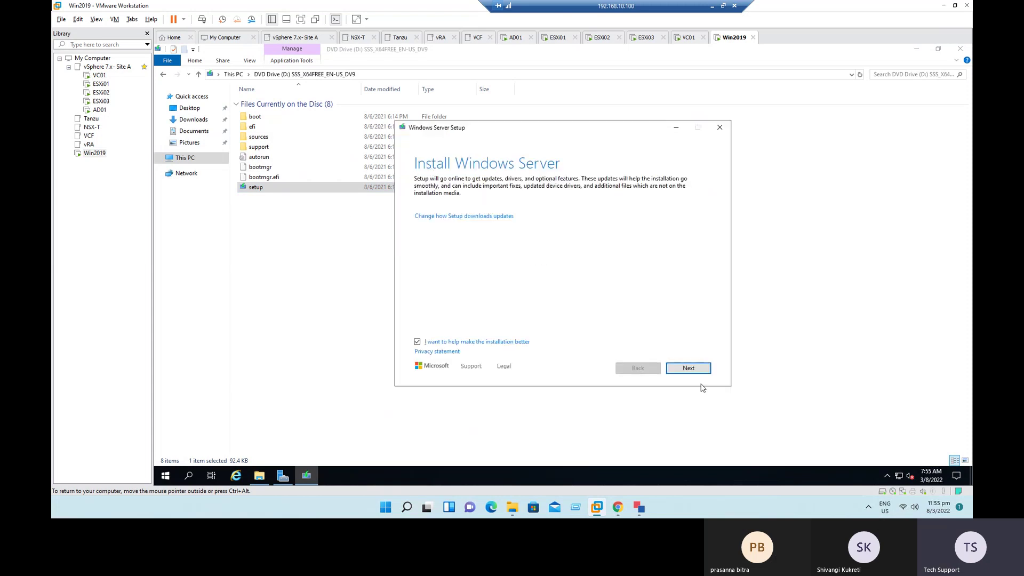
# Step: Continue past setup's first page, then minimize File Explorer and Server Manager
pyautogui.click(690, 372)
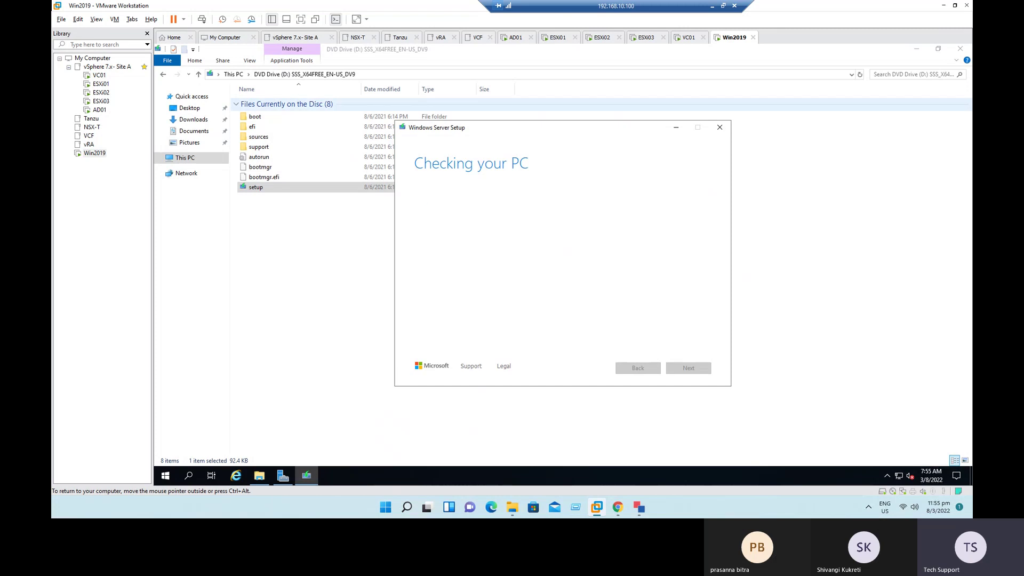
pyautogui.click(918, 50)
pyautogui.click(918, 49)
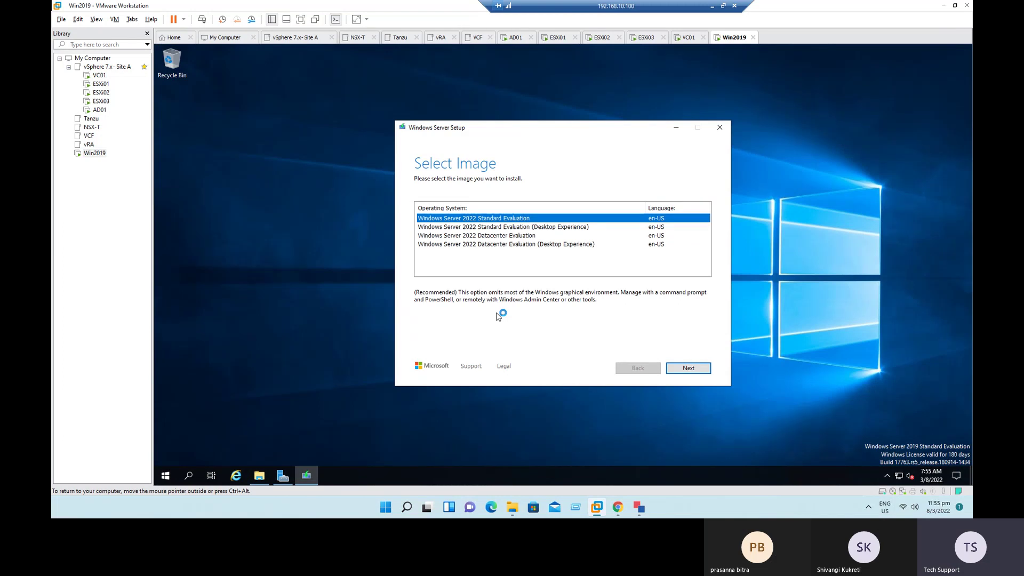
# Step: Pick Windows Server 2022 Standard Evaluation (Desktop Experience), accept the licence, and confirm keeping nothing
pyautogui.click(519, 228)
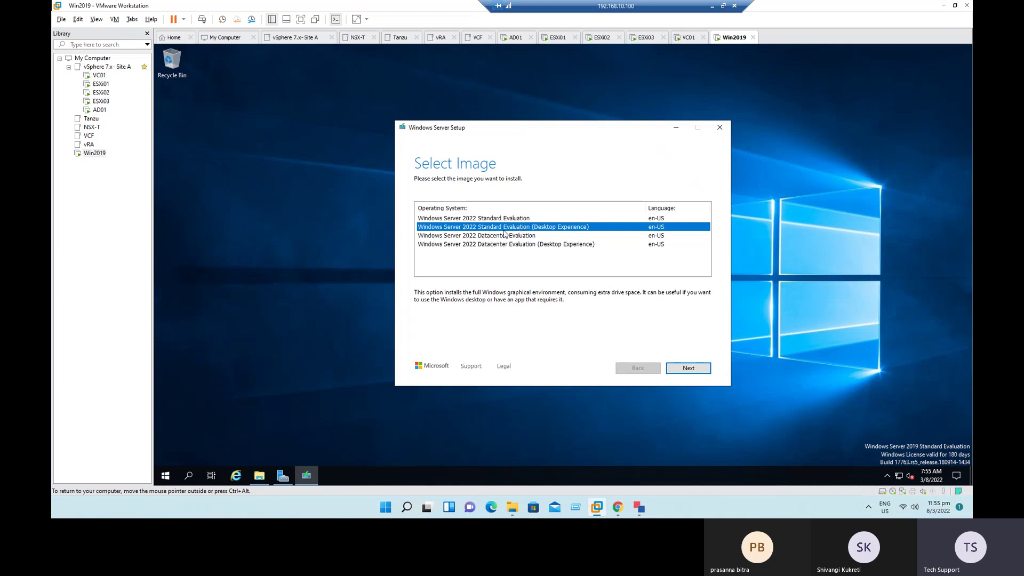
pyautogui.click(673, 368)
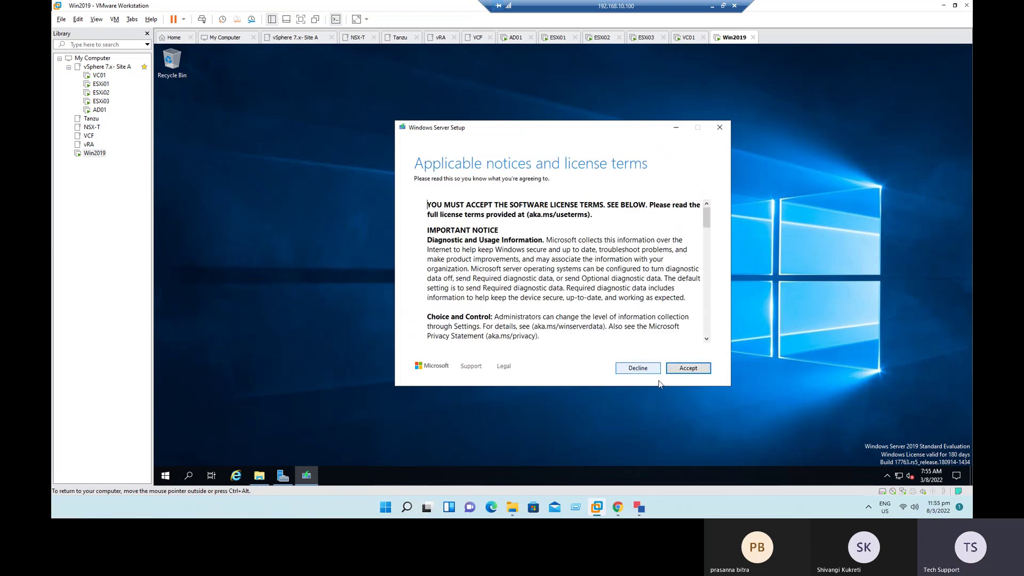
pyautogui.click(695, 372)
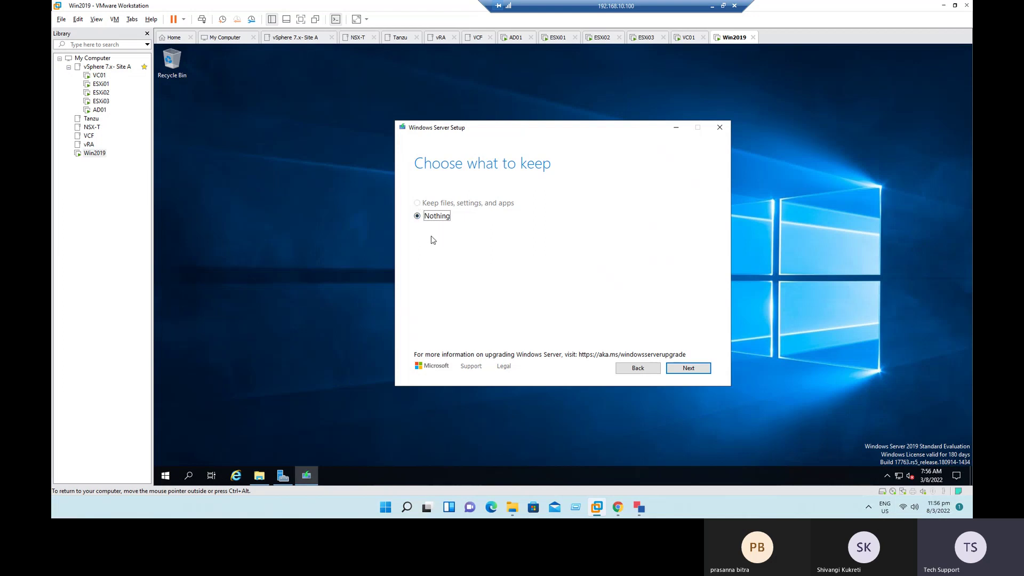
pyautogui.click(687, 369)
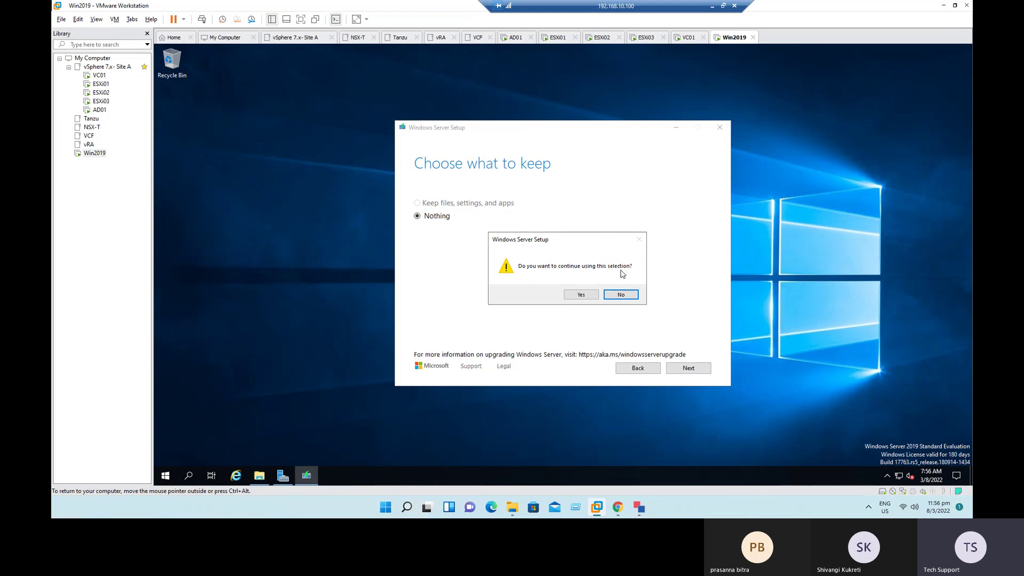
pyautogui.click(582, 298)
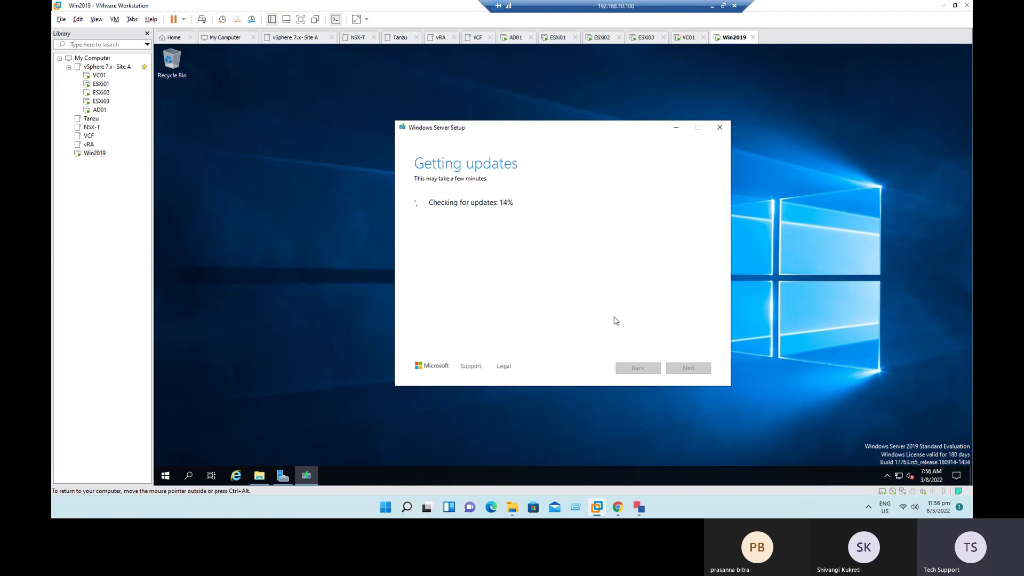
pyautogui.click(887, 476)
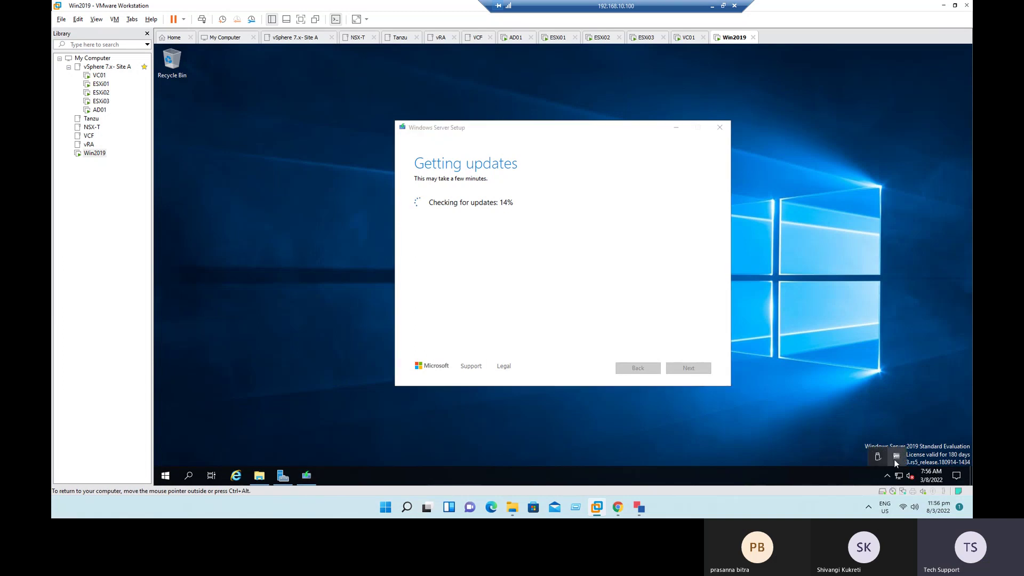
pyautogui.click(259, 476)
pyautogui.click(185, 158)
pyautogui.click(292, 181)
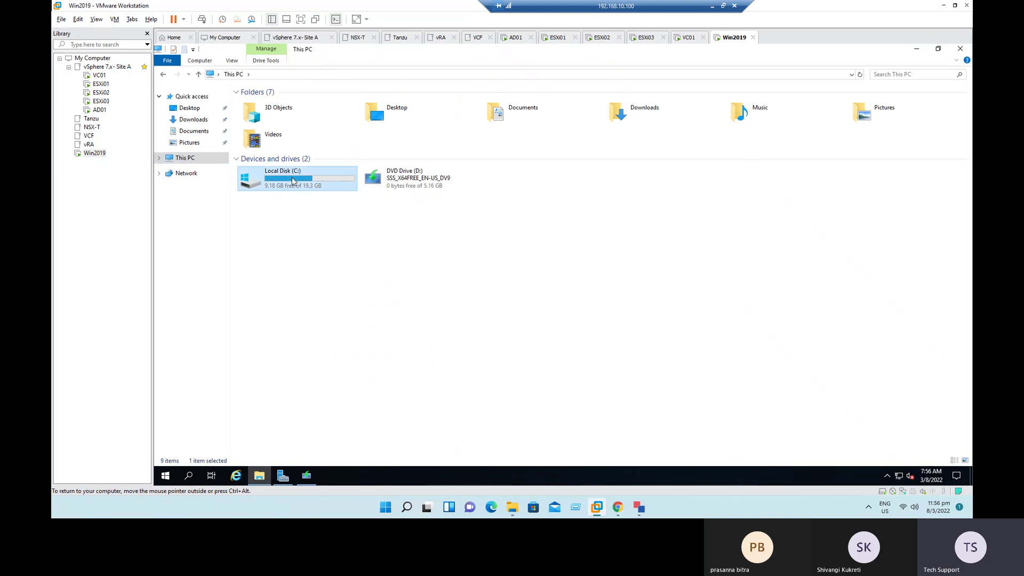
pyautogui.doubleClick(292, 182)
pyautogui.doubleClick(269, 114)
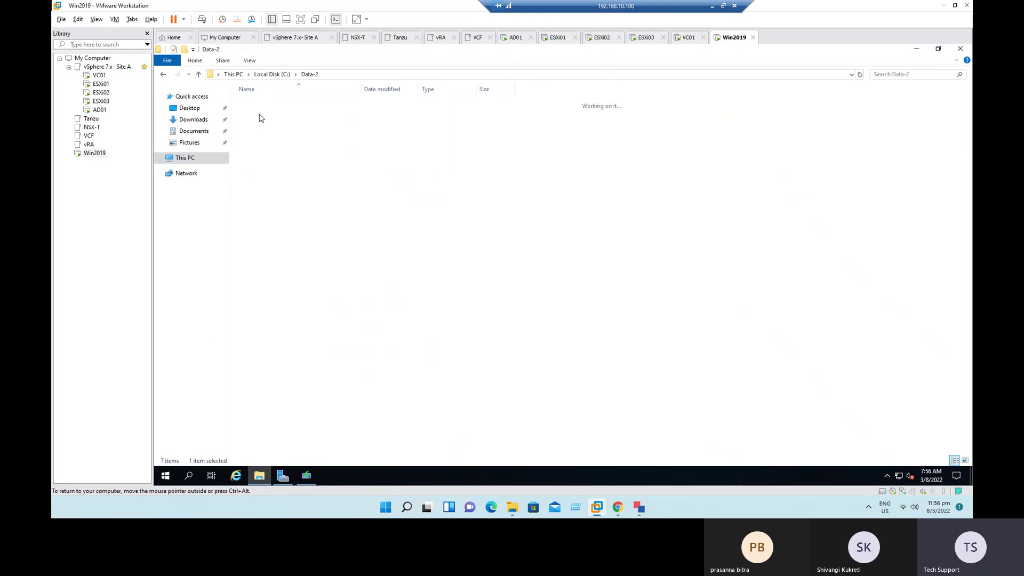
pyautogui.click(275, 75)
pyautogui.doubleClick(265, 104)
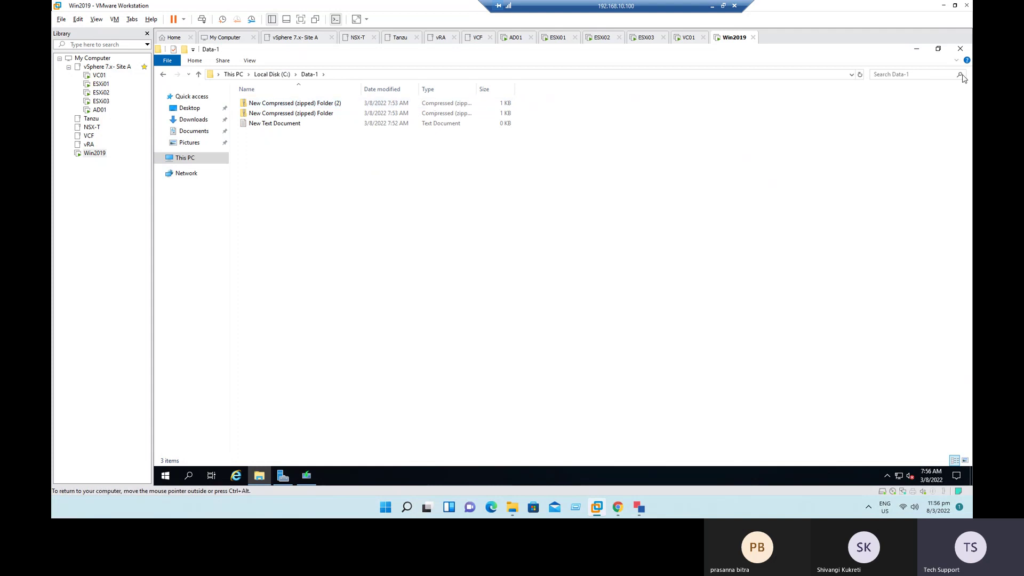
pyautogui.click(960, 52)
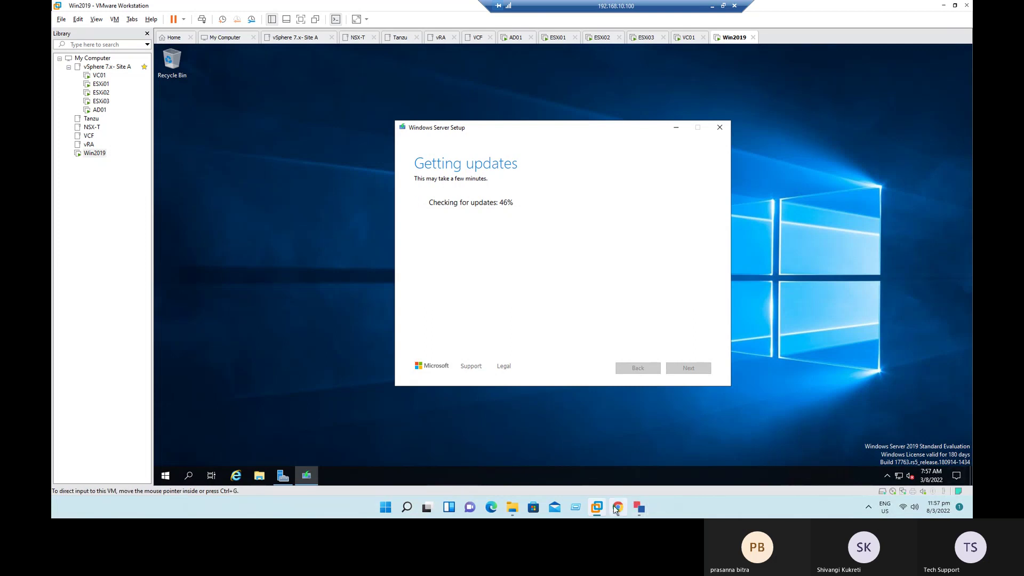
# Step: Glance at the RVTools window for vc01.demolab.com on the host
pyautogui.moveTo(616, 507)
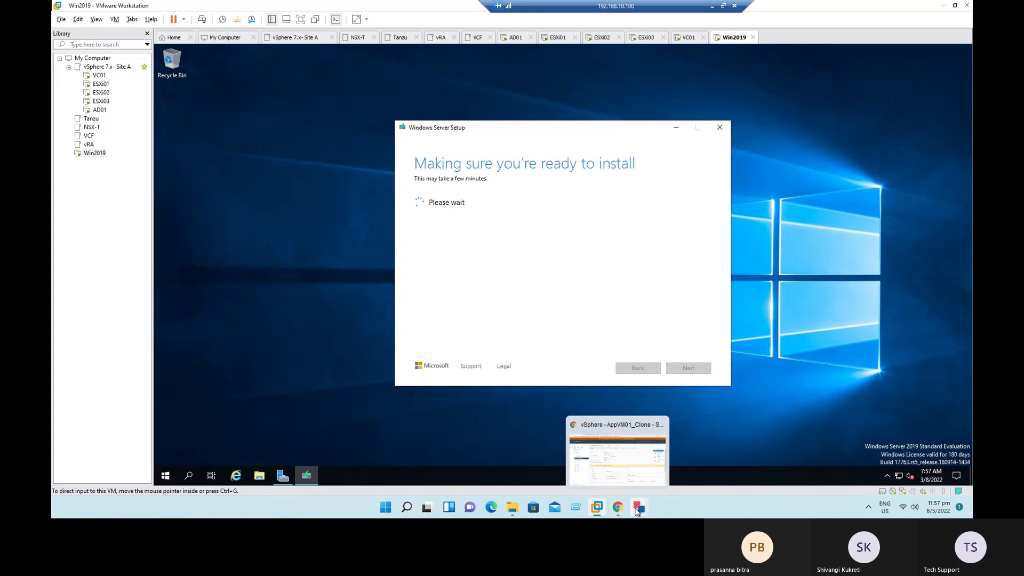
pyautogui.click(293, 269)
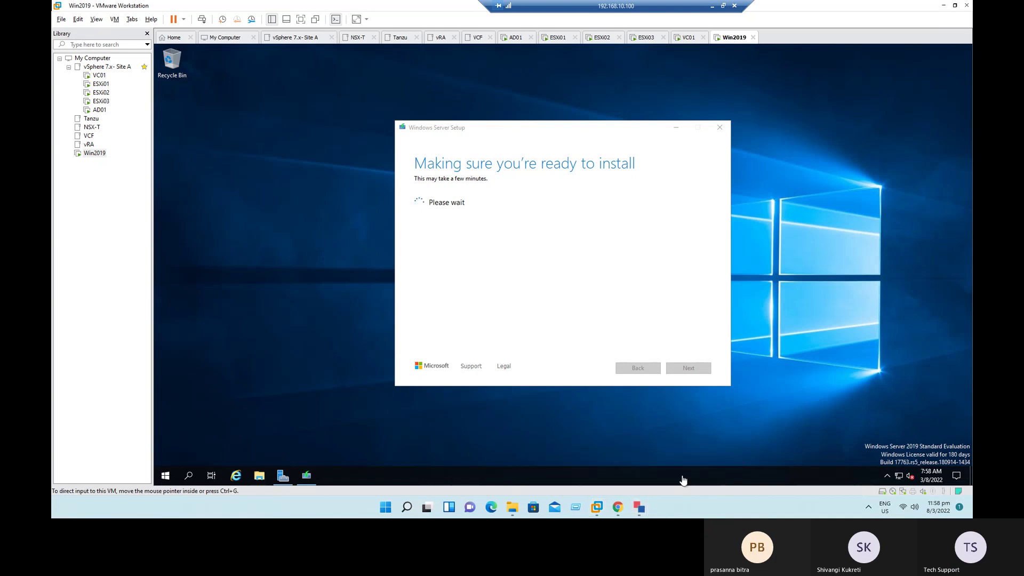
pyautogui.click(645, 501)
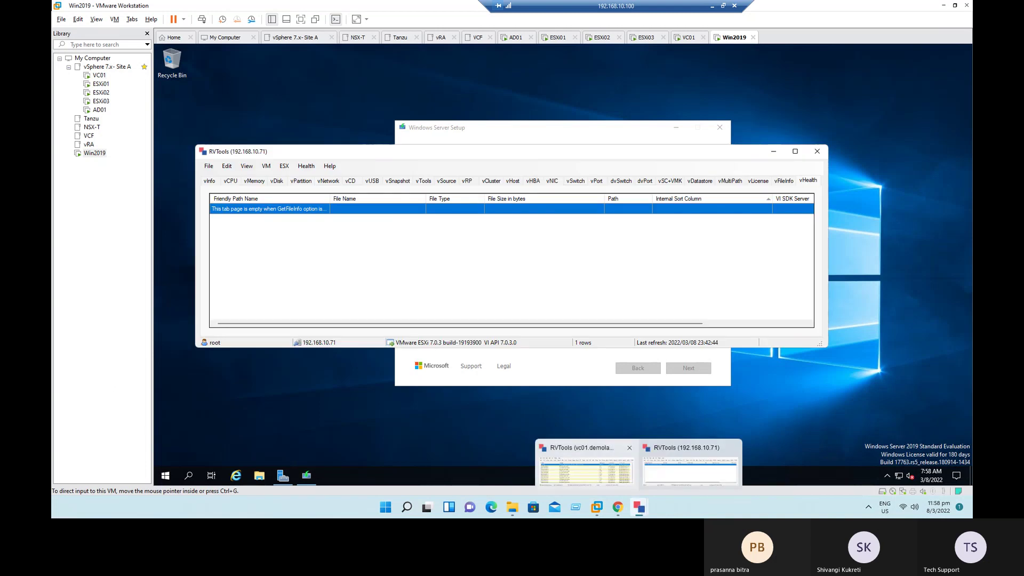
pyautogui.moveTo(639, 507)
pyautogui.click(604, 481)
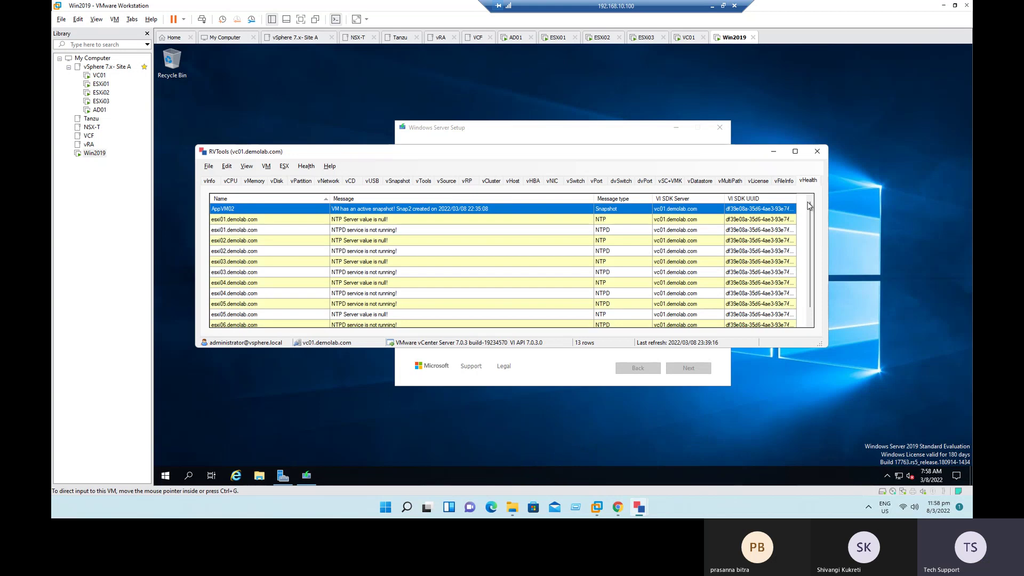
# Step: Back in the Win2019 guest, open This PC to see C: with 8.80 GB free of 19.3 GB
pyautogui.click(889, 252)
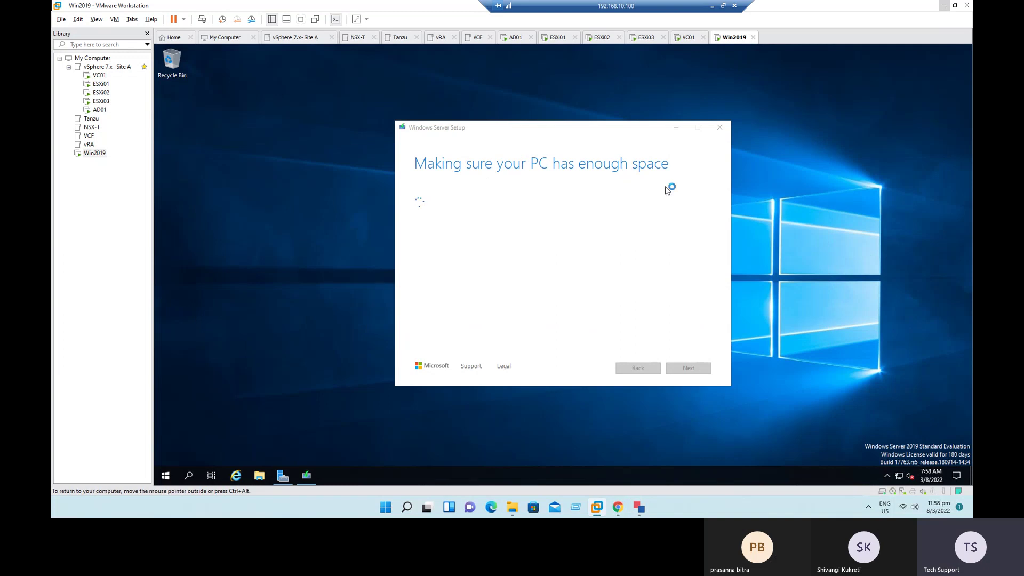
pyautogui.click(259, 475)
pyautogui.click(192, 161)
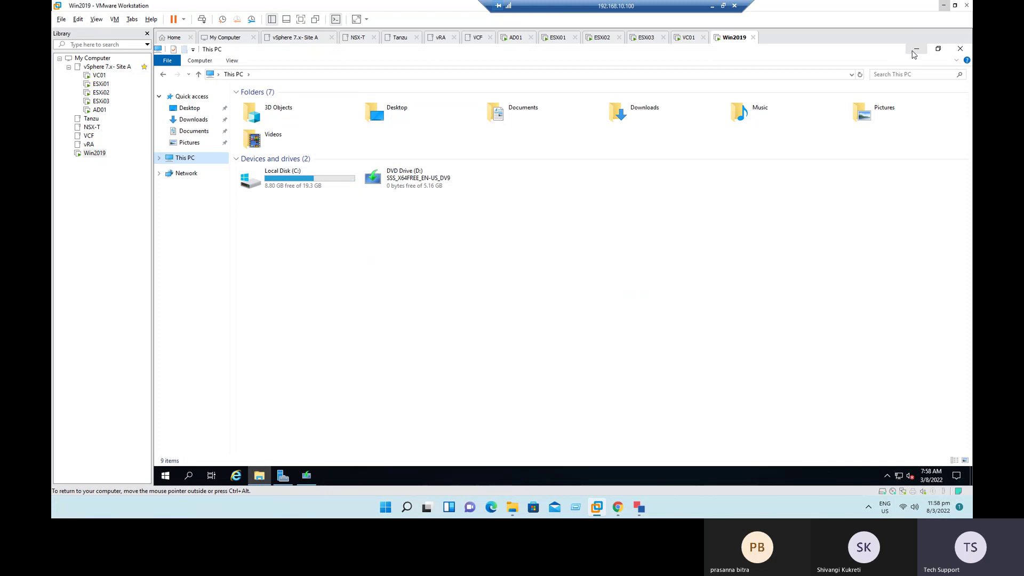
# Step: In setup's disk-space dialog, recheck space and choose external storage, then view C: in This PC
pyautogui.click(916, 49)
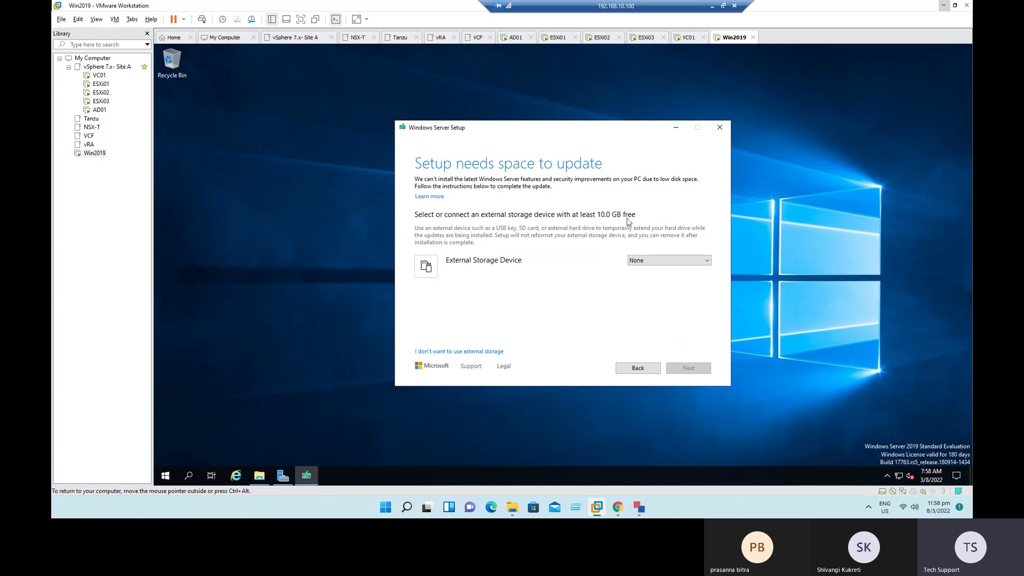
pyautogui.click(667, 259)
pyautogui.click(667, 260)
pyautogui.click(459, 353)
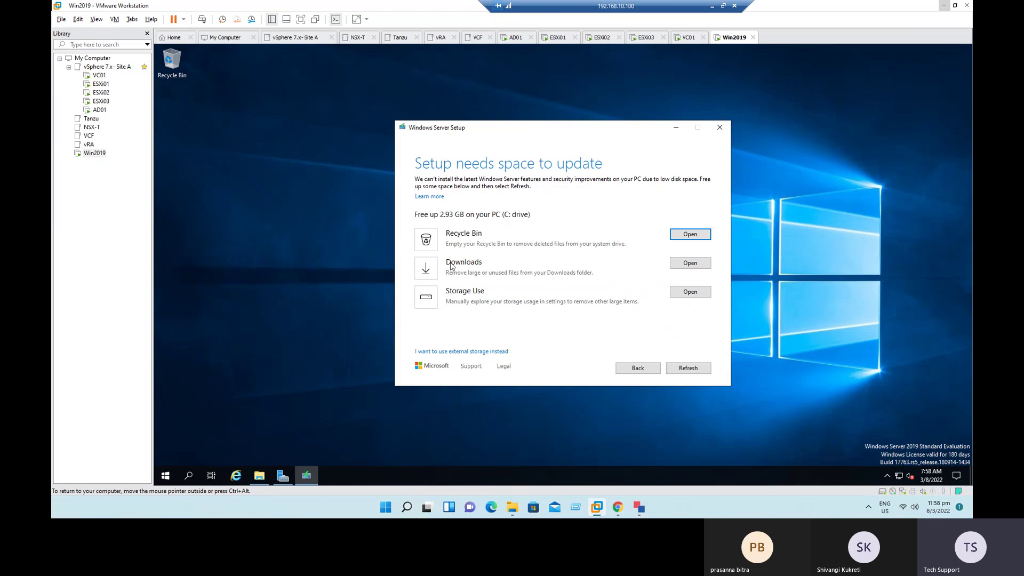
pyautogui.click(680, 371)
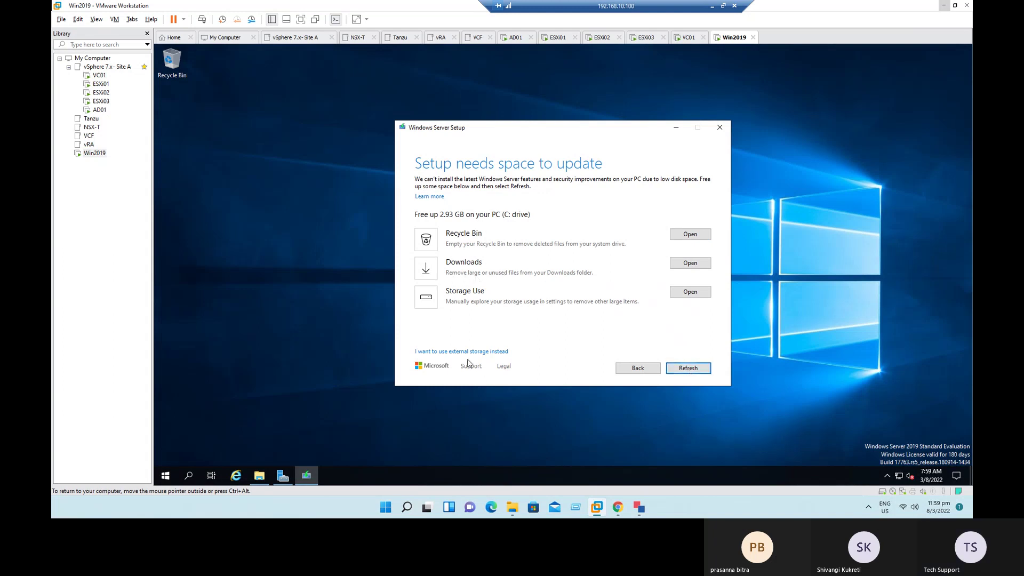
pyautogui.click(447, 352)
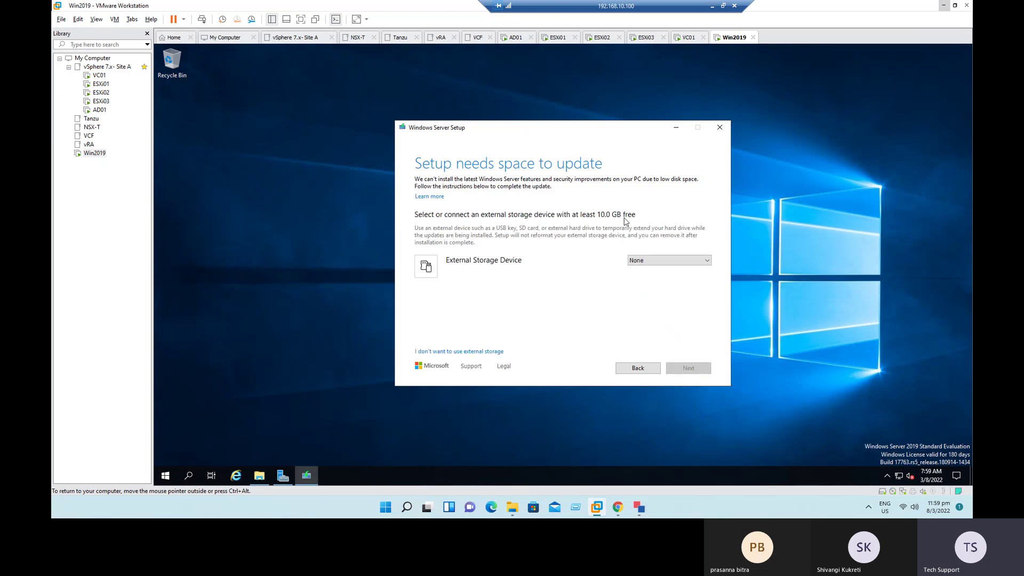
pyautogui.click(261, 478)
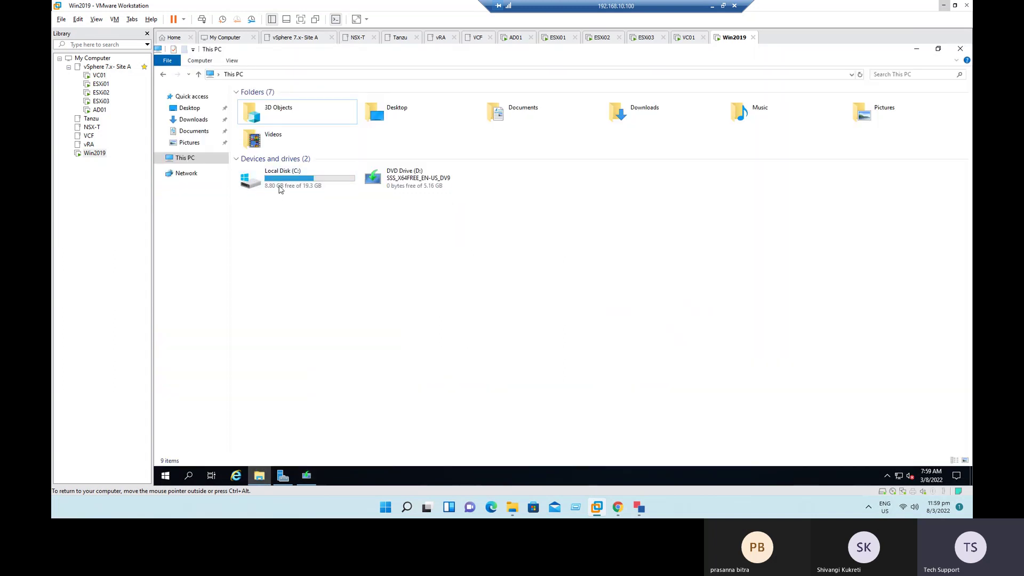
# Step: Review the Win2019 VM's 20 GB hard disk in Settings without changing anything
pyautogui.rightClick(87, 153)
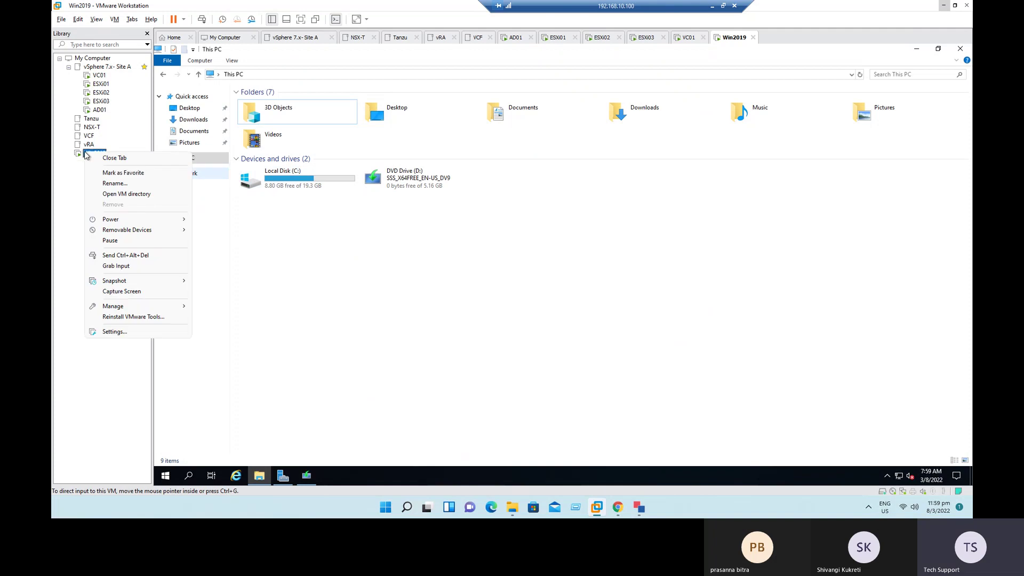
pyautogui.click(123, 331)
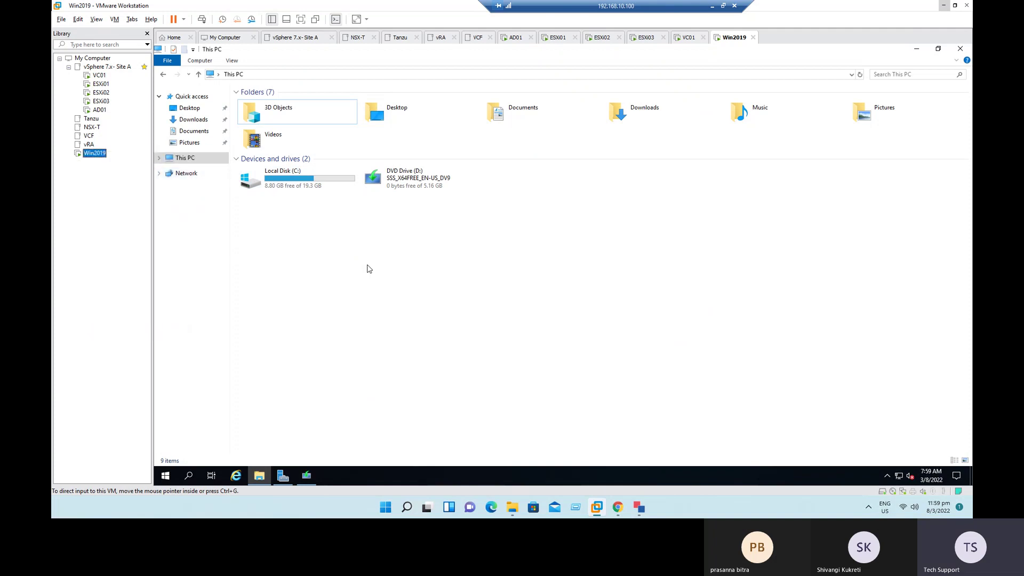
pyautogui.click(374, 136)
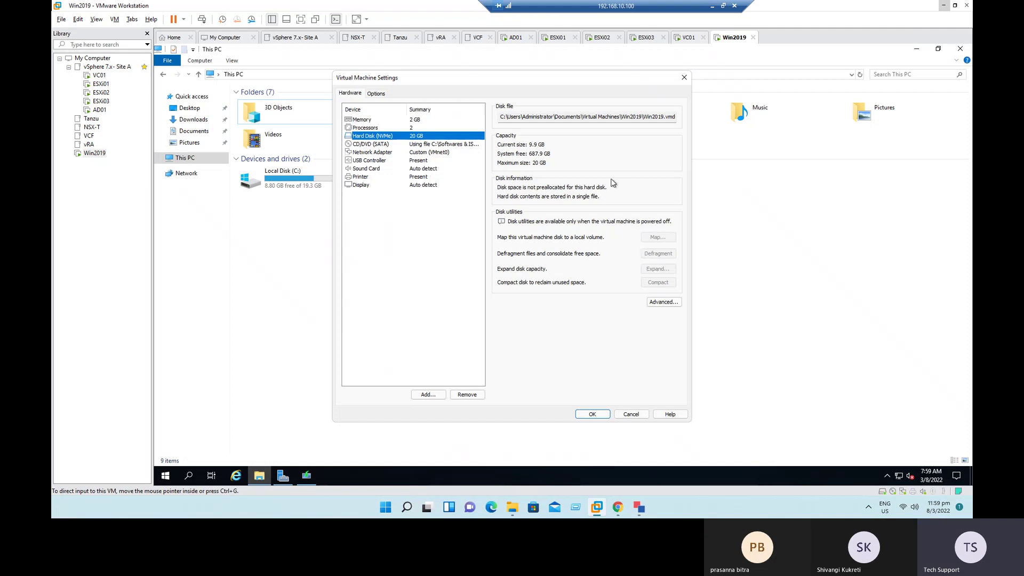
pyautogui.click(635, 415)
# Step: Shut down the Win2019 guest via Power > Shut Down Guest and confirm
pyautogui.click(97, 154)
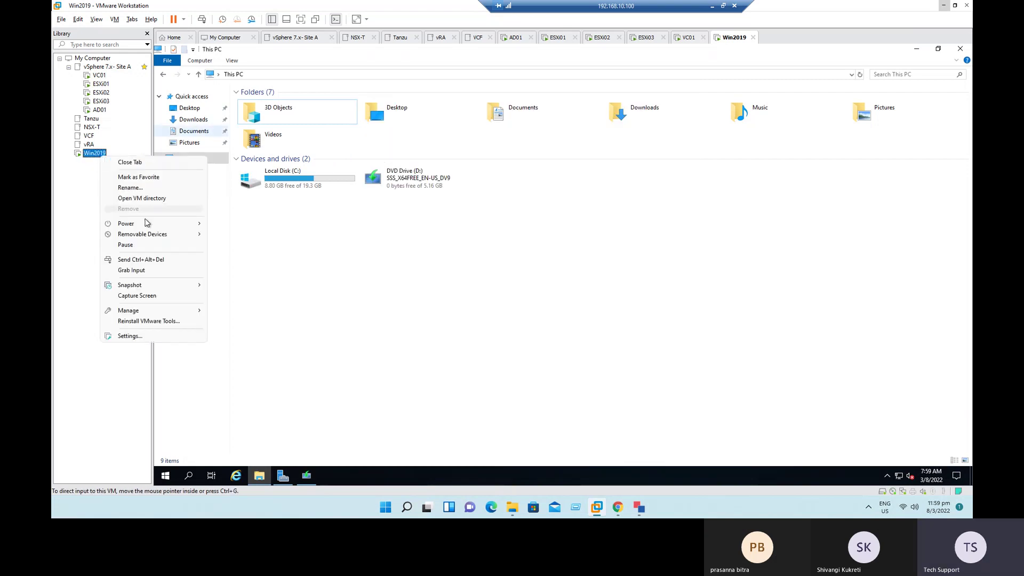
pyautogui.moveTo(150, 224)
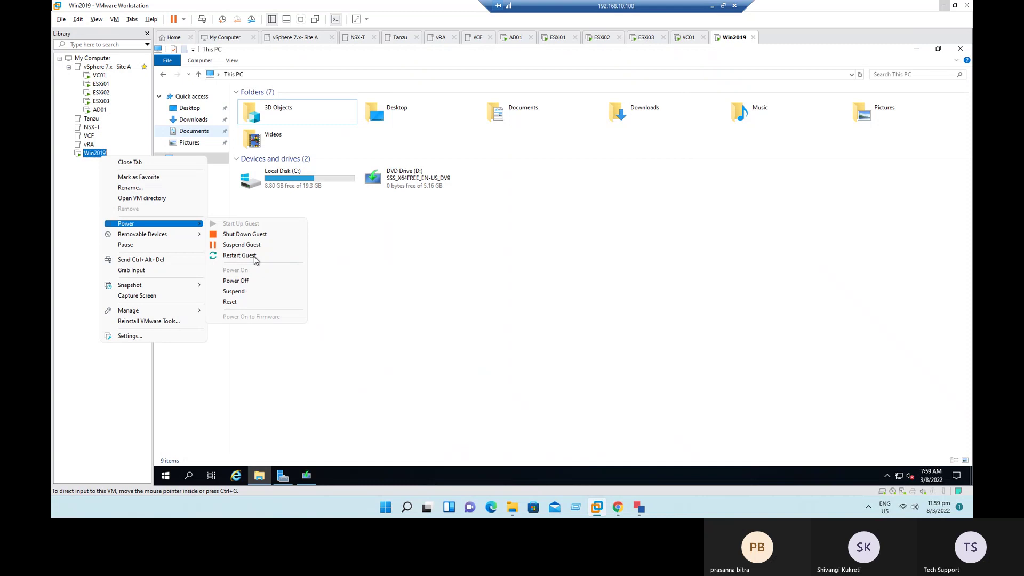
pyautogui.click(254, 237)
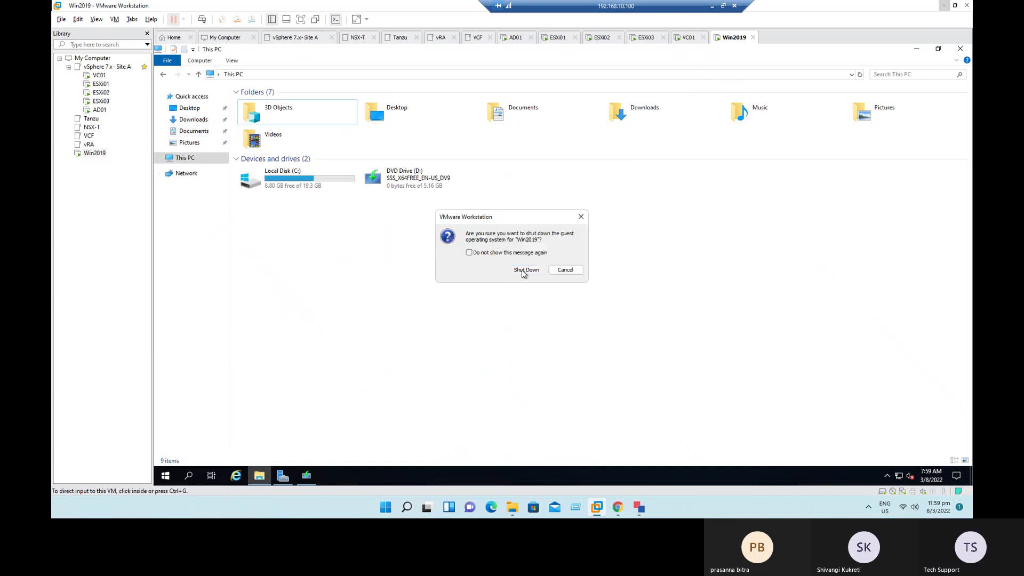
pyautogui.click(525, 274)
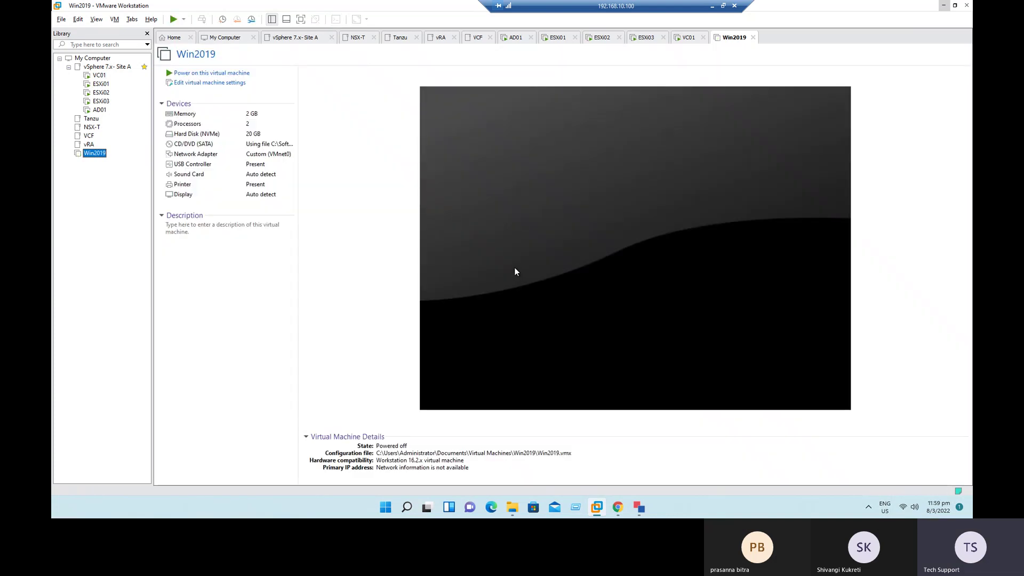
# Step: Expand the Win2019 NVMe hard disk's maximum size to 30 GB and dismiss the success message
pyautogui.click(200, 133)
pyautogui.doubleClick(199, 133)
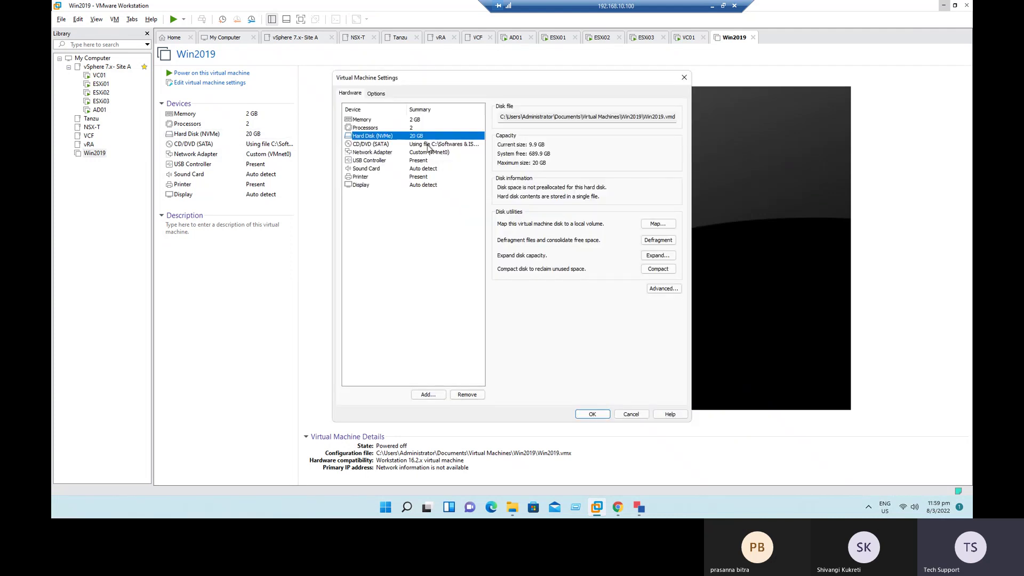
pyautogui.click(660, 256)
pyautogui.click(513, 234)
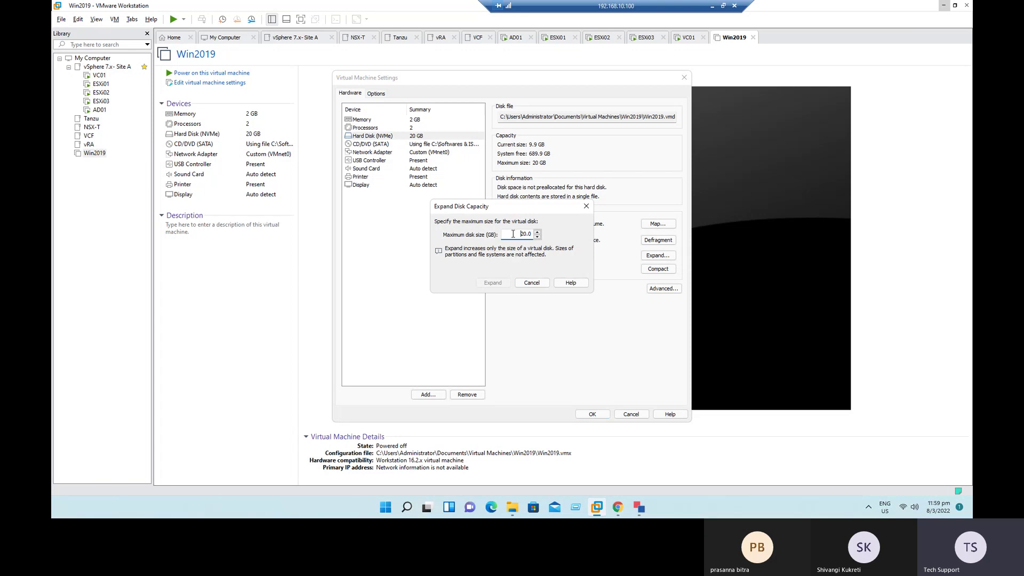
pyautogui.write('30')
pyautogui.click(496, 286)
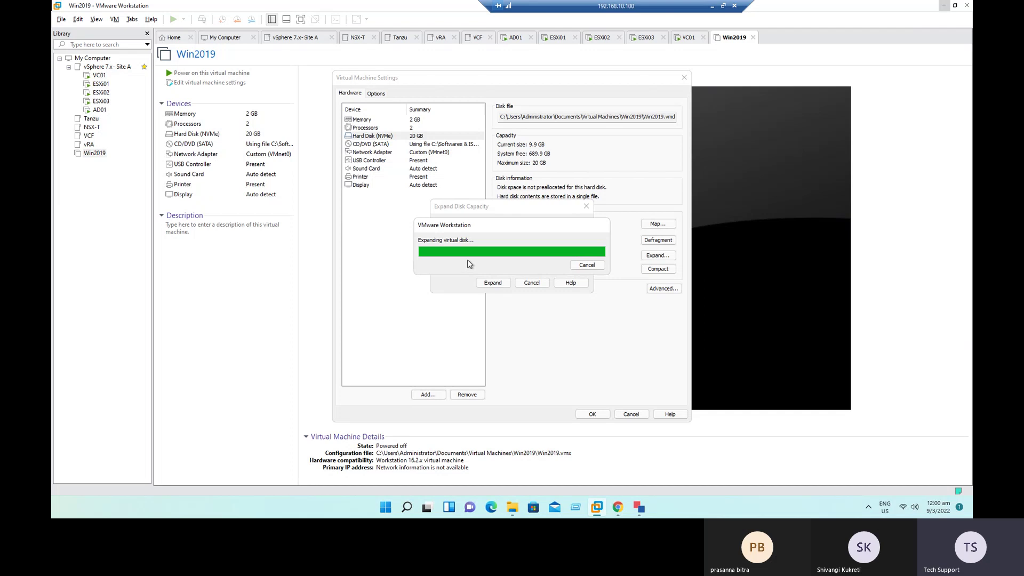
pyautogui.moveTo(476, 236); pyautogui.dragTo(538, 236)
pyautogui.moveTo(471, 243); pyautogui.dragTo(550, 254)
pyautogui.click(487, 251)
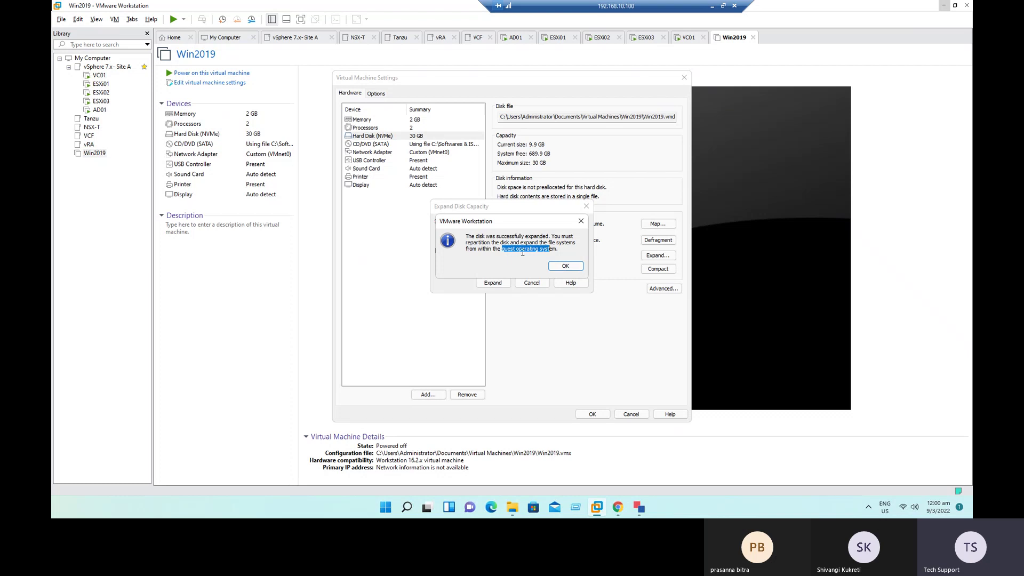
pyautogui.click(566, 266)
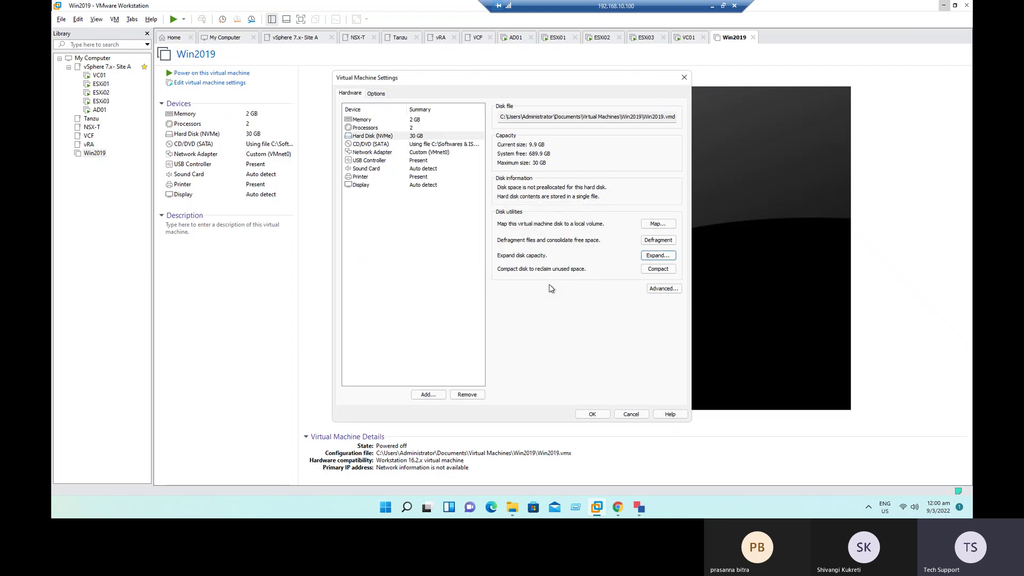
# Step: Power on Win2019 and review its network adapter and CD/DVD settings without changes
pyautogui.click(600, 417)
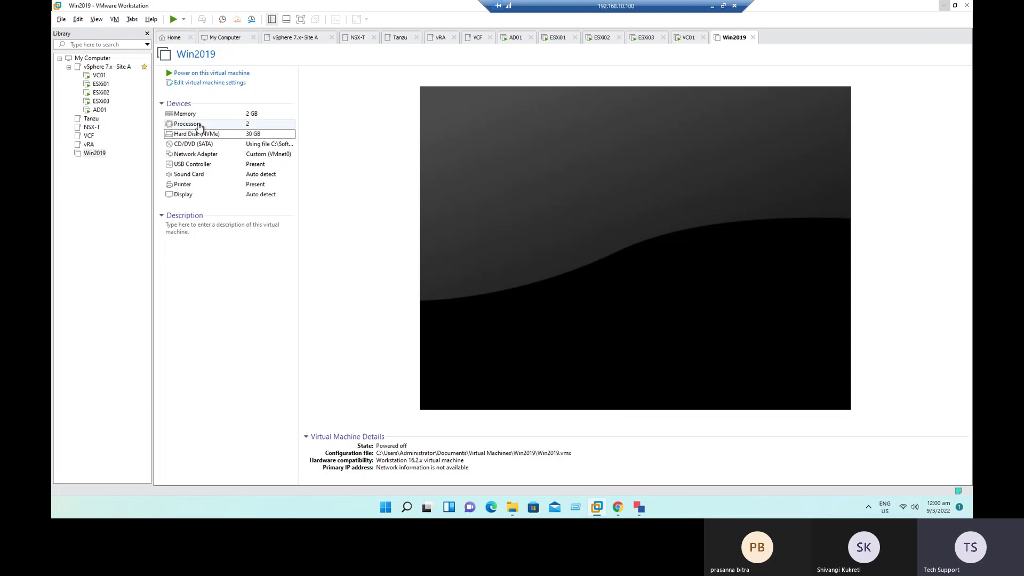
pyautogui.click(186, 76)
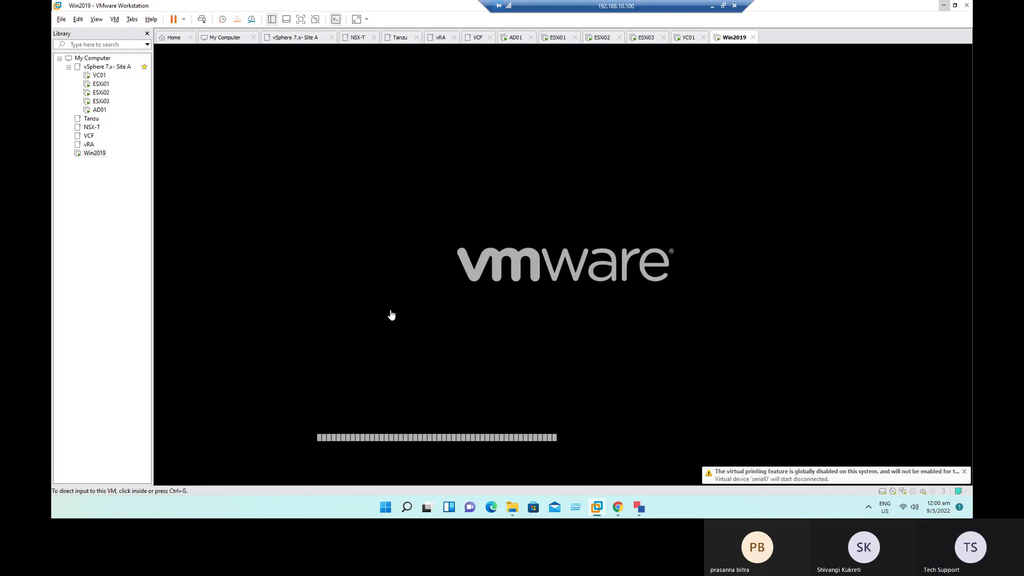
pyautogui.rightClick(93, 153)
pyautogui.click(139, 336)
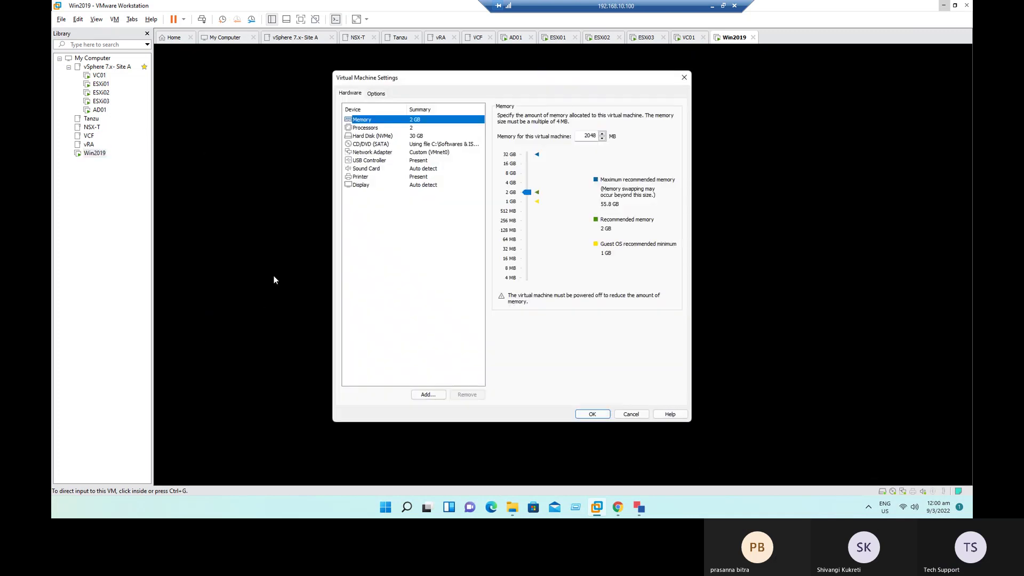
pyautogui.click(391, 153)
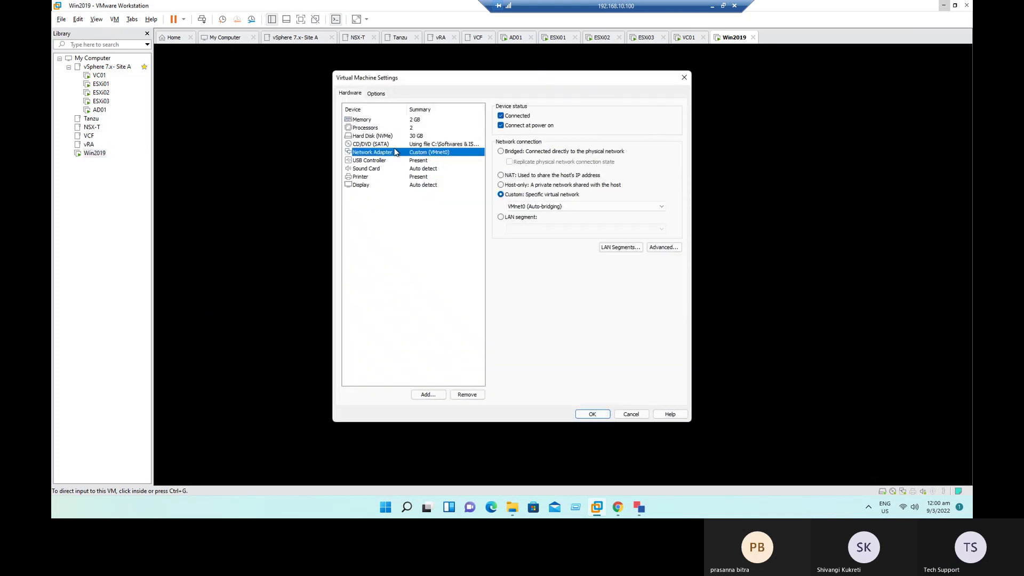
pyautogui.click(403, 144)
pyautogui.click(631, 414)
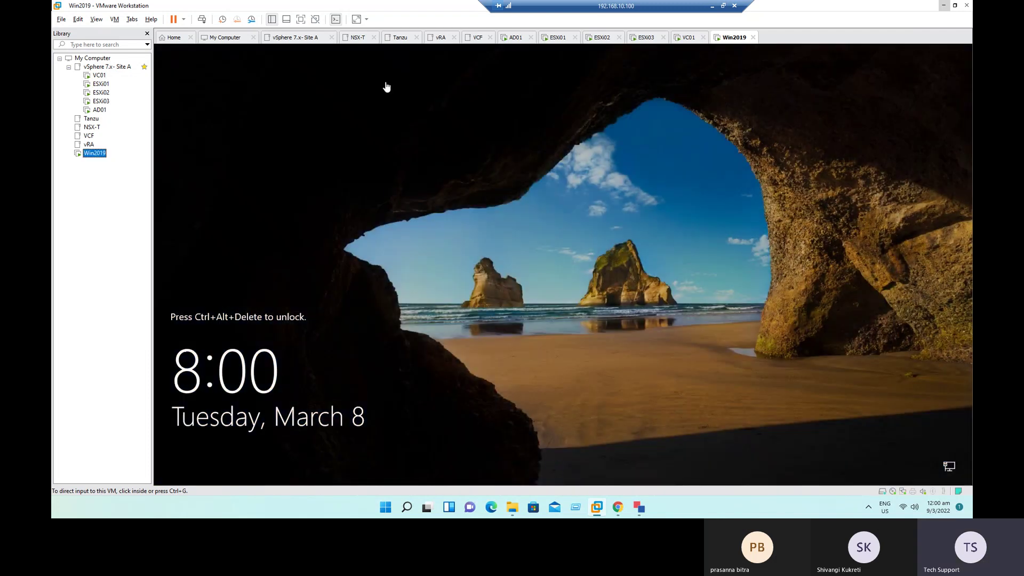
# Step: Send Ctrl+Alt+Del to the guest and sign in with the Administrator password
pyautogui.rightClick(733, 41)
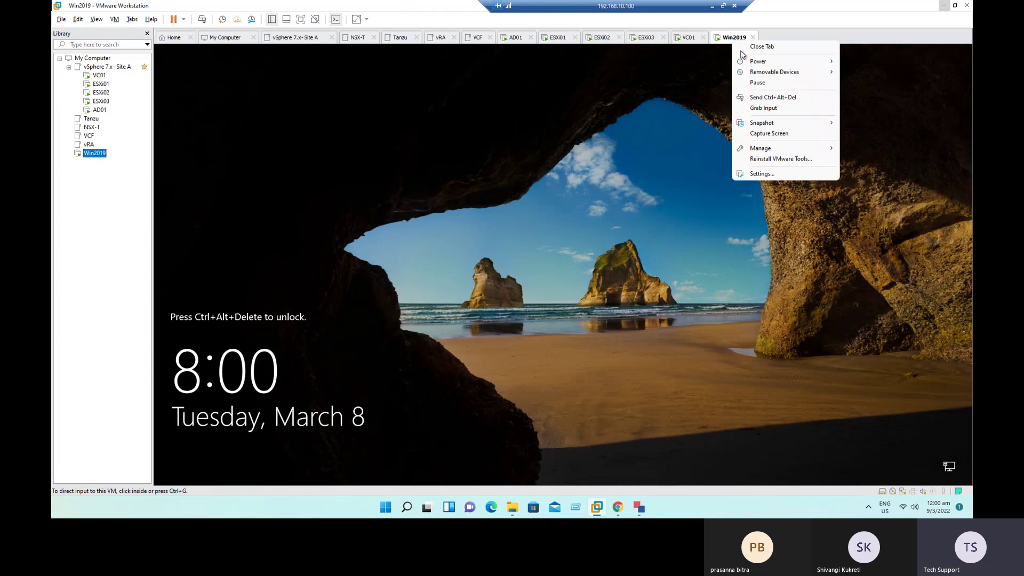
pyautogui.click(755, 98)
pyautogui.click(544, 303)
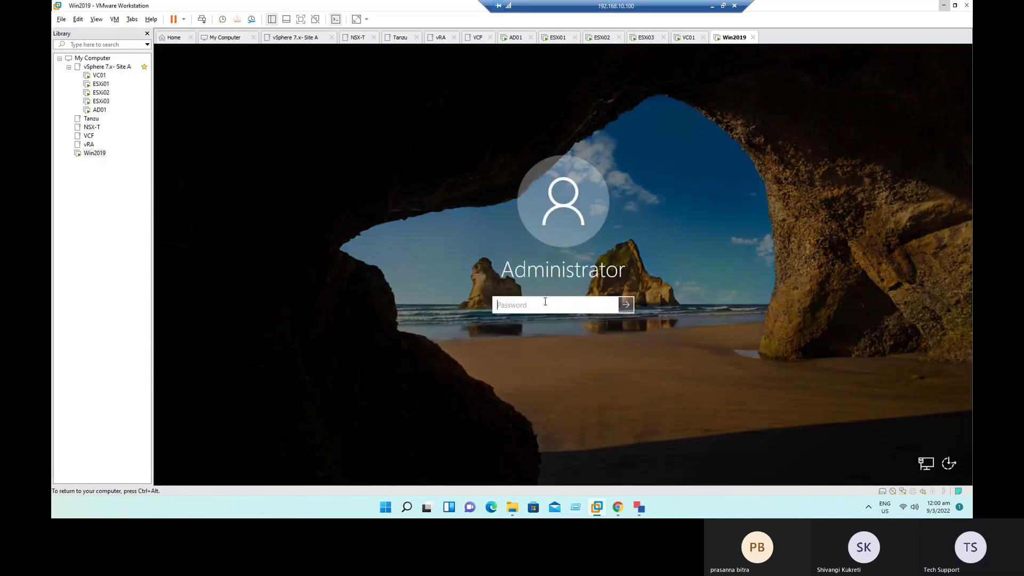
pyautogui.write('V')
pyautogui.press('Return')
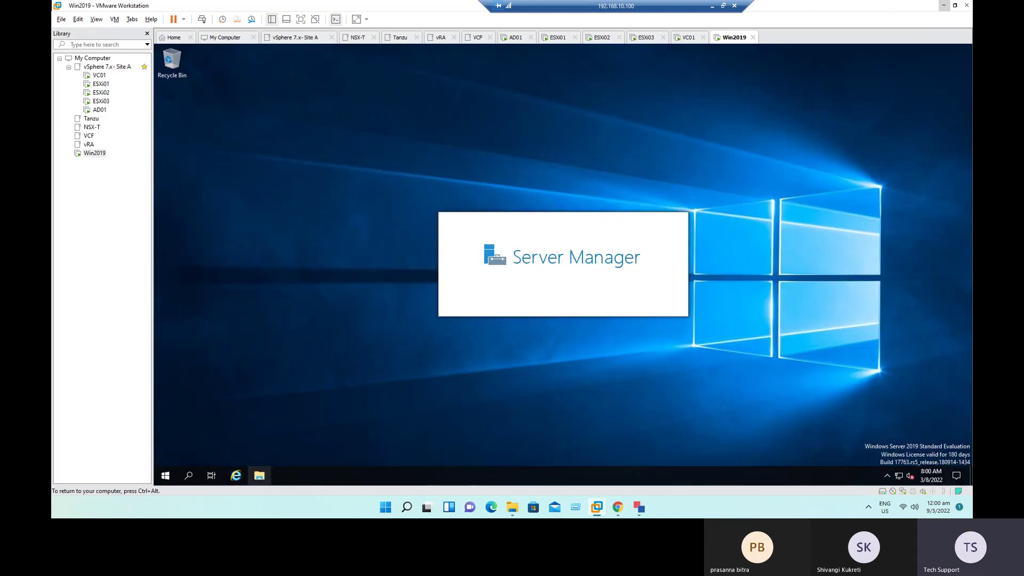
# Step: Launch Disk Management in the guest with diskmgmt.msc and maximize it
pyautogui.click(261, 476)
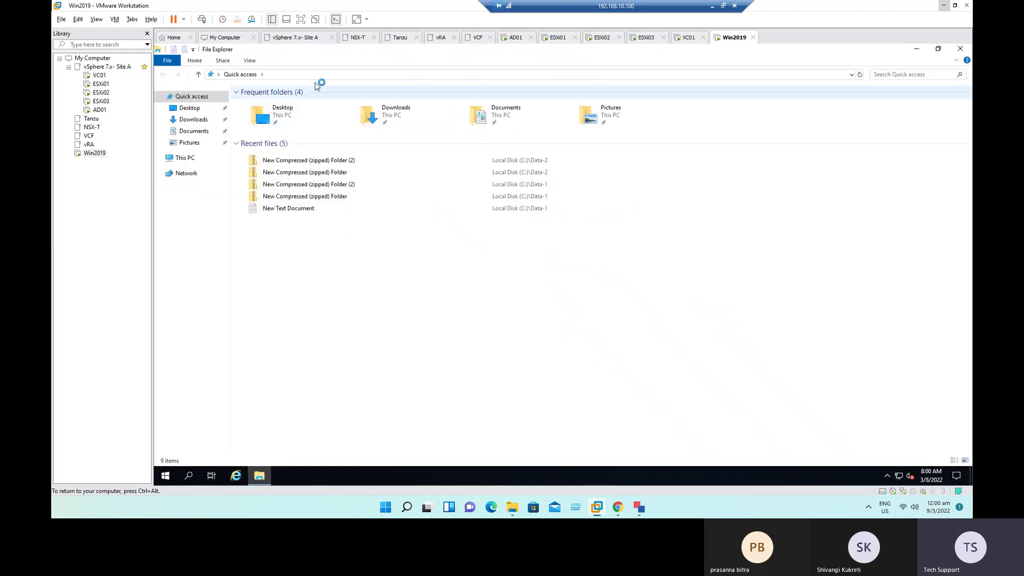
pyautogui.click(319, 75)
pyautogui.write('dis')
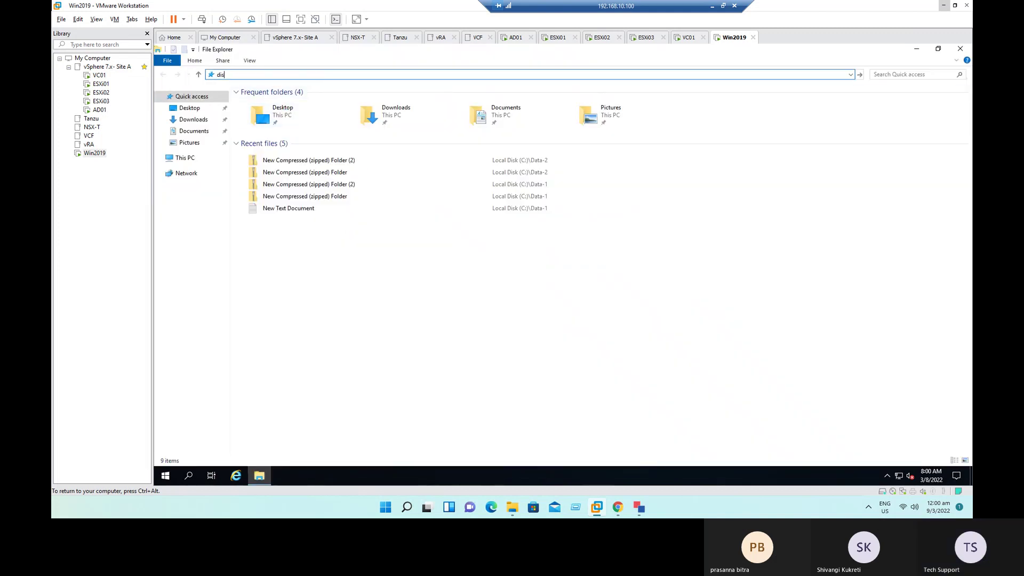
pyautogui.write('kmgmt.msc')
pyautogui.press('Return')
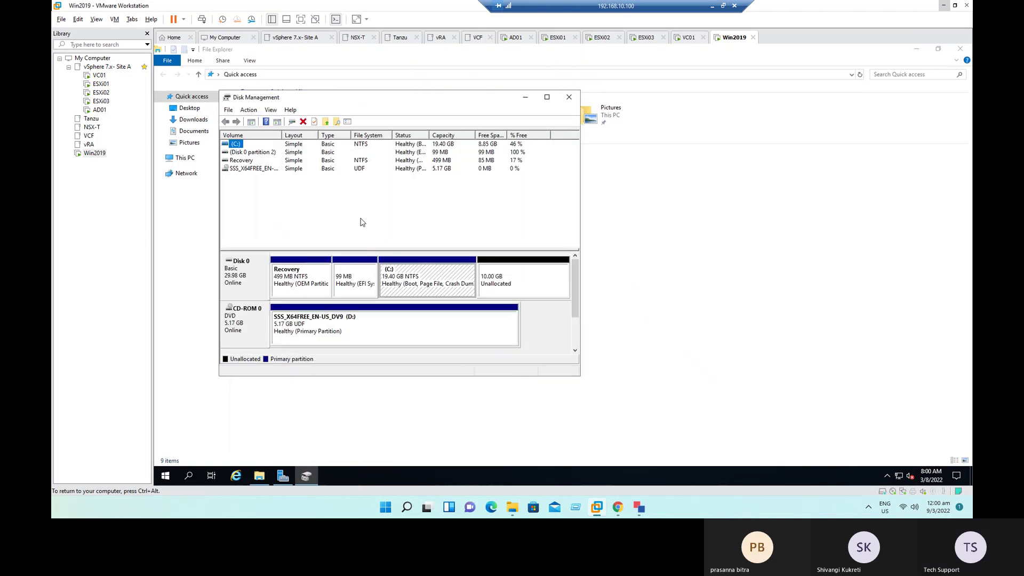
pyautogui.click(547, 97)
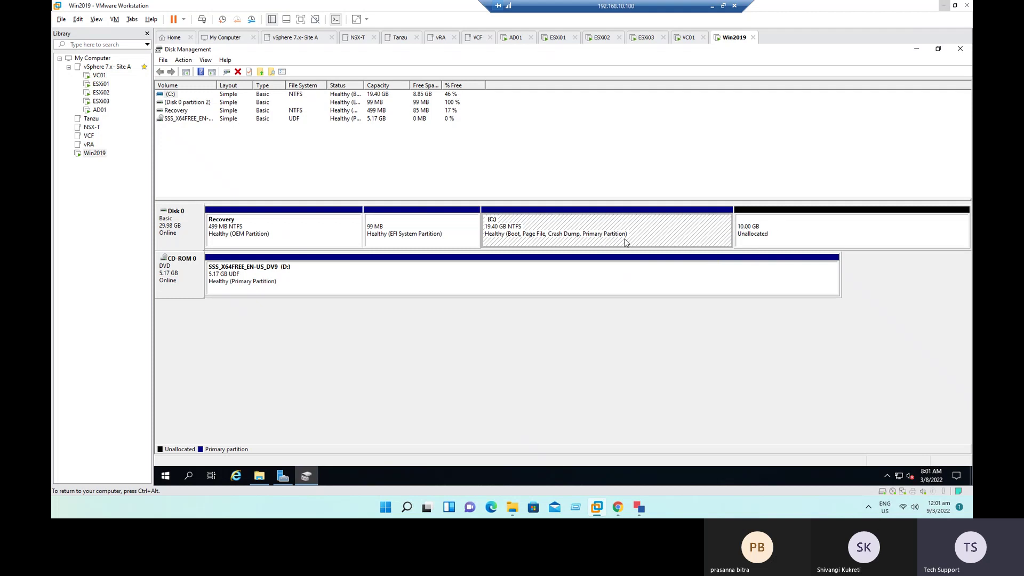
# Step: Extend the C: volume into the 10239 MB of unallocated space
pyautogui.rightClick(548, 229)
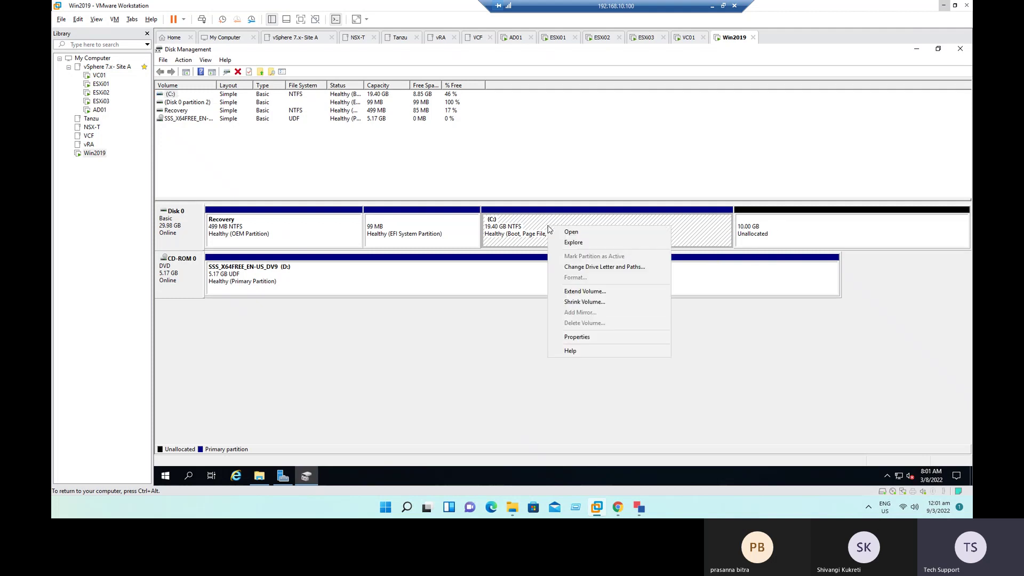
pyautogui.click(596, 294)
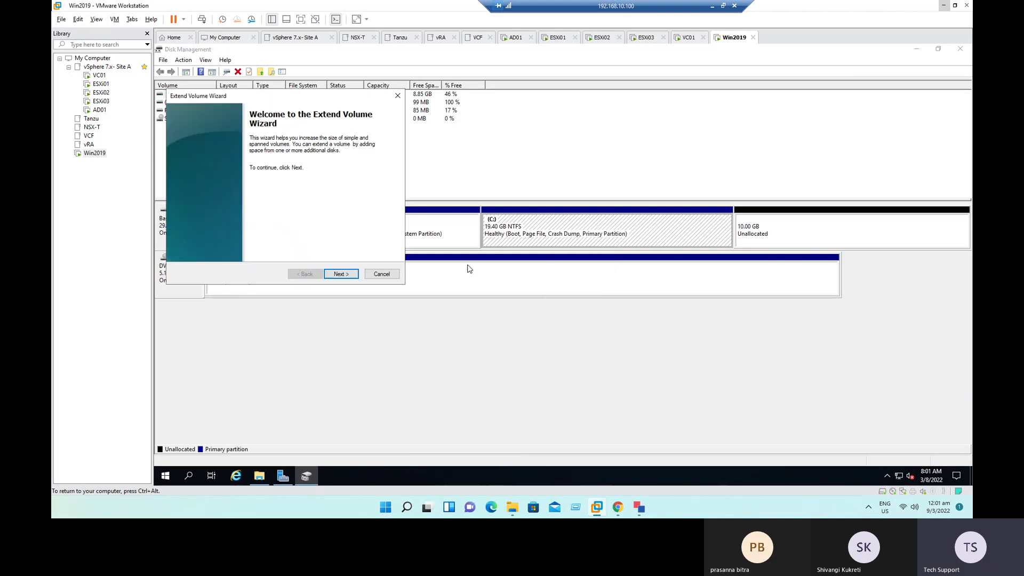
pyautogui.click(353, 275)
pyautogui.click(343, 275)
pyautogui.click(341, 274)
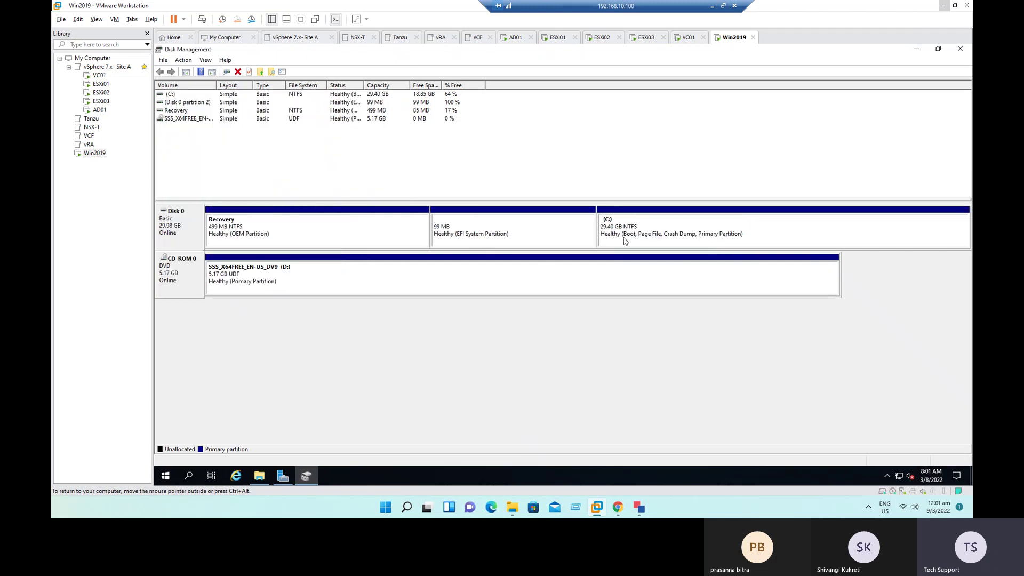
# Step: Run setup from DVD Drive (D:) and advance it to checking for updates
pyautogui.click(259, 475)
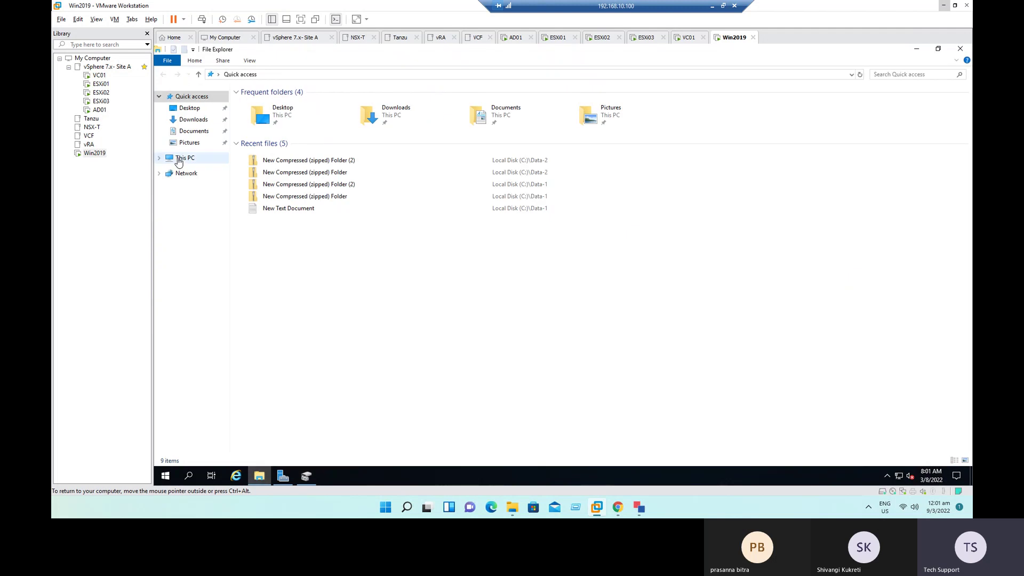
pyautogui.click(181, 159)
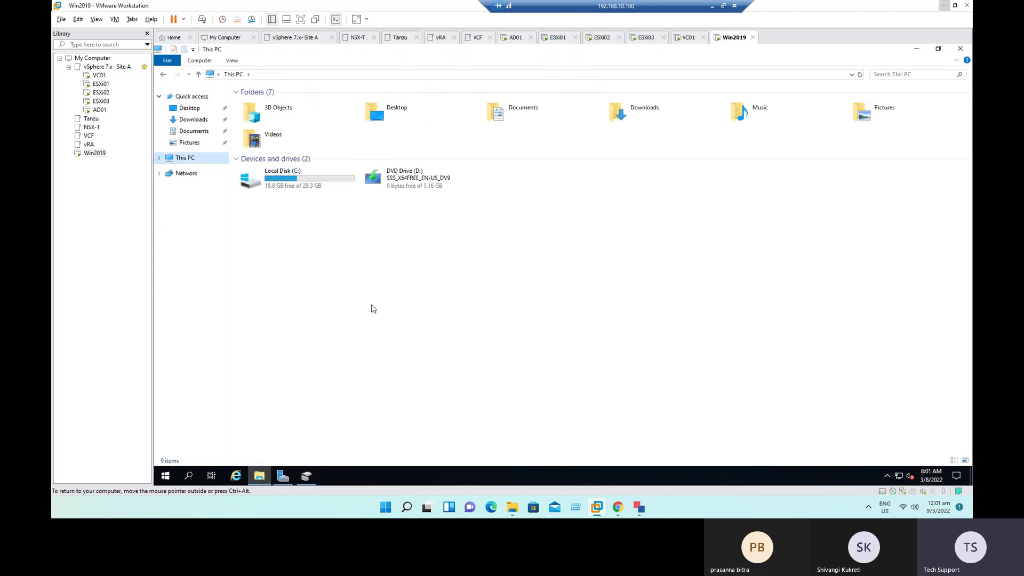
pyautogui.rightClick(396, 175)
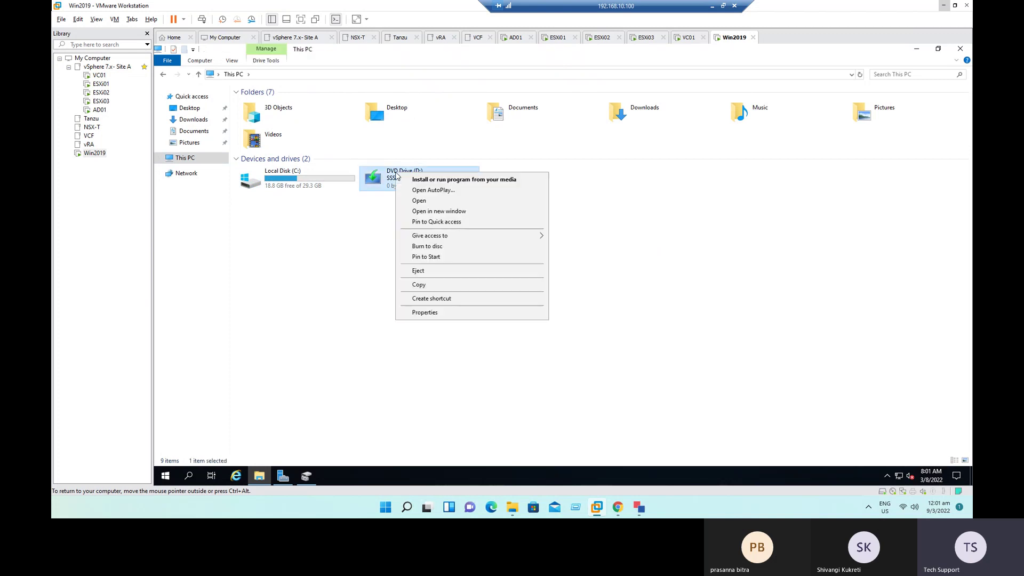
pyautogui.click(427, 202)
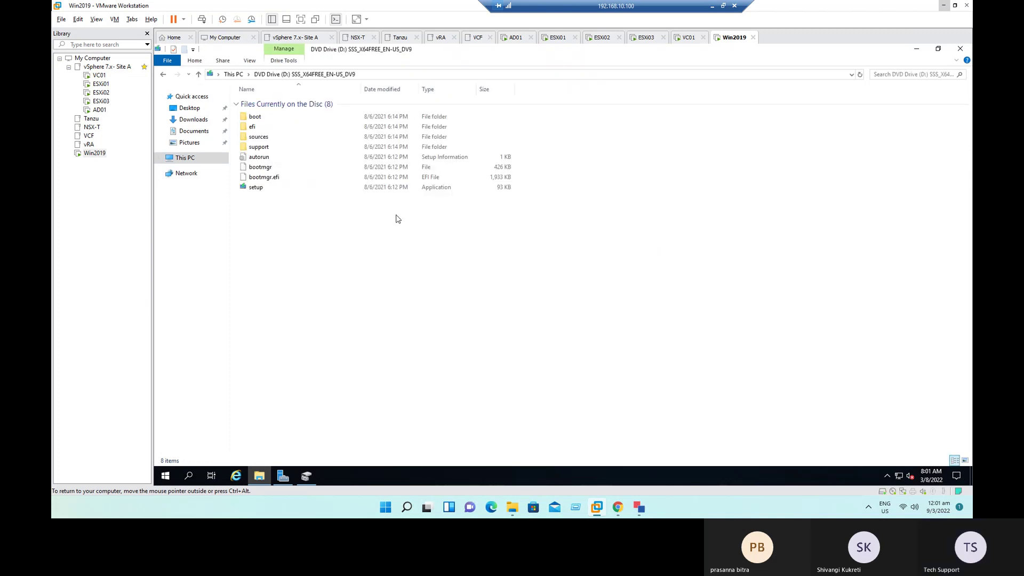
pyautogui.rightClick(256, 189)
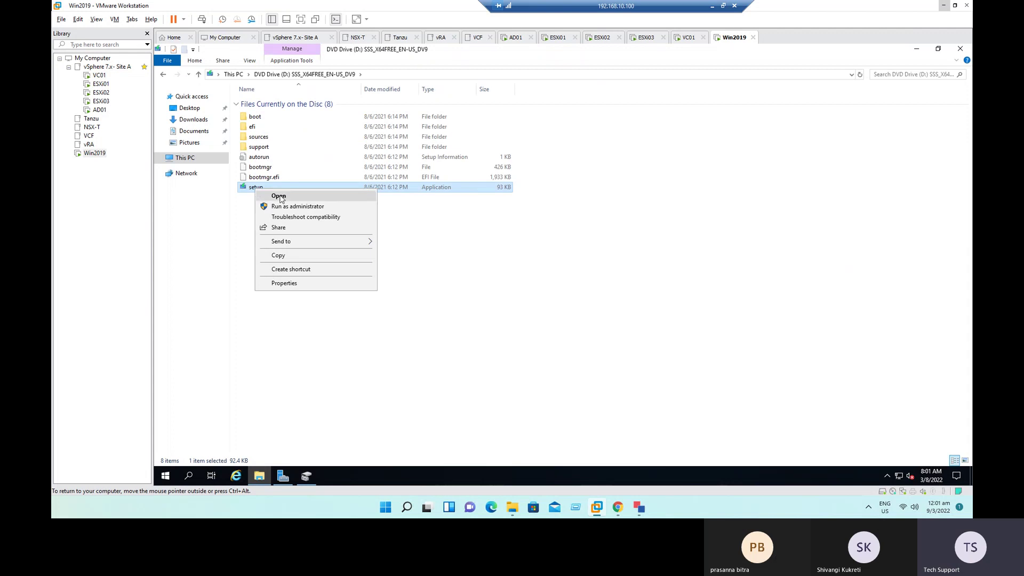
pyautogui.click(282, 196)
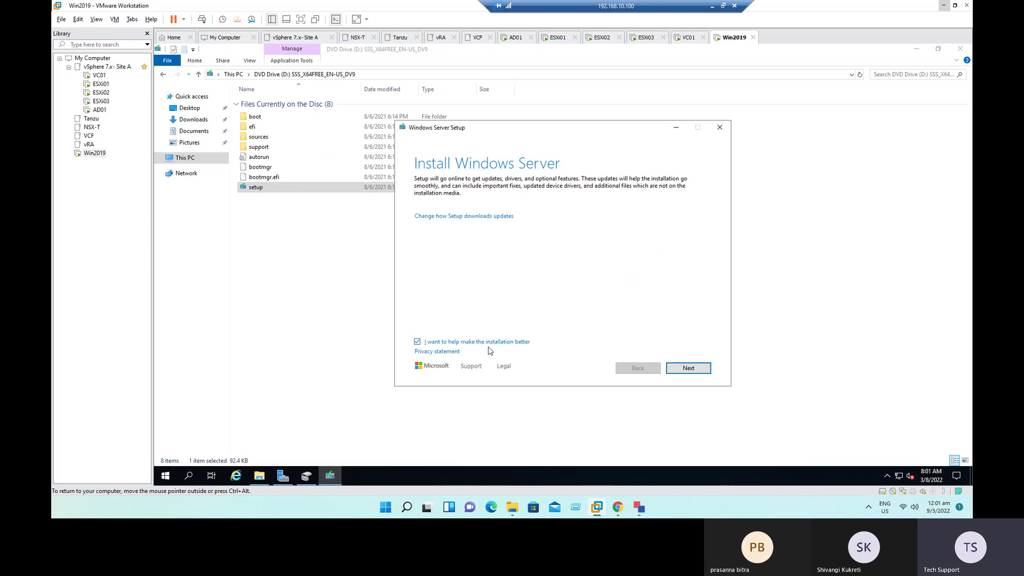
pyautogui.click(692, 374)
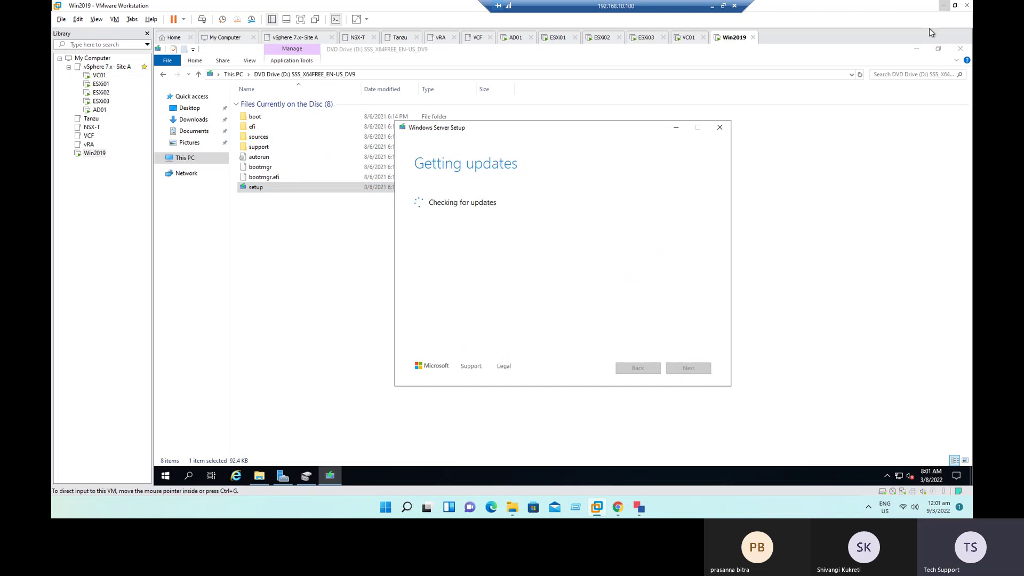
# Step: Minimize File Explorer and close Disk Management and Server Manager
pyautogui.click(918, 49)
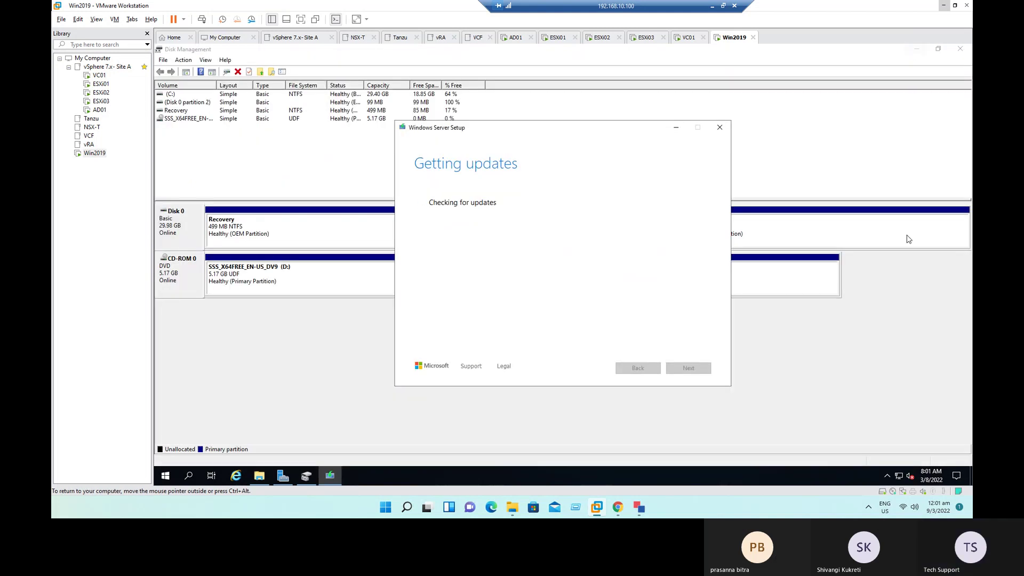
pyautogui.click(963, 50)
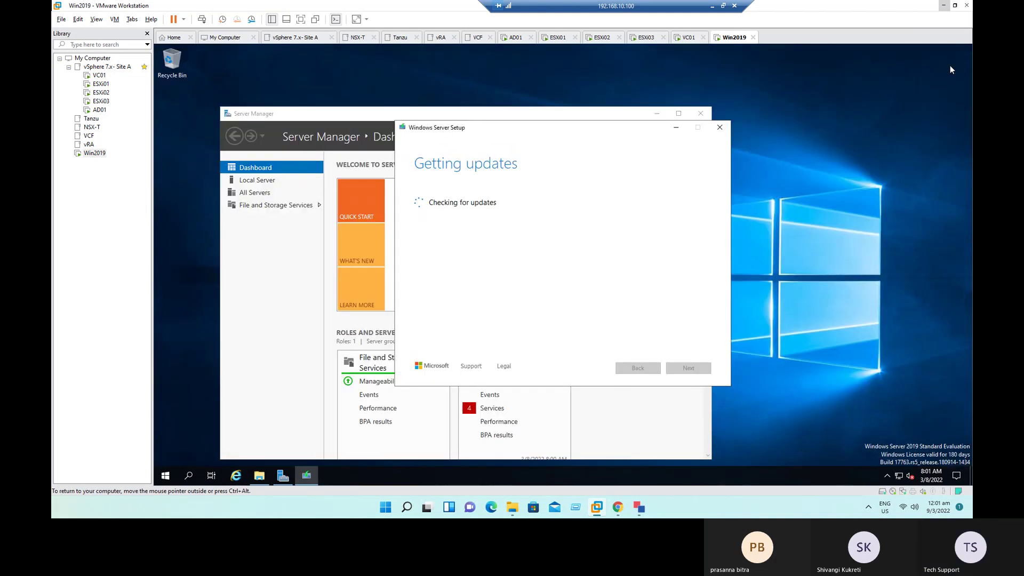
pyautogui.click(700, 113)
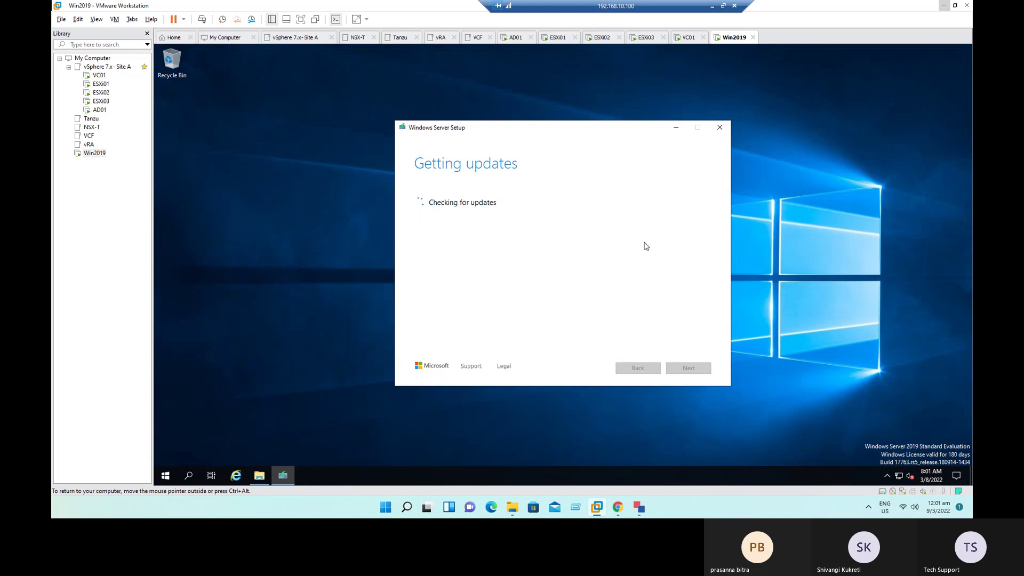
pyautogui.moveTo(637, 507)
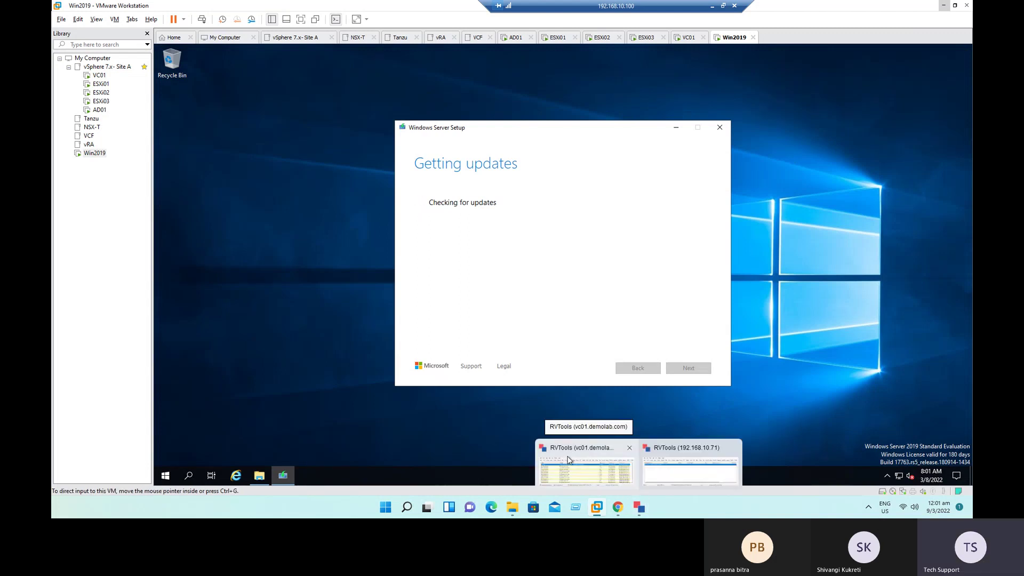
# Step: Rearrange the desktop and close both RVTools windows (vc01.demolab.com and 192.168.10.71)
pyautogui.click(944, 9)
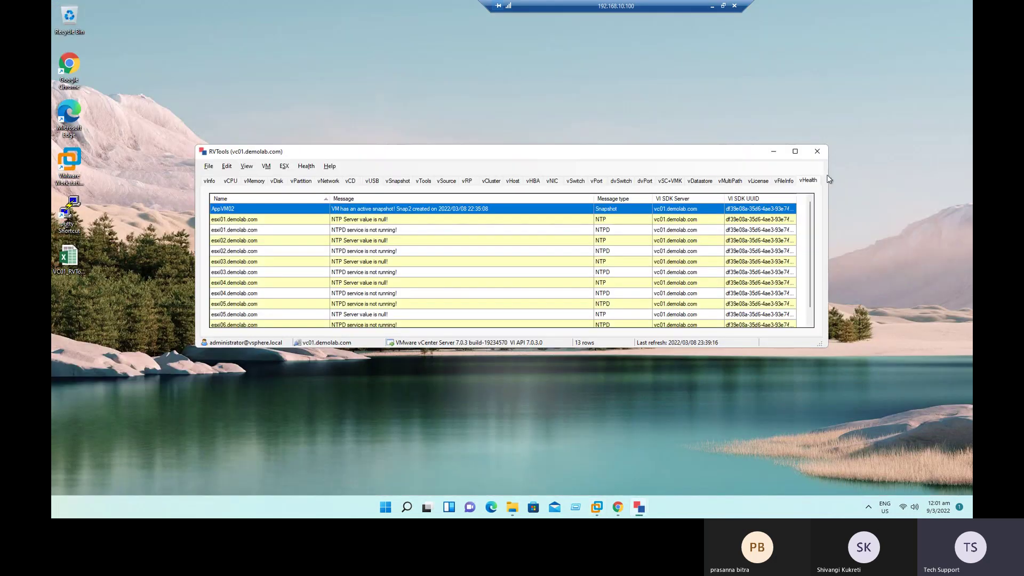
pyautogui.moveTo(731, 153); pyautogui.dragTo(632, 364)
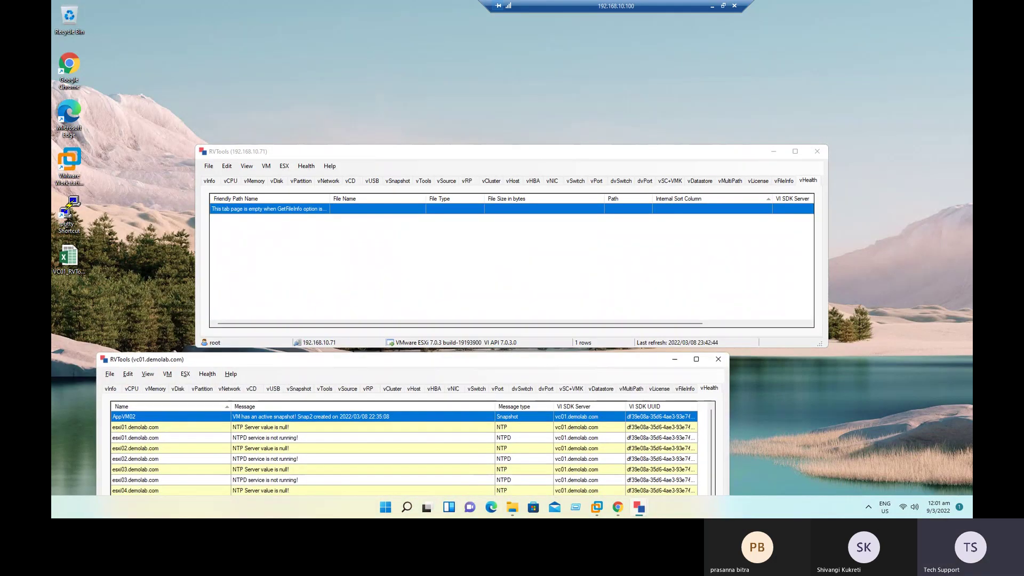
pyautogui.click(288, 75)
pyautogui.click(66, 258)
pyautogui.moveTo(67, 257); pyautogui.dragTo(248, 67)
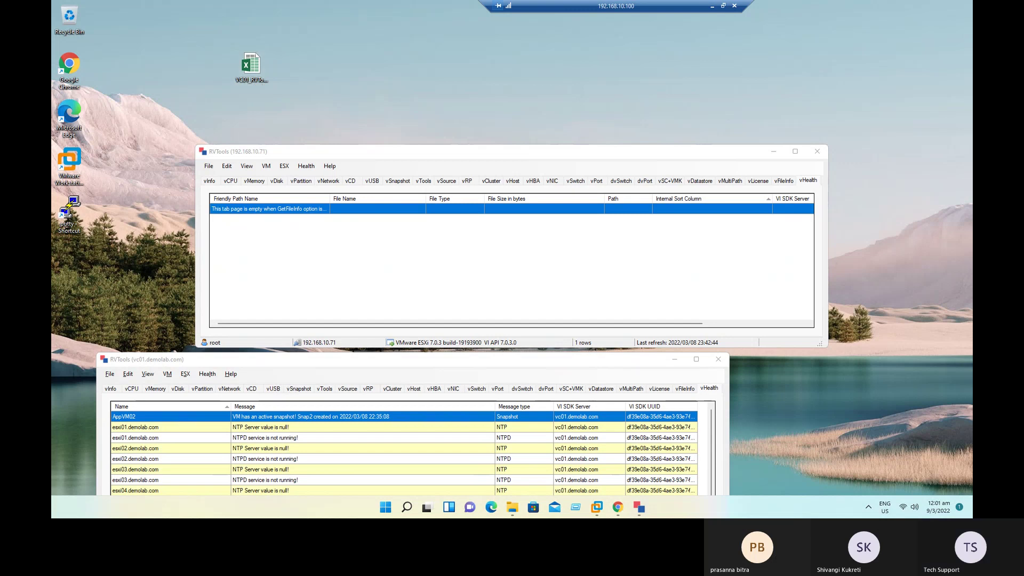
pyautogui.moveTo(548, 152); pyautogui.dragTo(676, 189)
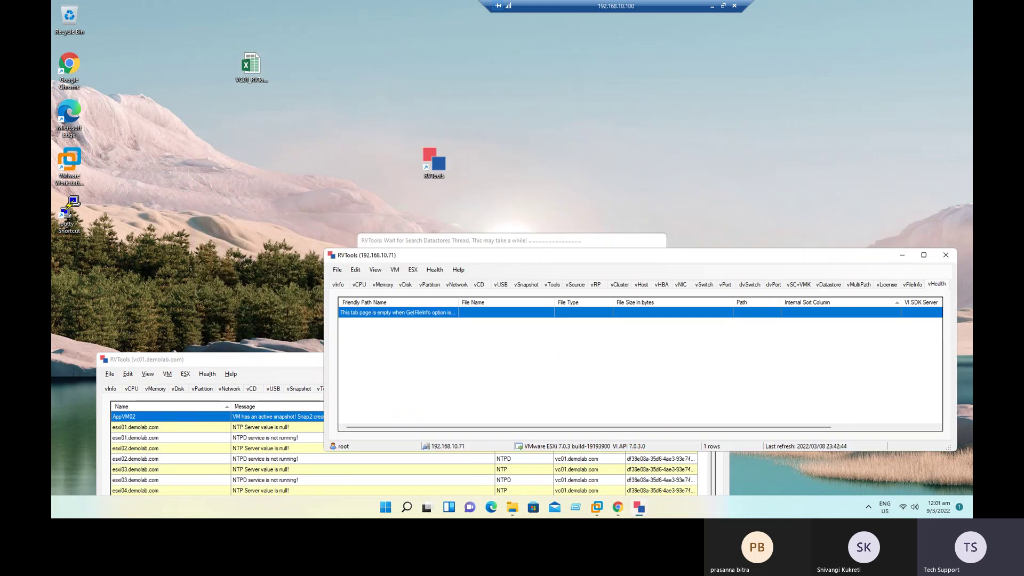
pyautogui.click(244, 364)
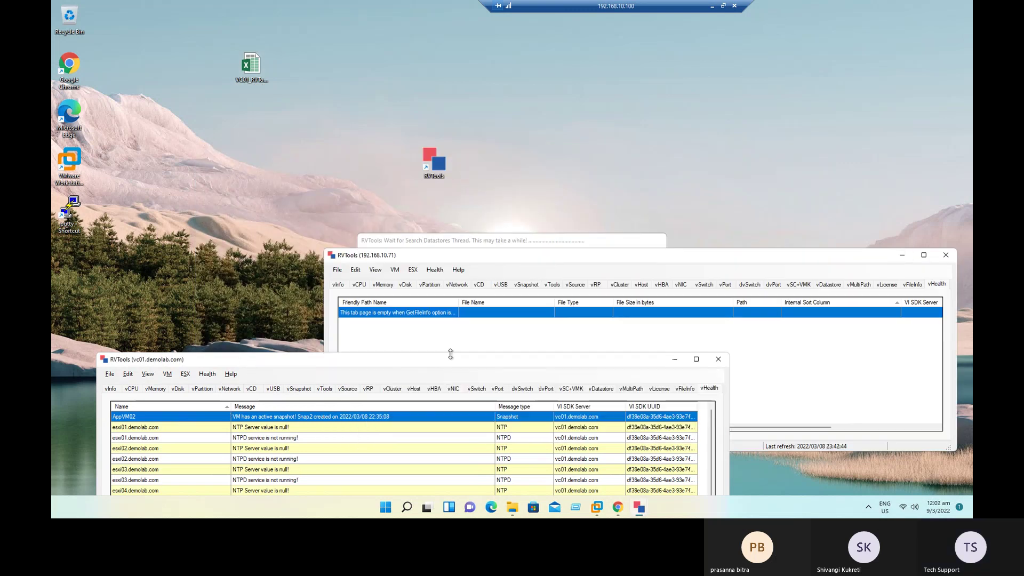
pyautogui.click(719, 359)
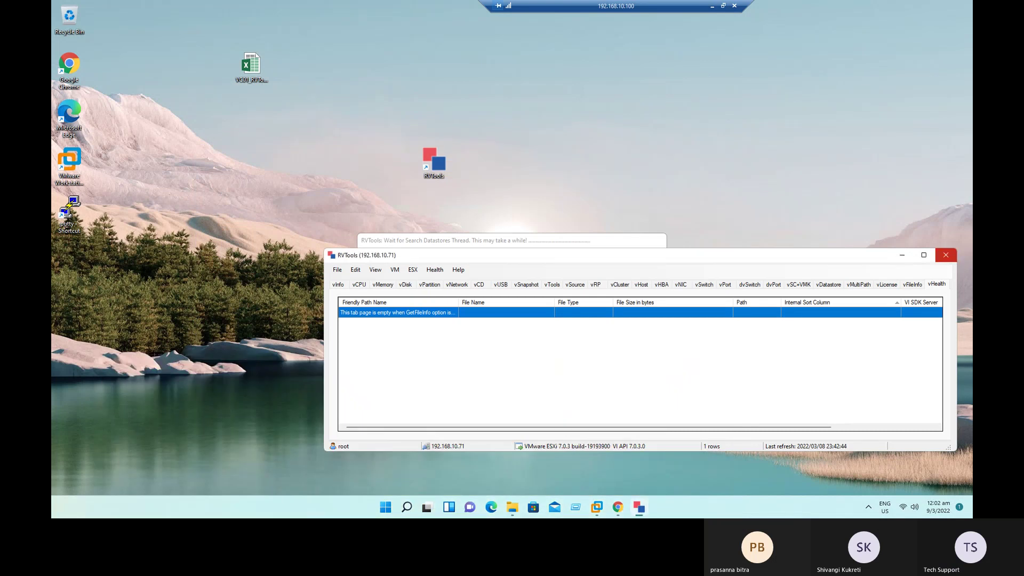
pyautogui.click(946, 255)
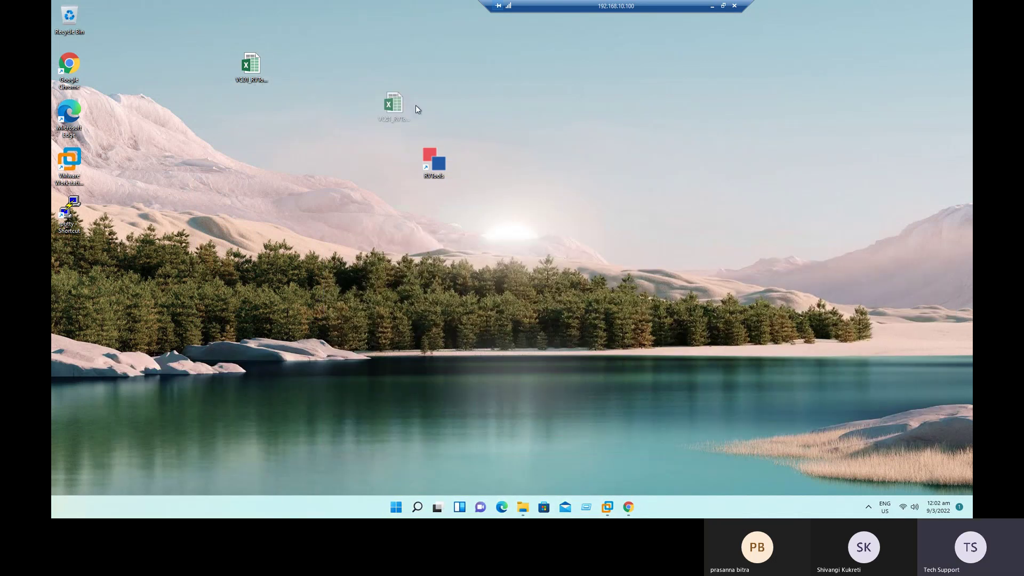
# Step: Place the export spreadsheet beside the RVTools shortcut, refresh the desktop, and copy the file
pyautogui.moveTo(430, 109); pyautogui.dragTo(361, 114)
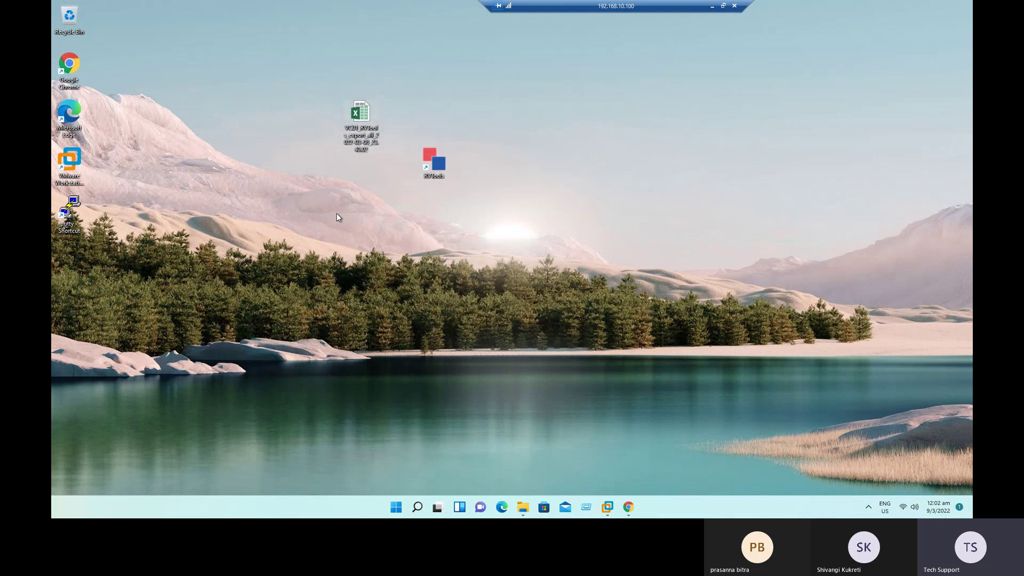
pyautogui.rightClick(625, 209)
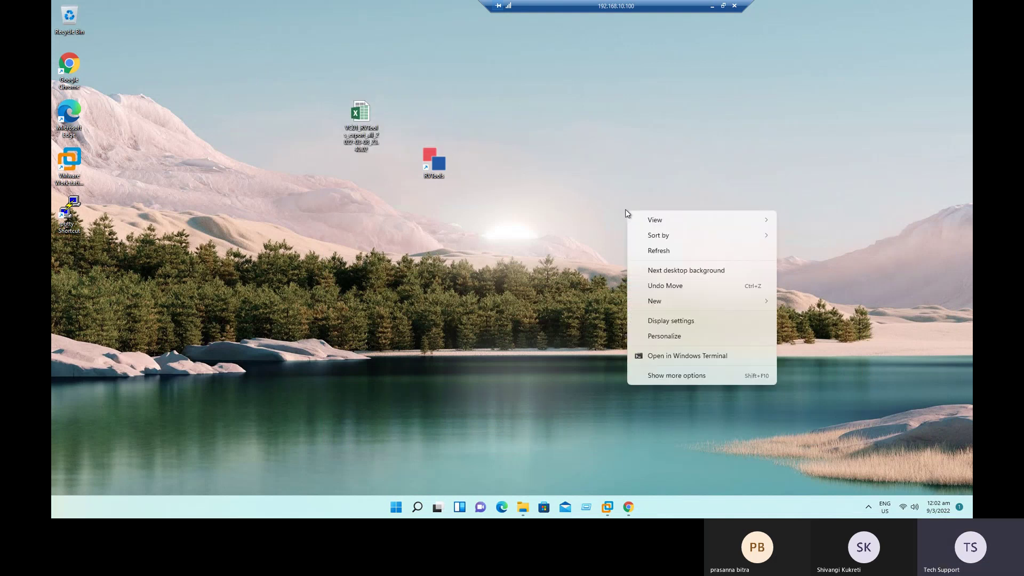
pyautogui.click(652, 251)
pyautogui.rightClick(364, 111)
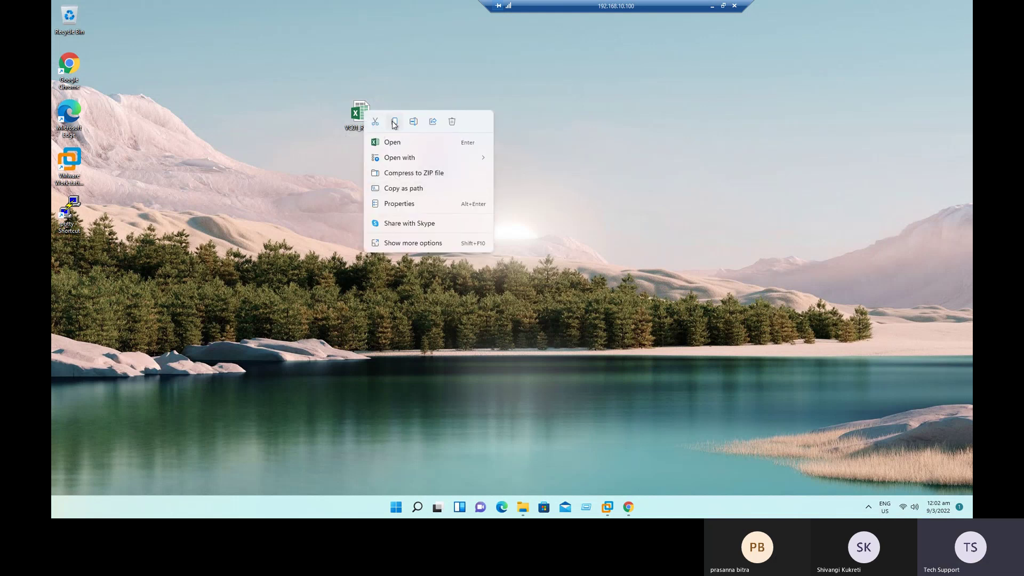
pyautogui.click(395, 124)
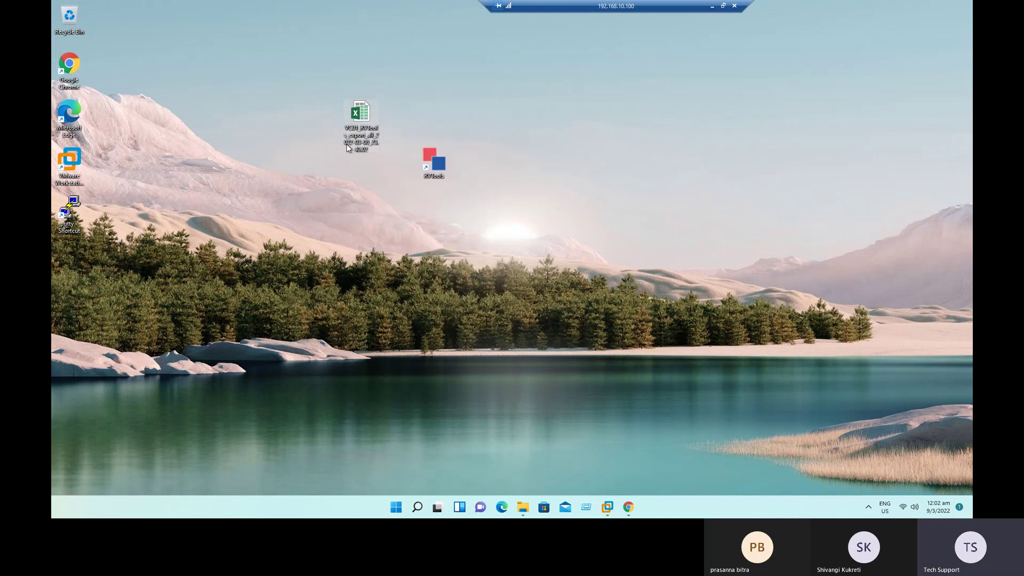
# Step: Open the RVTools export workbook and browse its vCPU, vMemory and vDisk sheets
pyautogui.doubleClick(360, 119)
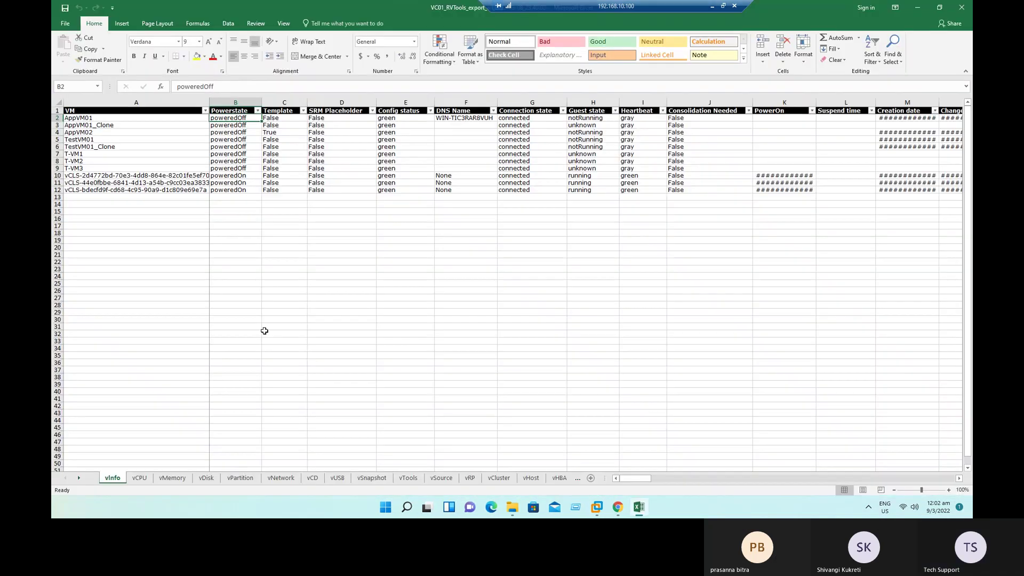
pyautogui.click(265, 334)
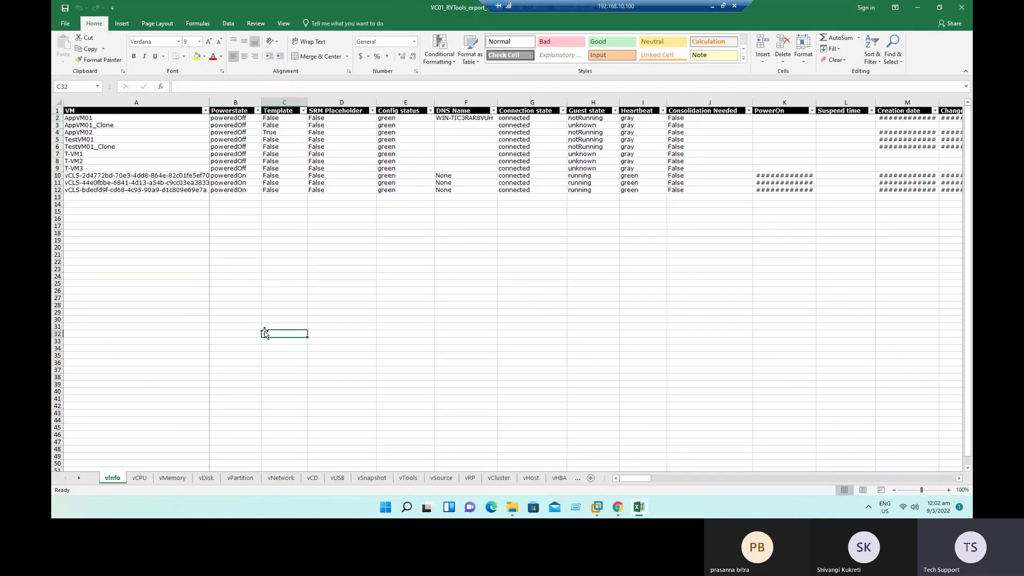
pyautogui.click(129, 112)
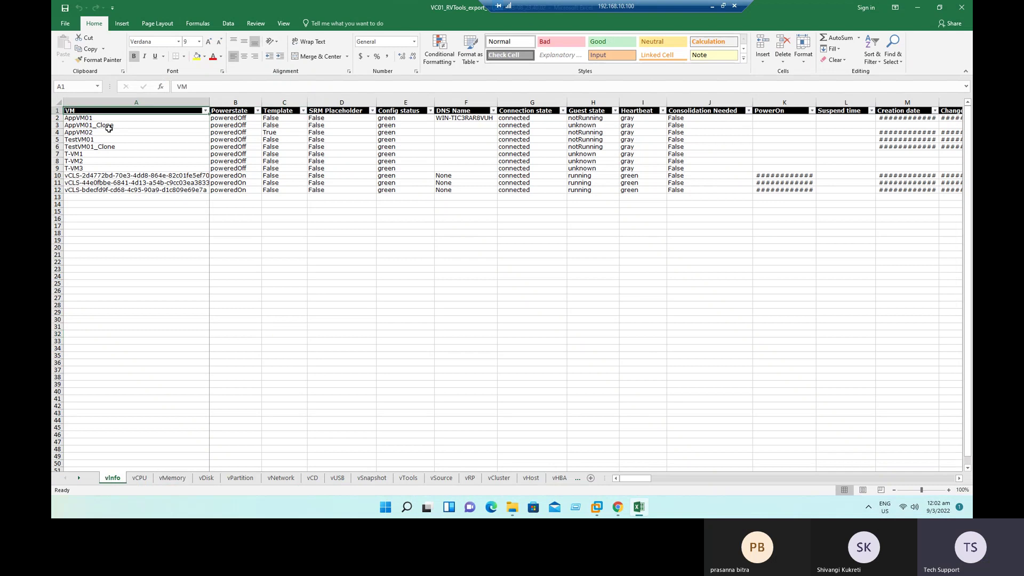
pyautogui.click(139, 478)
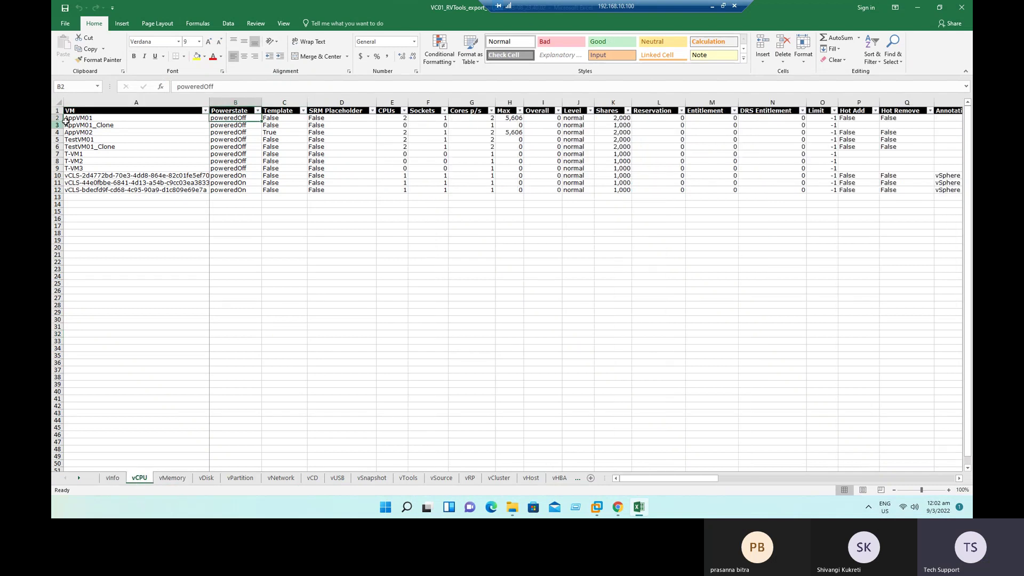
pyautogui.moveTo(94, 114); pyautogui.dragTo(571, 236)
pyautogui.moveTo(543, 419); pyautogui.dragTo(509, 419)
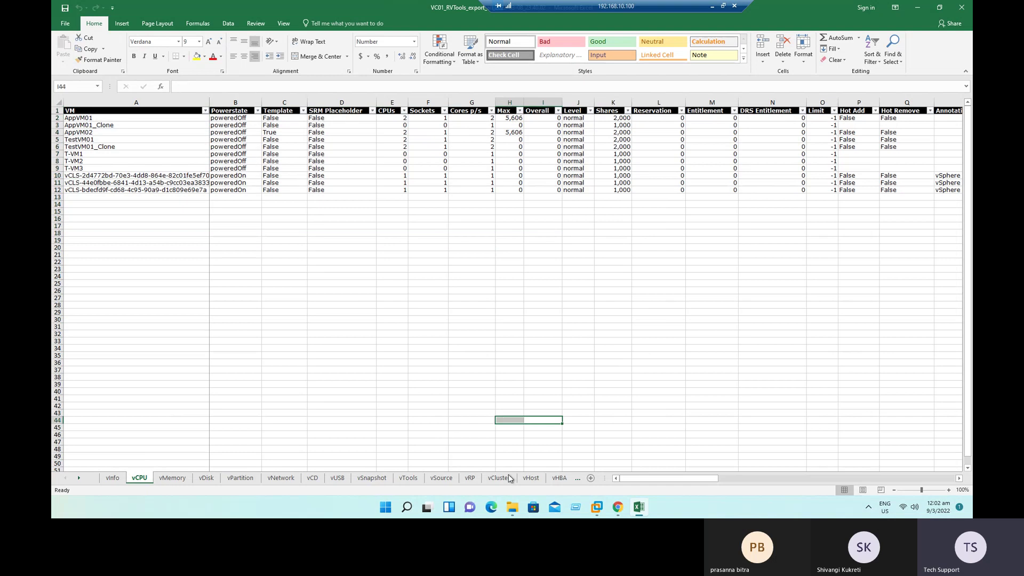
pyautogui.click(173, 478)
pyautogui.click(207, 478)
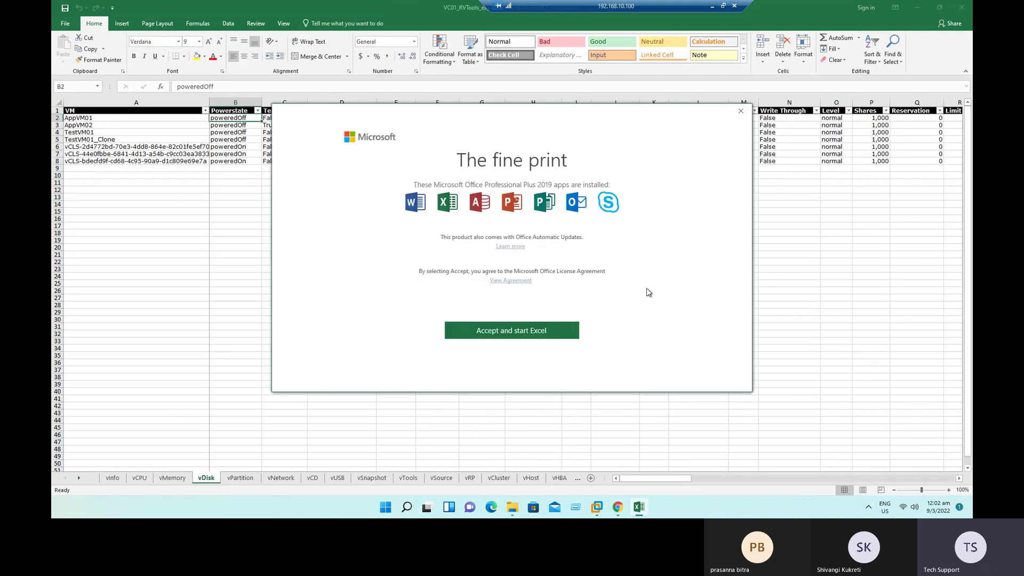
# Step: Accept the Office licence notice and open the vHost sheet listing the ESXi hosts
pyautogui.click(501, 331)
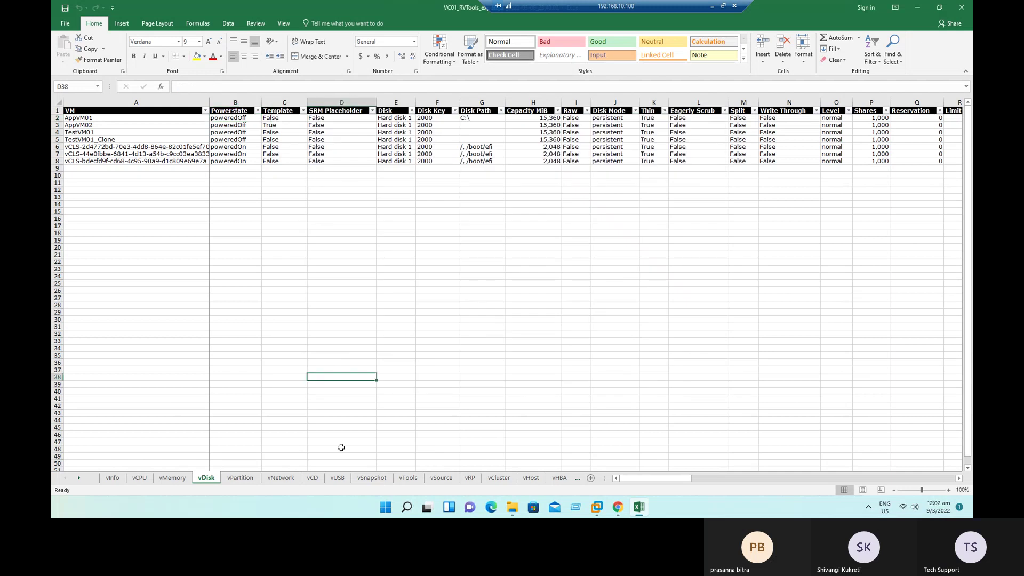
pyautogui.click(281, 478)
pyautogui.click(537, 483)
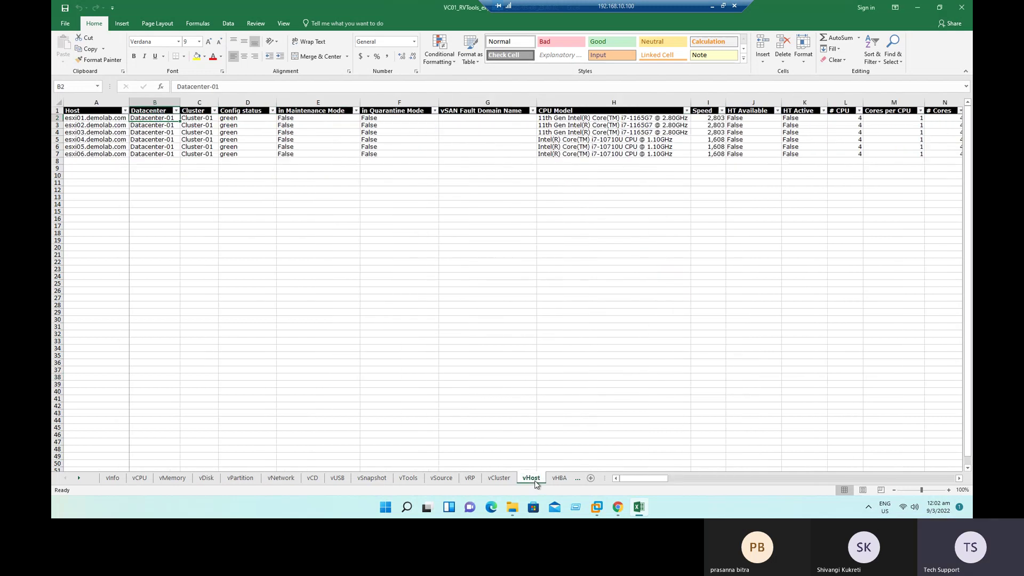
pyautogui.click(301, 284)
pyautogui.click(110, 110)
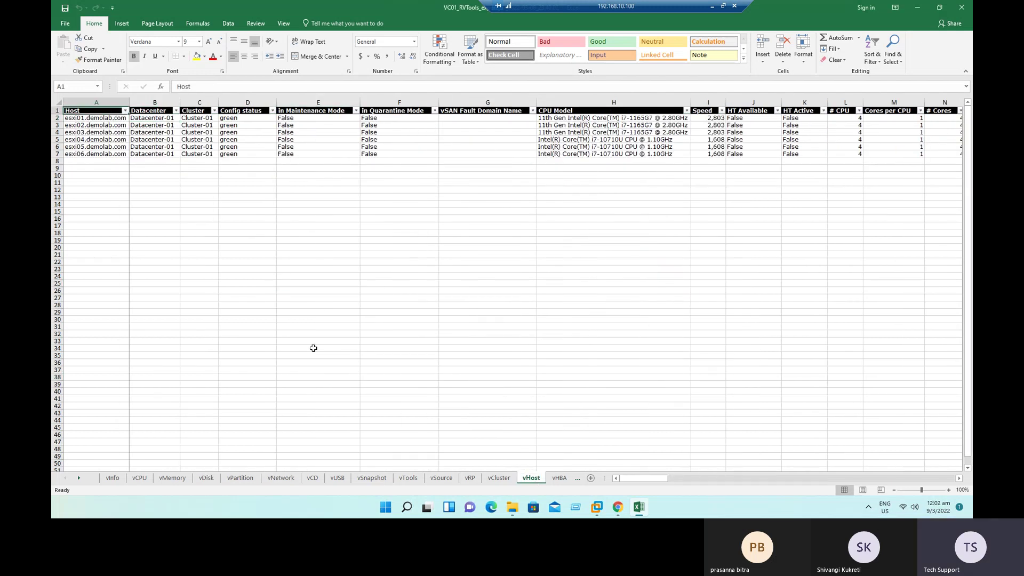
pyautogui.scroll(4, 314, 348)
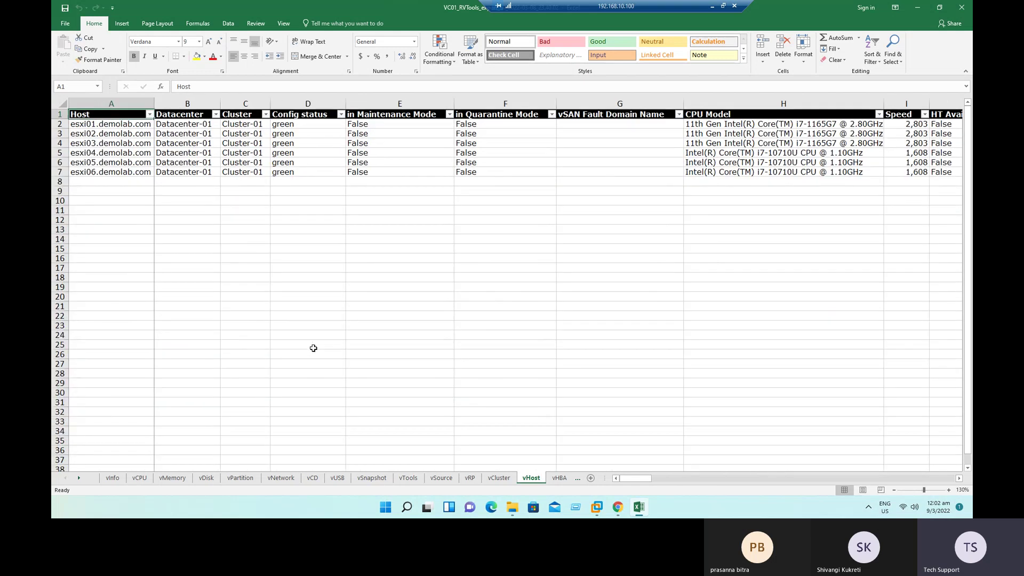
pyautogui.moveTo(124, 128); pyautogui.dragTo(165, 188)
pyautogui.click(482, 379)
pyautogui.moveTo(647, 479); pyautogui.dragTo(689, 468)
pyautogui.moveTo(385, 129); pyautogui.dragTo(505, 194)
pyautogui.click(533, 256)
pyautogui.moveTo(893, 479); pyautogui.dragTo(884, 437)
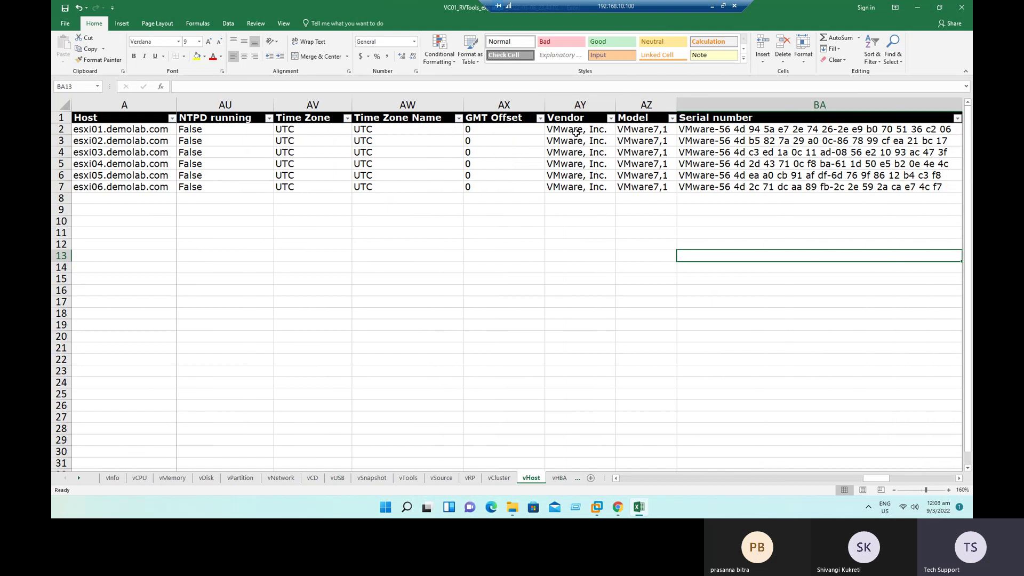
pyautogui.moveTo(578, 130); pyautogui.dragTo(579, 187)
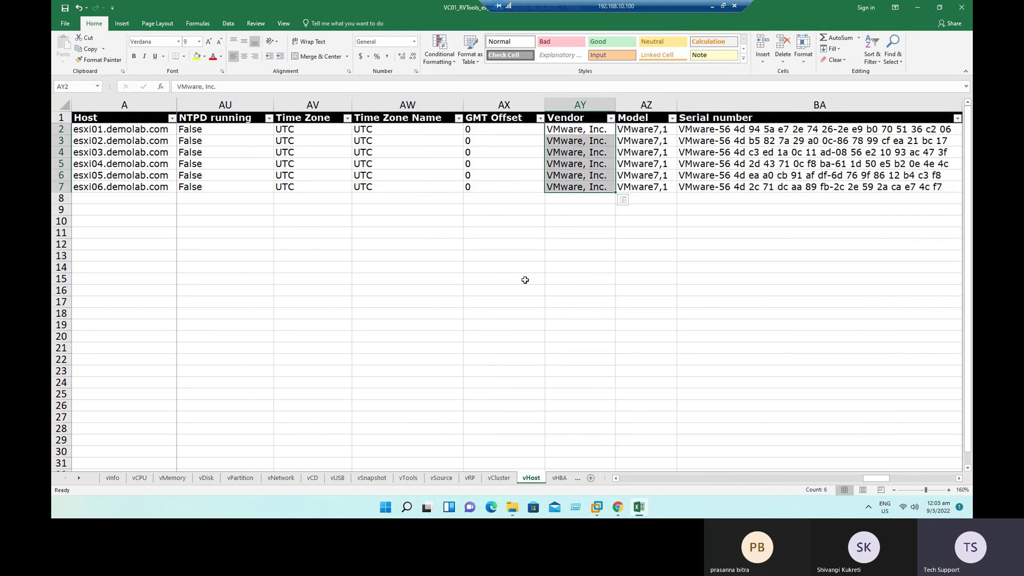
pyautogui.click(617, 277)
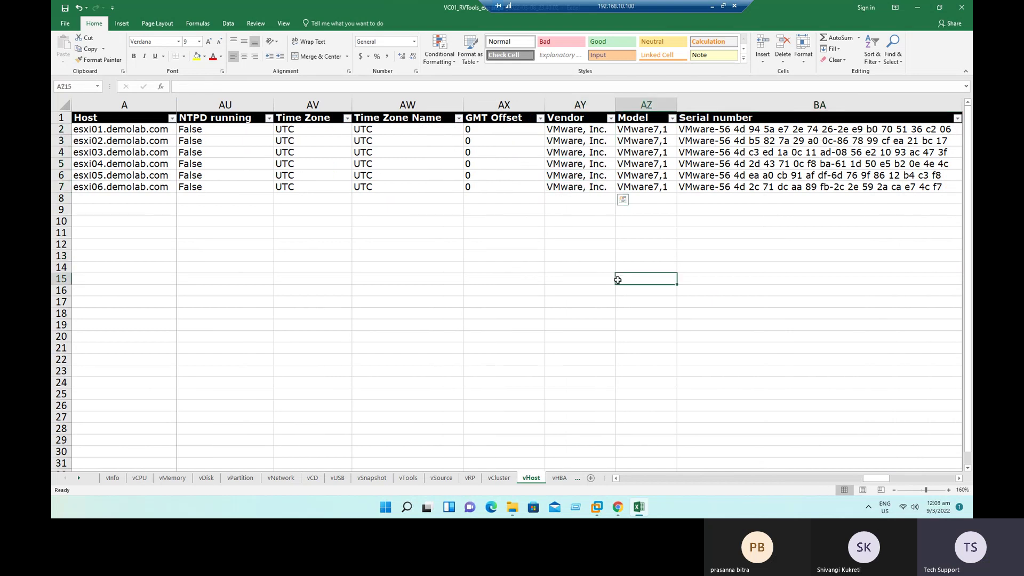
pyautogui.moveTo(571, 129); pyautogui.dragTo(574, 187)
pyautogui.click(567, 139)
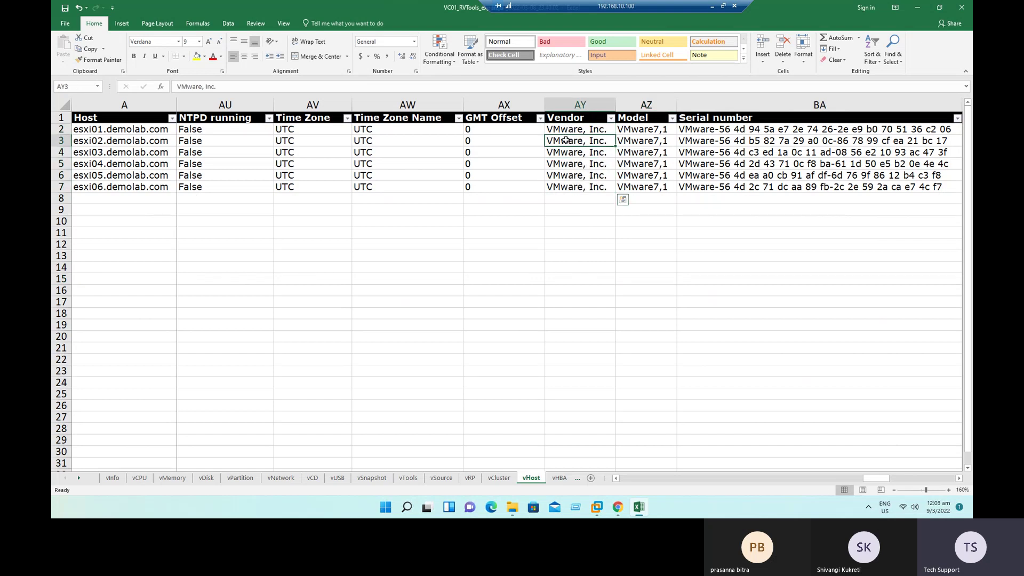
pyautogui.moveTo(575, 128); pyautogui.dragTo(574, 187)
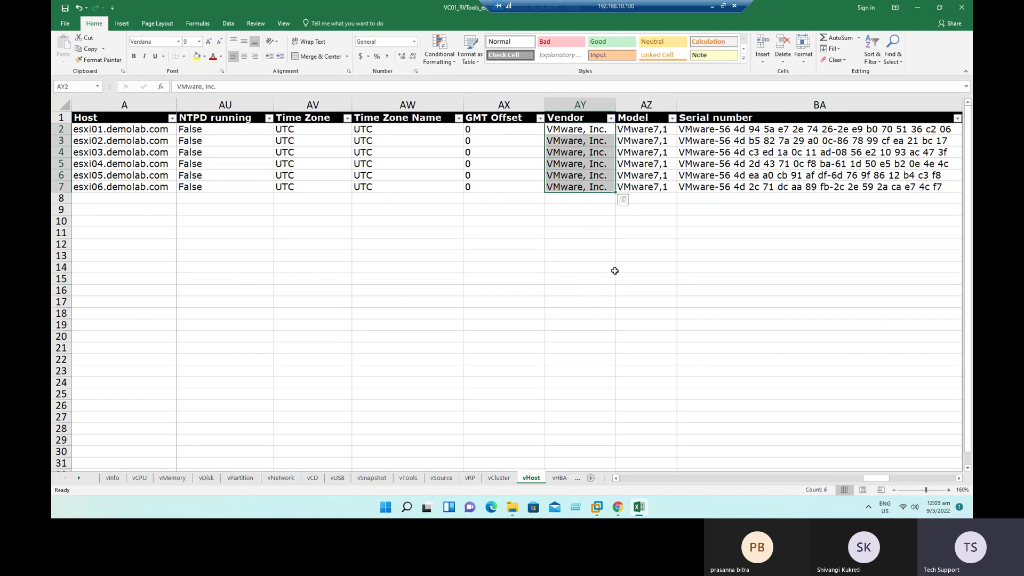
pyautogui.moveTo(655, 129); pyautogui.dragTo(654, 188)
pyautogui.click(628, 383)
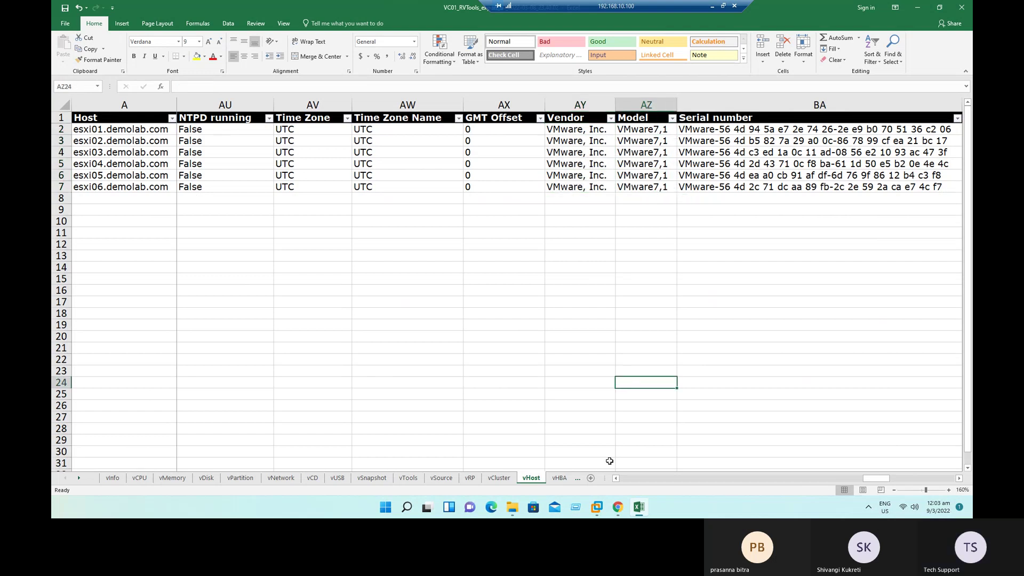
# Step: Browse the vHBA, vNIC, vSwitch, vPort and dvPort sheets, ending on dvSwitch
pyautogui.click(560, 478)
pyautogui.click(559, 478)
pyautogui.click(558, 478)
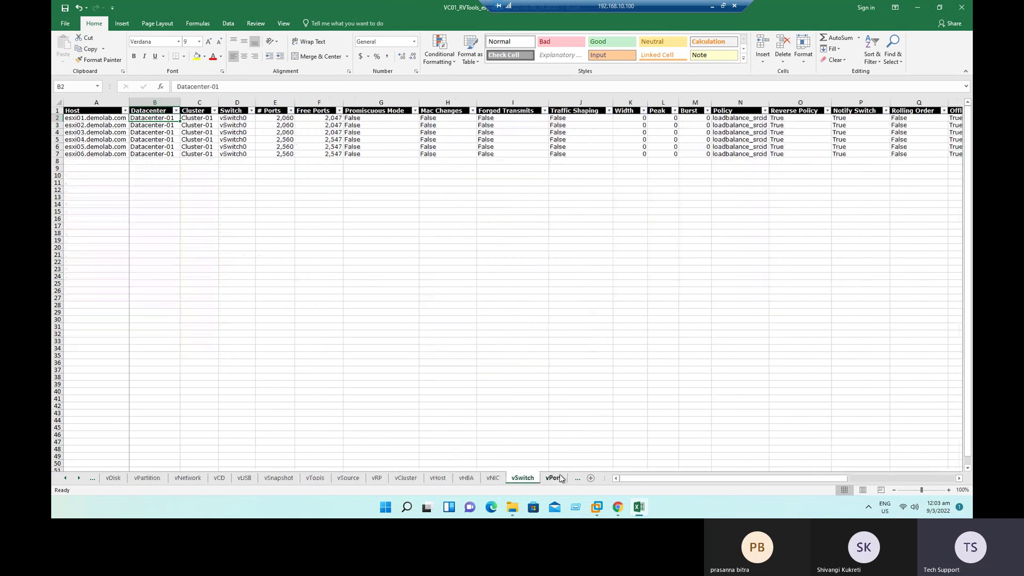
pyautogui.click(553, 479)
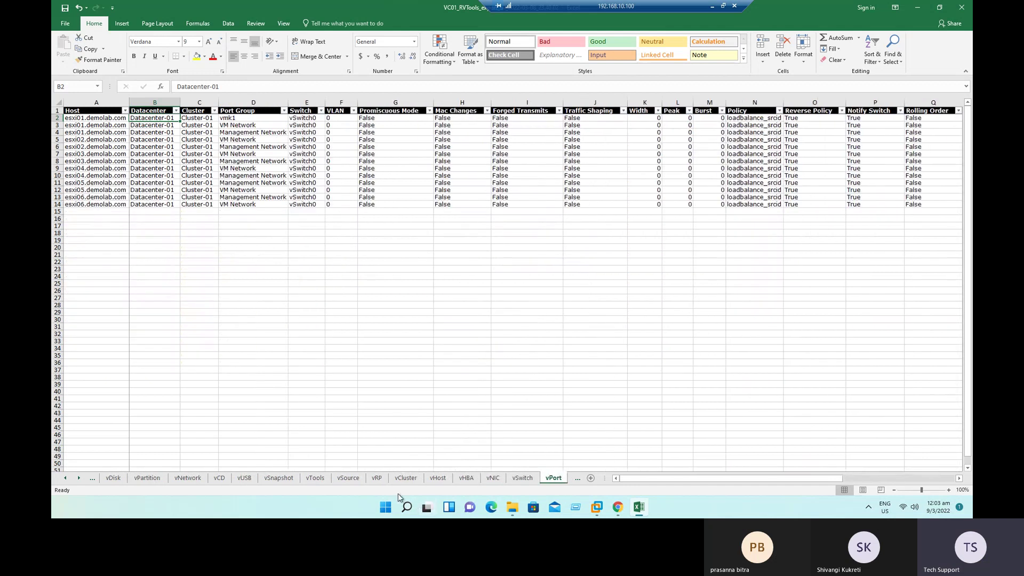
pyautogui.click(578, 483)
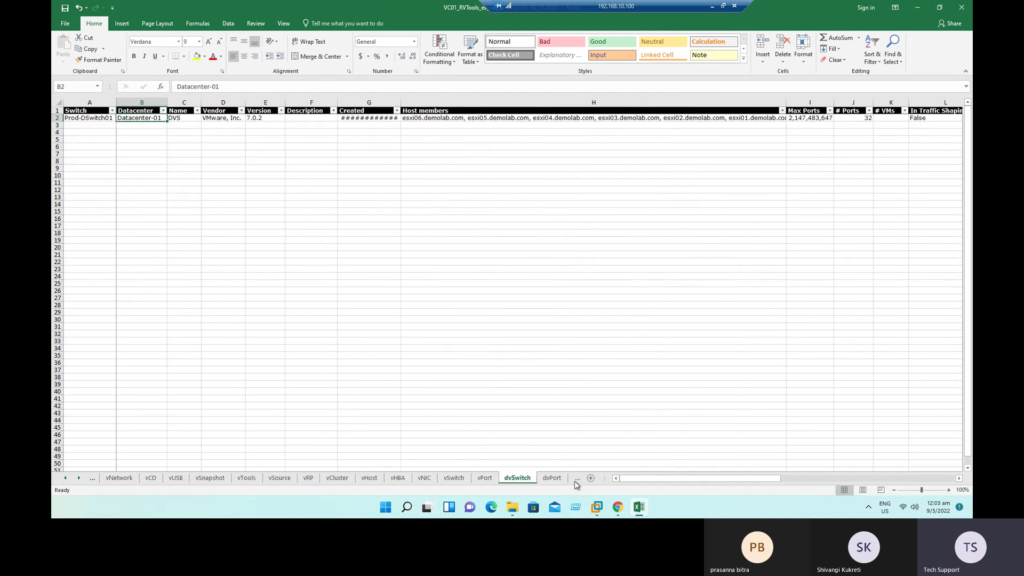
pyautogui.click(554, 480)
pyautogui.click(514, 480)
# Step: Review Prod-DSwitch01's Datacenter-01, VMware, Inc. and 7.0.2 entries, check vNIC, then close the workbook
pyautogui.click(108, 213)
pyautogui.moveTo(90, 122); pyautogui.dragTo(90, 113)
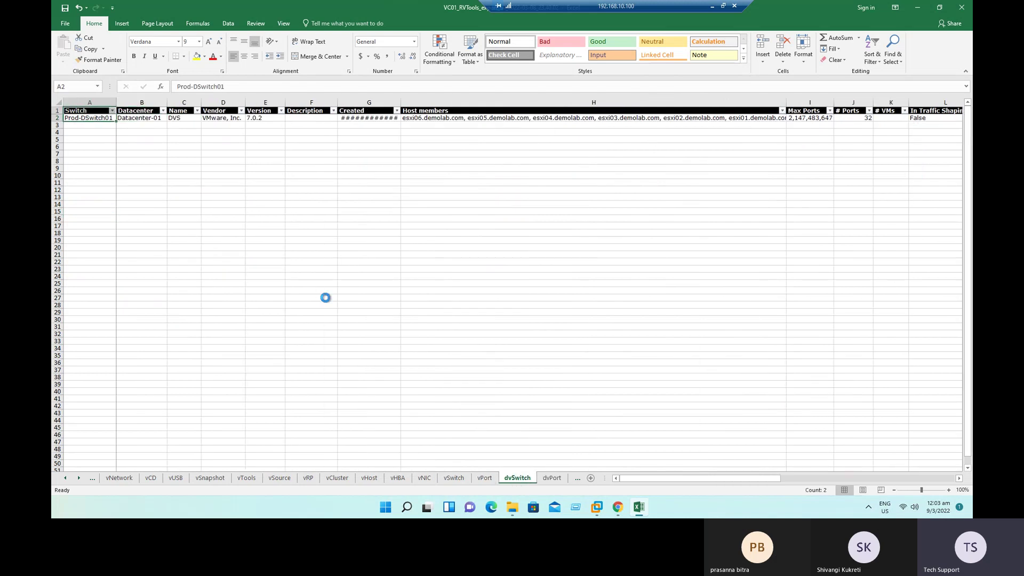
pyautogui.scroll(8, 326, 298)
pyautogui.click(235, 143)
pyautogui.click(328, 149)
pyautogui.click(435, 148)
pyautogui.click(532, 347)
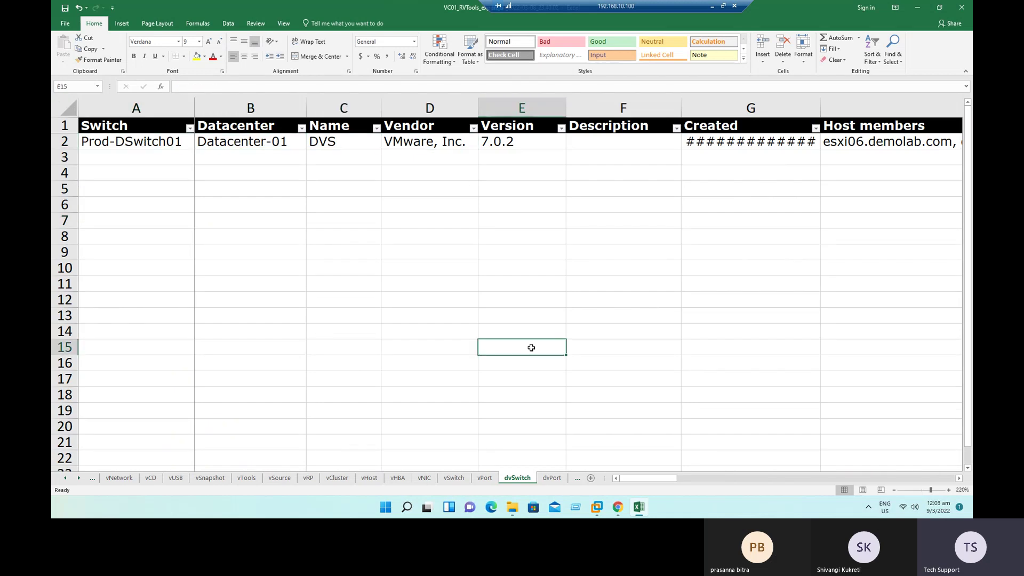
pyautogui.click(423, 479)
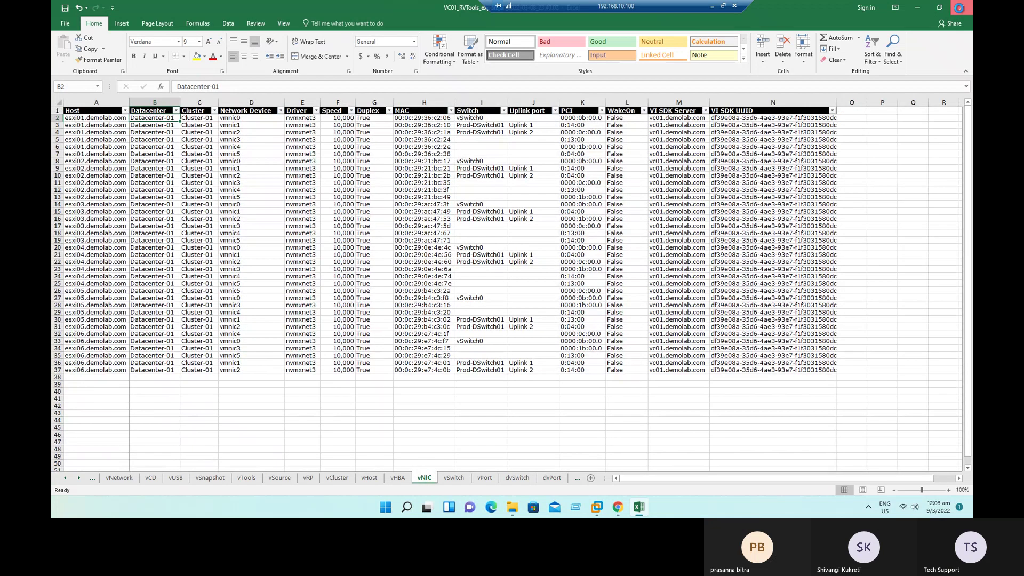
pyautogui.click(958, 8)
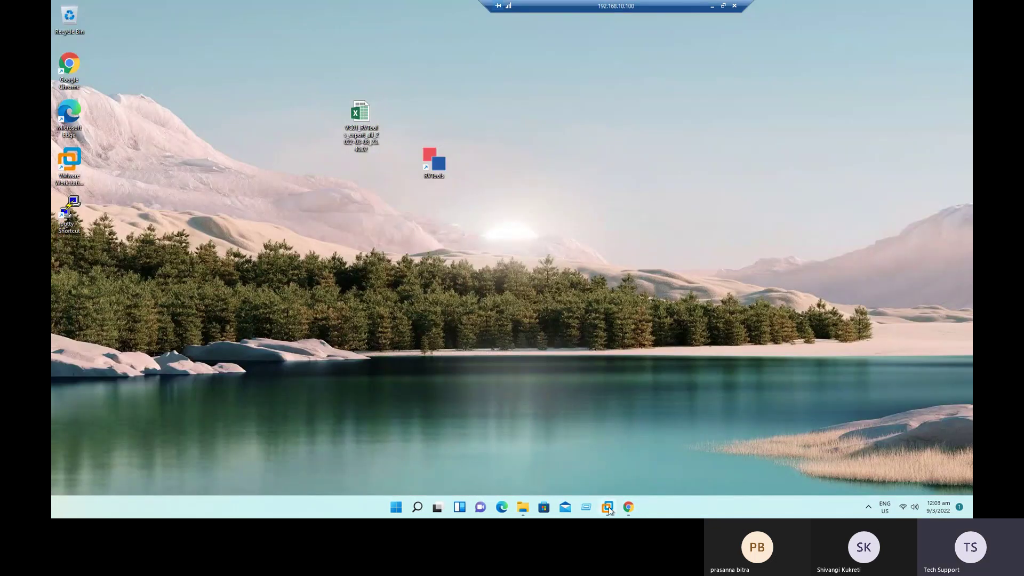
# Step: In Win2019's setup, choose Standard Evaluation (Desktop Experience), accept the licence and keep nothing
pyautogui.moveTo(609, 509)
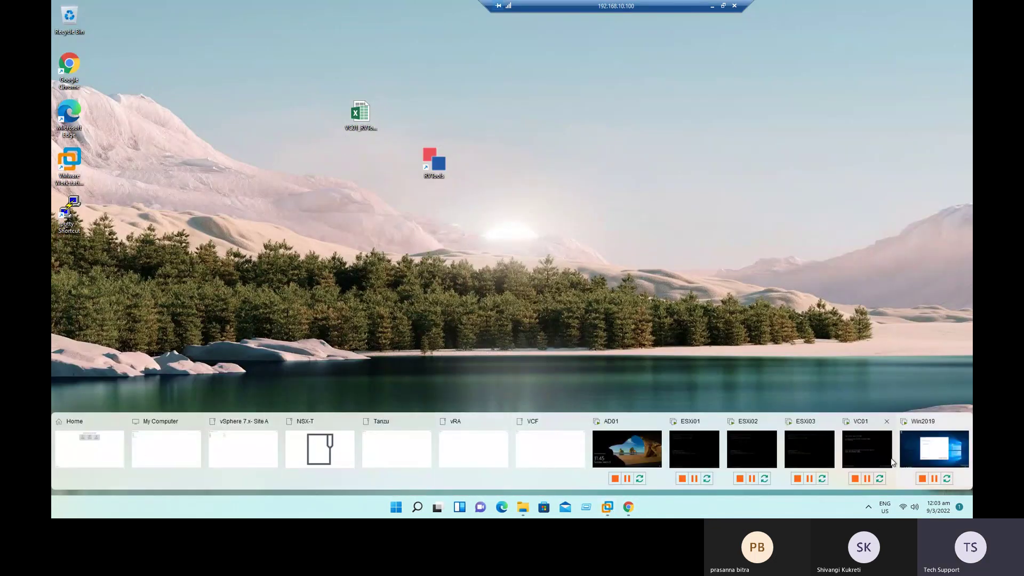
pyautogui.click(919, 451)
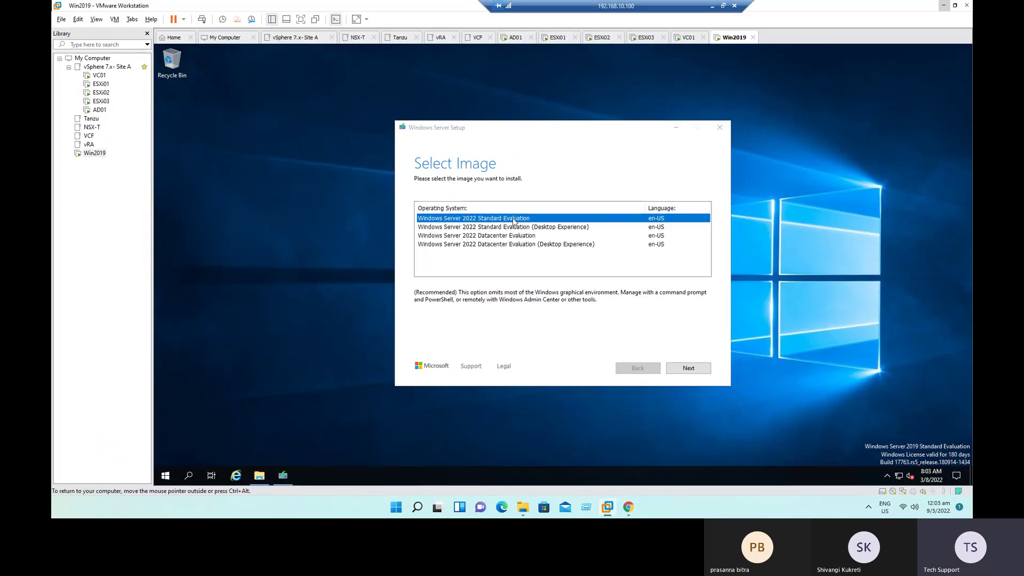
pyautogui.click(505, 227)
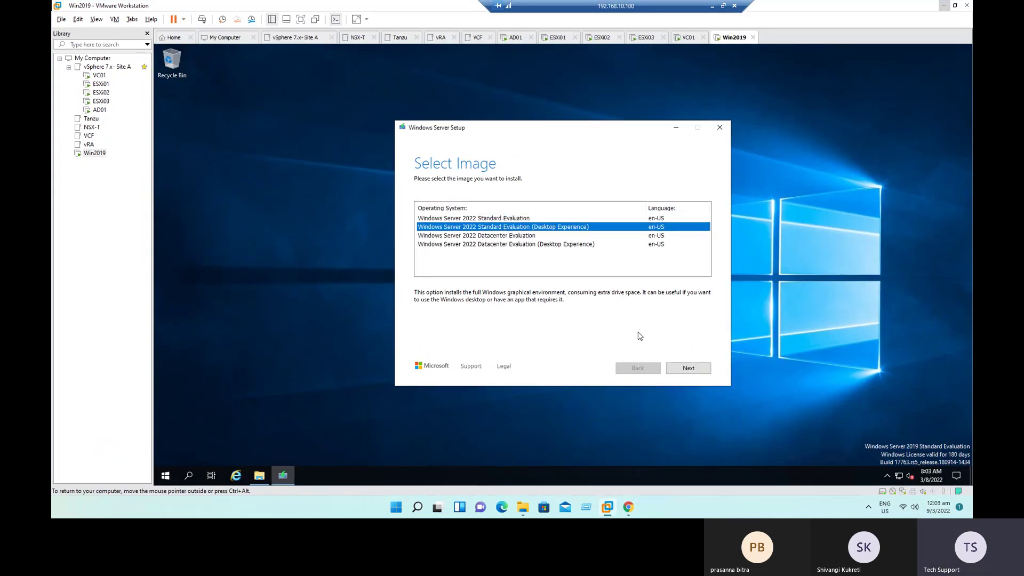
pyautogui.click(692, 370)
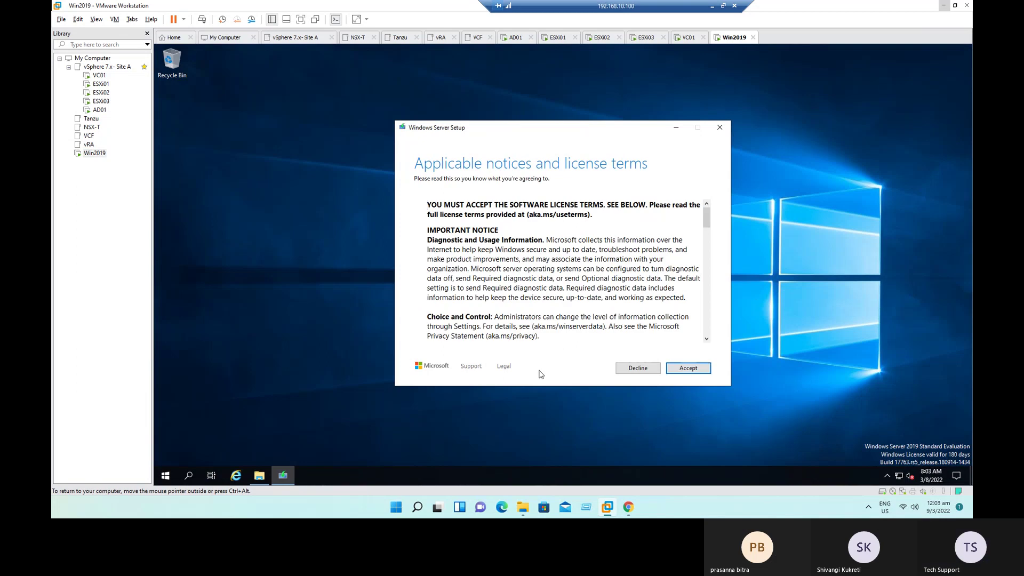
pyautogui.click(689, 369)
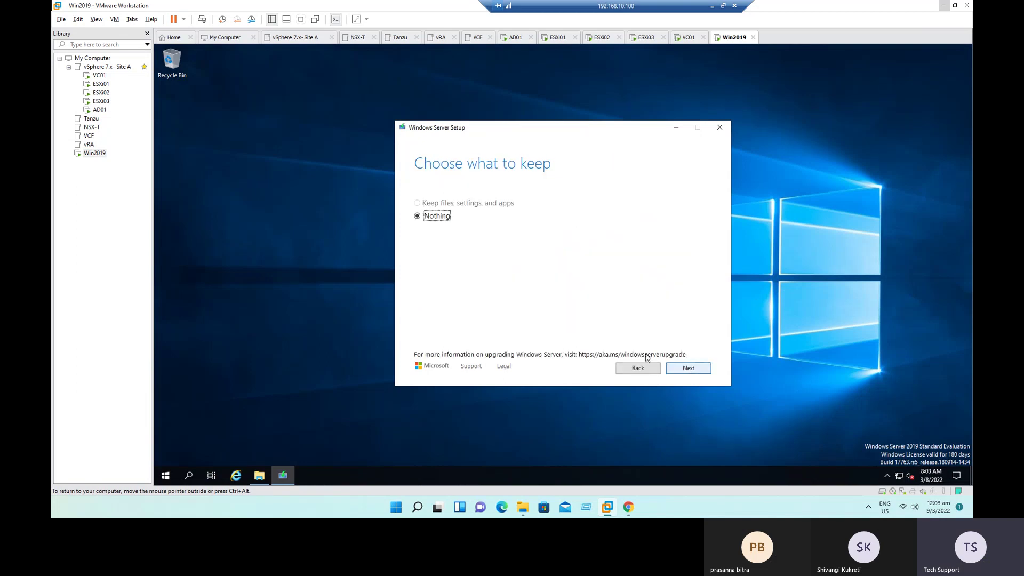
pyautogui.click(689, 369)
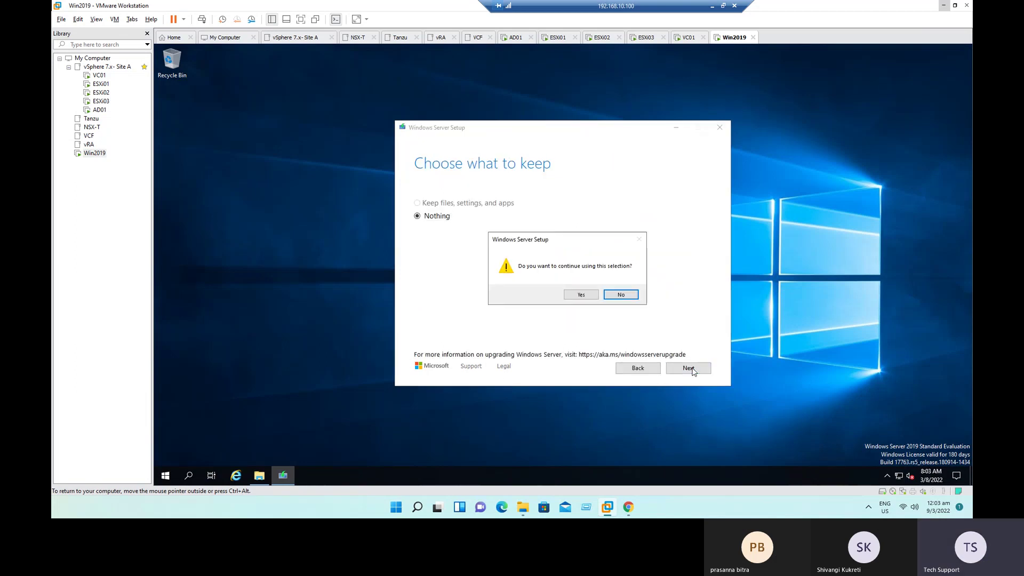
pyautogui.click(585, 297)
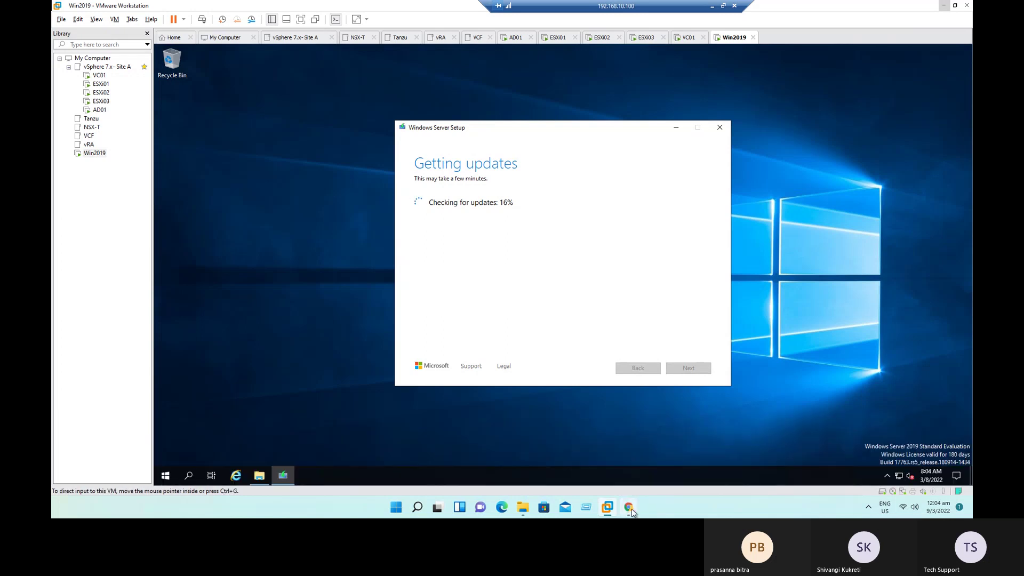
# Step: Show AppVM02's Monitor > Tasks list with its three clone tasks and dismiss the licence banner
pyautogui.click(631, 511)
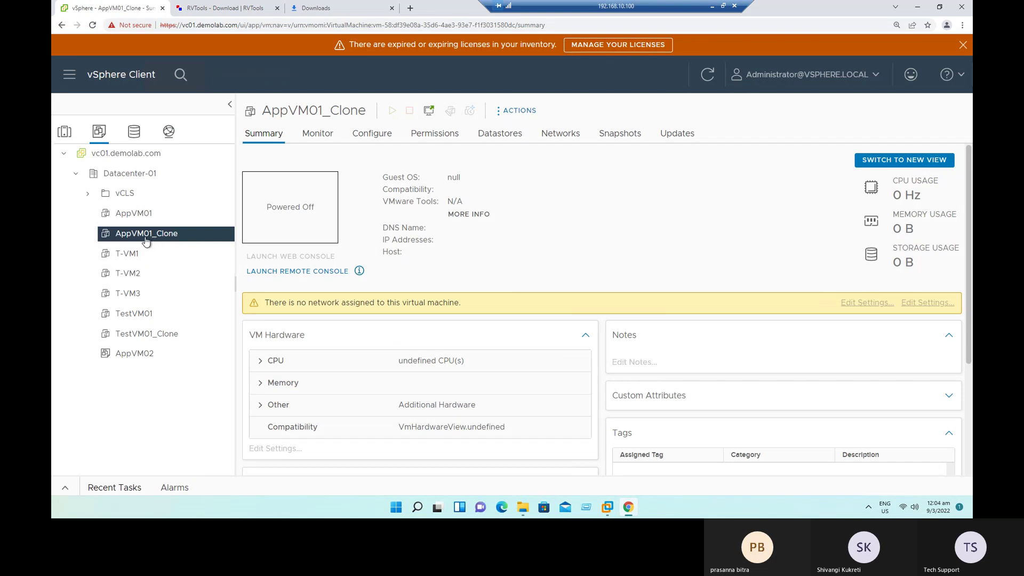
pyautogui.click(138, 215)
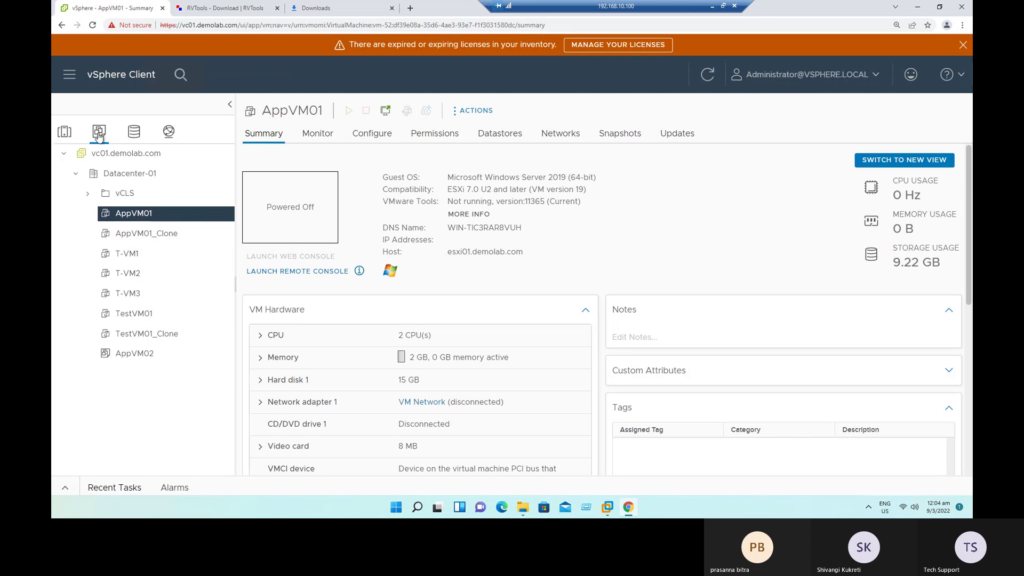
pyautogui.click(145, 361)
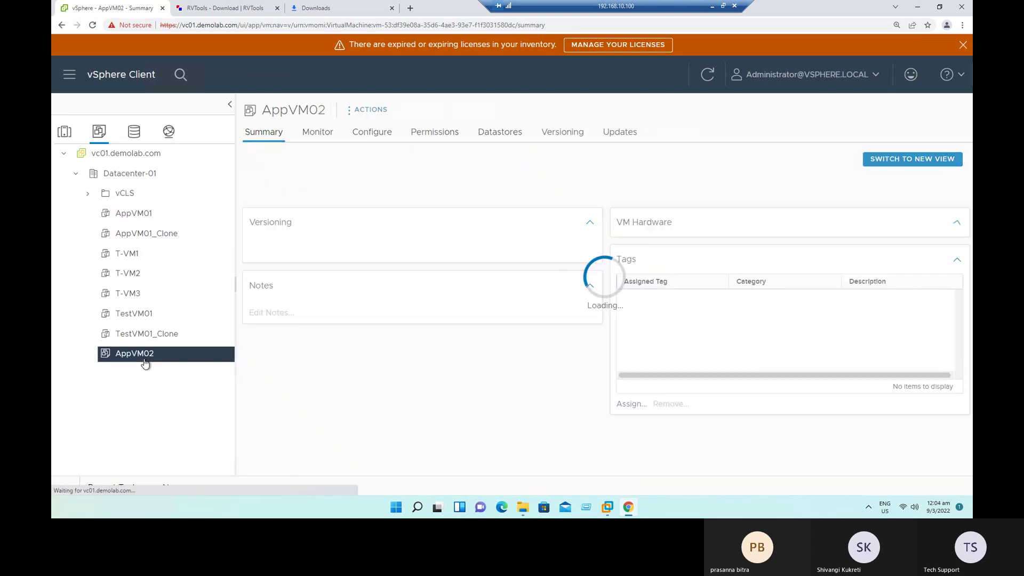
pyautogui.click(318, 132)
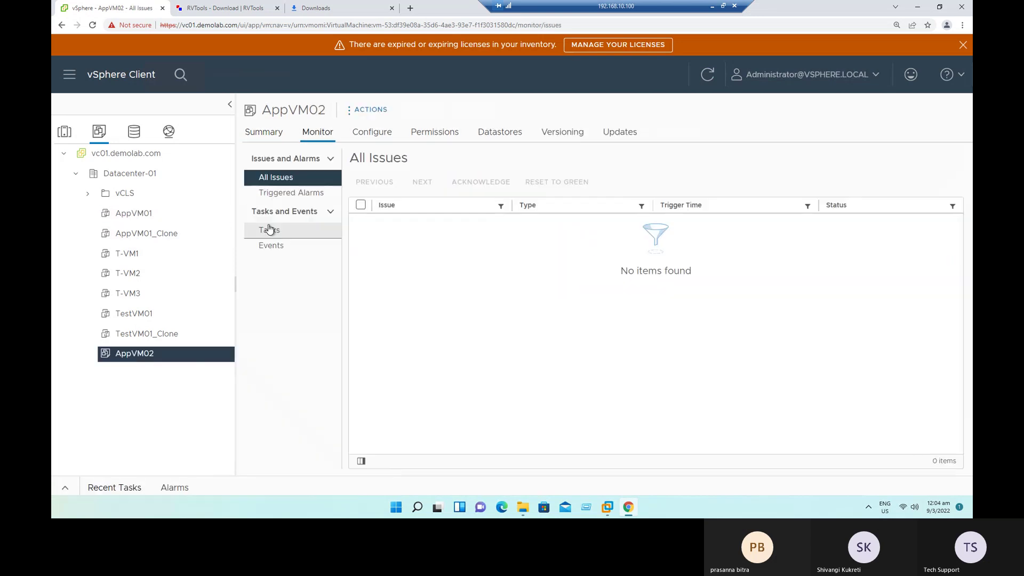
pyautogui.click(269, 230)
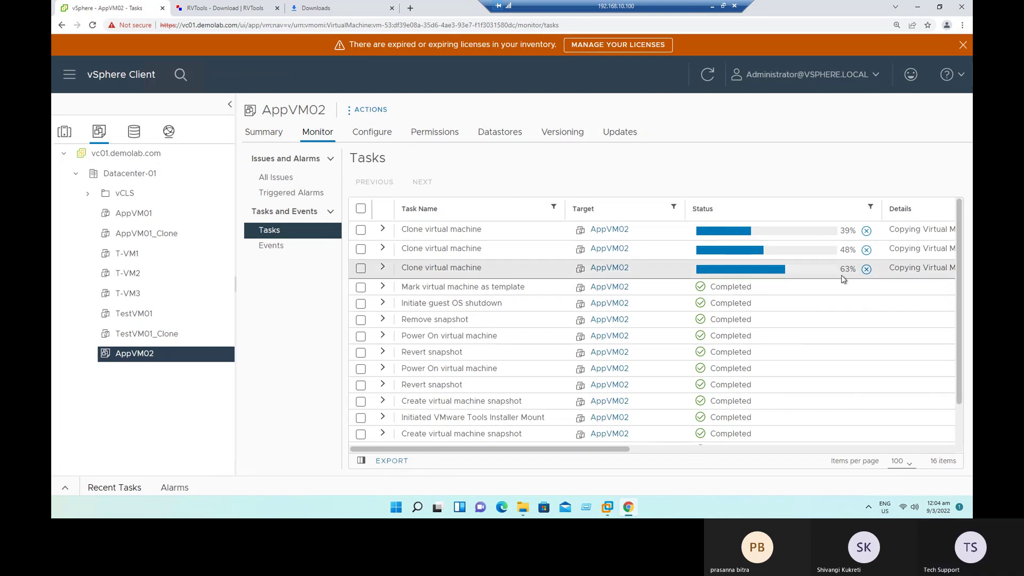
pyautogui.click(963, 45)
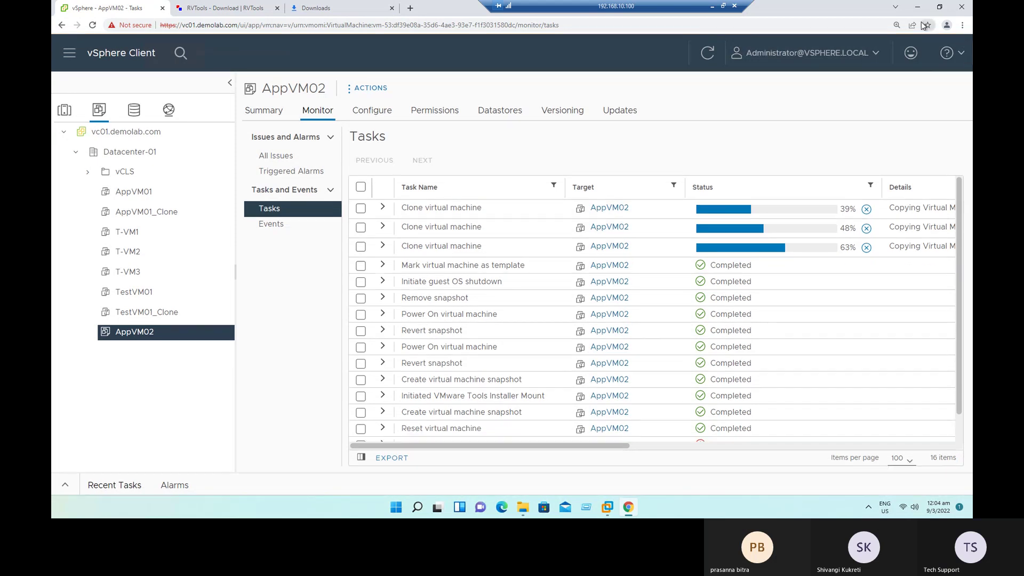
# Step: Switch back to the Win2019 VM to watch Setup's readiness check
pyautogui.hotkey('alt', 'Tab')
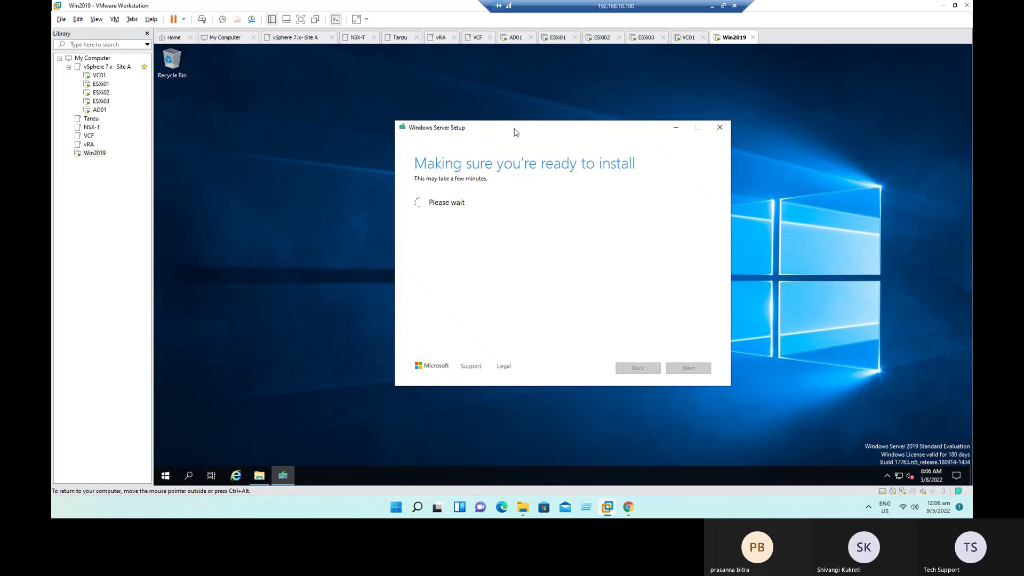
# Step: Inspect Win2019's 2 GB memory and 2 processors in its settings, then cancel unchanged
pyautogui.rightClick(98, 158)
pyautogui.click(142, 336)
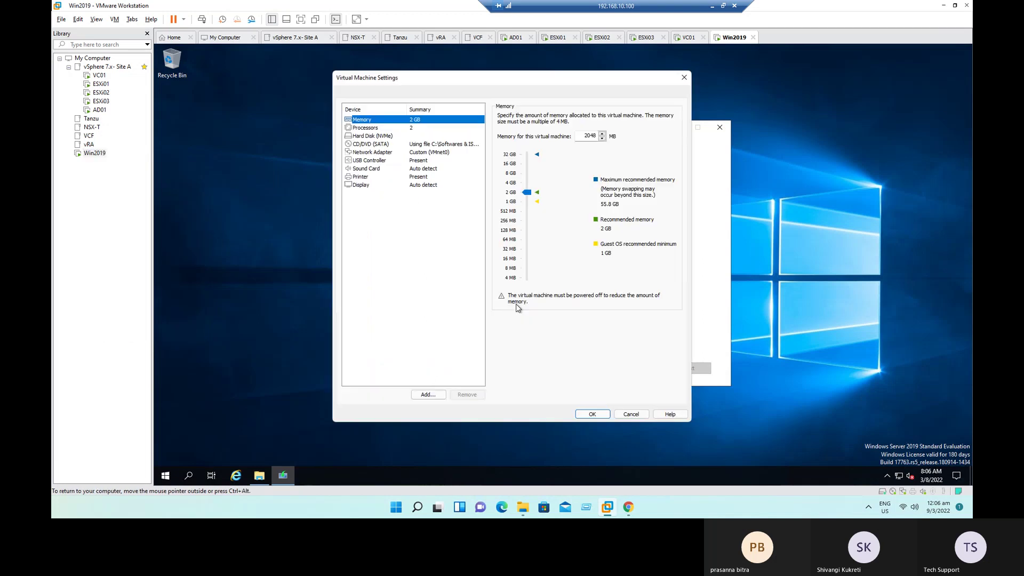
pyautogui.click(413, 128)
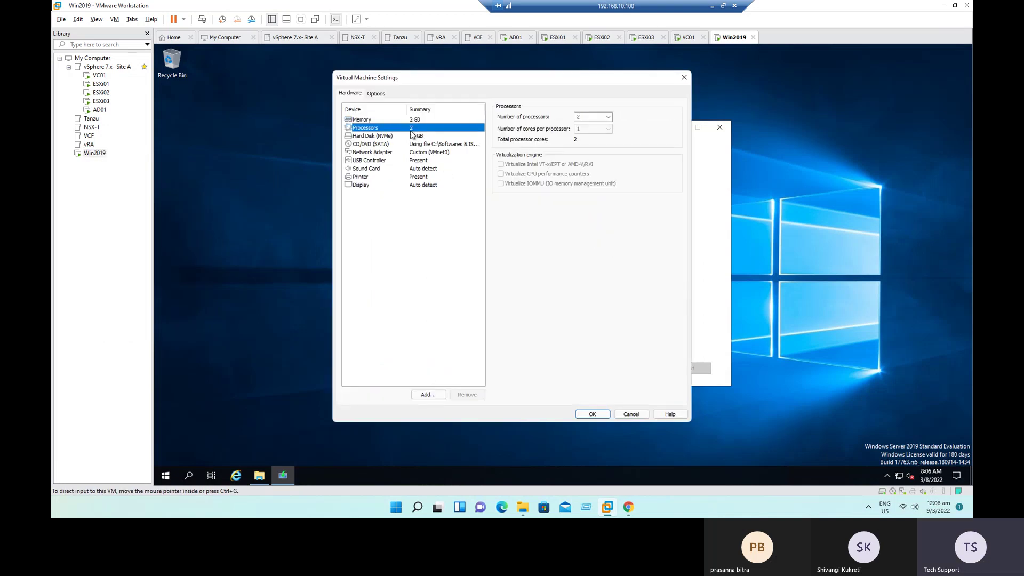
pyautogui.click(392, 120)
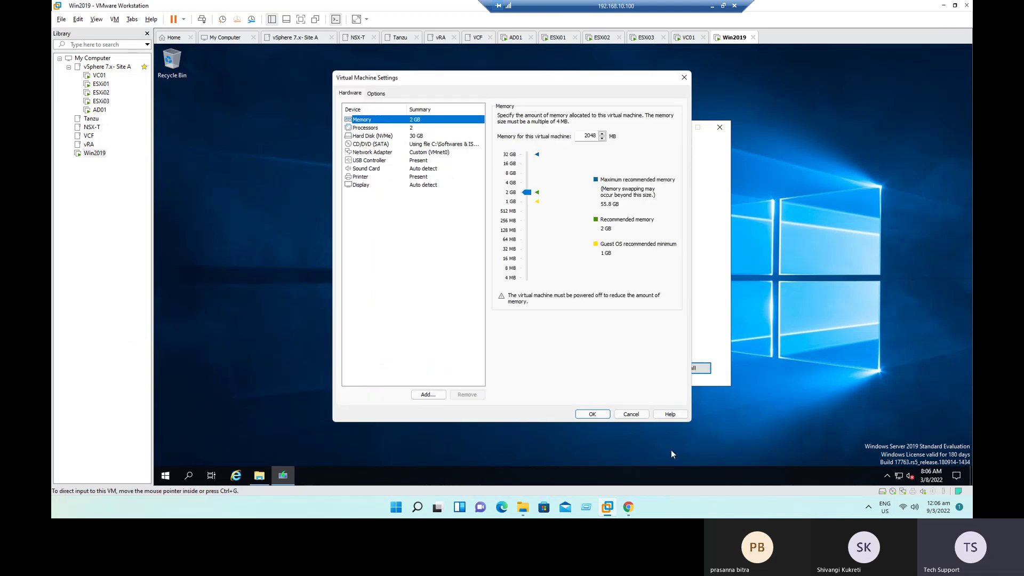
pyautogui.click(393, 129)
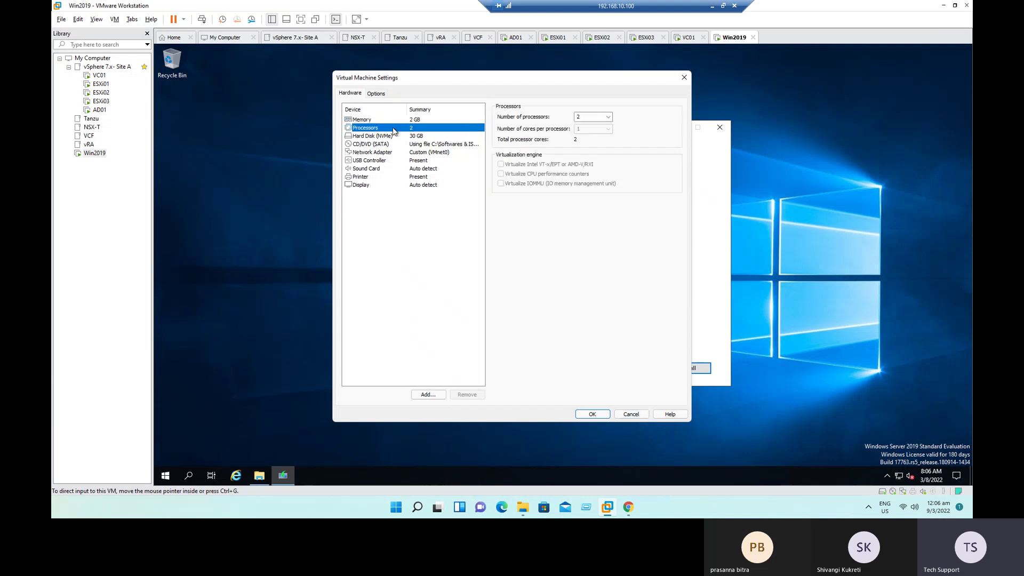
pyautogui.click(385, 120)
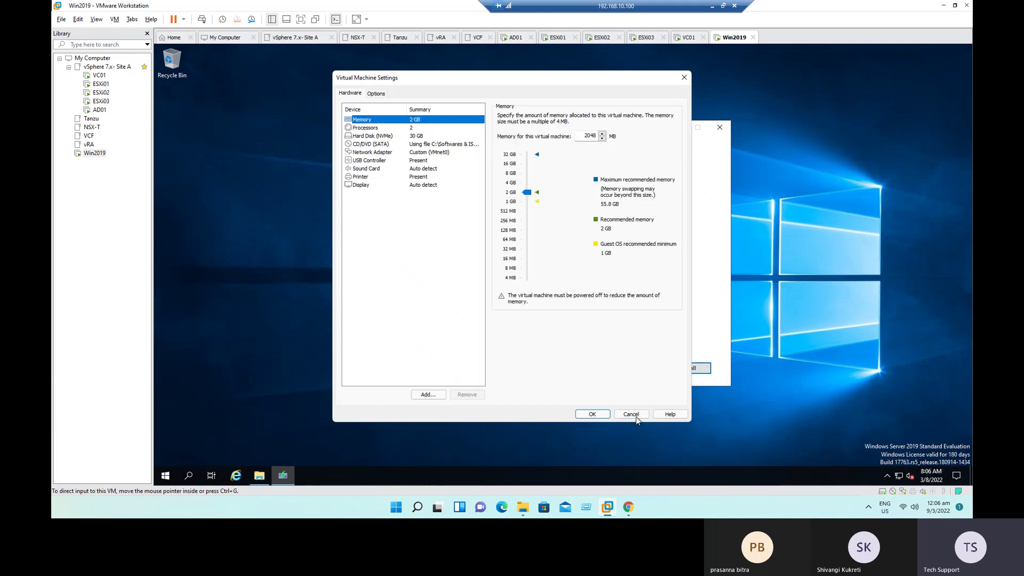
pyautogui.click(635, 417)
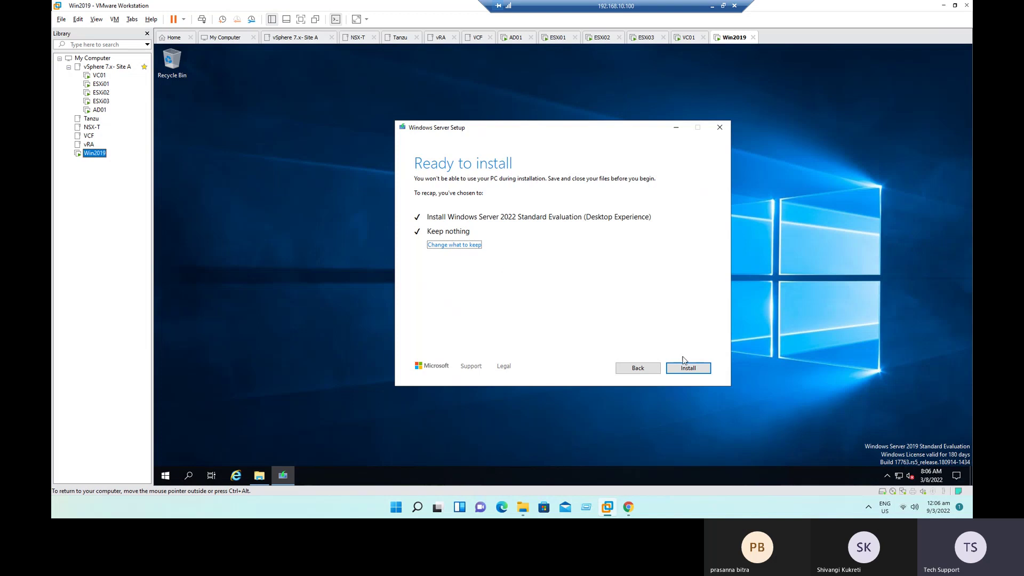
# Step: Start the Windows Server 2022 install, release the VM and bring vSphere Client forward
pyautogui.click(692, 374)
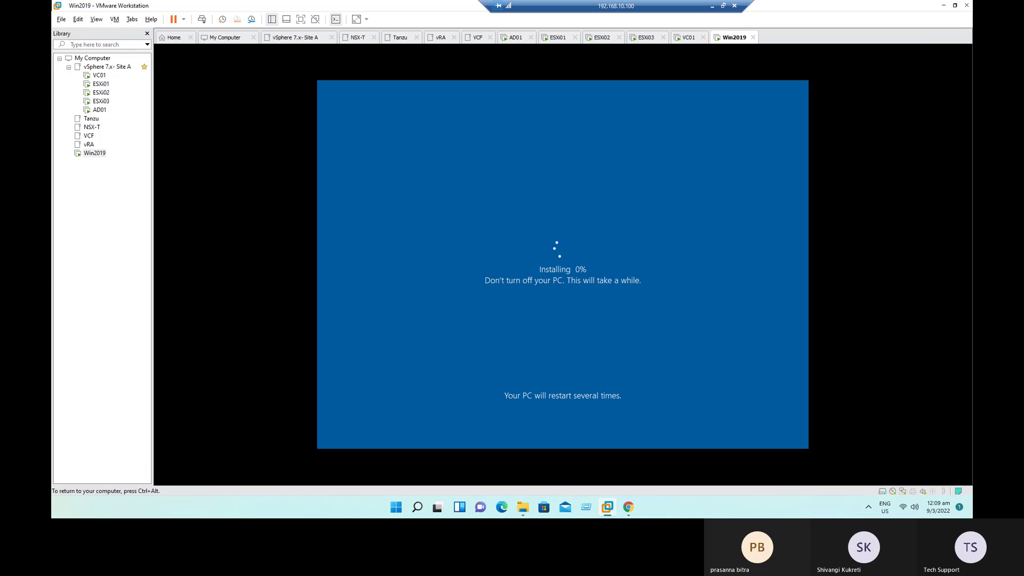
pyautogui.hotkey('ctrl', 'alt')
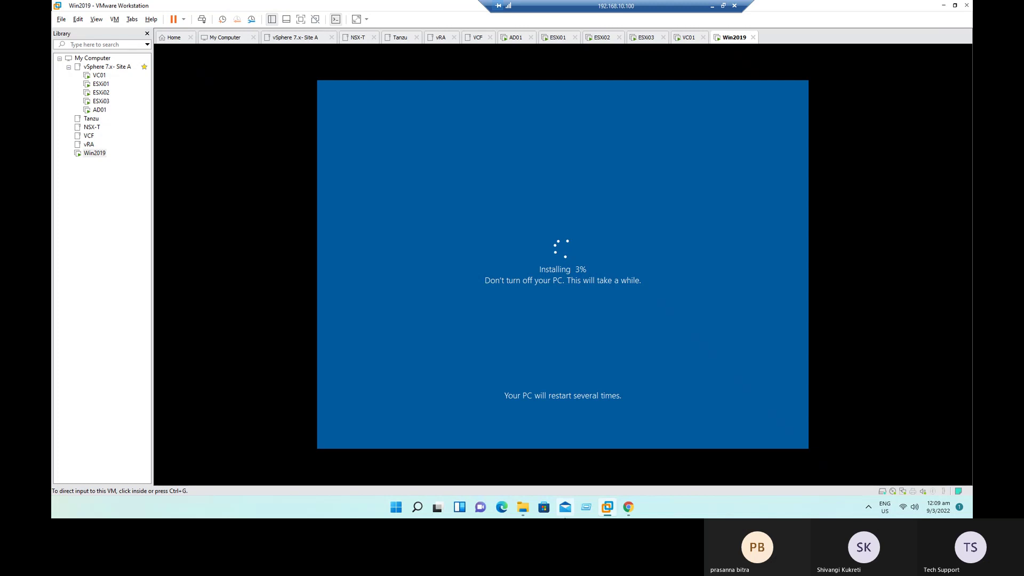
pyautogui.click(631, 511)
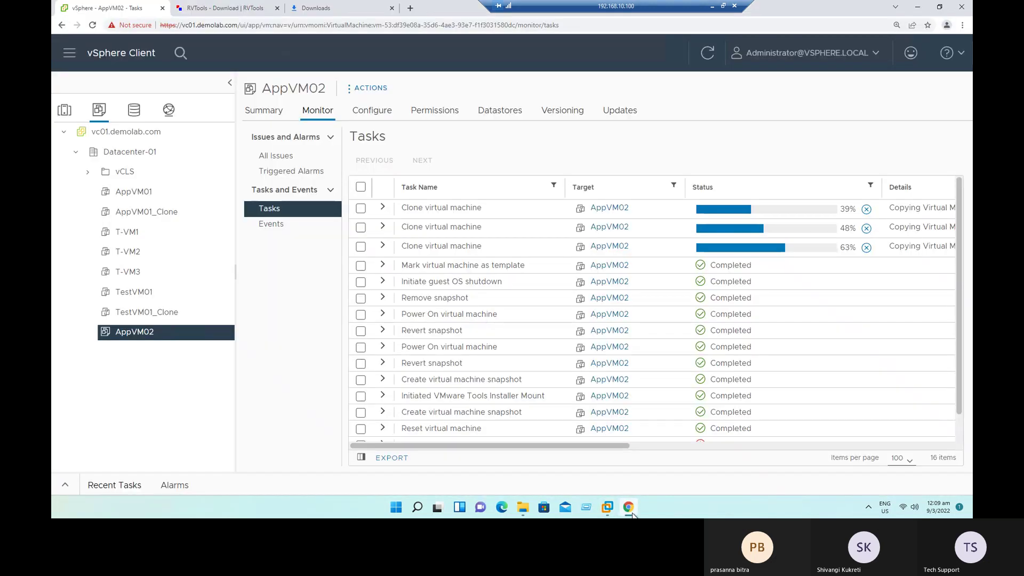
# Step: Refresh vSphere Client and show Cluster-01's virtual machines under Hosts and Clusters
pyautogui.click(708, 53)
pyautogui.click(708, 53)
pyautogui.click(68, 111)
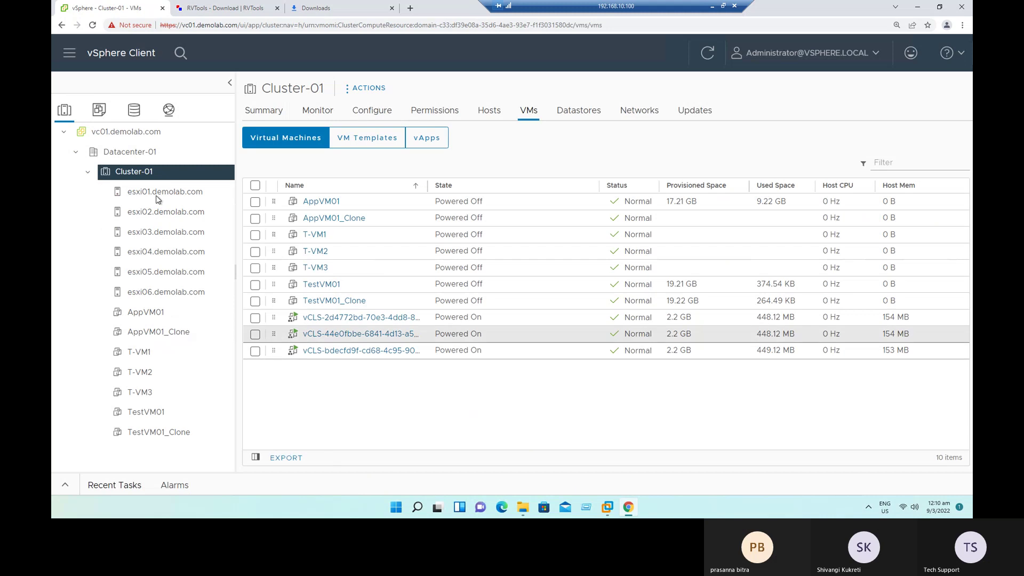
# Step: Close the RVTools and Downloads tabs and return to the Win2019 VM window
pyautogui.click(229, 8)
pyautogui.click(277, 9)
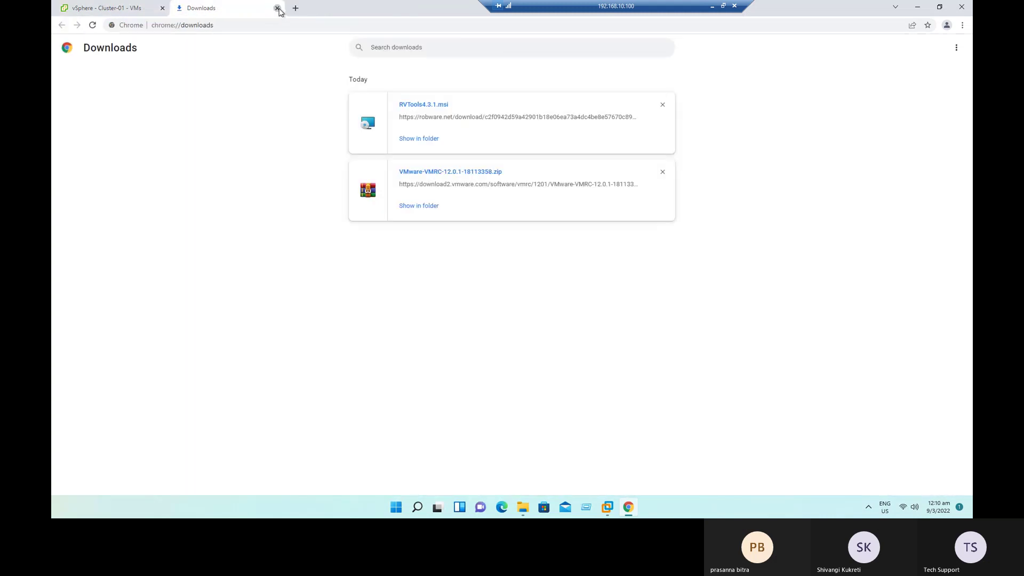
pyautogui.click(278, 8)
pyautogui.moveTo(610, 511)
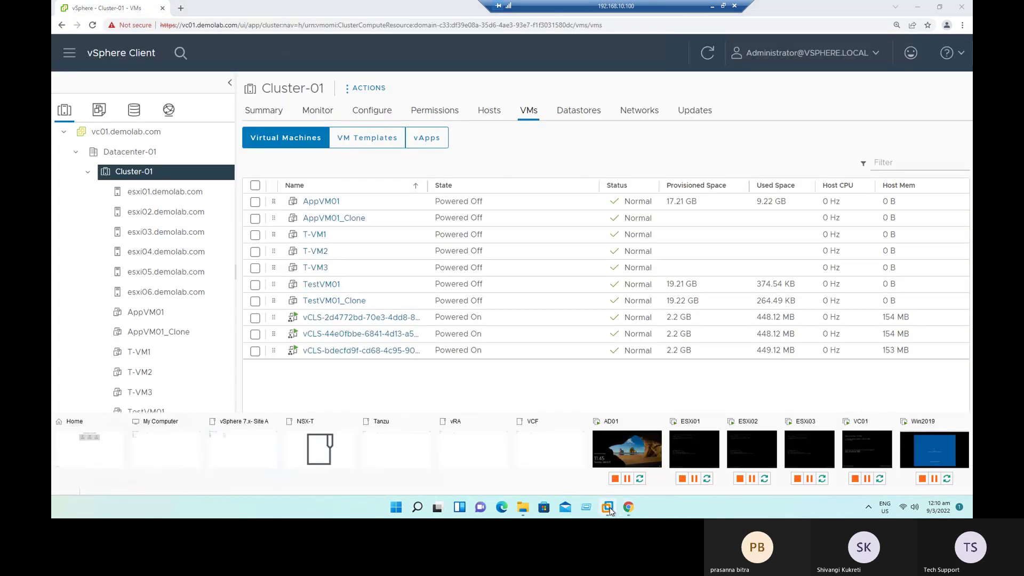
pyautogui.click(929, 458)
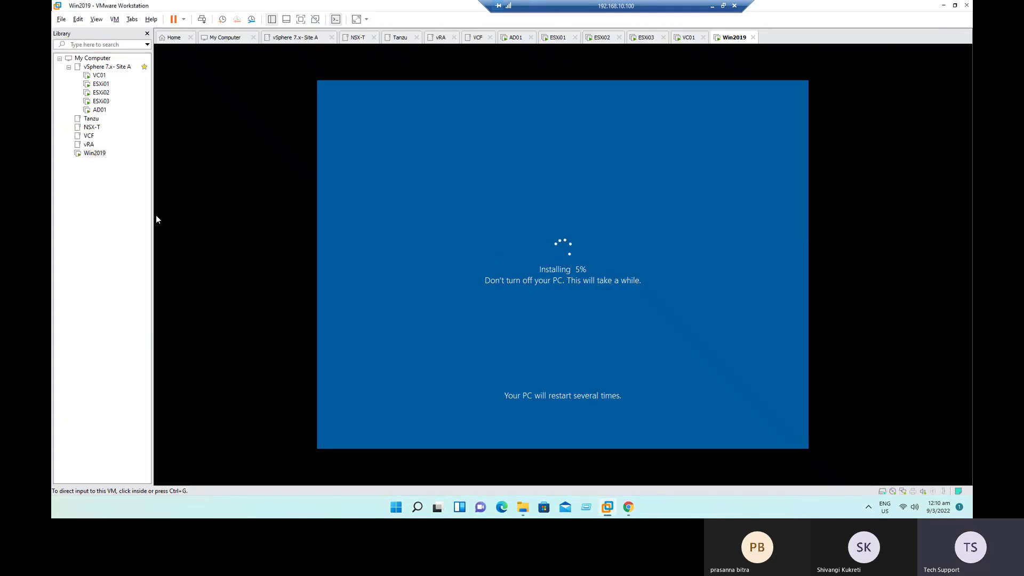
# Step: Open Win2019's Virtual Machine Settings, checking processors and then the 2048 MB memory
pyautogui.rightClick(95, 154)
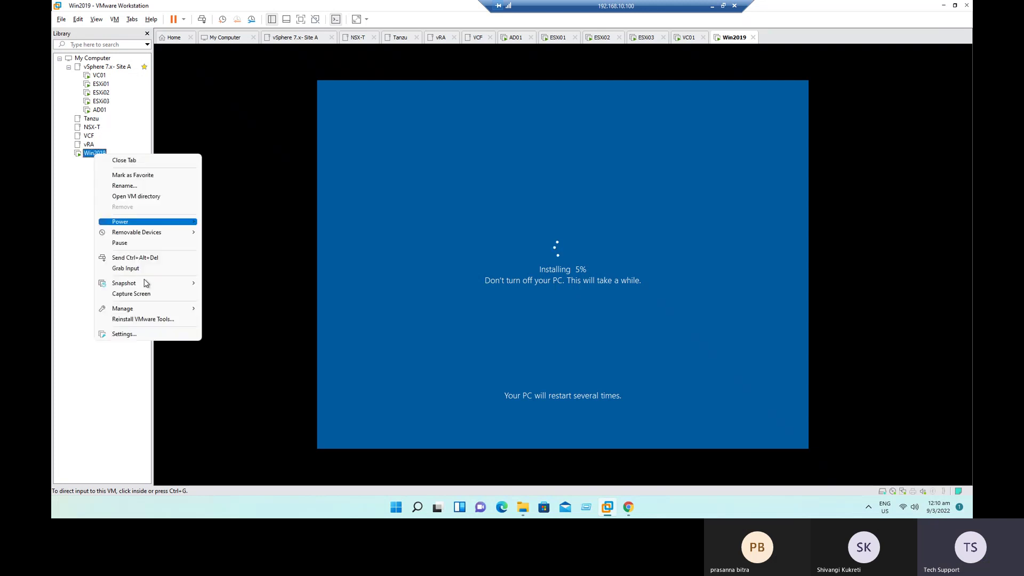
pyautogui.click(144, 335)
pyautogui.click(390, 128)
pyautogui.click(398, 120)
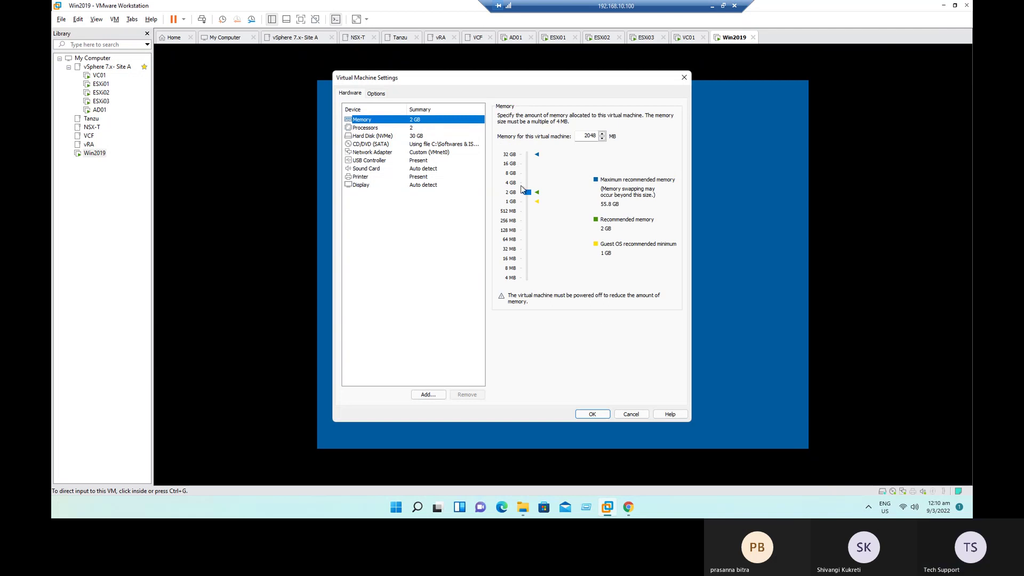
# Step: Close Win2019's settings unchanged while the installation reaches 17%
pyautogui.click(631, 414)
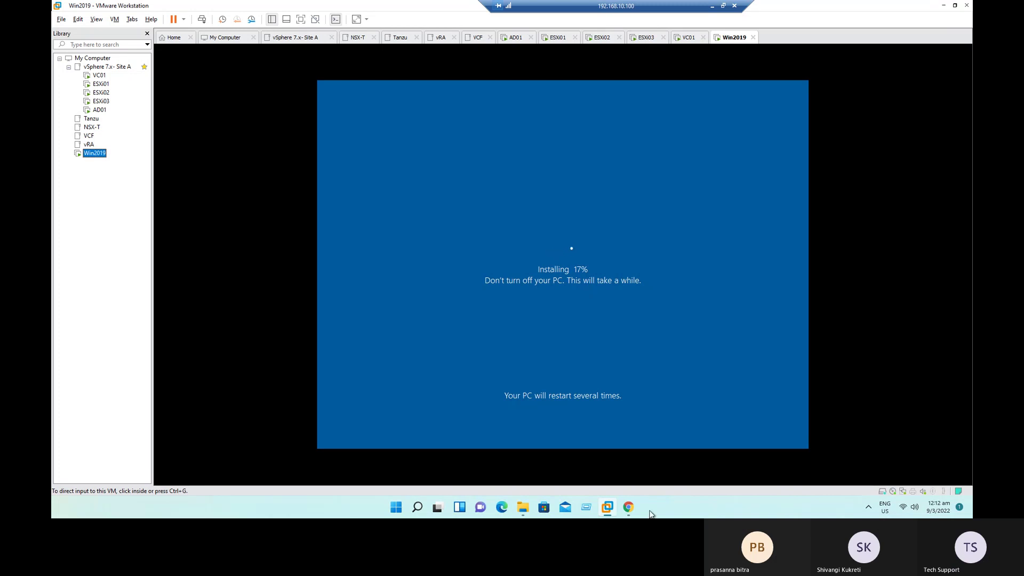
# Step: Show AppVM02's clone task list via VMs and Templates, then minimize the browser
pyautogui.click(630, 507)
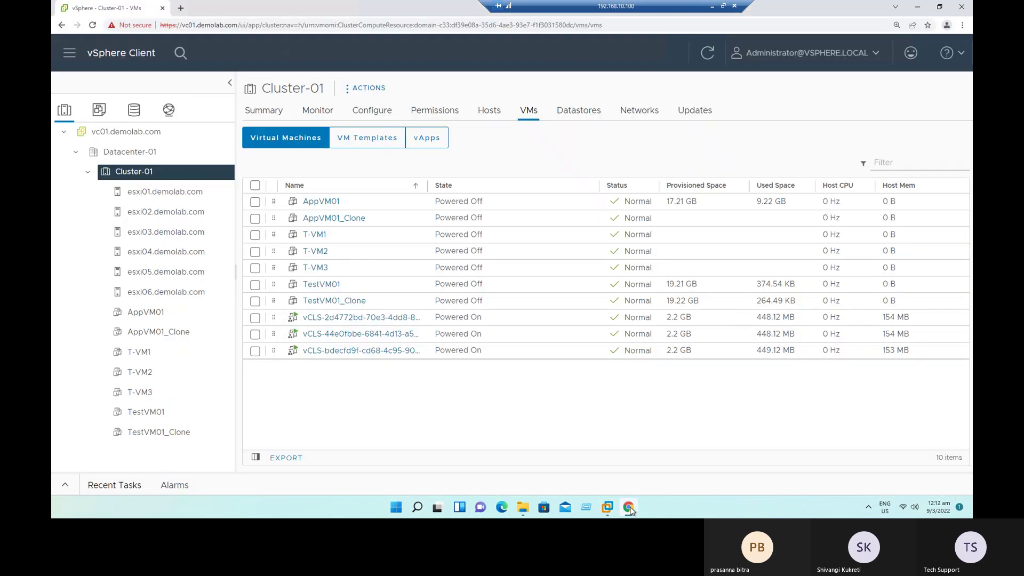
pyautogui.click(99, 109)
pyautogui.click(160, 331)
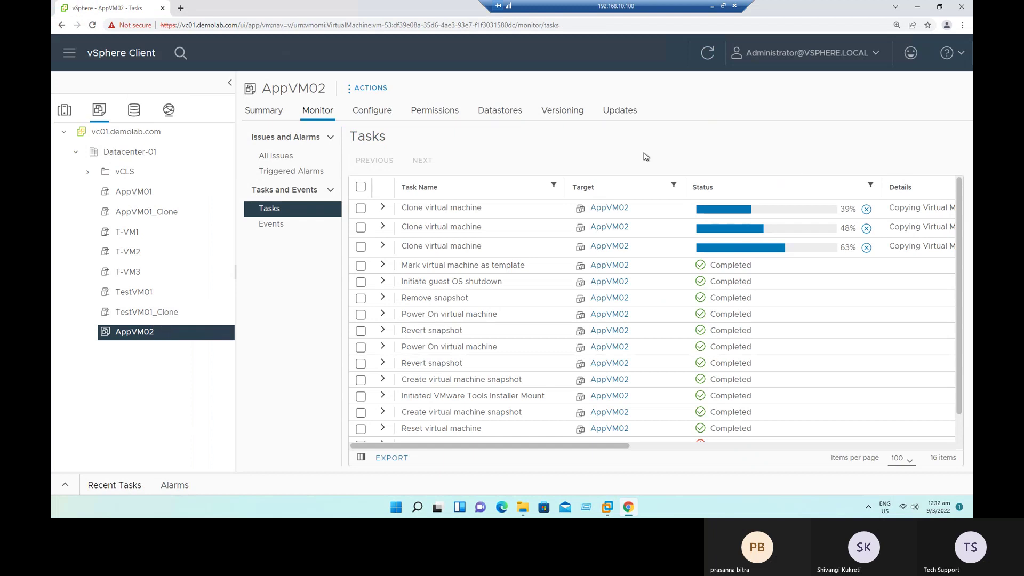
pyautogui.click(917, 8)
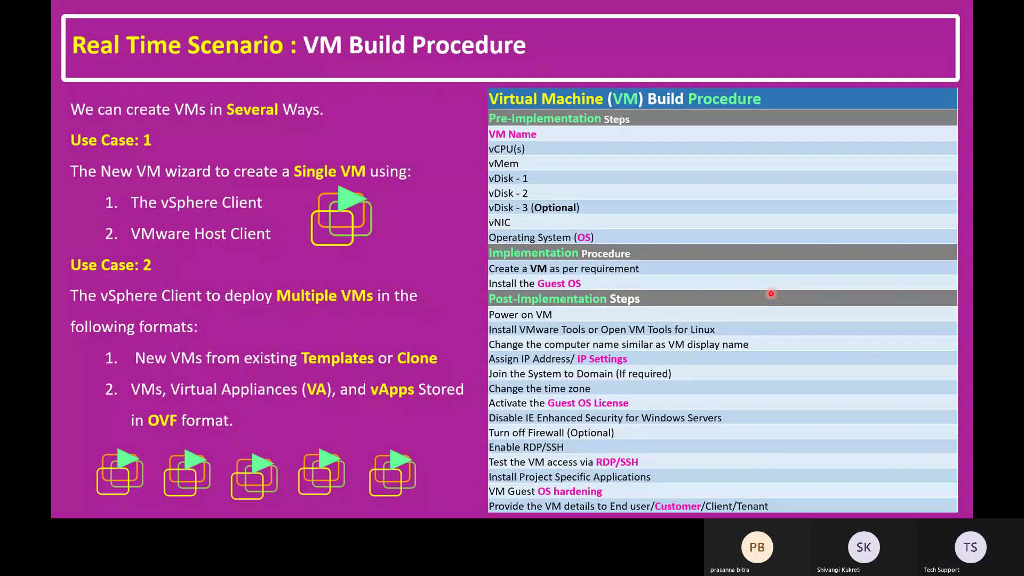
# Step: Advance from the VM Build Procedure slide to the closing Thank You slide
pyautogui.press('Right')
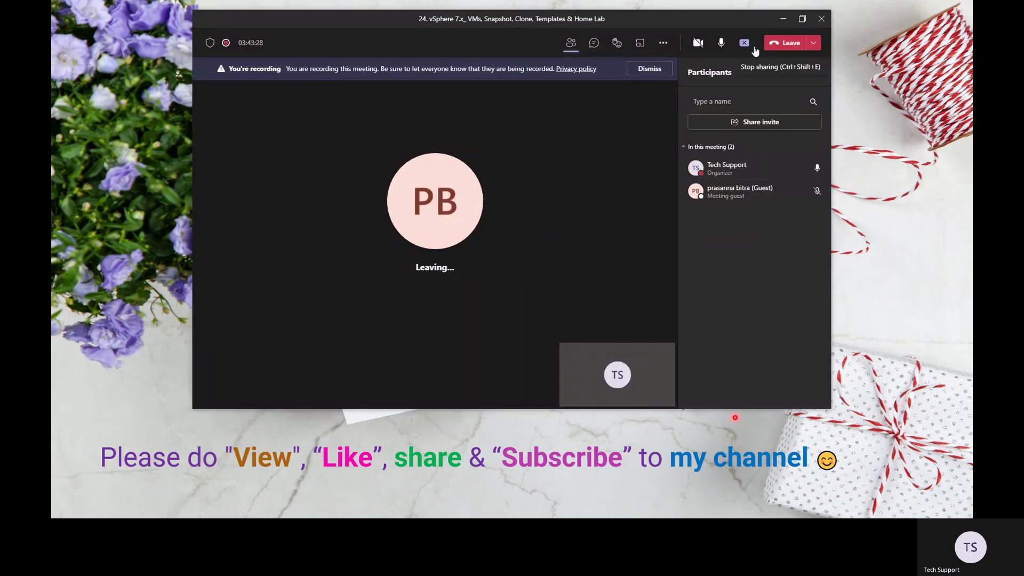
# Step: Bring up the Teams meeting's More actions list
pyautogui.click(663, 43)
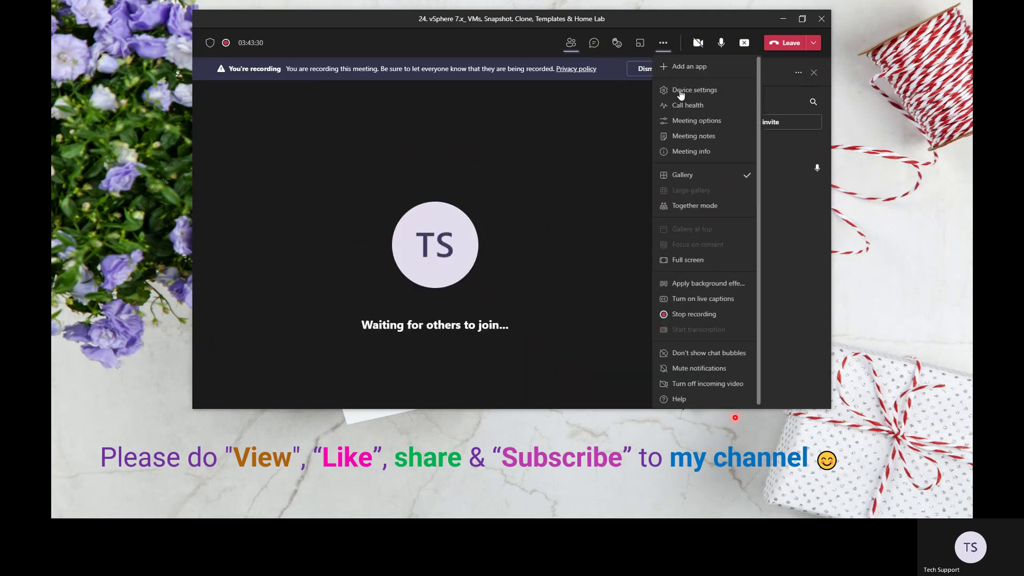